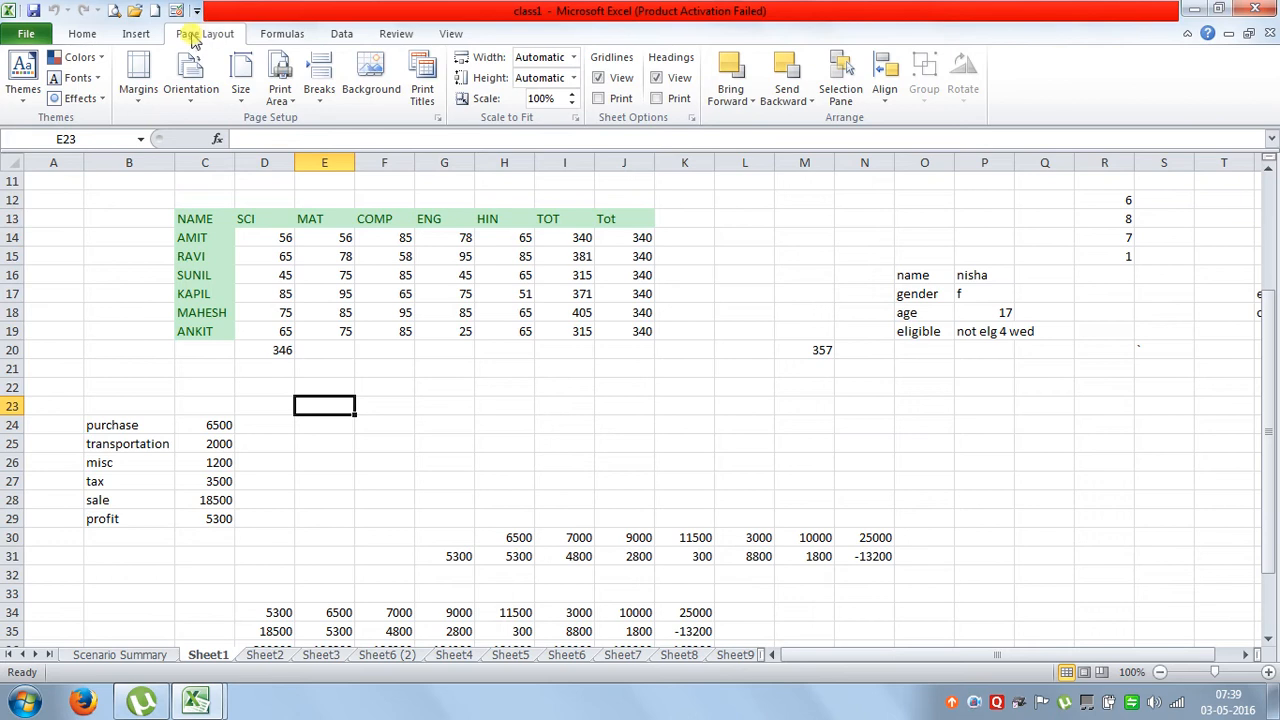
# Copy the marks table C13:J19 and look through Sheet4, Sheet5 and Sheet6 for other table data
pyautogui.moveTo(197, 211)
pyautogui.mouseDown()
pyautogui.moveTo(330, 285)
pyautogui.moveTo(534, 323)
pyautogui.moveTo(575, 308)
pyautogui.moveTo(621, 322)
pyautogui.mouseUp()
pyautogui.hotkey('ctrl', 'c')
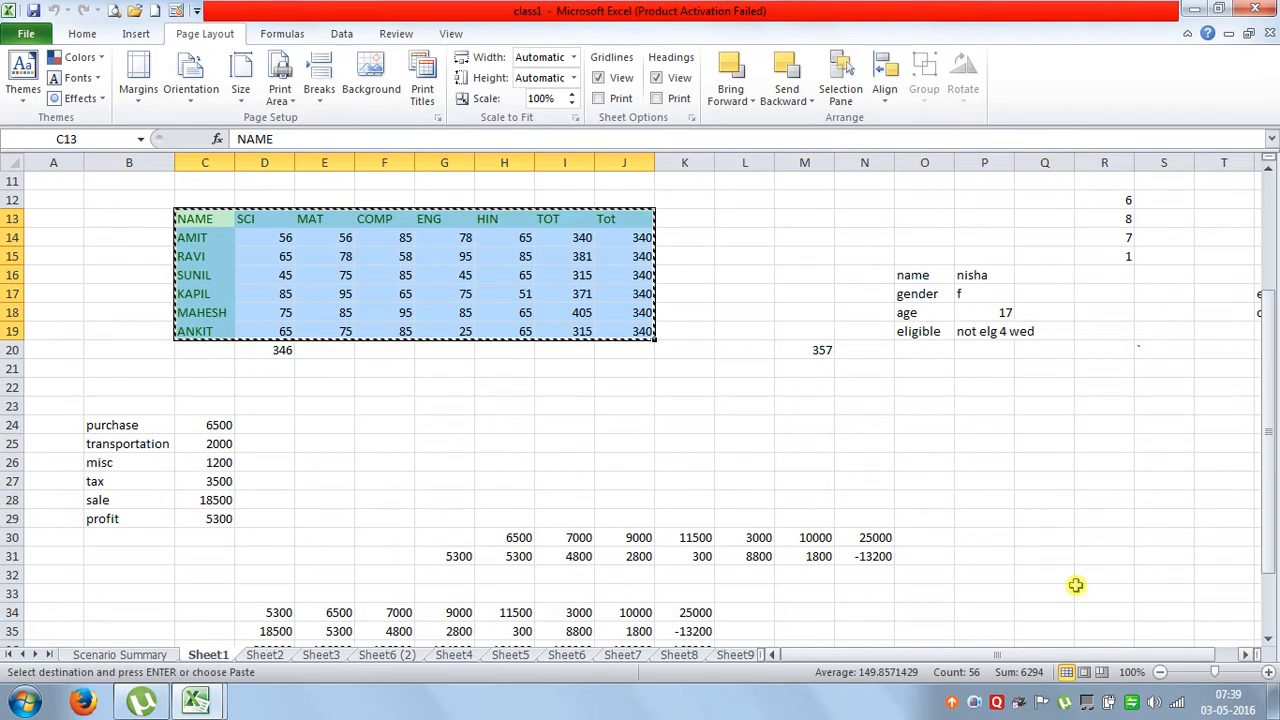
pyautogui.click(447, 657)
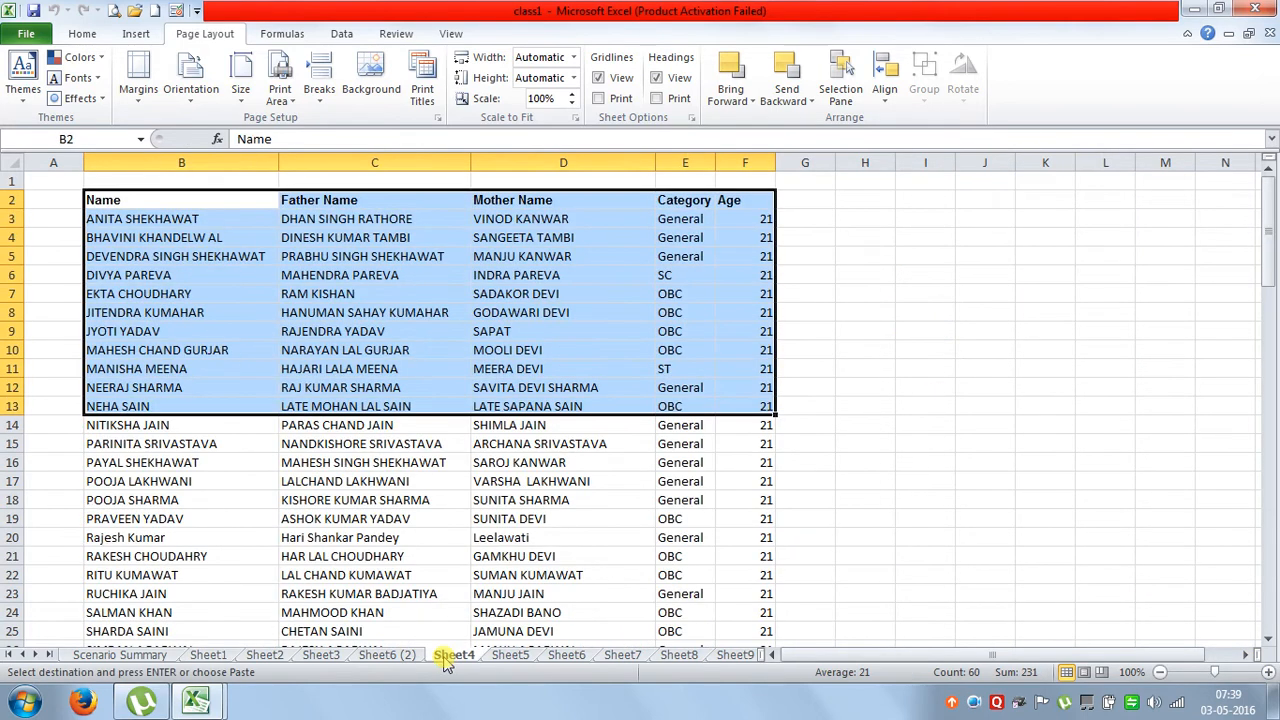
pyautogui.click(484, 465)
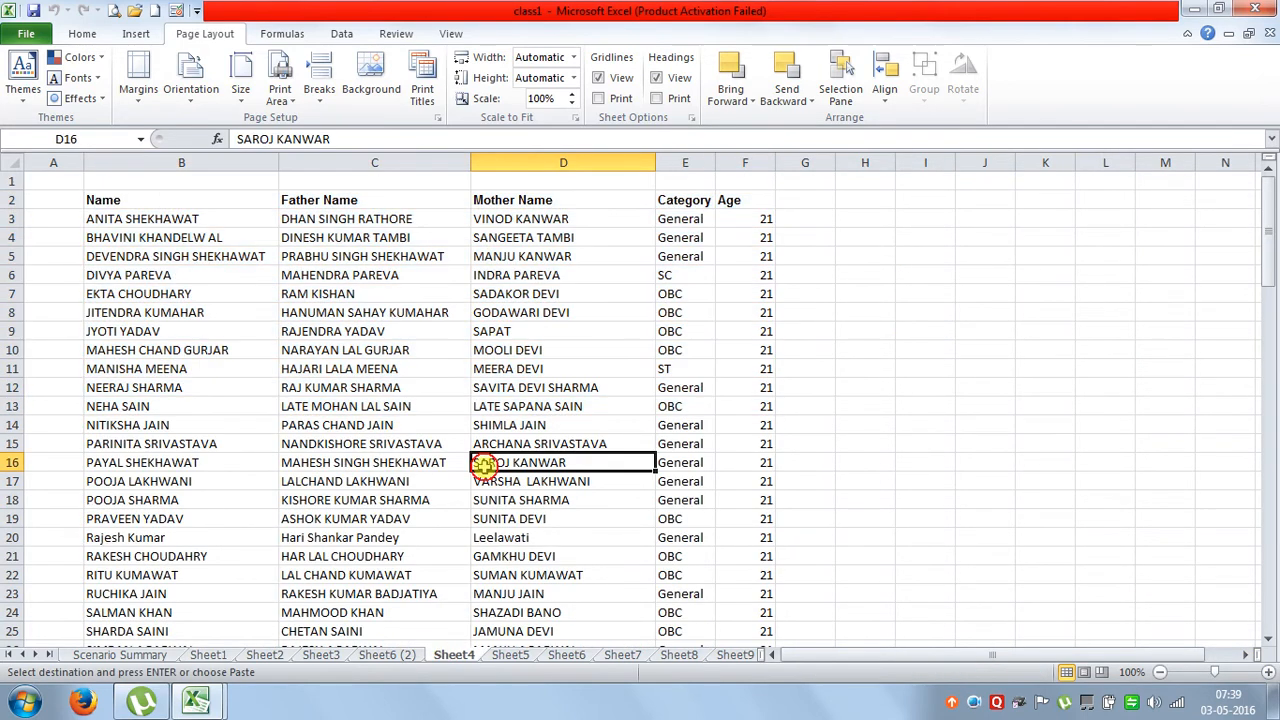
pyautogui.scroll(-13, 494, 474)
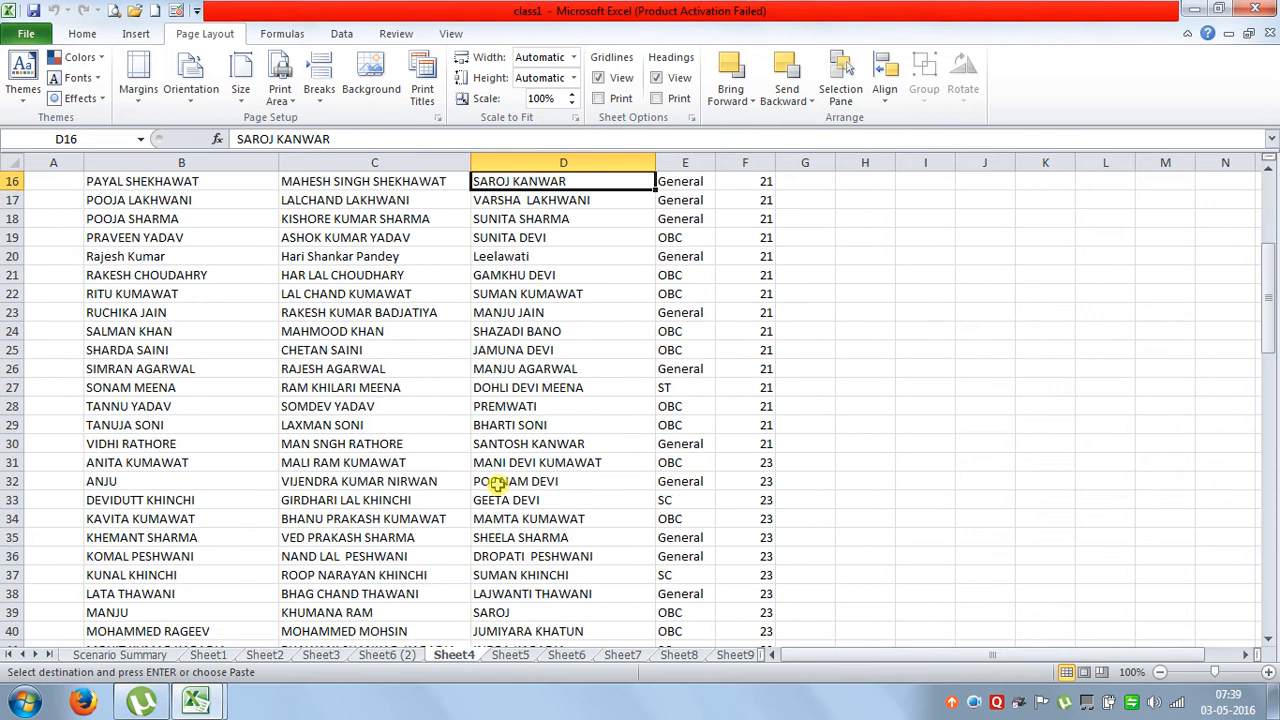
pyautogui.click(511, 656)
pyautogui.click(564, 656)
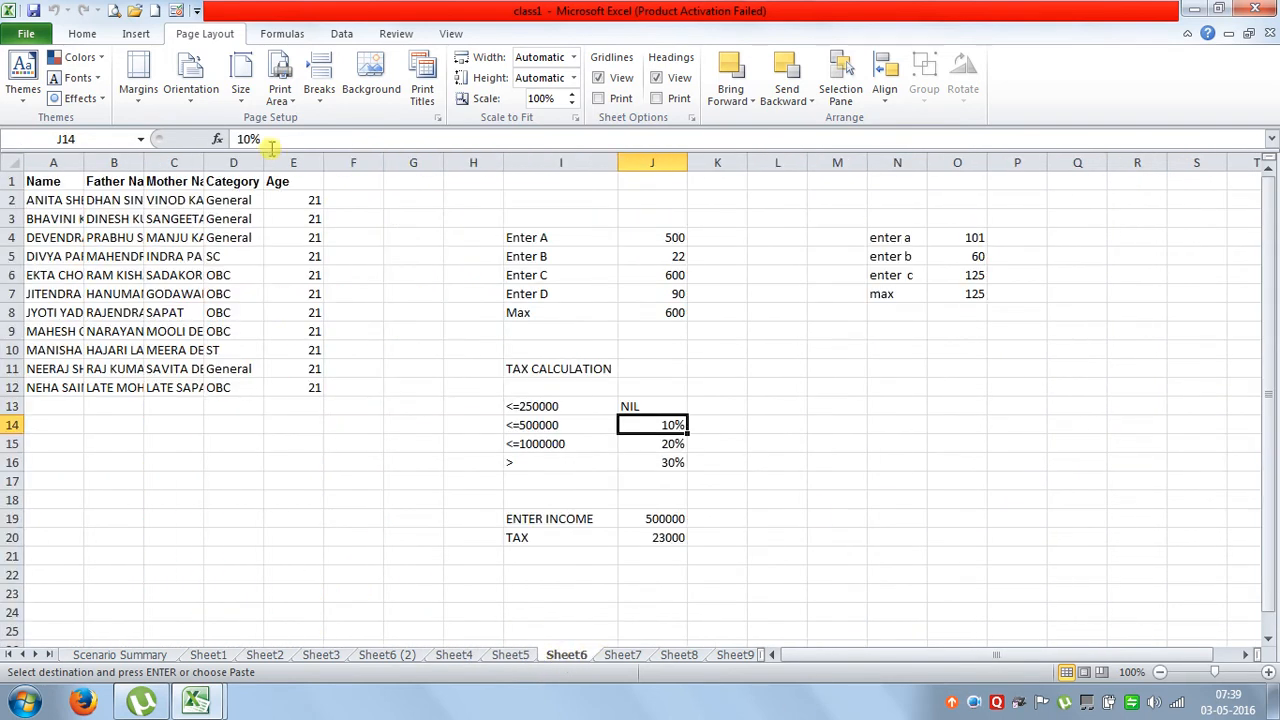
# Open the recent workbook students(4) and go to the beginning of its student list
pyautogui.click(26, 33)
pyautogui.click(45, 268)
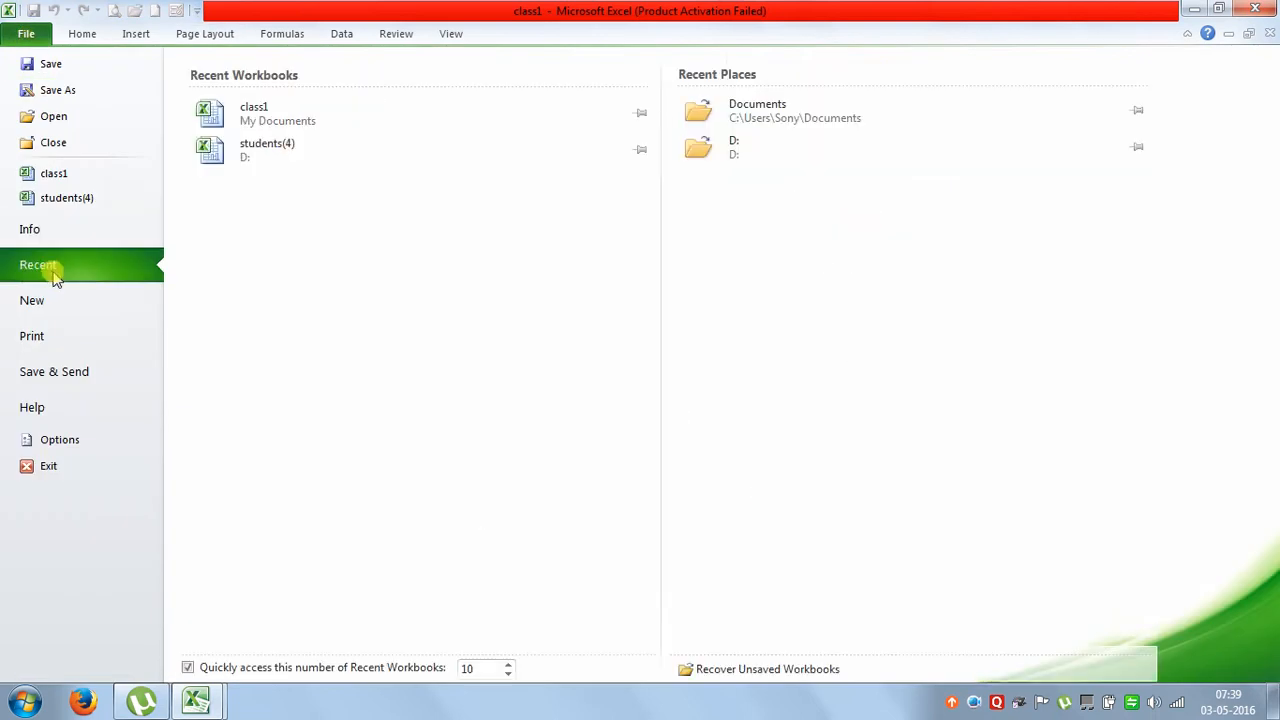
pyautogui.click(263, 160)
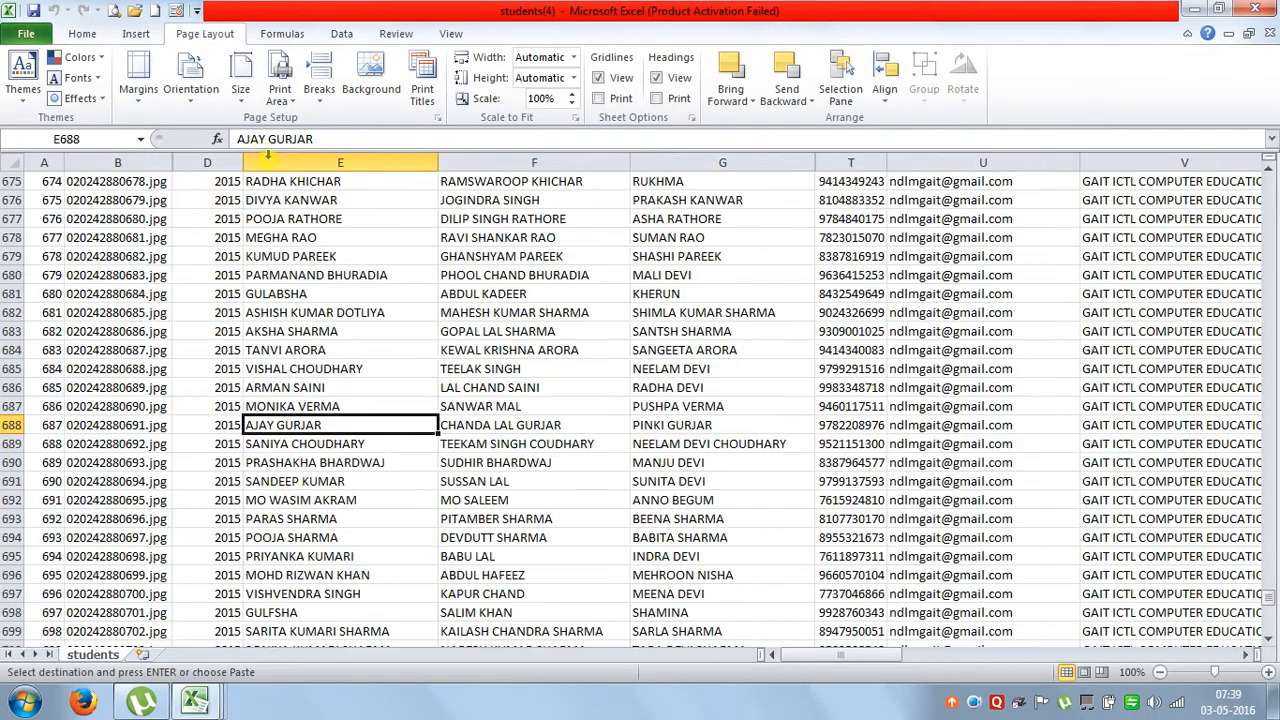
pyautogui.scroll(20, 455, 370)
pyautogui.scroll(20, 455, 373)
pyautogui.scroll(18, 446, 395)
pyautogui.moveTo(1268, 466); pyautogui.dragTo(1225, 201)
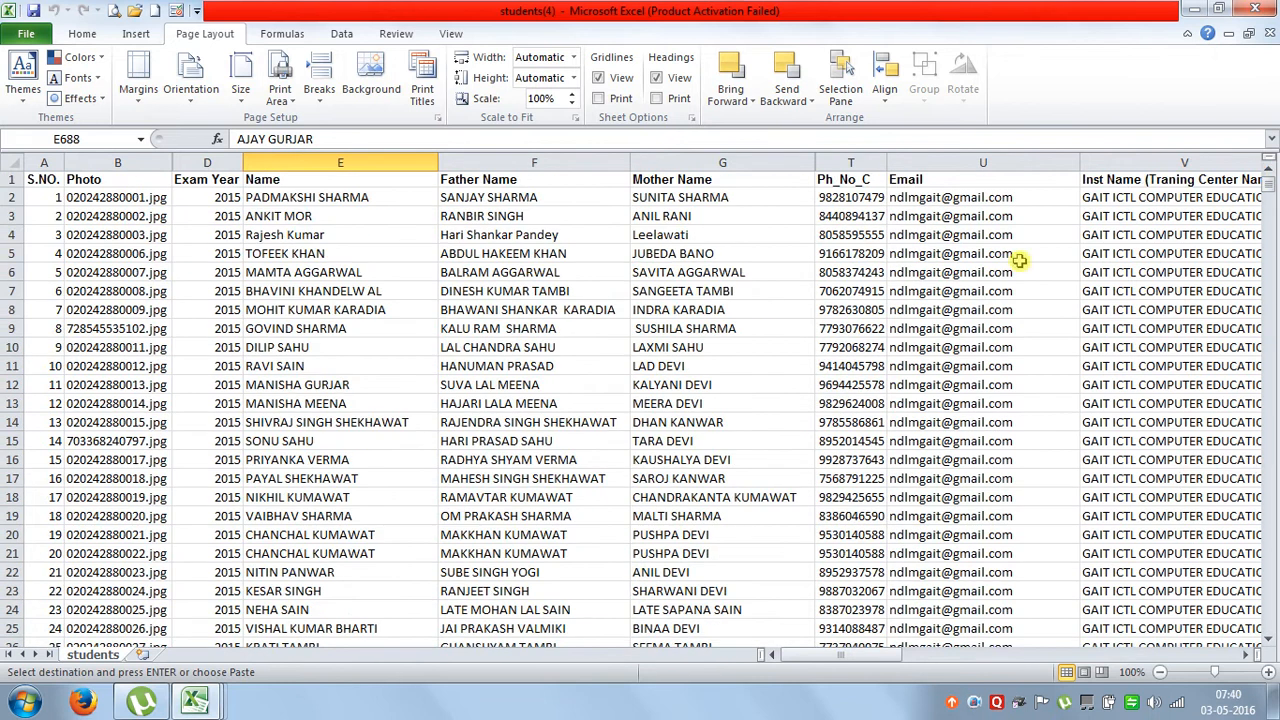
pyautogui.click(749, 384)
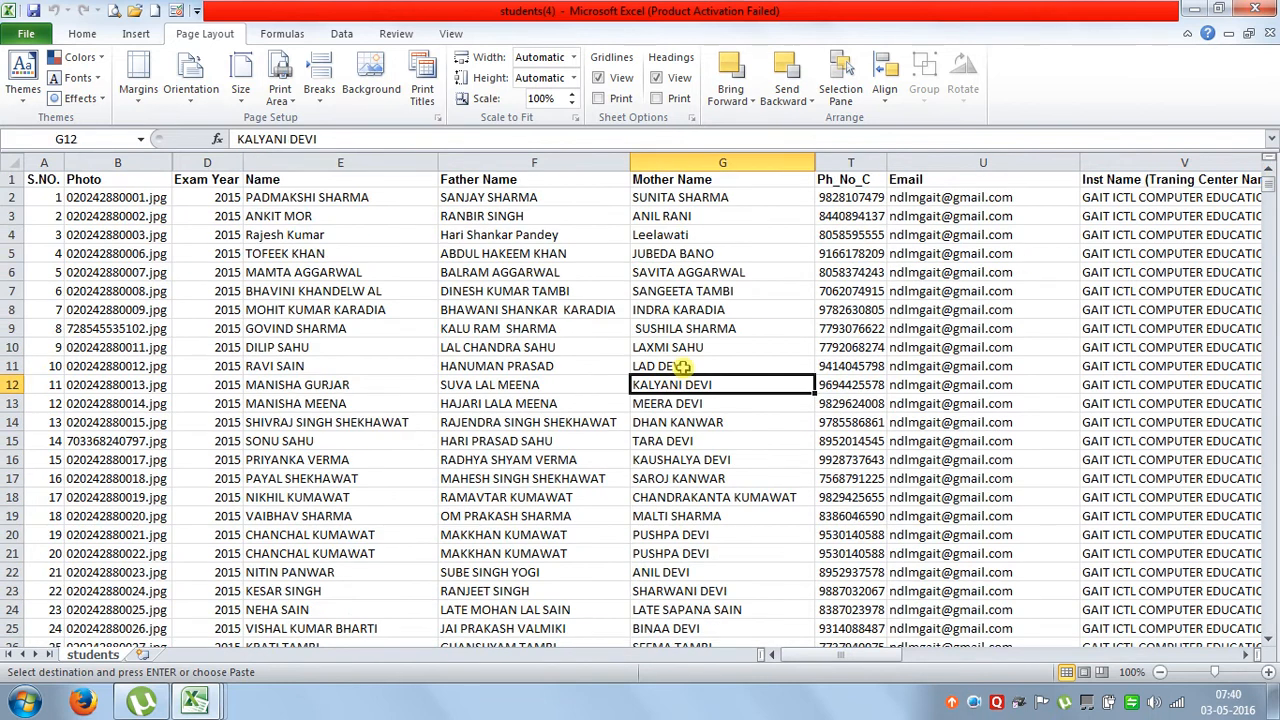
# Check the print preview of the students sheet and return to the worksheet
pyautogui.click(116, 11)
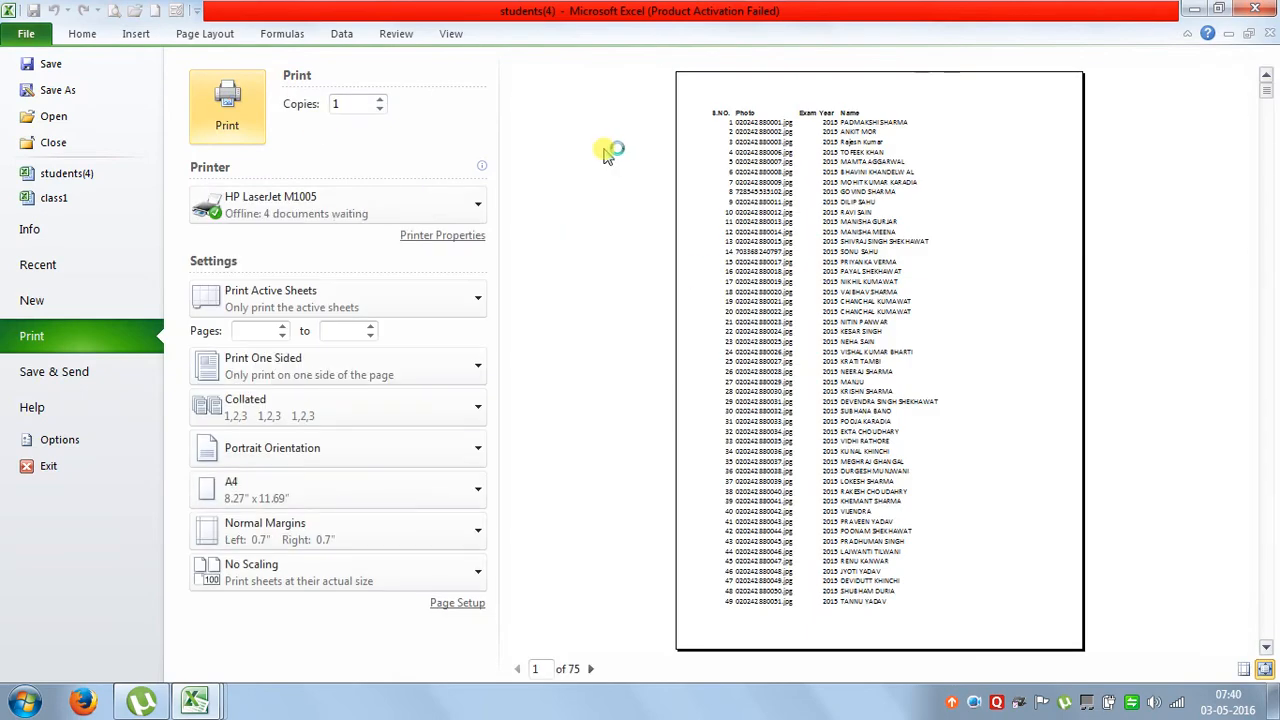
pyautogui.click(24, 34)
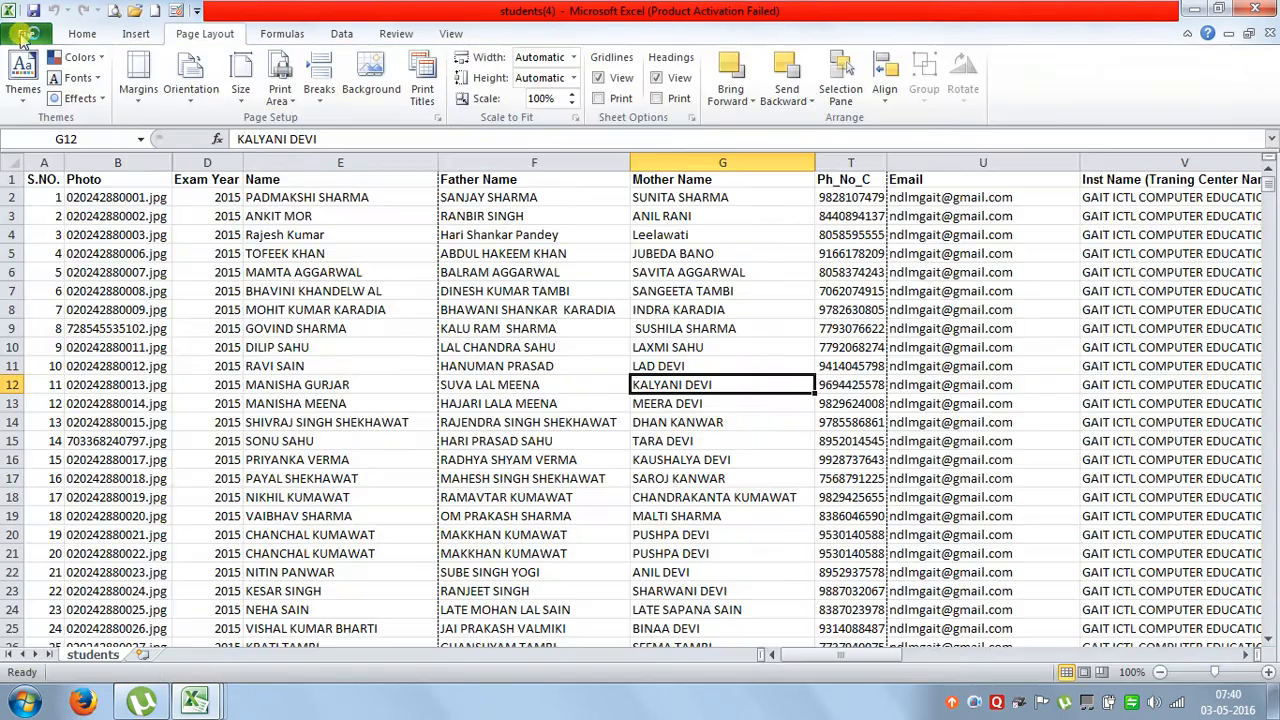
pyautogui.click(374, 272)
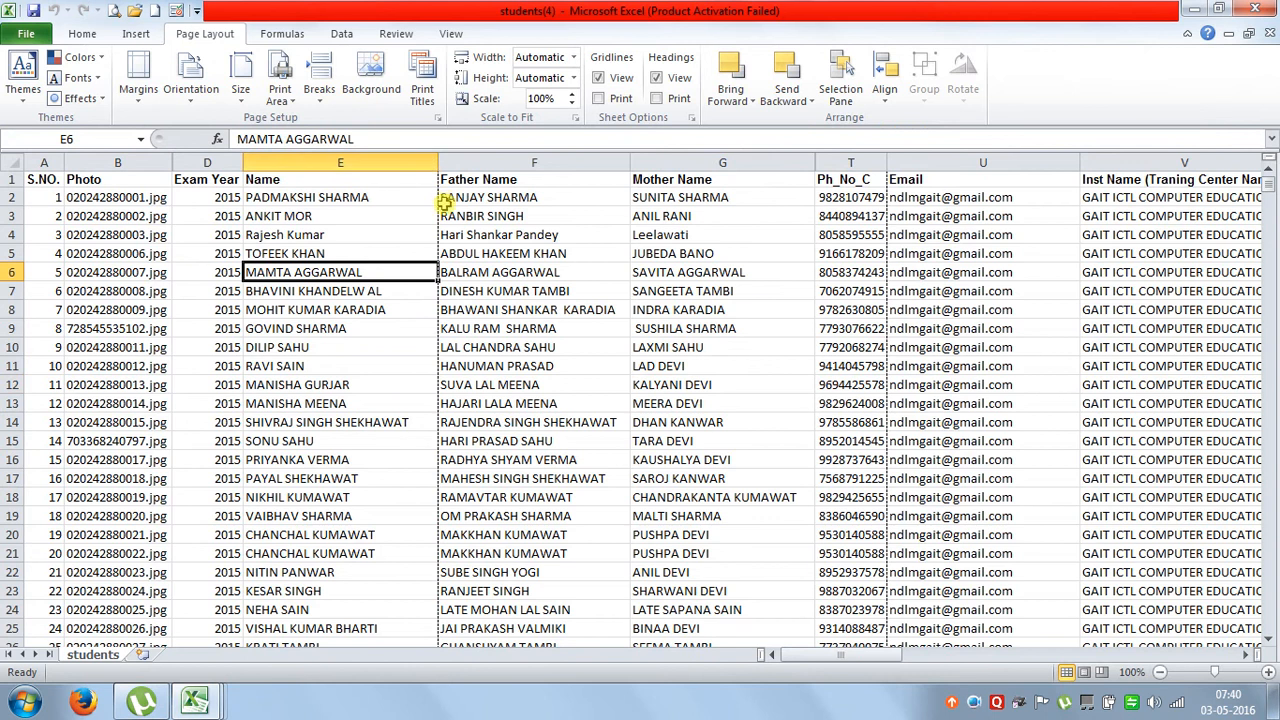
# Copy the columns from Exam Year through Email (D to U) into Sheet1 of a new blank workbook
pyautogui.moveTo(850, 656)
pyautogui.mouseDown()
pyautogui.moveTo(1063, 683)
pyautogui.moveTo(1050, 656)
pyautogui.moveTo(835, 652)
pyautogui.mouseUp()
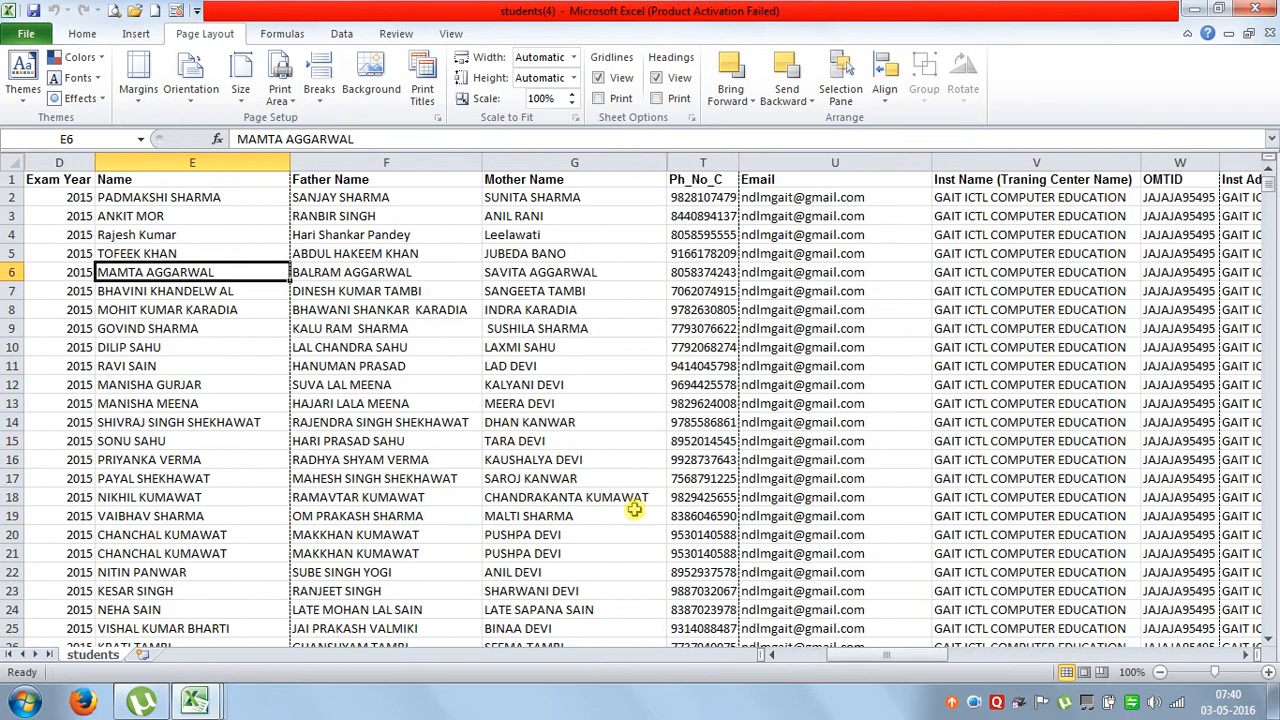
pyautogui.moveTo(58, 162); pyautogui.dragTo(762, 197)
pyautogui.hotkey('ctrl', 'c')
pyautogui.hotkey('ctrl', 'n')
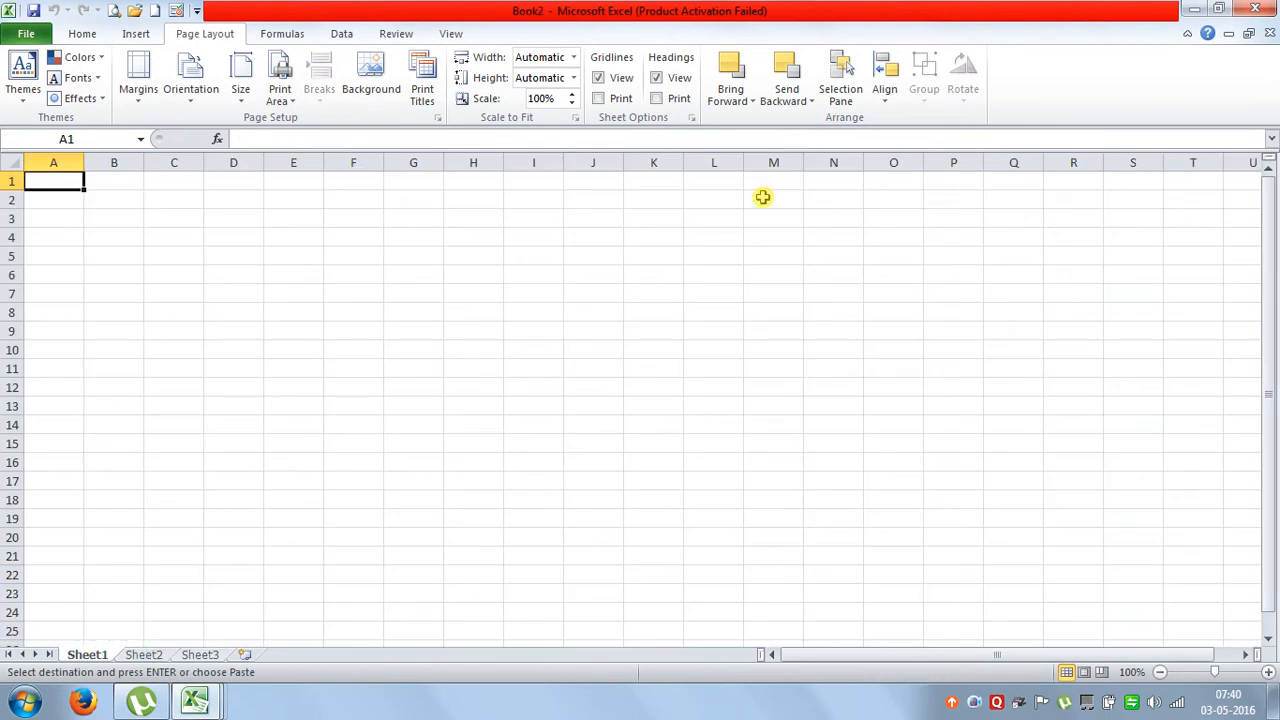
pyautogui.hotkey('ctrl', 'v')
pyautogui.click(580, 275)
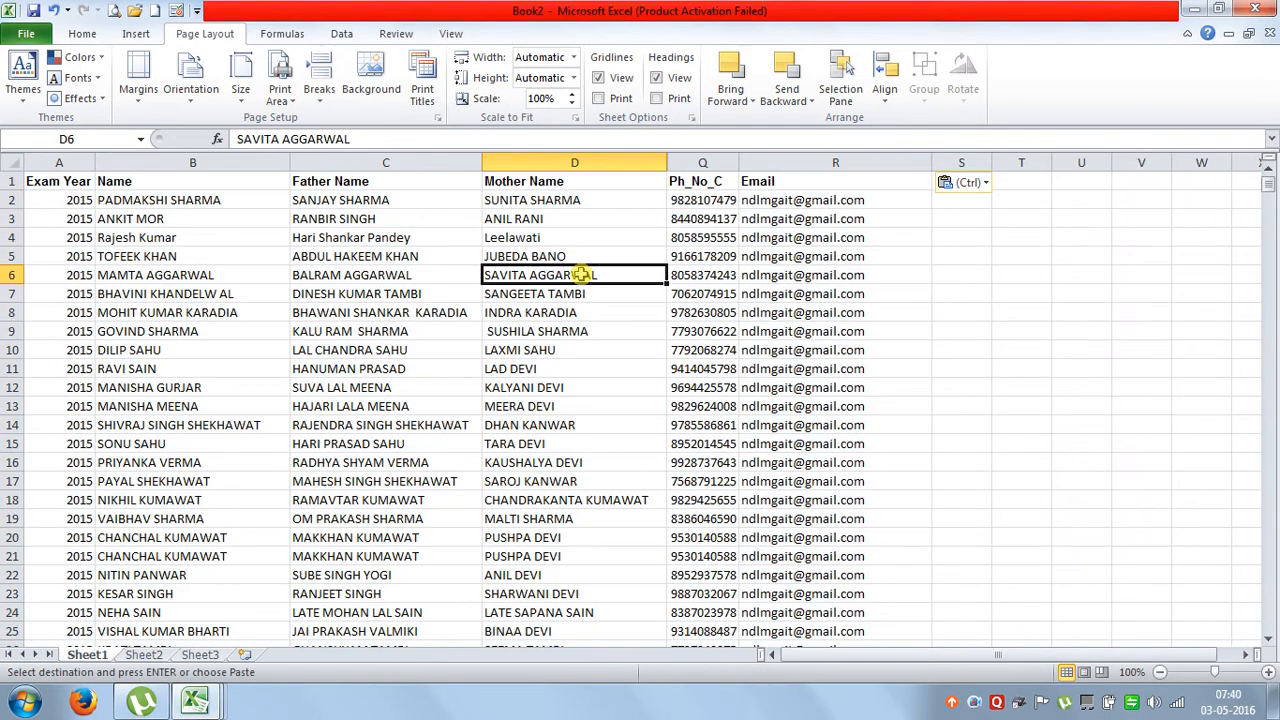
# Preview the printout of the pasted student list and reduce its print scale to 60%
pyautogui.click(113, 10)
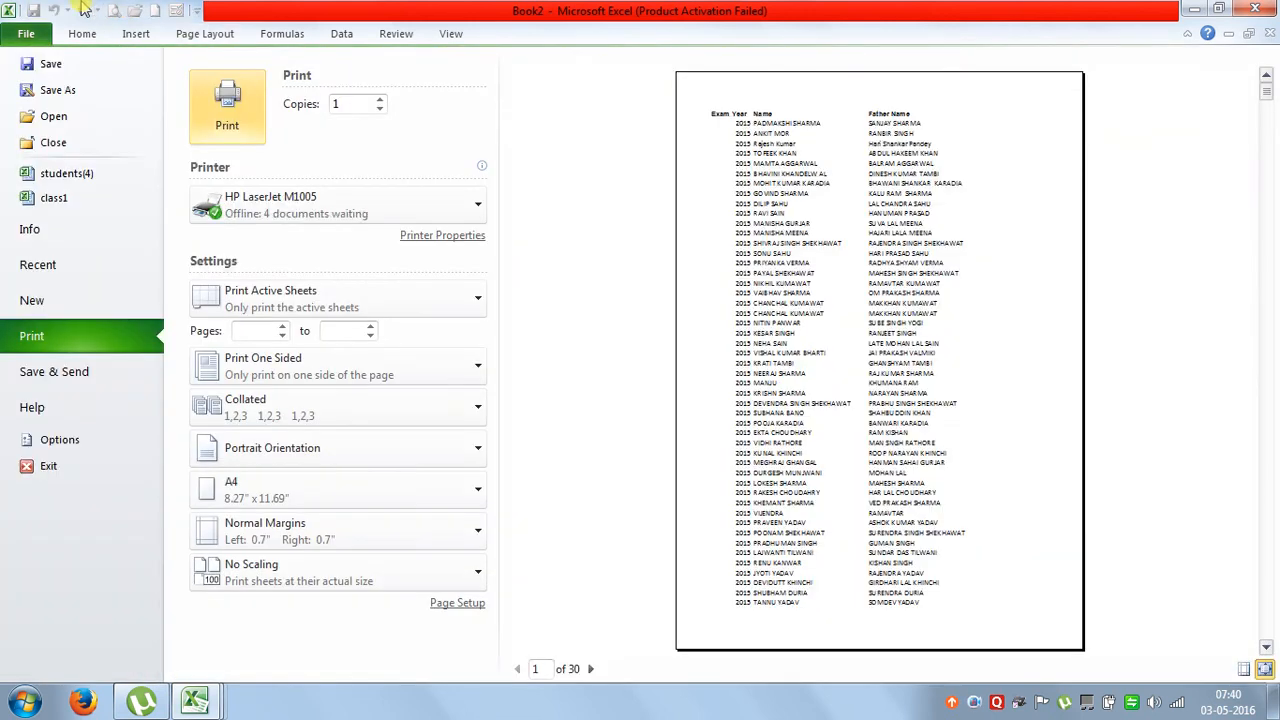
pyautogui.click(27, 34)
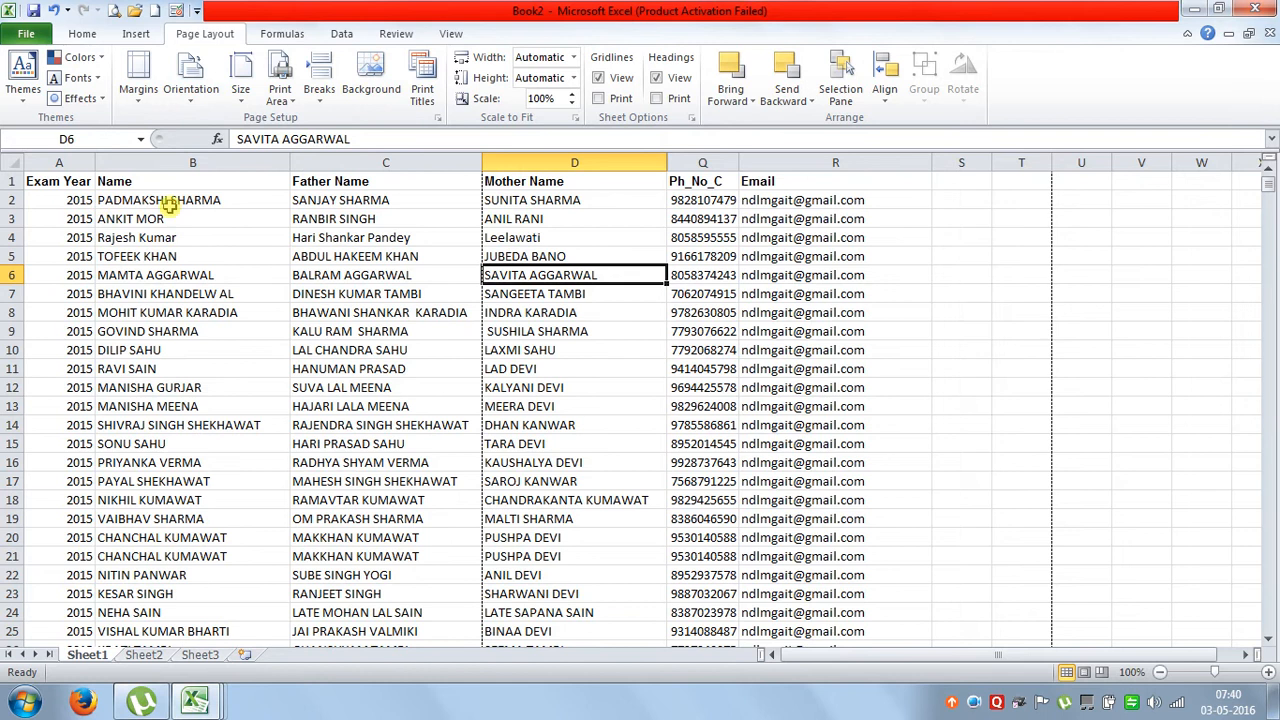
pyautogui.click(573, 104)
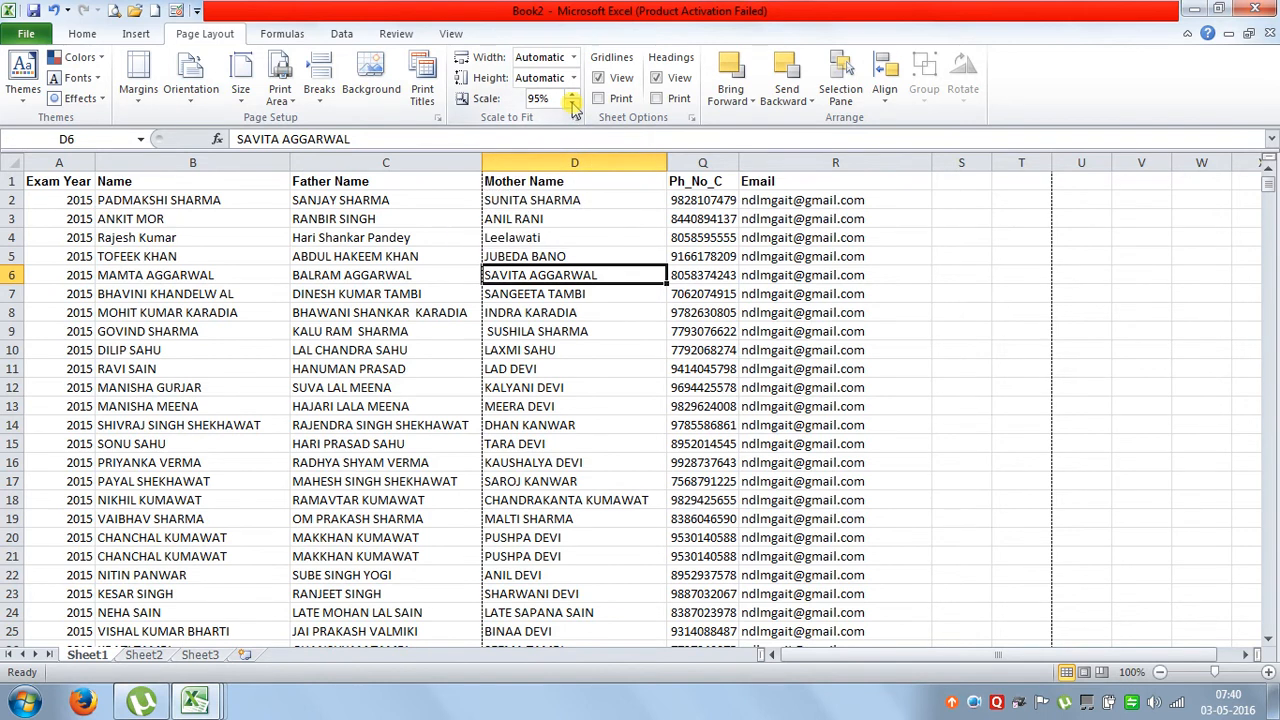
pyautogui.click(573, 104)
pyautogui.click(573, 104)
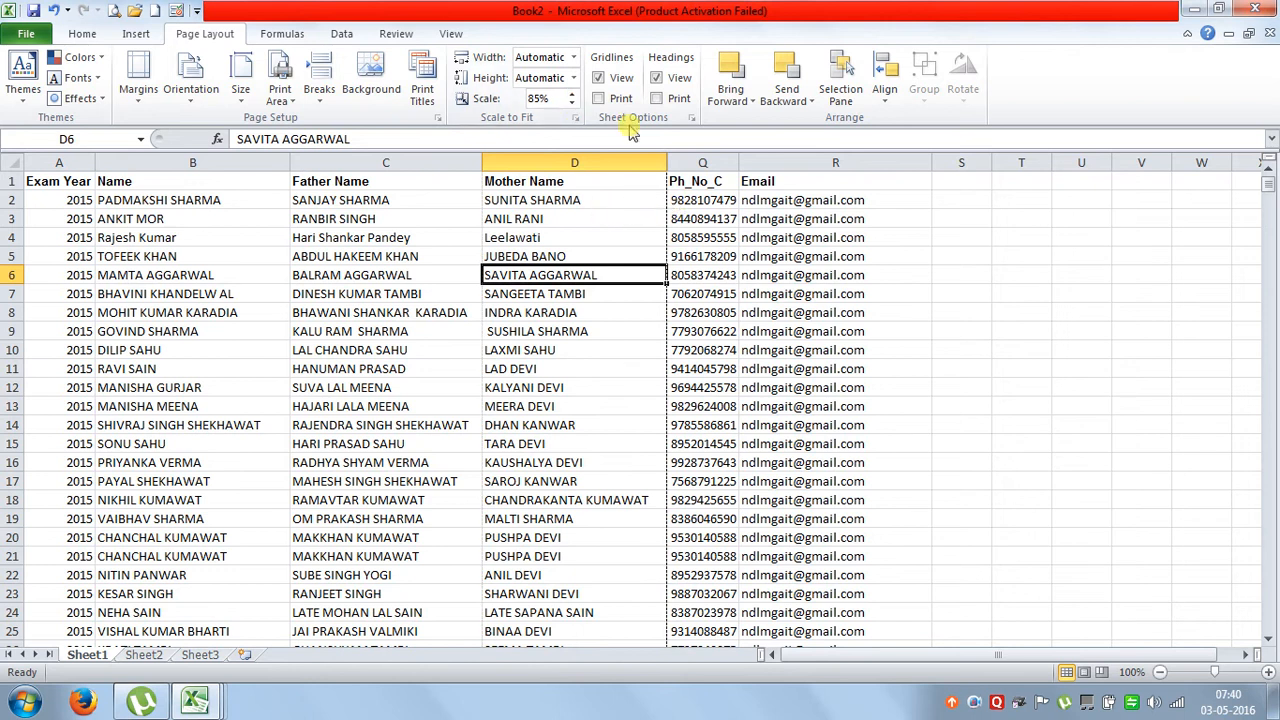
pyautogui.click(573, 104)
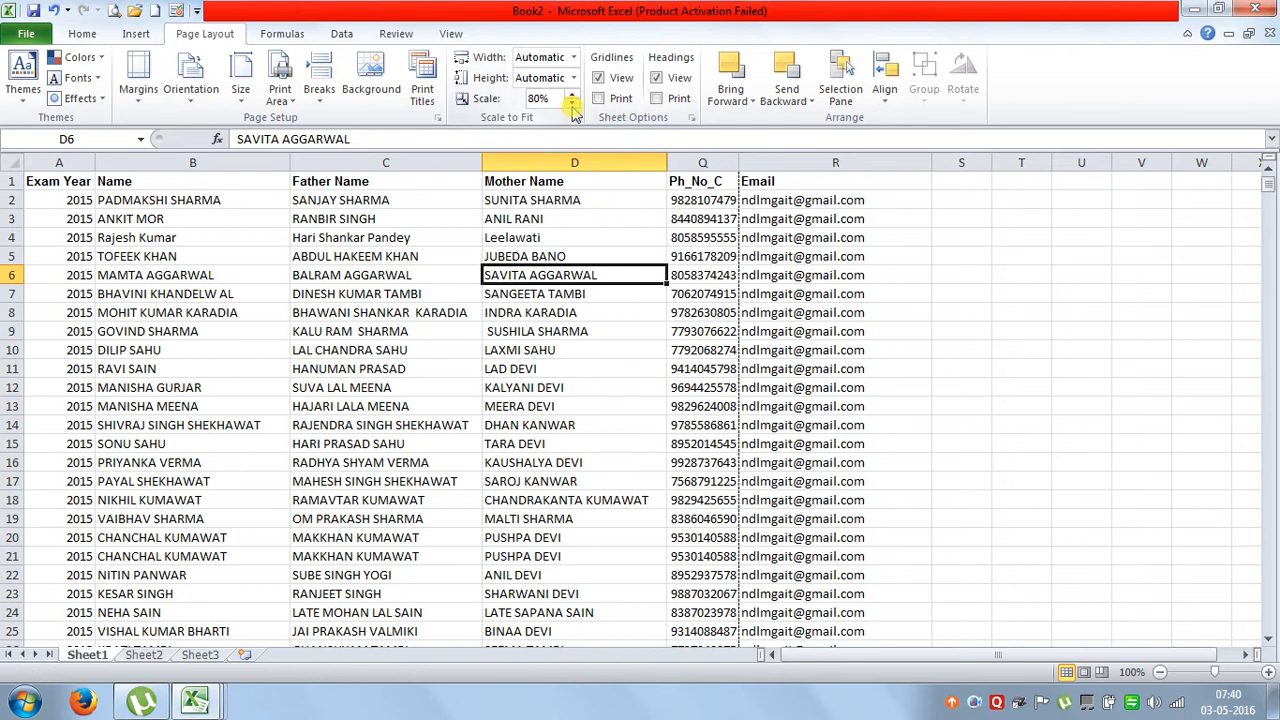
pyautogui.click(573, 104)
pyautogui.click(573, 104)
pyautogui.click(573, 104)
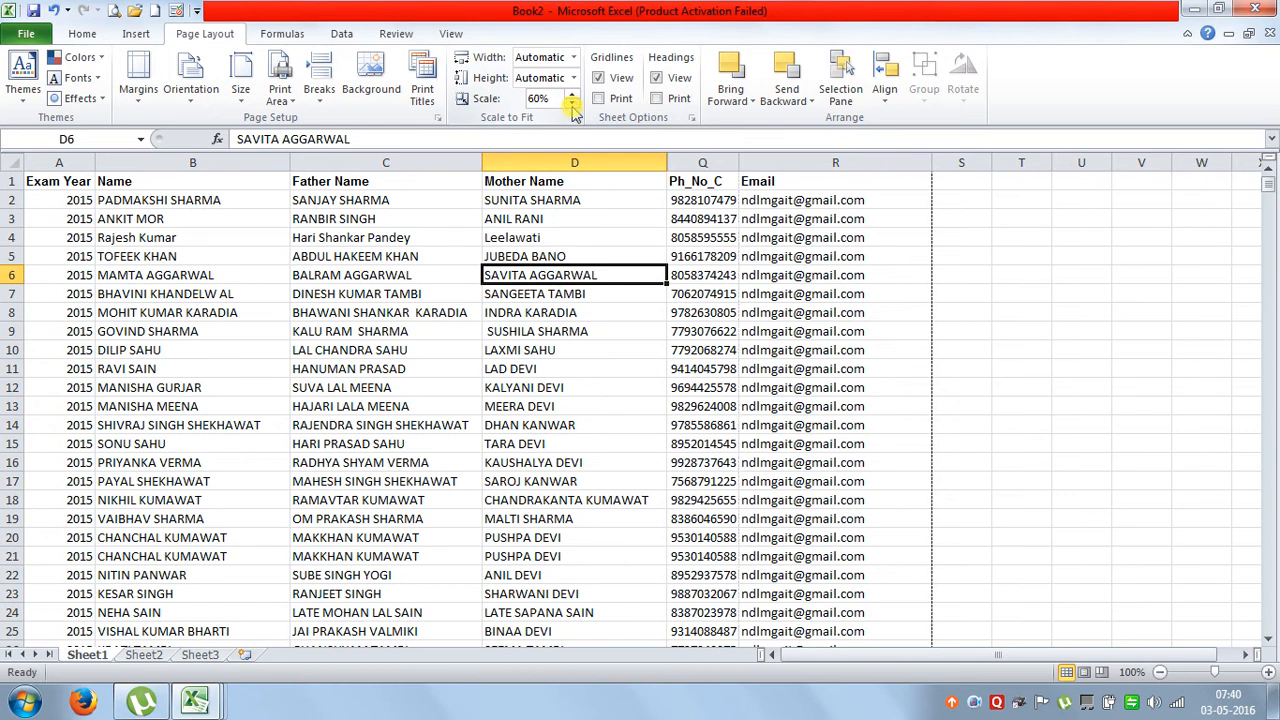
# Check the reduced list in print preview and raise the print scale to 75%
pyautogui.click(113, 11)
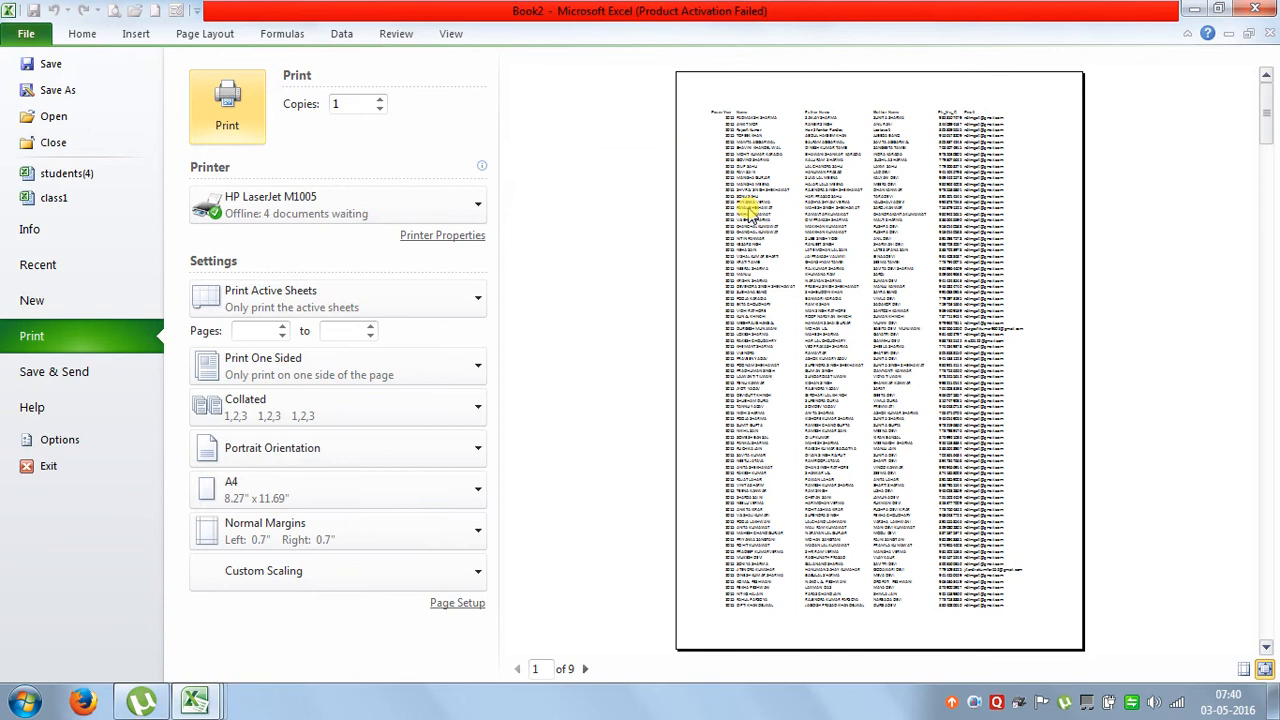
pyautogui.click(27, 37)
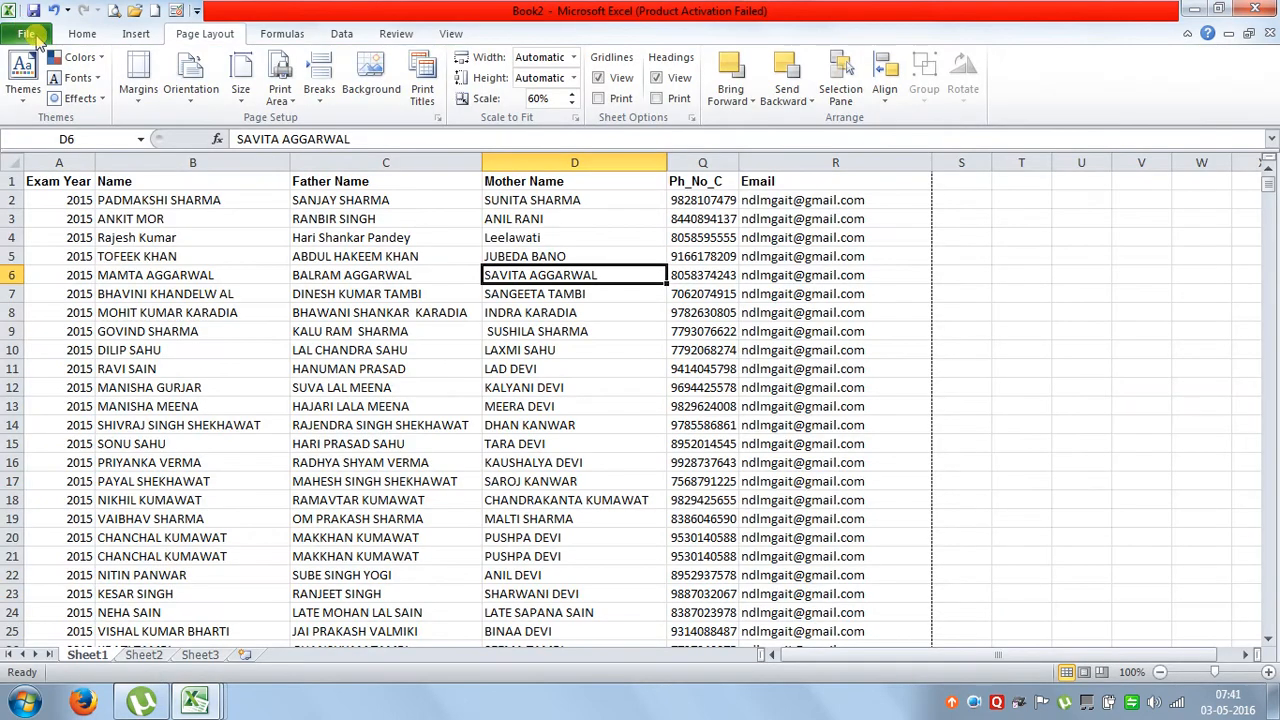
pyautogui.click(574, 93)
pyautogui.click(574, 93)
pyautogui.click(574, 93)
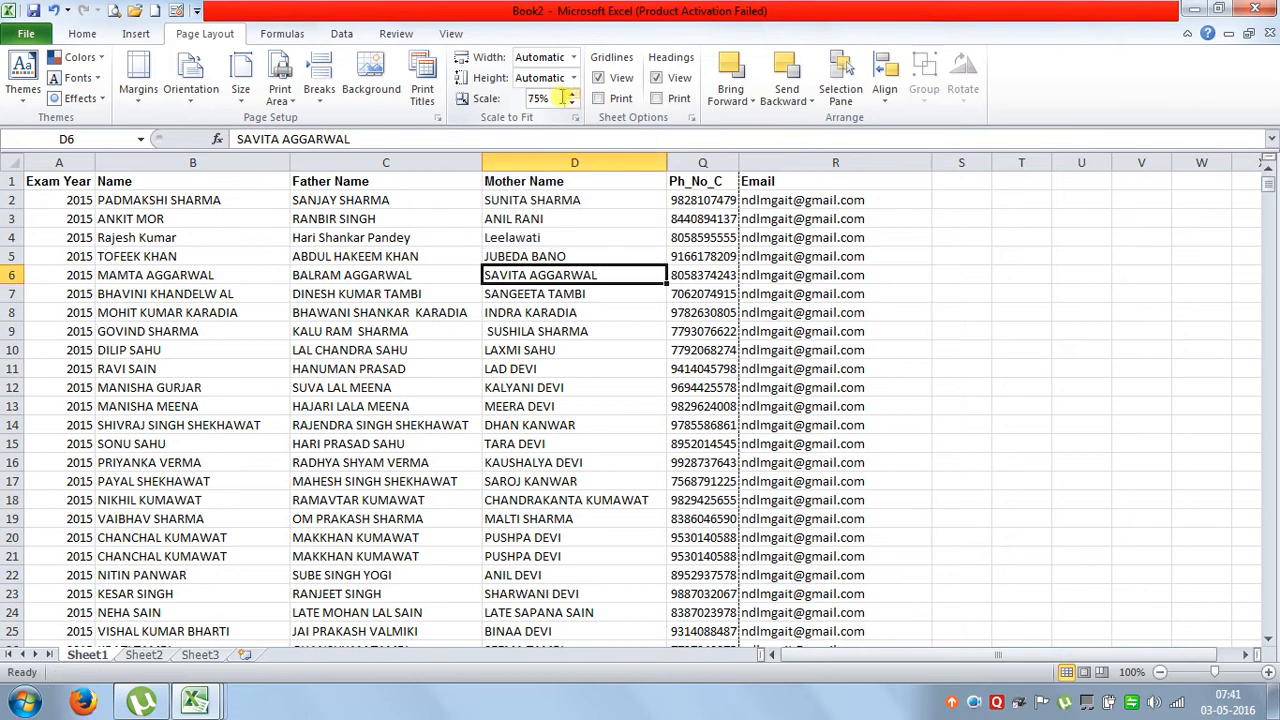
# Change the page orientation to Landscape and check the result in print preview
pyautogui.click(190, 88)
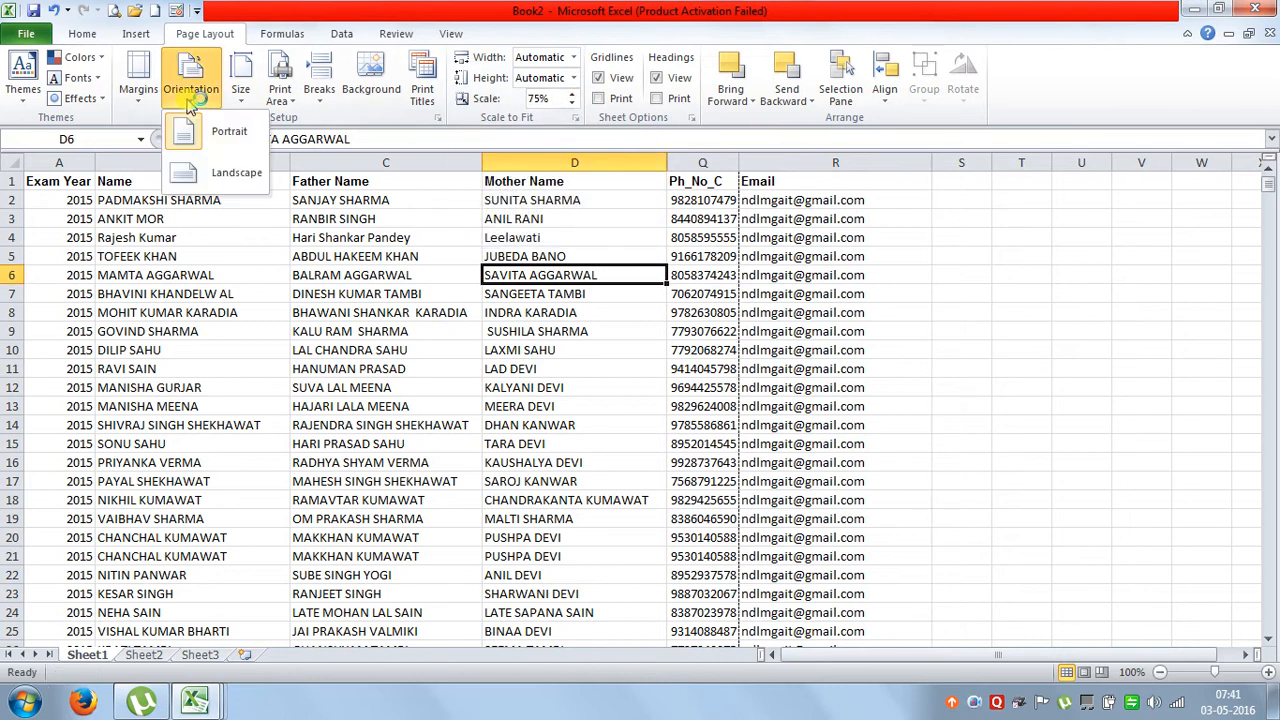
pyautogui.click(226, 171)
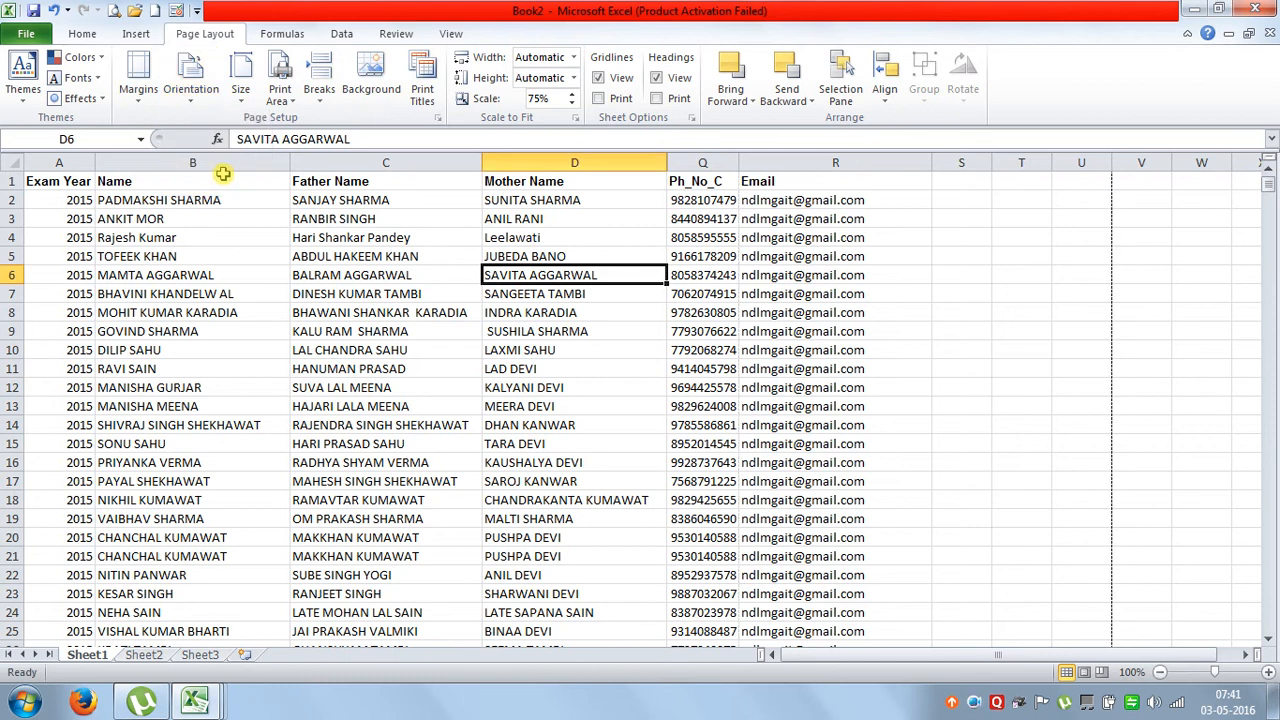
pyautogui.click(113, 11)
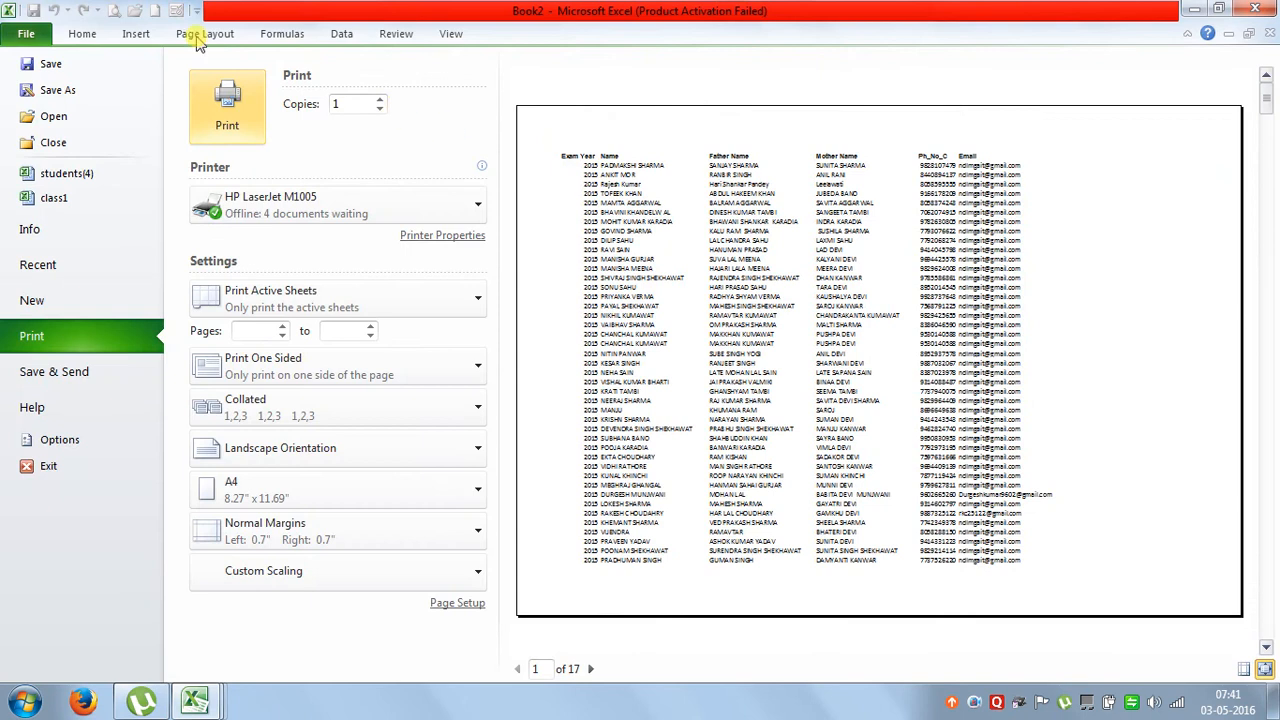
pyautogui.click(27, 34)
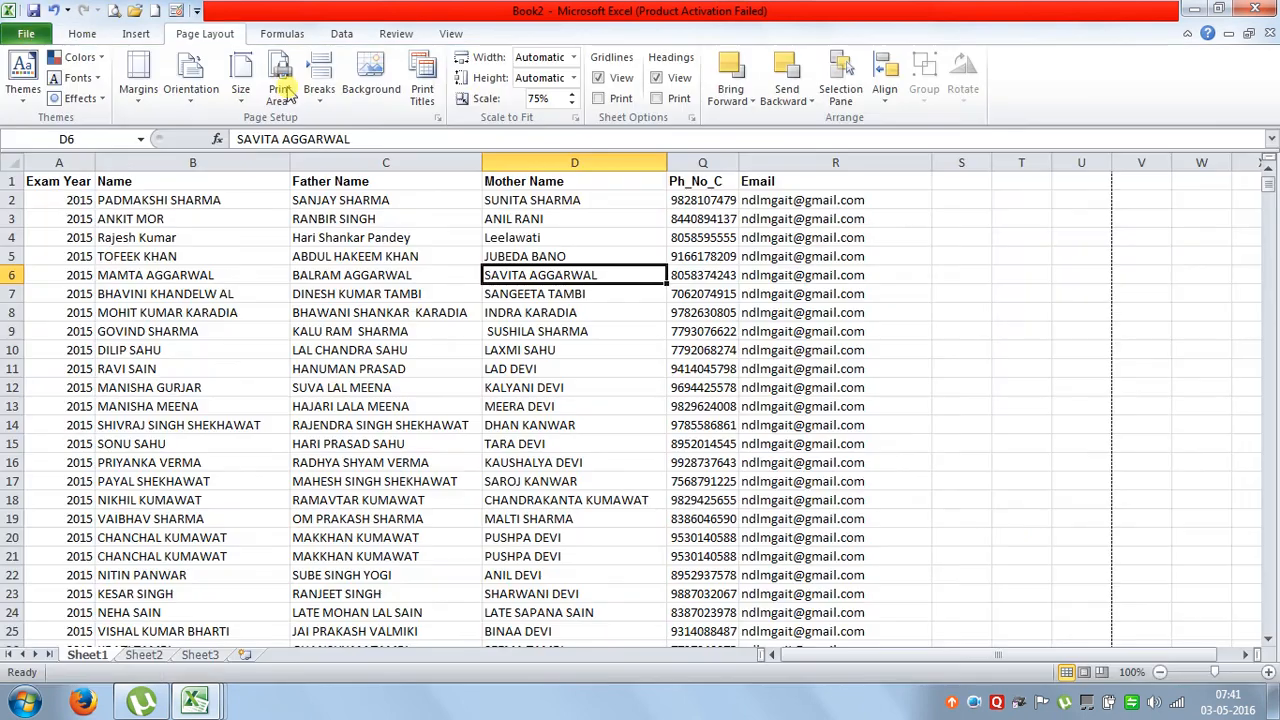
# Set the print scale of the landscape sheet to 90% and check the printout in preview
pyautogui.click(573, 102)
pyautogui.click(572, 95)
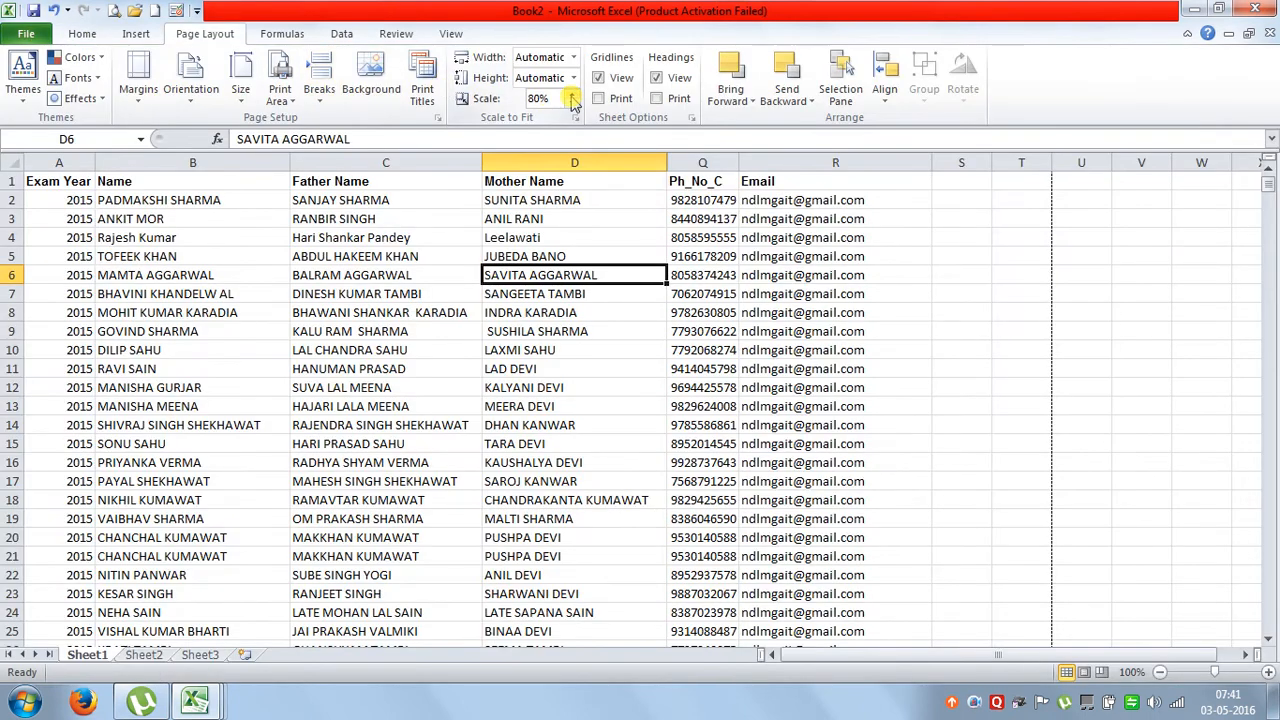
pyautogui.click(571, 94)
pyautogui.click(571, 94)
pyautogui.click(571, 94)
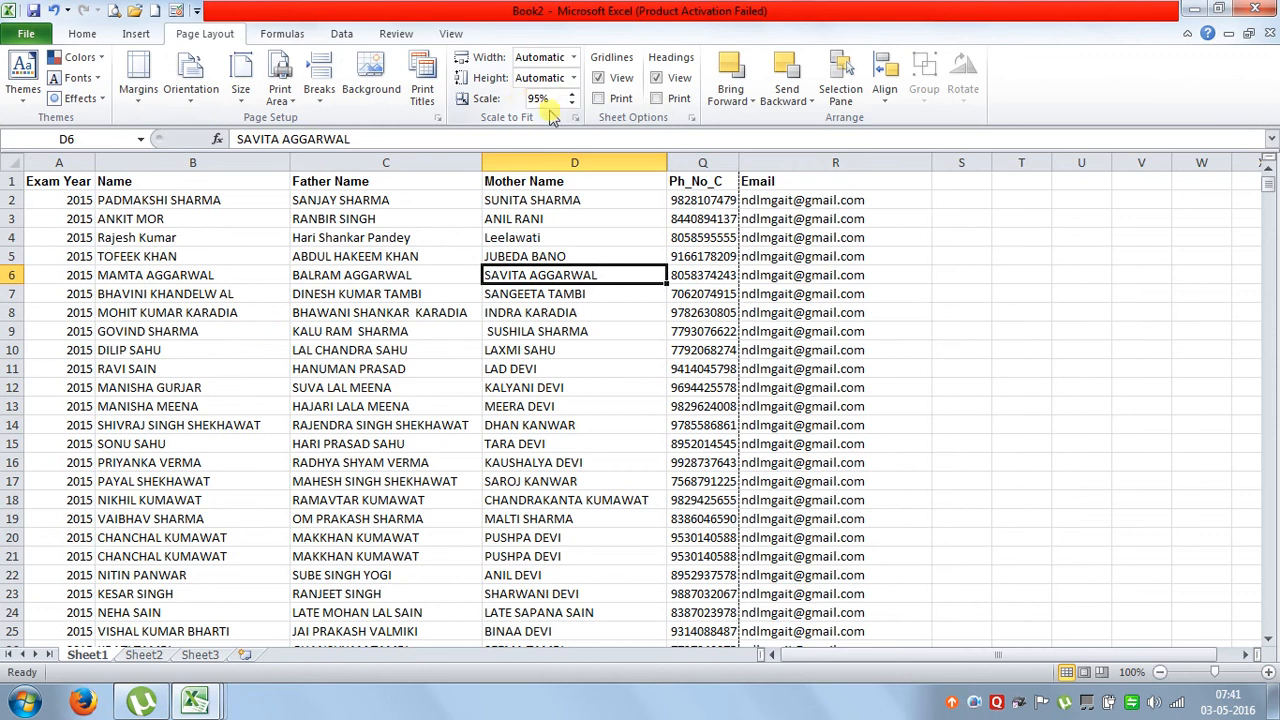
pyautogui.click(571, 103)
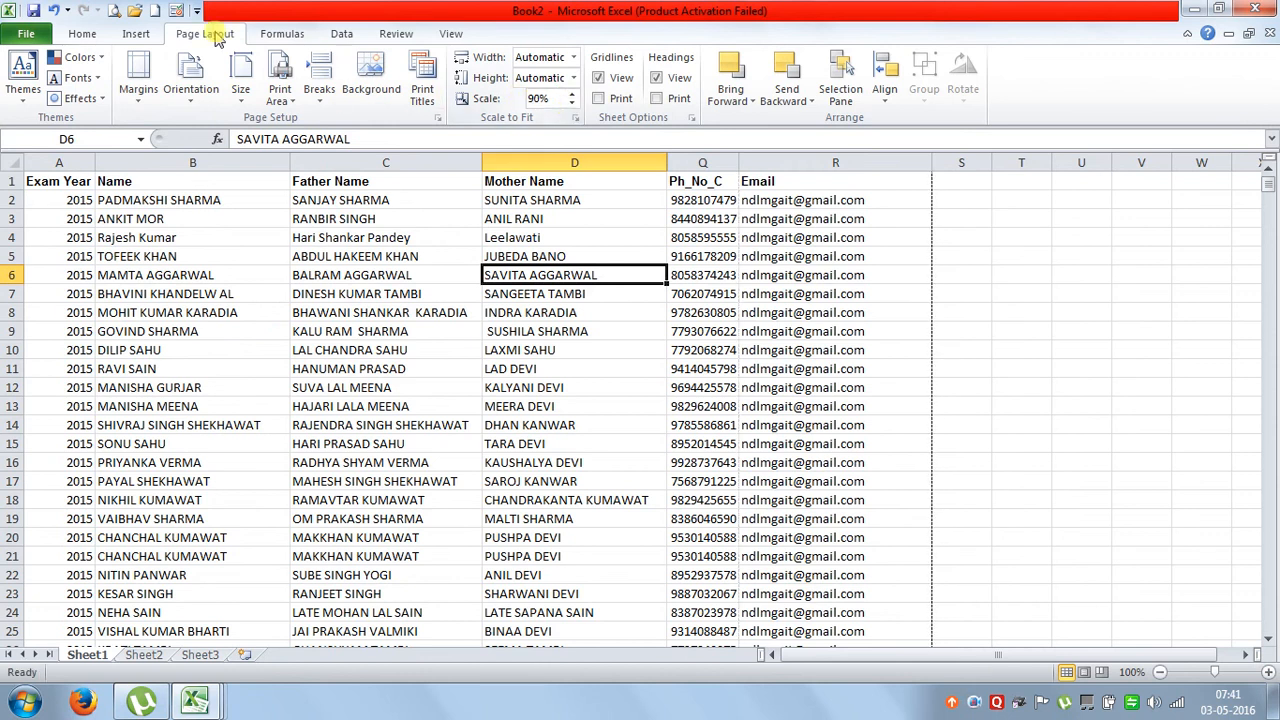
pyautogui.click(116, 10)
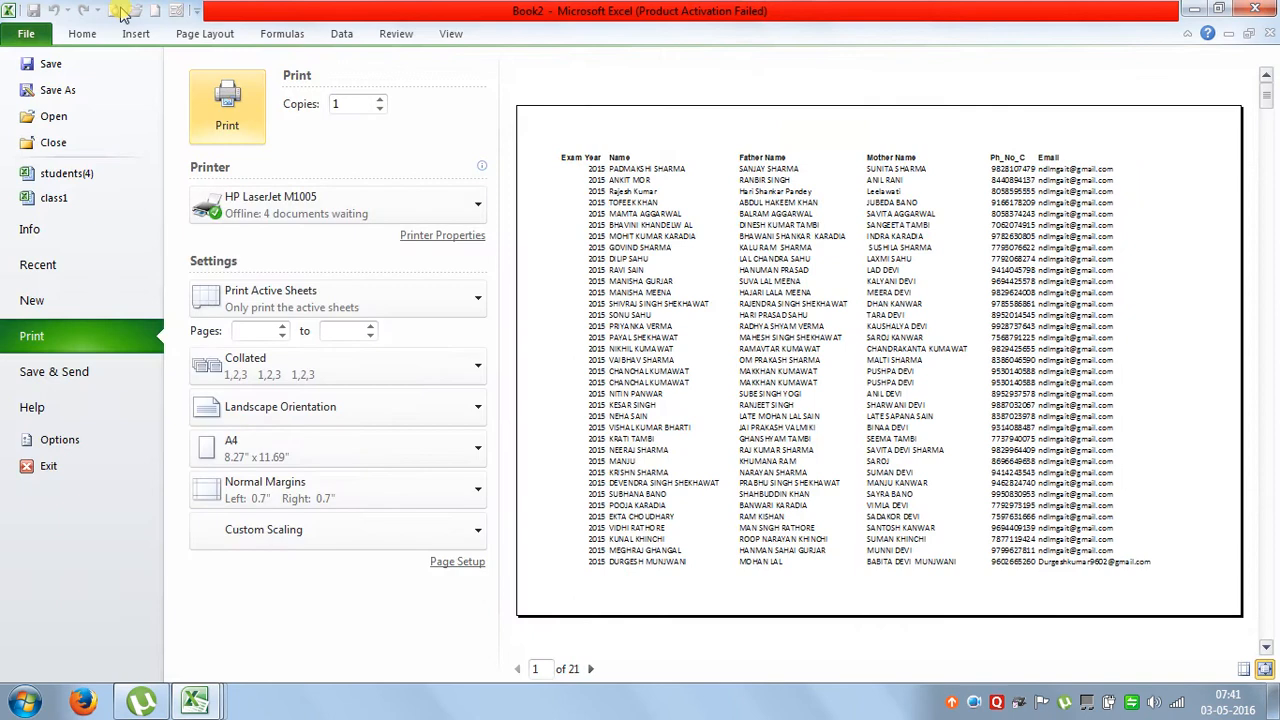
pyautogui.click(25, 33)
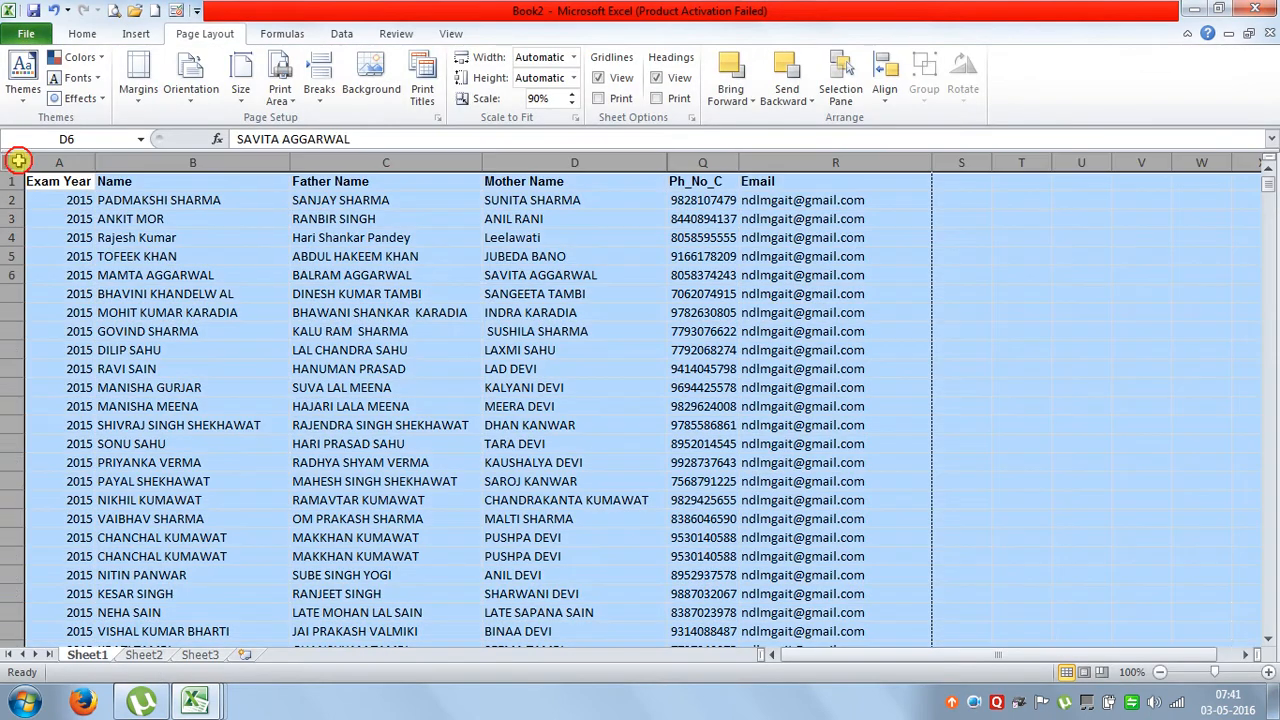
# Autofit every column of Sheet1 to unhide the hidden ones and view the columns out to Panchayat
pyautogui.click(9, 162)
pyautogui.doubleClick(98, 162)
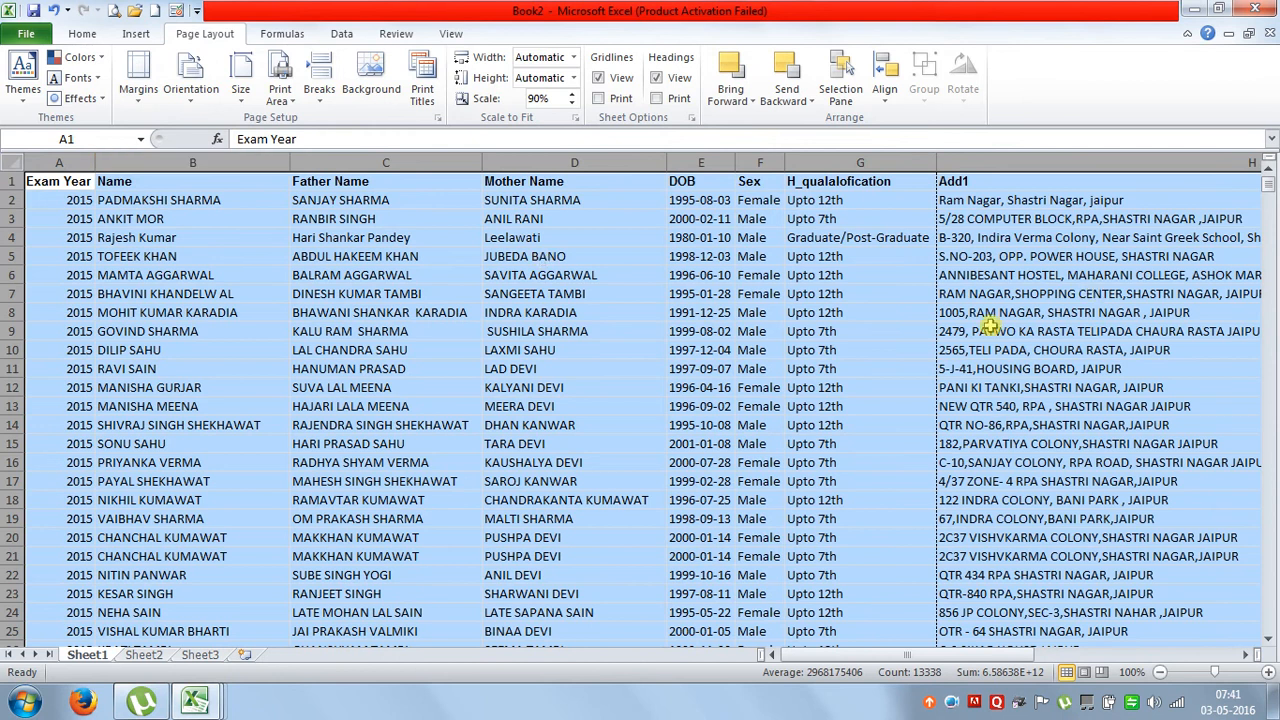
pyautogui.moveTo(950, 658); pyautogui.dragTo(1076, 678)
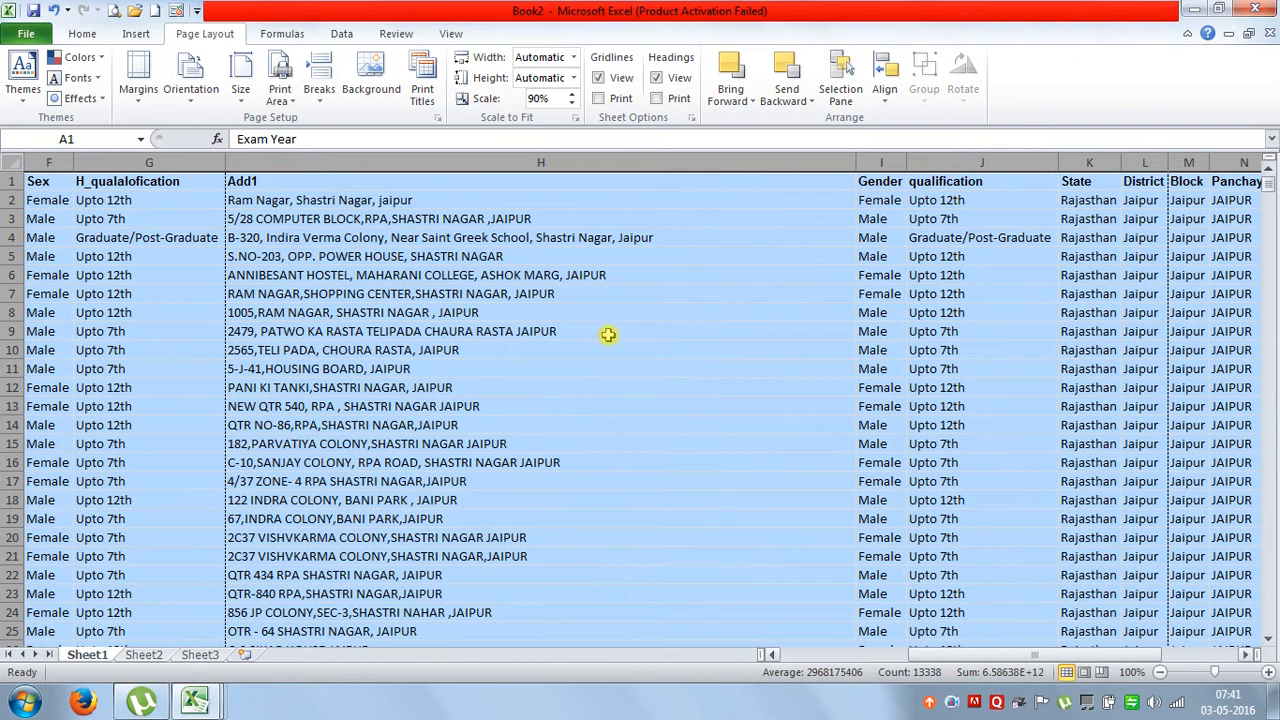
# Undo the column autofit on Sheet1 and return to a single cell in the Father Name column
pyautogui.click(55, 12)
pyautogui.click(231, 164)
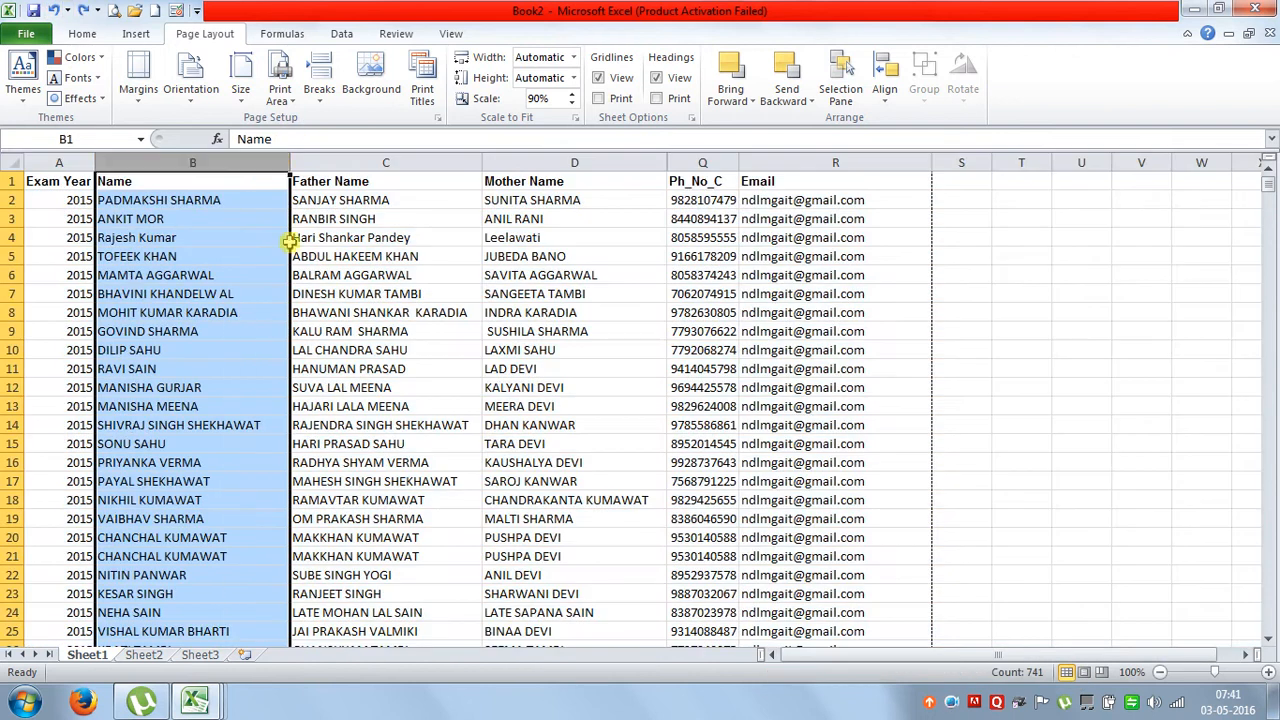
pyautogui.click(323, 259)
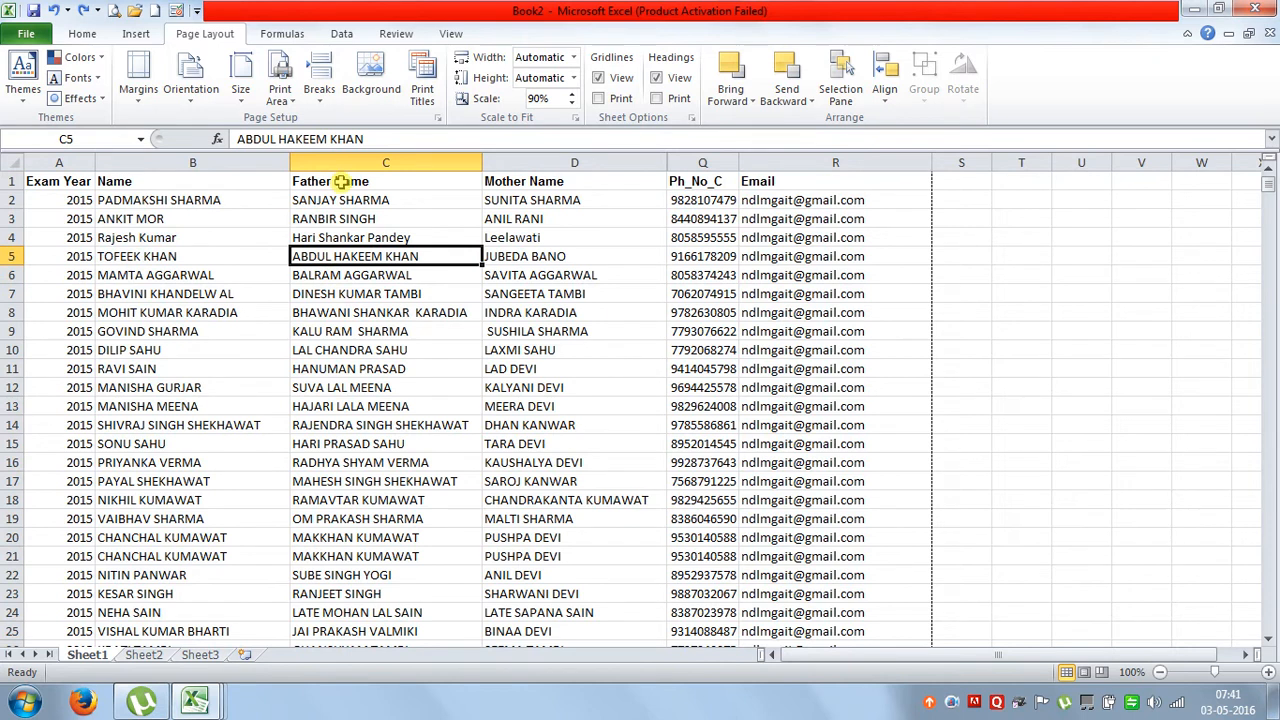
pyautogui.click(370, 272)
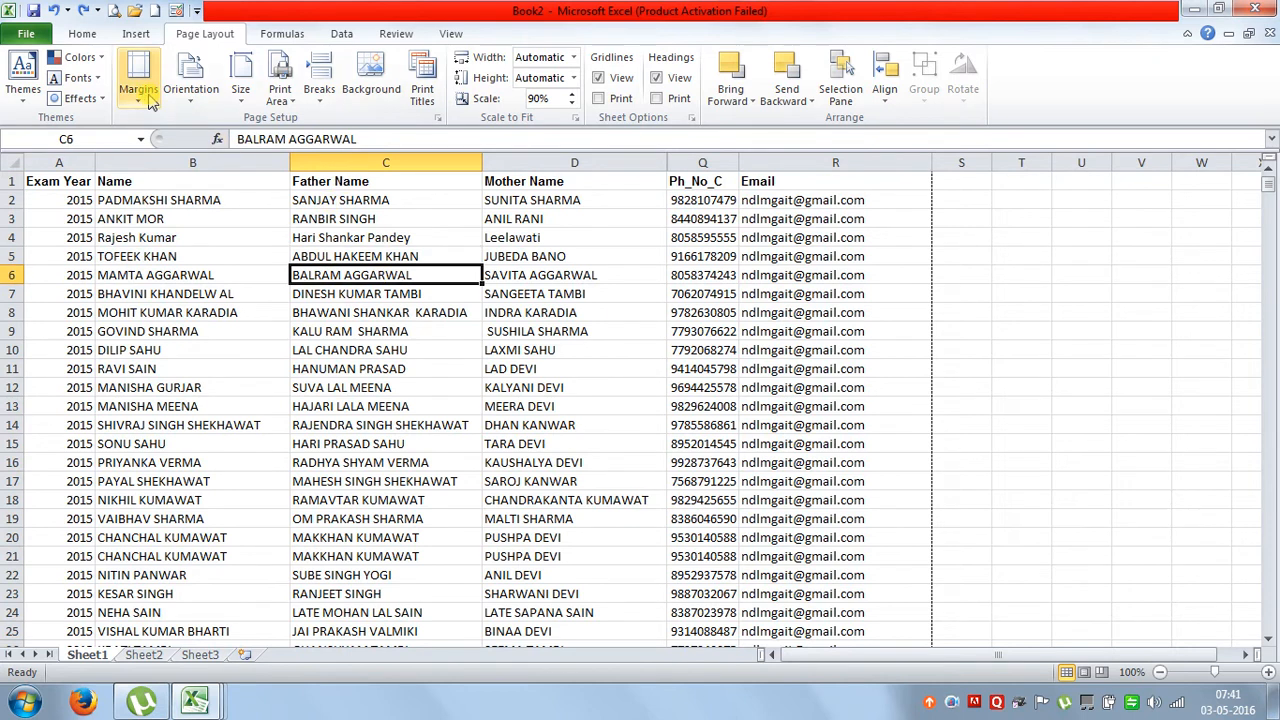
# Apply the Narrow margins preset to the landscape sheet and check the page in print preview
pyautogui.click(189, 95)
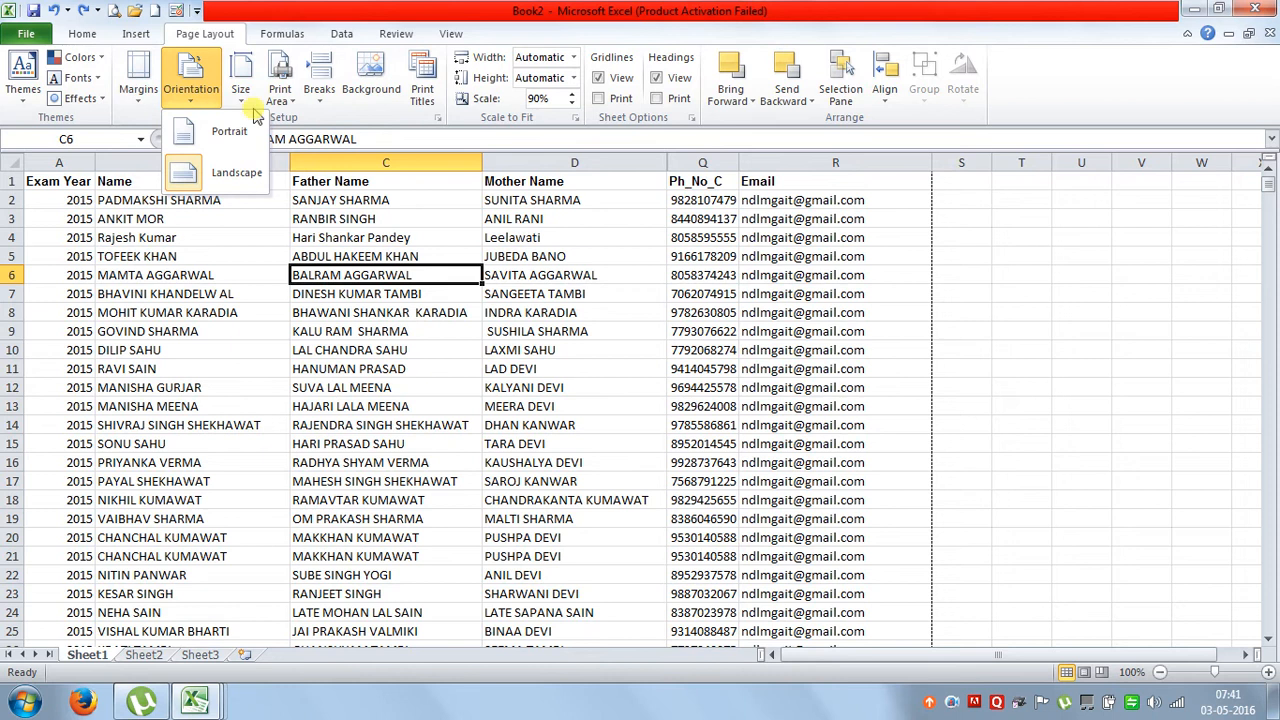
pyautogui.click(140, 98)
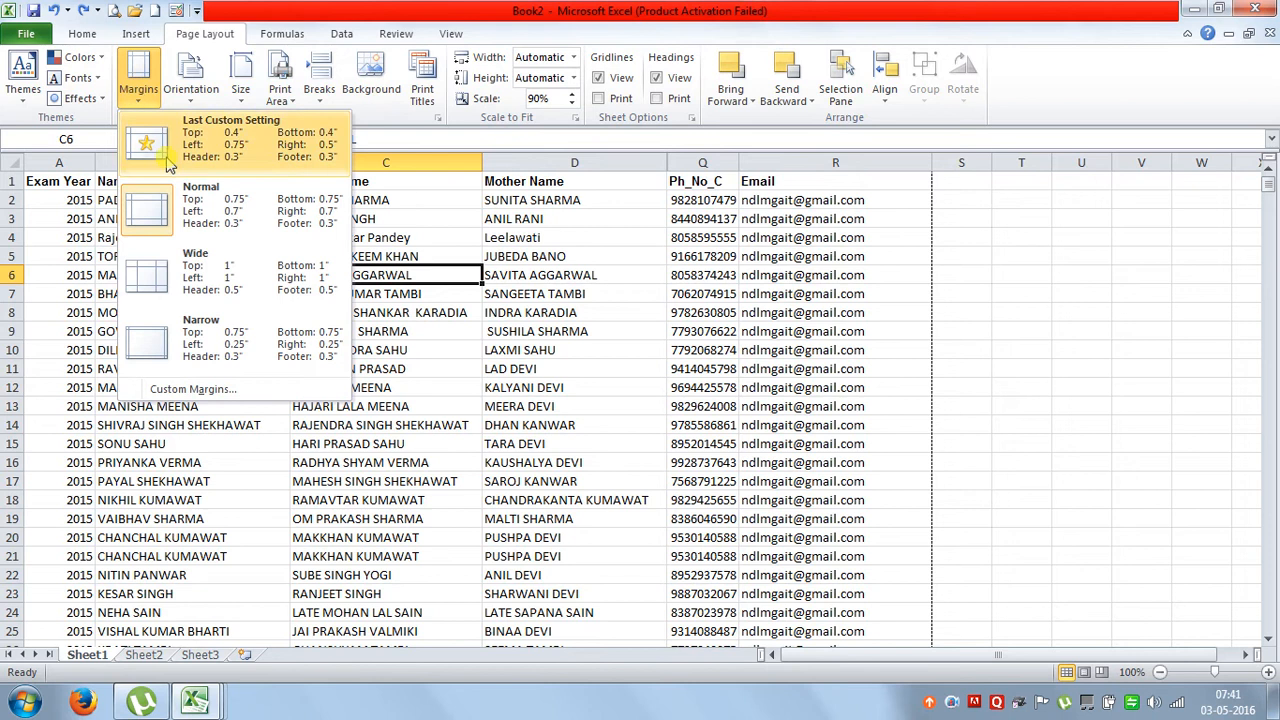
pyautogui.click(190, 335)
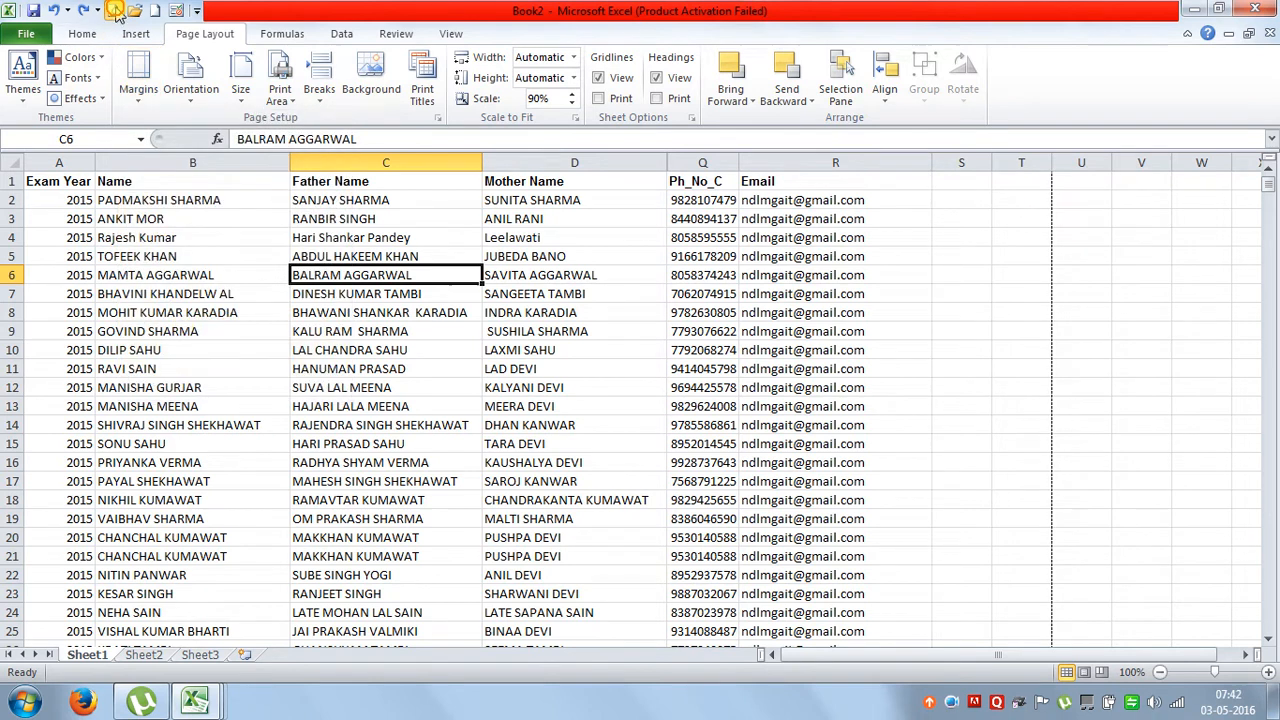
pyautogui.hotkey('ctrl', 'p')
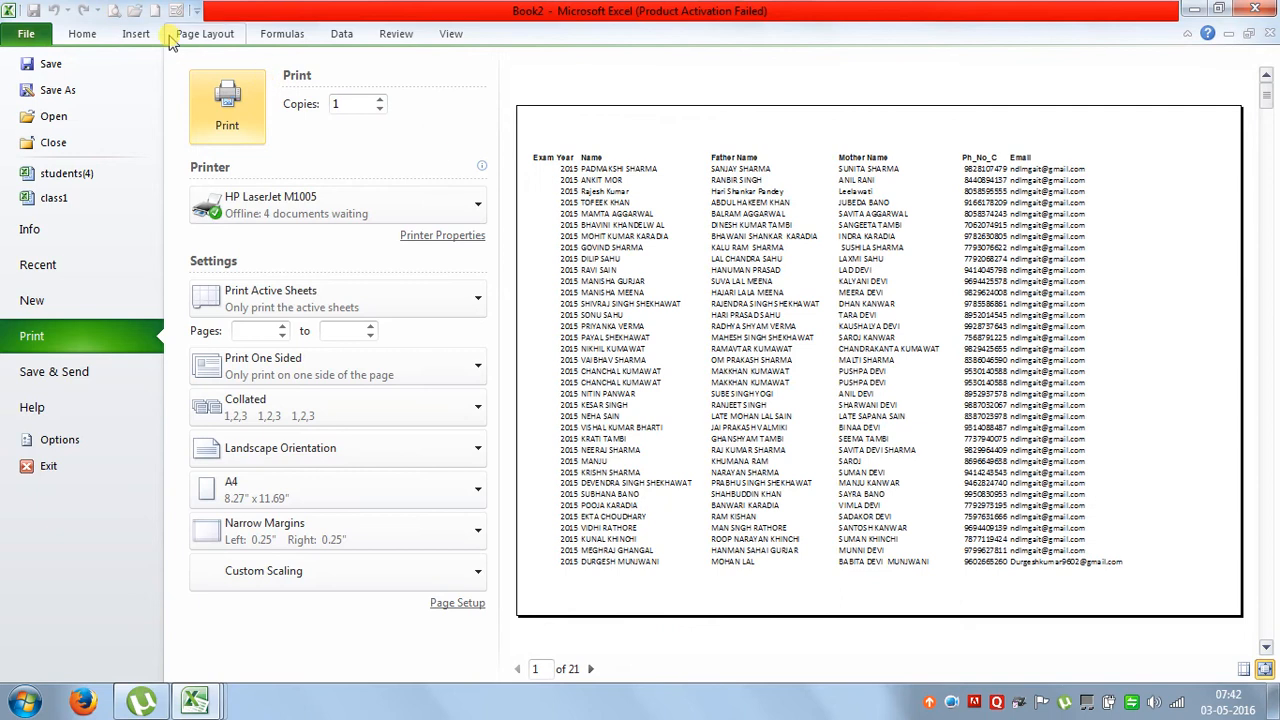
pyautogui.click(26, 34)
# Set custom top and bottom page margins of 1.5 inches and check the result in print preview
pyautogui.click(139, 95)
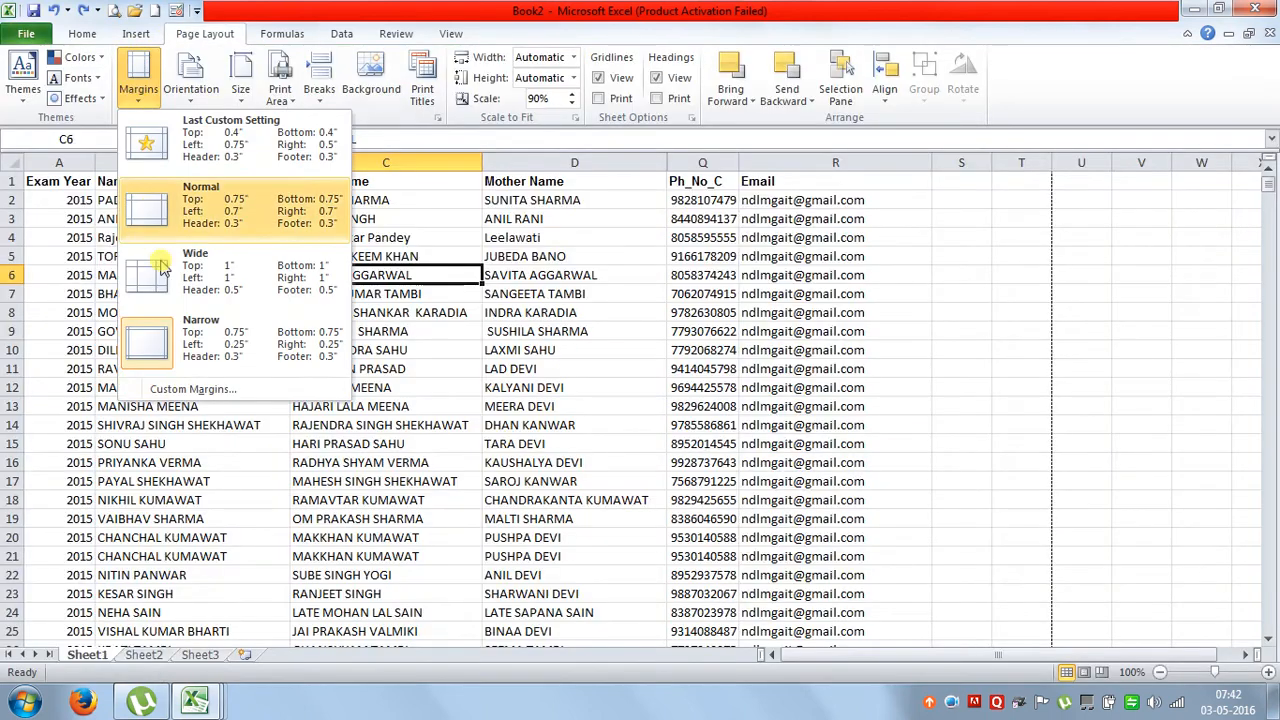
pyautogui.click(165, 390)
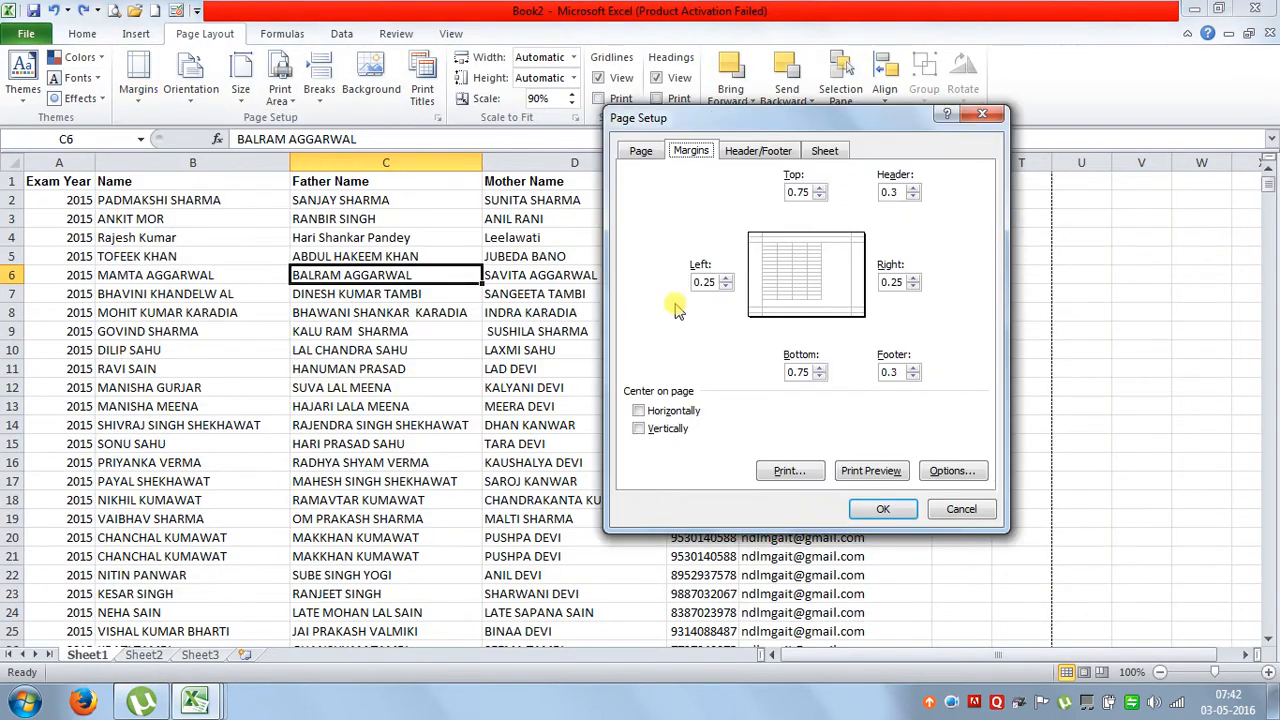
pyautogui.click(820, 188)
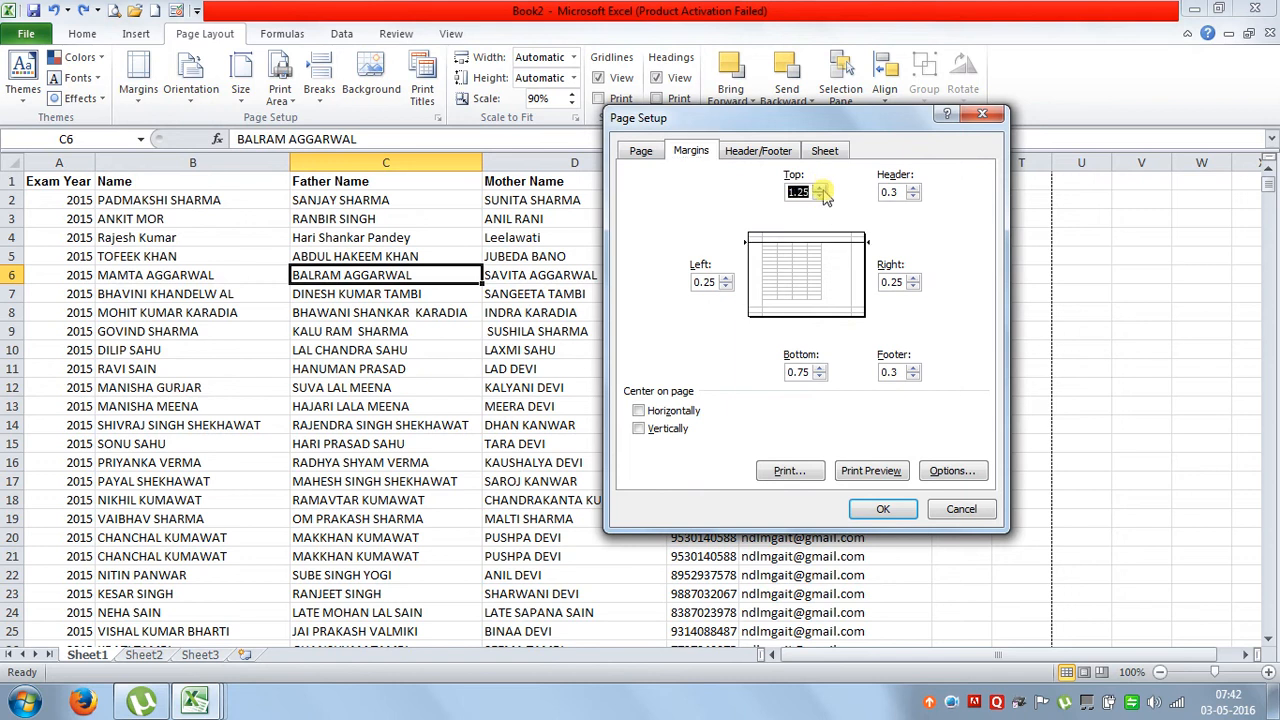
pyautogui.doubleClick(820, 377)
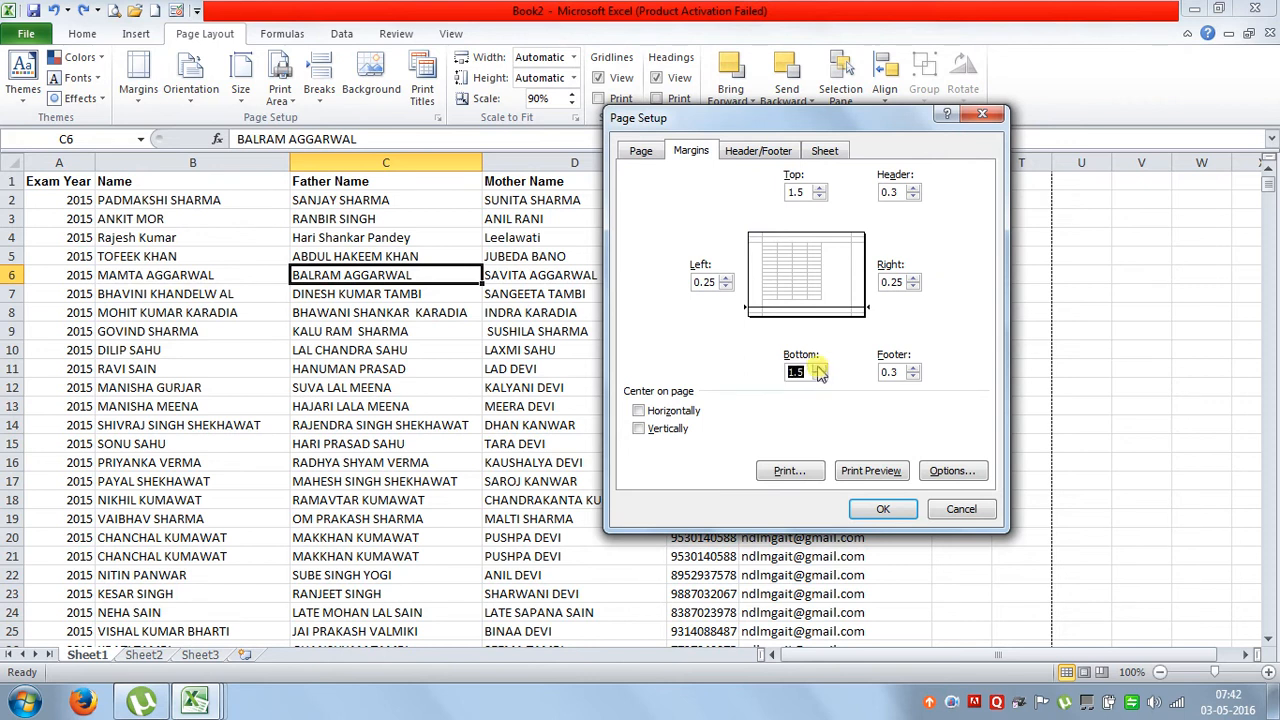
pyautogui.click(866, 476)
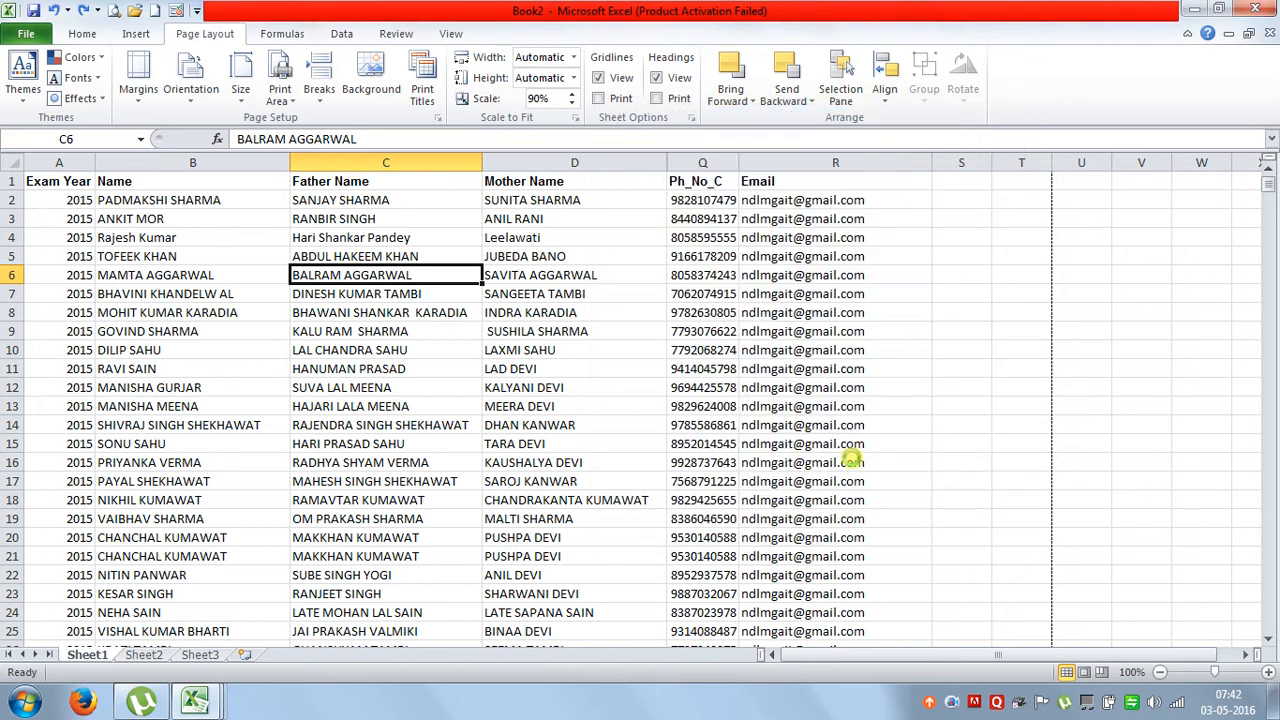
pyautogui.click(27, 34)
pyautogui.click(324, 239)
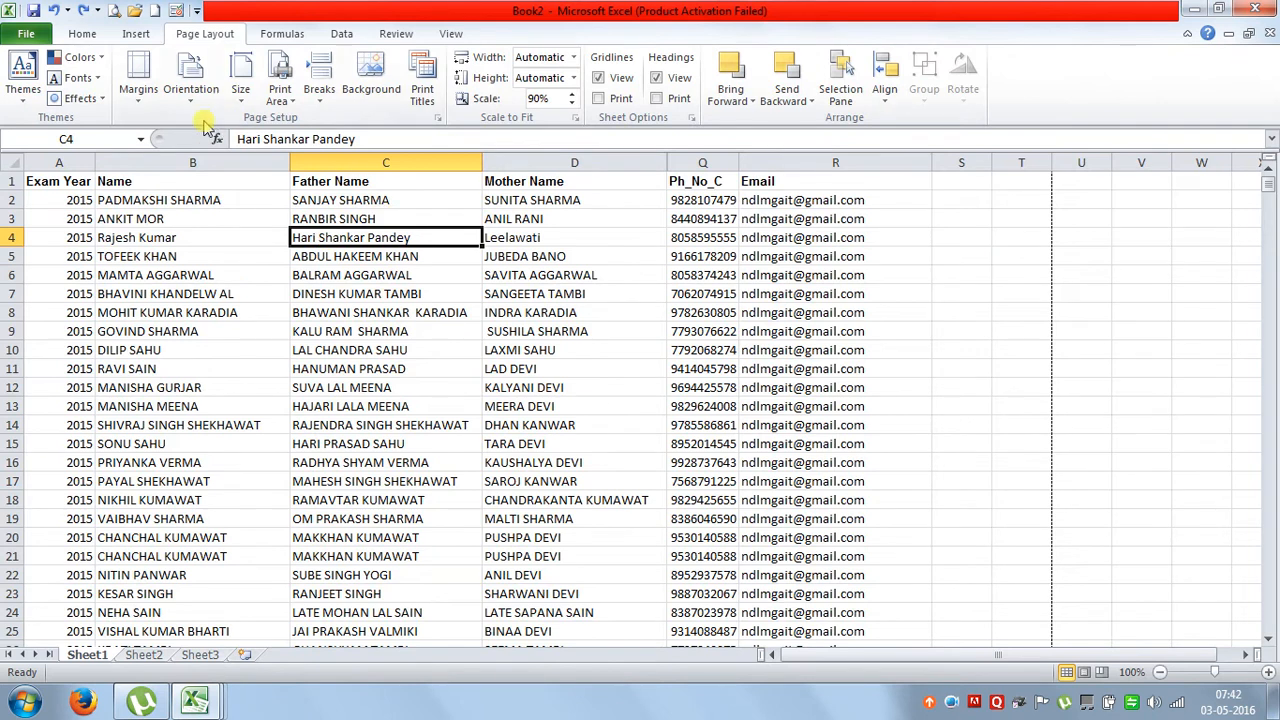
# Set the header and footer margins to 0.55 inches each in the custom margin settings
pyautogui.click(138, 72)
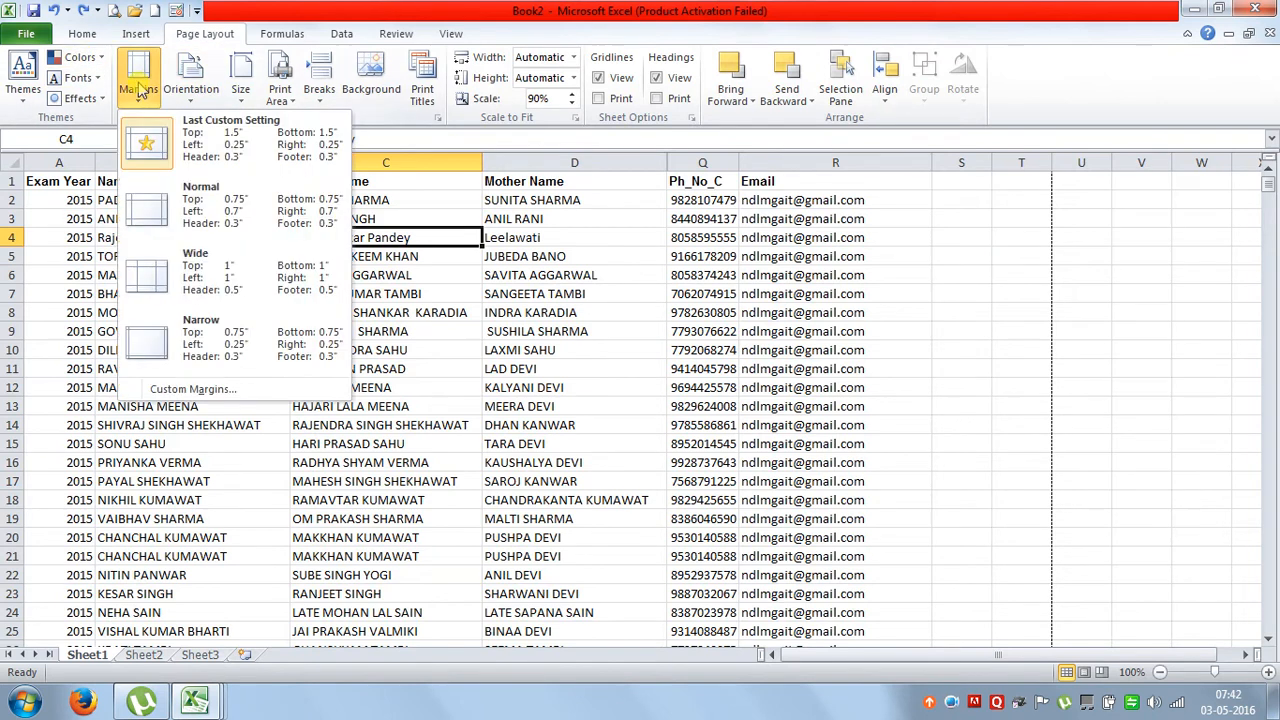
pyautogui.click(193, 389)
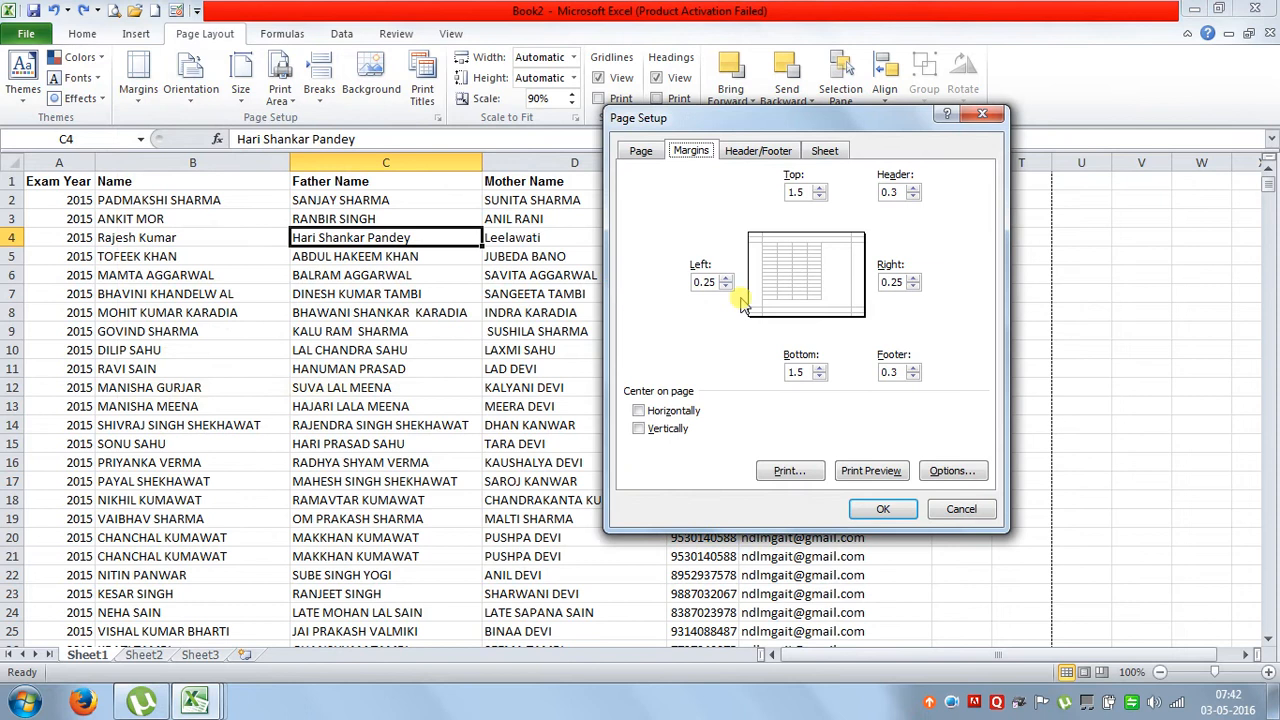
pyautogui.click(914, 188)
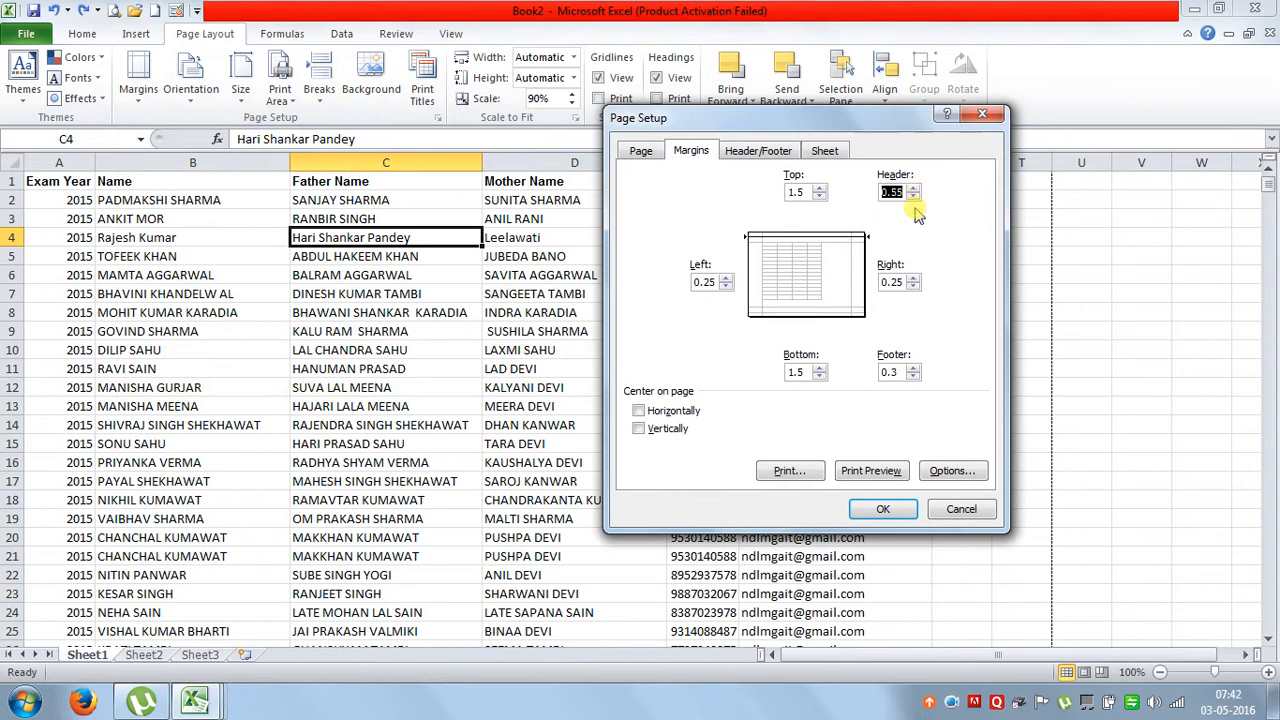
pyautogui.click(914, 368)
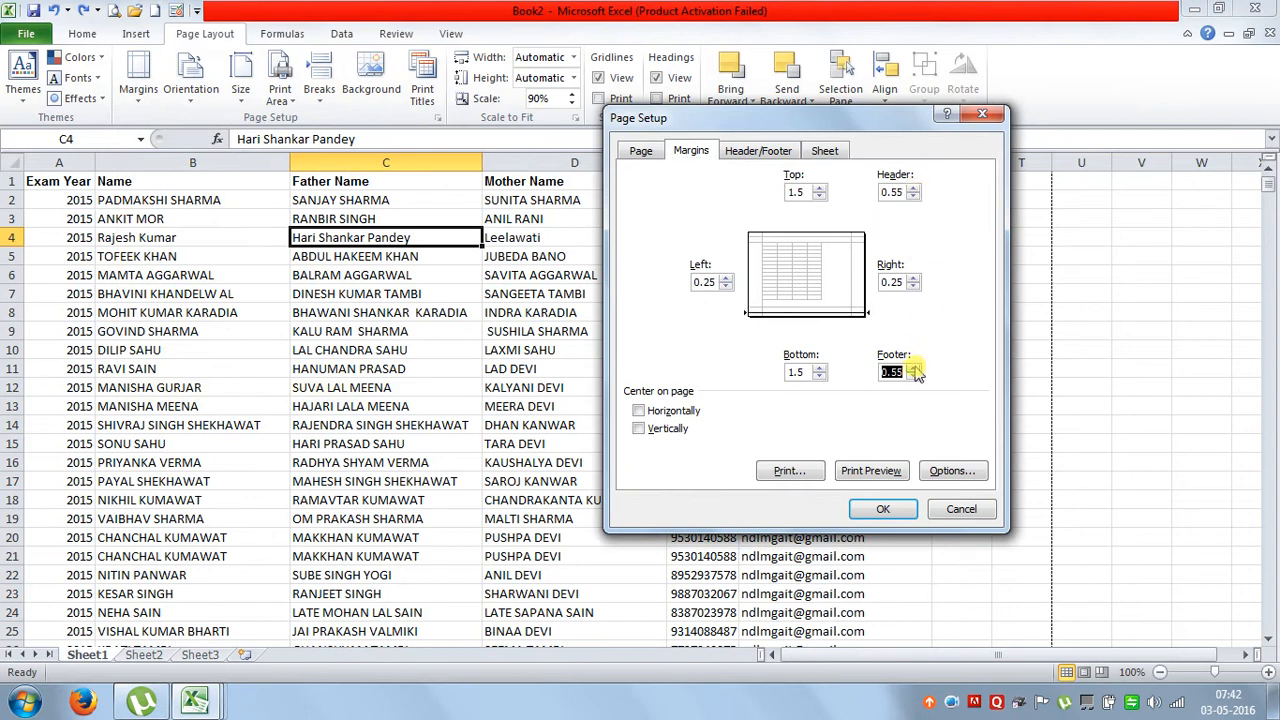
pyautogui.click(866, 511)
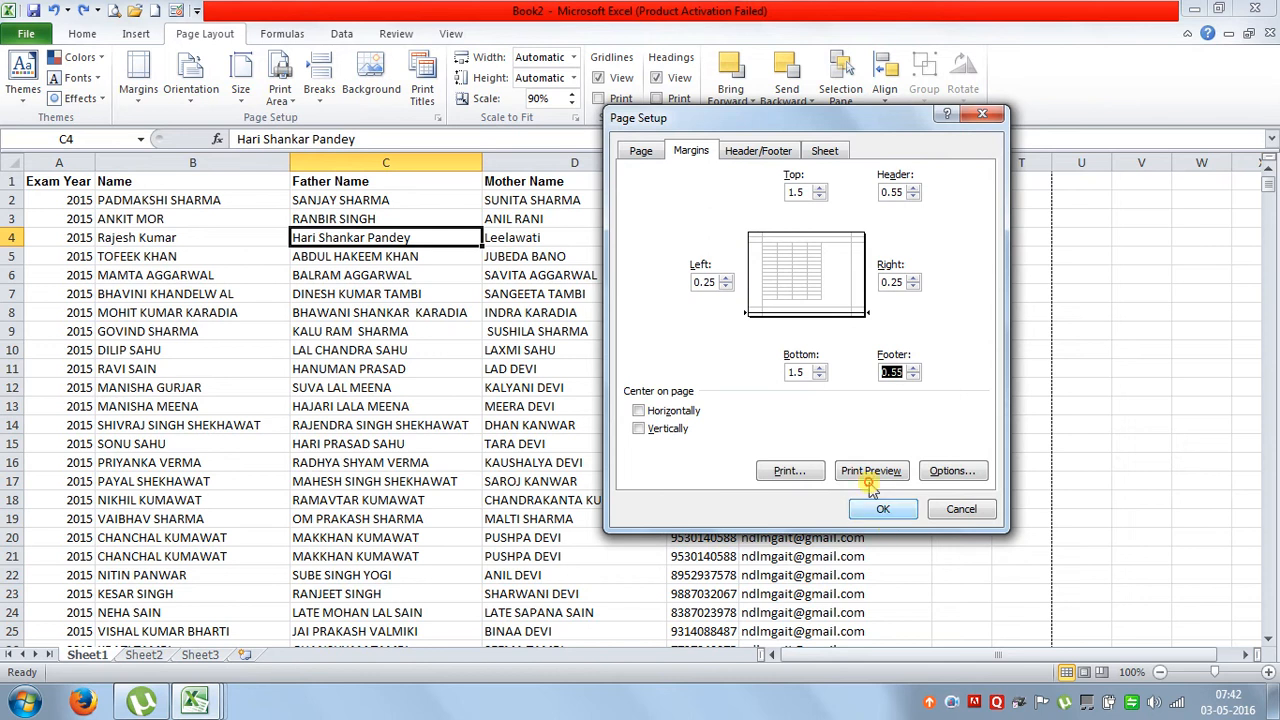
pyautogui.click(891, 512)
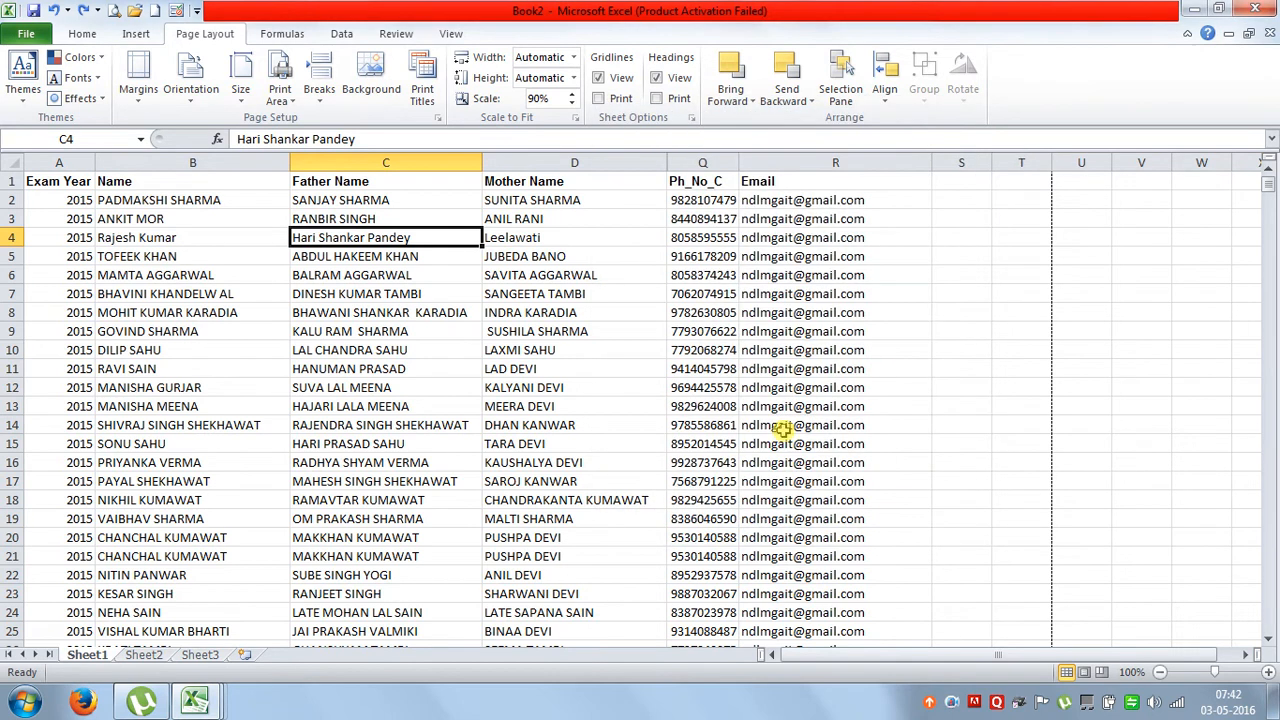
# Show Sheet1 in Page Layout view and open its three page header sections for editing
pyautogui.click(132, 36)
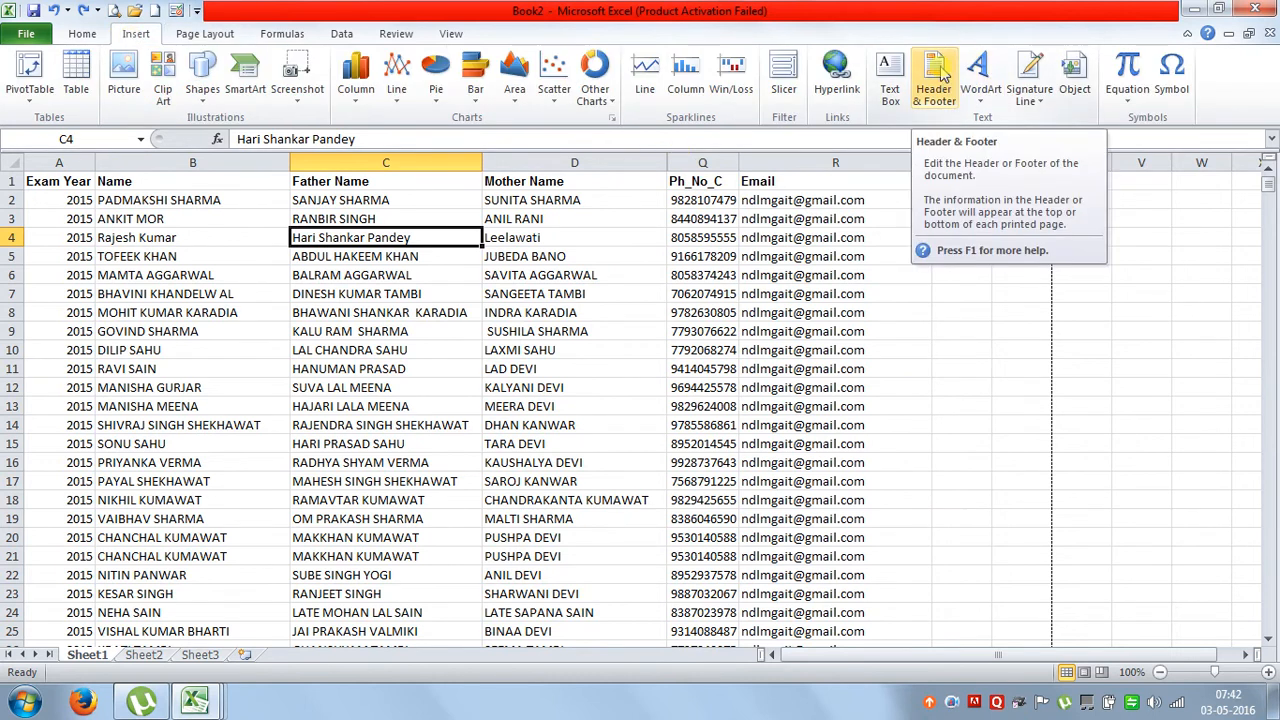
pyautogui.click(1084, 672)
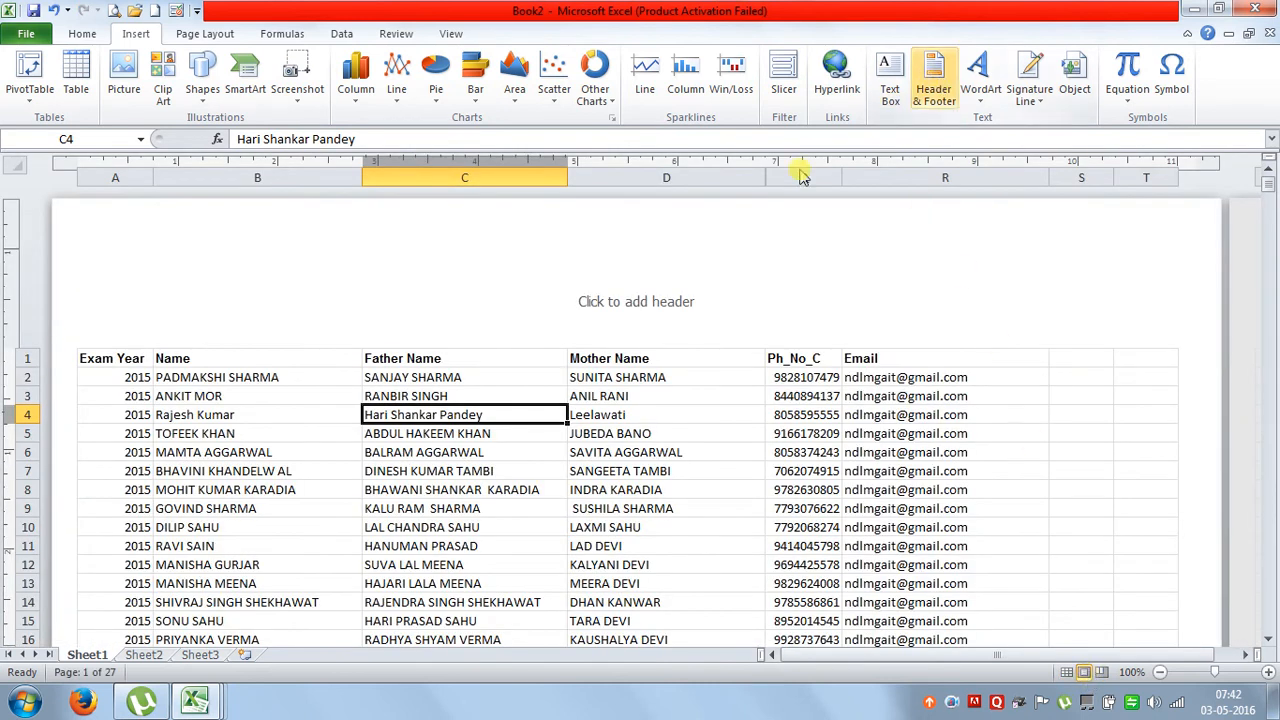
pyautogui.click(612, 290)
pyautogui.click(370, 285)
pyautogui.click(495, 305)
pyautogui.click(874, 297)
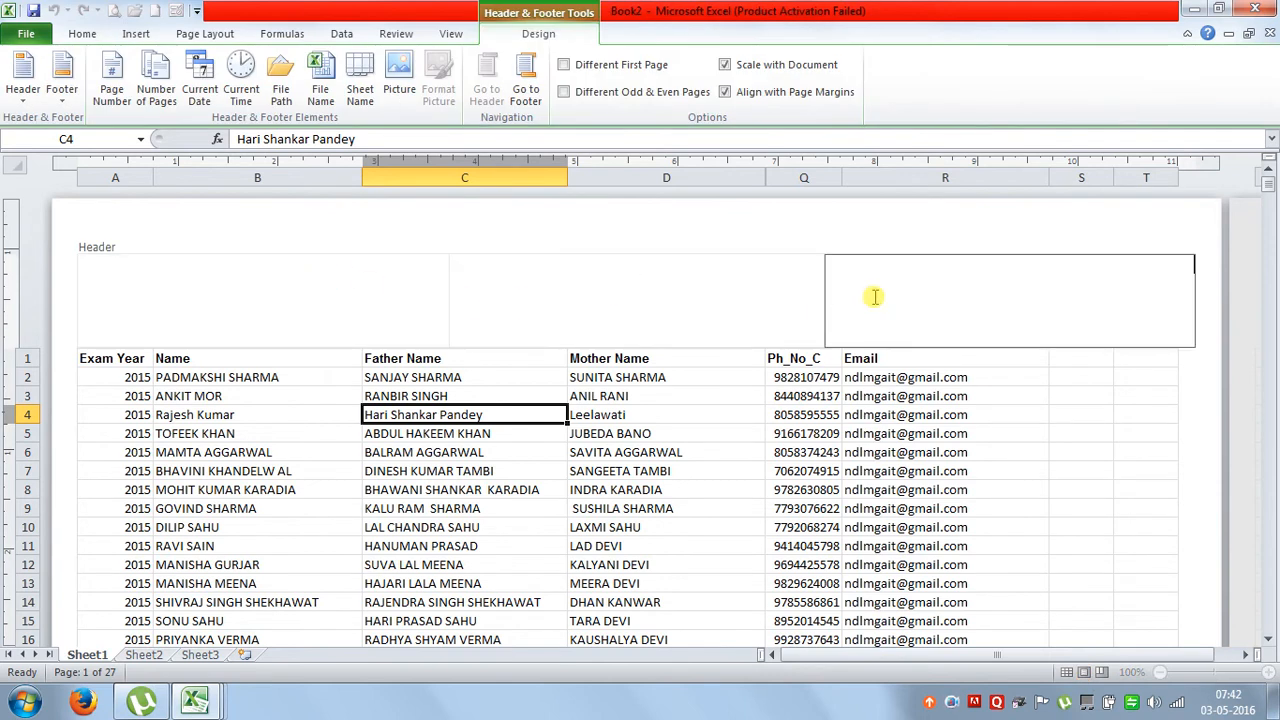
# Enter the text GAIT ICTL in the left section of the page header
pyautogui.click(380, 280)
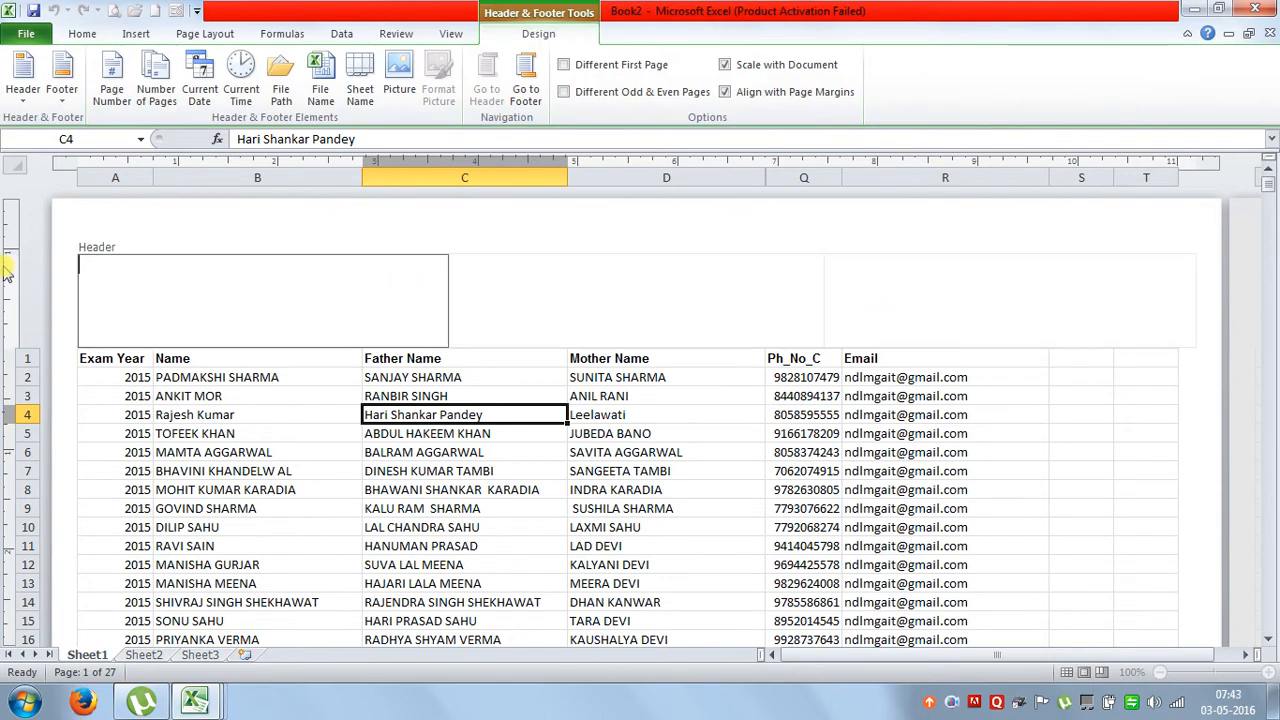
pyautogui.press('capslock')
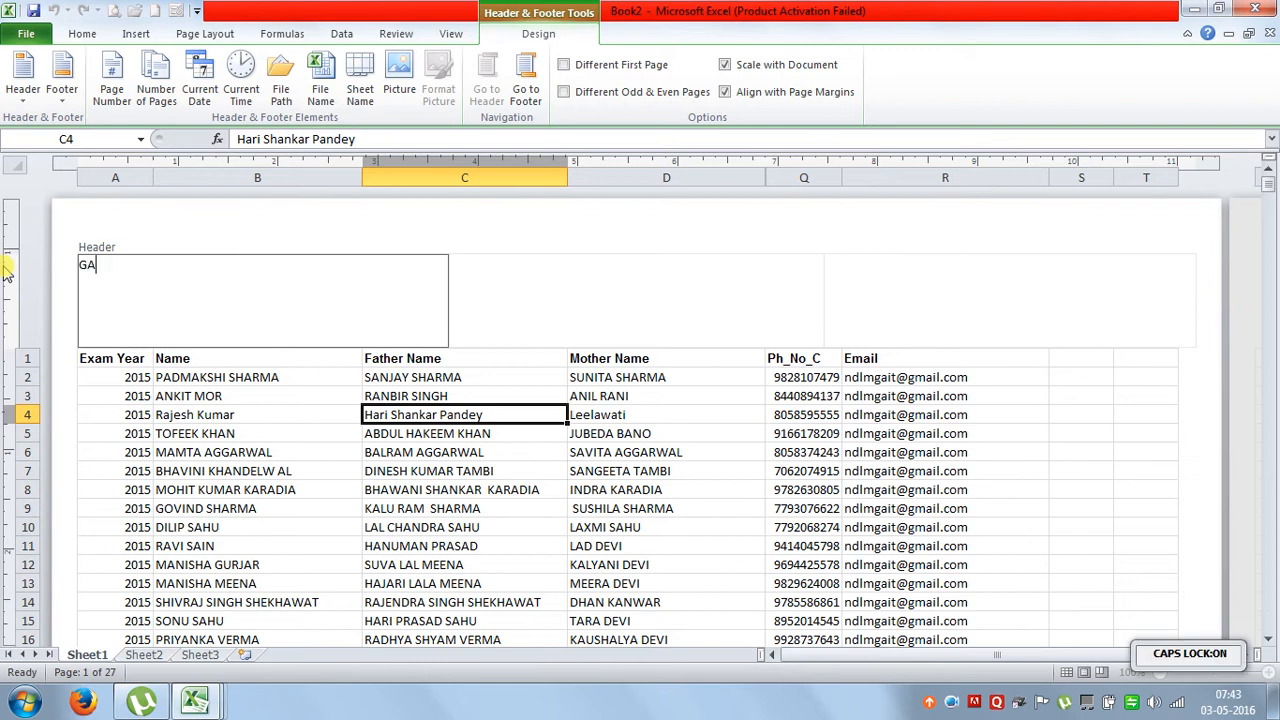
pyautogui.write('GAIT ICT')
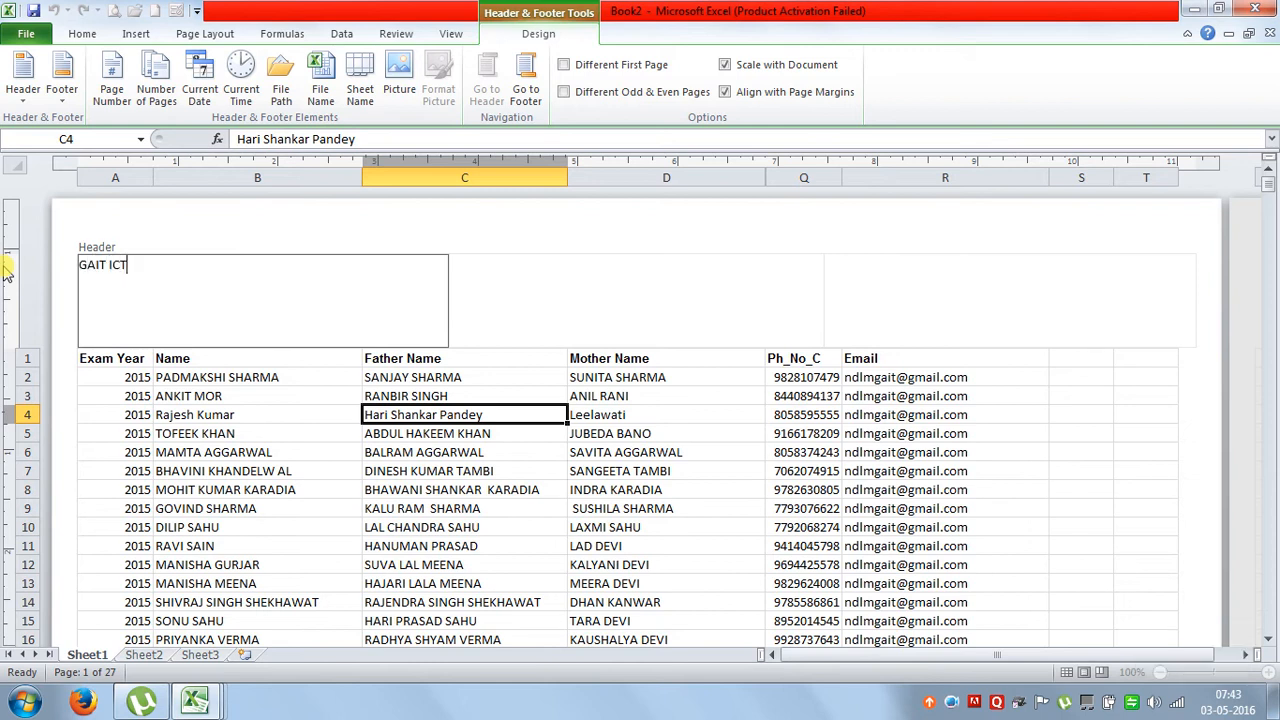
# Insert the automatic page number in the right section of the page header
pyautogui.press('Tab')
pyautogui.press('Tab')
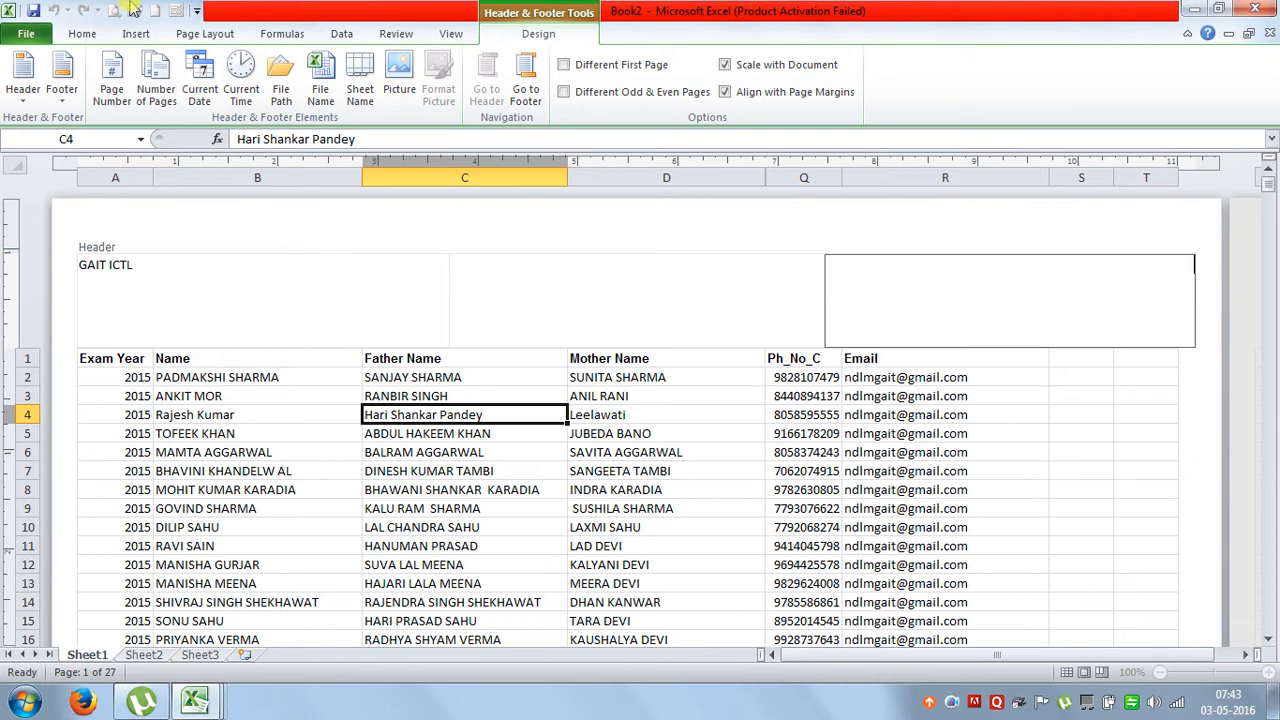
pyautogui.click(136, 34)
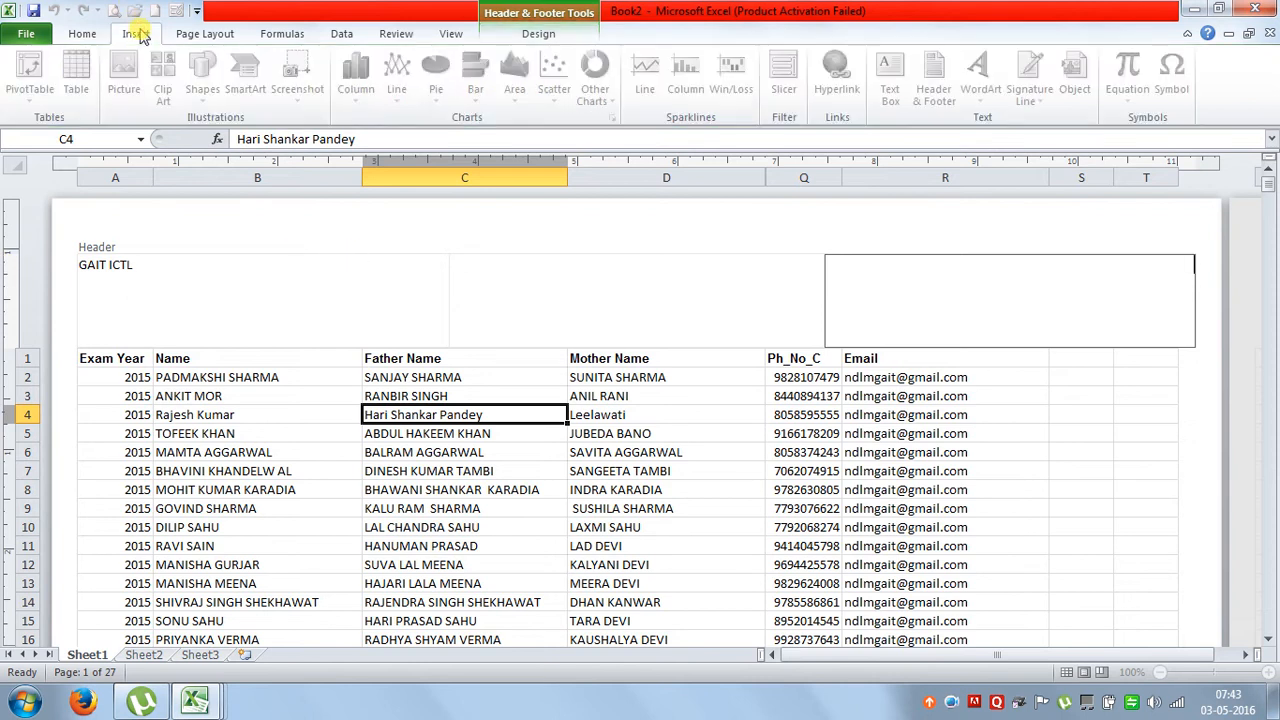
pyautogui.click(495, 34)
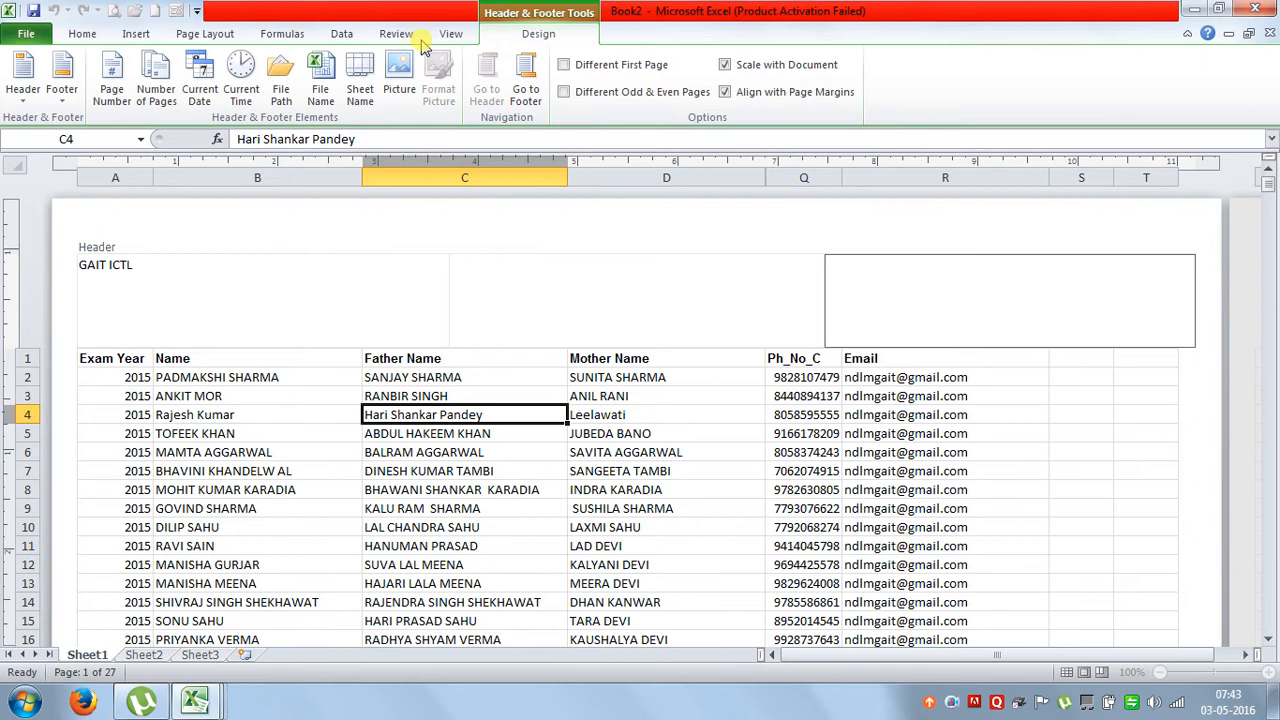
pyautogui.click(107, 84)
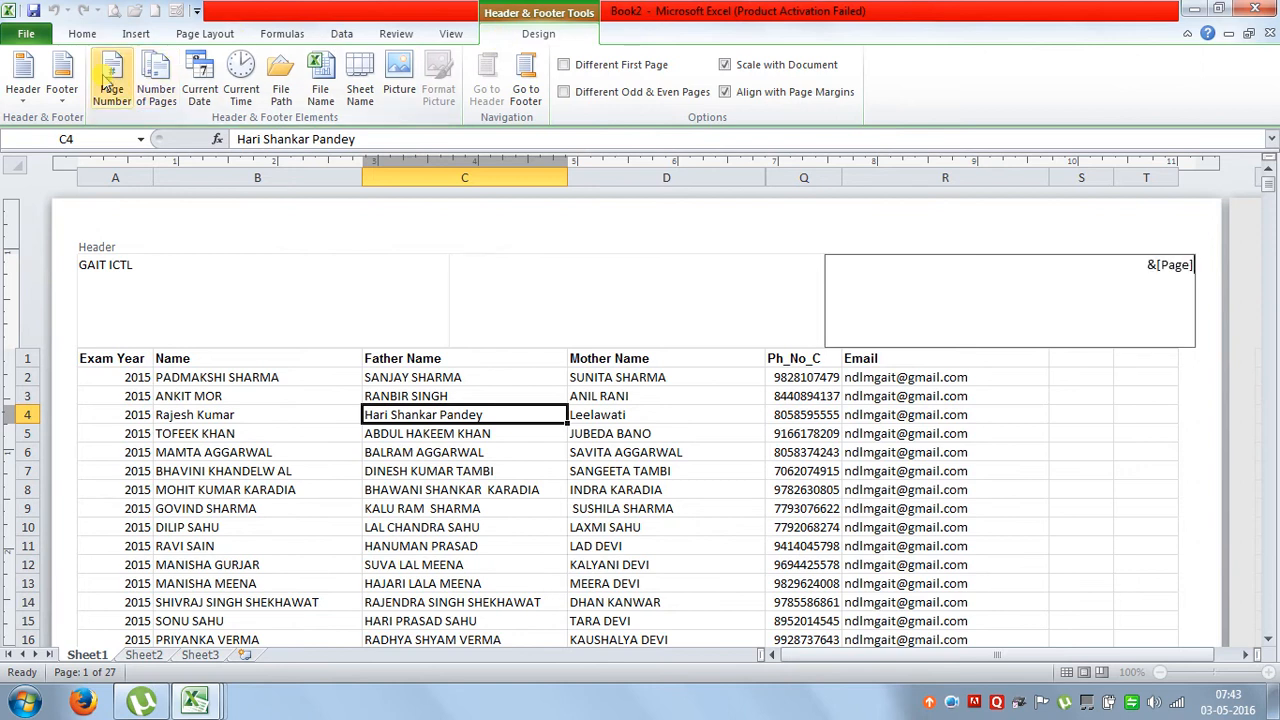
pyautogui.click(505, 272)
pyautogui.click(816, 305)
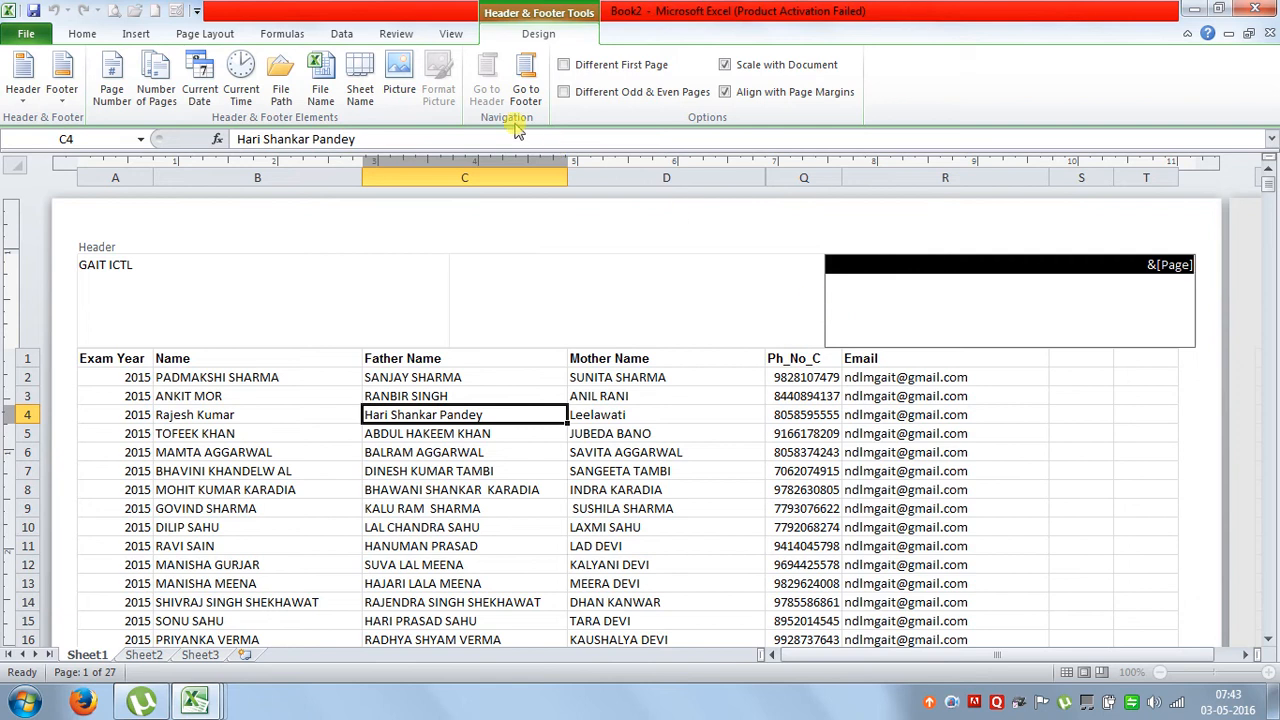
# Insert the file path in the center section of the page footer and finish editing the footer
pyautogui.click(525, 90)
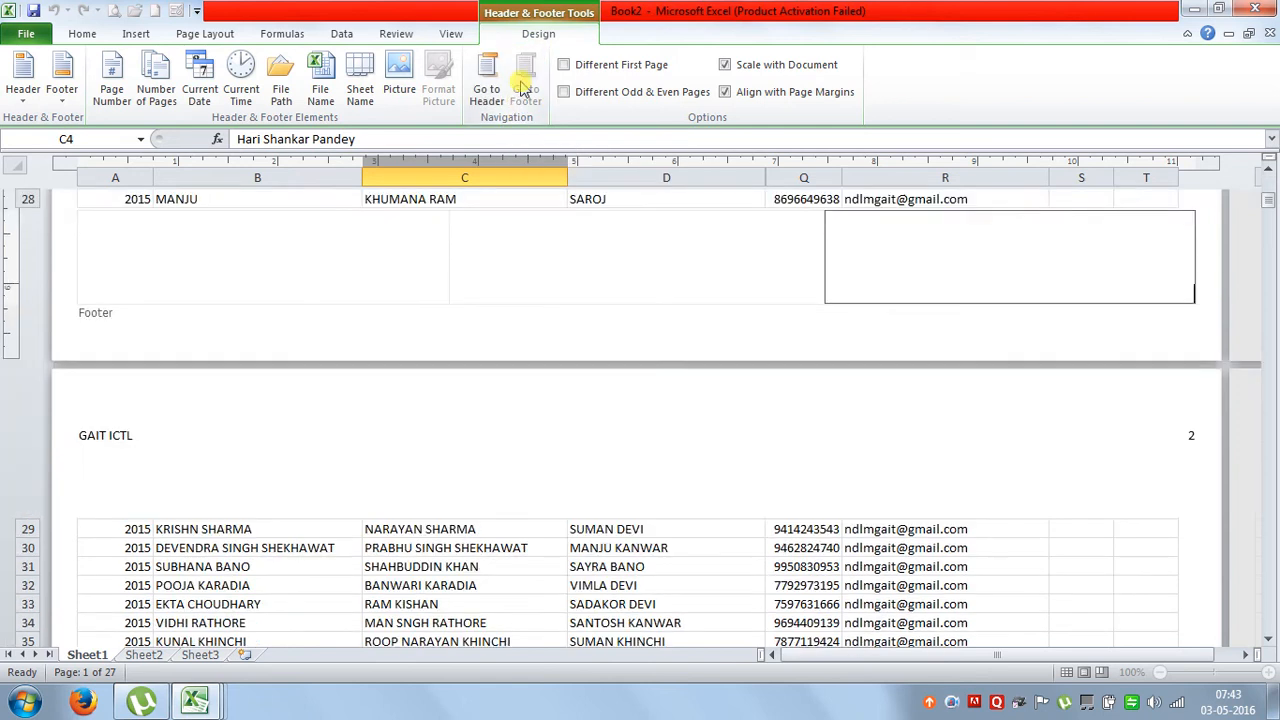
pyautogui.click(529, 243)
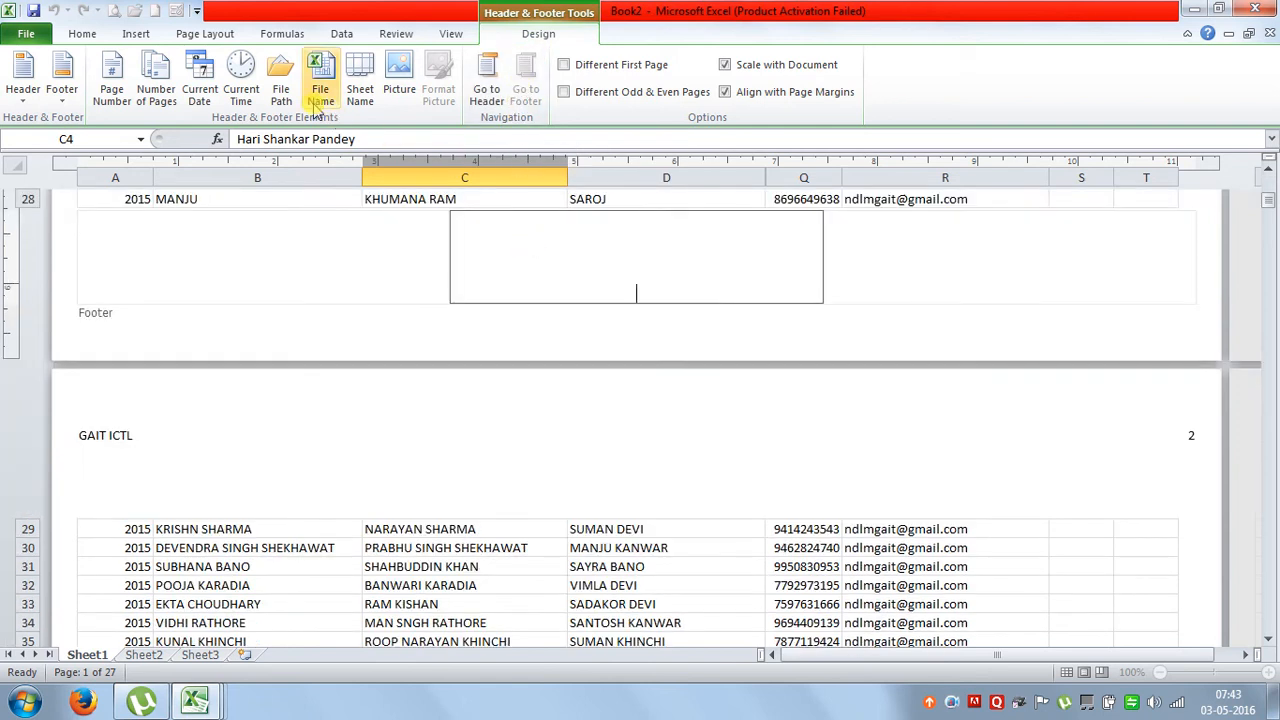
pyautogui.click(281, 92)
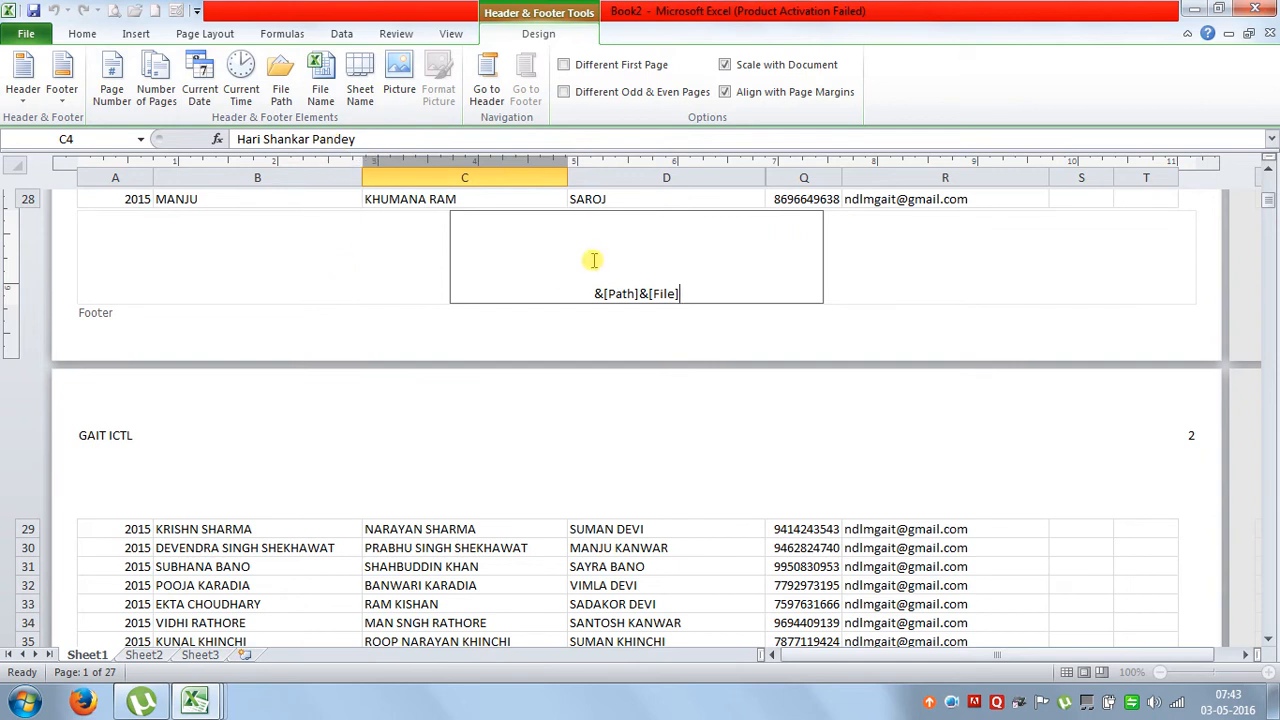
pyautogui.click(637, 547)
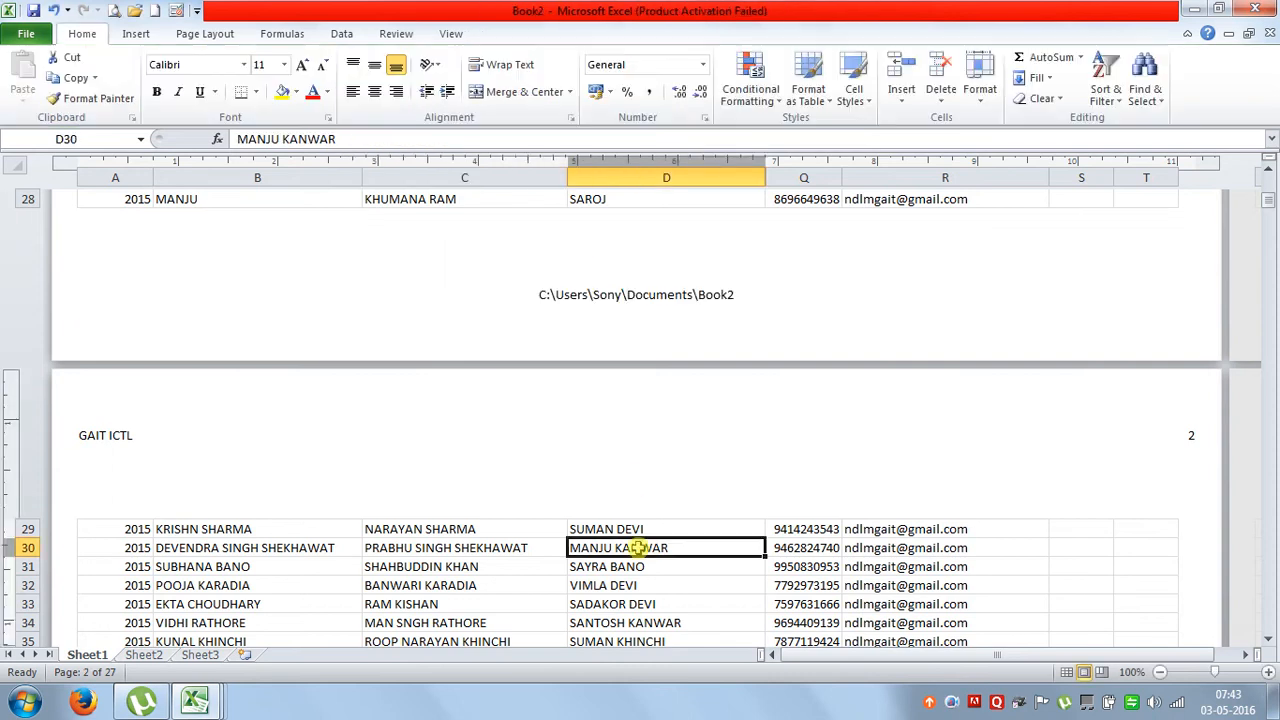
pyautogui.click(633, 585)
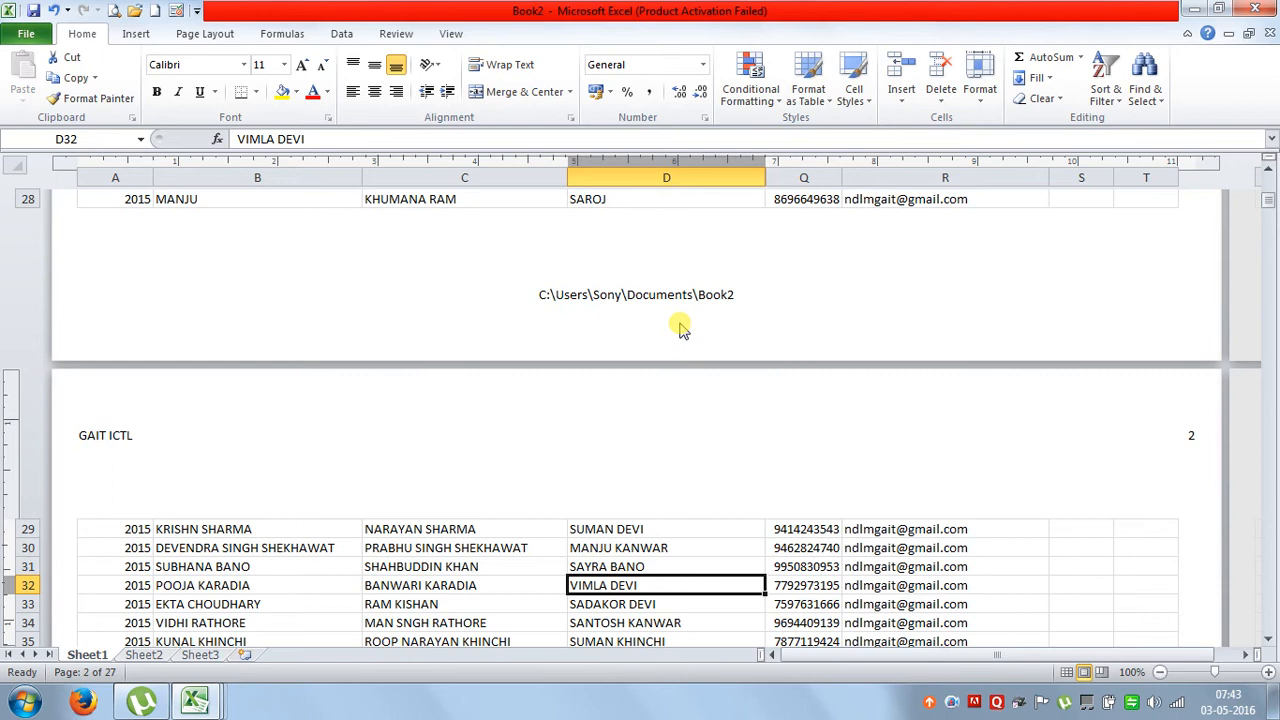
# Insert the file name in the left section of the page footer and finish editing the footer
pyautogui.scroll(4, 531, 329)
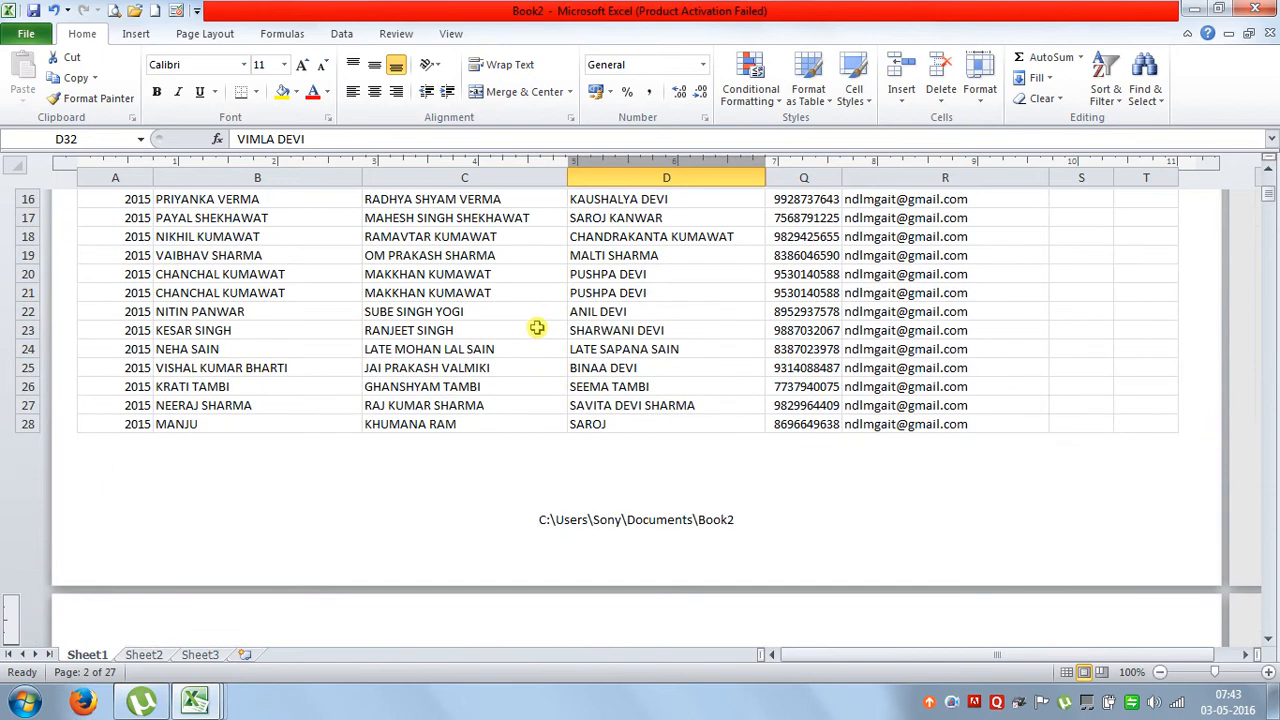
pyautogui.click(390, 485)
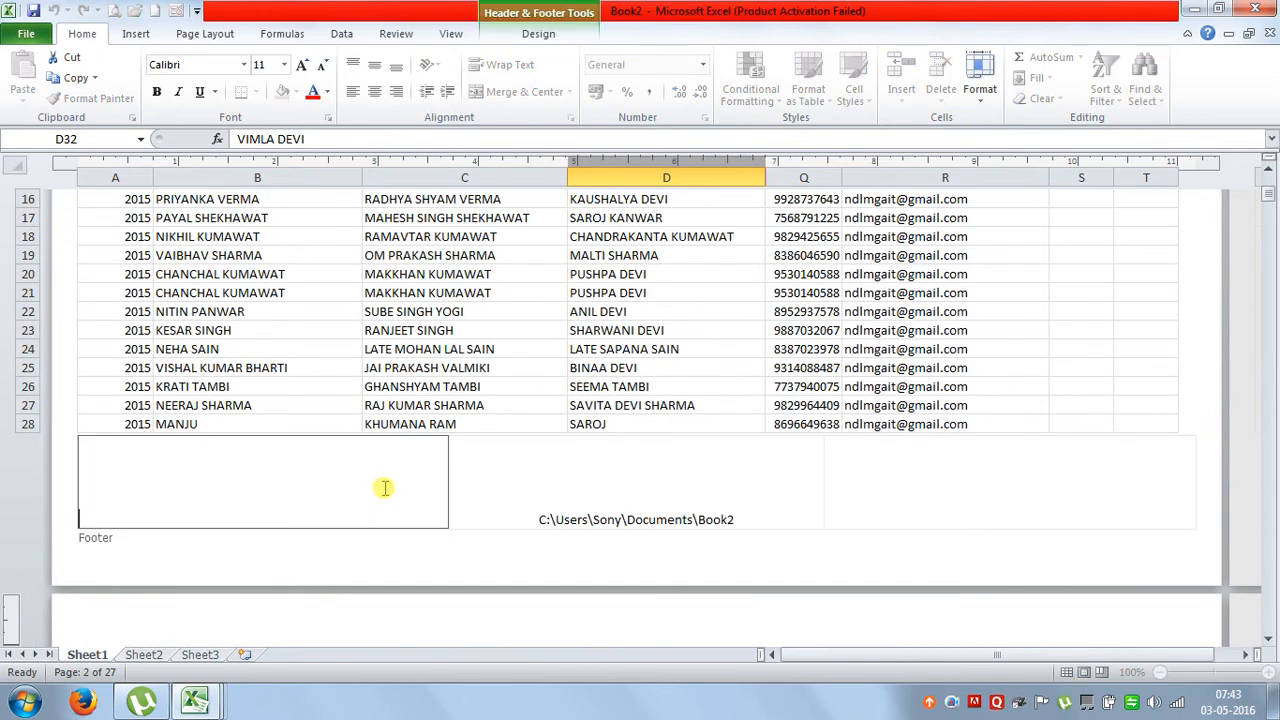
pyautogui.click(533, 44)
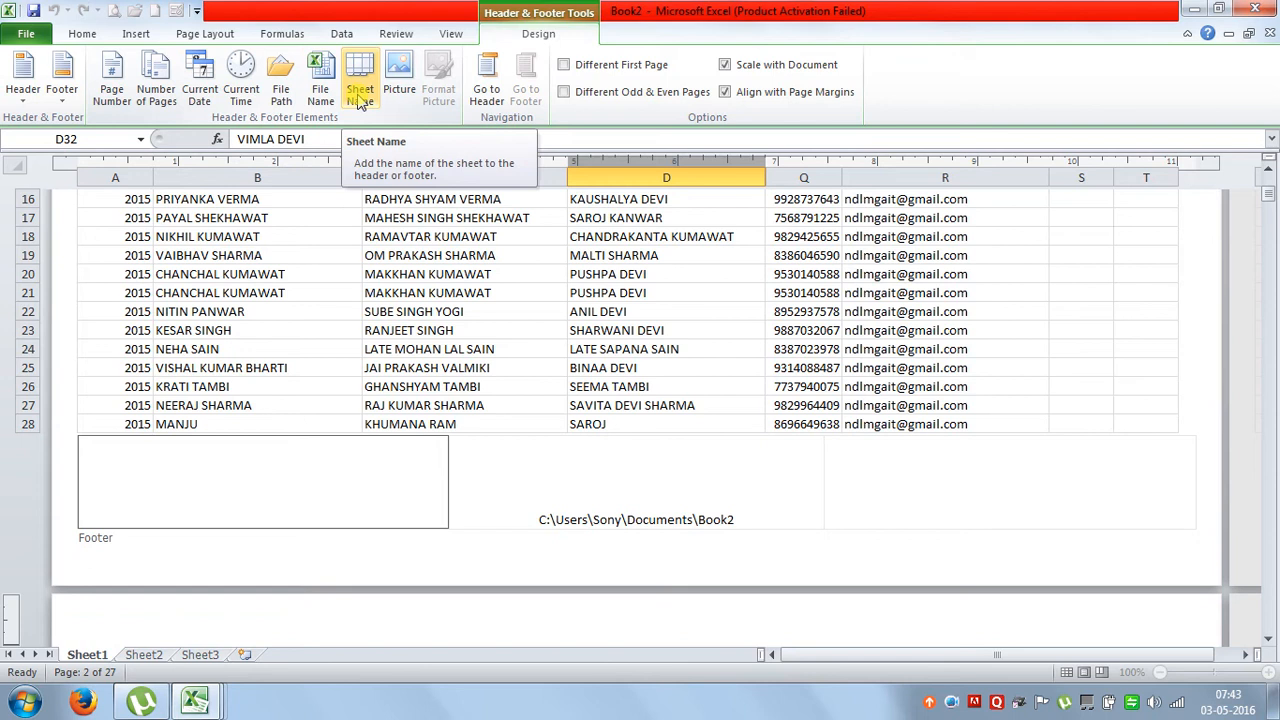
pyautogui.click(326, 95)
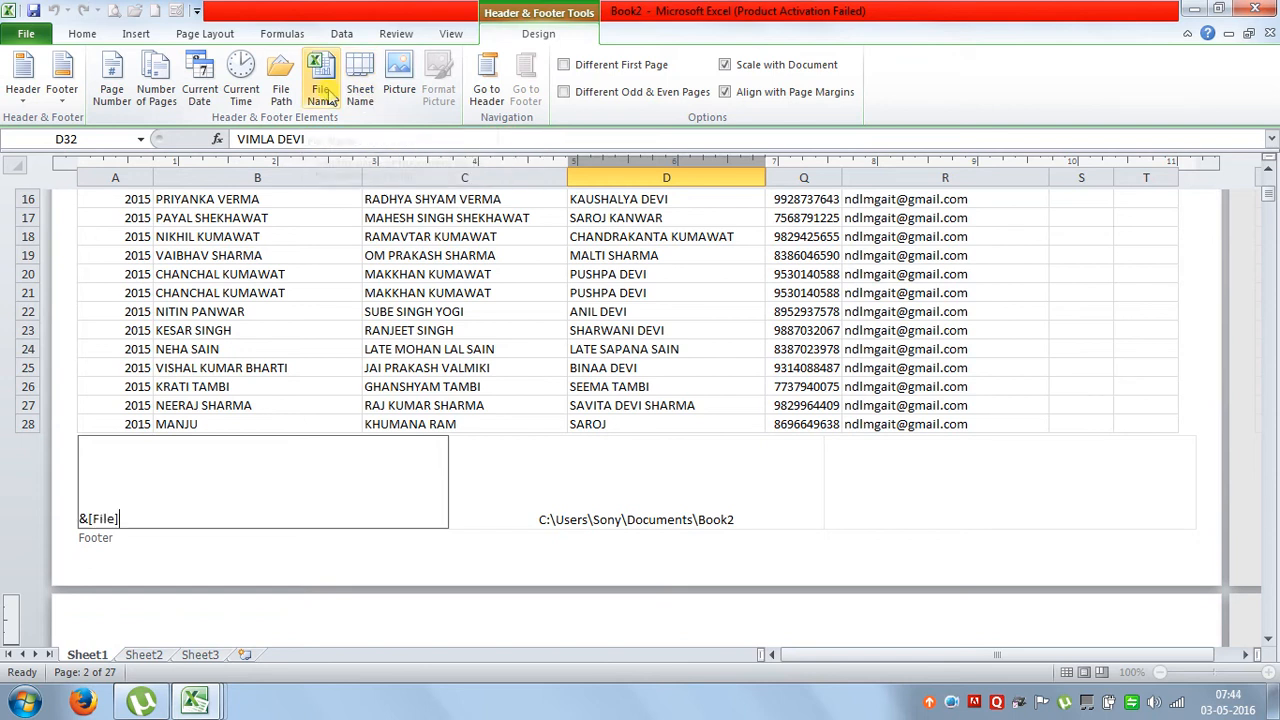
pyautogui.moveTo(331, 274); pyautogui.dragTo(329, 368)
# Add the sheet name after the file name in the left section of the page footer
pyautogui.click(153, 507)
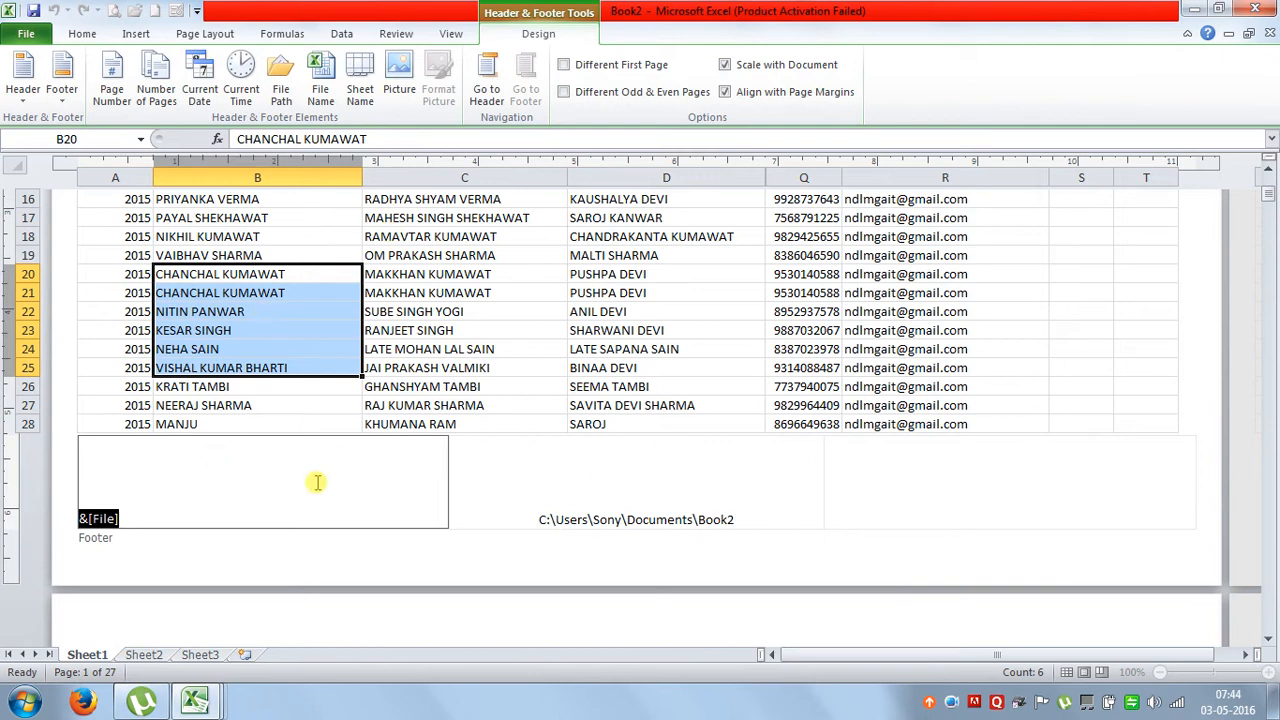
pyautogui.click(285, 509)
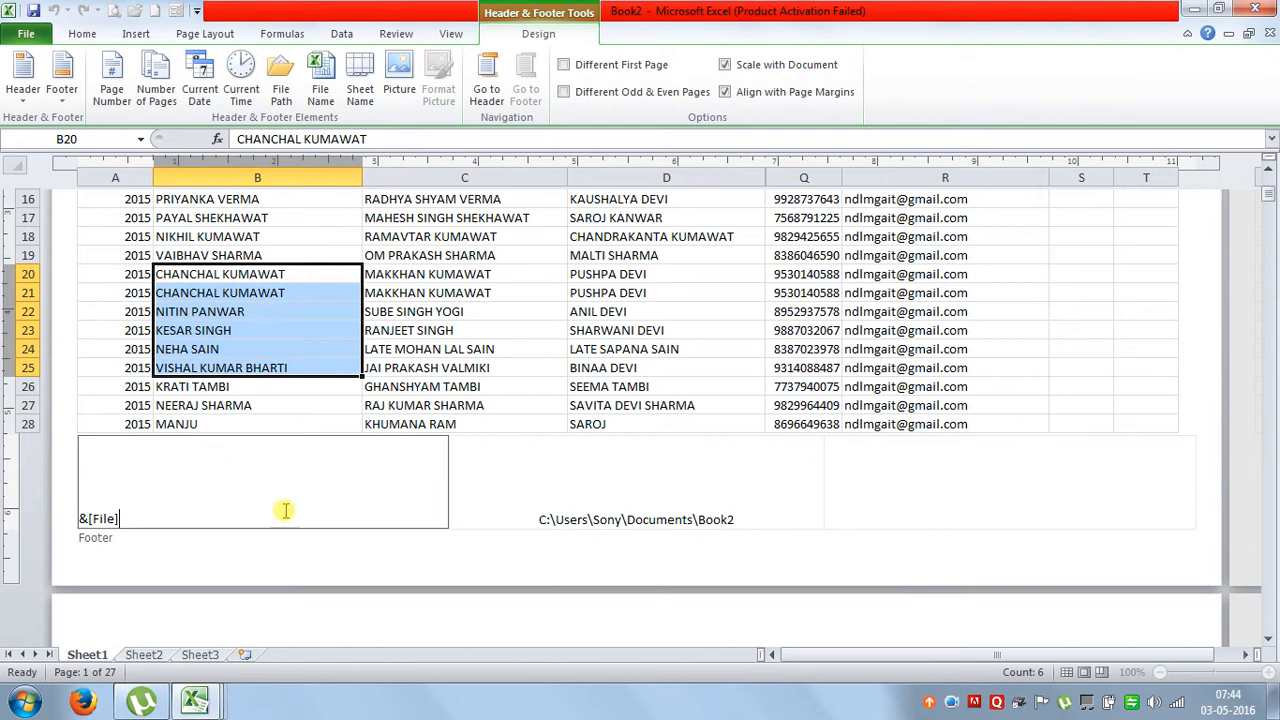
pyautogui.click(360, 82)
pyautogui.moveTo(385, 256); pyautogui.dragTo(395, 345)
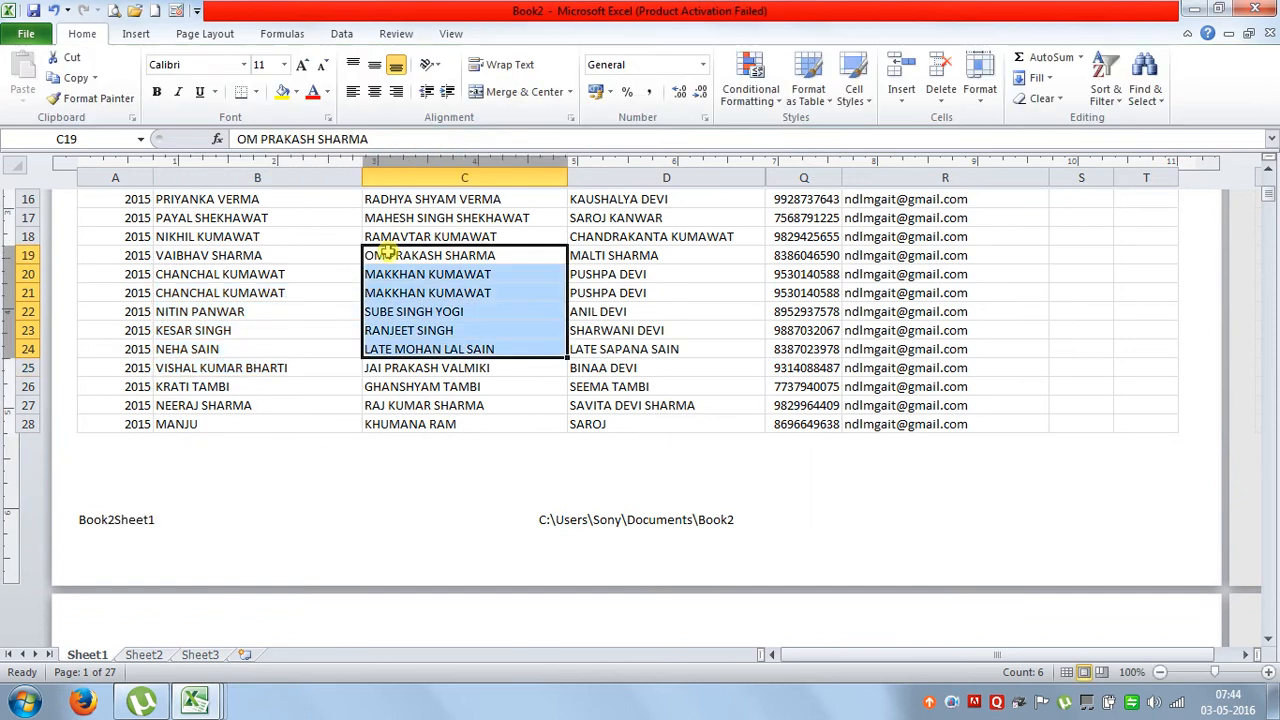
# Insert the picture registration 001 from the 2014-03-14 registration folder into the left section of the page footer
pyautogui.click(172, 516)
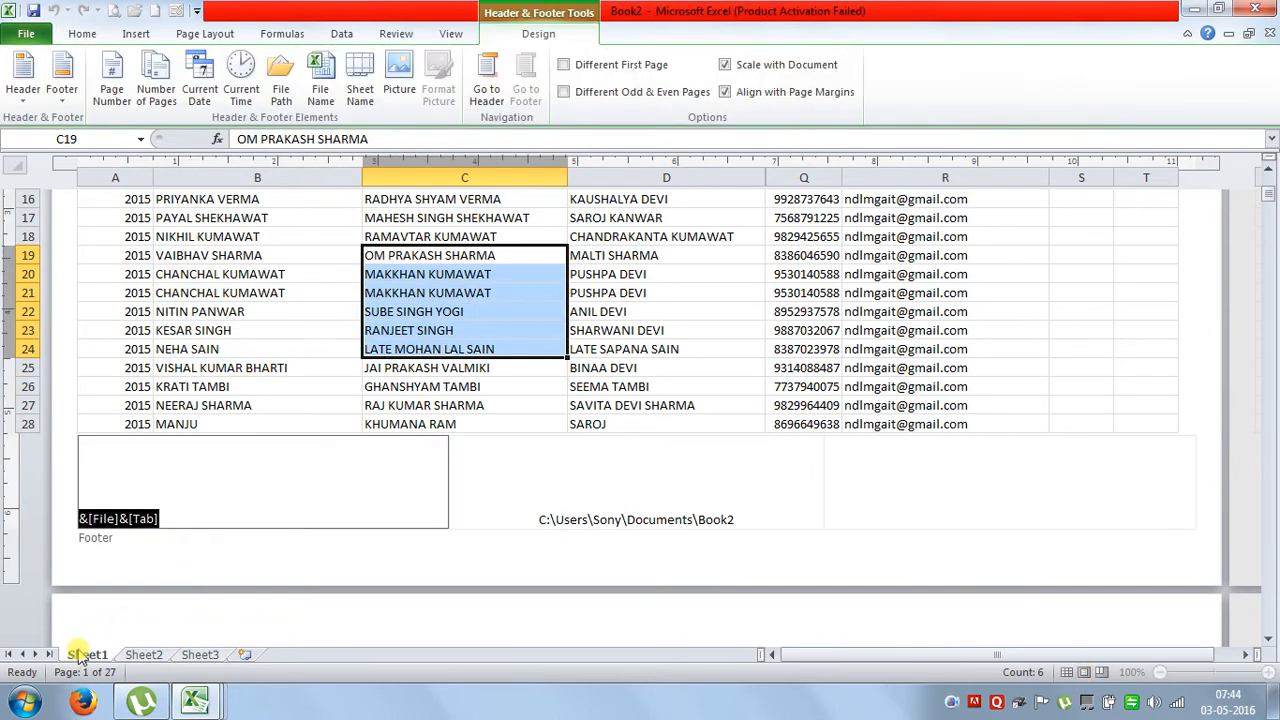
pyautogui.click(317, 480)
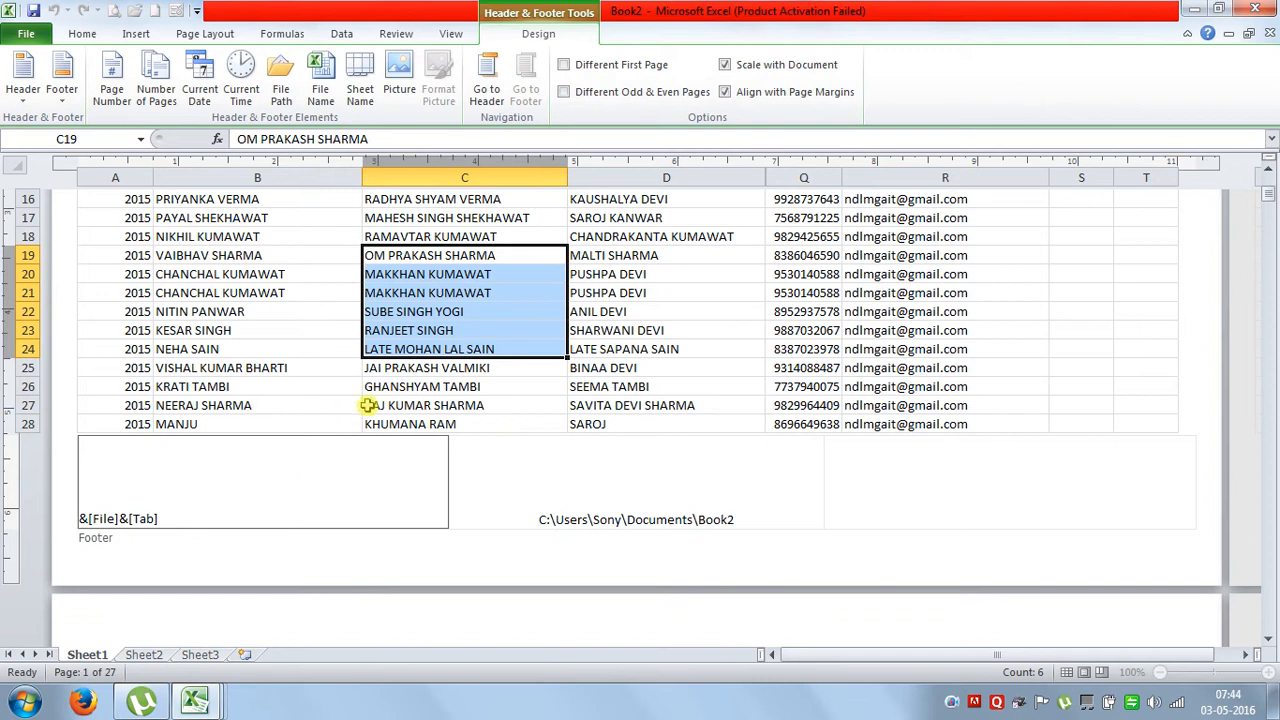
pyautogui.click(400, 88)
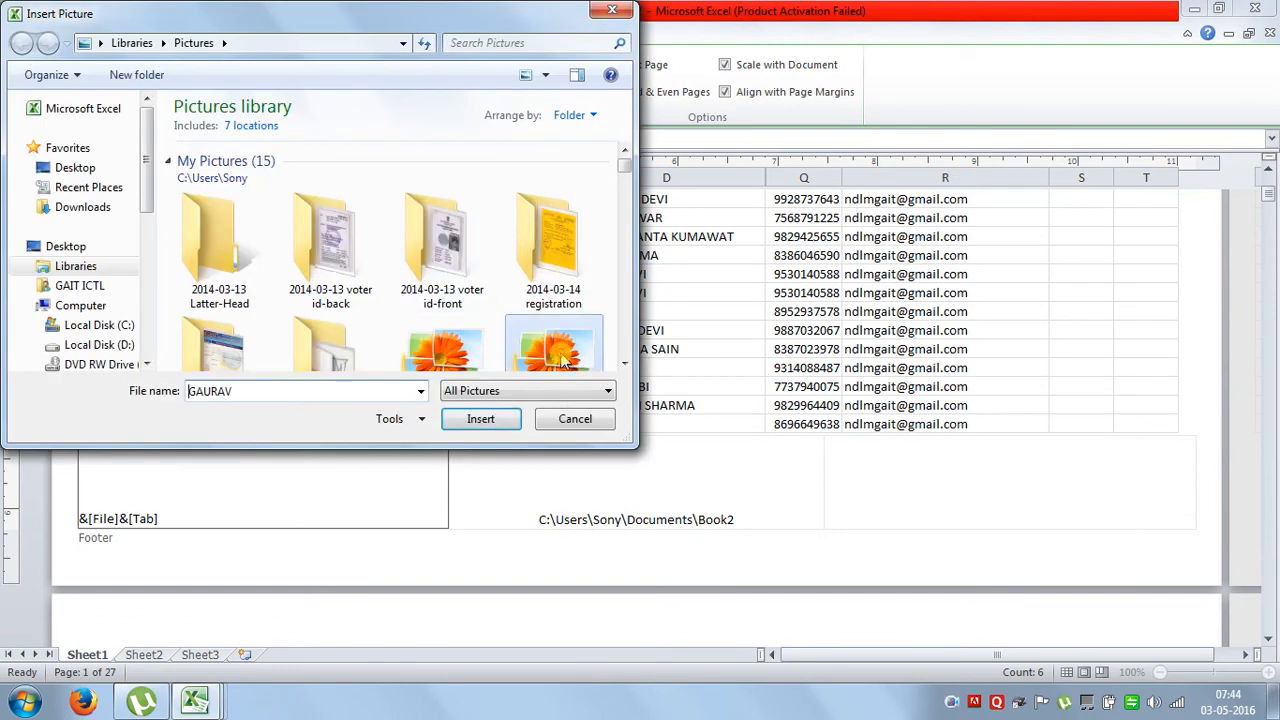
pyautogui.scroll(-1, 566, 334)
pyautogui.click(566, 334)
pyautogui.scroll(-2, 570, 340)
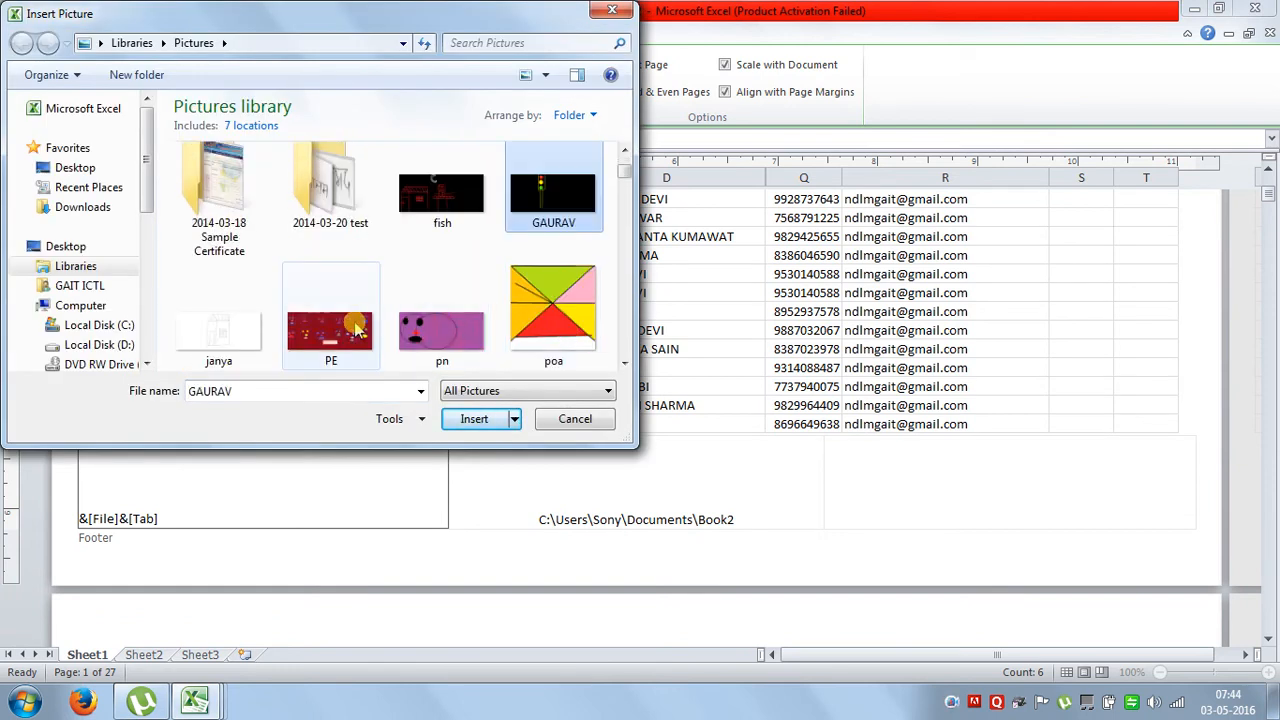
pyautogui.scroll(3, 337, 322)
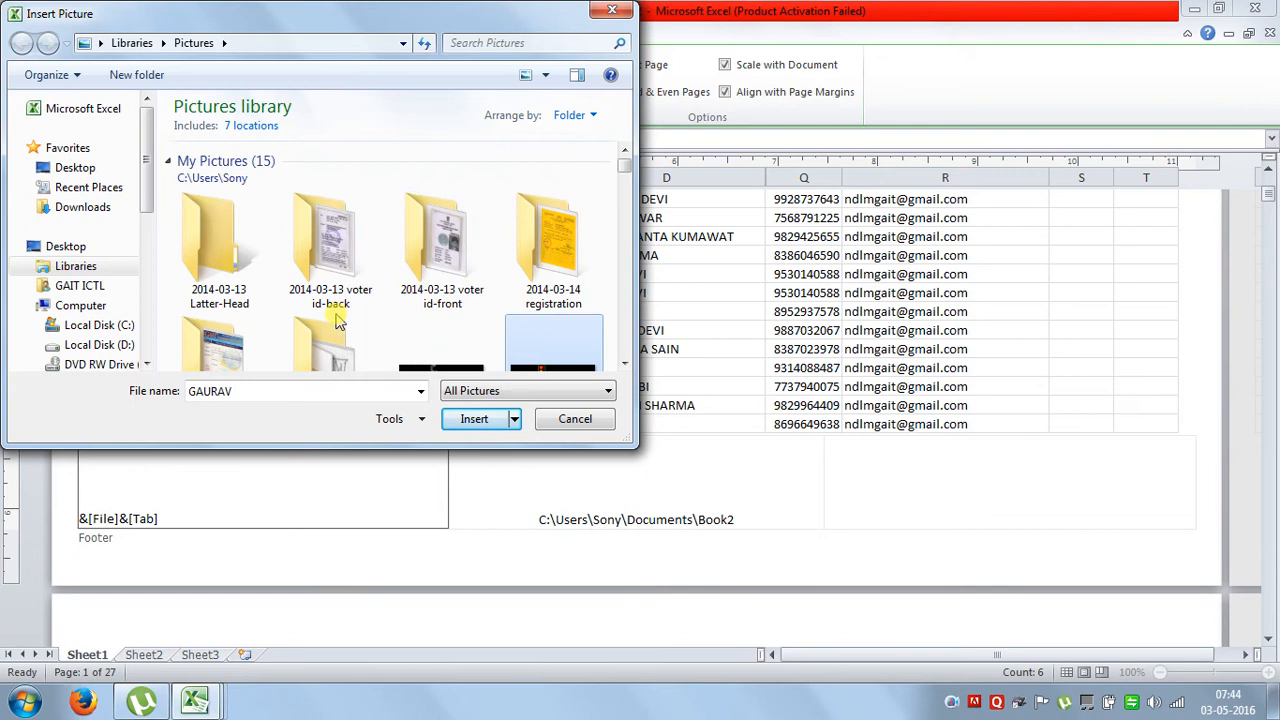
pyautogui.doubleClick(543, 265)
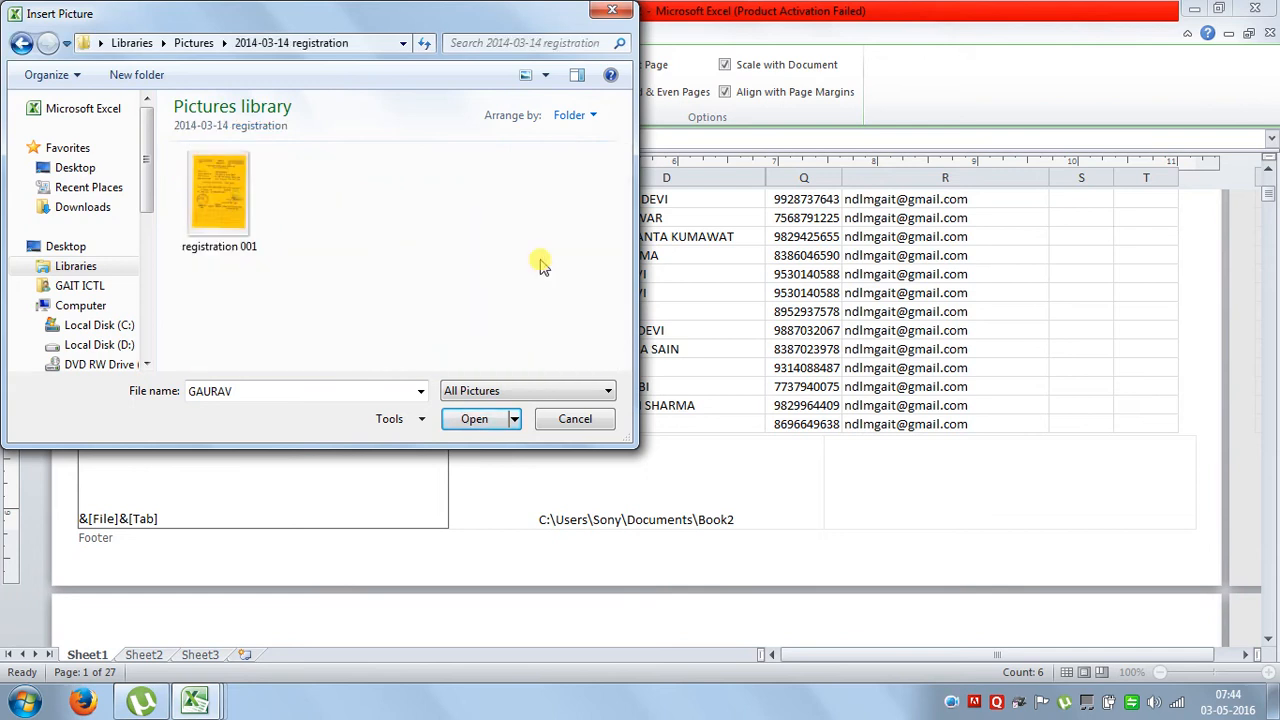
pyautogui.doubleClick(222, 194)
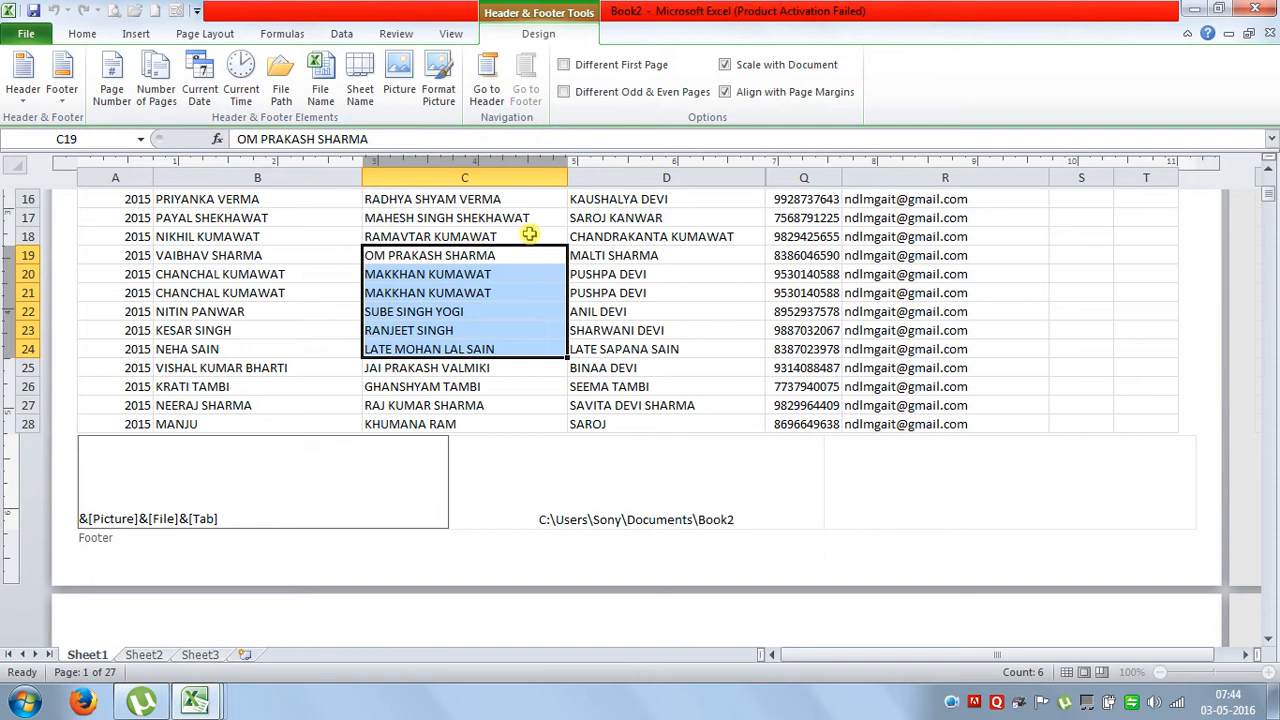
# Finish editing the footer, check how the inserted picture looks on the page, and undo the last footer change
pyautogui.click(291, 289)
pyautogui.scroll(6, 538, 361)
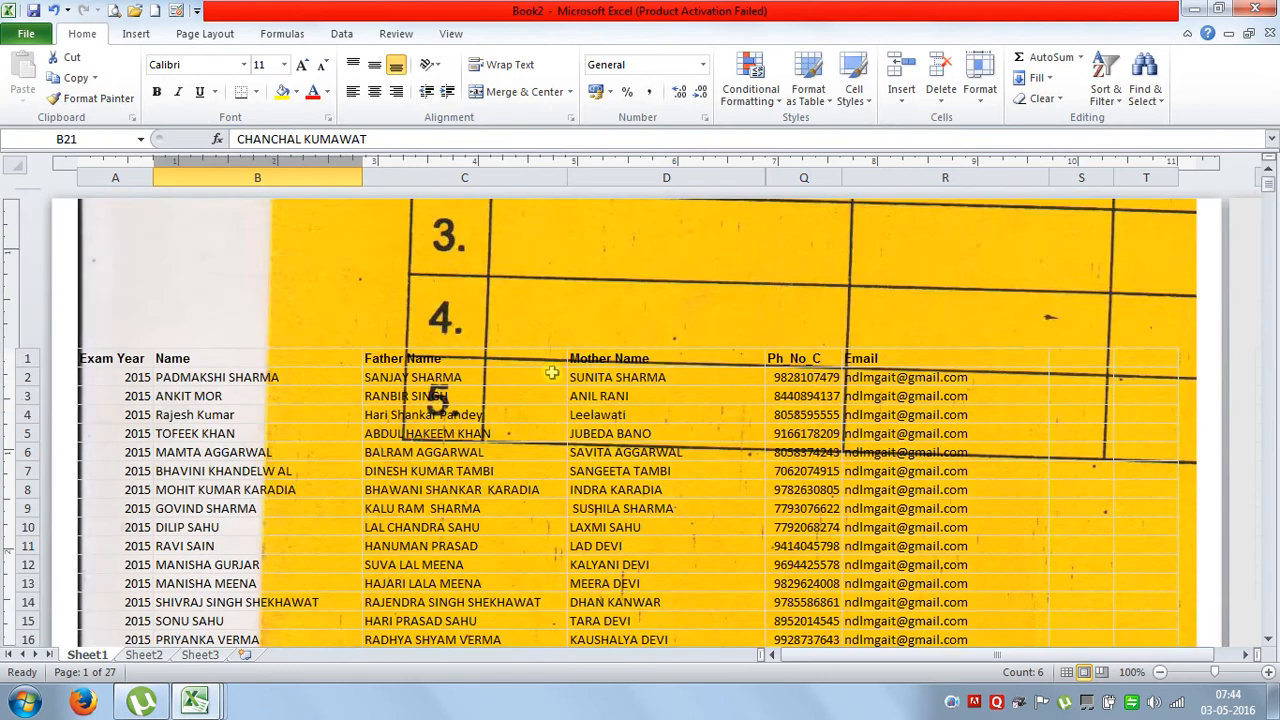
pyautogui.scroll(-6, 684, 407)
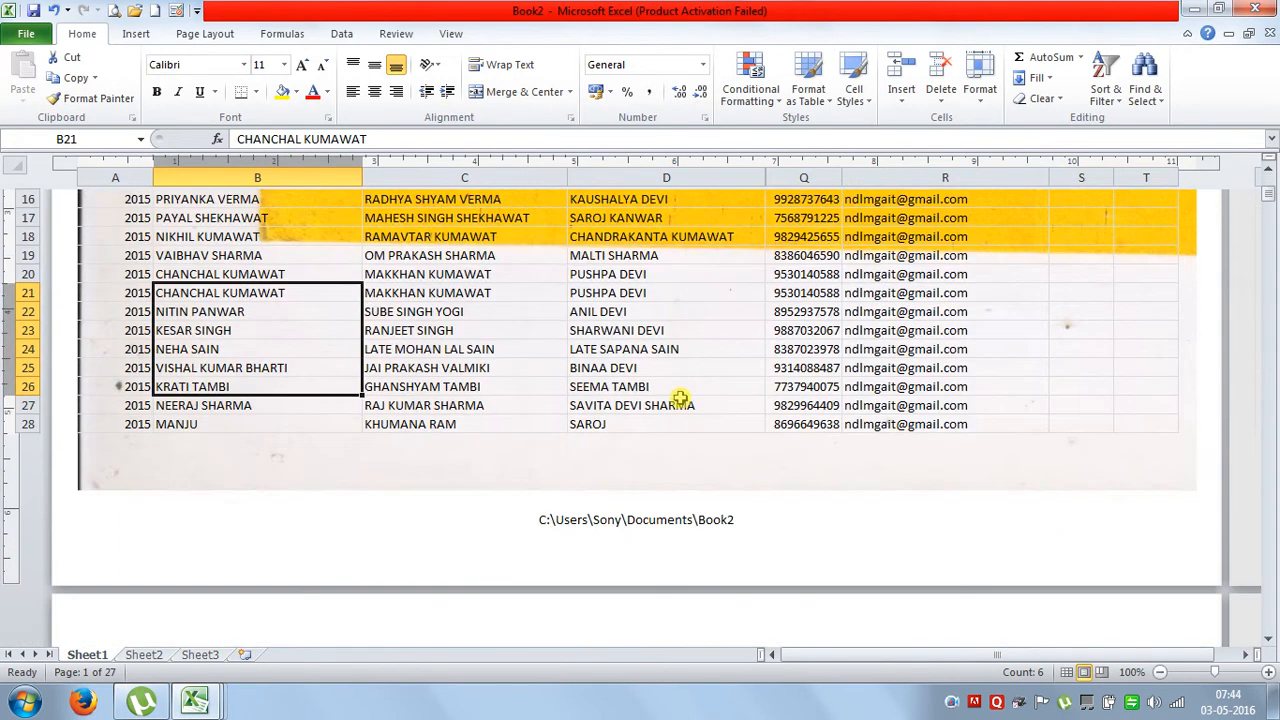
pyautogui.click(55, 12)
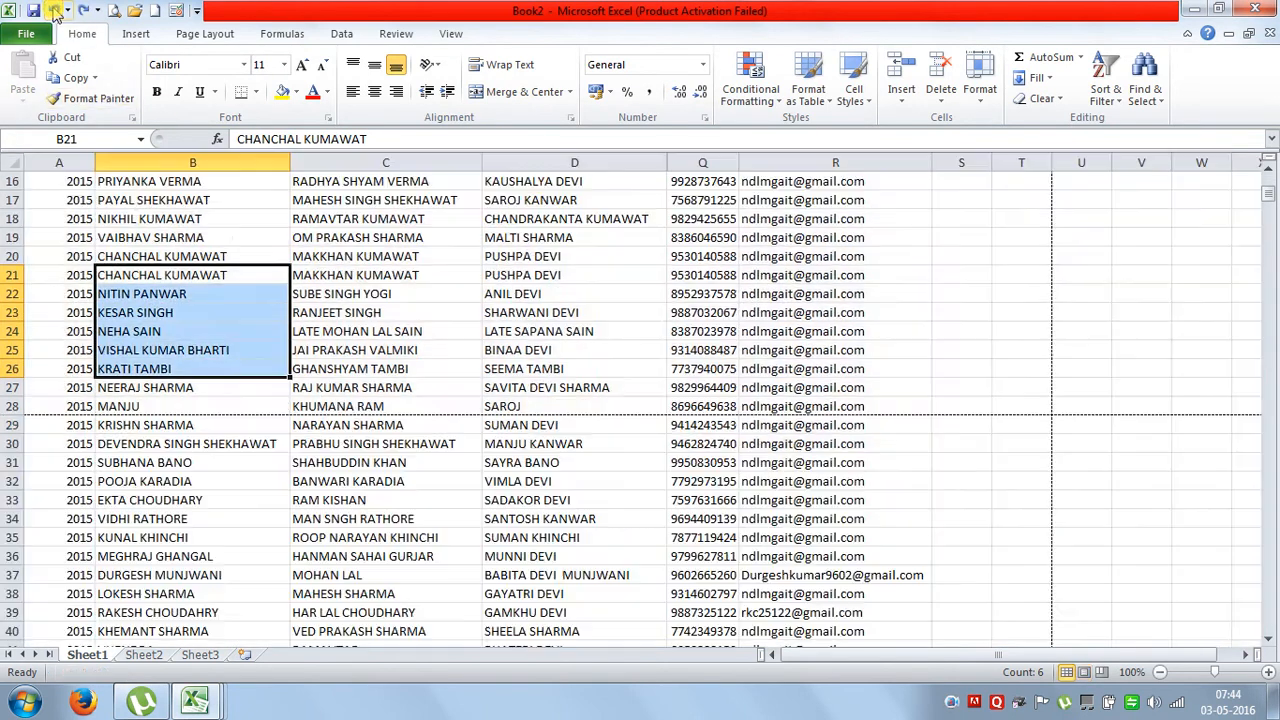
pyautogui.scroll(-10, 255, 280)
pyautogui.scroll(-20, 269, 287)
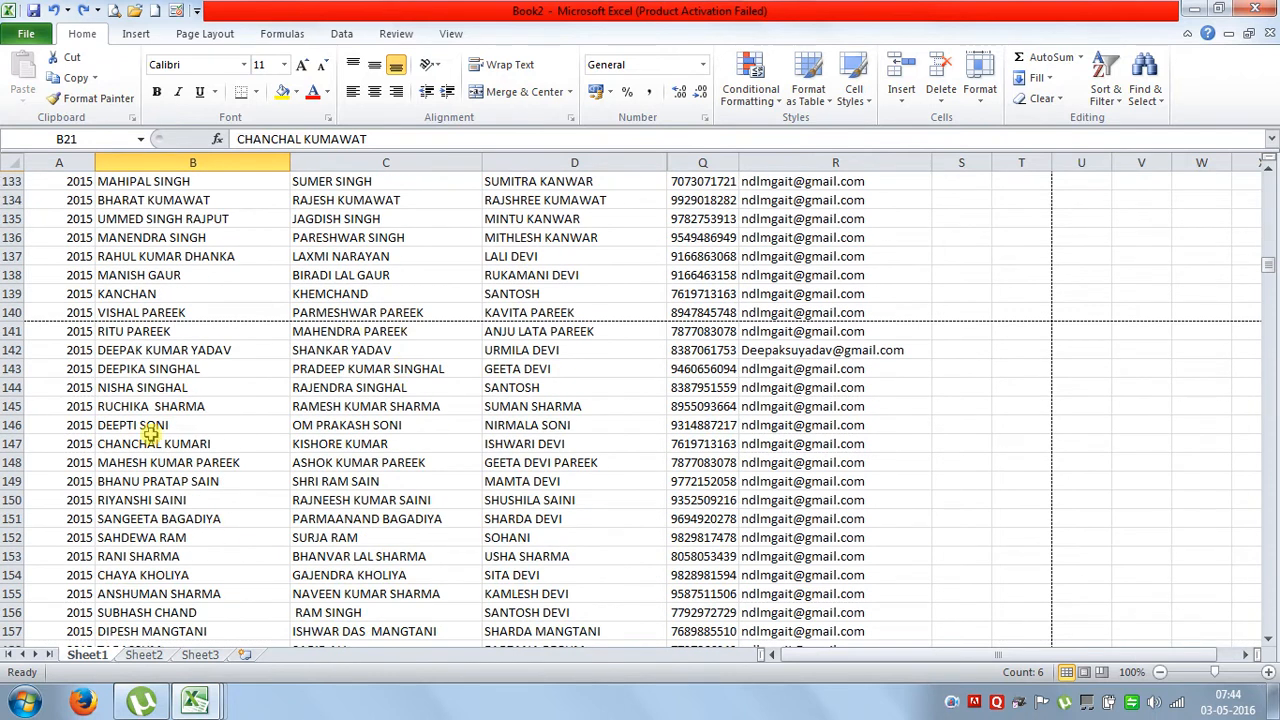
# Switch to Paint and resize the blank canvas to 207 by 100 pixels
pyautogui.click(22, 702)
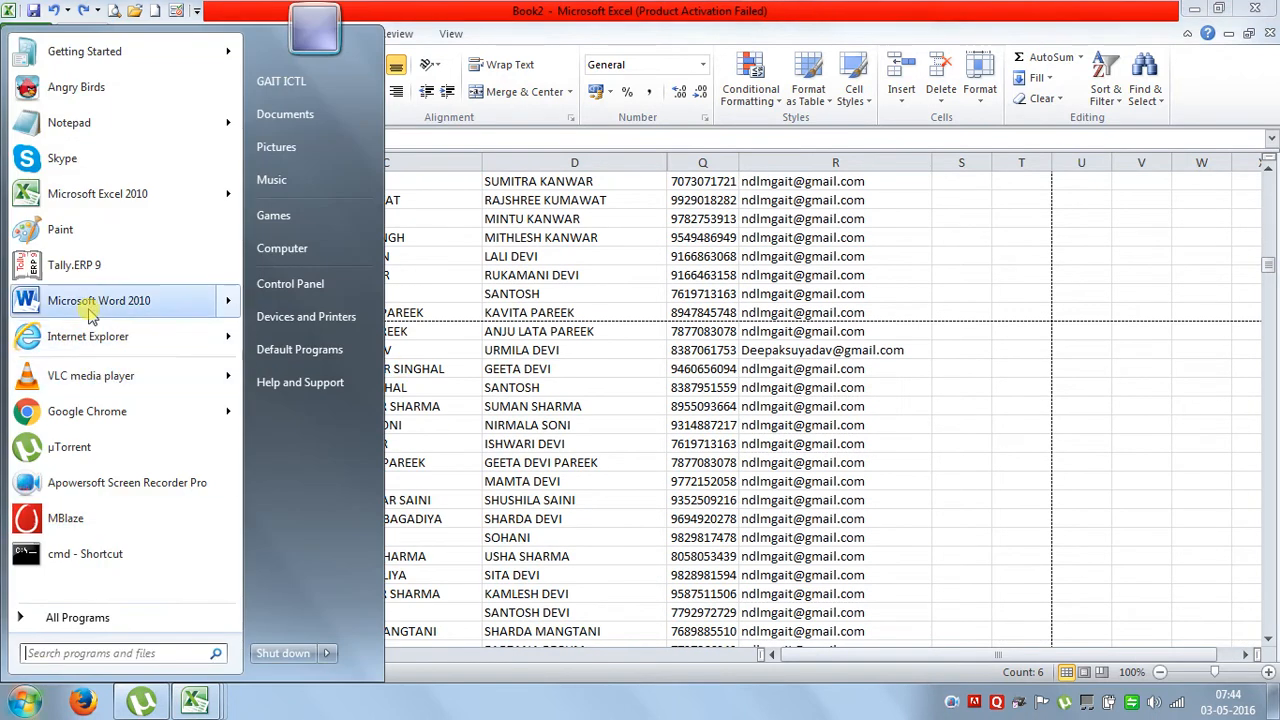
pyautogui.press('Escape')
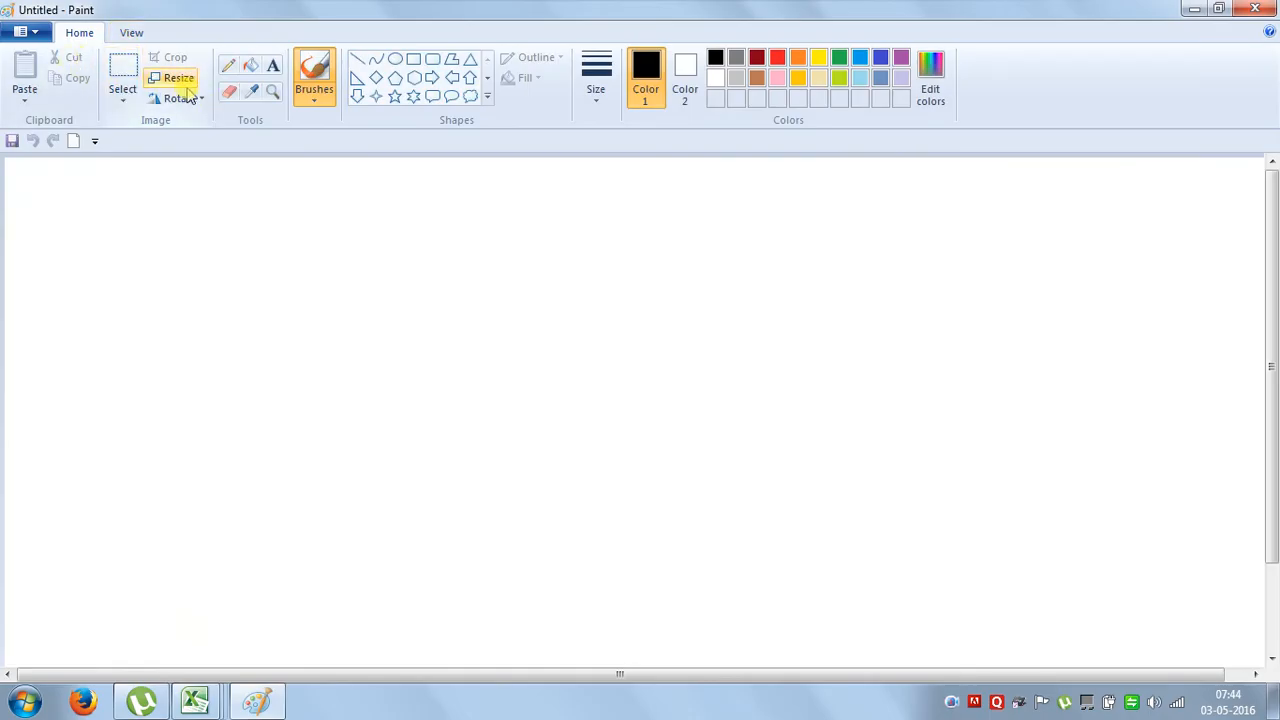
pyautogui.click(178, 80)
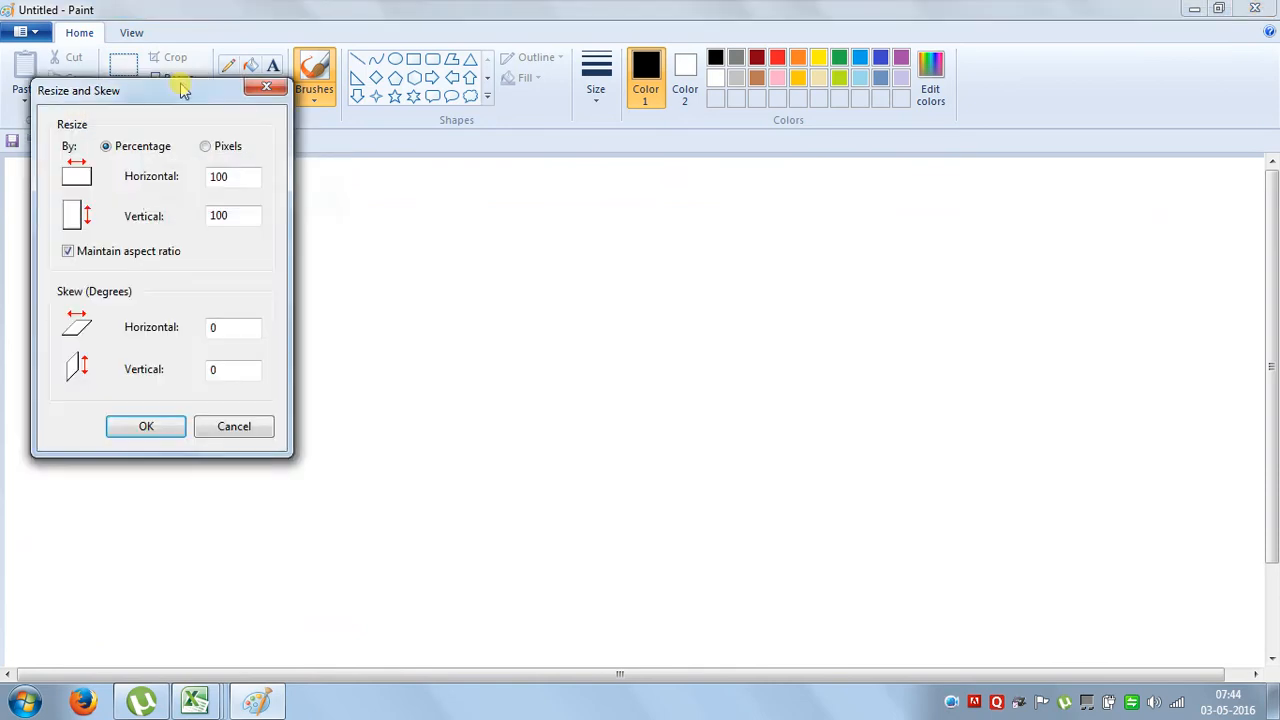
pyautogui.click(205, 146)
pyautogui.moveTo(240, 176); pyautogui.dragTo(172, 173)
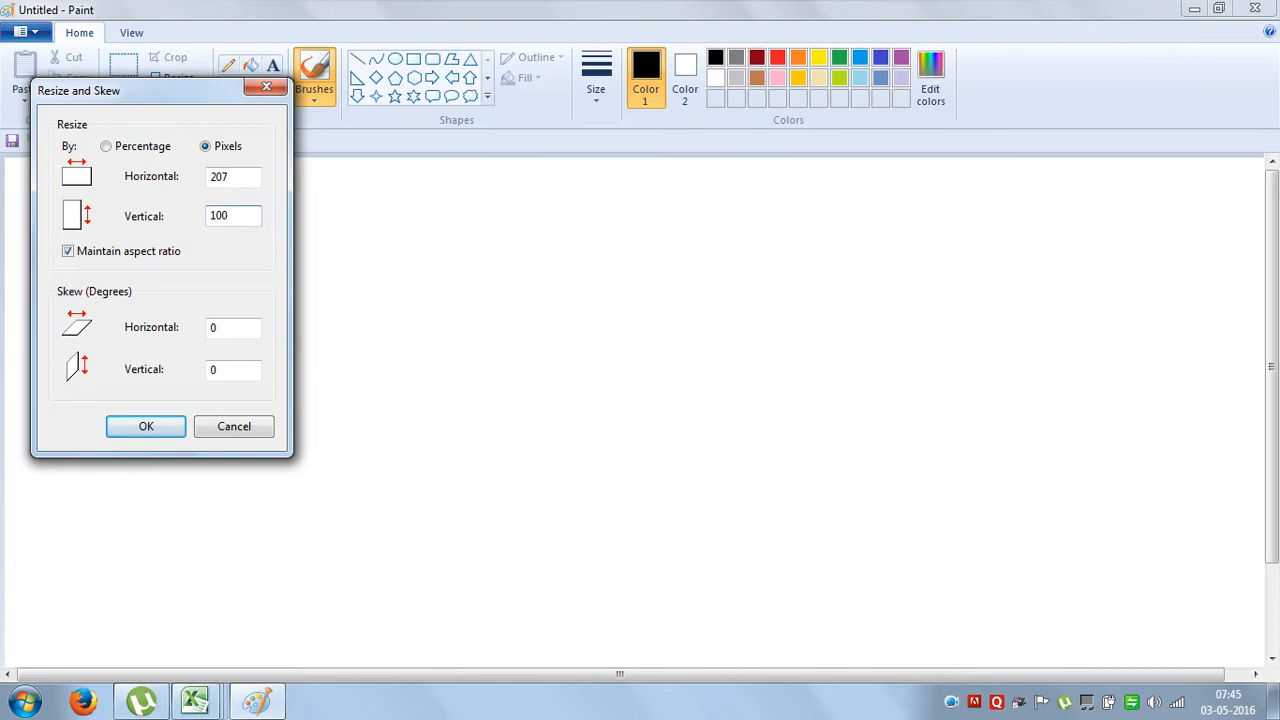
pyautogui.press('Return')
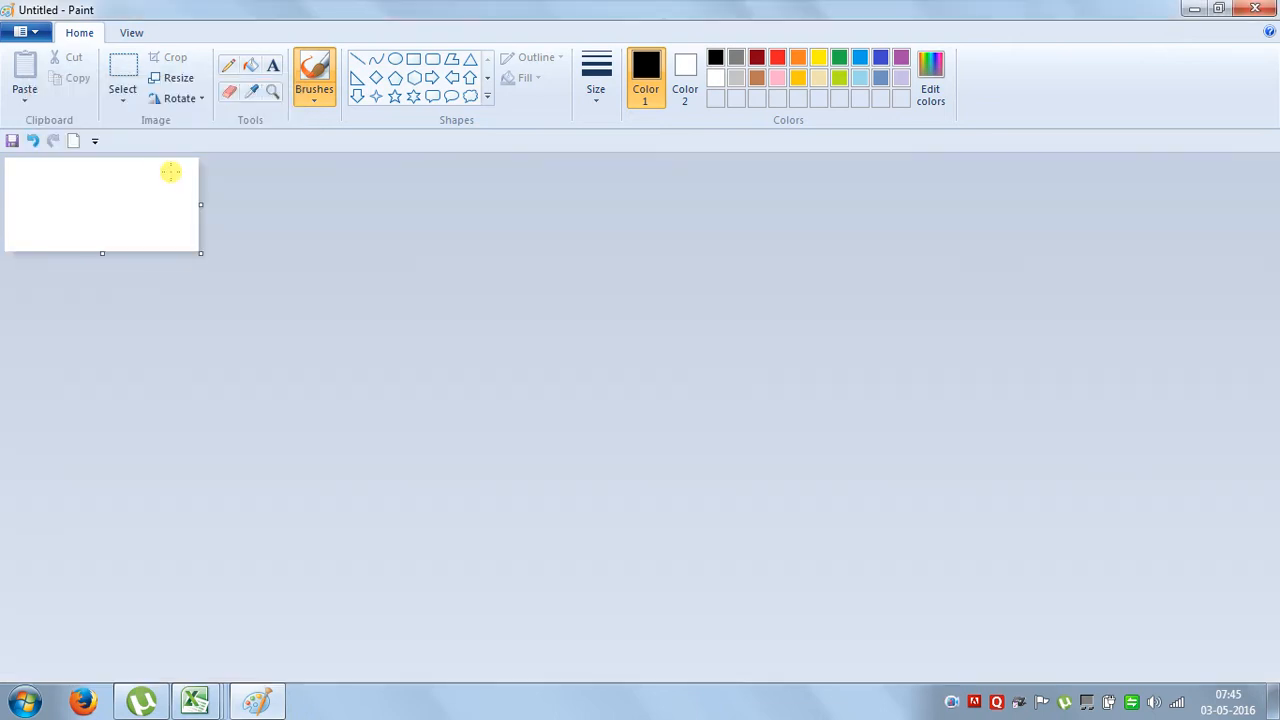
pyautogui.click(272, 65)
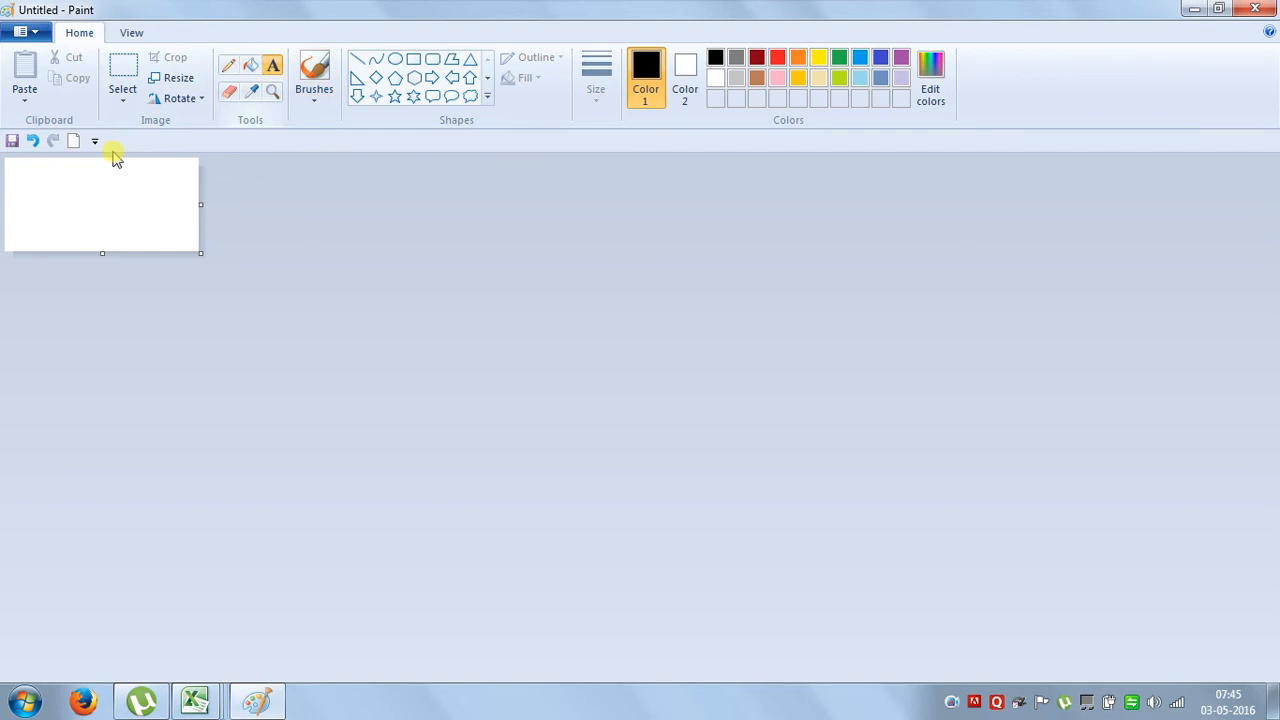
pyautogui.click(43, 200)
pyautogui.press('capslock')
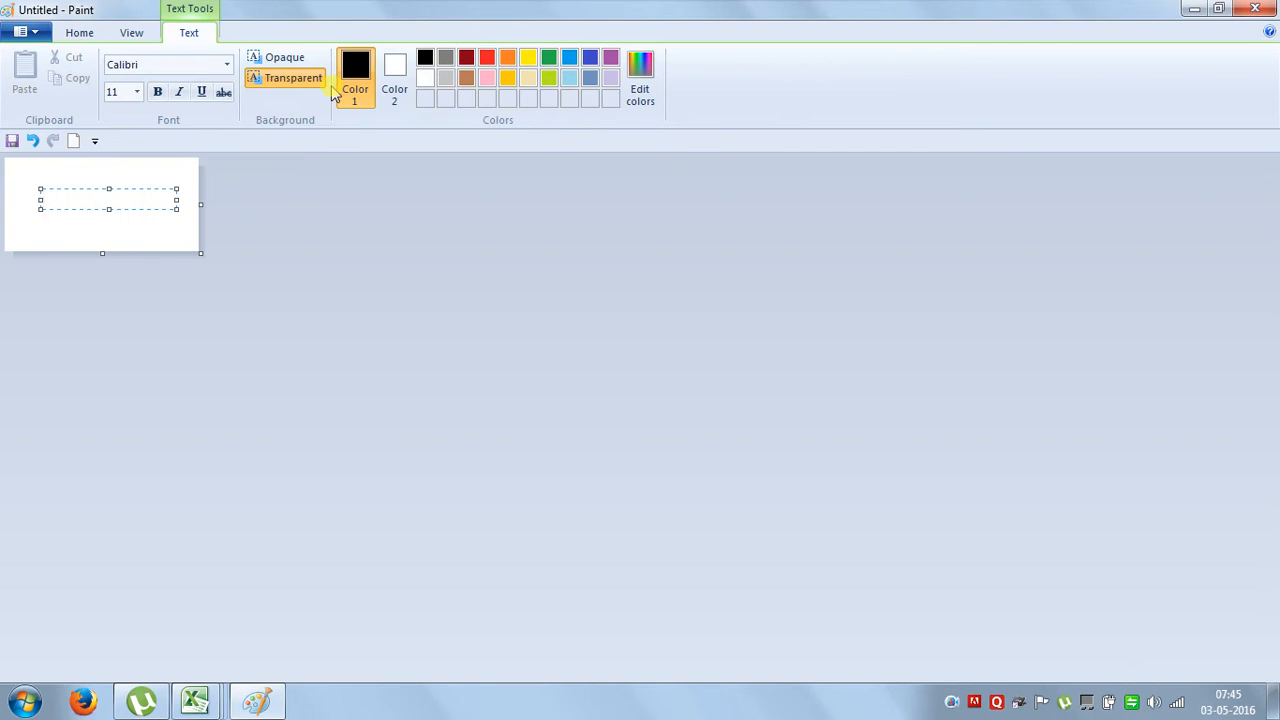
pyautogui.click(97, 37)
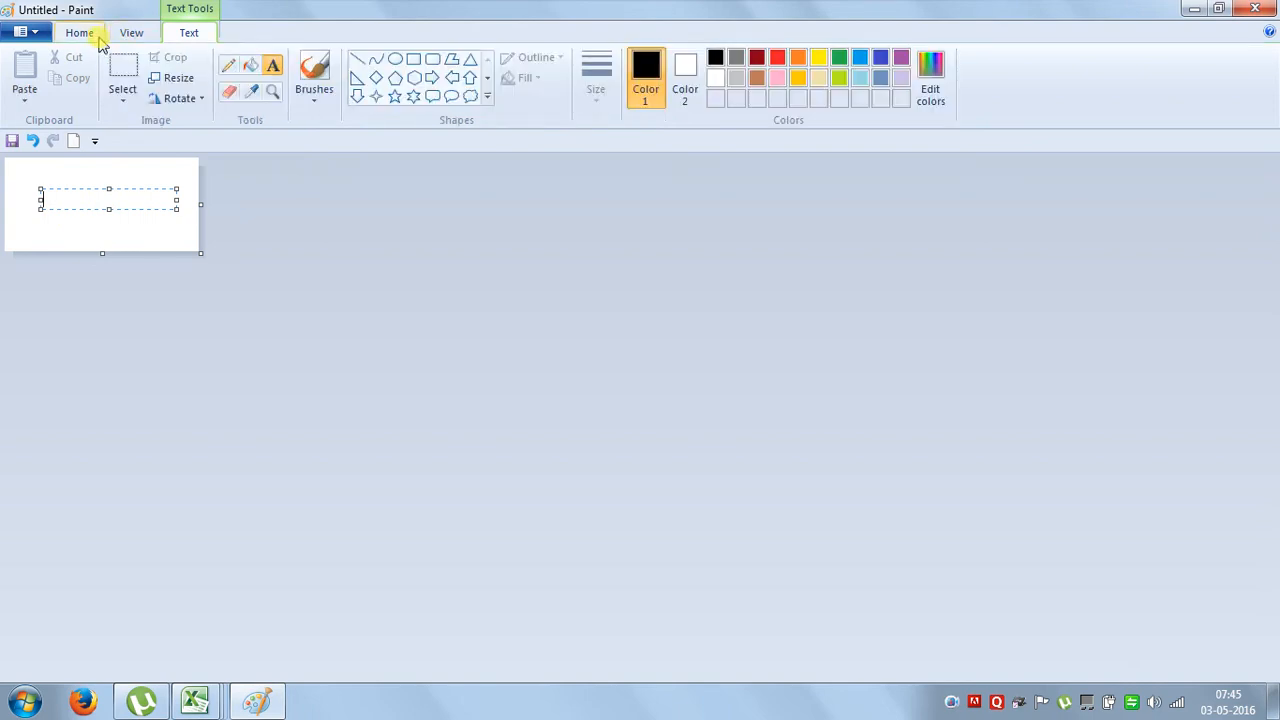
pyautogui.click(177, 228)
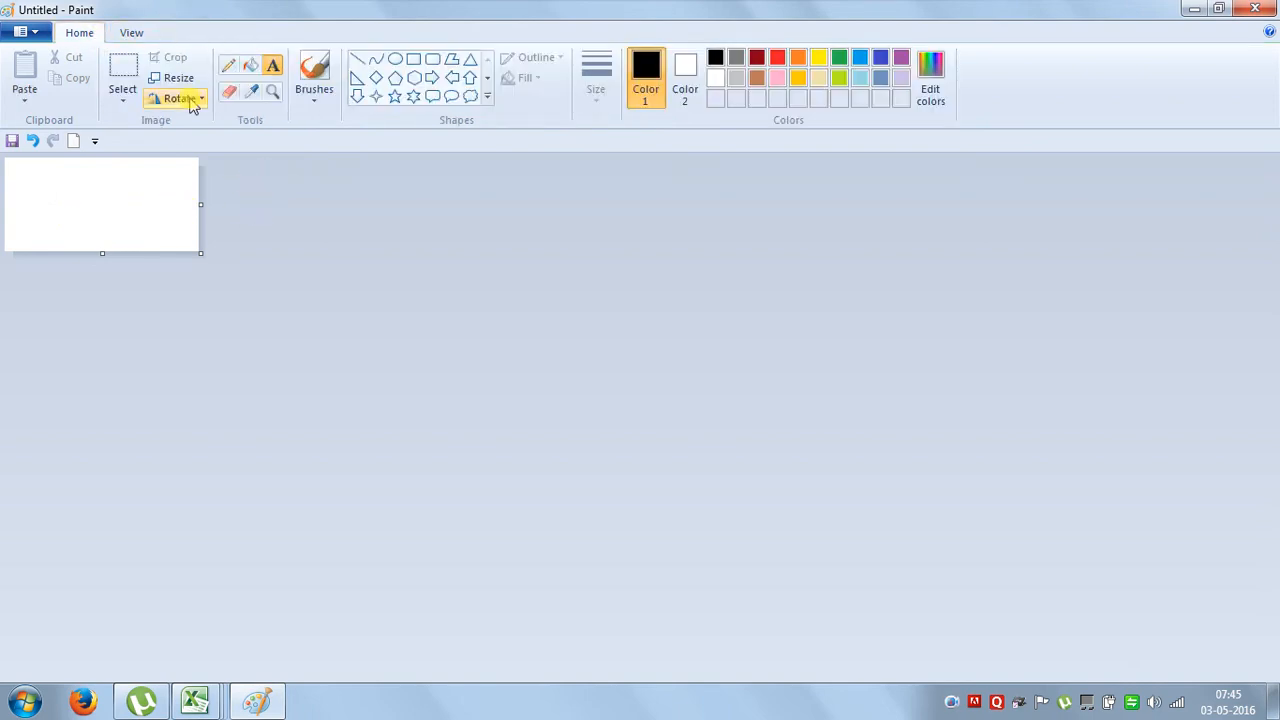
# Draw a wide rectangle across the upper part of the canvas
pyautogui.click(413, 59)
pyautogui.moveTo(21, 170); pyautogui.dragTo(171, 193)
pyautogui.moveTo(33, 202)
pyautogui.mouseDown()
pyautogui.moveTo(74, 220)
pyautogui.moveTo(21, 207)
pyautogui.mouseUp()
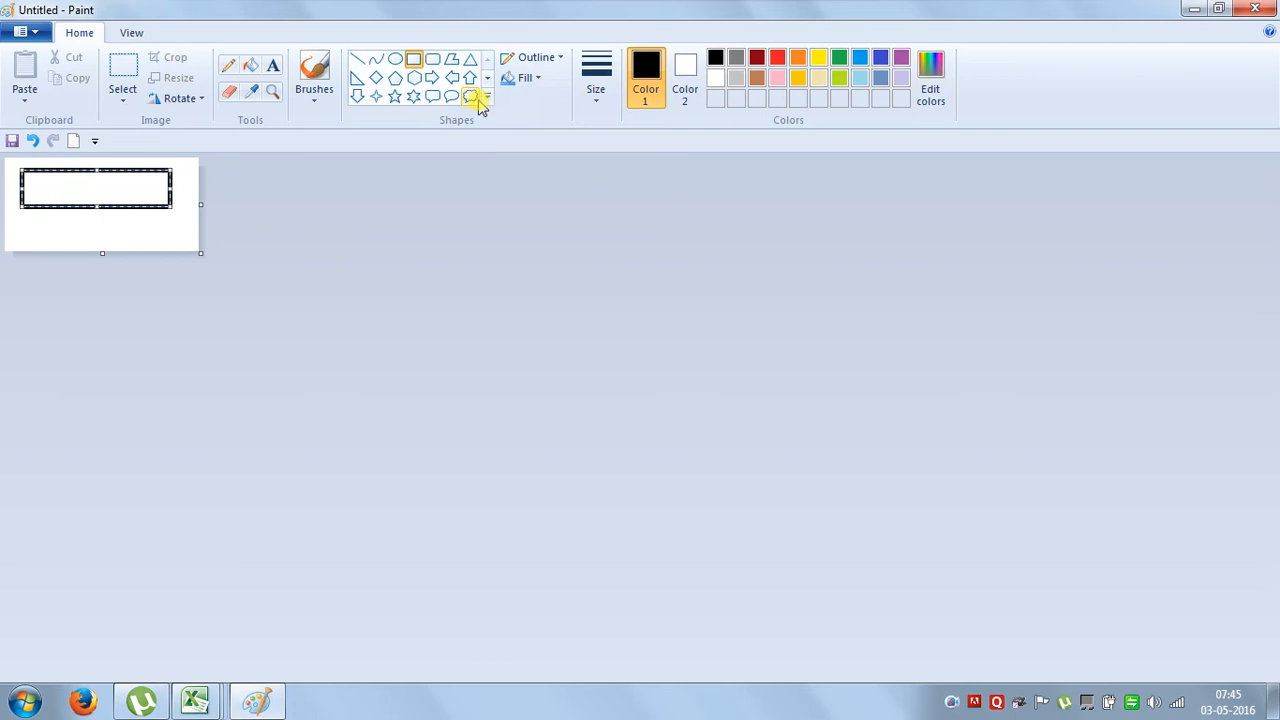
# Make the rectangle's outline and interior red, and shorten the canvas to end just below the rectangle
pyautogui.click(779, 58)
pyautogui.click(255, 68)
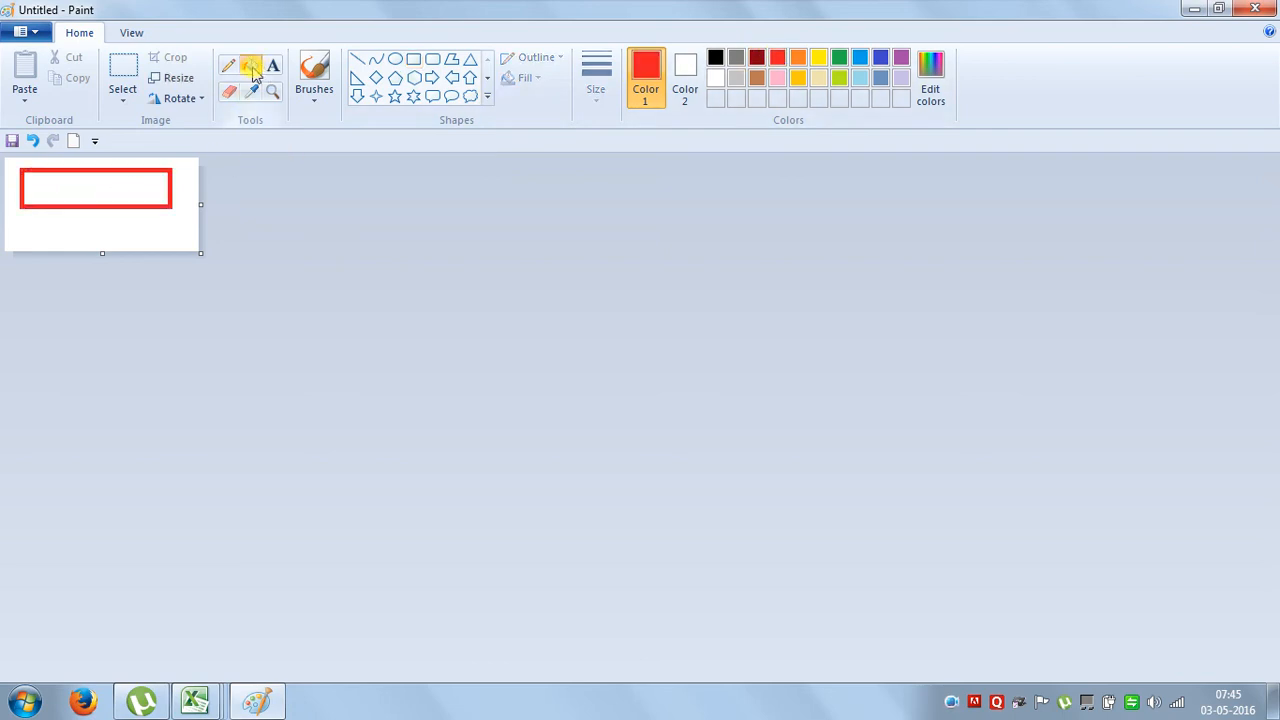
pyautogui.click(150, 180)
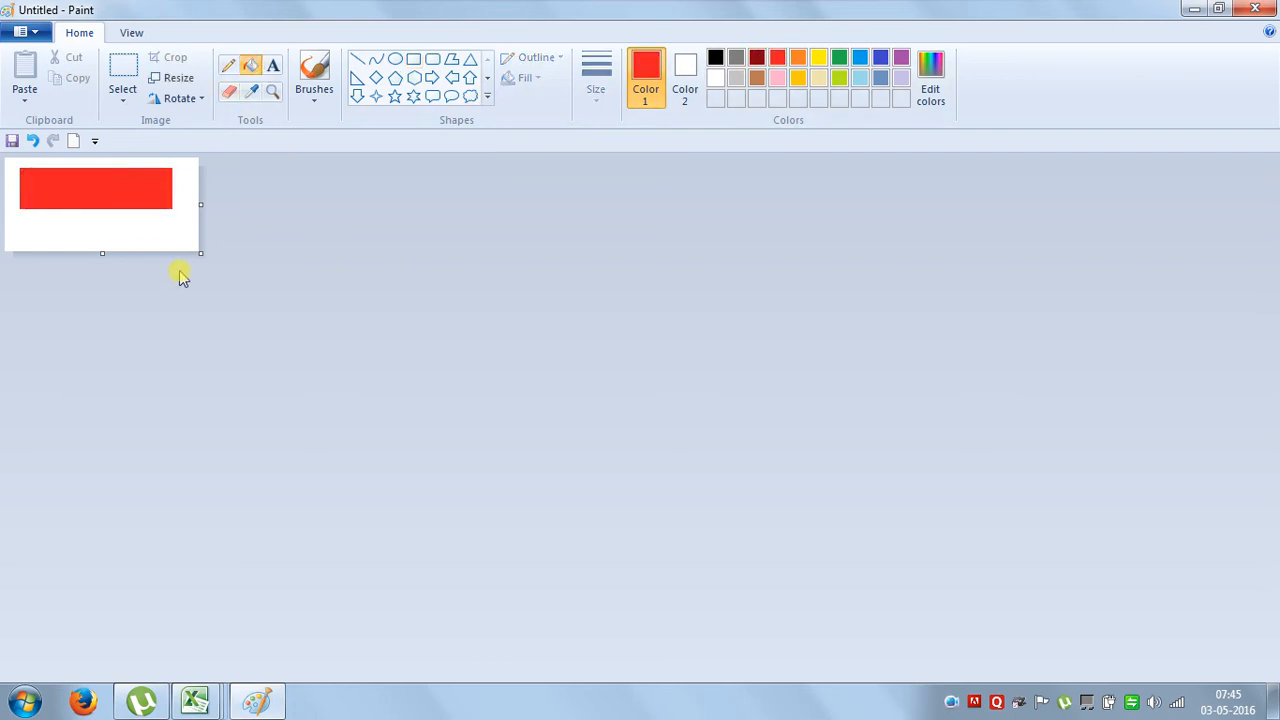
pyautogui.moveTo(102, 253); pyautogui.dragTo(99, 221)
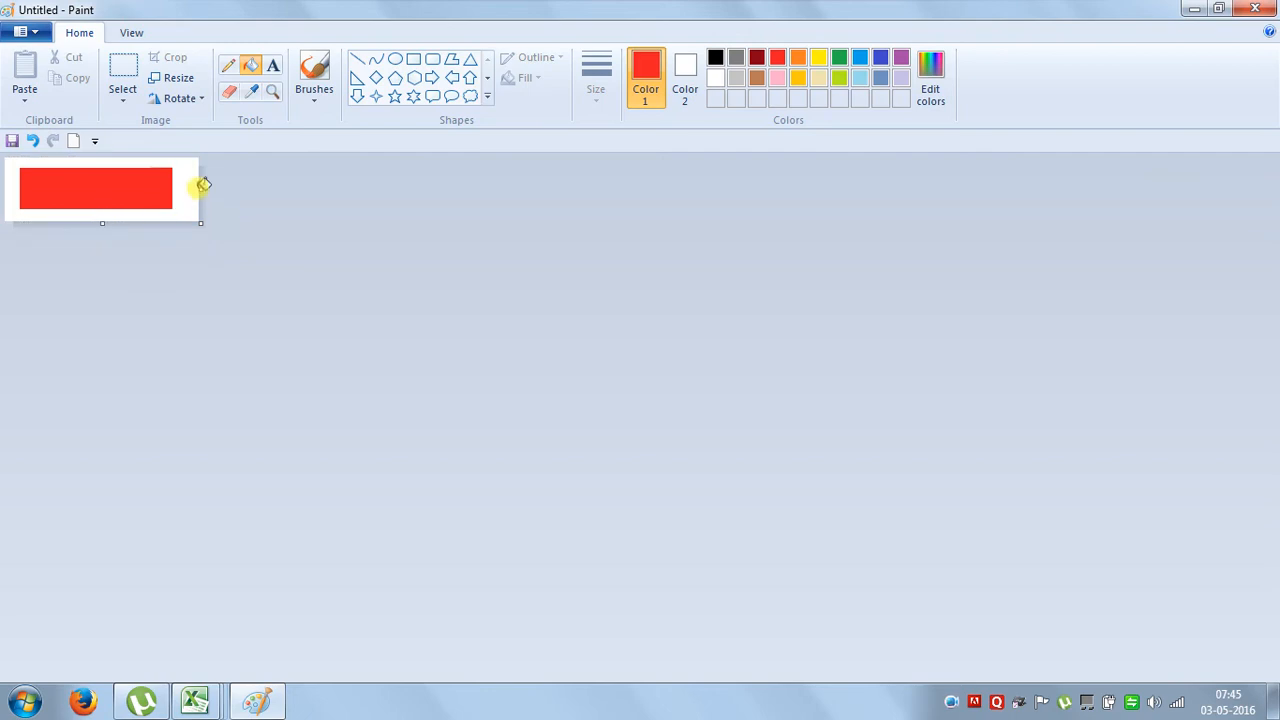
# Save the picture as a JPEG file named LOGO on Local Disk (D:) and close Paint
pyautogui.hotkey('ctrl', 's')
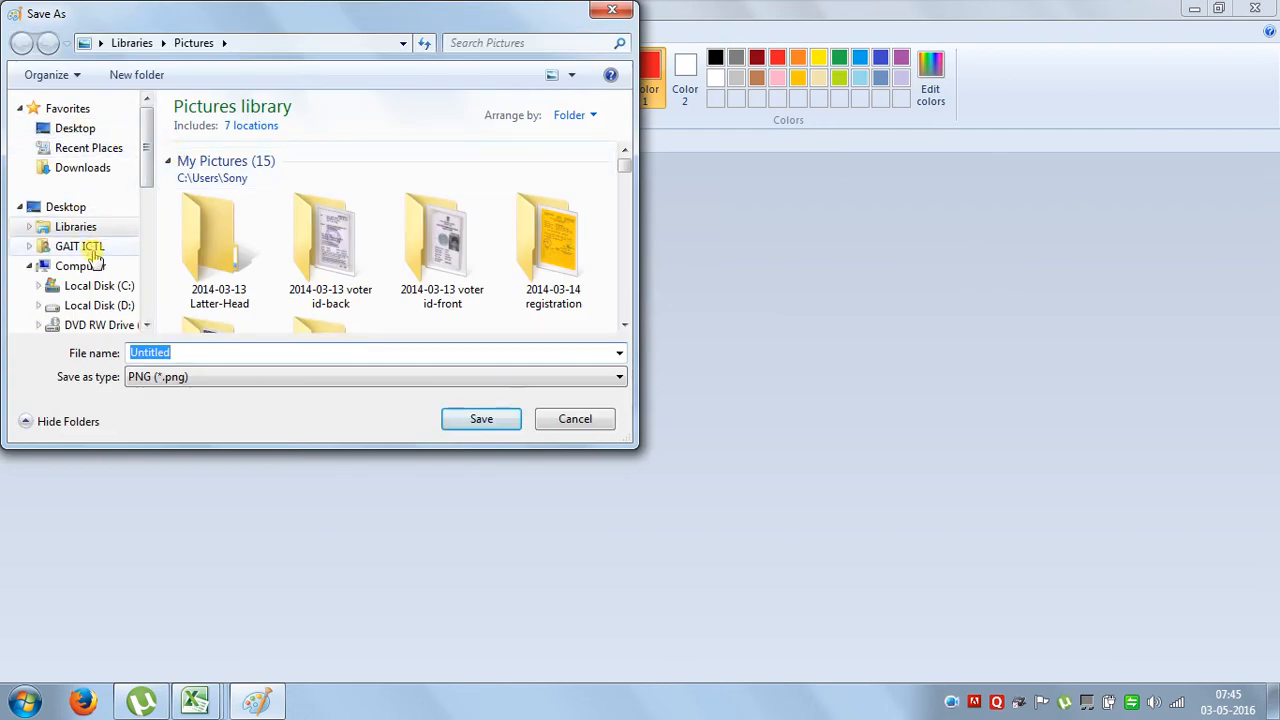
pyautogui.click(127, 310)
pyautogui.doubleClick(188, 355)
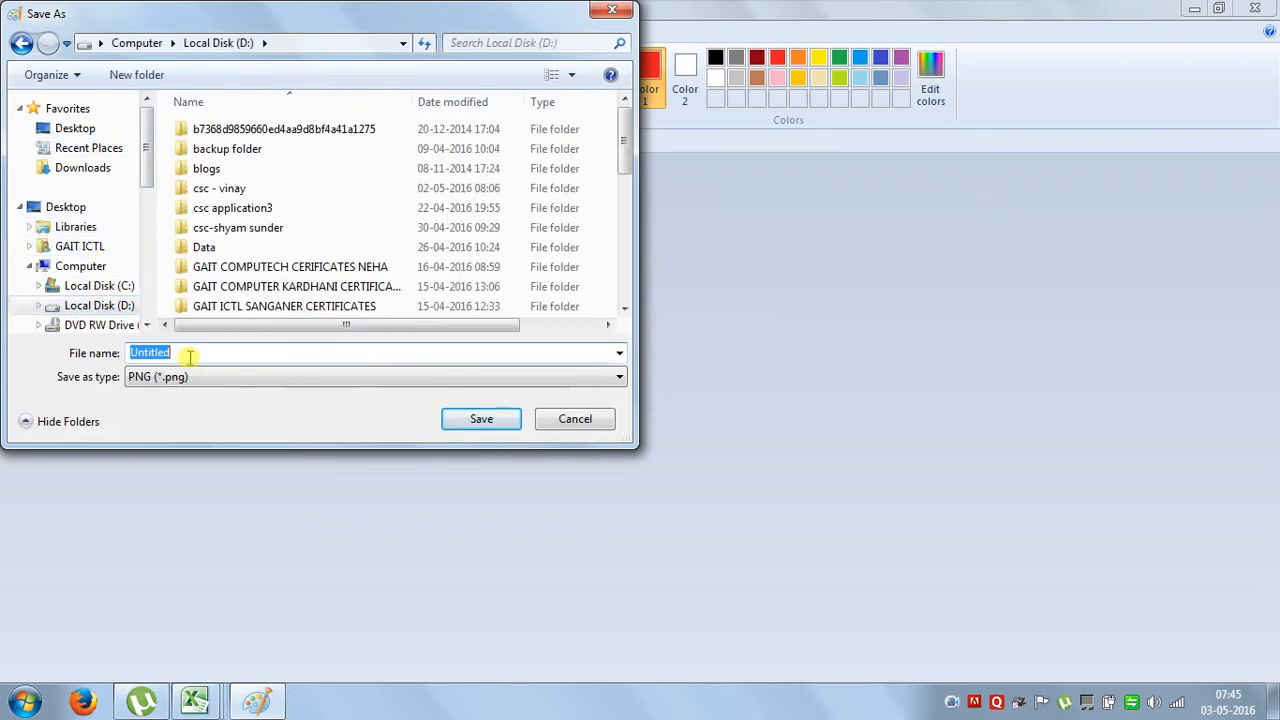
pyautogui.write('LOGO')
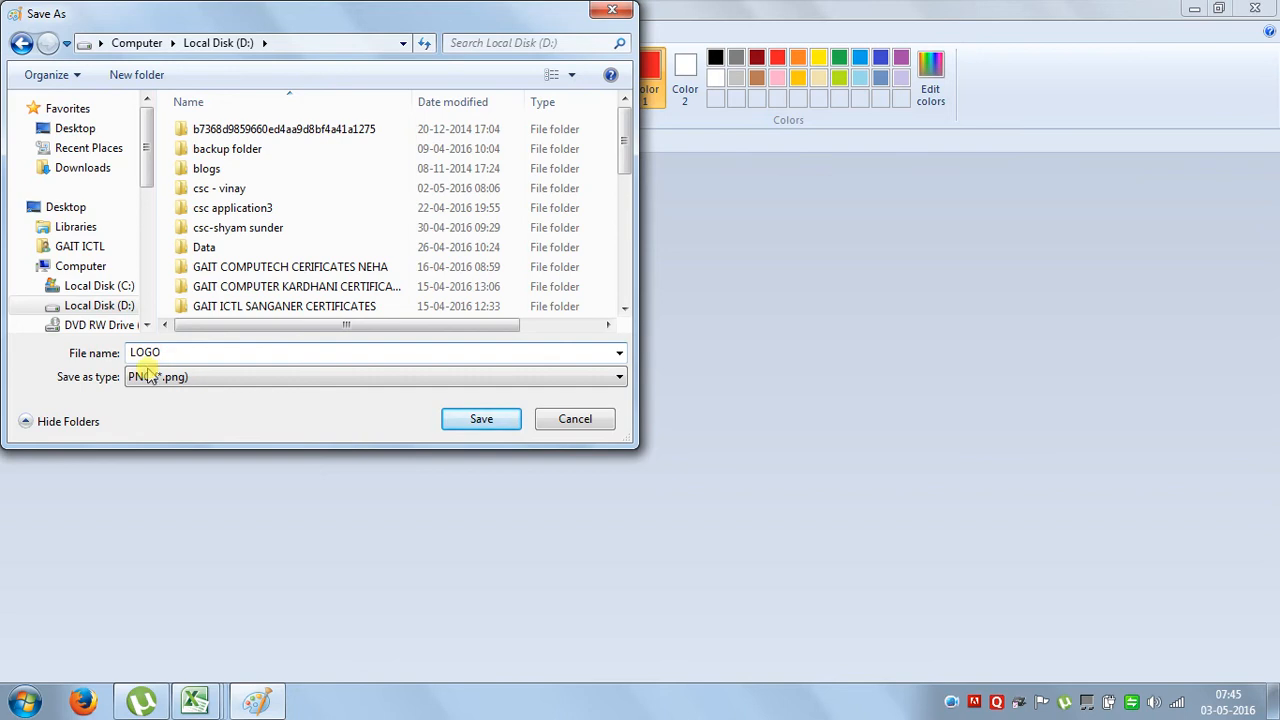
pyautogui.click(147, 376)
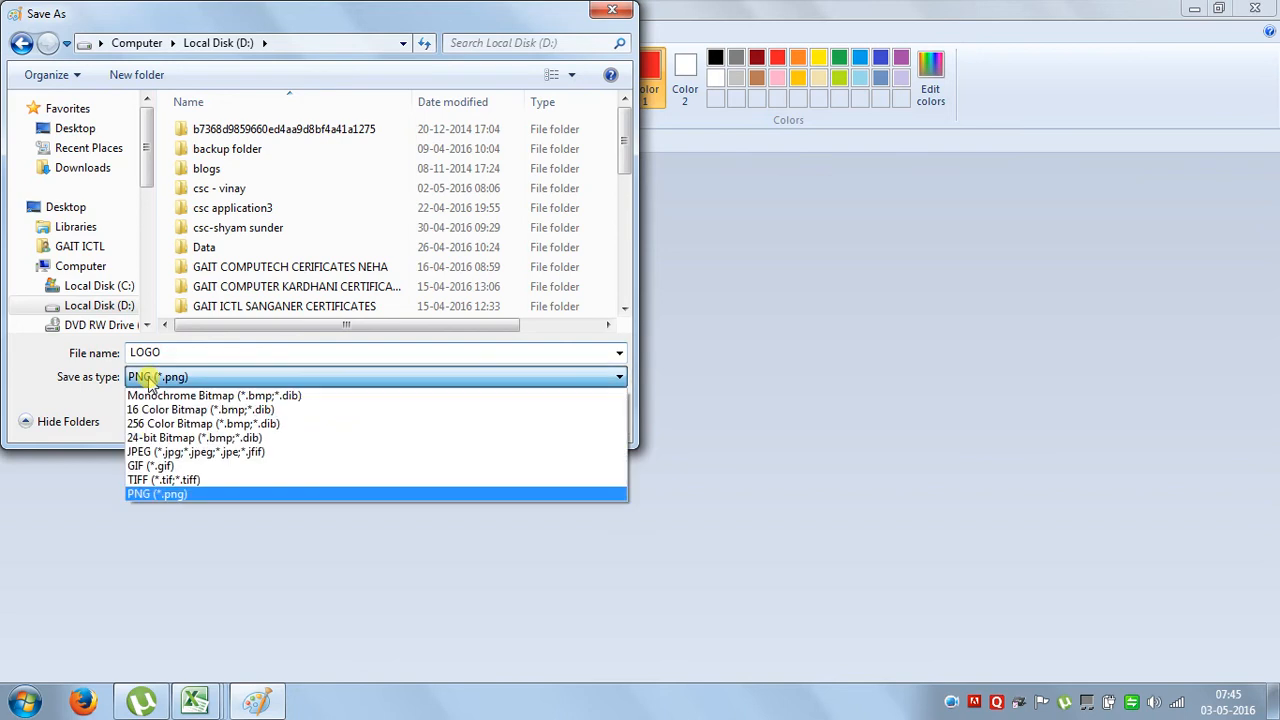
pyautogui.click(163, 452)
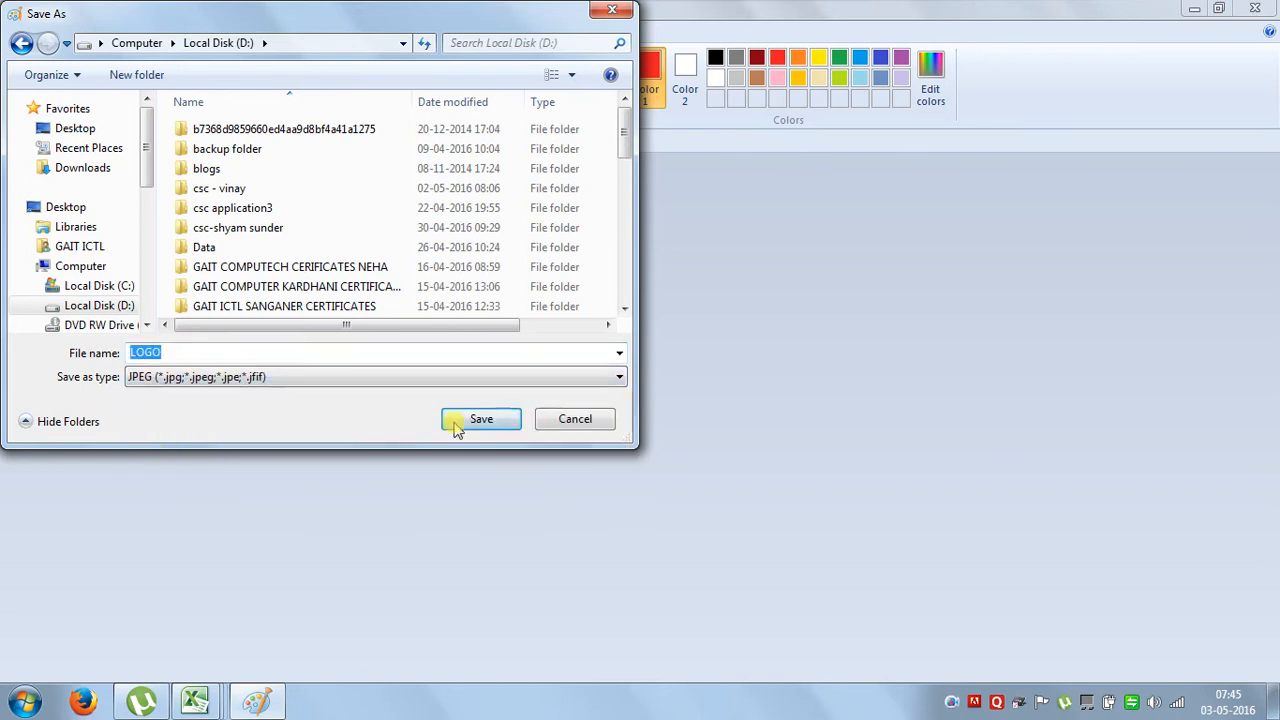
pyautogui.click(455, 424)
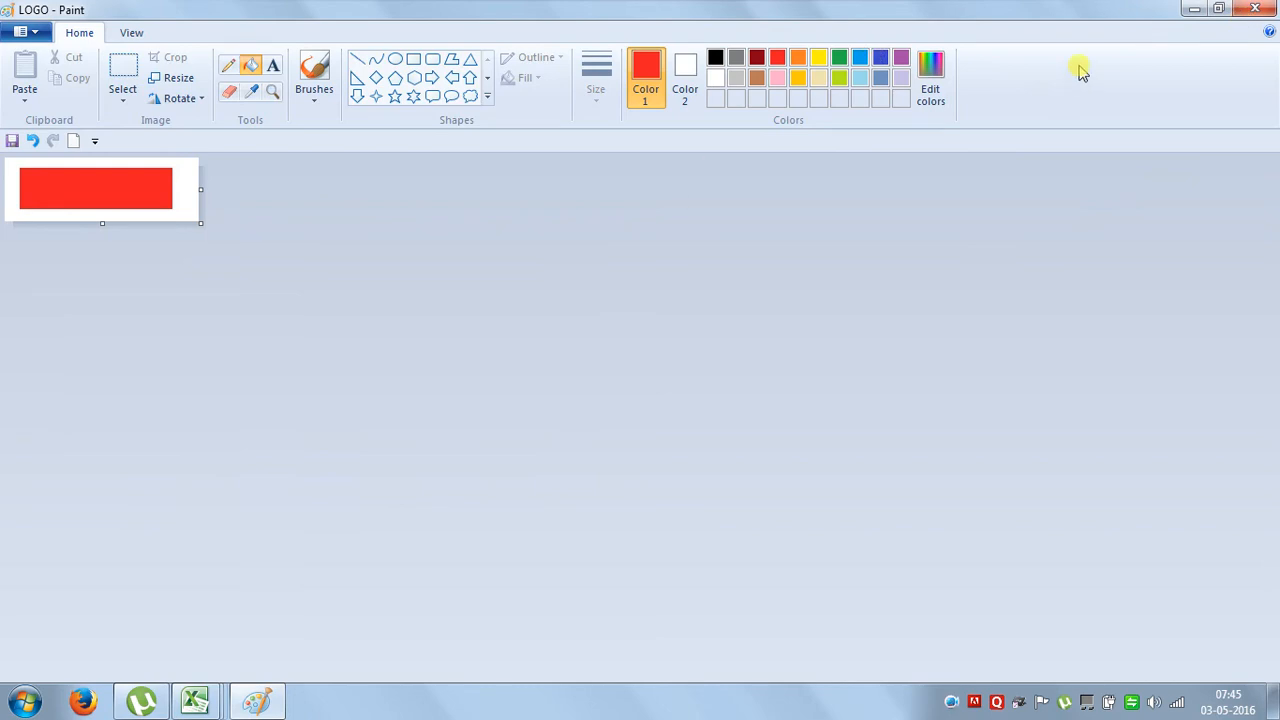
pyautogui.click(1255, 9)
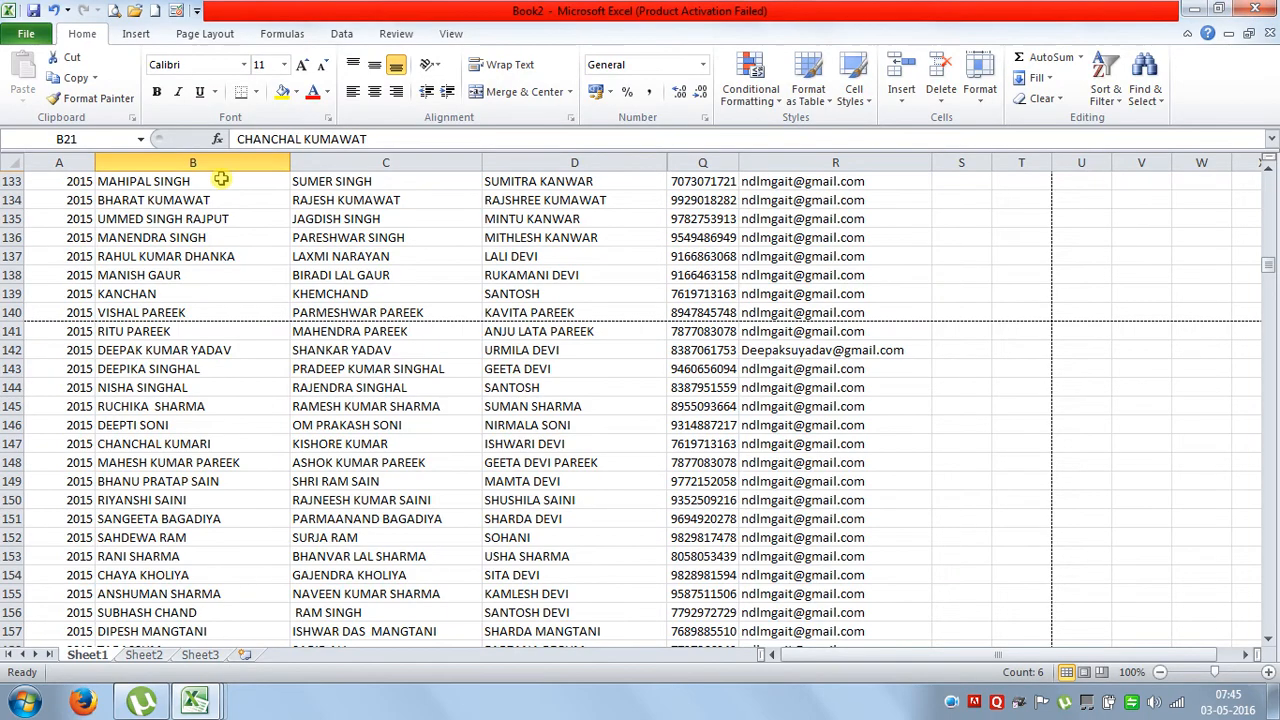
# Open the worksheet's footer for editing and delete the &[Picture] code from its left section
pyautogui.click(136, 36)
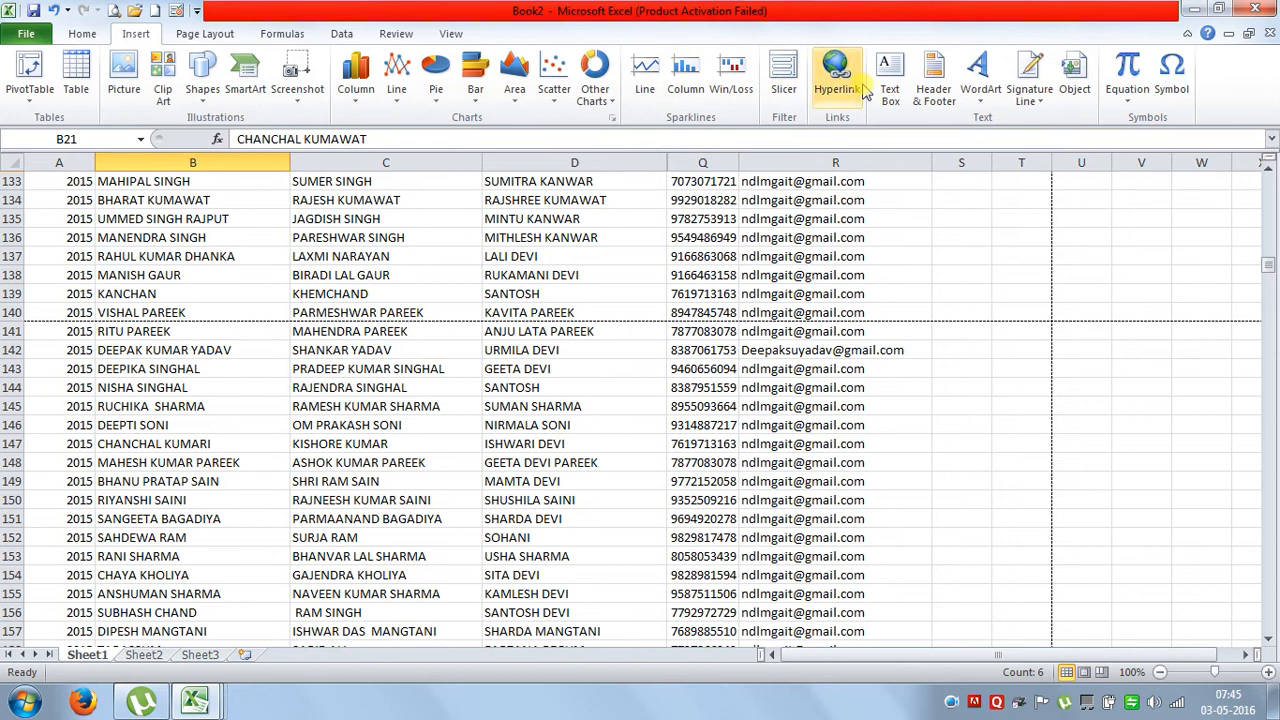
pyautogui.click(931, 80)
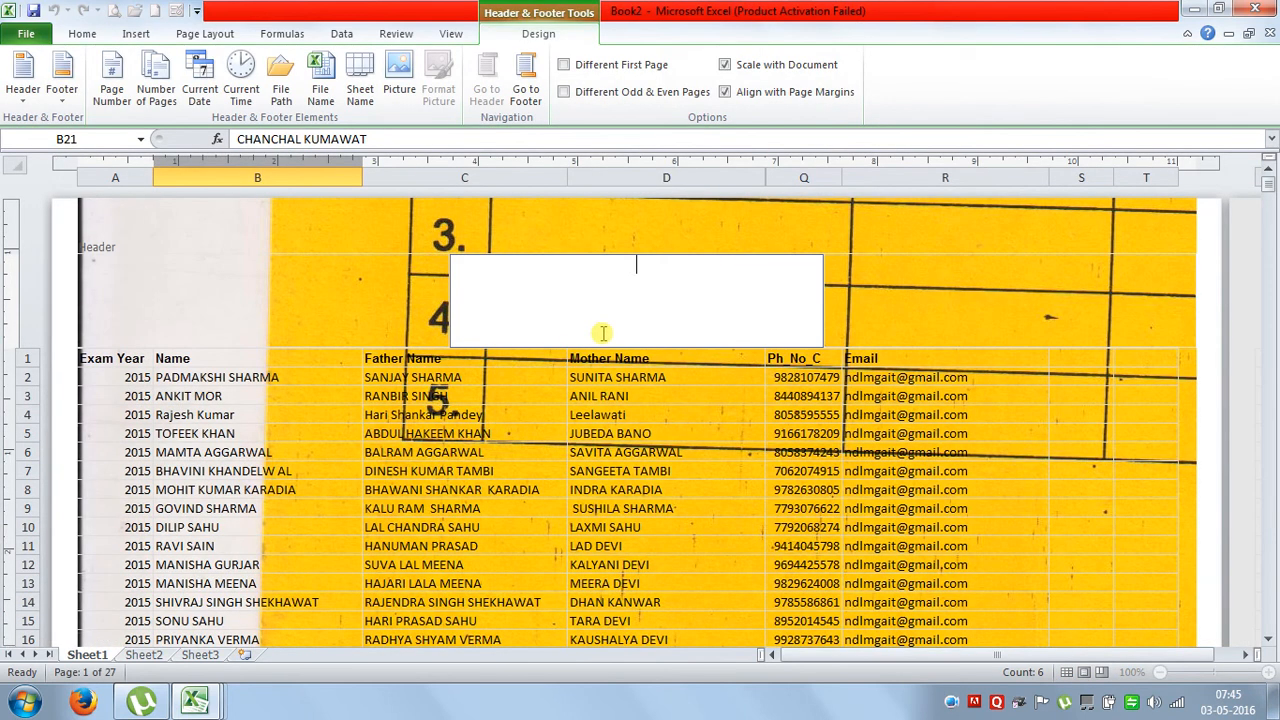
pyautogui.click(530, 78)
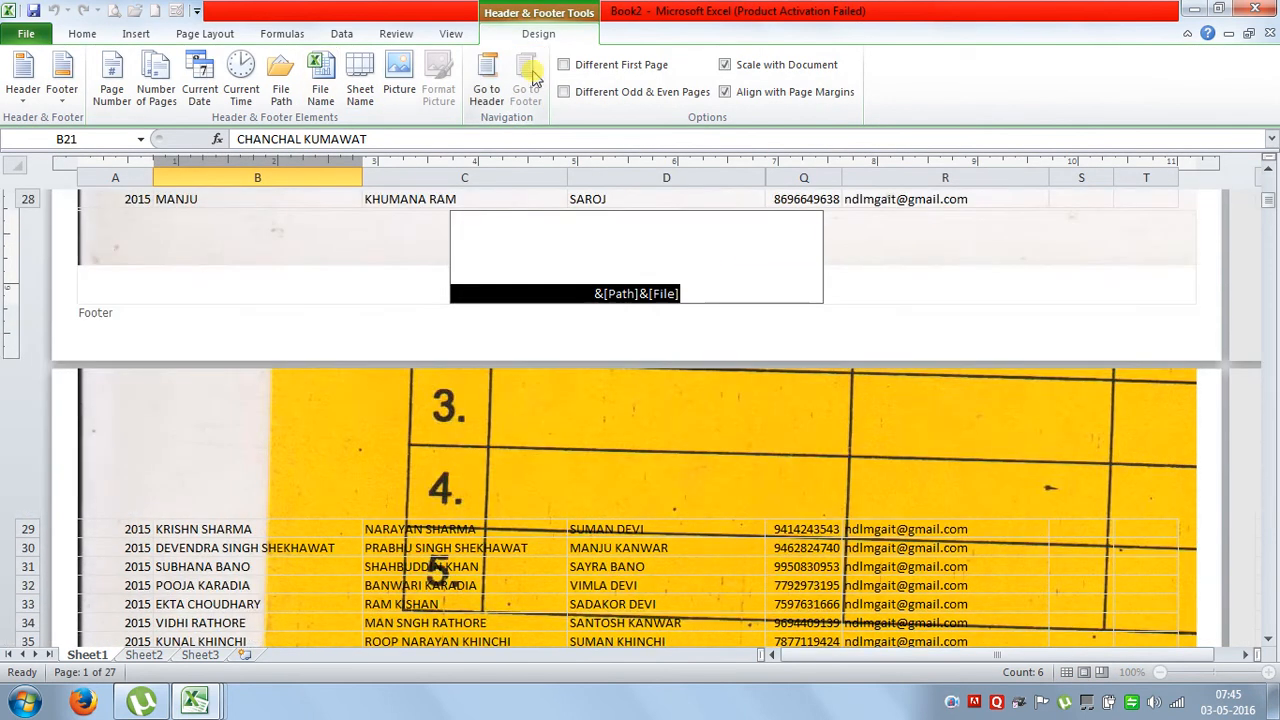
pyautogui.click(308, 290)
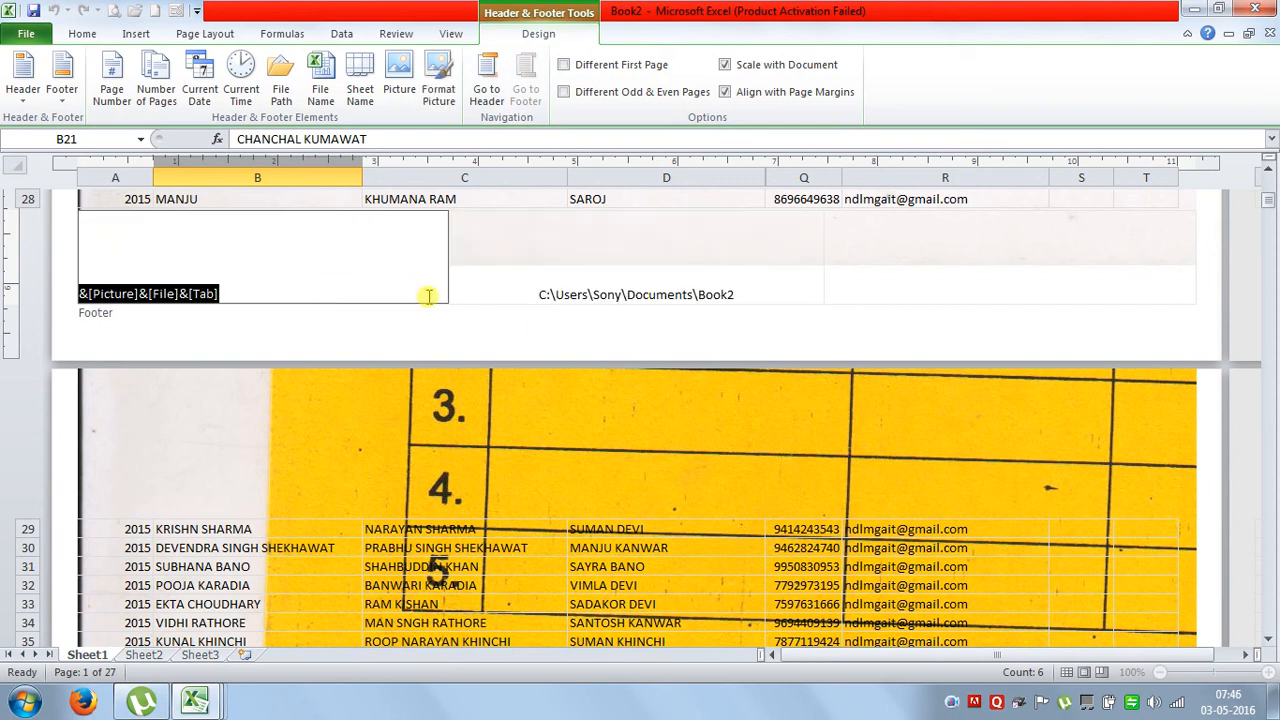
pyautogui.click(132, 294)
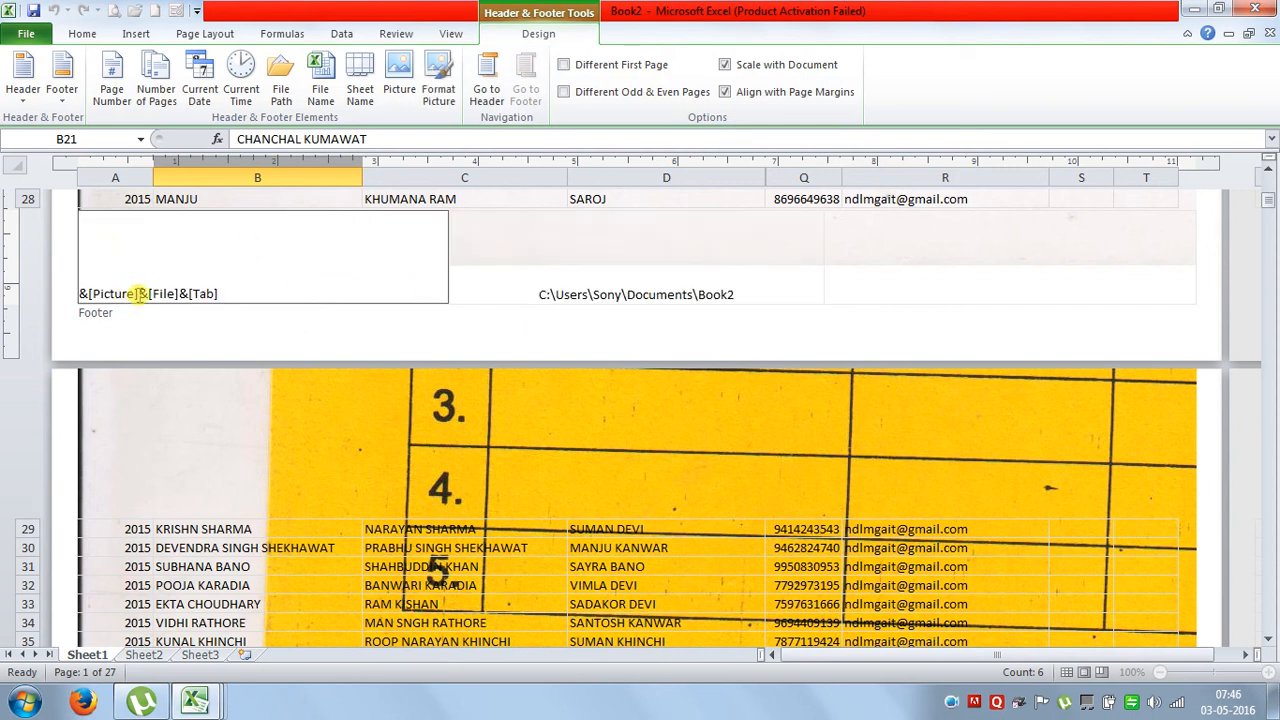
pyautogui.moveTo(138, 293); pyautogui.dragTo(4, 268)
pyautogui.press('Delete')
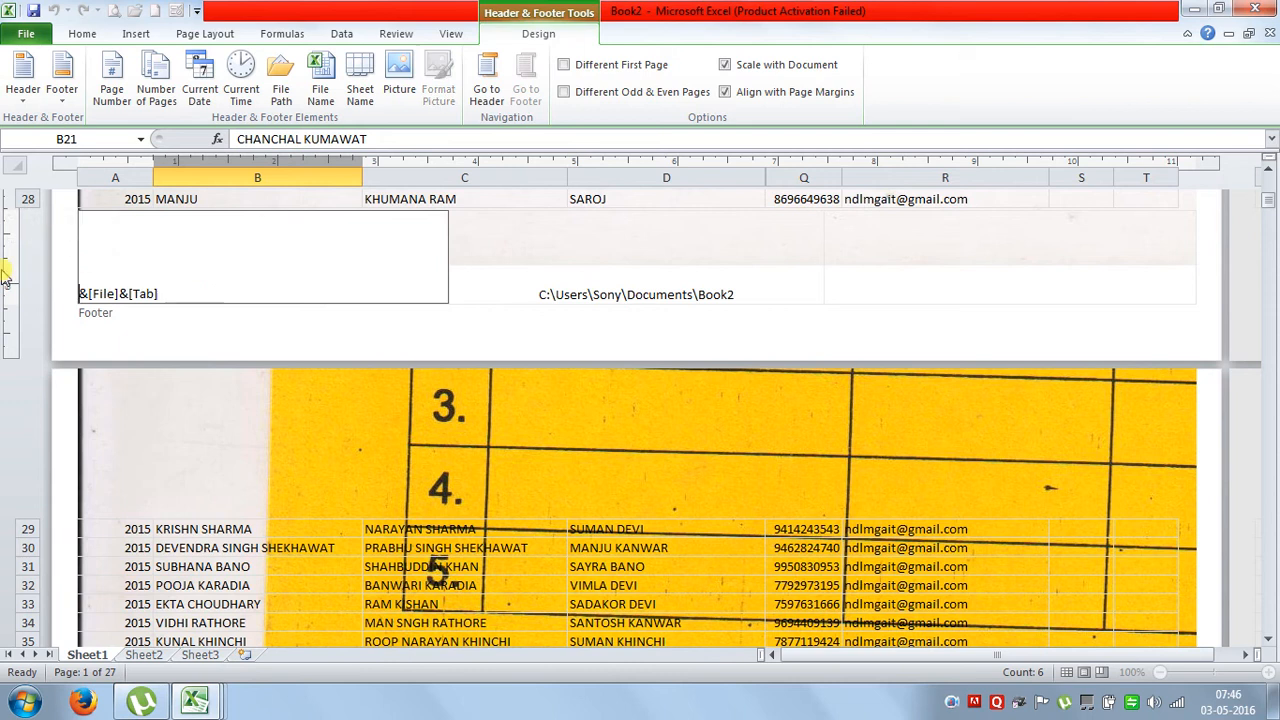
# Try adding a picture at the end of the left footer section, viewing its Format Picture options before removing it again
pyautogui.click(160, 294)
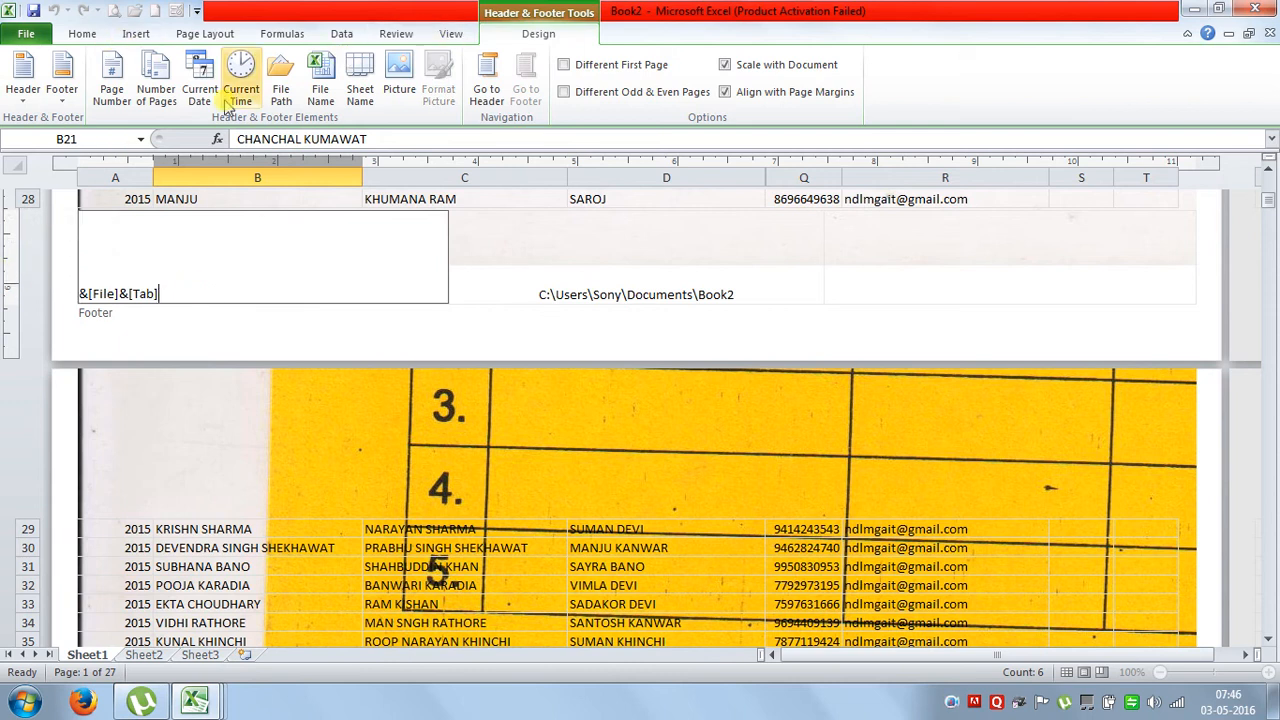
pyautogui.click(392, 90)
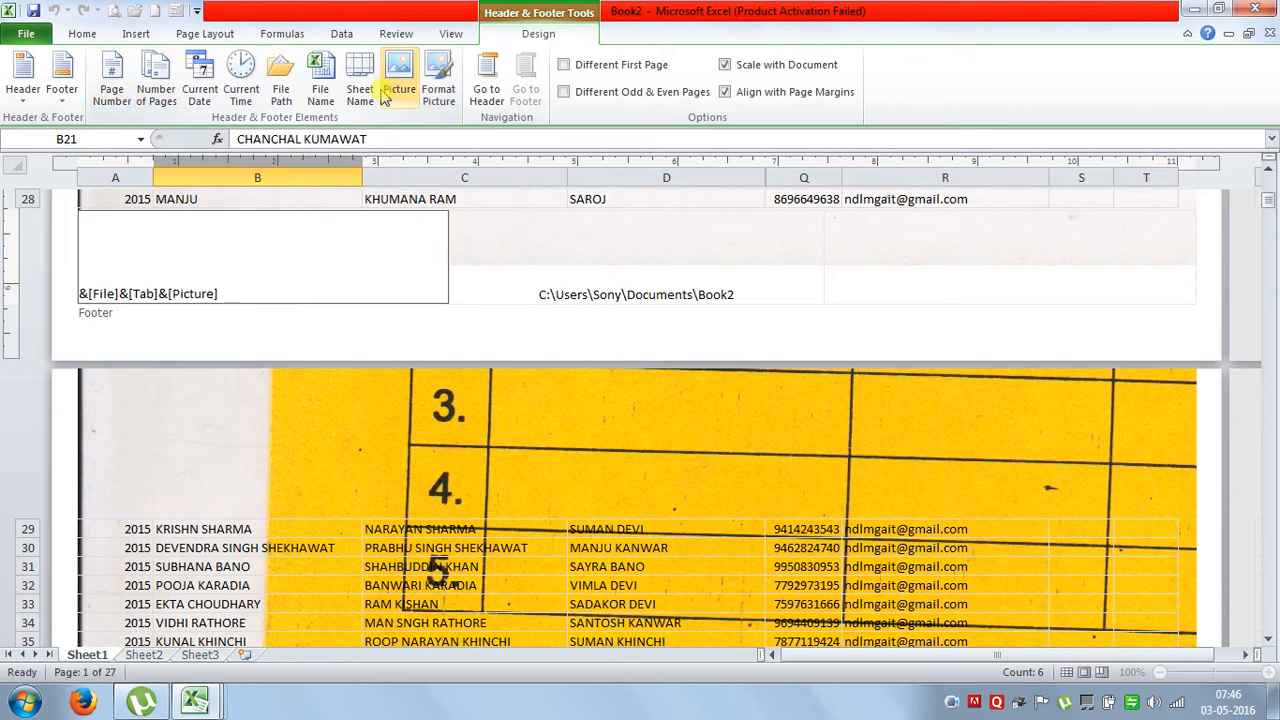
pyautogui.click(438, 90)
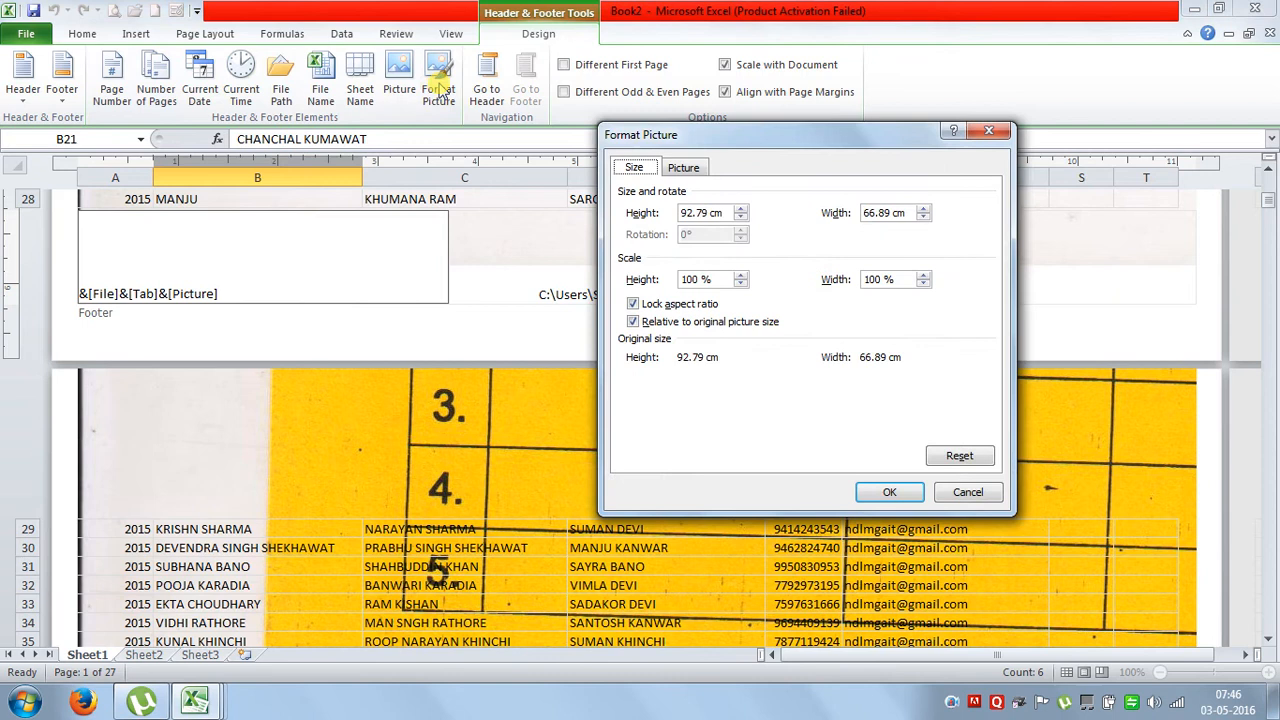
pyautogui.click(684, 167)
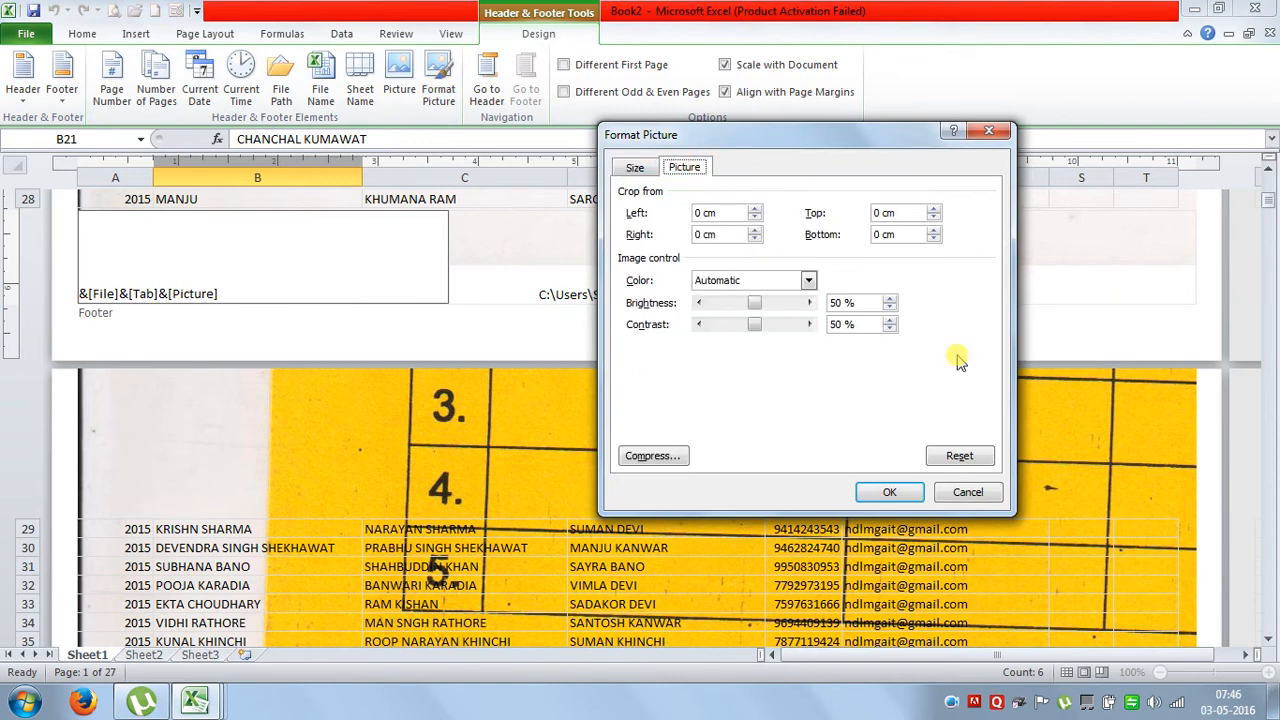
pyautogui.click(967, 491)
pyautogui.moveTo(218, 293); pyautogui.dragTo(160, 291)
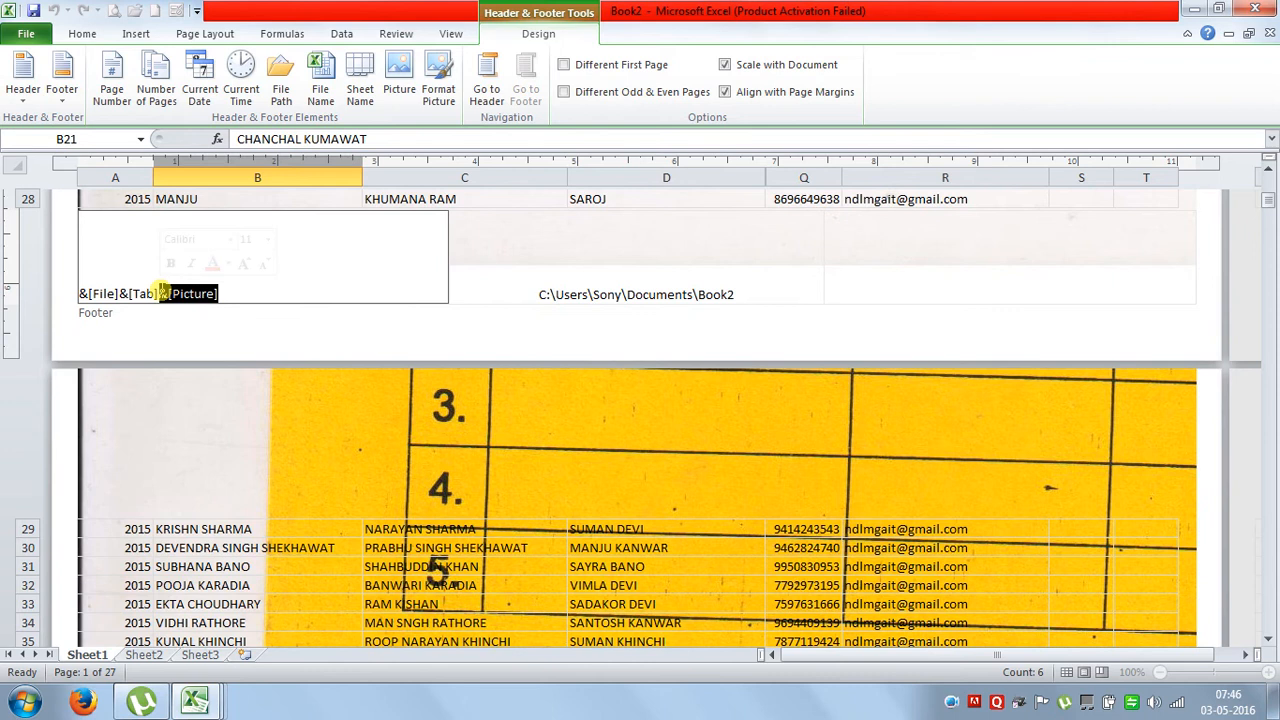
pyautogui.press('Delete')
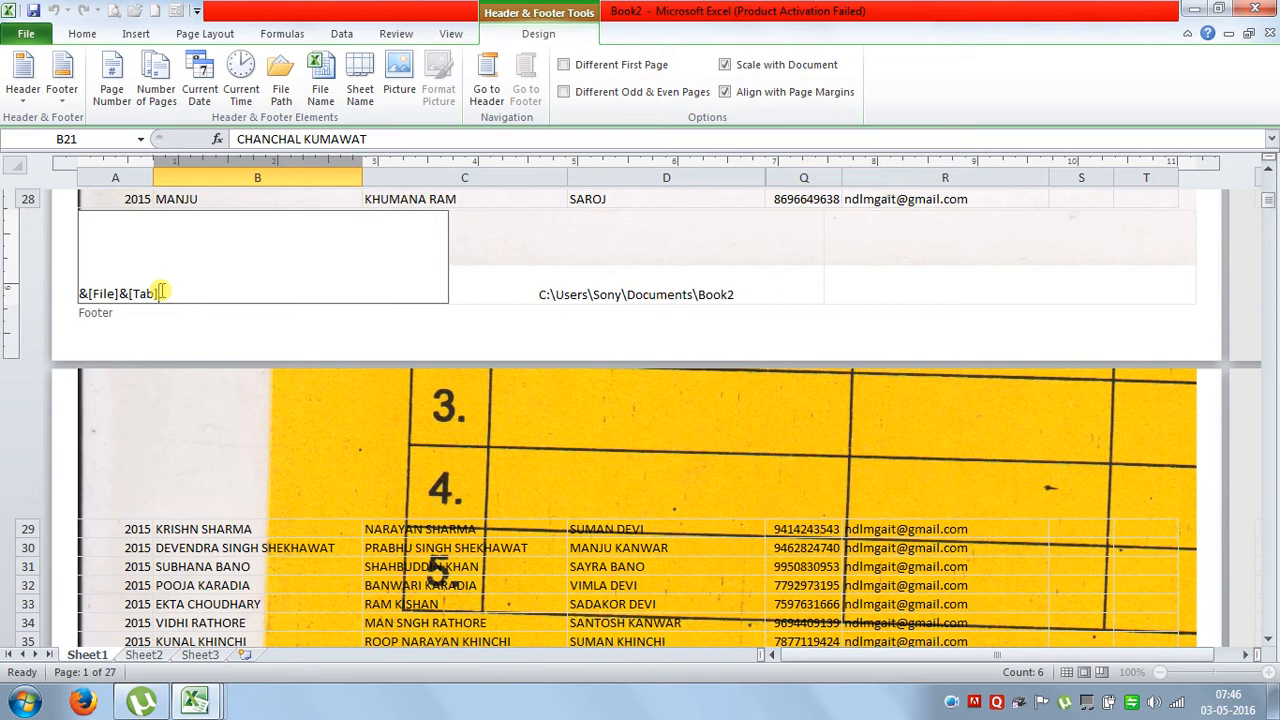
pyautogui.click(235, 577)
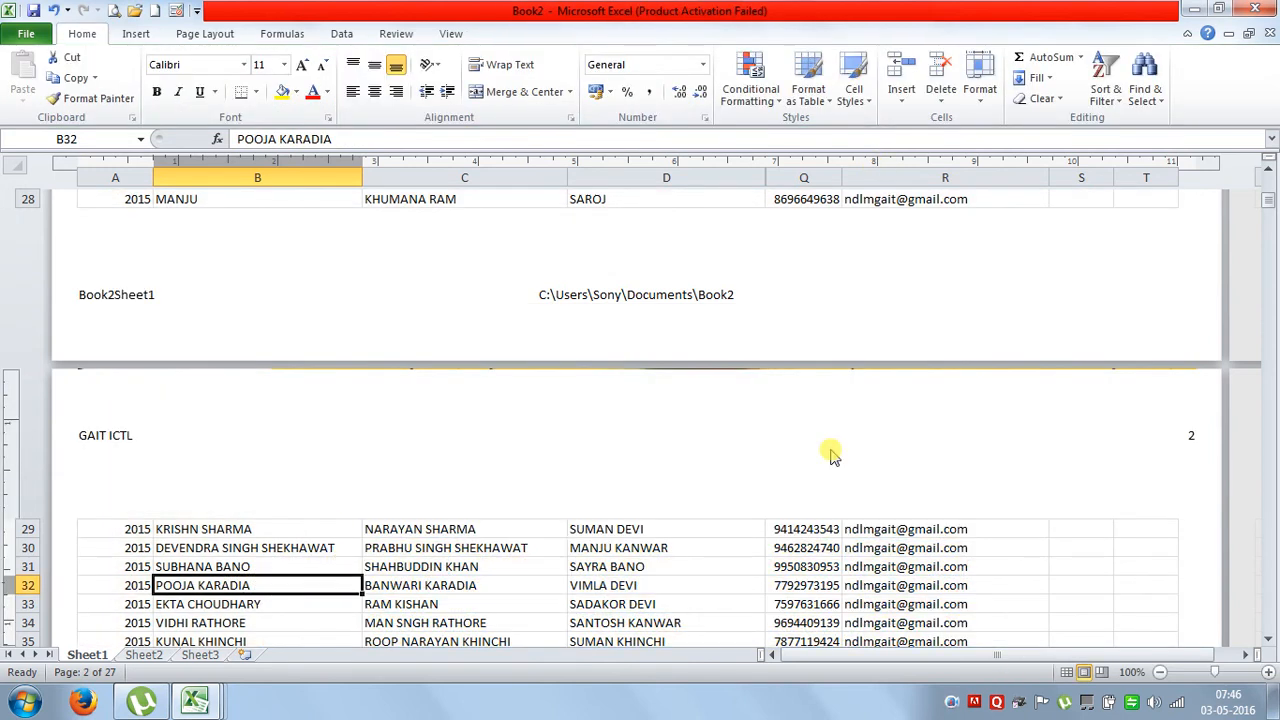
# Insert the LOGO picture from Local Disk (D:) into the right section of the footer
pyautogui.click(937, 289)
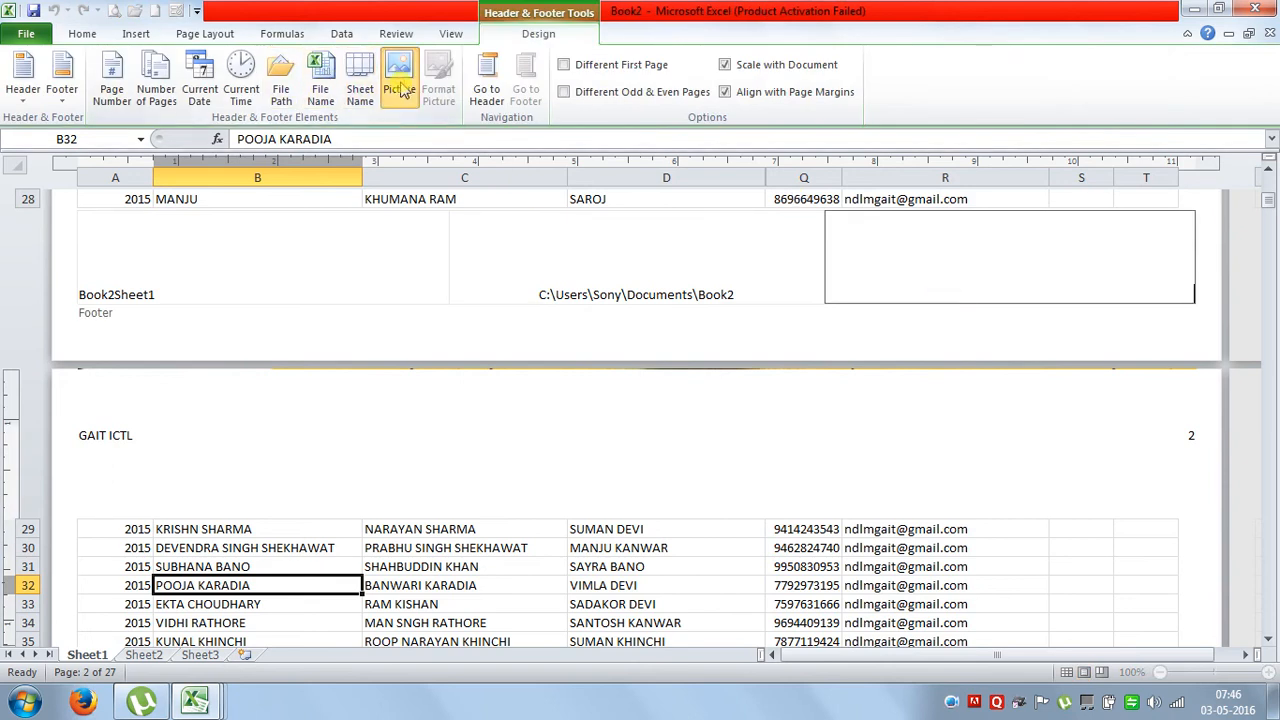
pyautogui.click(400, 88)
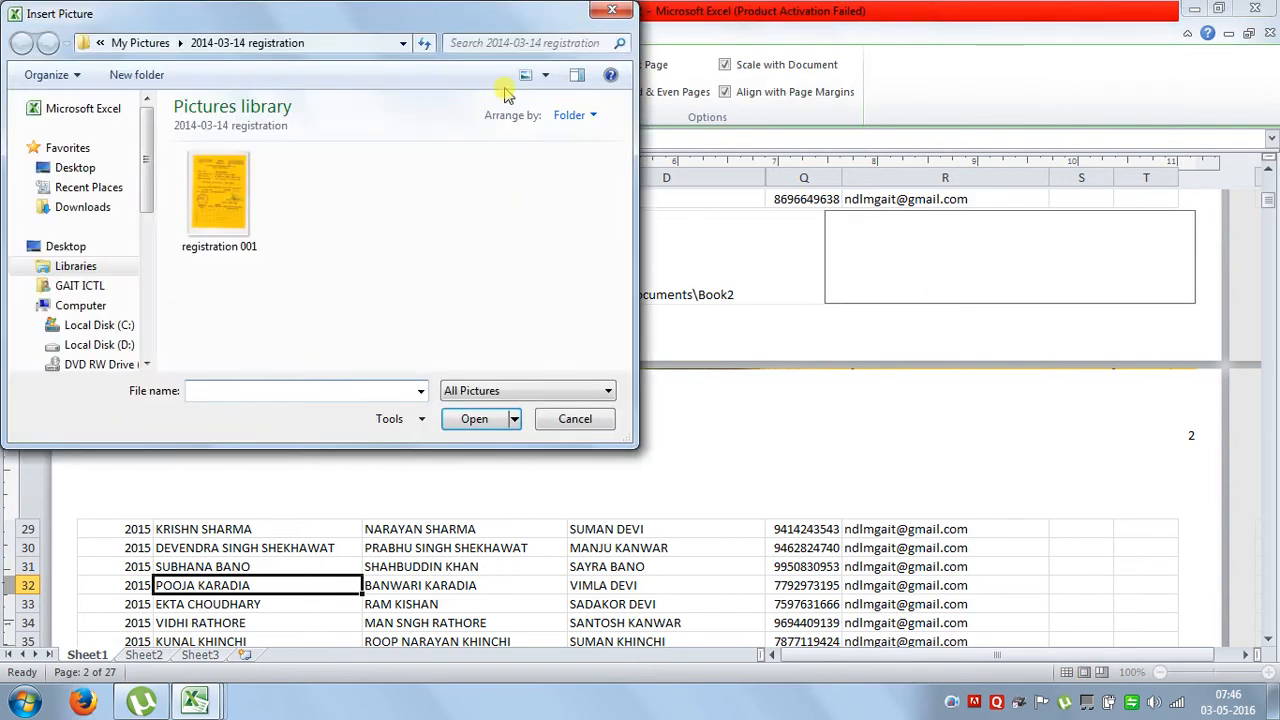
pyautogui.scroll(-2, 95, 210)
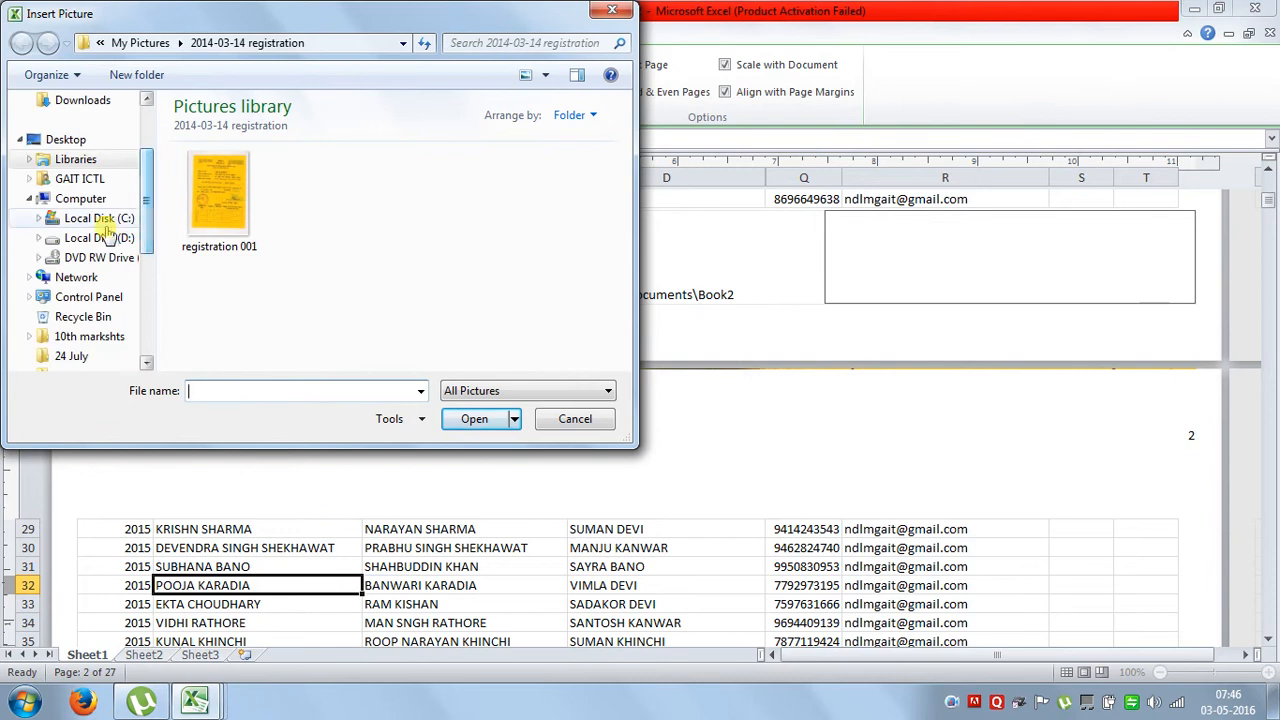
pyautogui.click(105, 238)
pyautogui.click(196, 247)
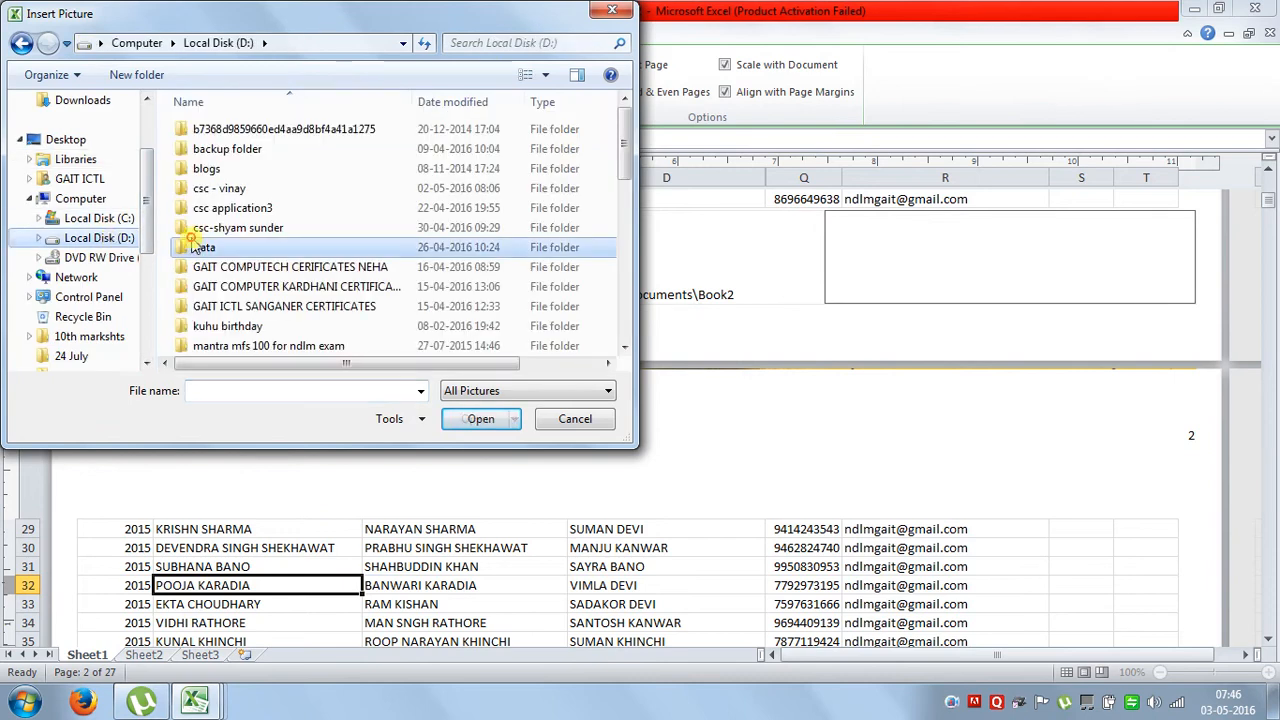
pyautogui.press('l')
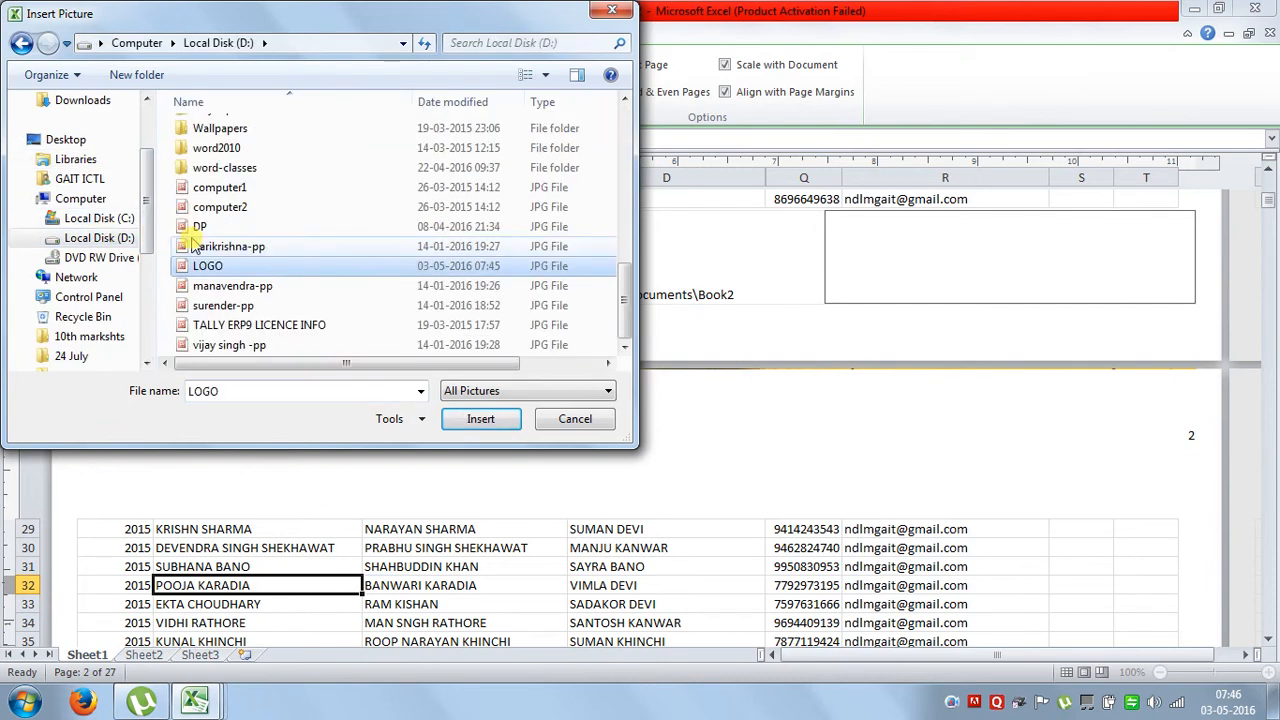
pyautogui.click(458, 418)
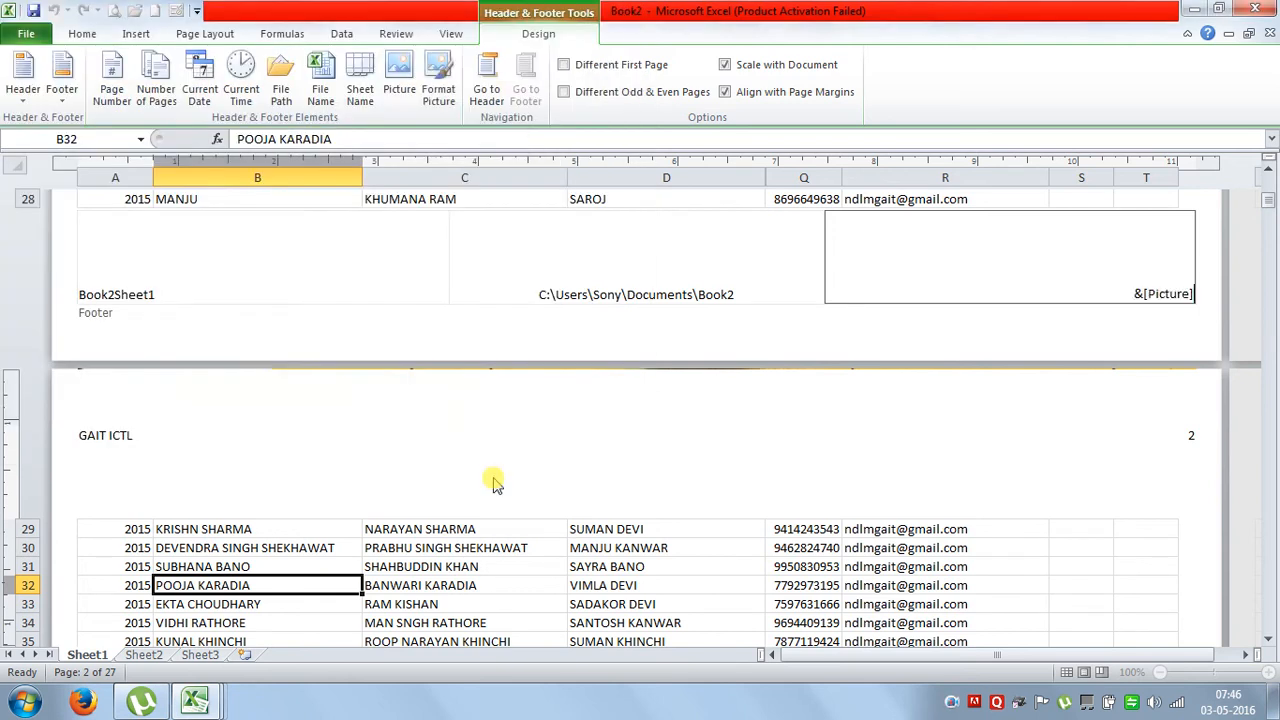
# Finish editing the footer and check how the logo looks at the foot of several pages
pyautogui.click(500, 529)
pyautogui.scroll(-5, 790, 430)
pyautogui.scroll(-15, 790, 430)
pyautogui.scroll(-10, 790, 425)
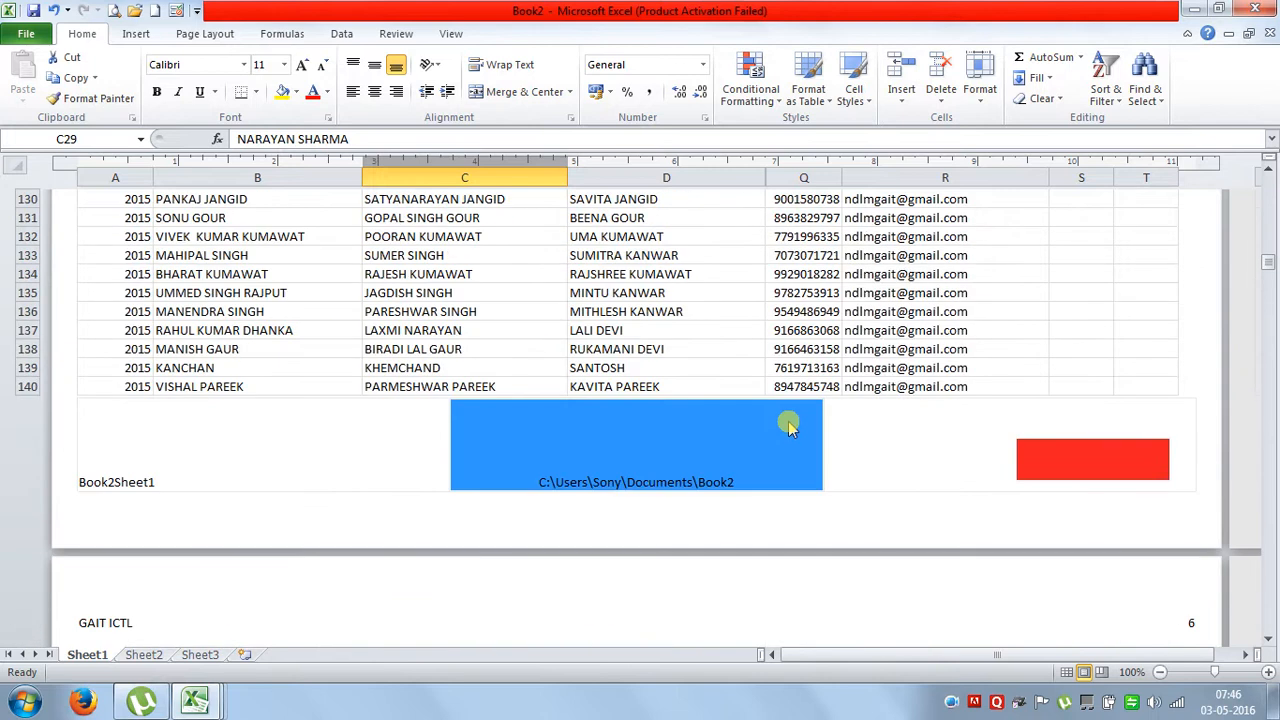
pyautogui.scroll(15, 759, 403)
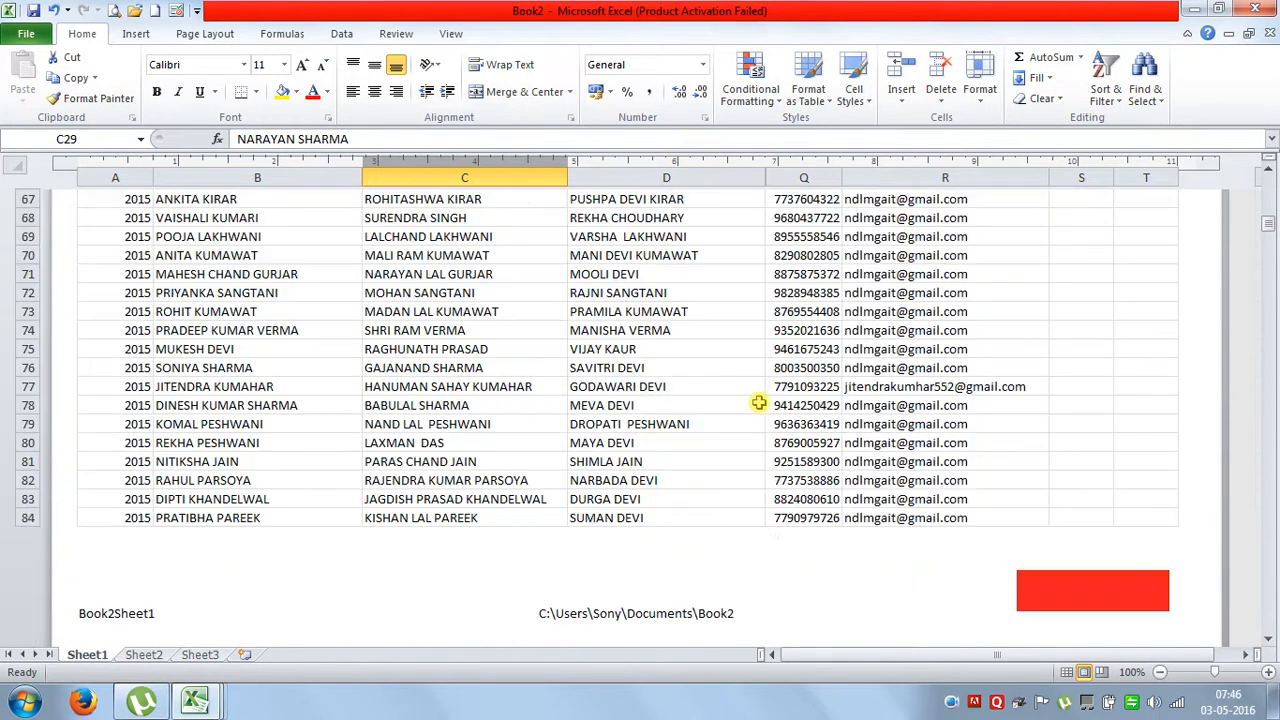
pyautogui.scroll(18, 759, 403)
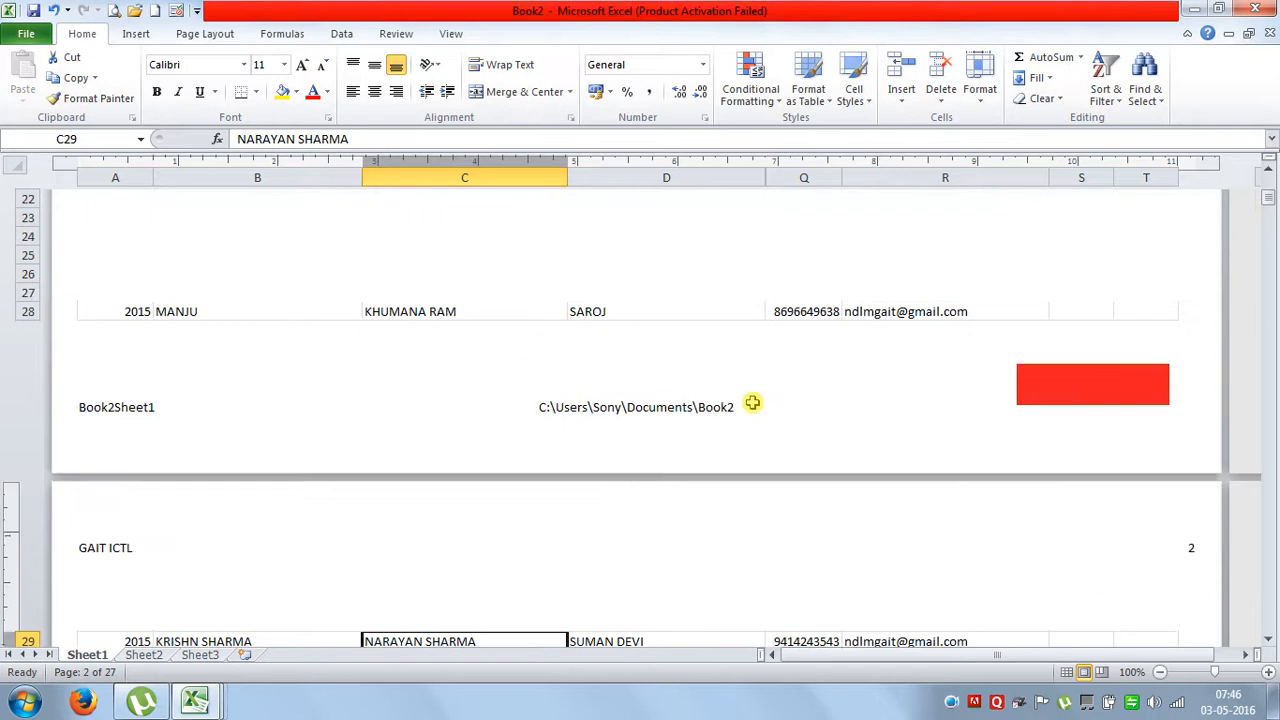
pyautogui.scroll(8, 752, 403)
# Enable different odd and even pages and set the odd-page header's left section to "GAIT ICTL FOR ODD PAGES"
pyautogui.click(600, 294)
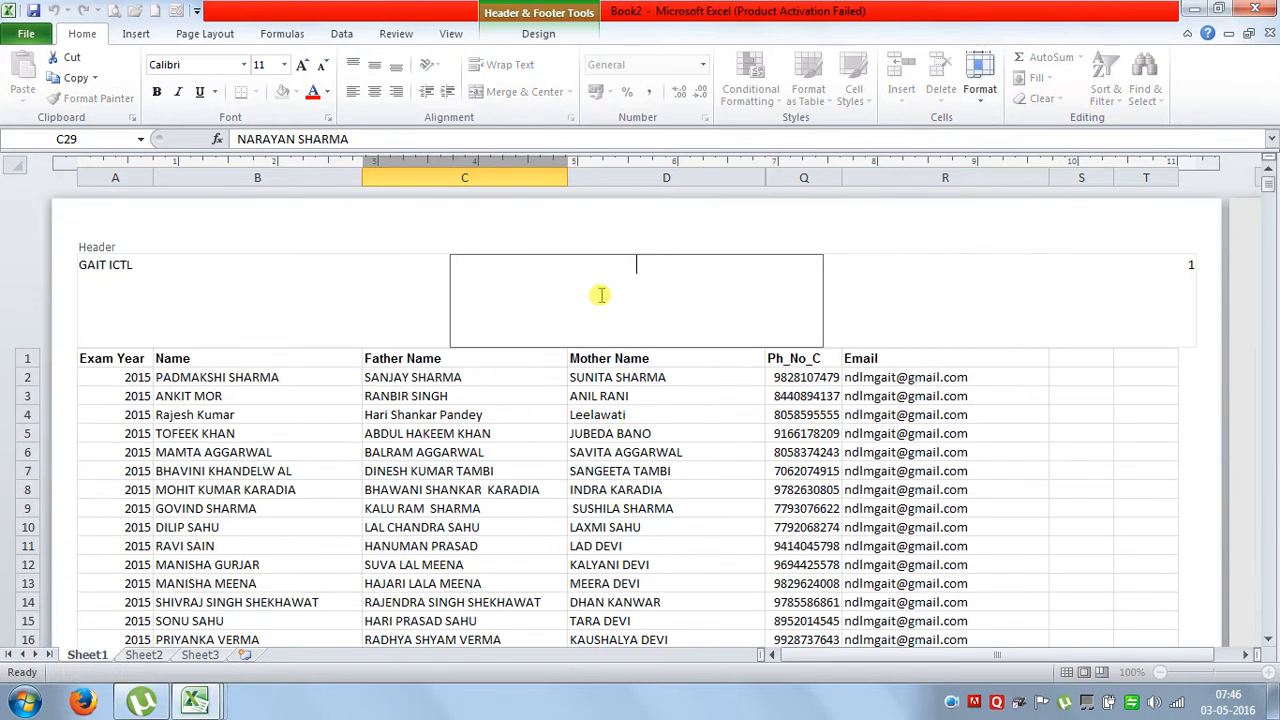
pyautogui.click(538, 34)
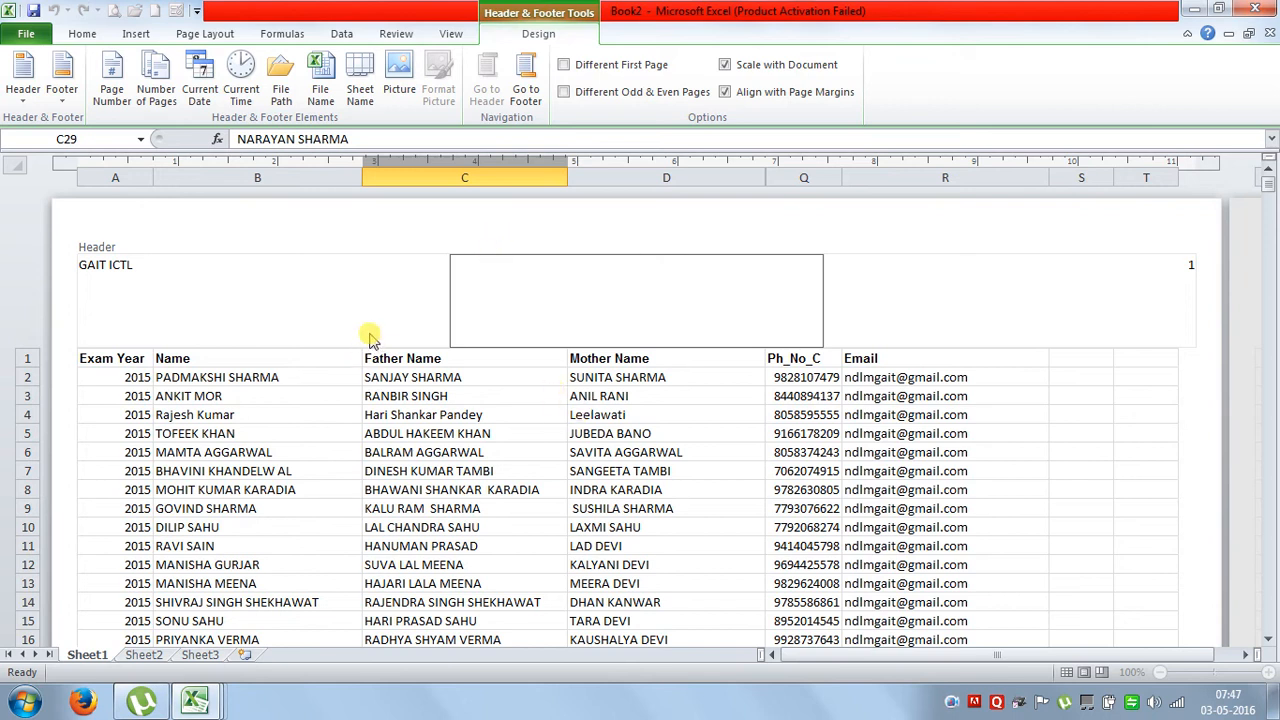
pyautogui.click(241, 290)
pyautogui.click(244, 279)
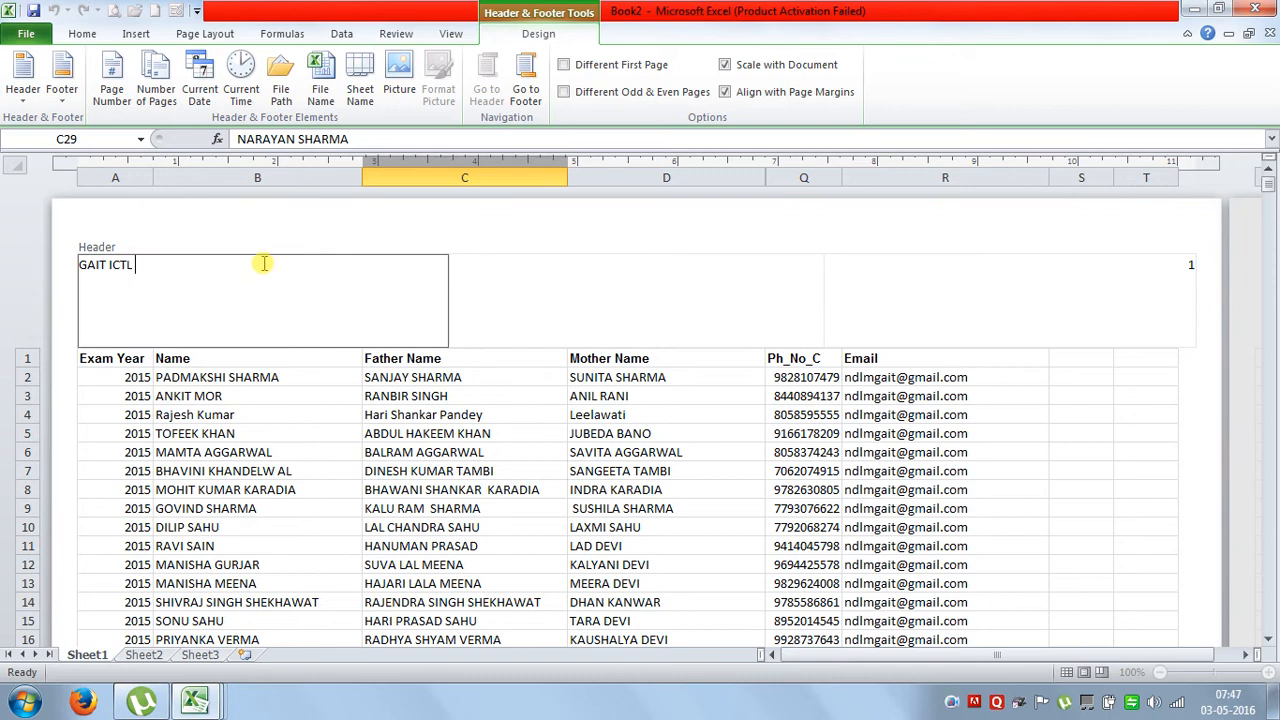
pyautogui.click(628, 97)
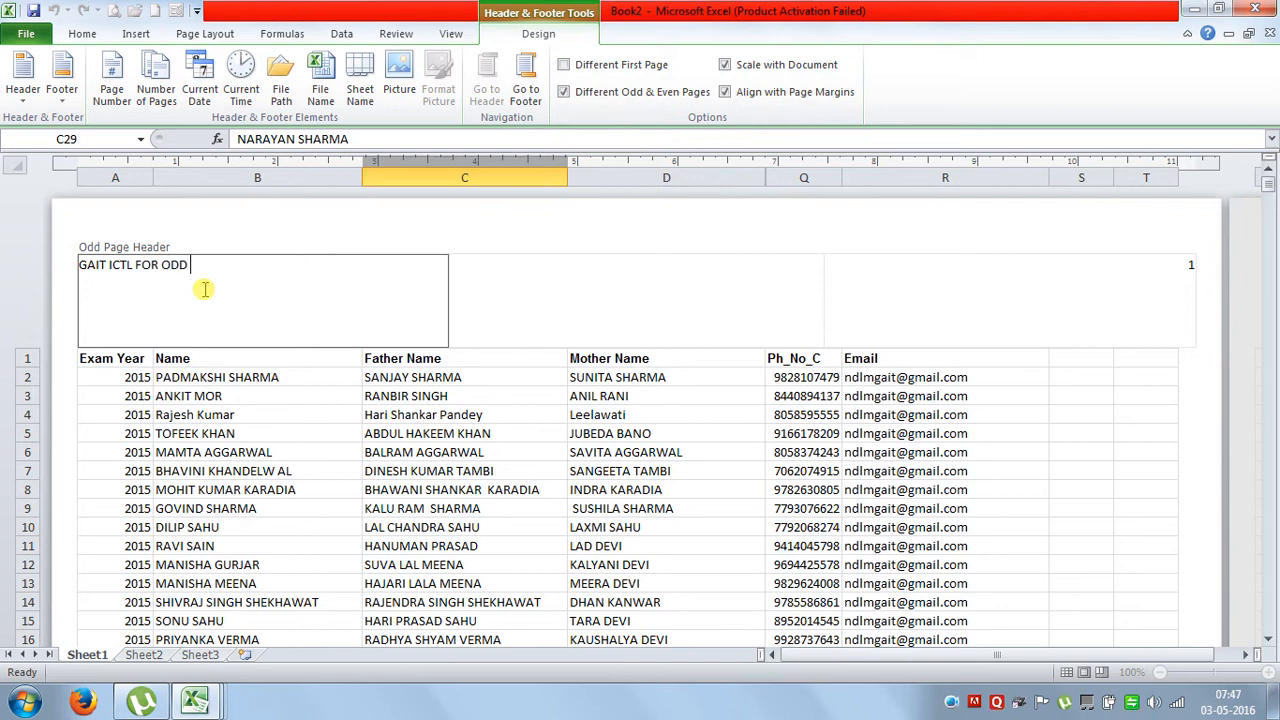
pyautogui.write('GES')
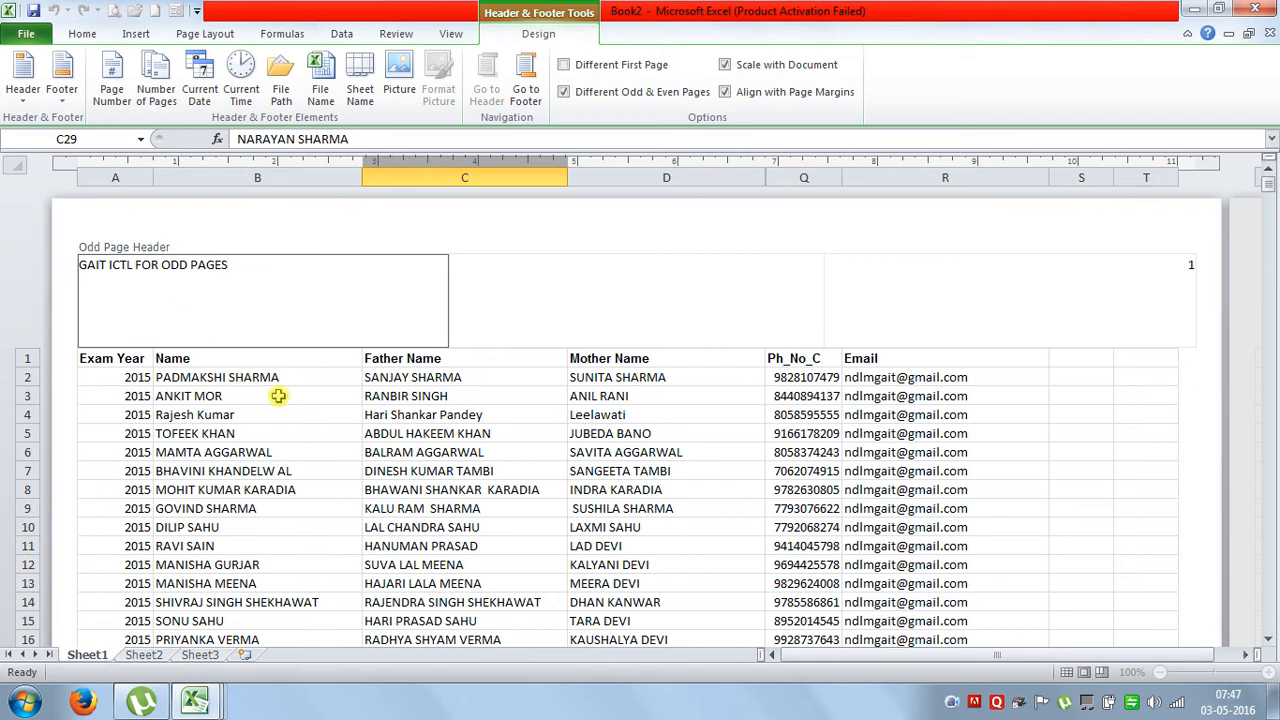
pyautogui.click(309, 431)
pyautogui.scroll(-10, 312, 425)
pyautogui.scroll(5, 314, 412)
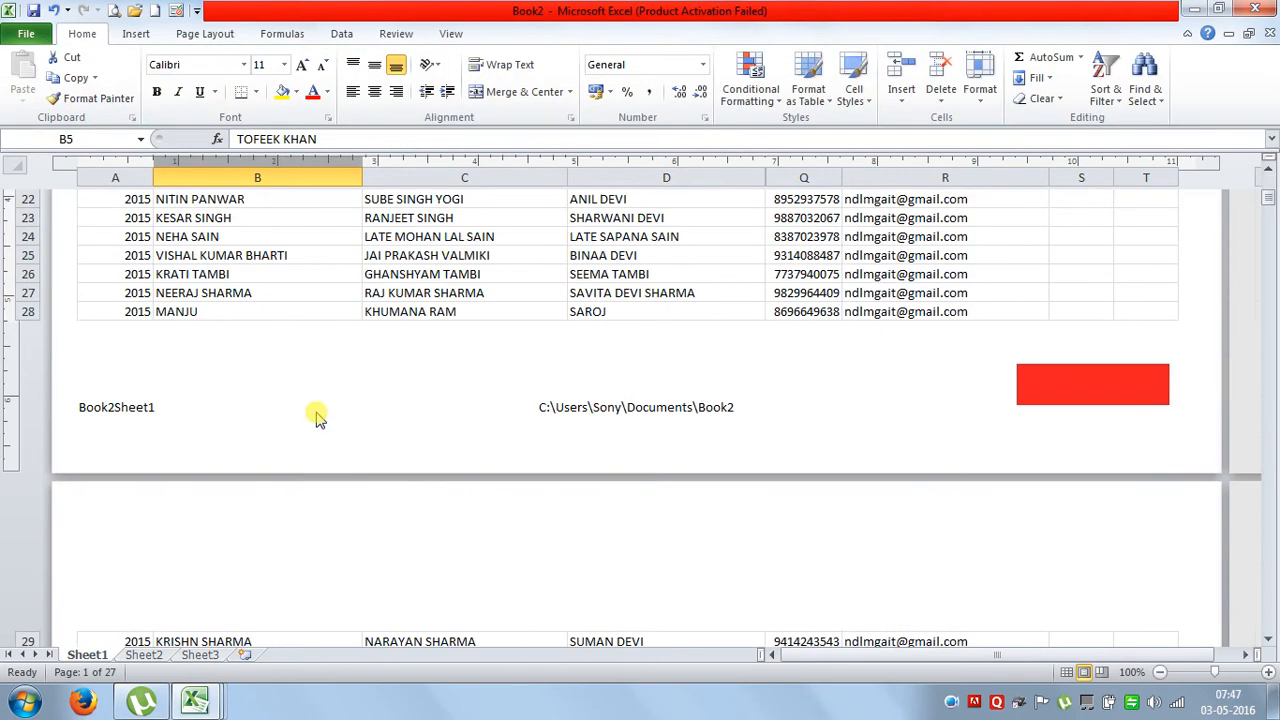
# Enter "HEADER FOR EVEN PAGES" in the left section of the even-page header
pyautogui.scroll(-5, 368, 457)
pyautogui.scroll(-8, 370, 457)
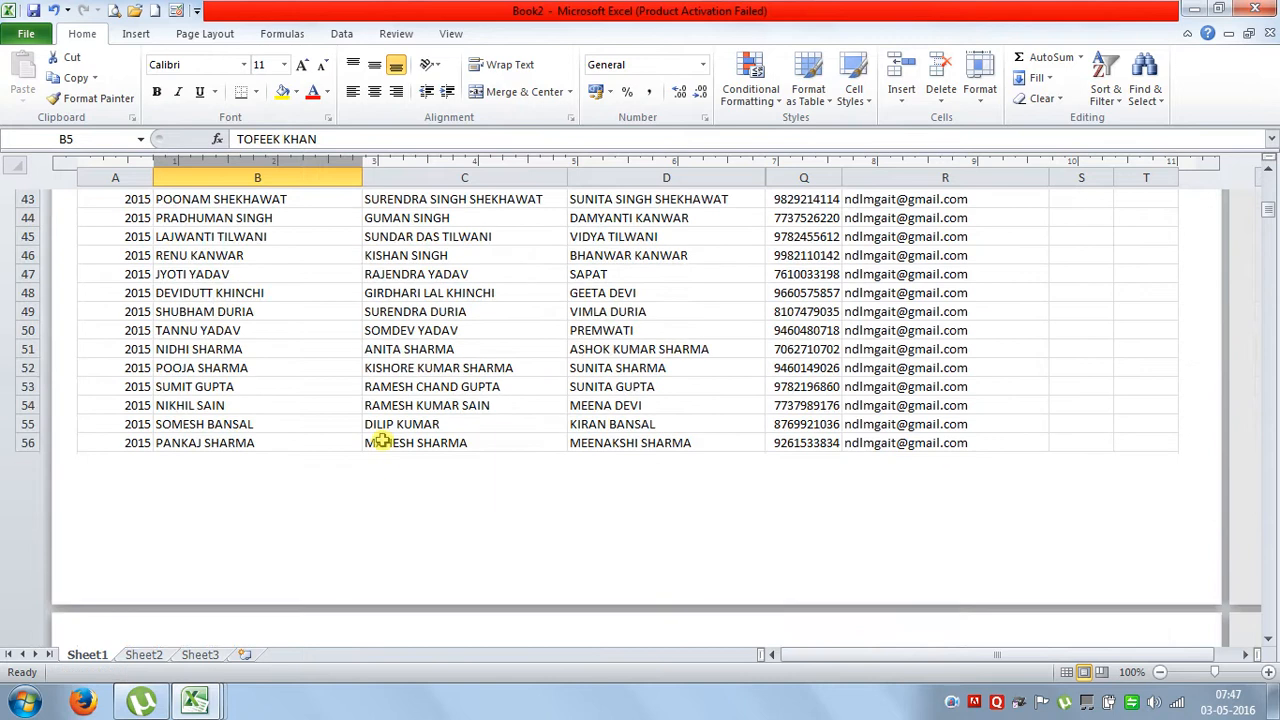
pyautogui.scroll(-9, 382, 440)
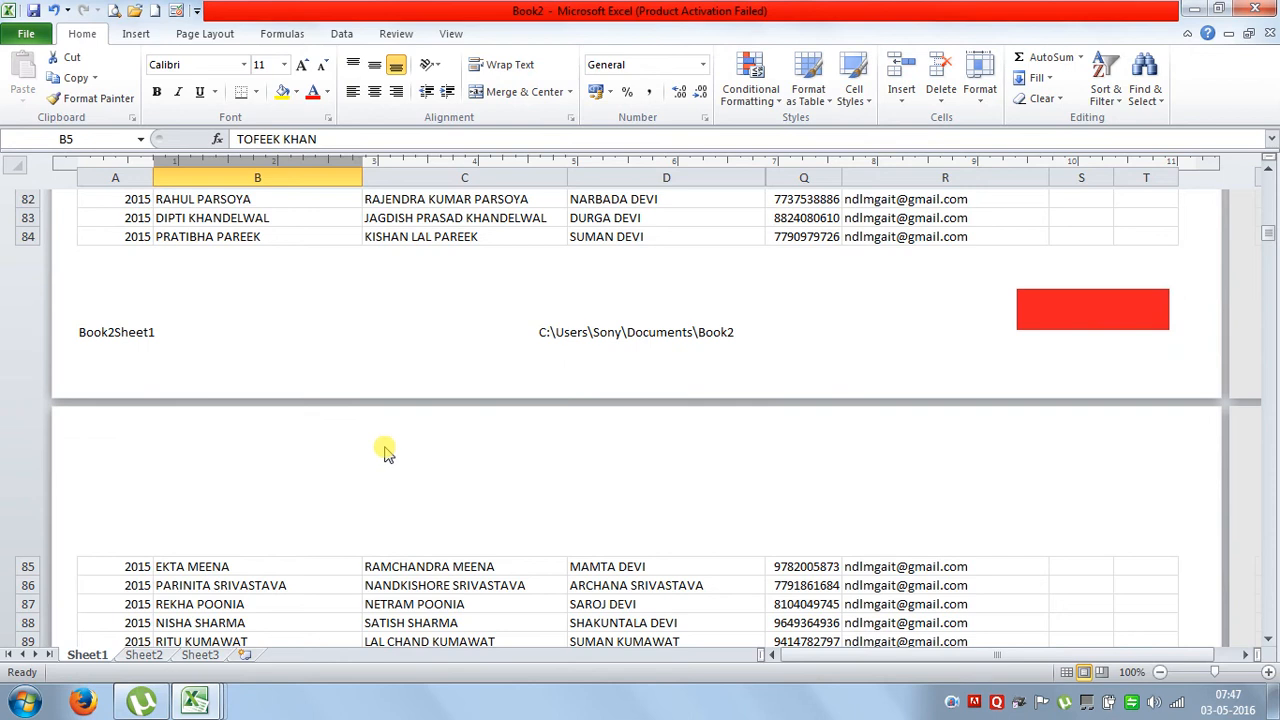
pyautogui.click(286, 508)
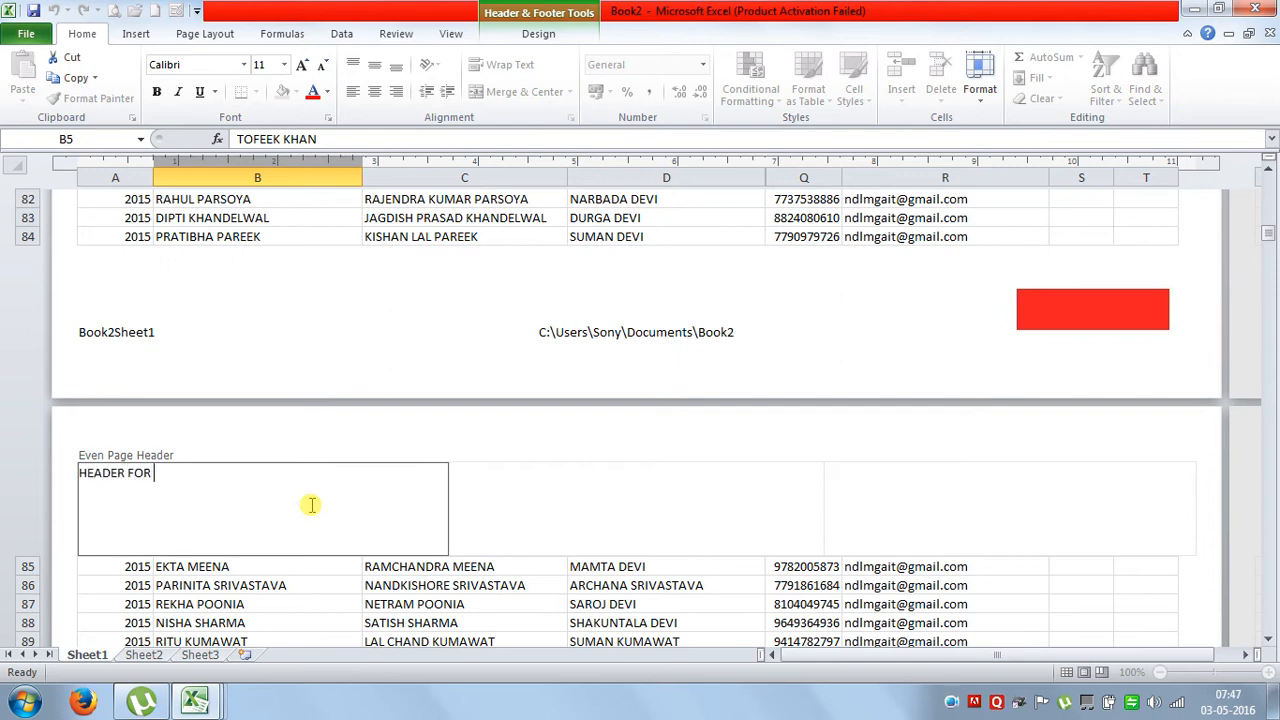
pyautogui.write('EVEN PAGES')
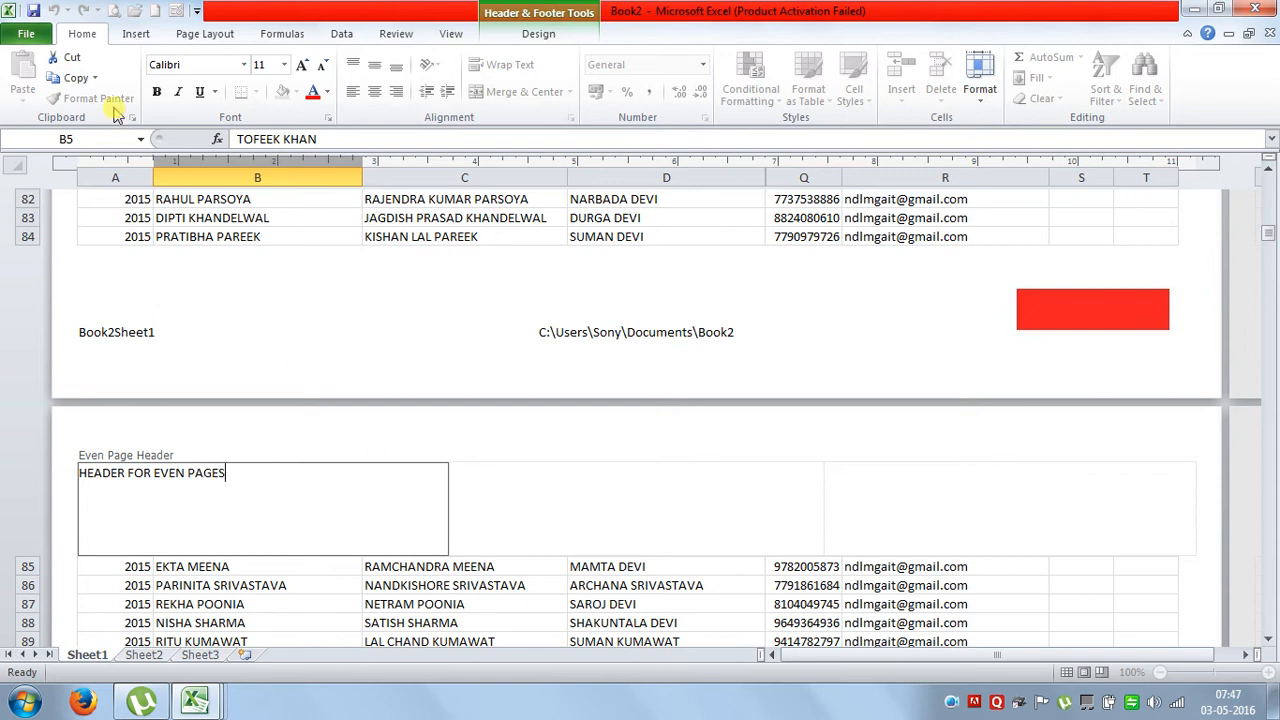
# Insert the page number in the right section of the even-page header and compare the odd and even pages
pyautogui.click(877, 495)
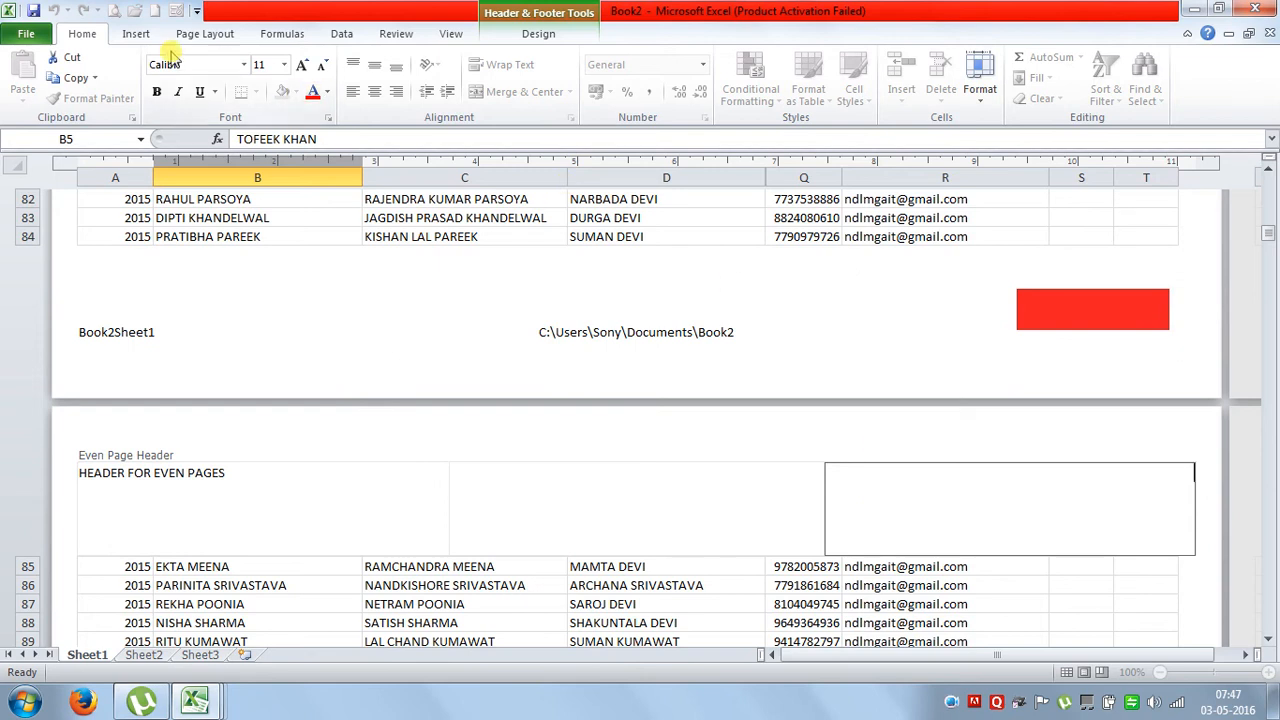
pyautogui.click(522, 38)
pyautogui.click(111, 76)
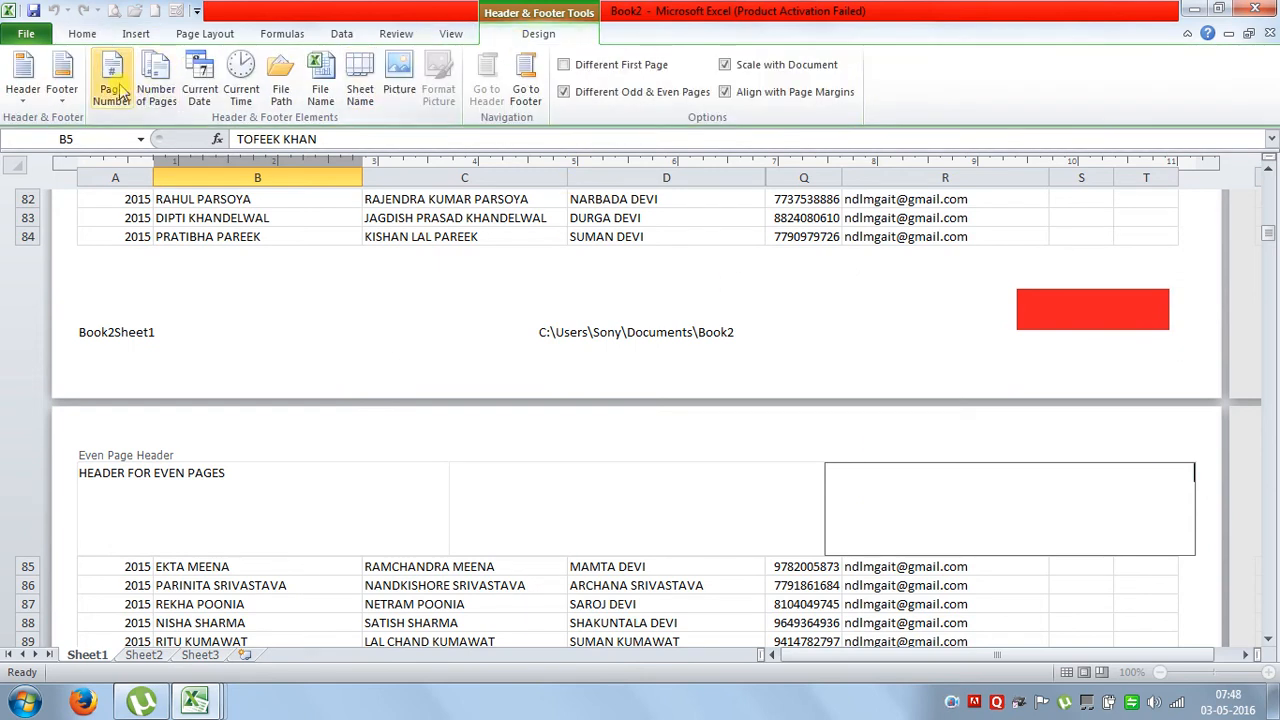
pyautogui.click(505, 617)
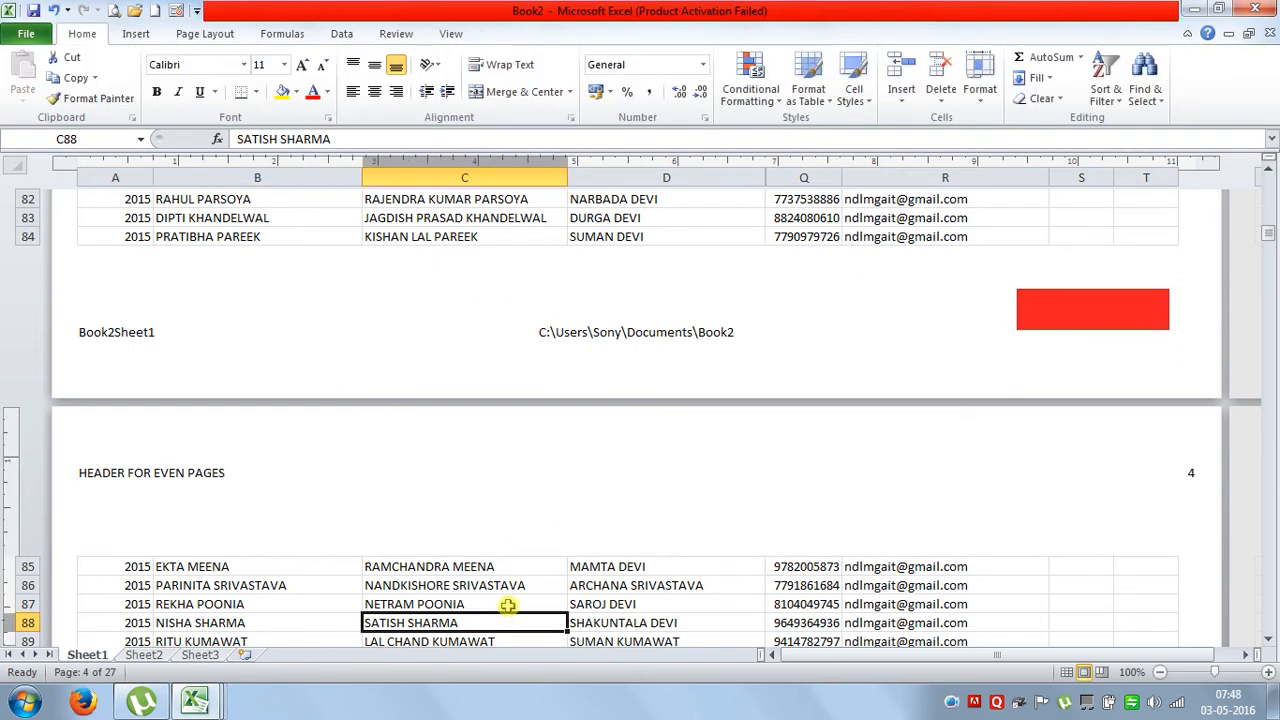
pyautogui.scroll(-20, 470, 553)
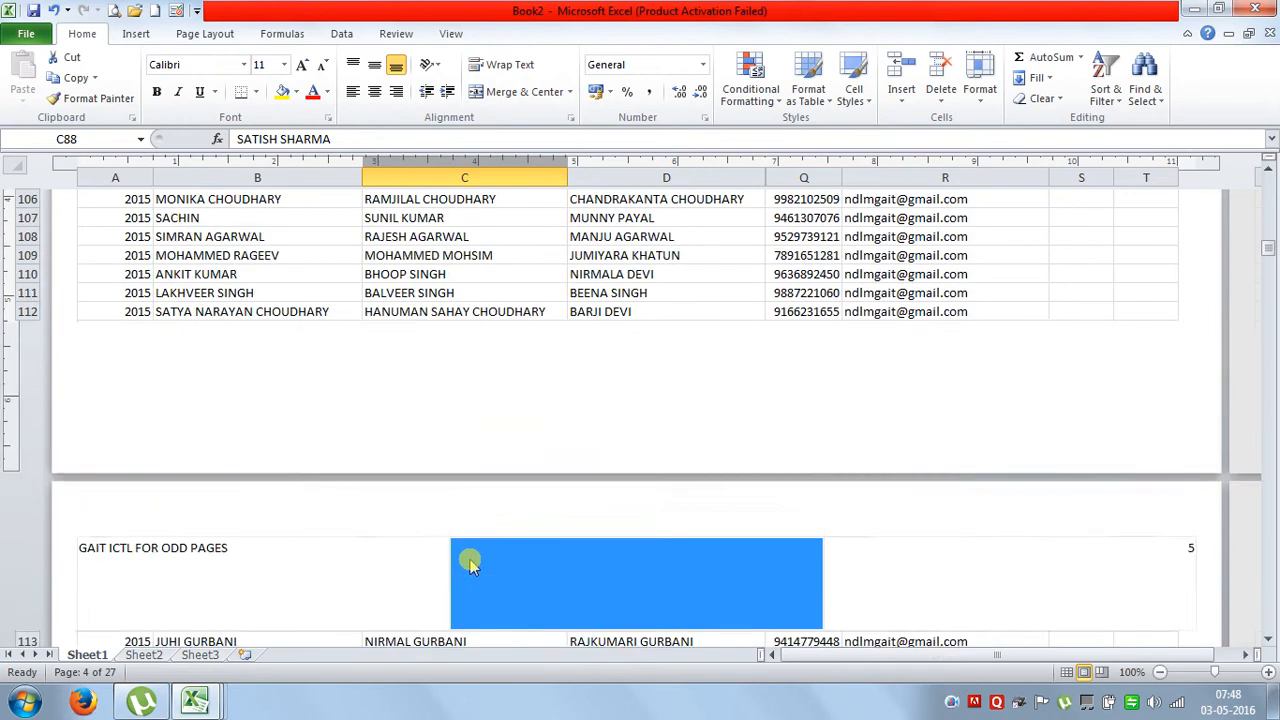
pyautogui.scroll(7, 477, 563)
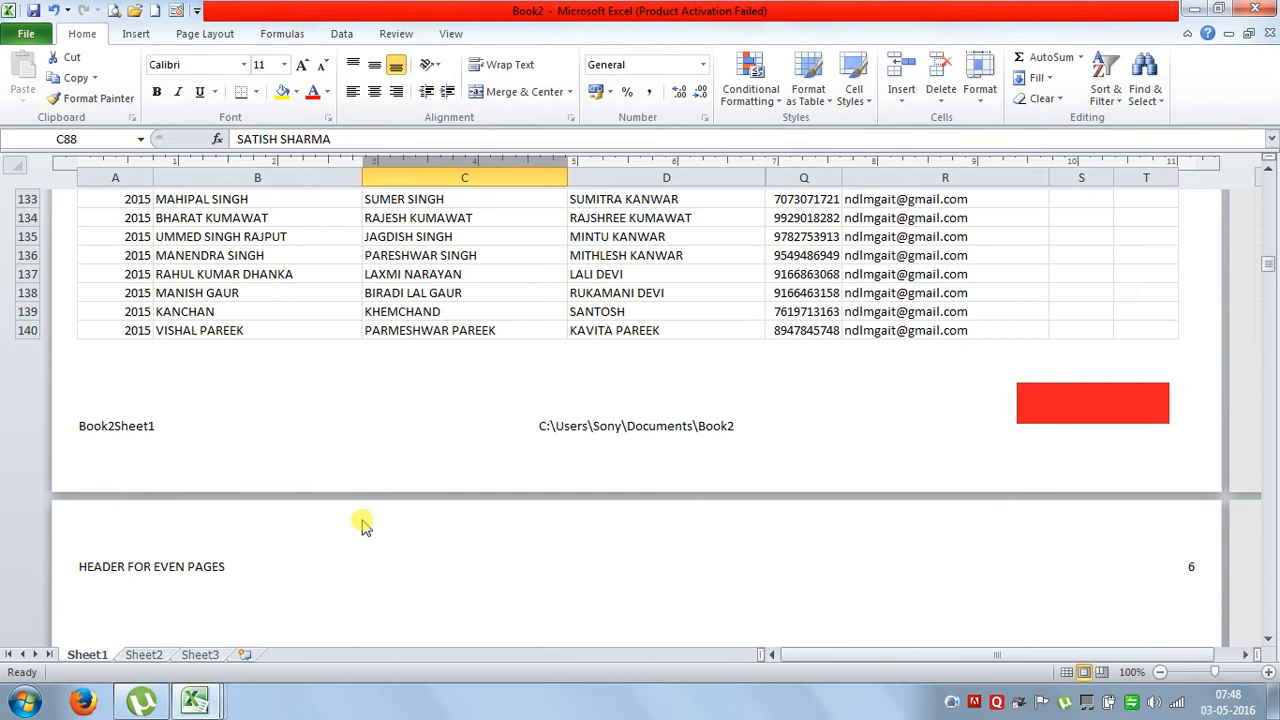
# Enable a different first page for headers and footers and go through the first-page header's sections
pyautogui.click(547, 569)
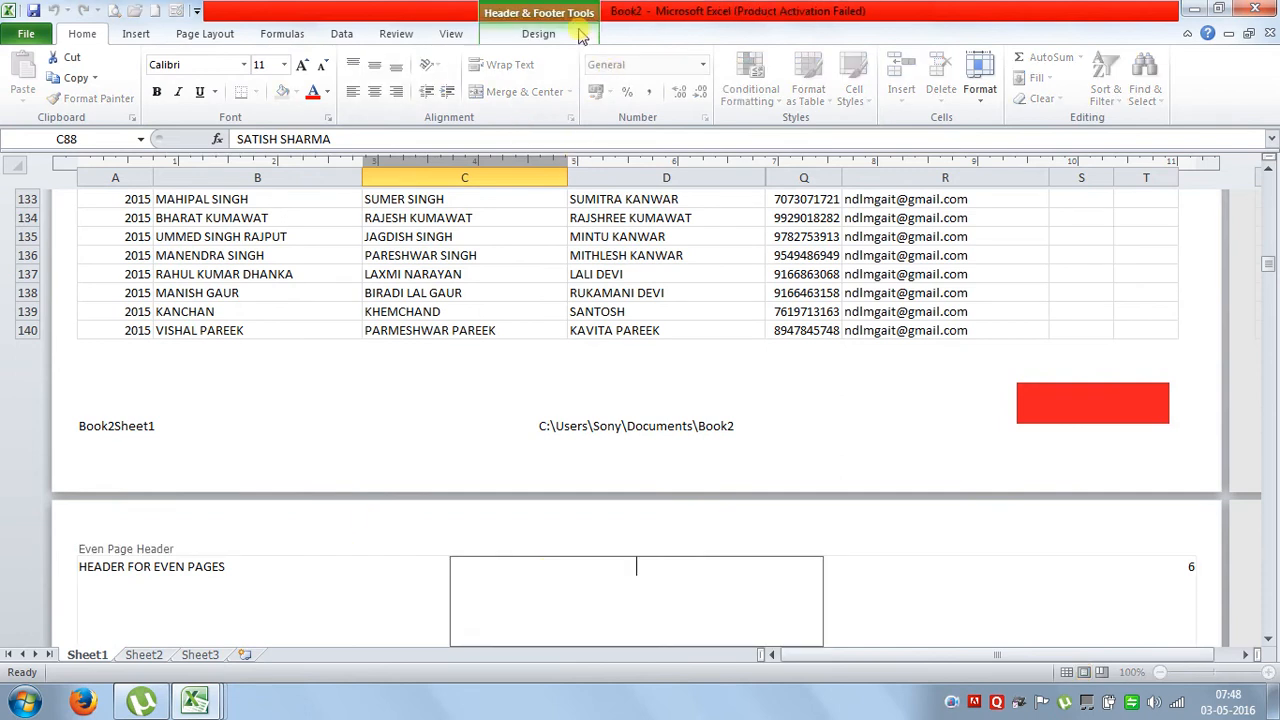
pyautogui.click(537, 35)
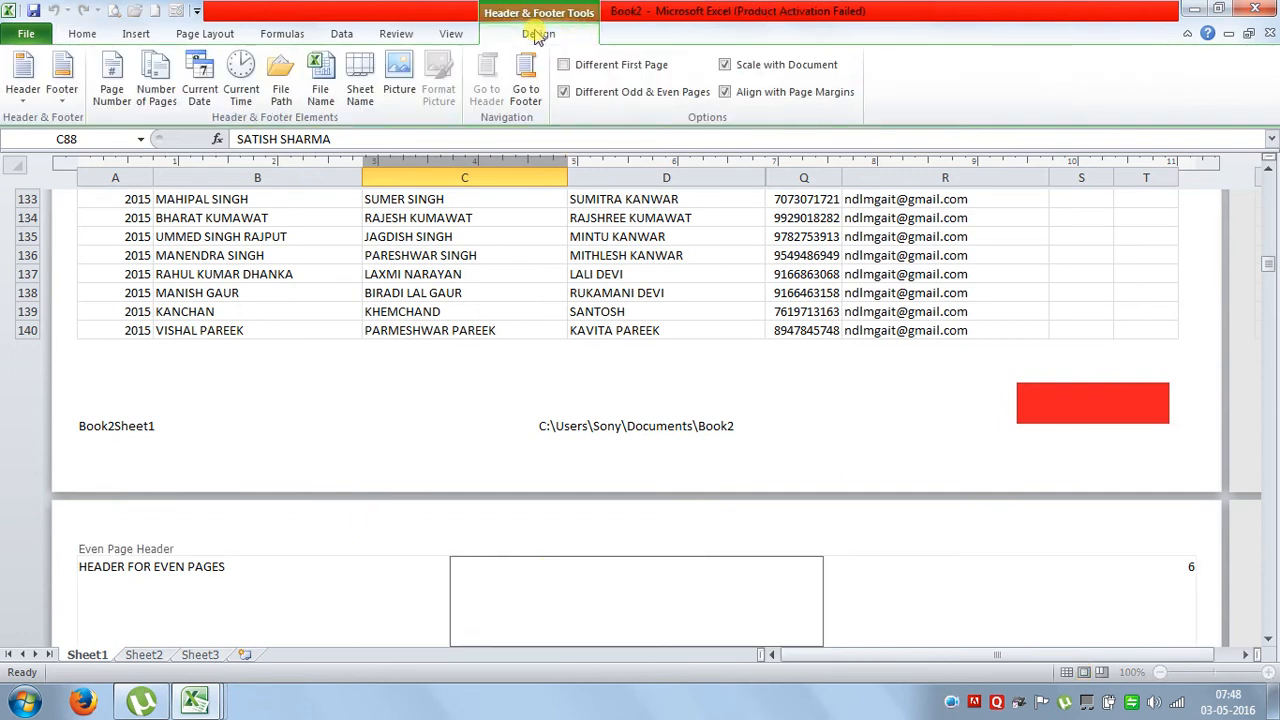
pyautogui.click(588, 76)
pyautogui.click(697, 177)
pyautogui.click(722, 234)
pyautogui.moveTo(1272, 280); pyautogui.dragTo(1269, 174)
pyautogui.click(640, 271)
pyautogui.click(385, 312)
pyautogui.click(715, 309)
pyautogui.click(887, 304)
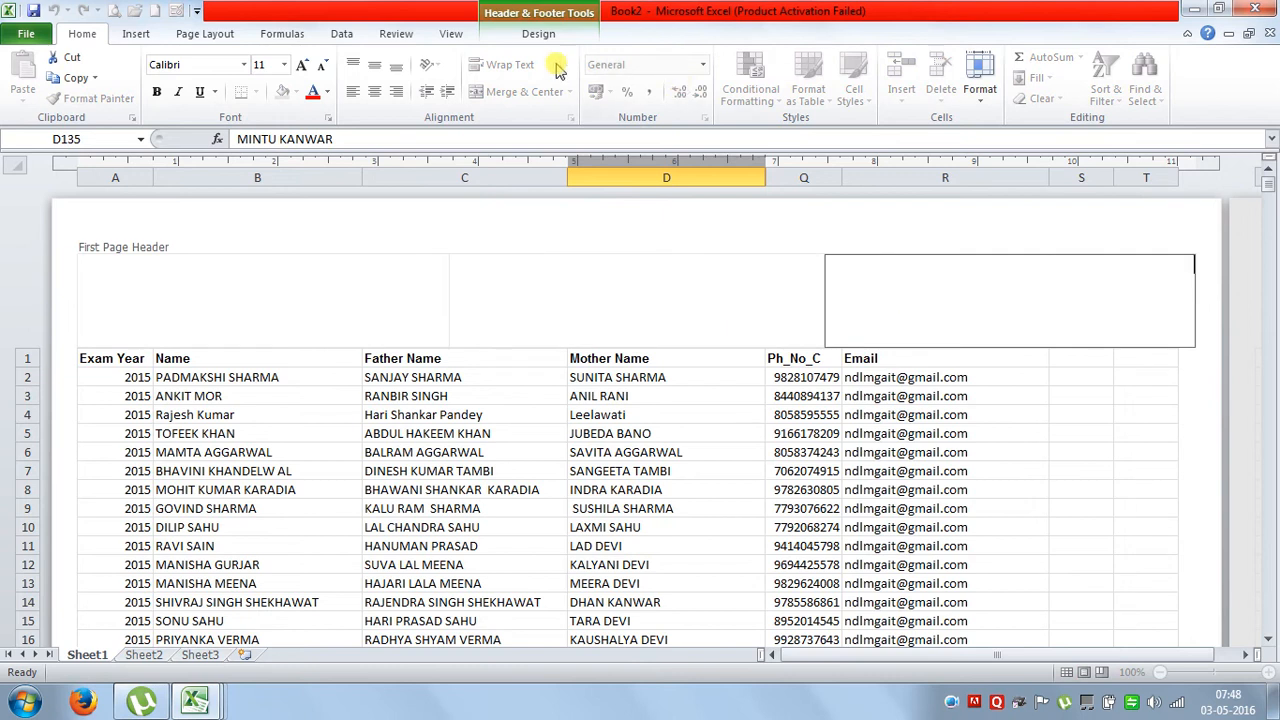
# Switch back and forth between the first-page header and footer, and look over the preset headers
pyautogui.click(545, 36)
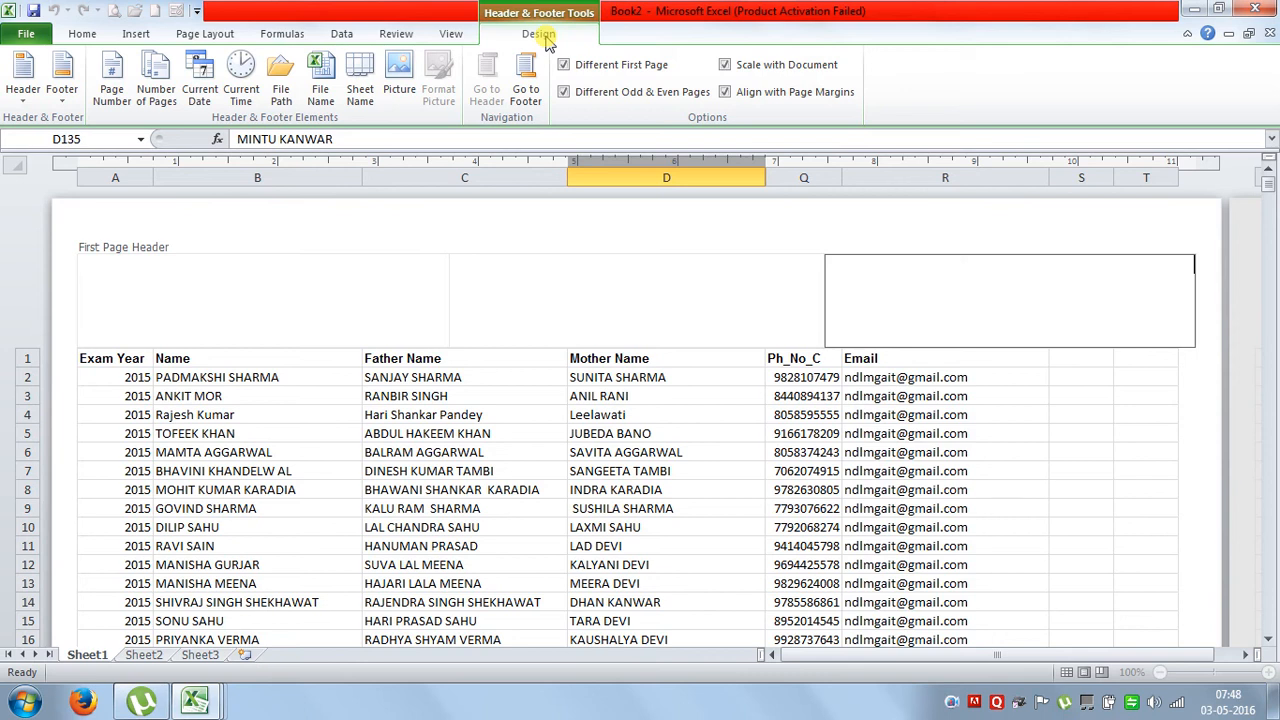
pyautogui.click(525, 80)
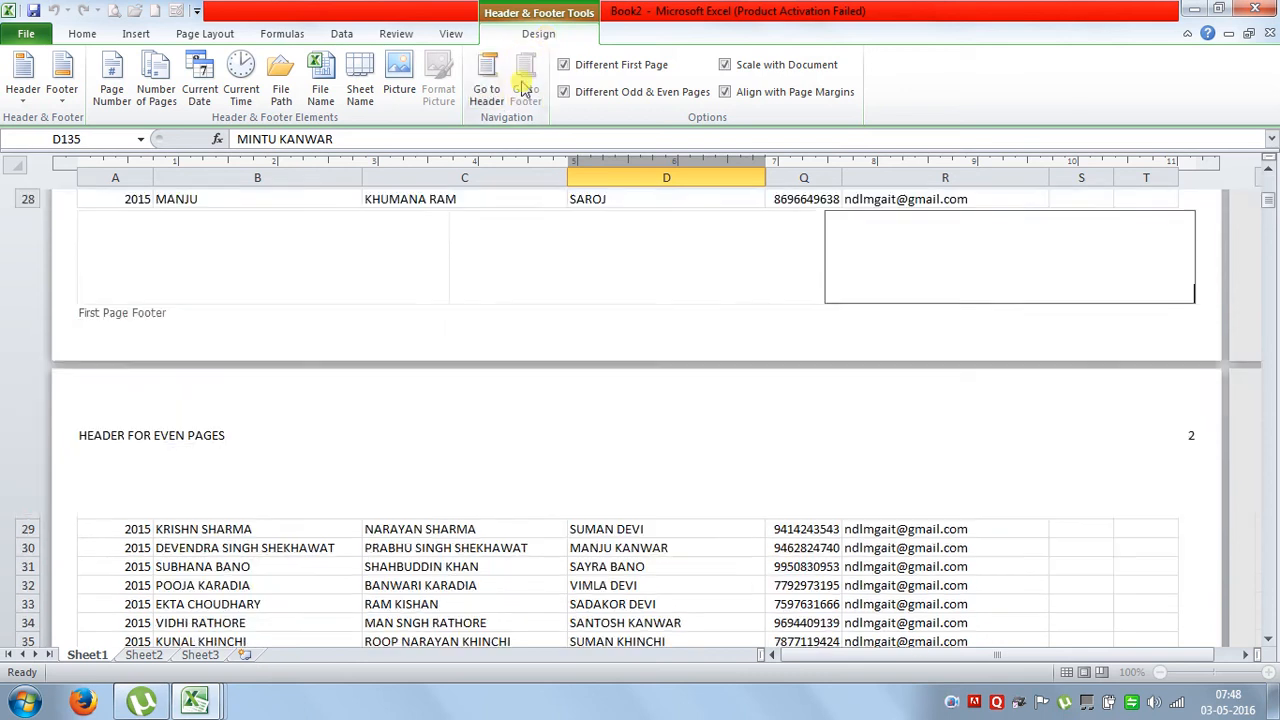
pyautogui.click(486, 80)
pyautogui.click(525, 85)
pyautogui.click(492, 88)
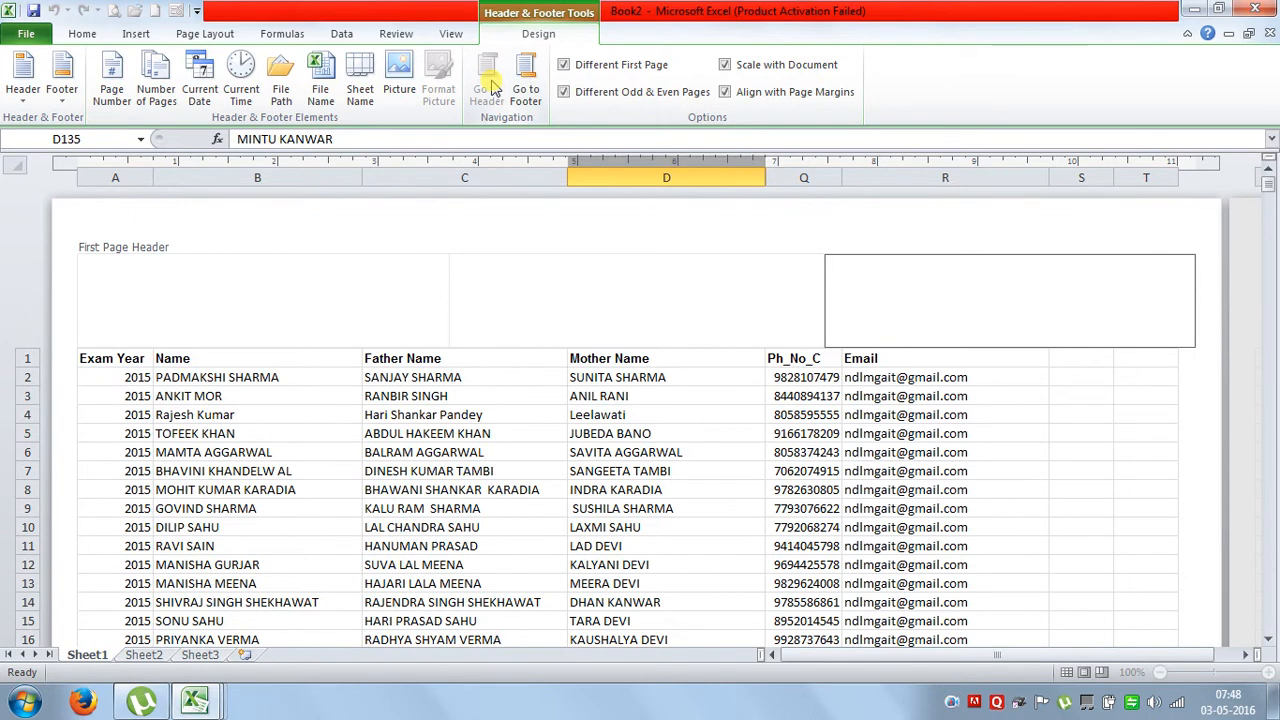
pyautogui.click(525, 85)
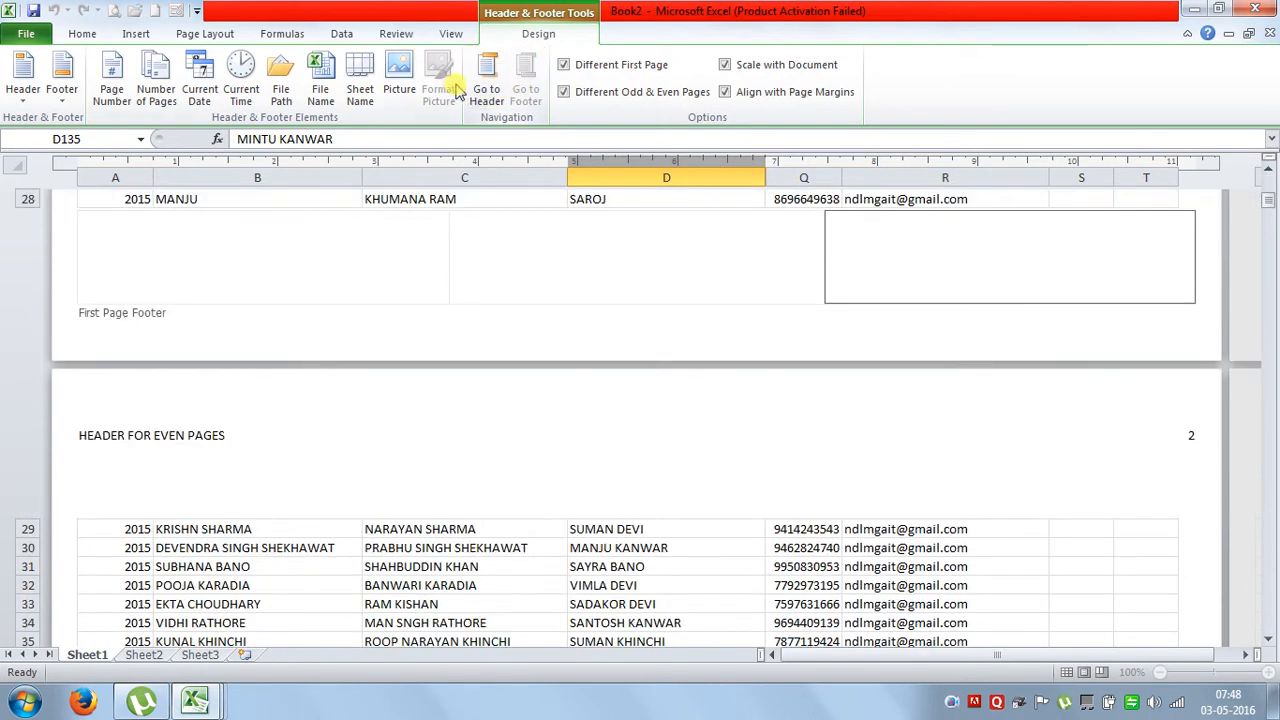
pyautogui.click(28, 90)
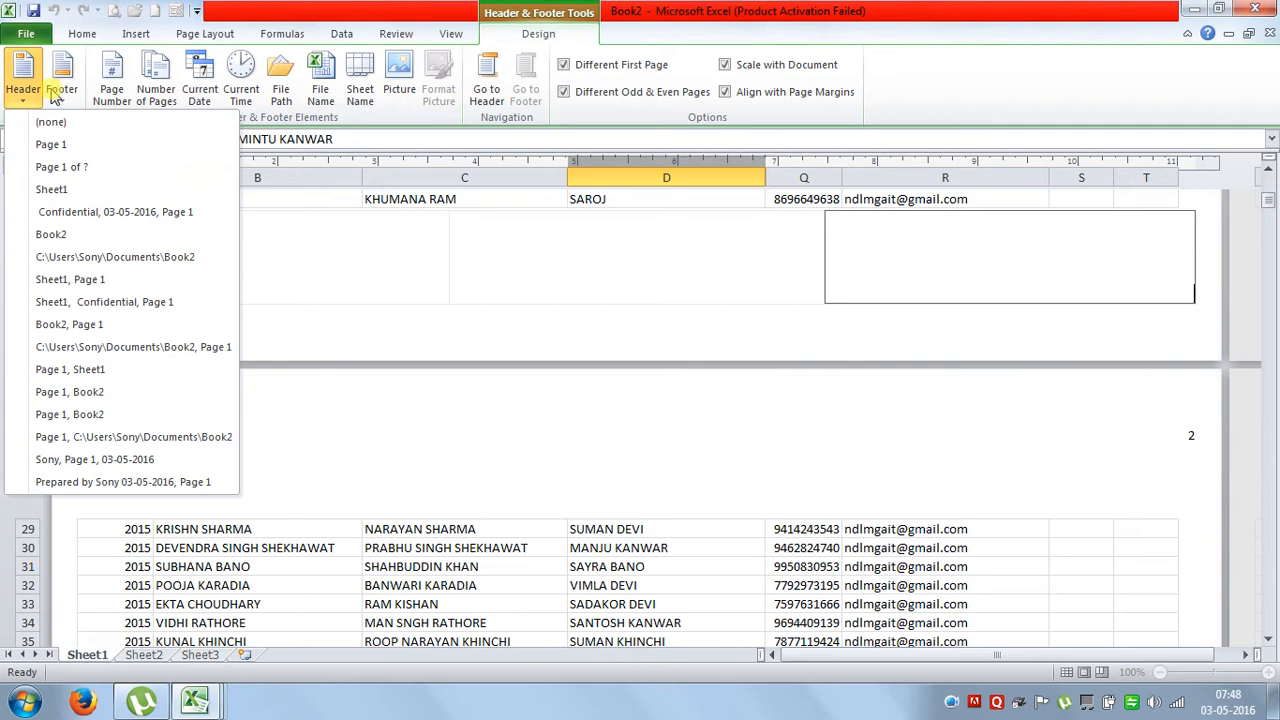
pyautogui.click(134, 33)
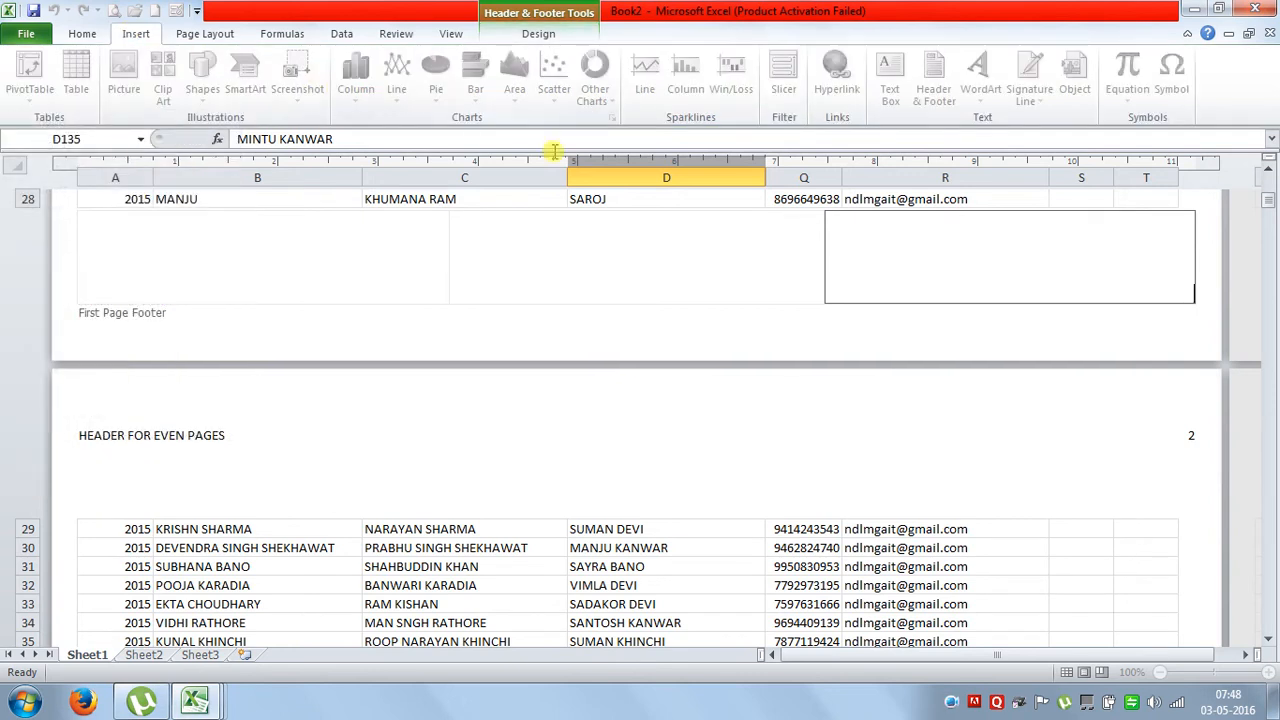
pyautogui.click(566, 530)
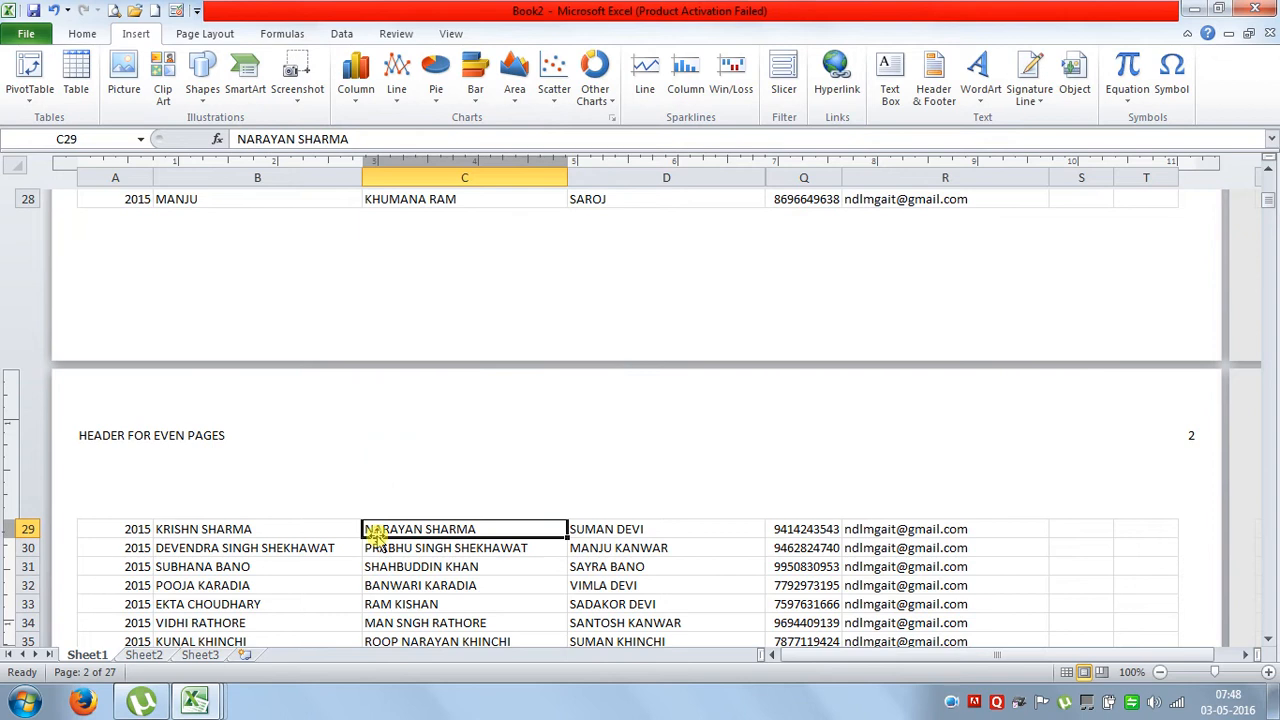
pyautogui.click(427, 586)
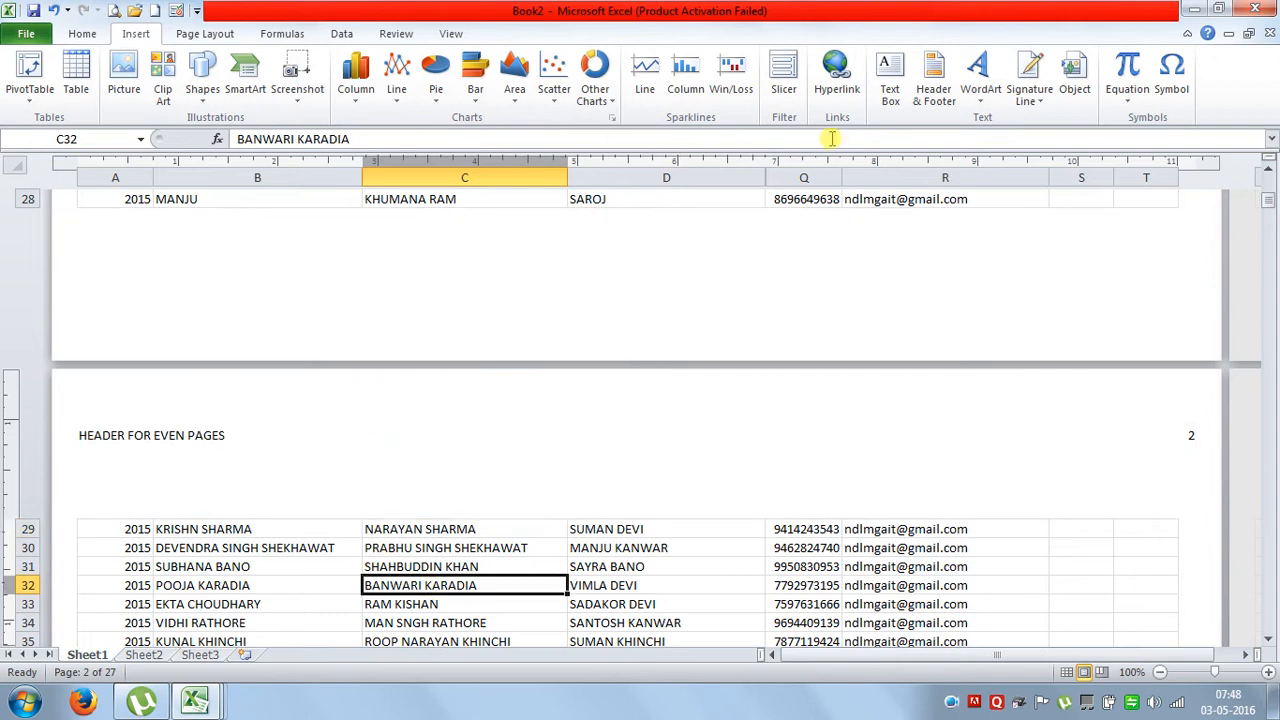
# Clear the left section of the even-page header and apply the preset header "Page 1 of ?"
pyautogui.click(933, 85)
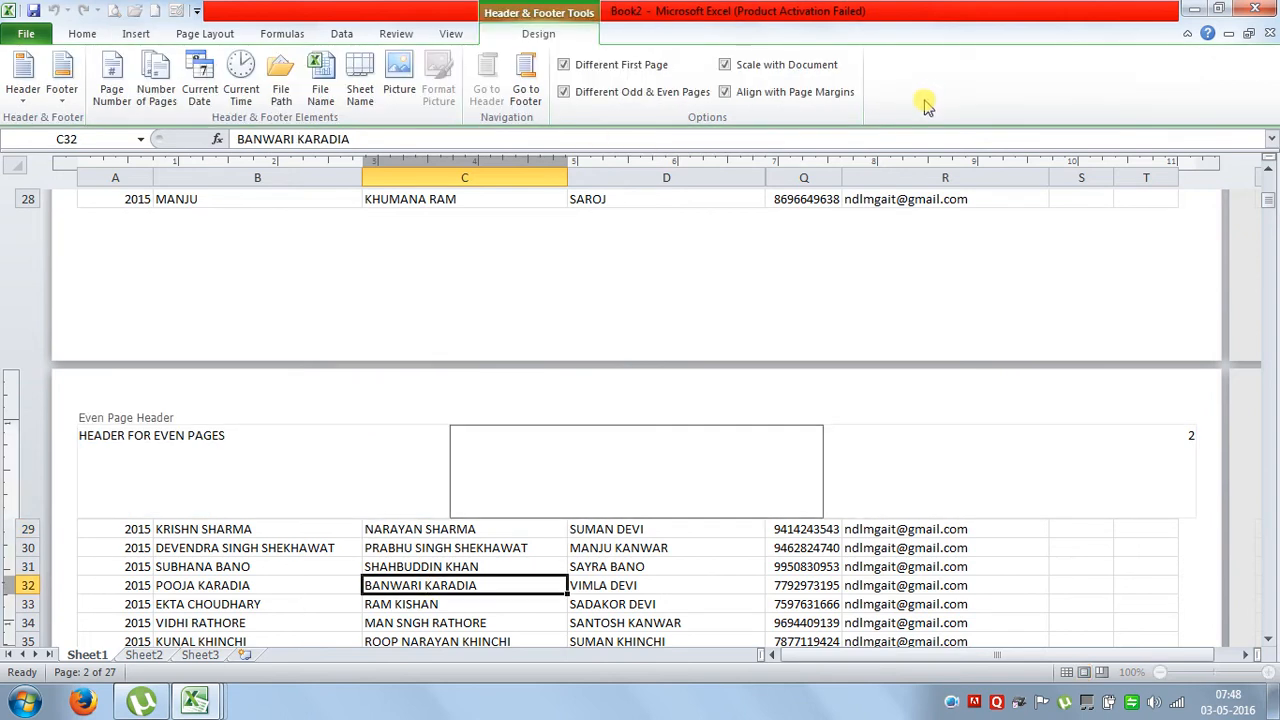
pyautogui.click(278, 433)
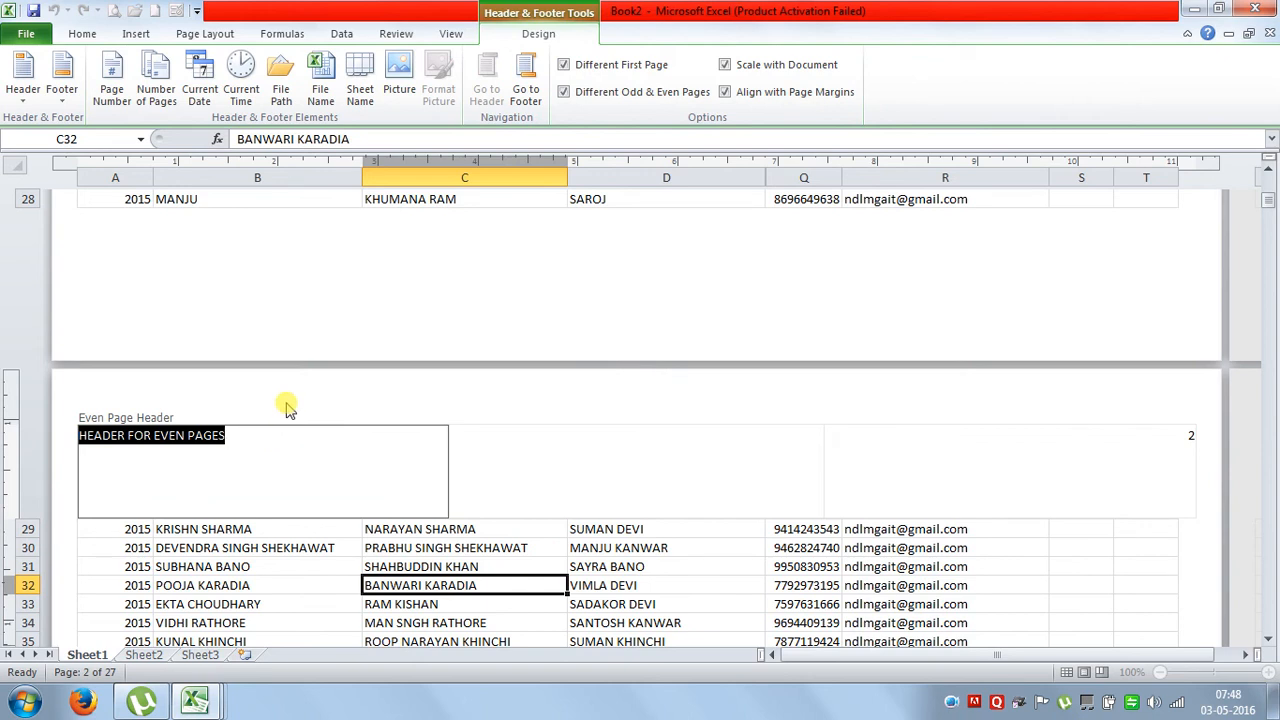
pyautogui.press('Delete')
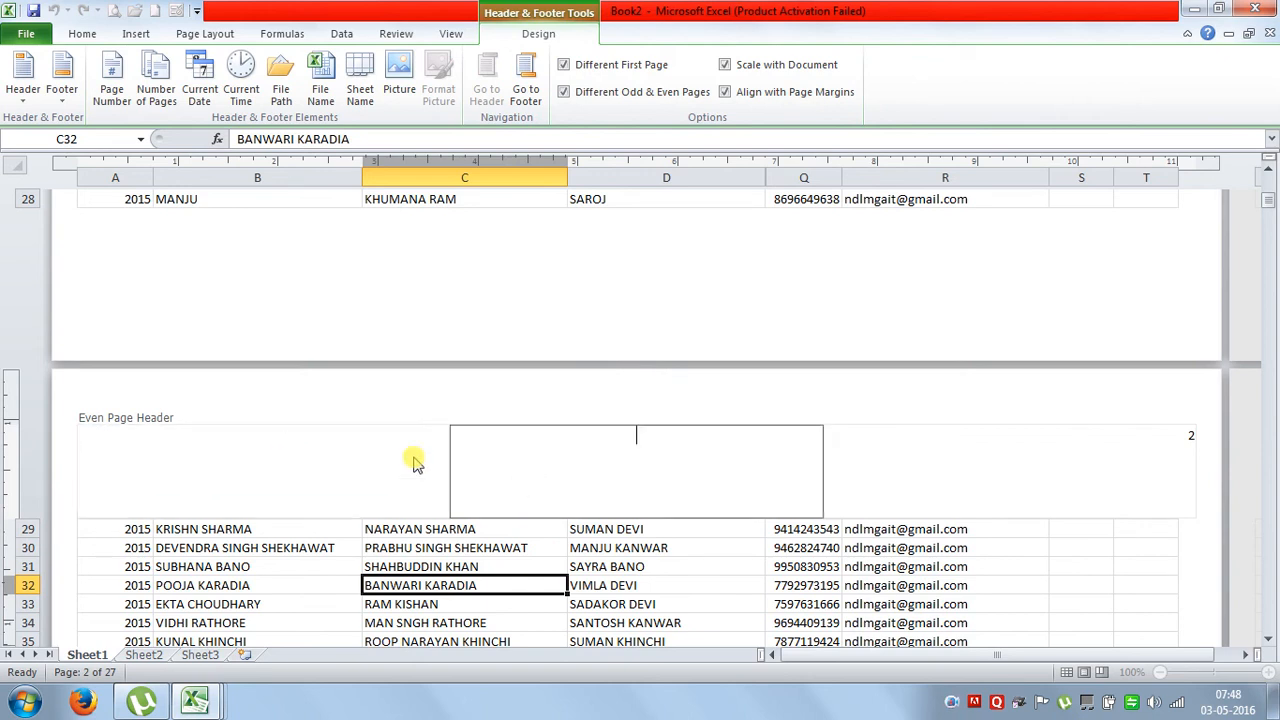
pyautogui.click(22, 100)
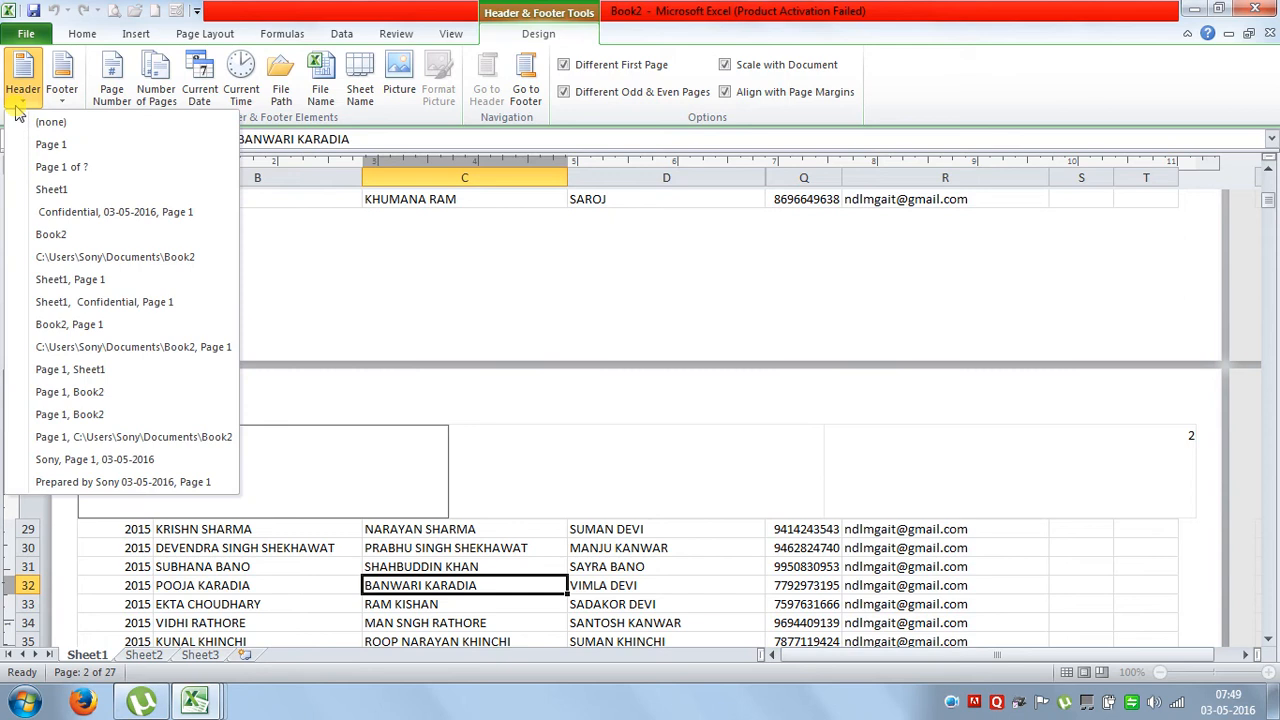
pyautogui.click(53, 167)
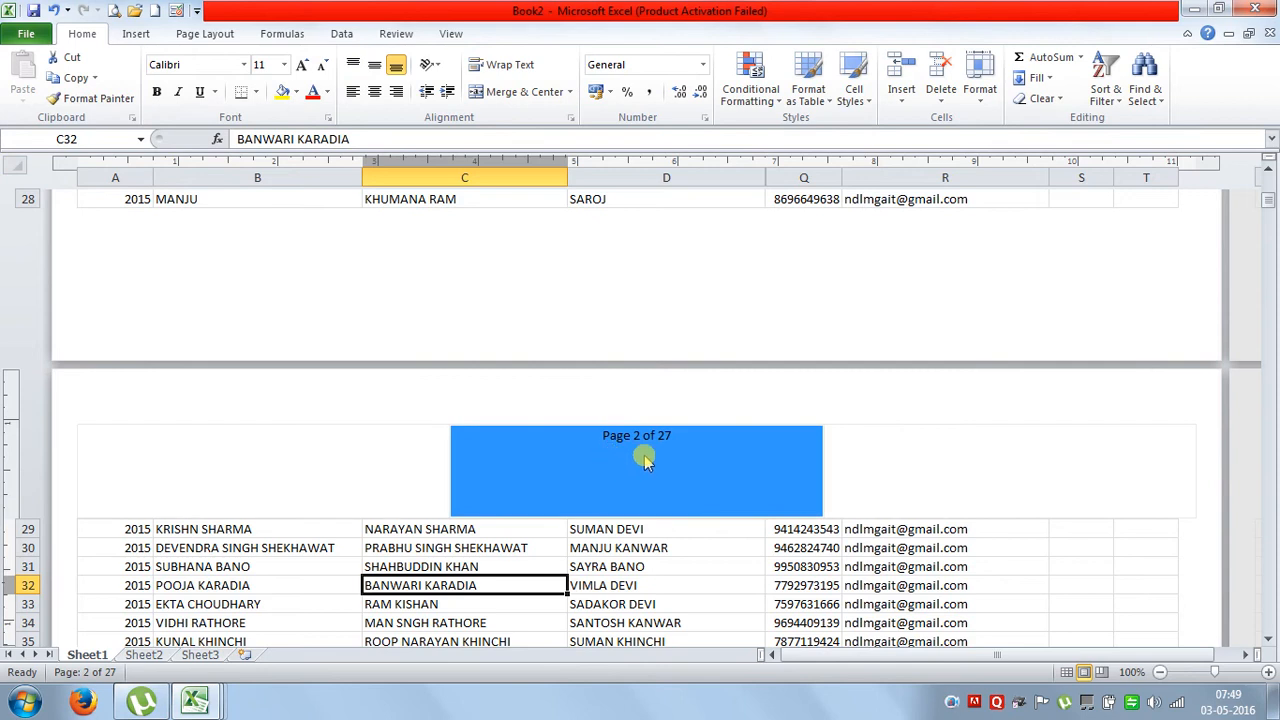
# Review the preset headers again from the even-page header's right section, then leave header editing
pyautogui.click(929, 458)
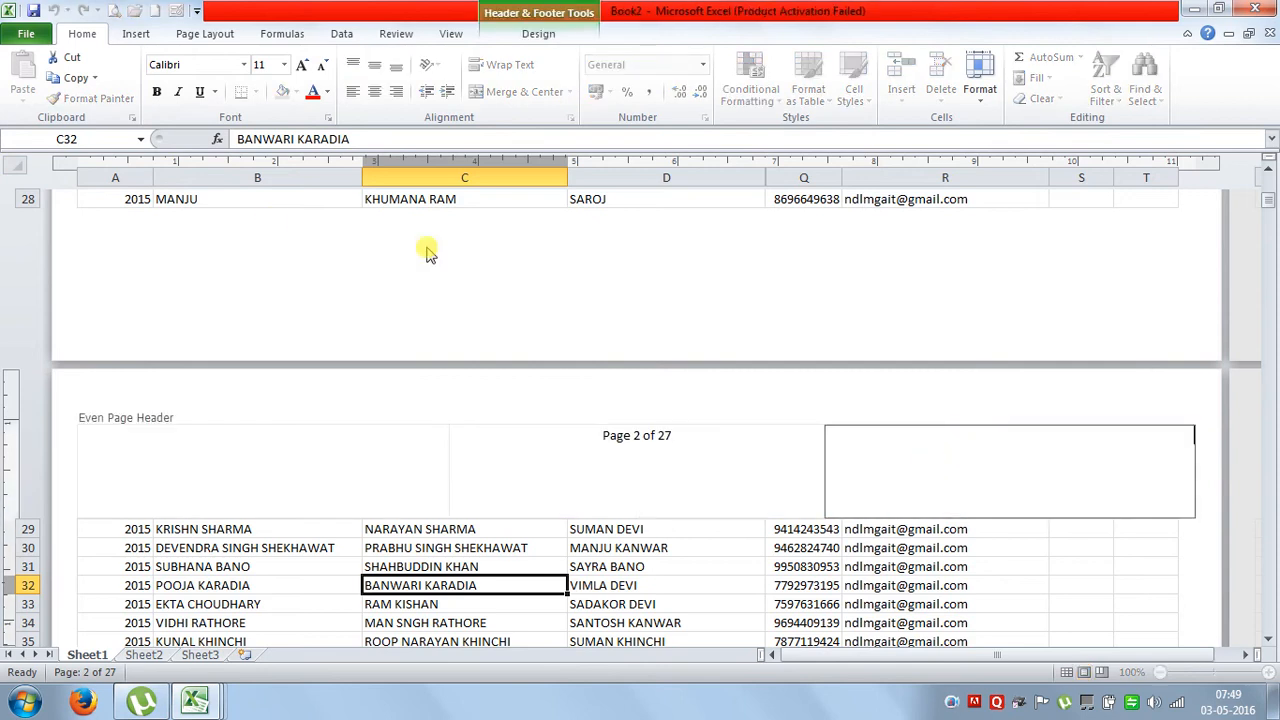
pyautogui.click(509, 36)
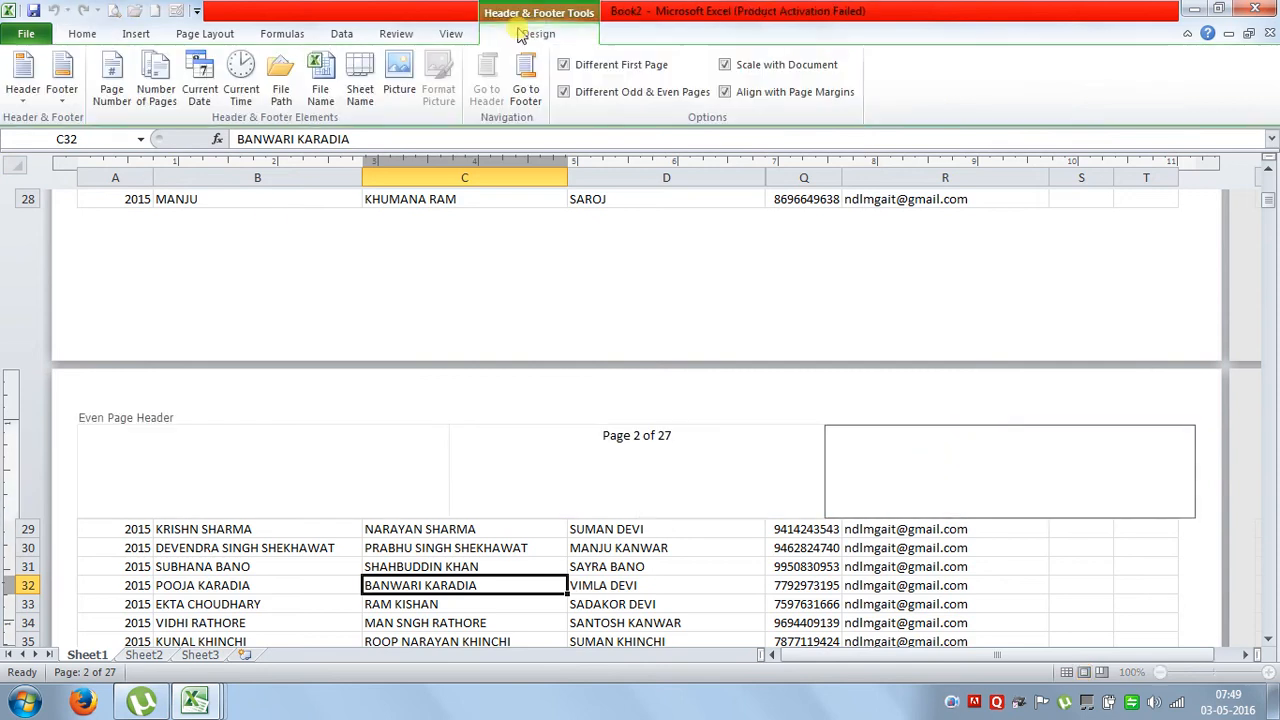
pyautogui.click(27, 104)
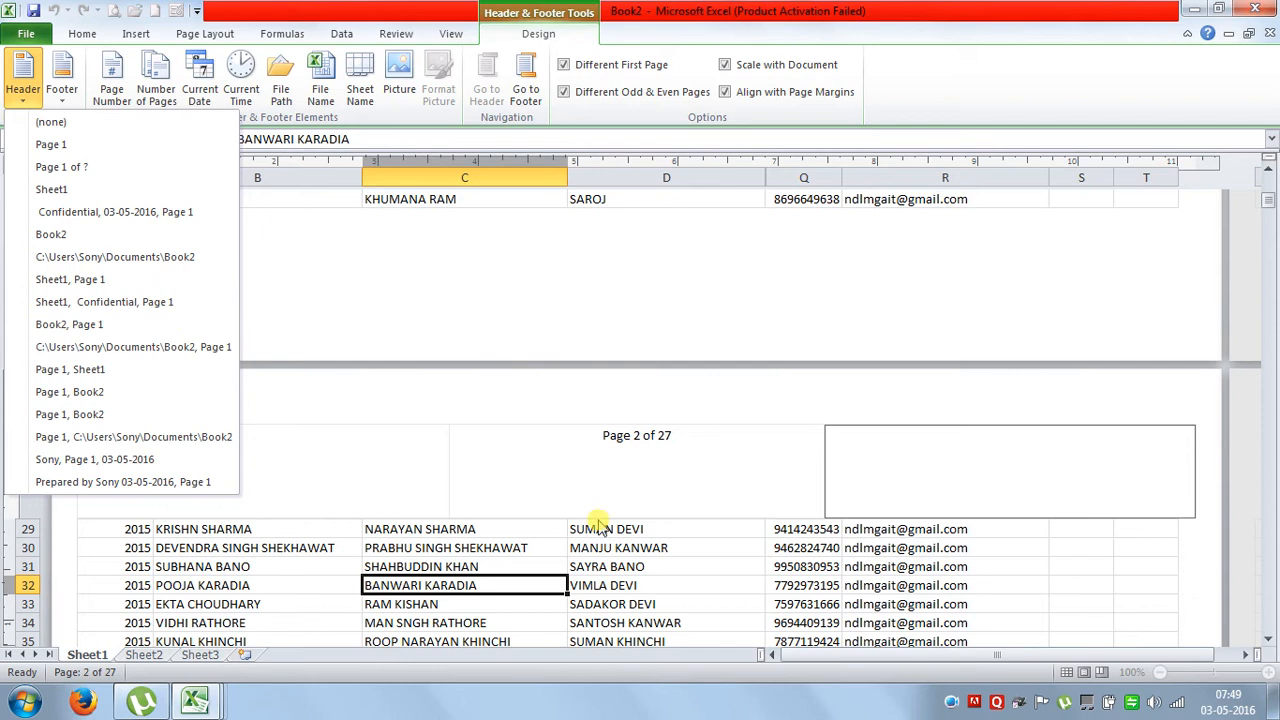
pyautogui.click(620, 566)
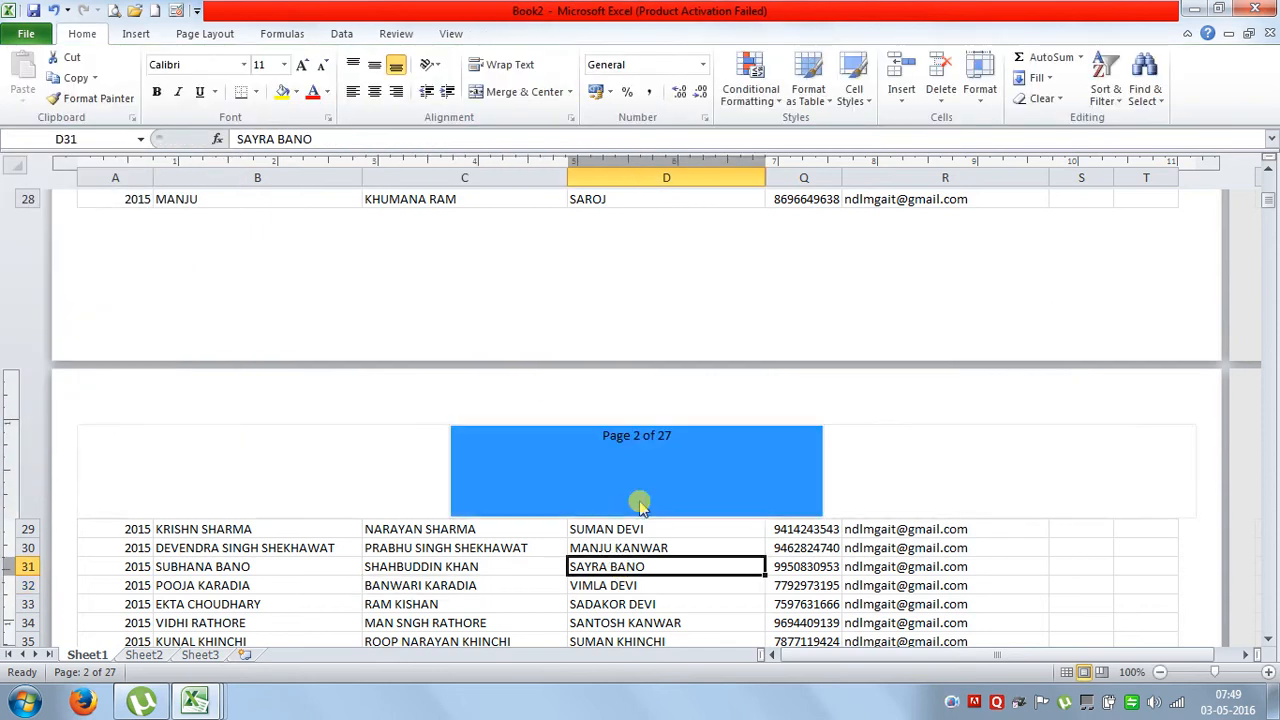
# Compare the sheet in Normal, Page Layout and Page Break Preview views, ending in Normal view
pyautogui.click(1067, 673)
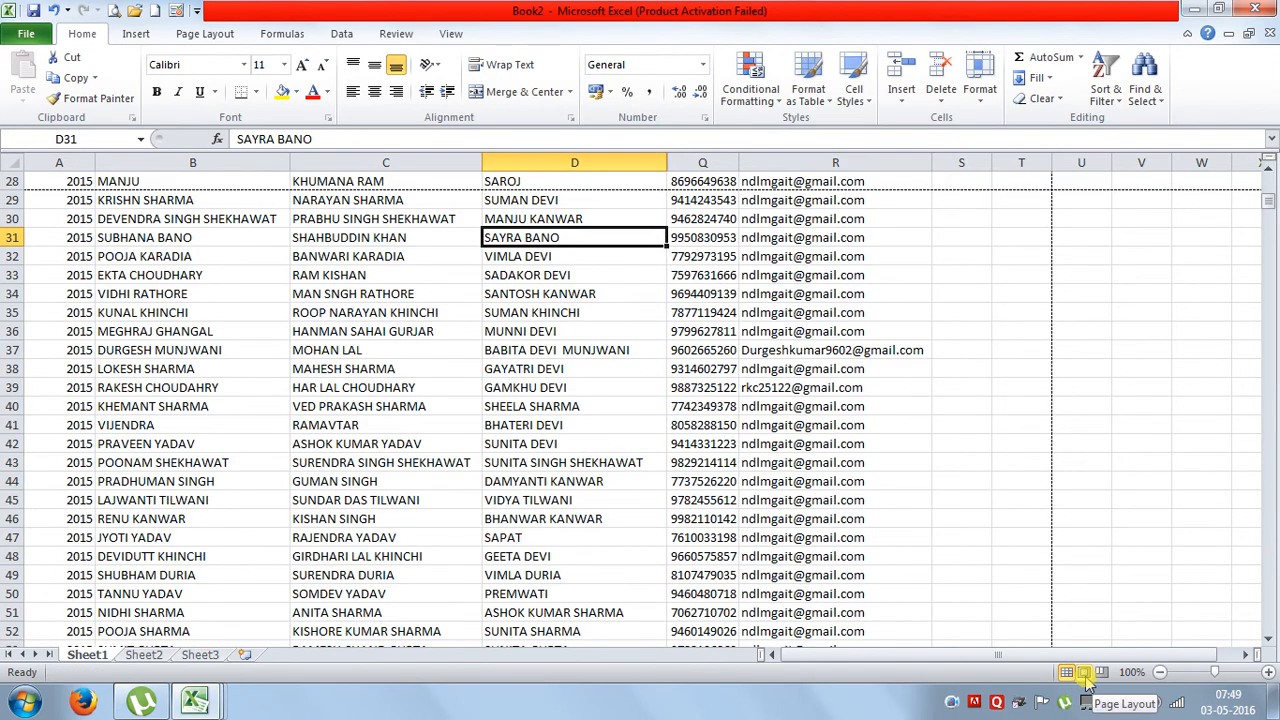
pyautogui.click(1084, 674)
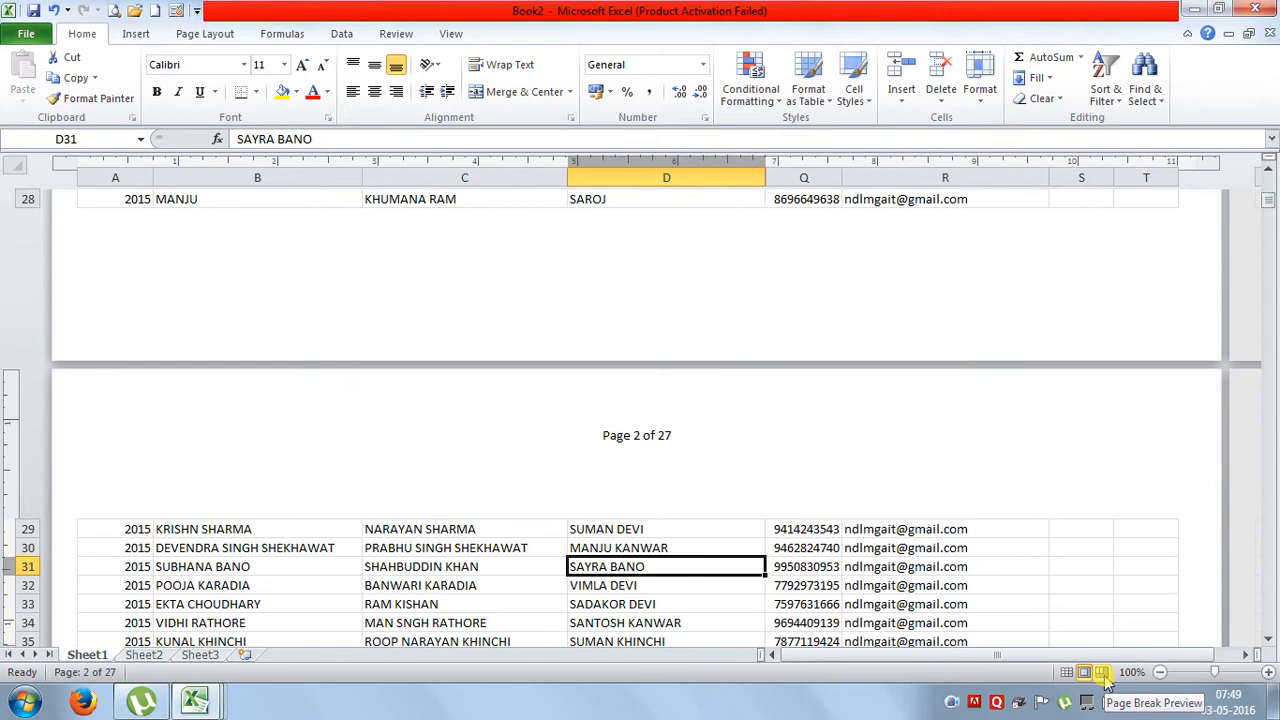
pyautogui.click(1104, 674)
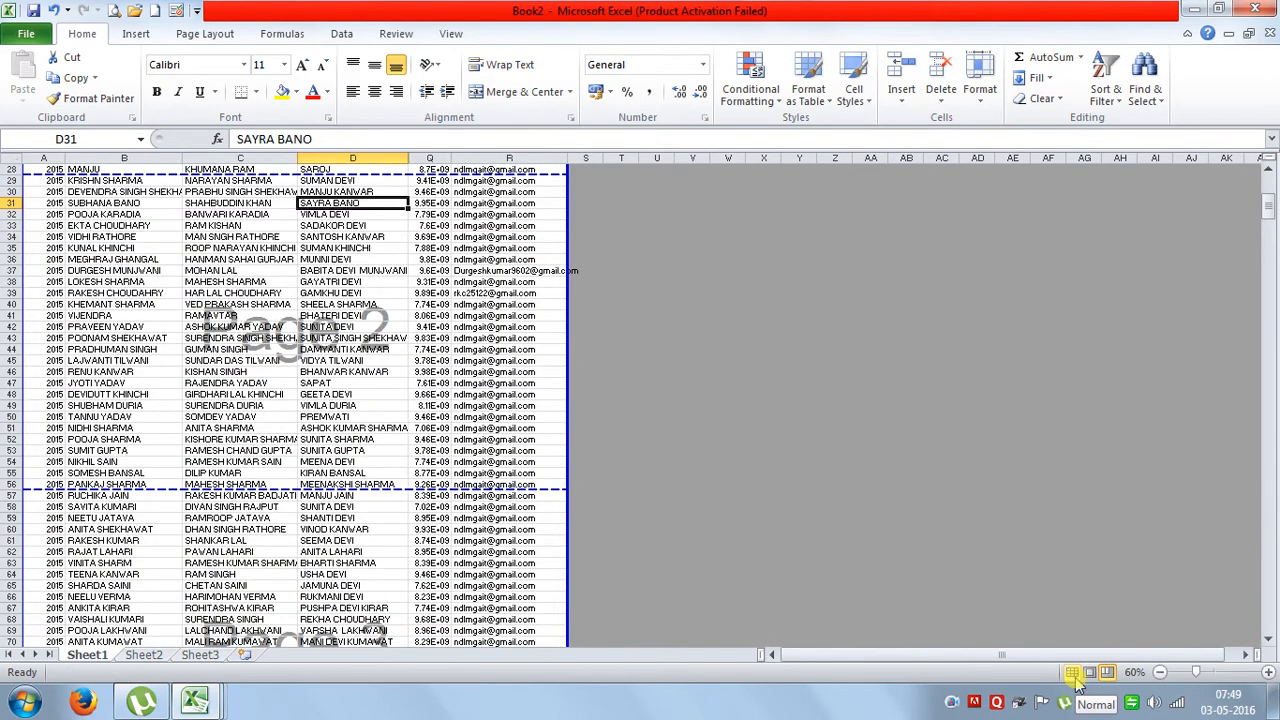
pyautogui.click(1073, 673)
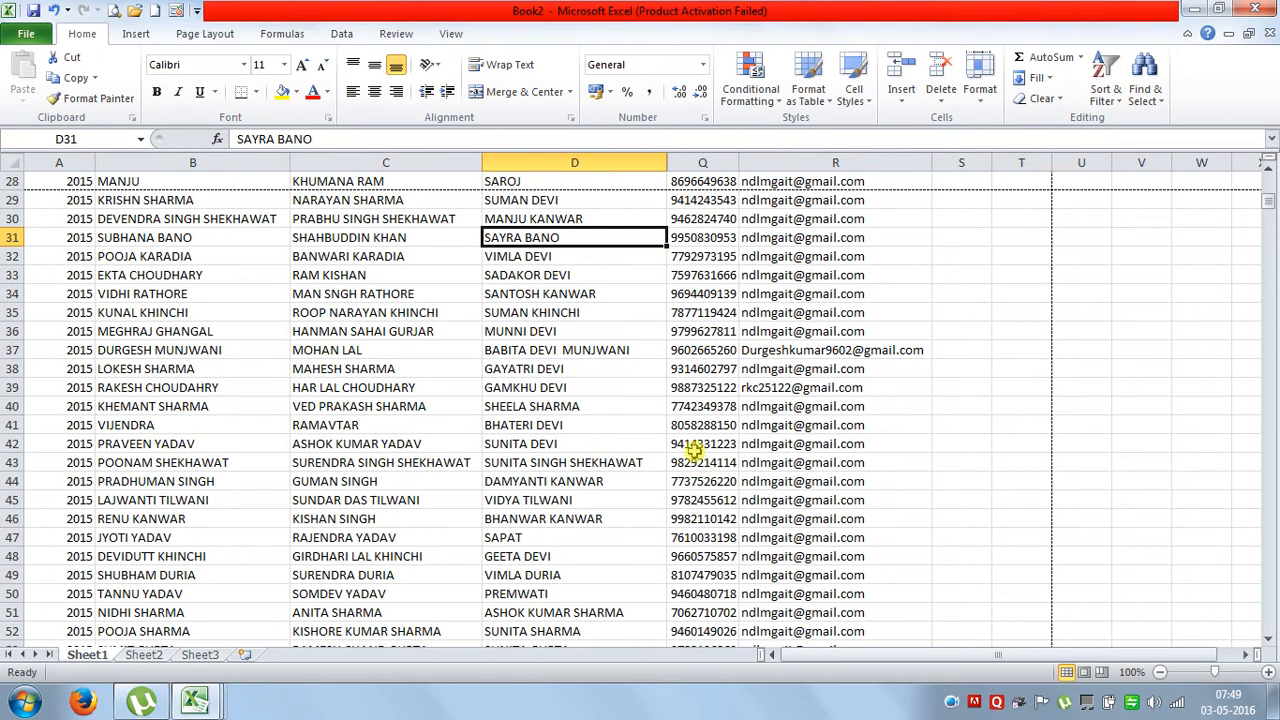
# Review the margins and header/footer page setup, including the three sections of the custom first-page header, and close the dialogs
pyautogui.click(140, 34)
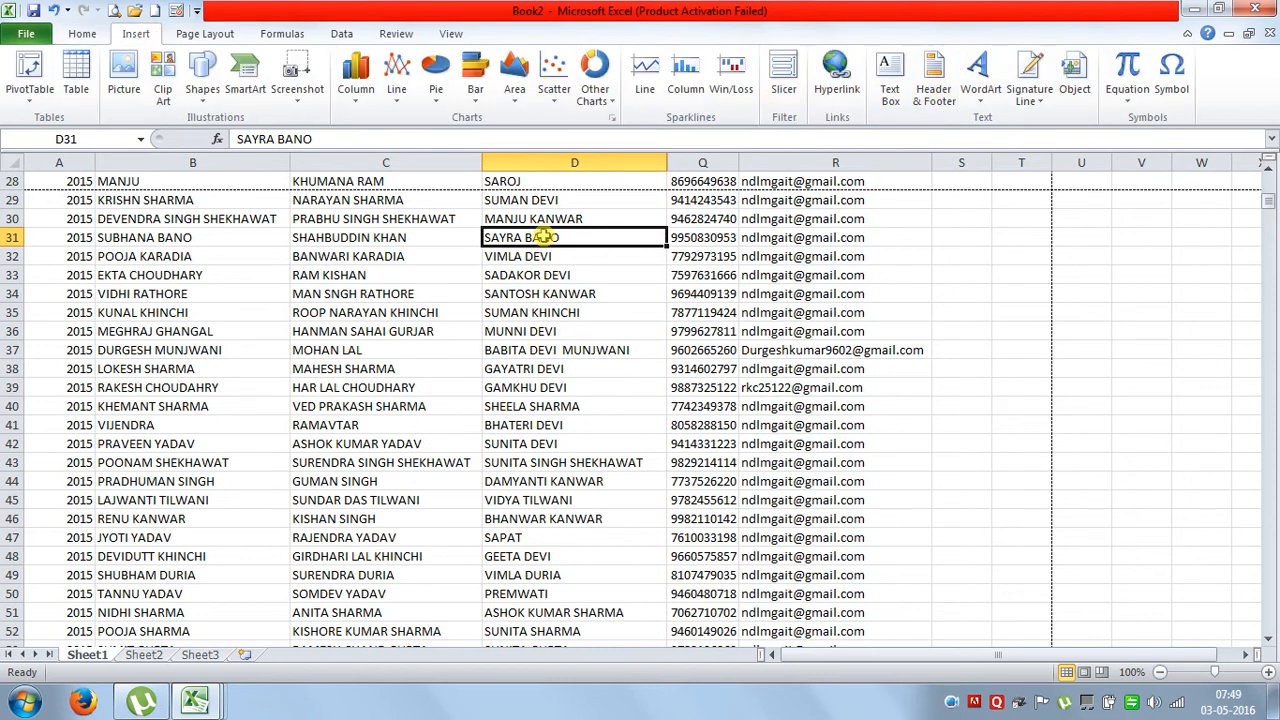
pyautogui.click(202, 34)
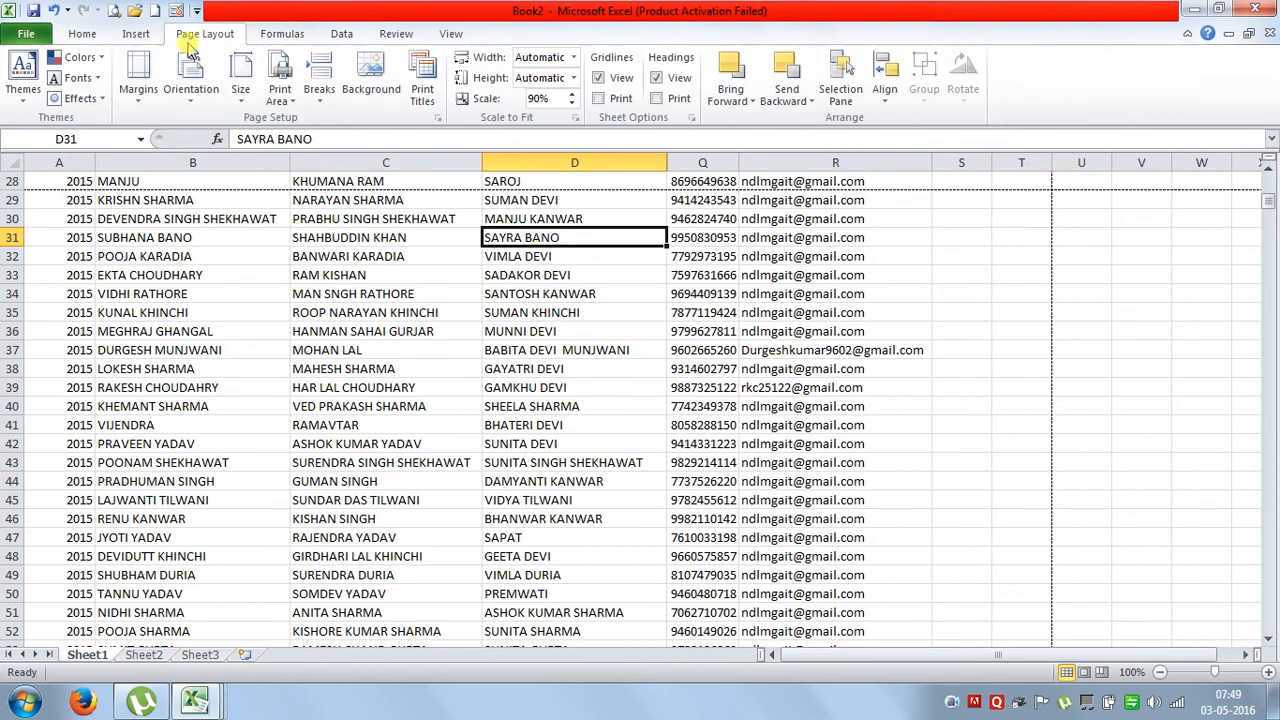
pyautogui.click(140, 104)
pyautogui.click(182, 390)
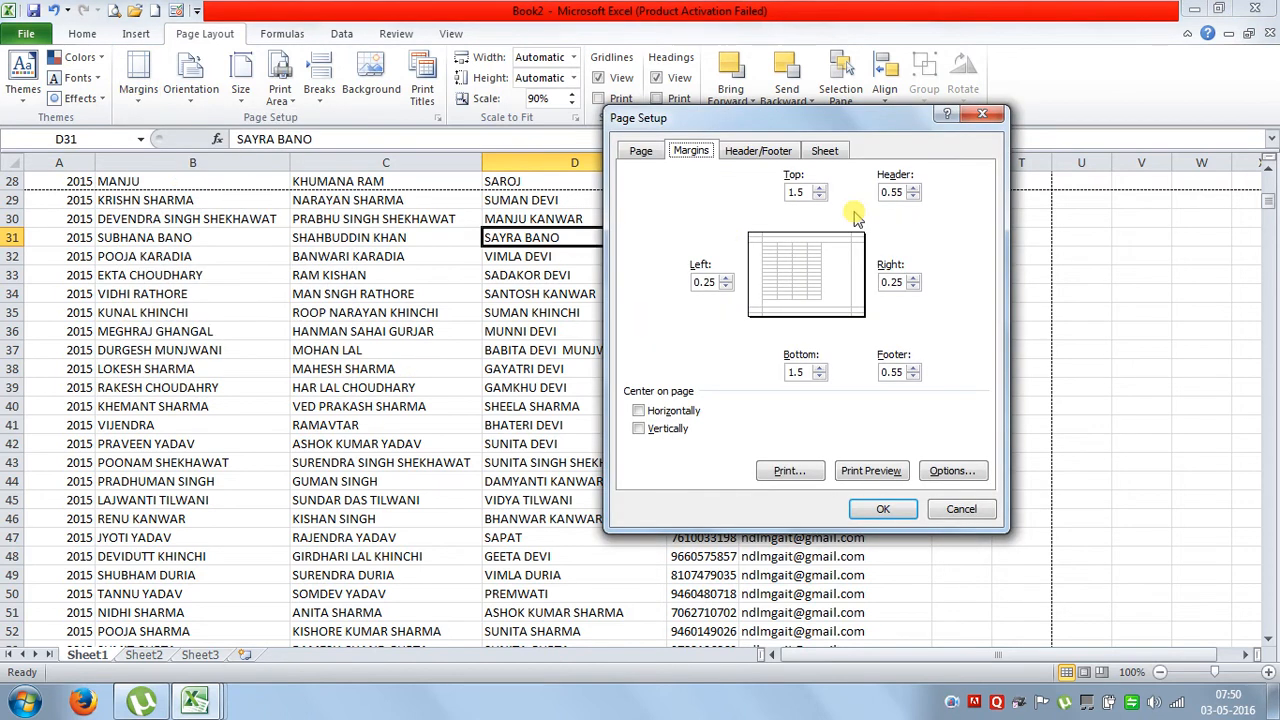
pyautogui.click(751, 156)
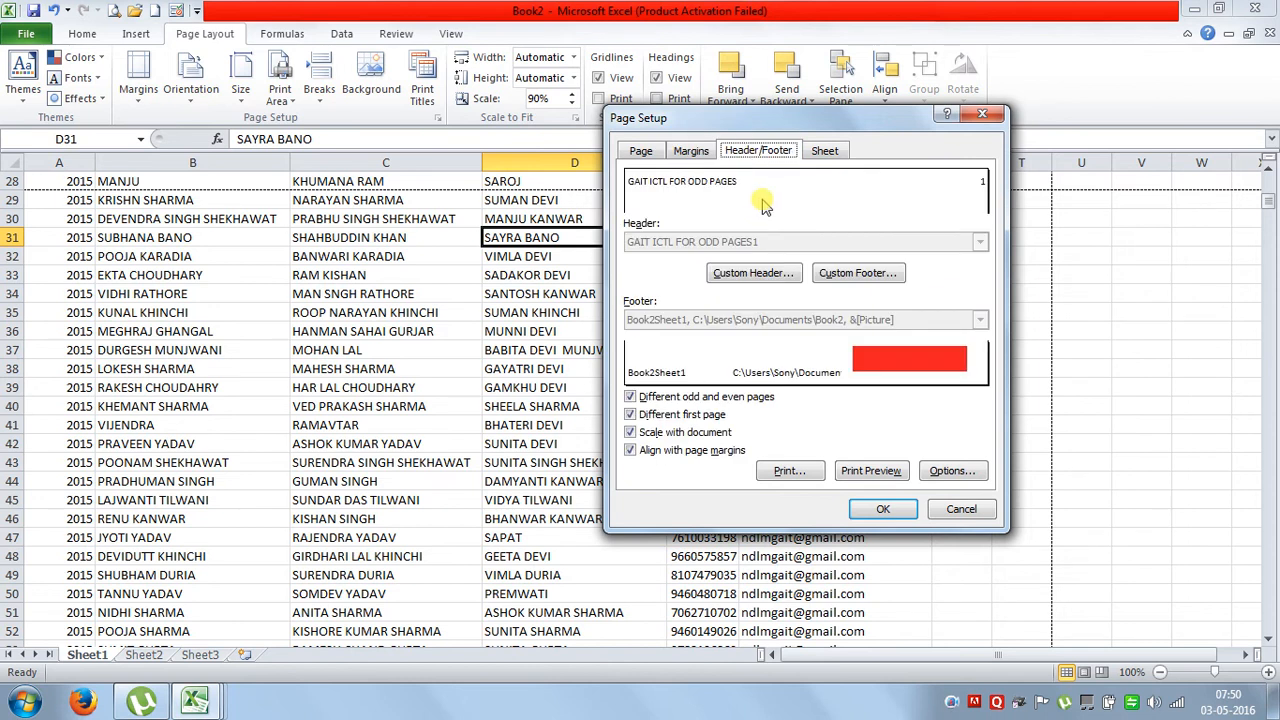
pyautogui.click(761, 281)
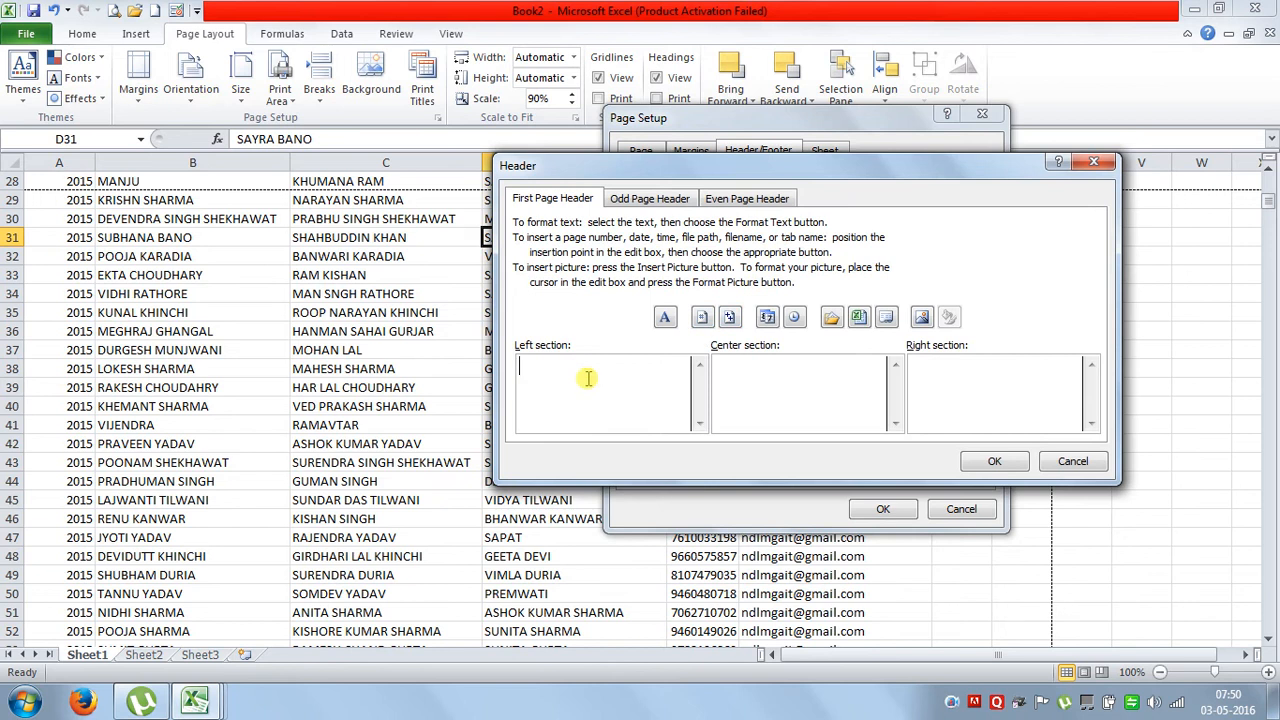
pyautogui.click(771, 400)
pyautogui.click(981, 398)
pyautogui.click(992, 462)
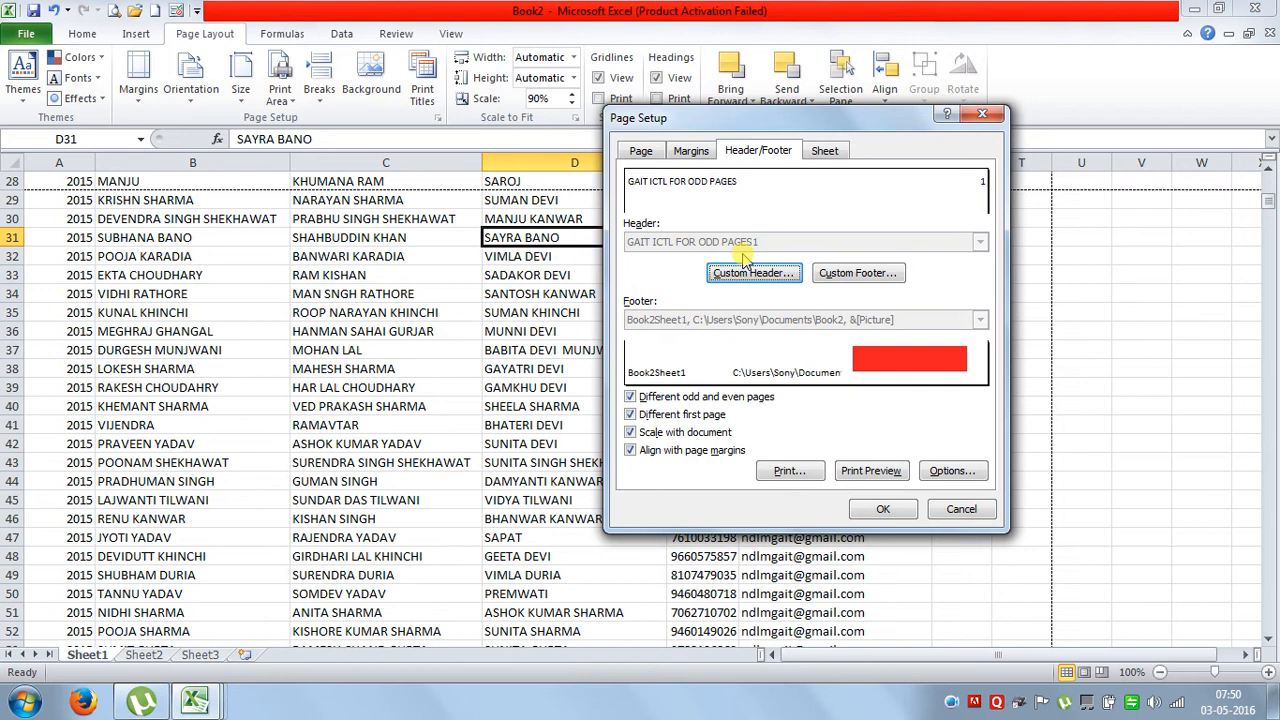
pyautogui.click(882, 509)
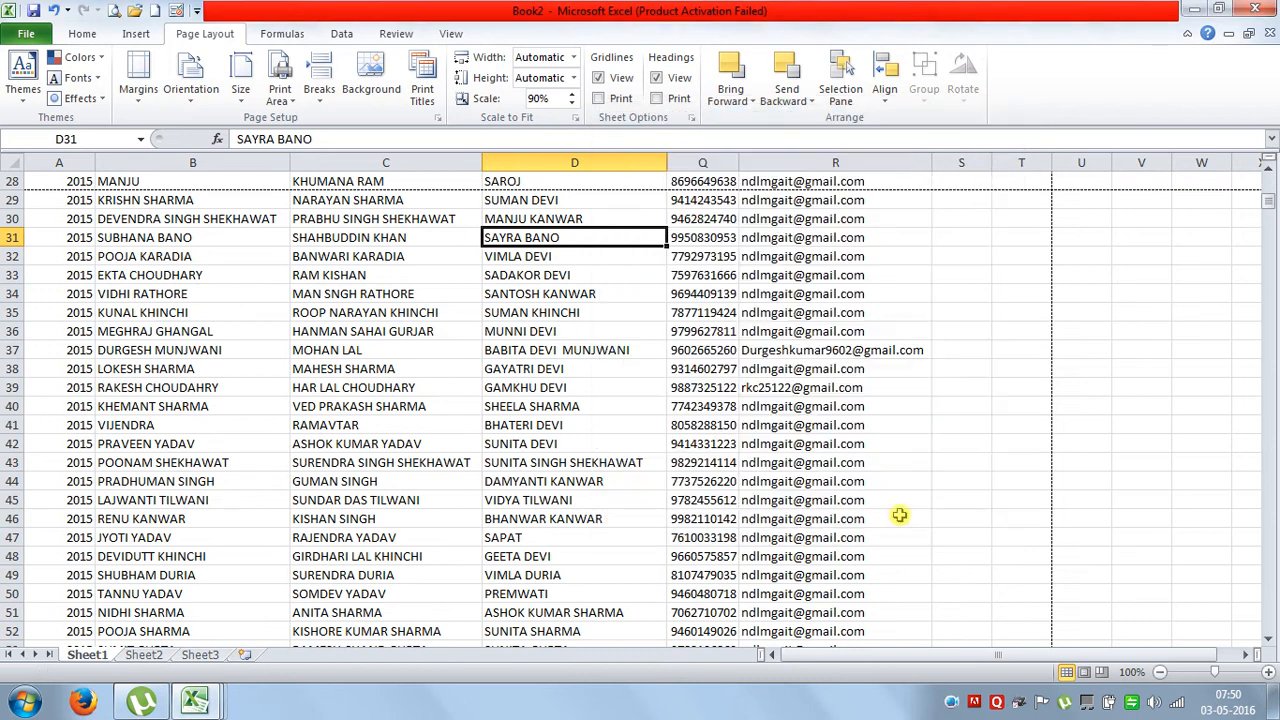
# Clear the page-number text from the even-page header's center section and leave header editing
pyautogui.click(136, 34)
pyautogui.click(935, 82)
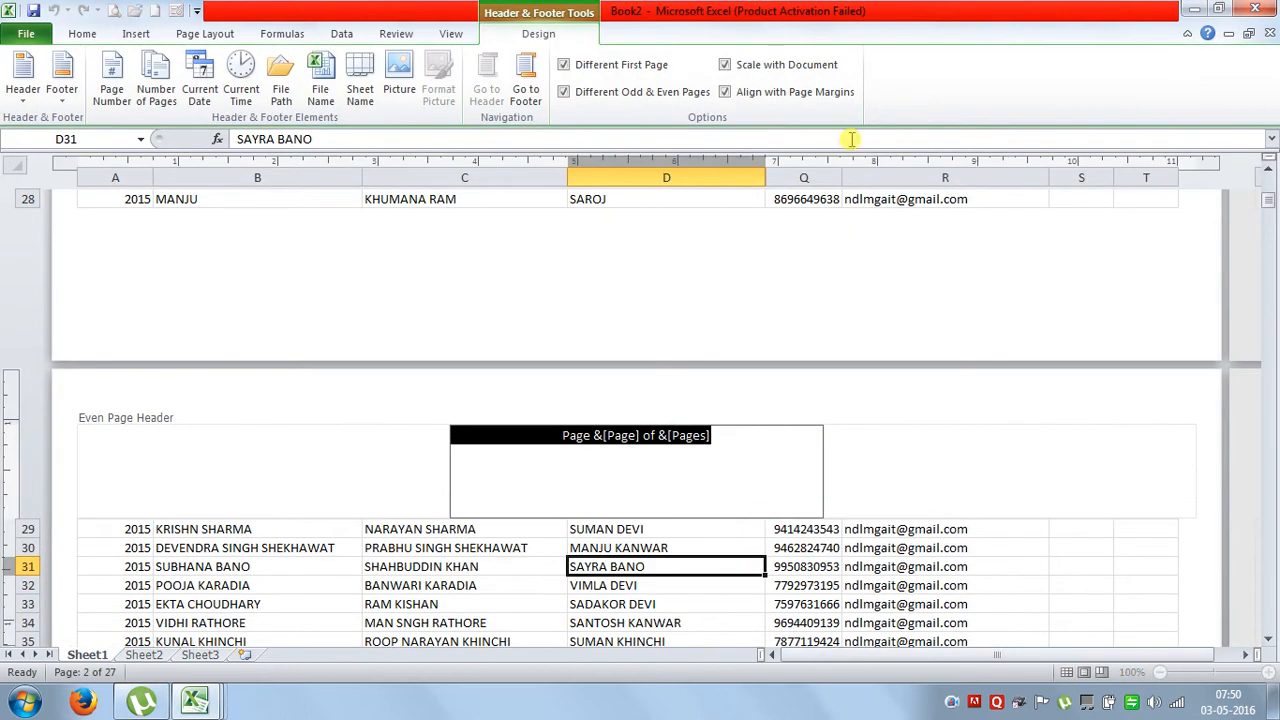
pyautogui.press('Delete')
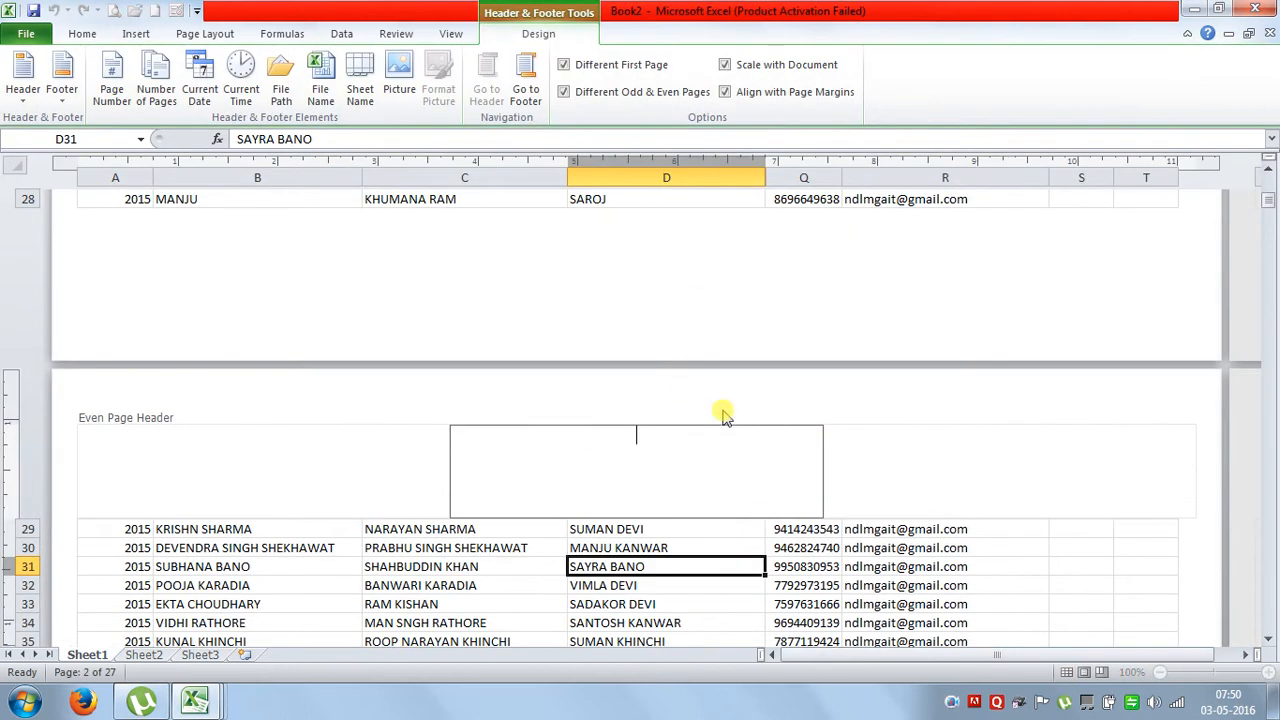
pyautogui.click(675, 562)
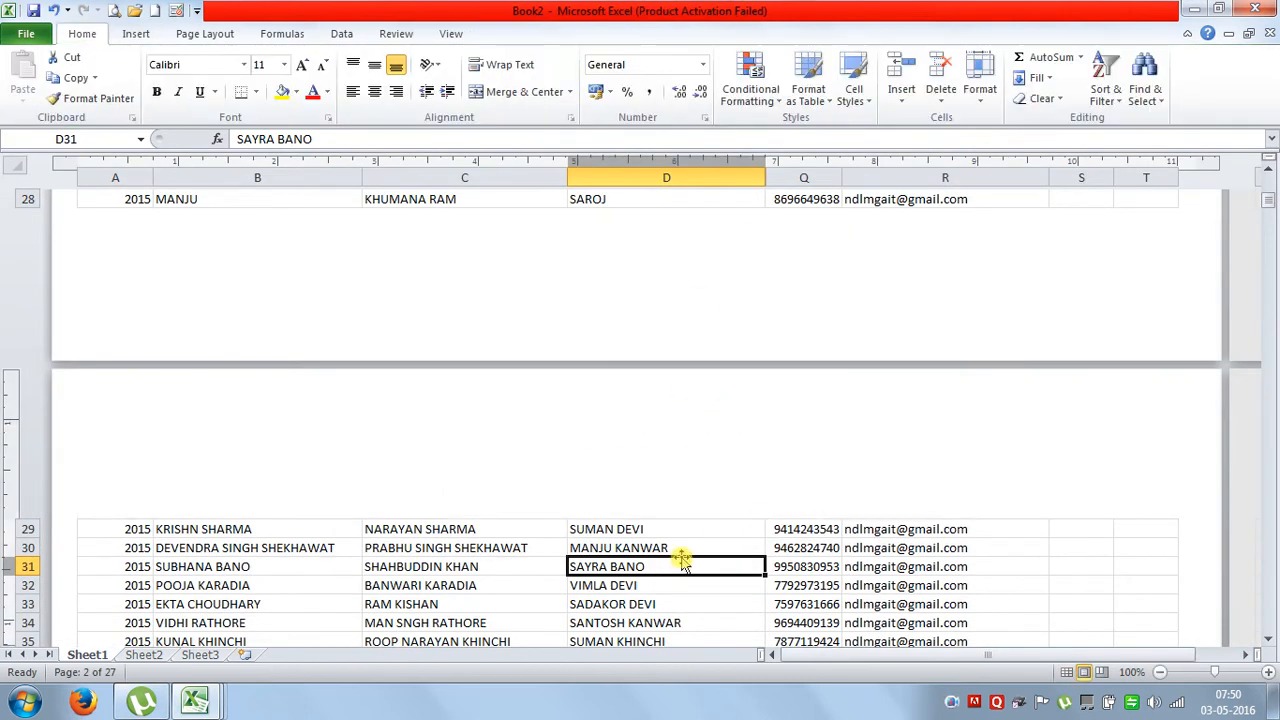
# Clear the odd-page header's title in the left section and its page number in the right section
pyautogui.scroll(-12, 675, 560)
pyautogui.scroll(5, 678, 480)
pyautogui.click(224, 572)
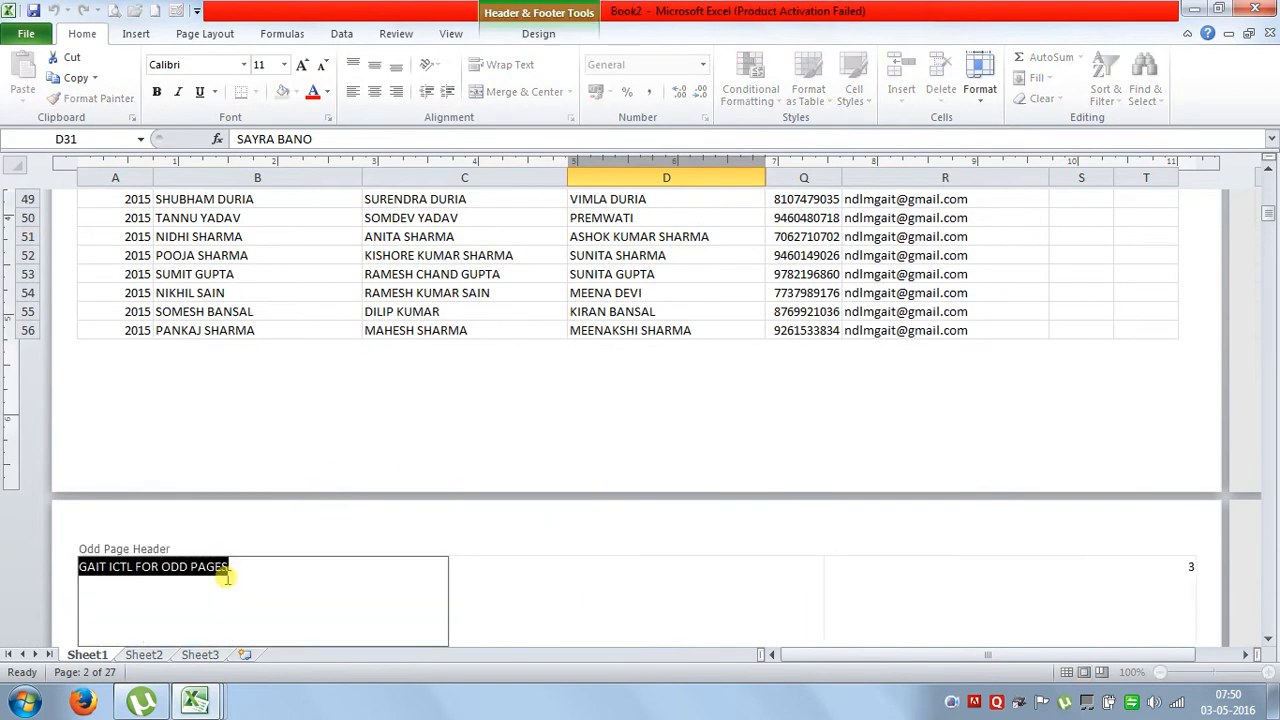
pyautogui.press('Delete')
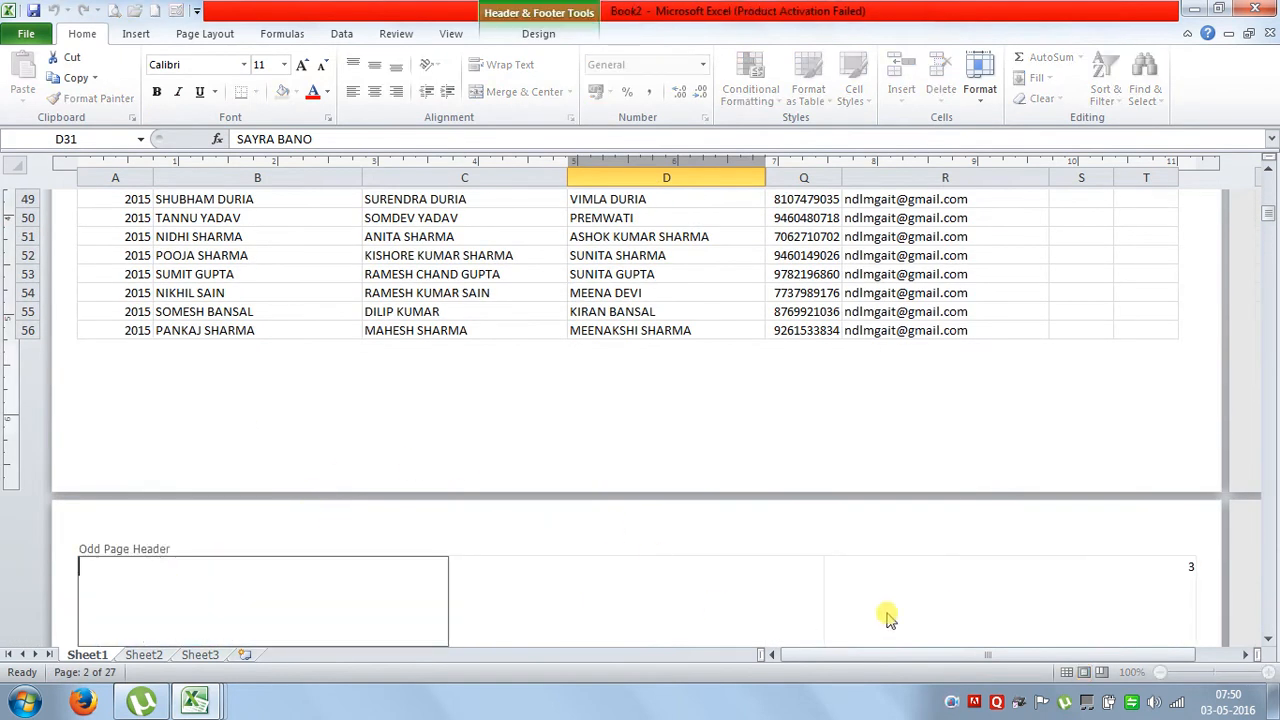
pyautogui.click(845, 620)
pyautogui.press('Delete')
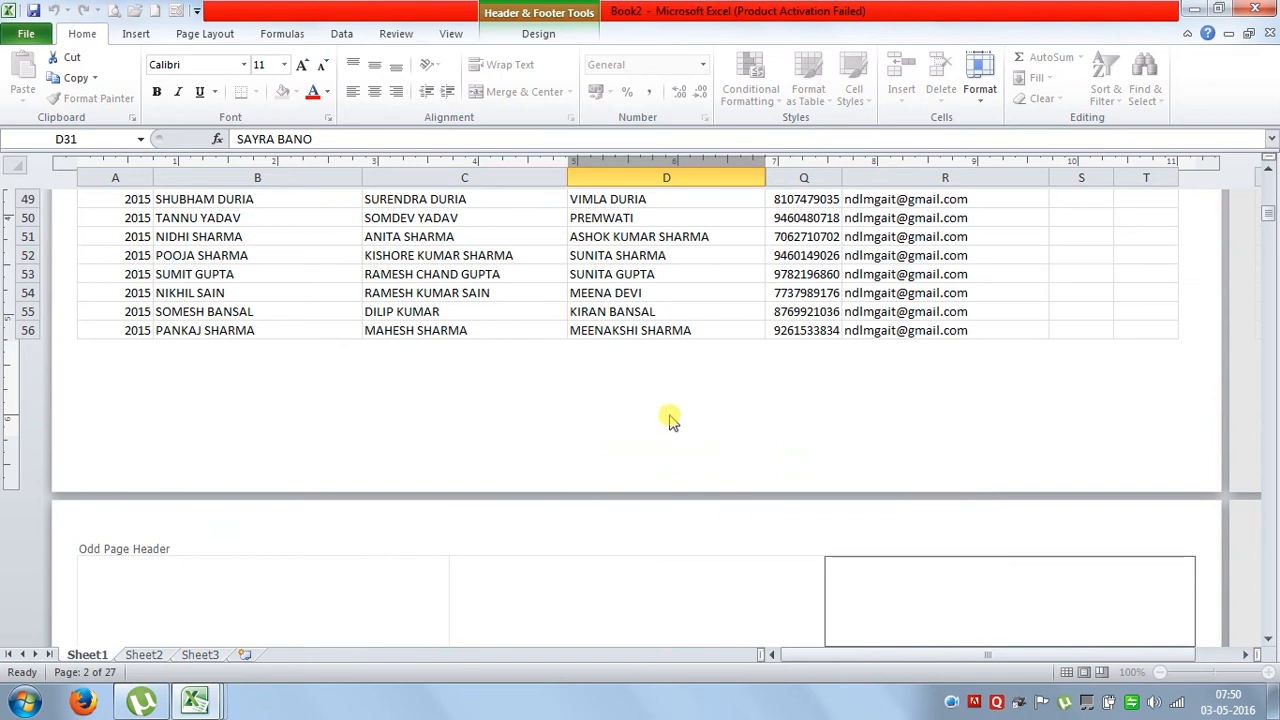
pyautogui.moveTo(380, 222); pyautogui.dragTo(372, 240)
# Check the headers on the following pages and return the sheet to Normal view
pyautogui.scroll(-8, 361, 307)
pyautogui.scroll(-18, 361, 307)
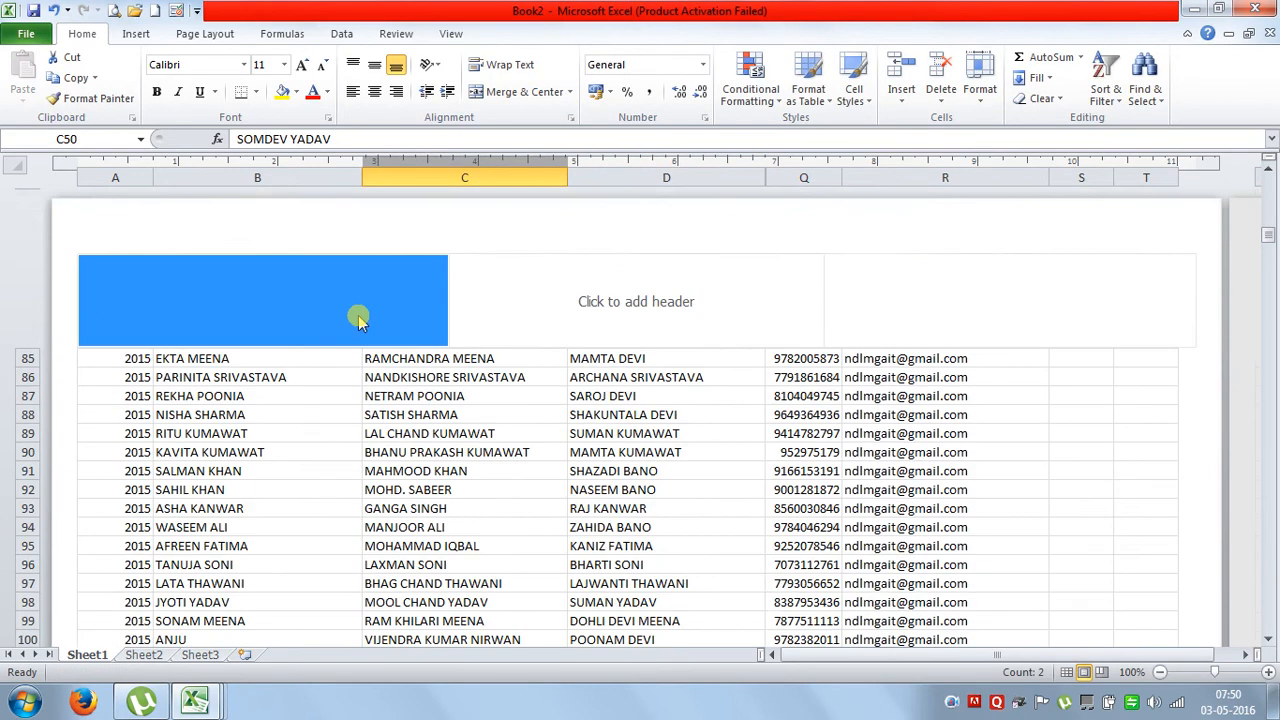
pyautogui.scroll(-15, 360, 311)
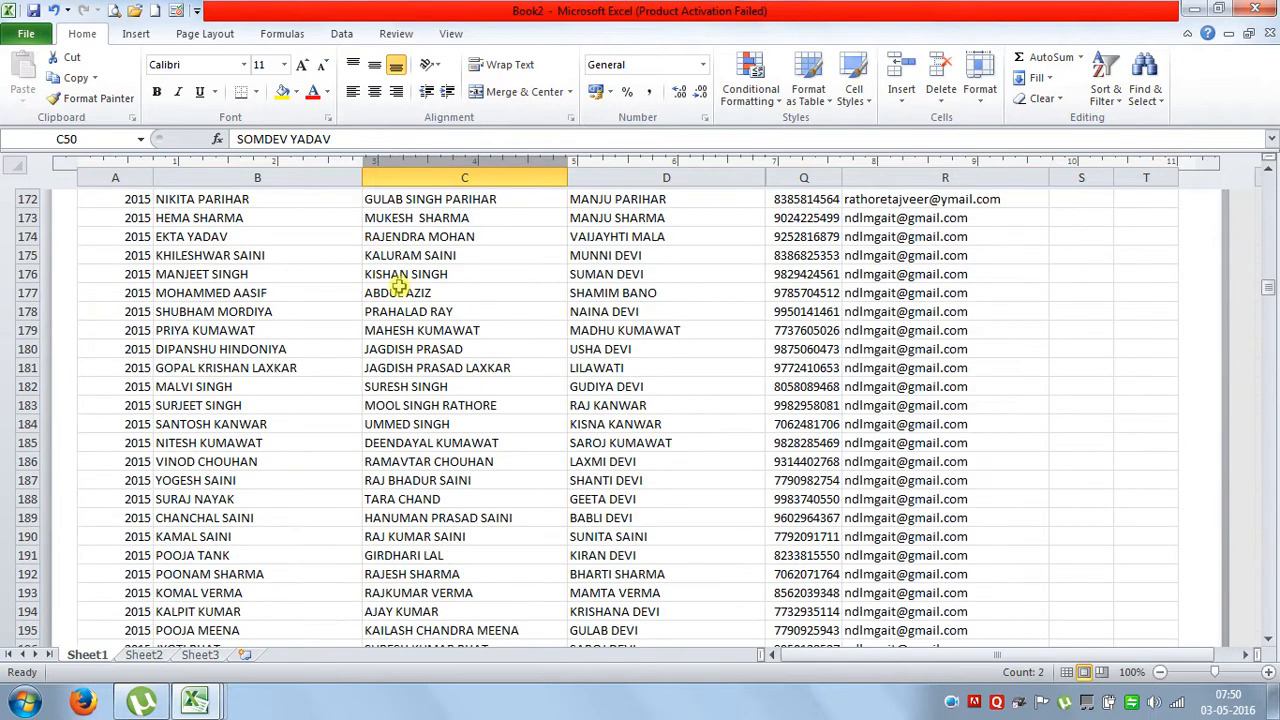
pyautogui.click(375, 292)
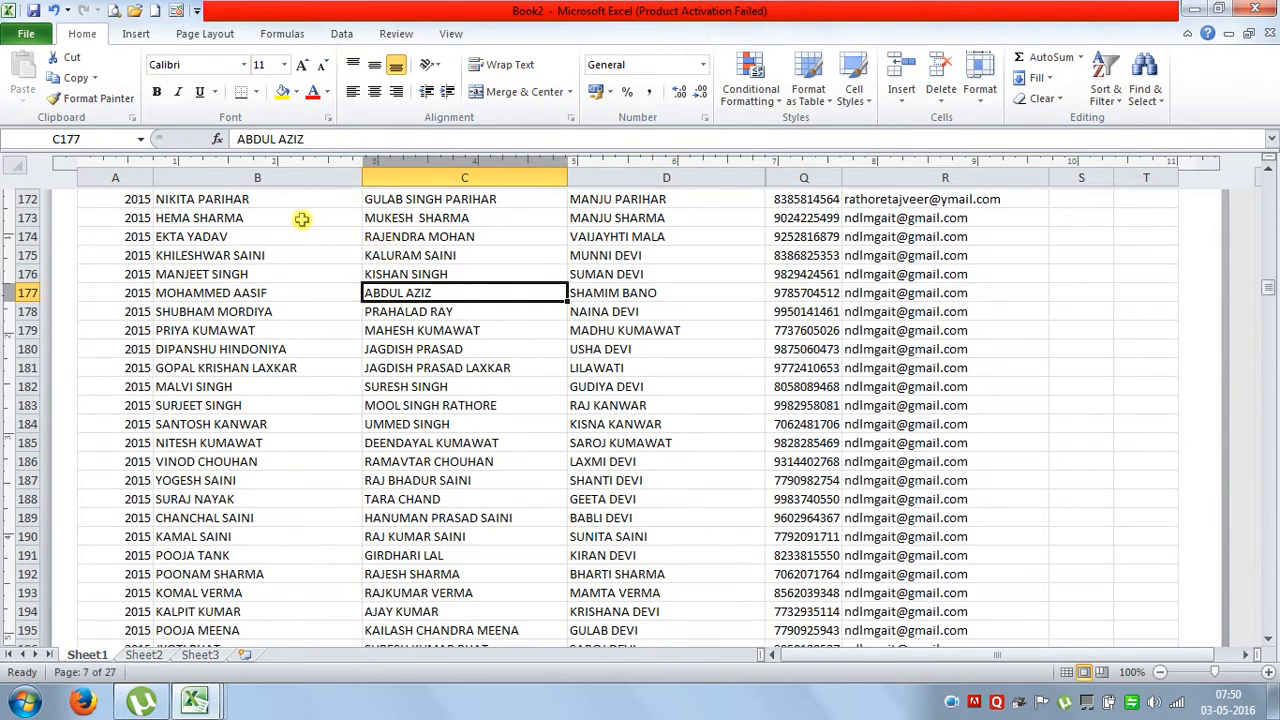
pyautogui.click(1066, 672)
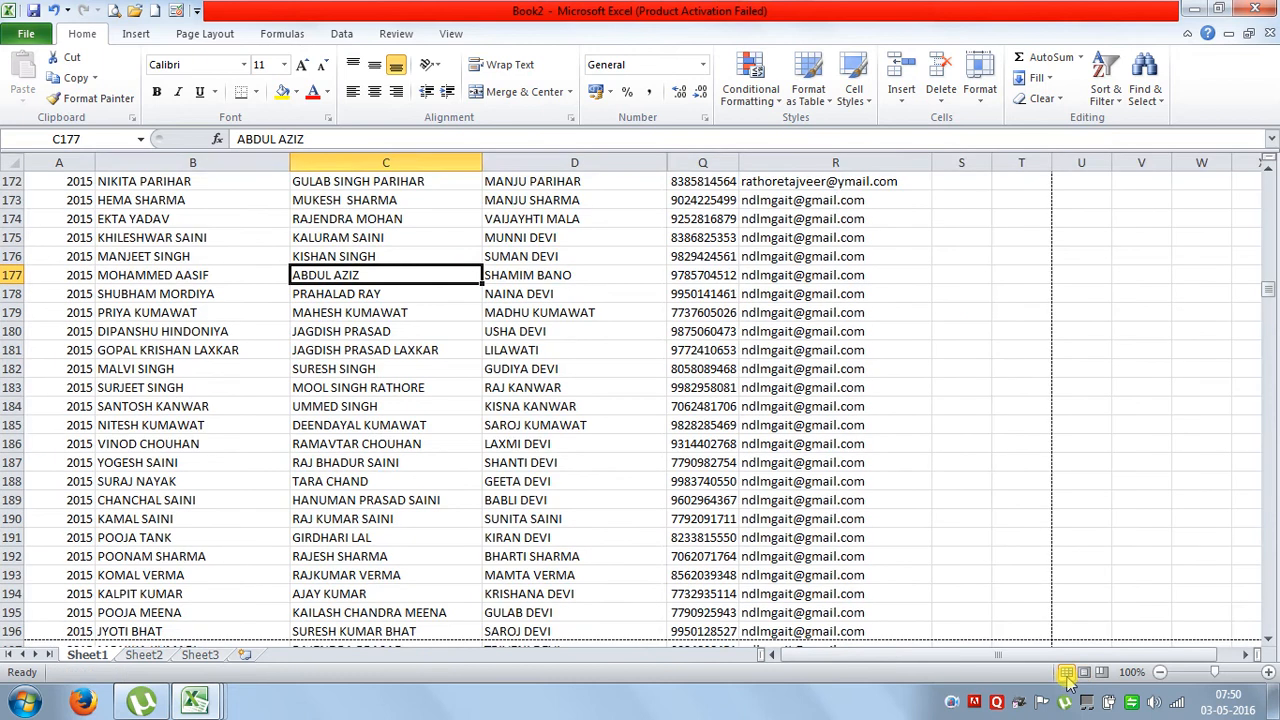
# Review the header/footer and sheet options in the page setup, then close it without changes
pyautogui.click(180, 38)
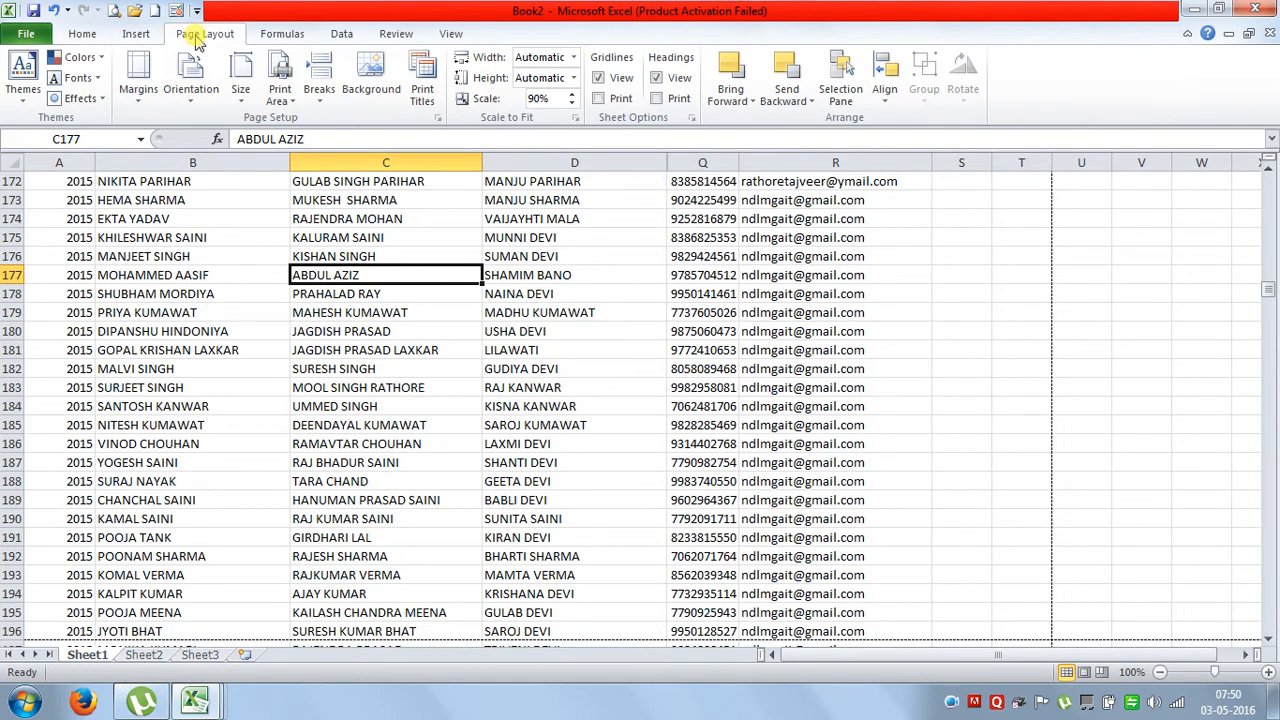
pyautogui.click(138, 98)
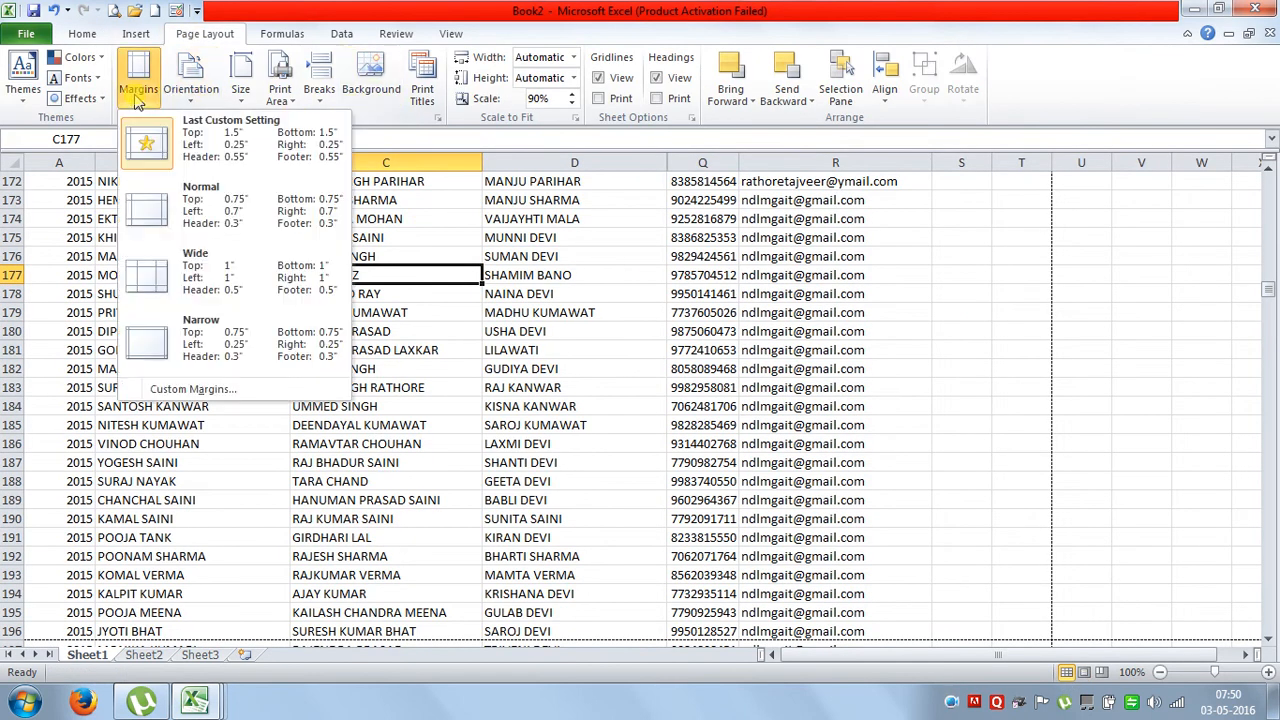
pyautogui.click(212, 389)
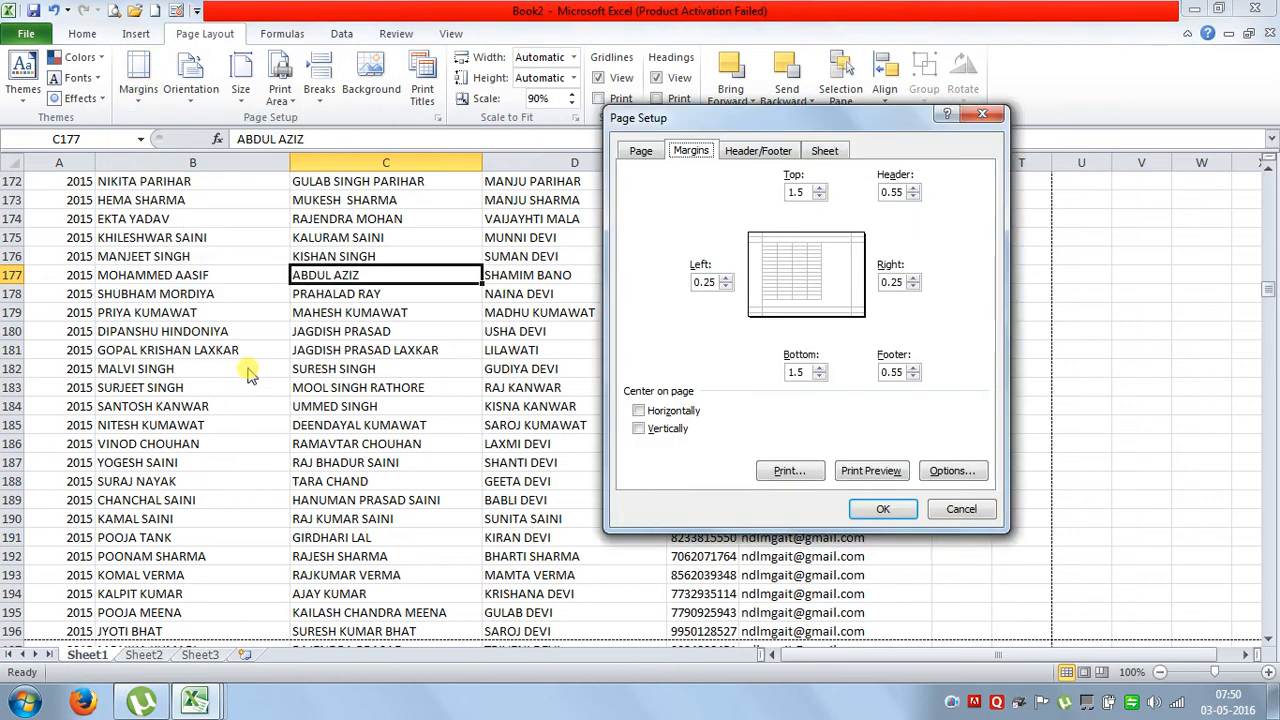
pyautogui.click(786, 154)
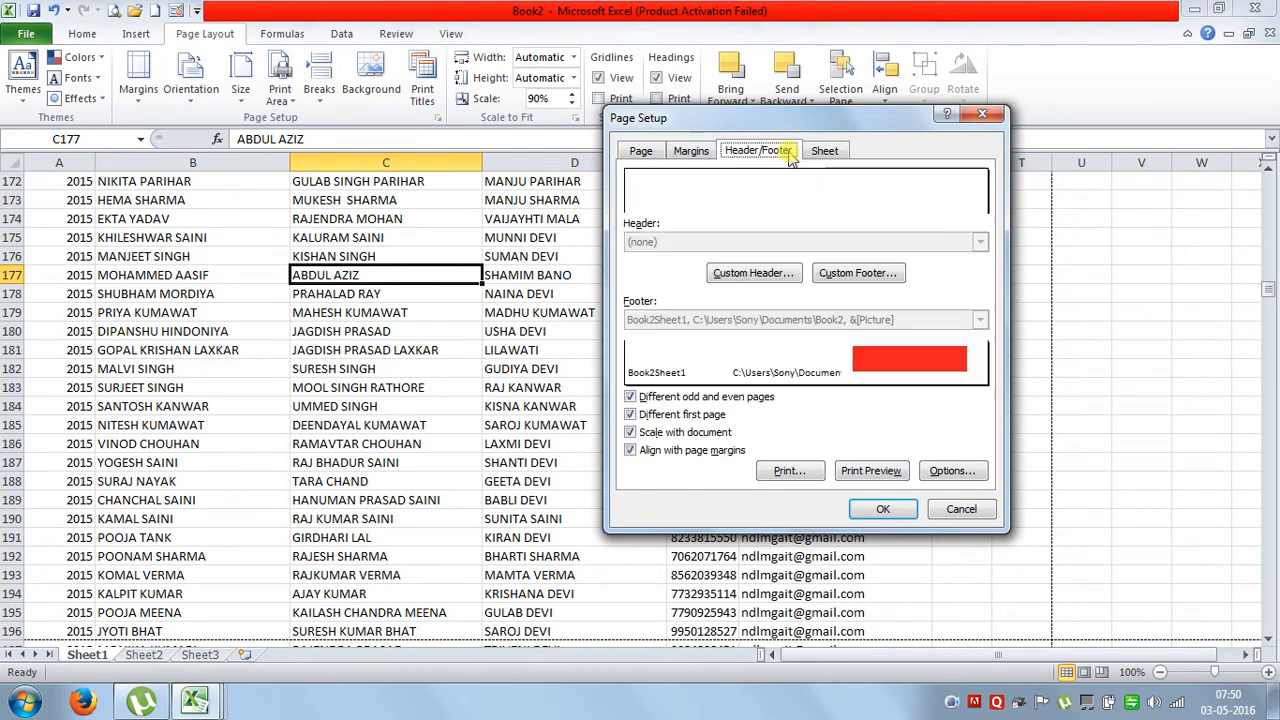
pyautogui.click(822, 151)
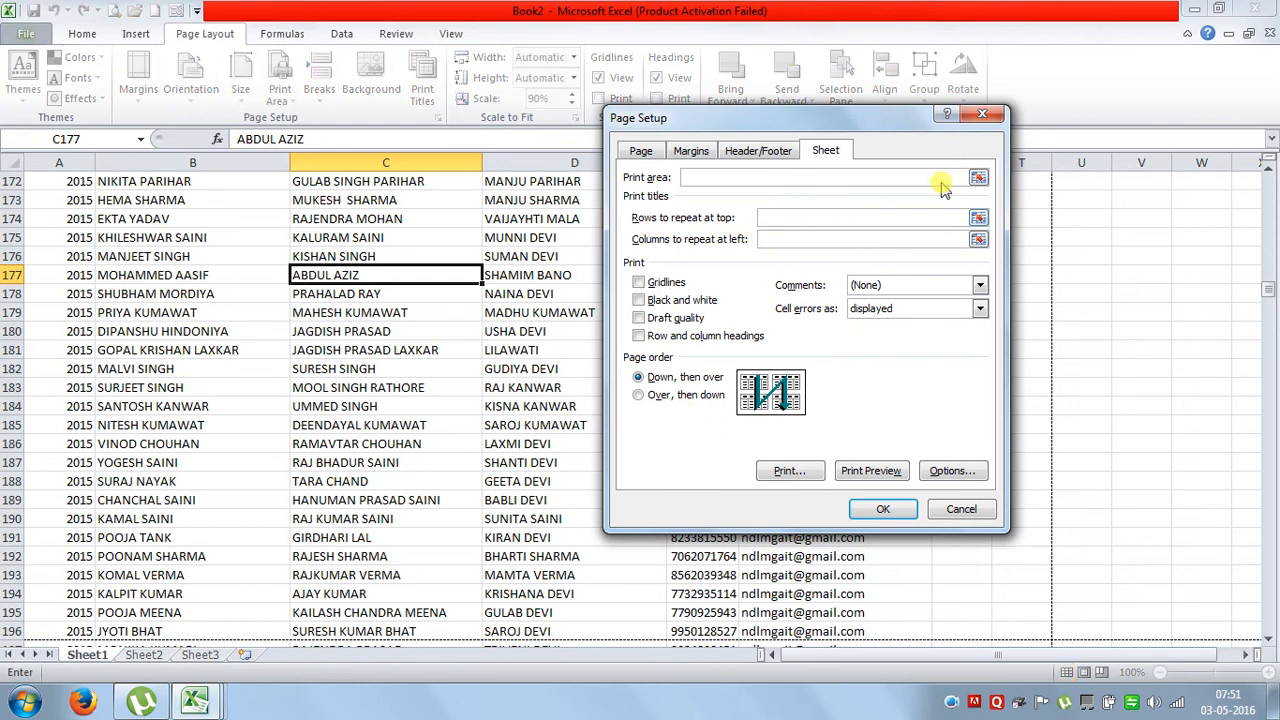
pyautogui.click(982, 114)
# Fill the column heading cells of row 1, from Exam Year to Email, with the lightest orange theme color
pyautogui.scroll(19, 703, 274)
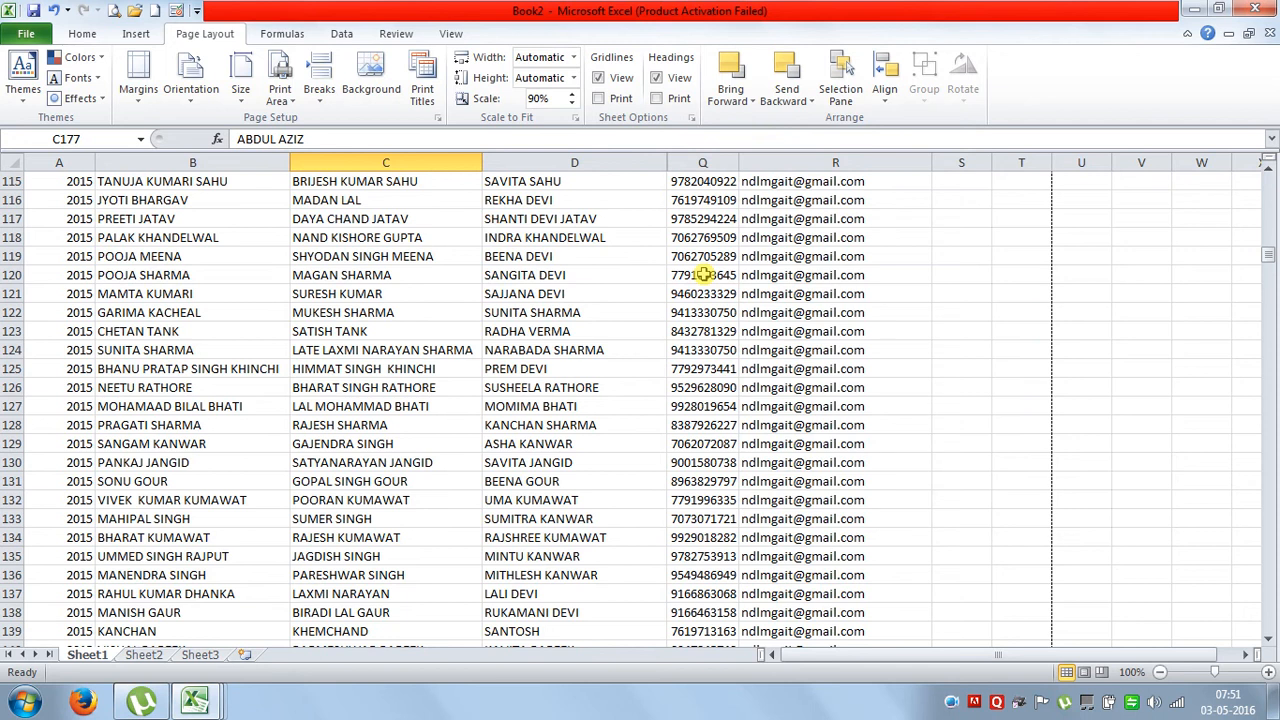
pyautogui.hotkey('ctrl', 'Home')
pyautogui.click(350, 275)
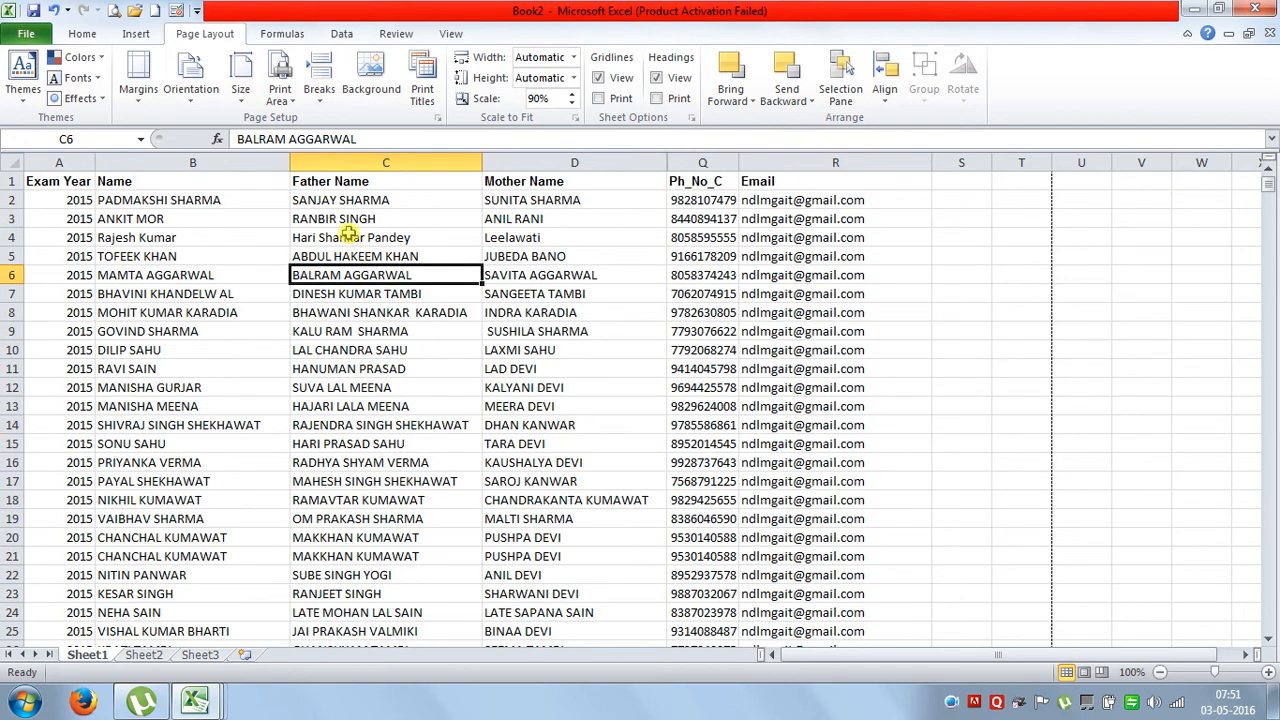
pyautogui.moveTo(65, 184); pyautogui.dragTo(846, 186)
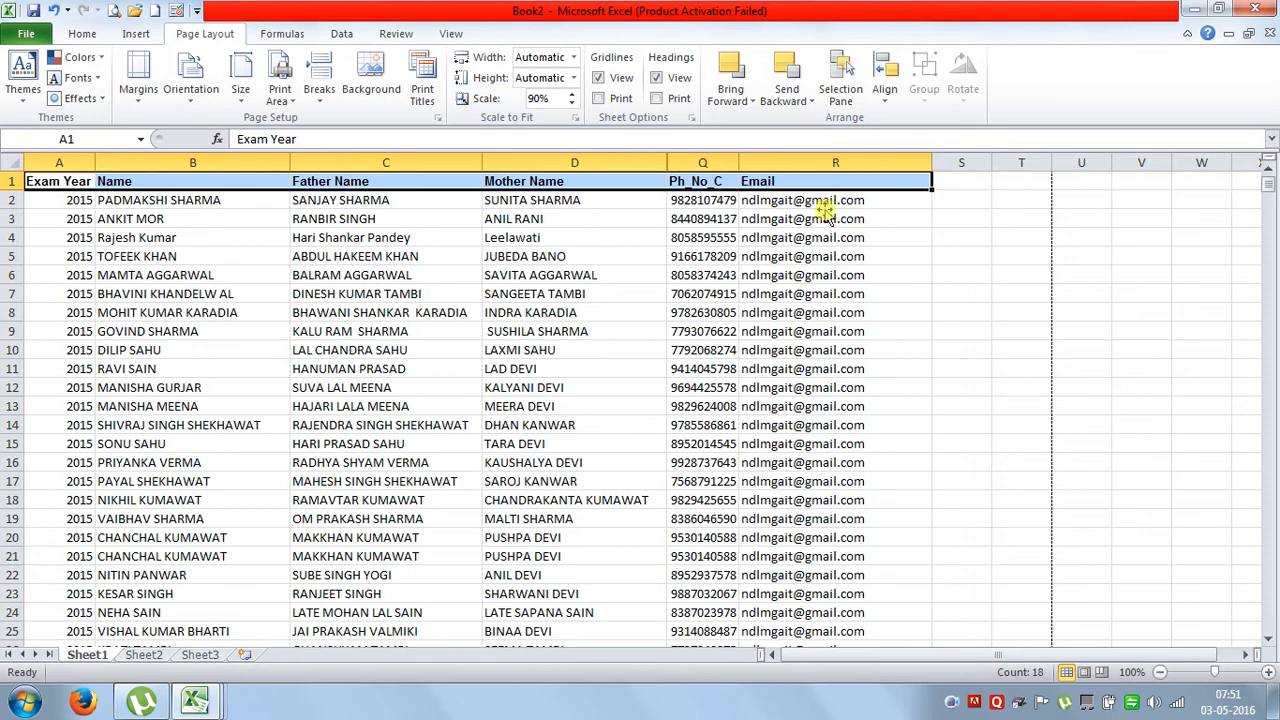
pyautogui.click(82, 35)
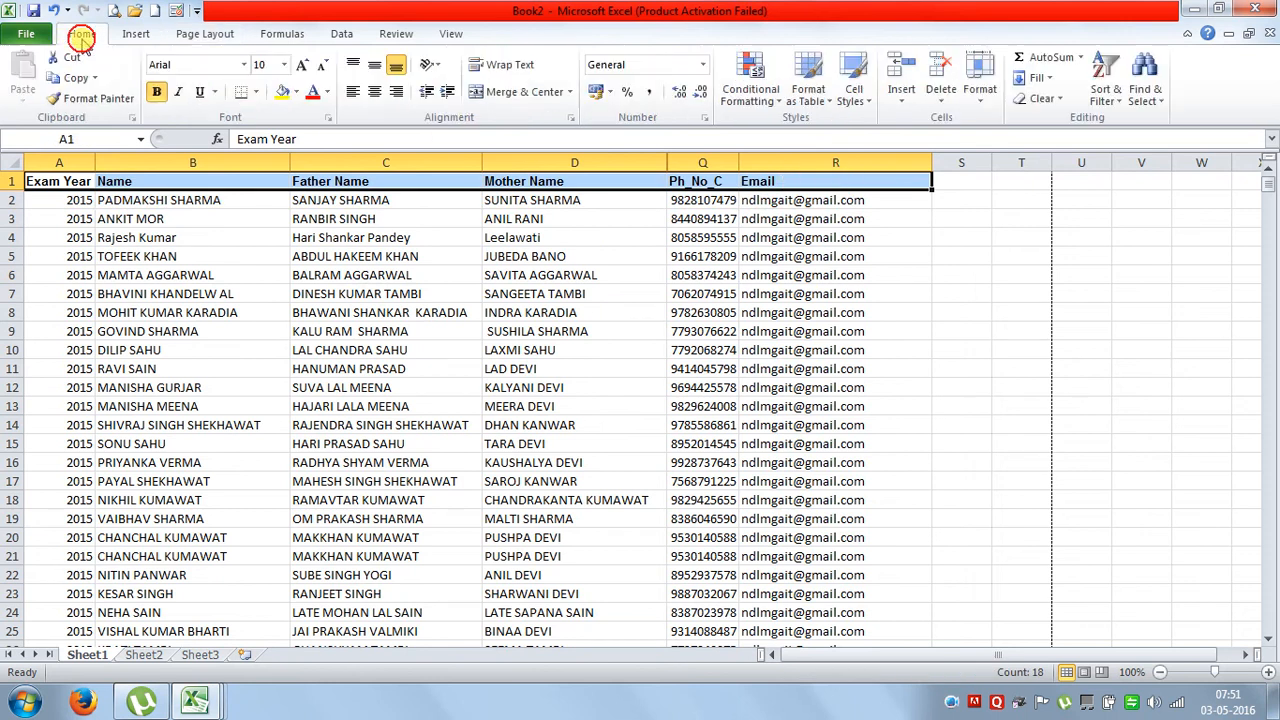
pyautogui.click(297, 91)
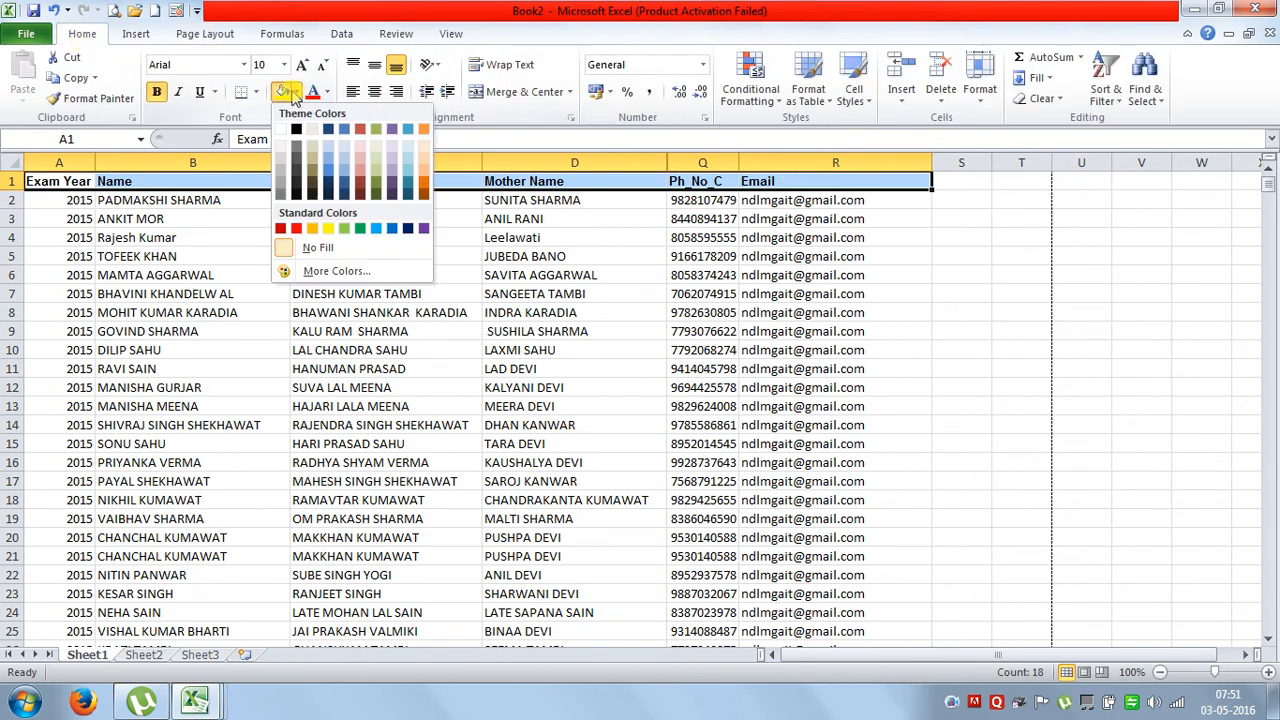
pyautogui.click(425, 150)
pyautogui.click(395, 293)
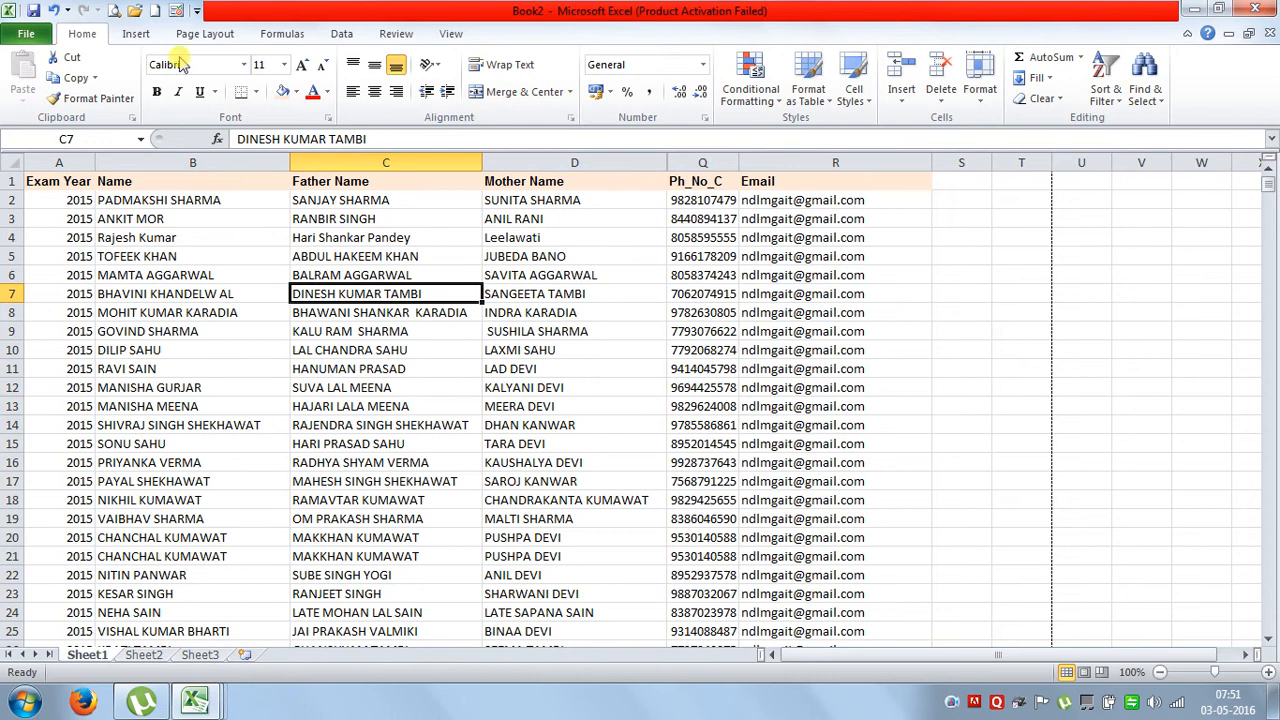
# Preview the printout, compare the column headings on the first three pages, and return to the sheet
pyautogui.click(113, 10)
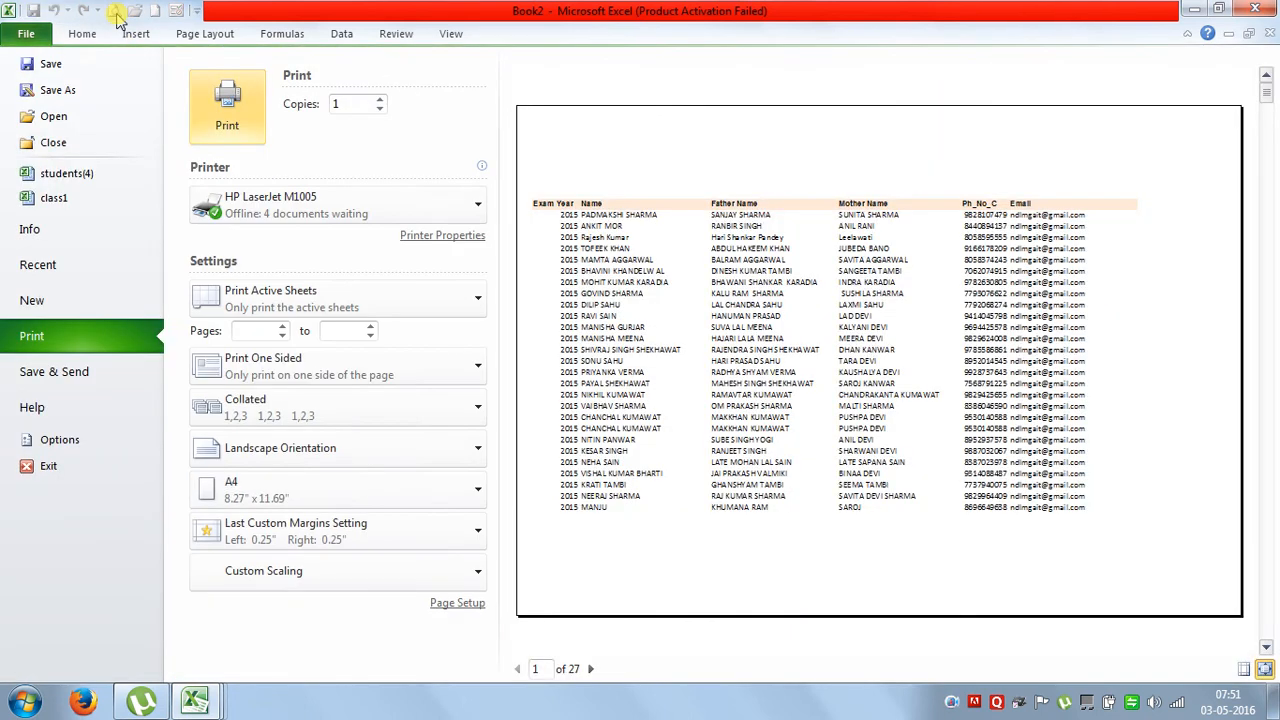
pyautogui.click(590, 669)
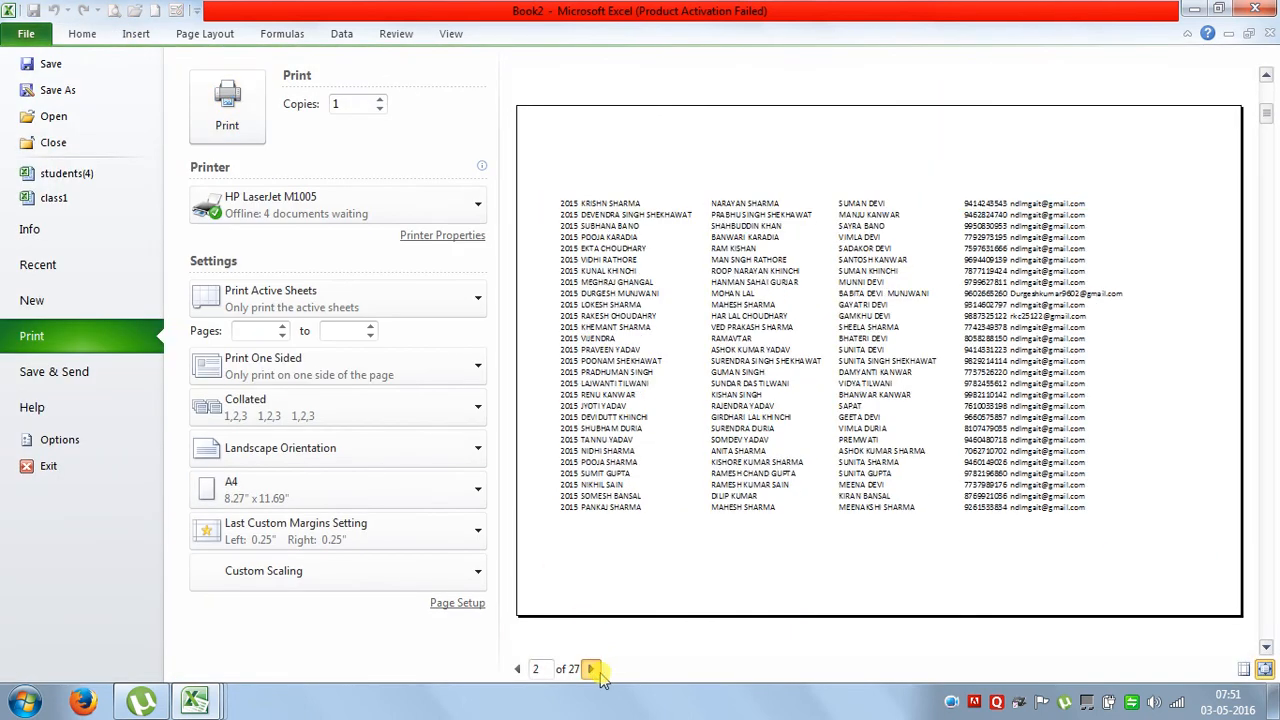
pyautogui.click(590, 669)
pyautogui.click(517, 669)
pyautogui.click(517, 669)
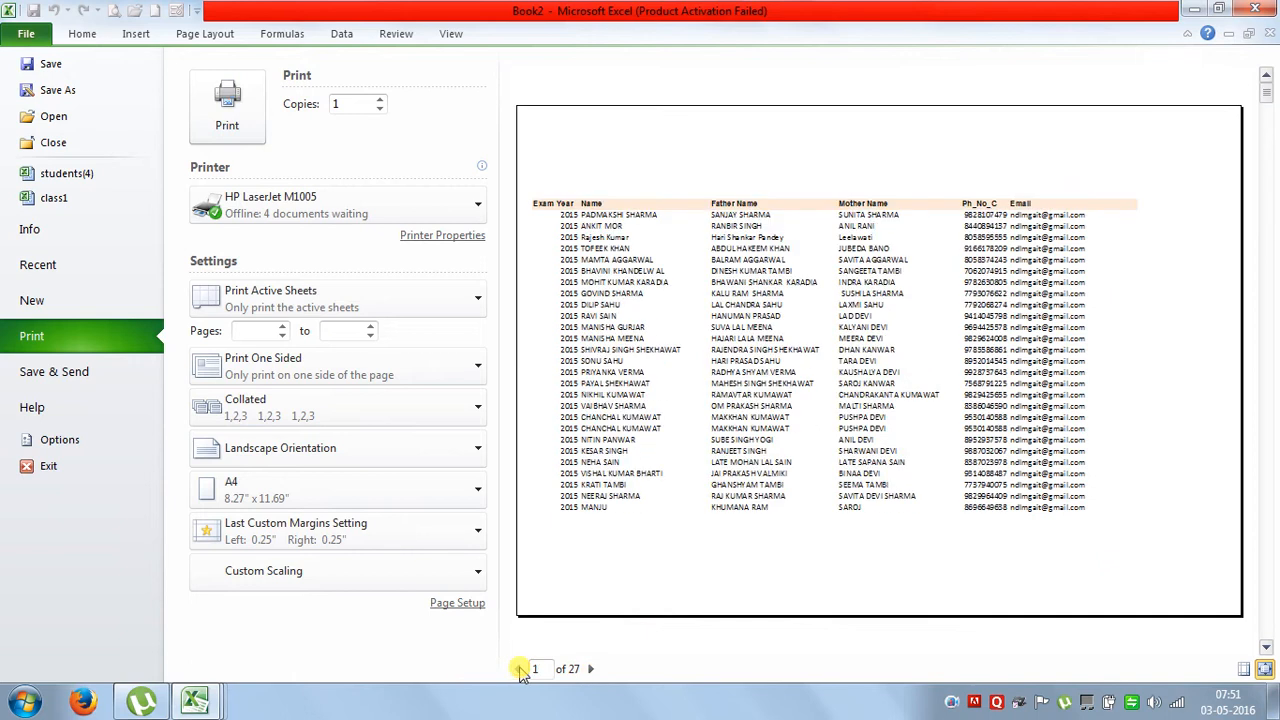
pyautogui.click(27, 36)
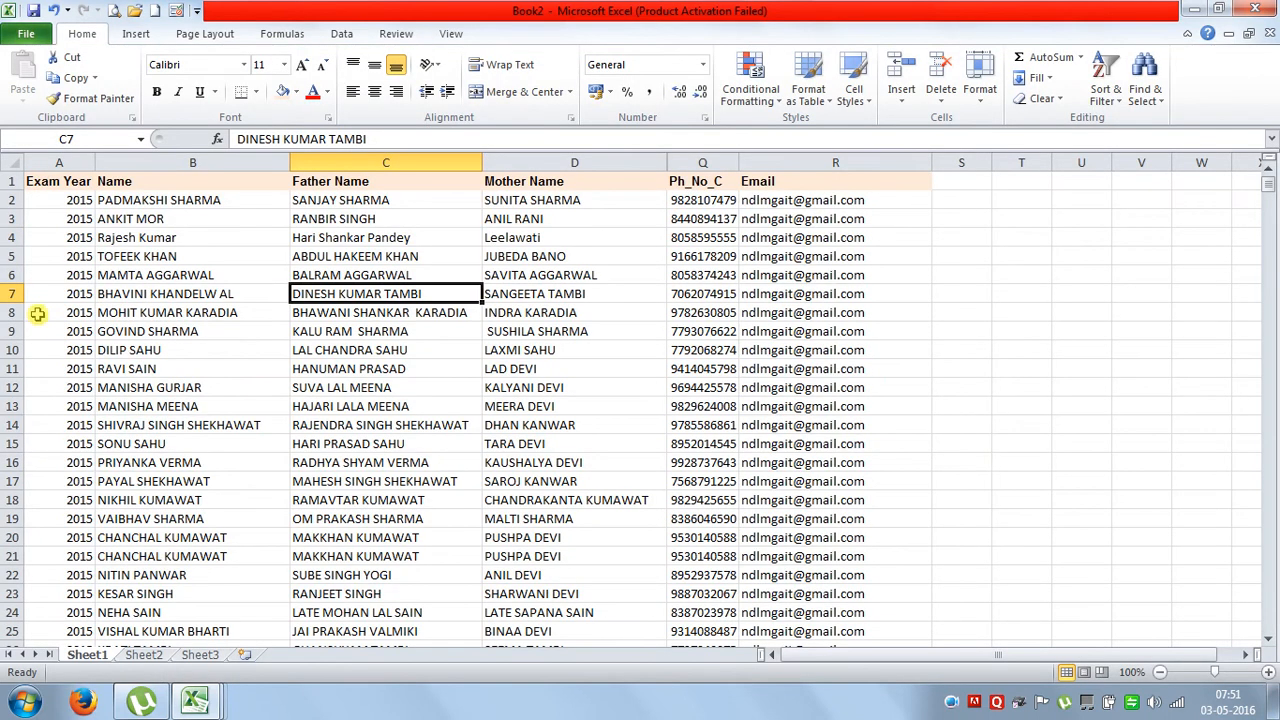
# Set row 1 with the column headings as the print title row to repeat at the top of every page
pyautogui.click(192, 274)
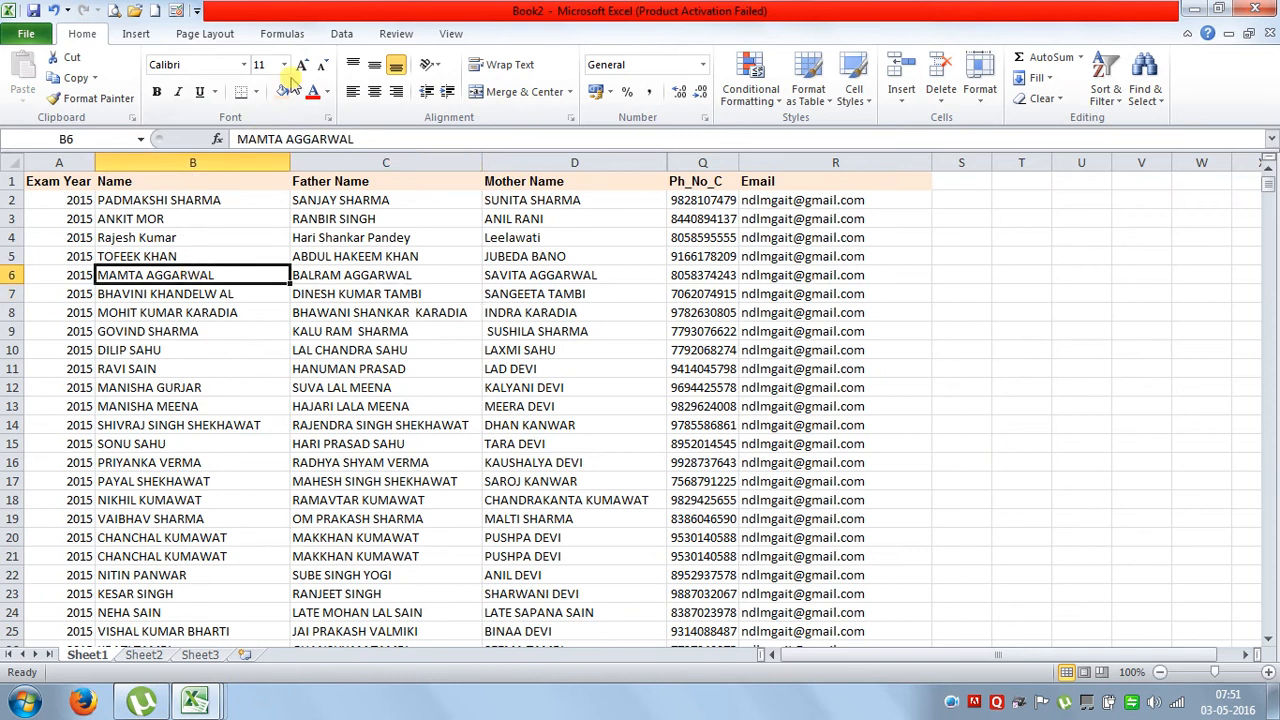
pyautogui.click(204, 36)
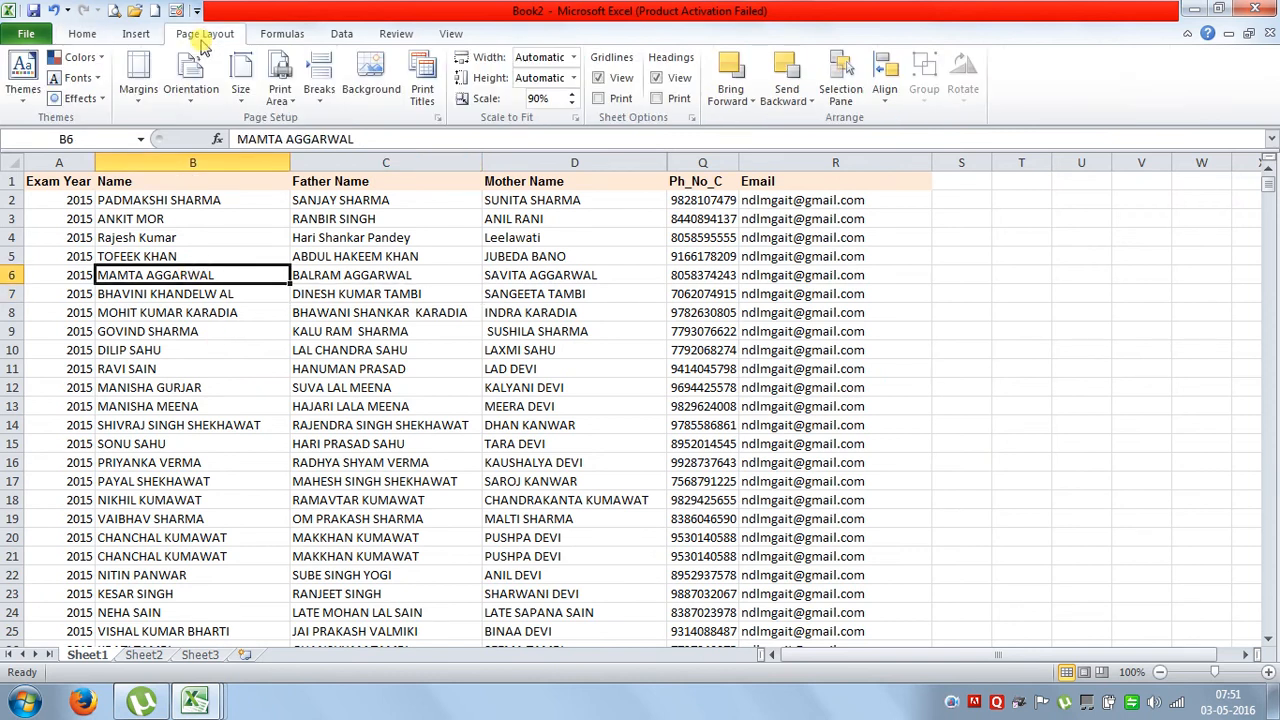
pyautogui.click(428, 88)
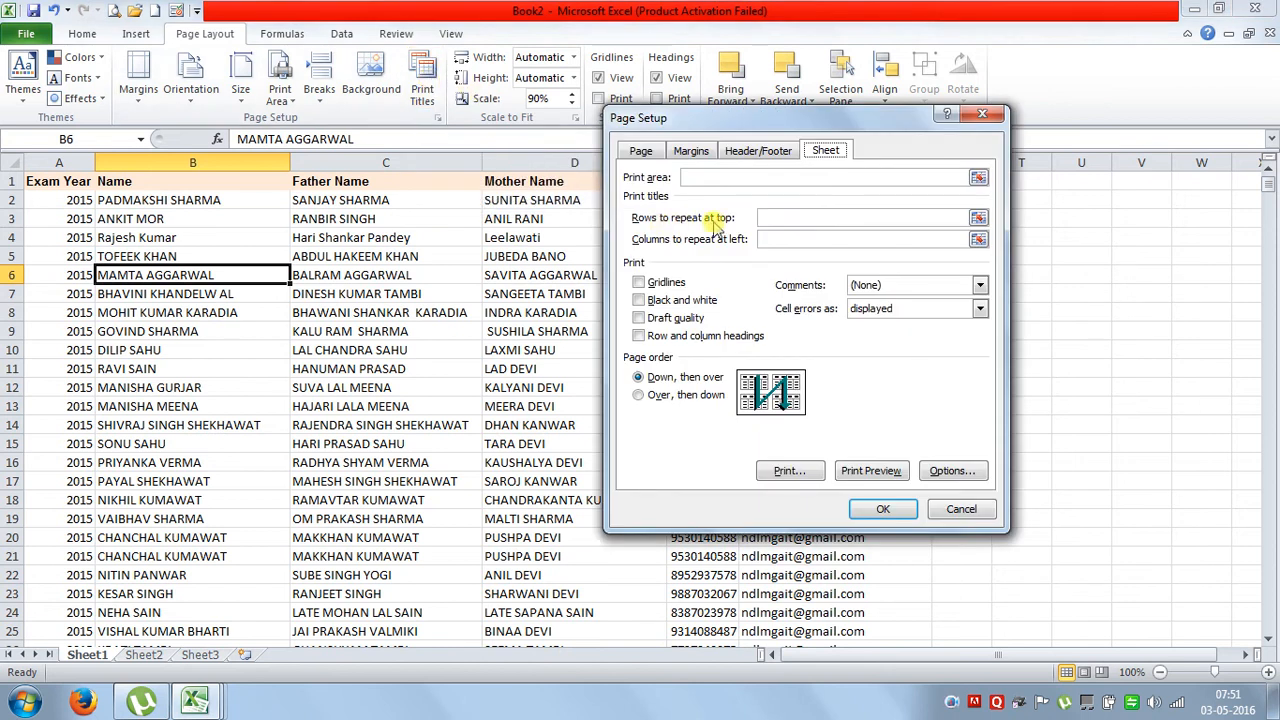
pyautogui.click(775, 217)
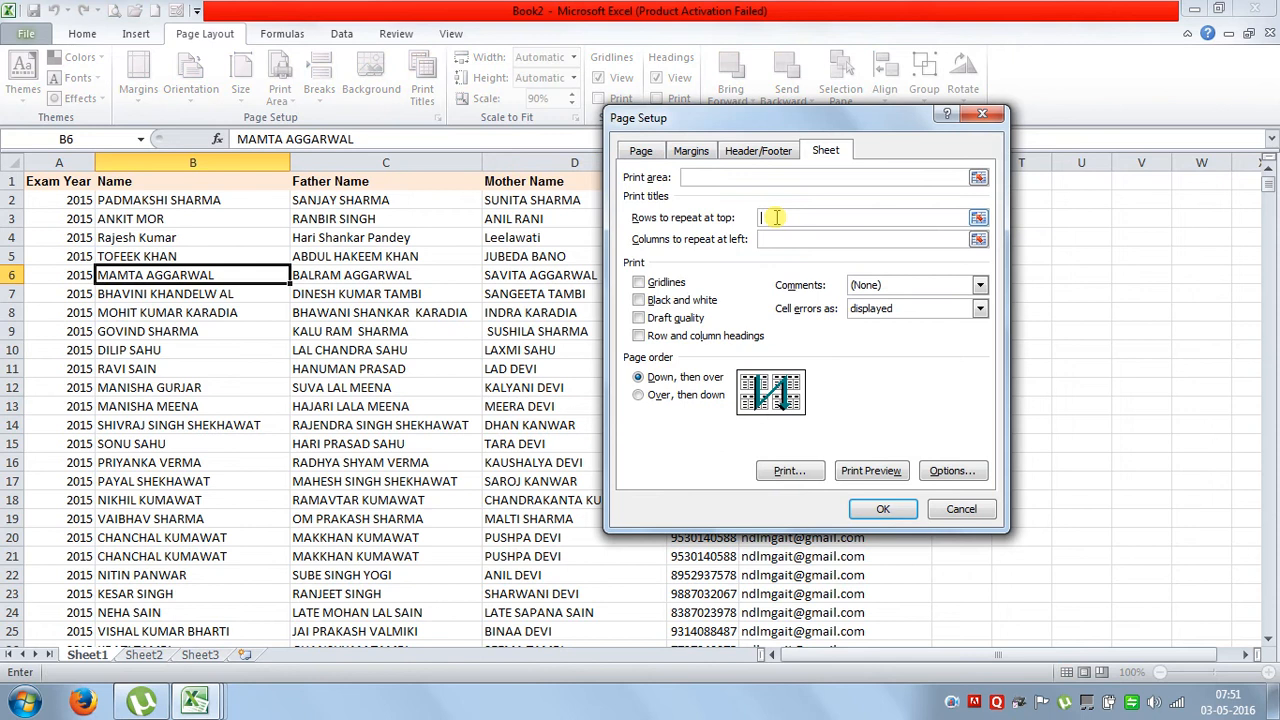
pyautogui.click(343, 183)
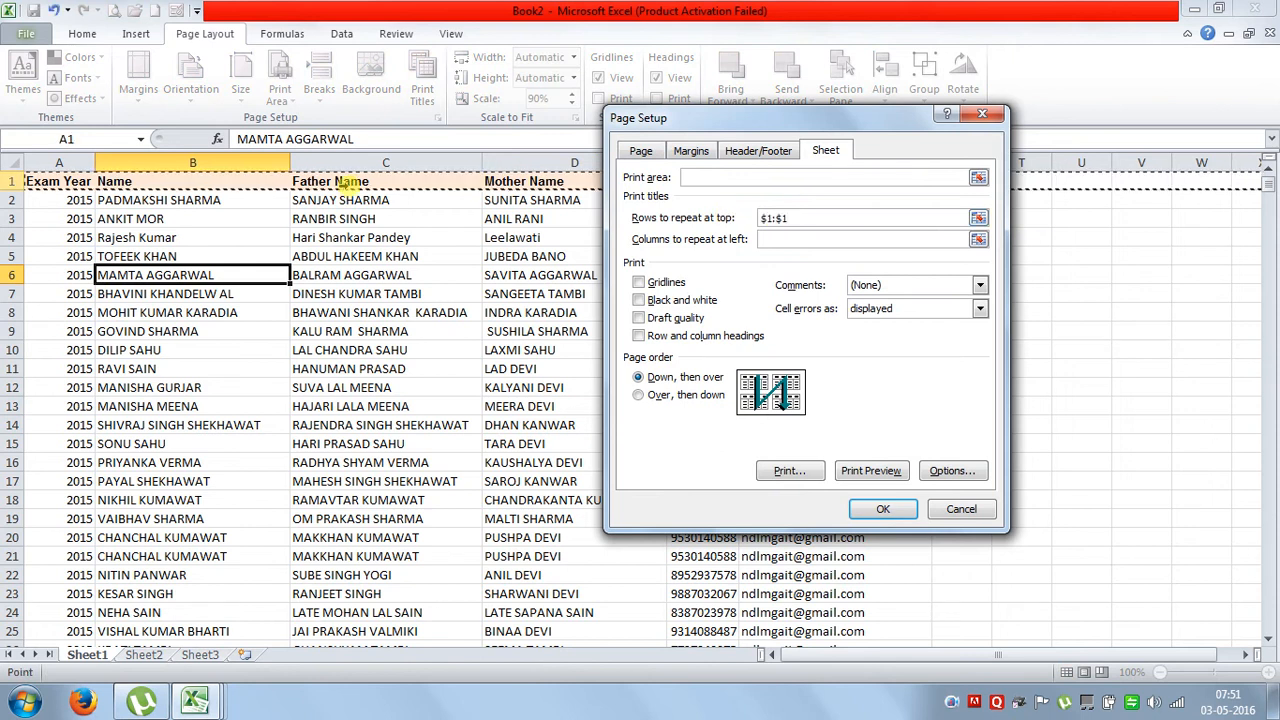
pyautogui.click(890, 512)
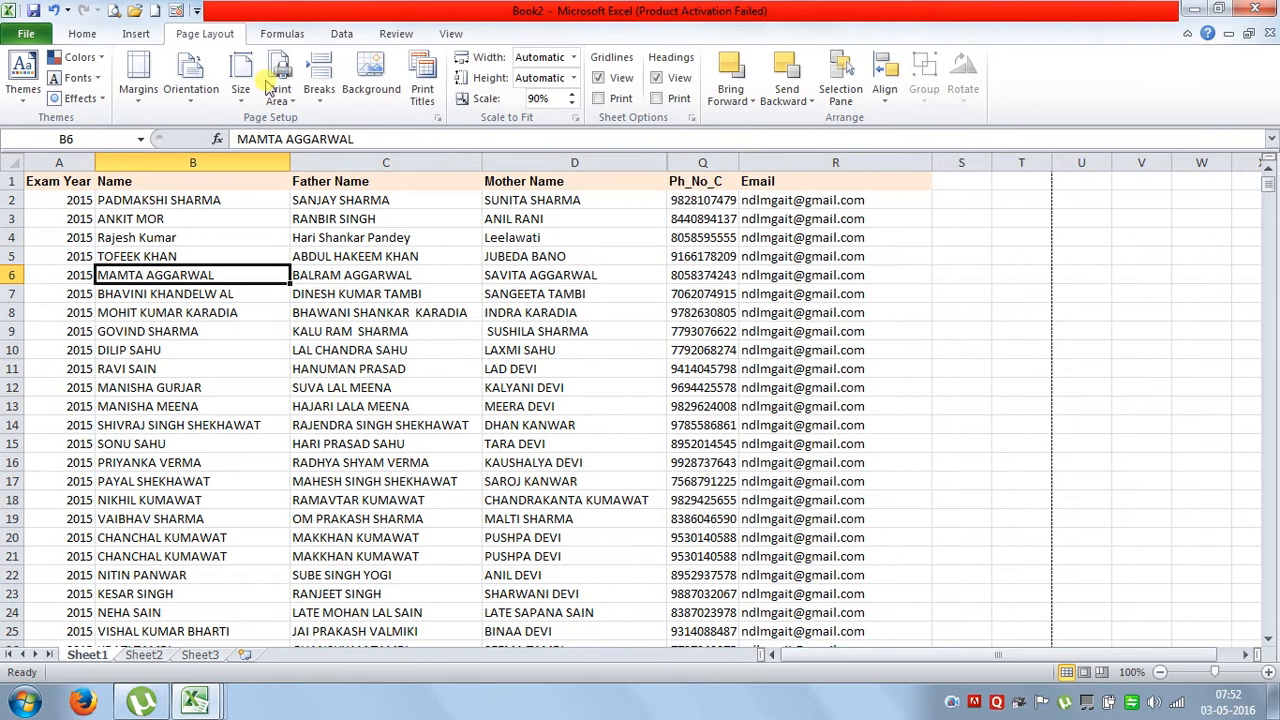
# Preview the printout, check the repeated column headings through page 5, and return to the sheet
pyautogui.click(112, 10)
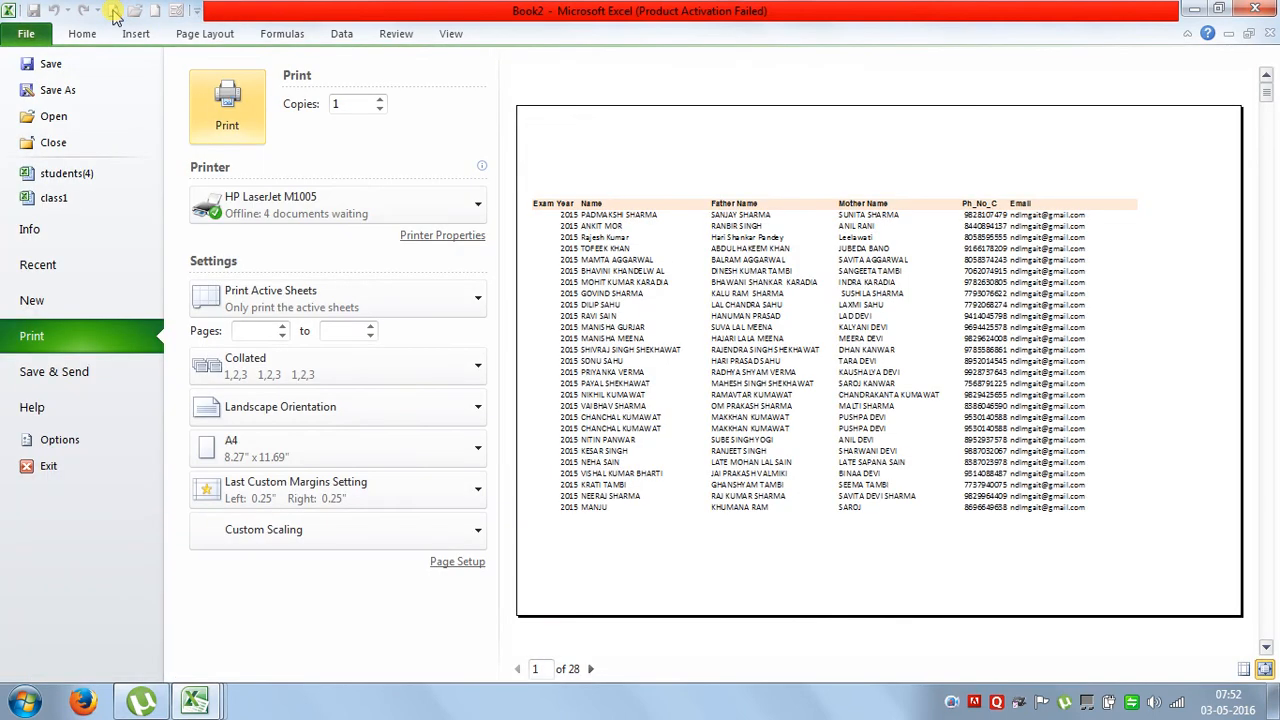
pyautogui.click(591, 670)
pyautogui.click(591, 669)
pyautogui.click(591, 669)
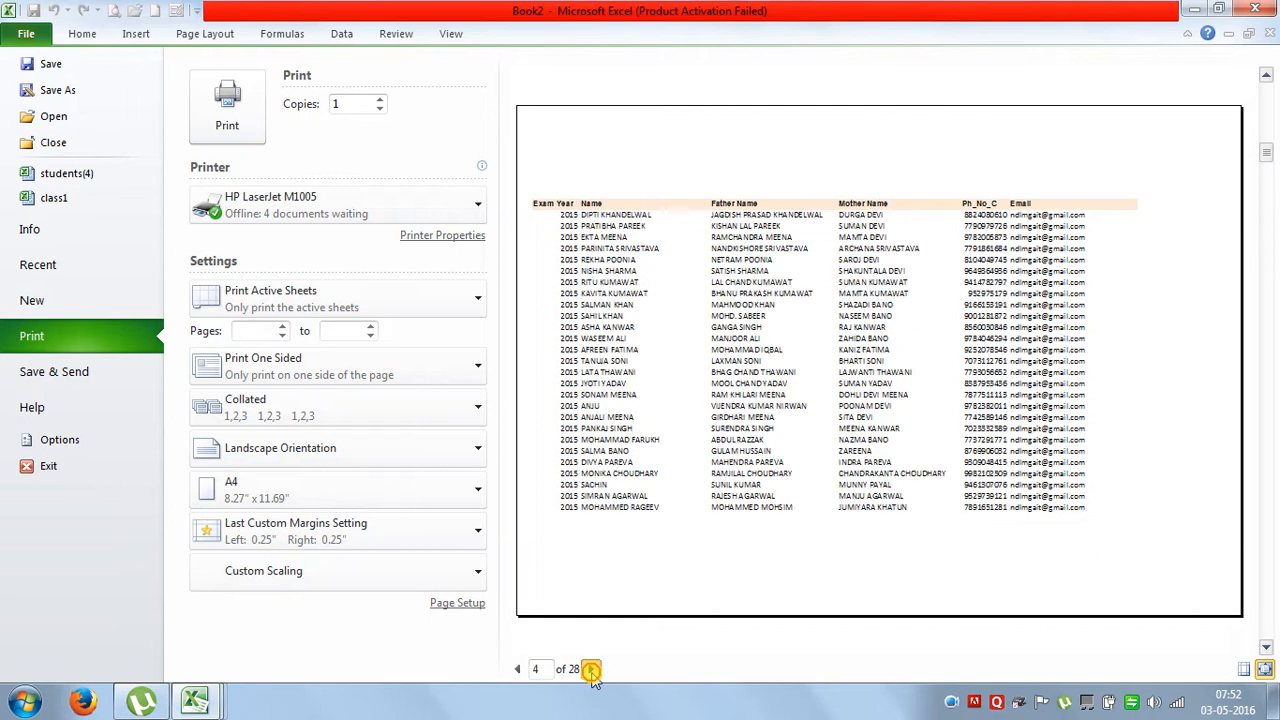
pyautogui.click(591, 669)
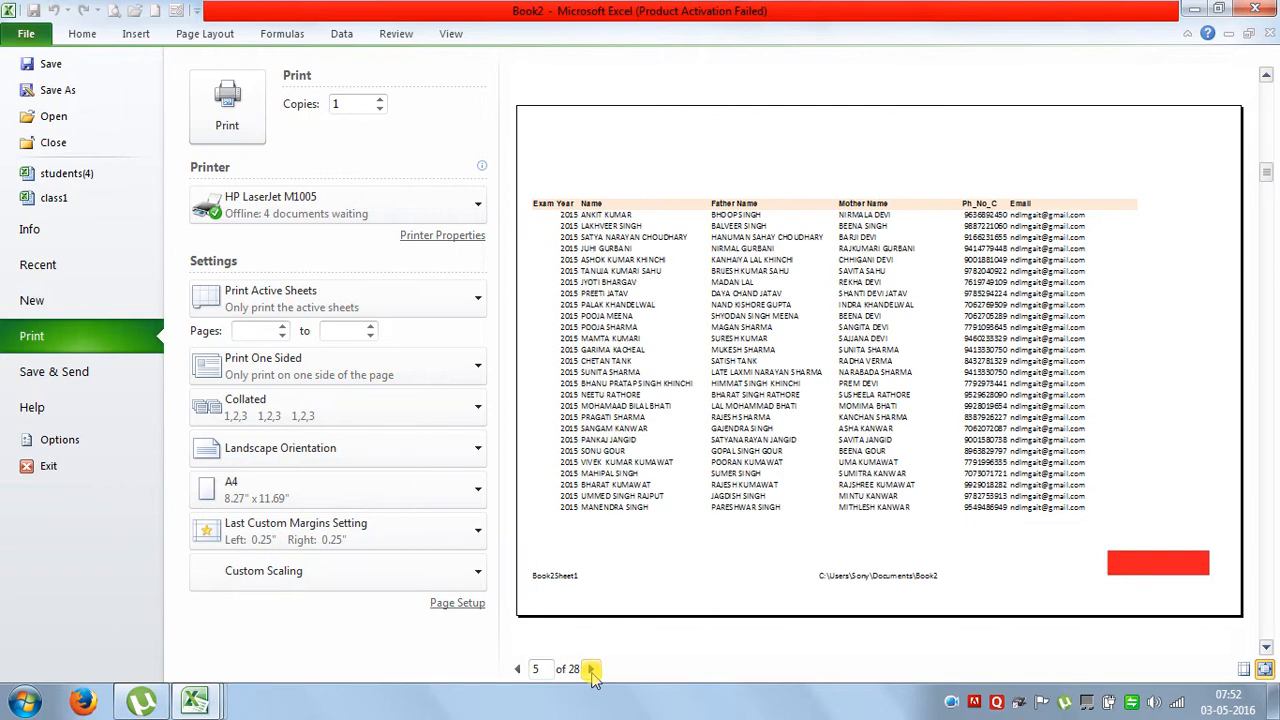
pyautogui.press('Escape')
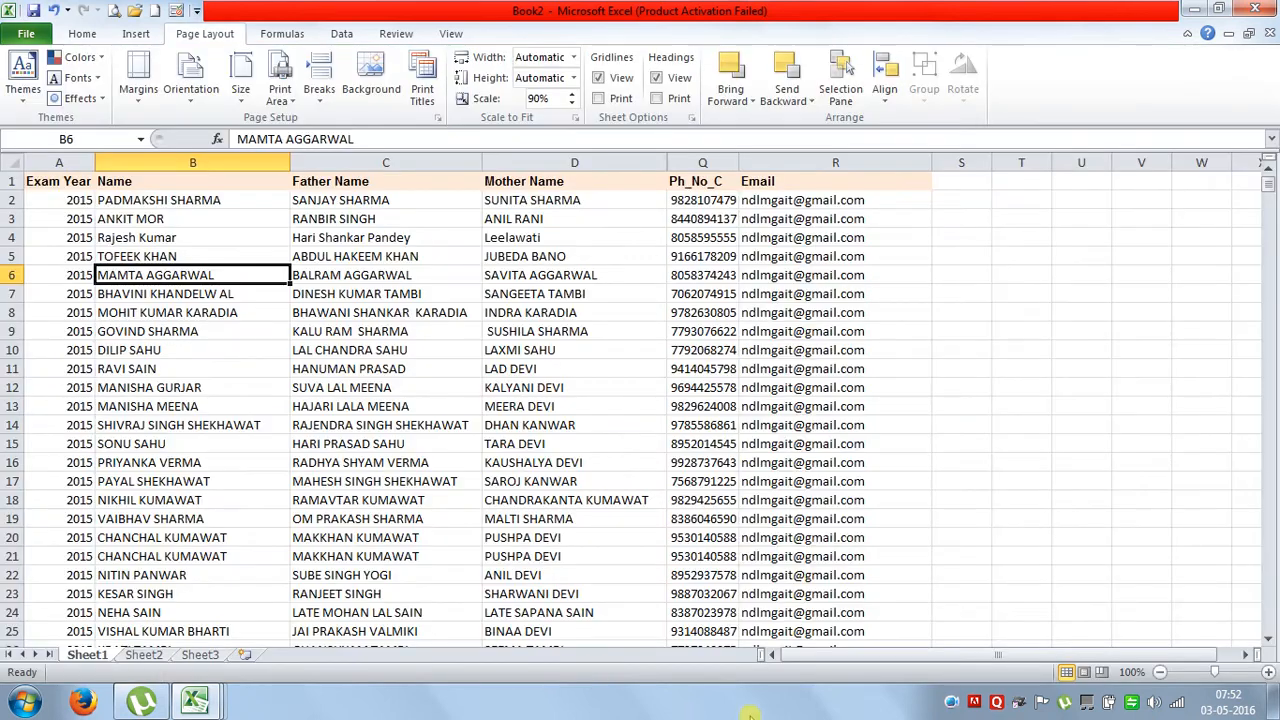
# Insert a blank row above the column headings and merge and center its cells from column A to R
pyautogui.click(8, 182)
pyautogui.rightClick(8, 182)
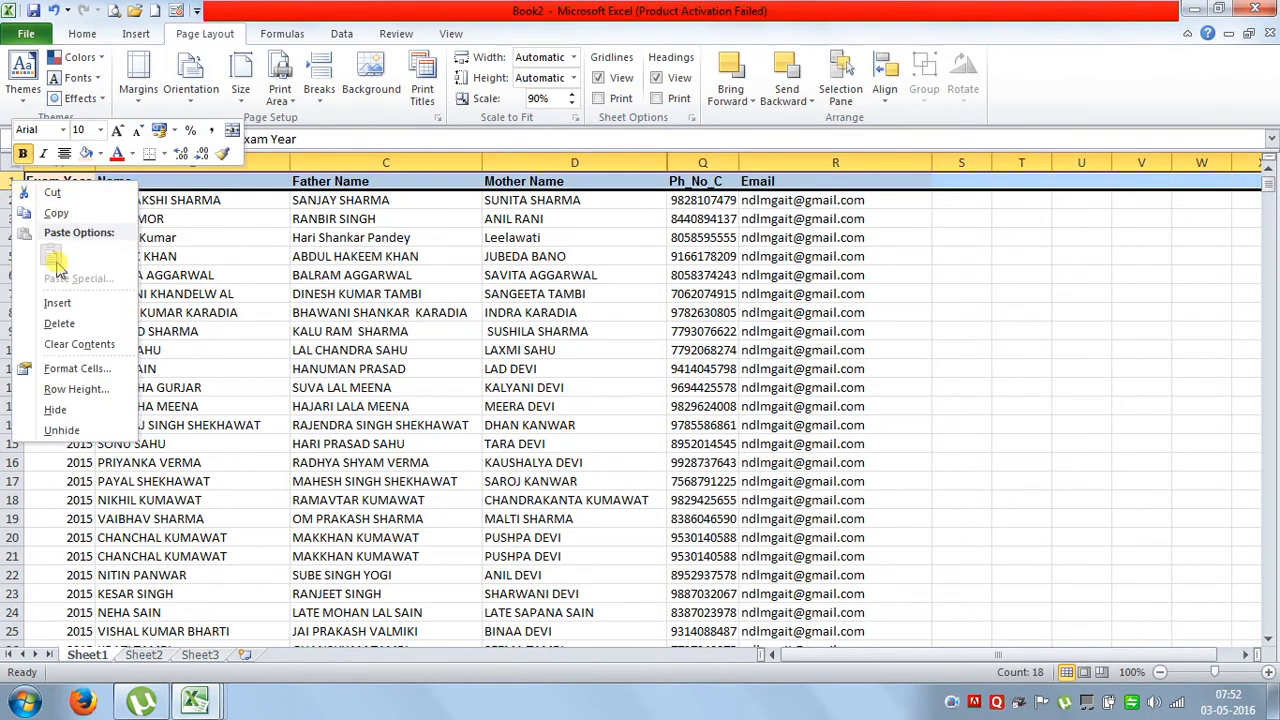
pyautogui.click(60, 302)
pyautogui.moveTo(72, 178); pyautogui.dragTo(755, 178)
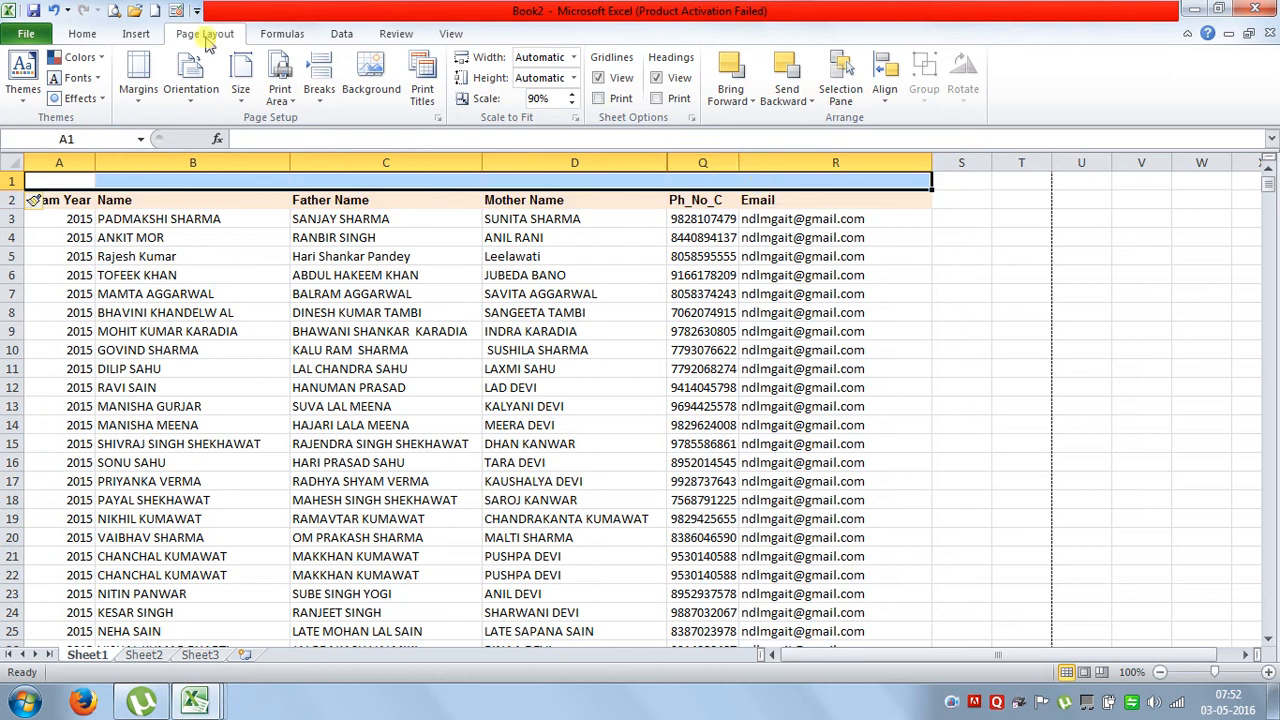
pyautogui.click(84, 34)
pyautogui.click(478, 92)
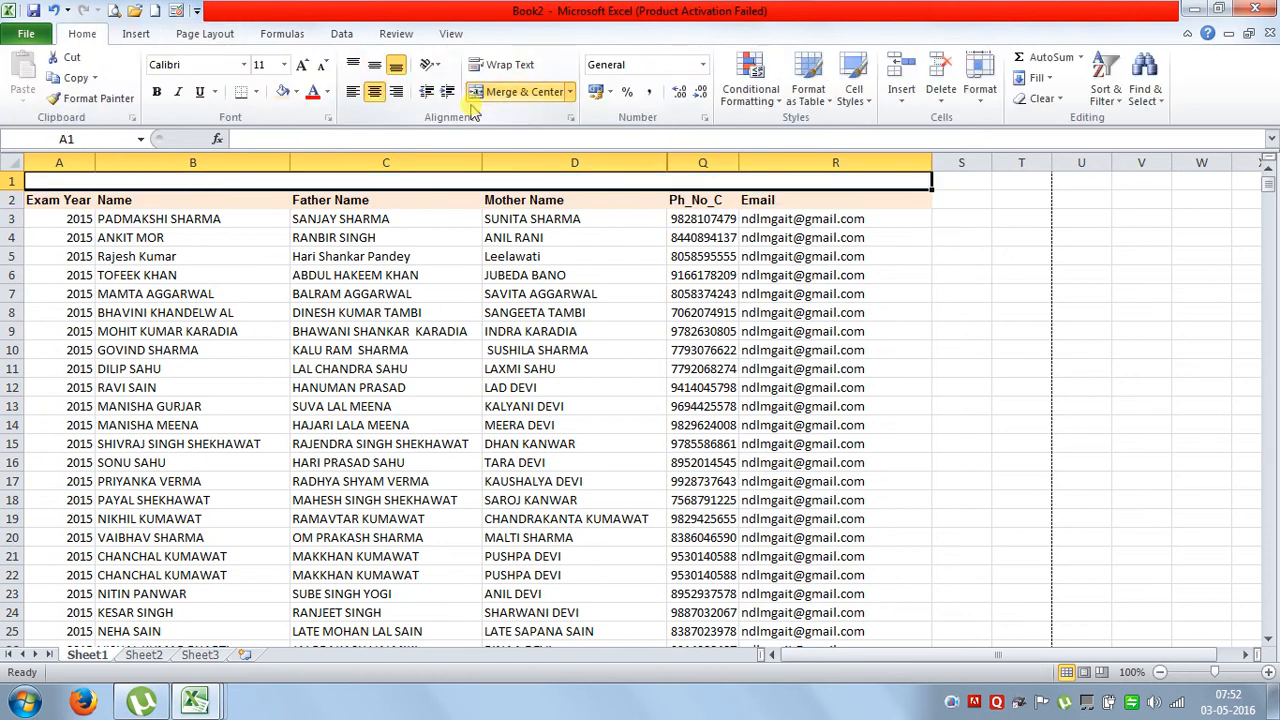
# Enter the two-line title "GAIT ICTL EDUCATION SOCIETY" and "SHASTRI NAGAR, JAIPUR" in the merged cell A1
pyautogui.write('G')
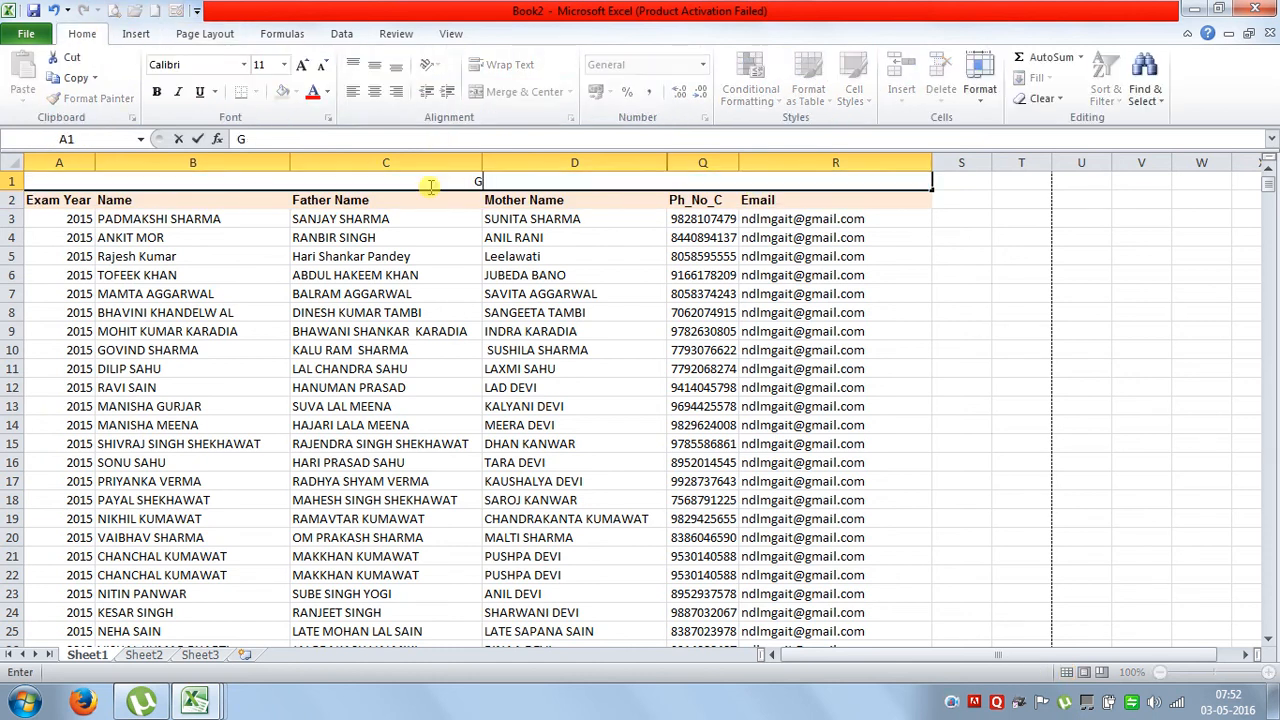
pyautogui.write('AIT ICTL EDUC')
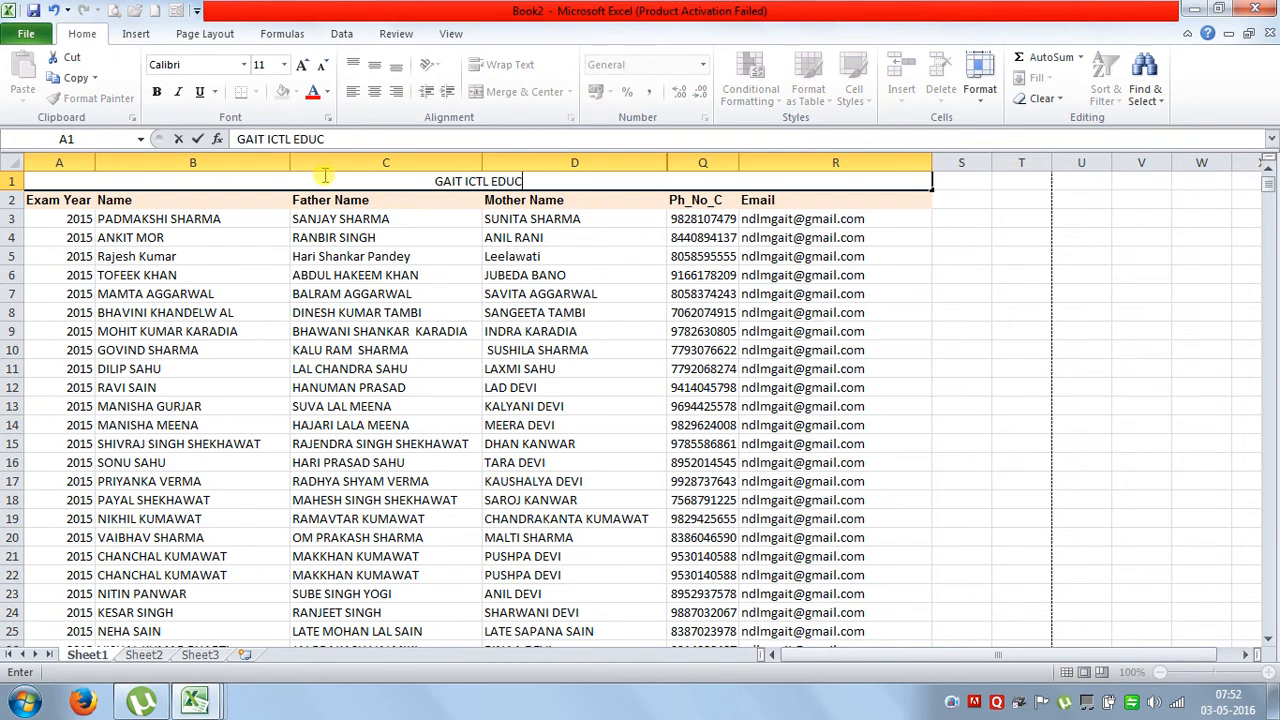
pyautogui.write('ATION S')
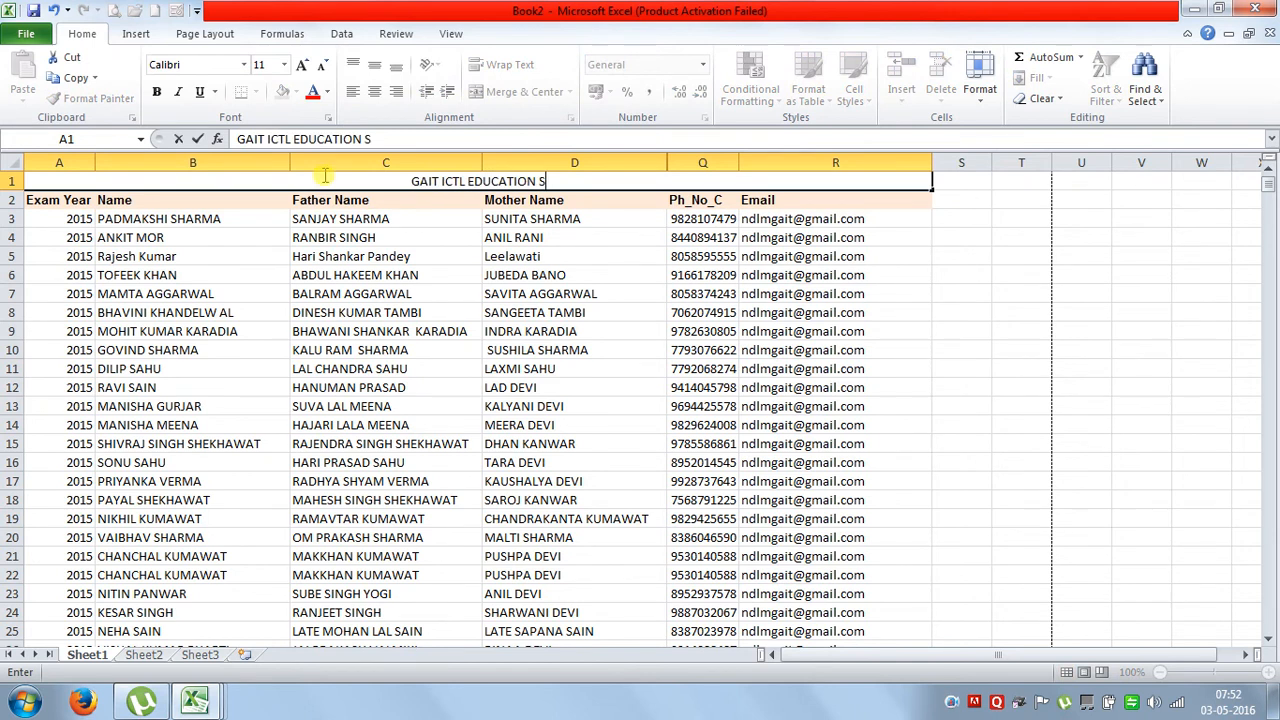
pyautogui.write('OCIETY')
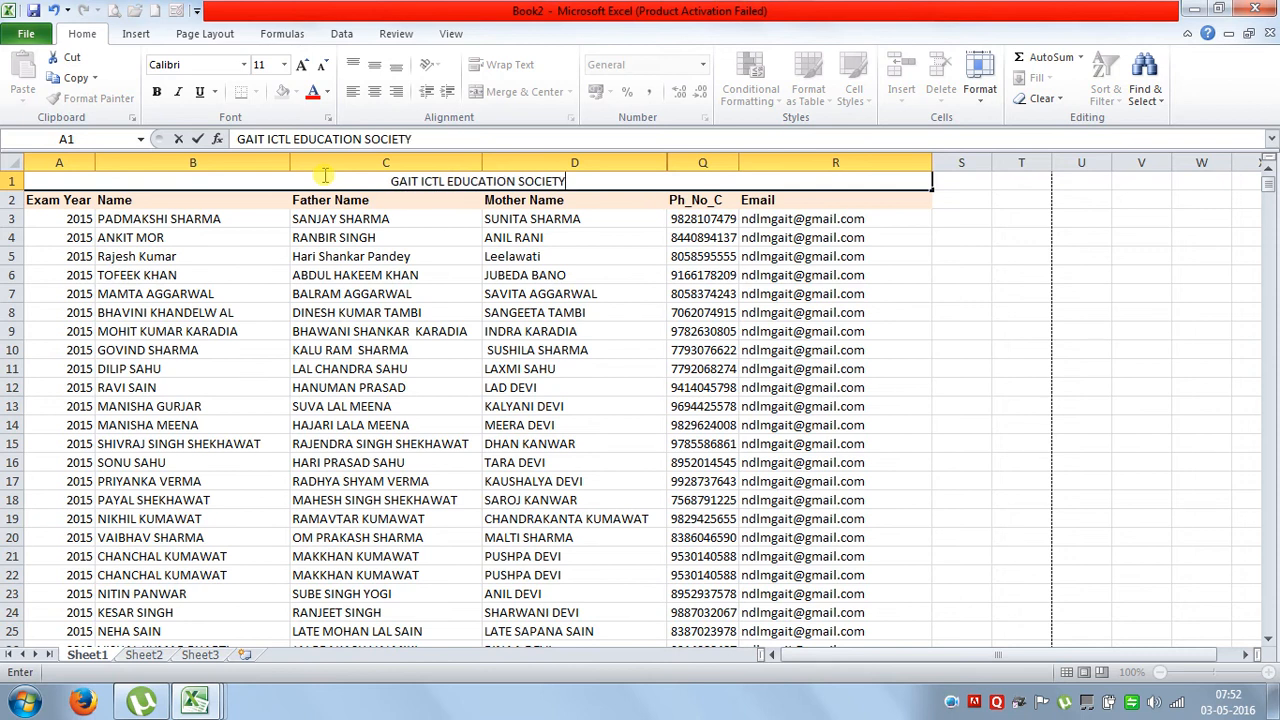
pyautogui.press('Return')
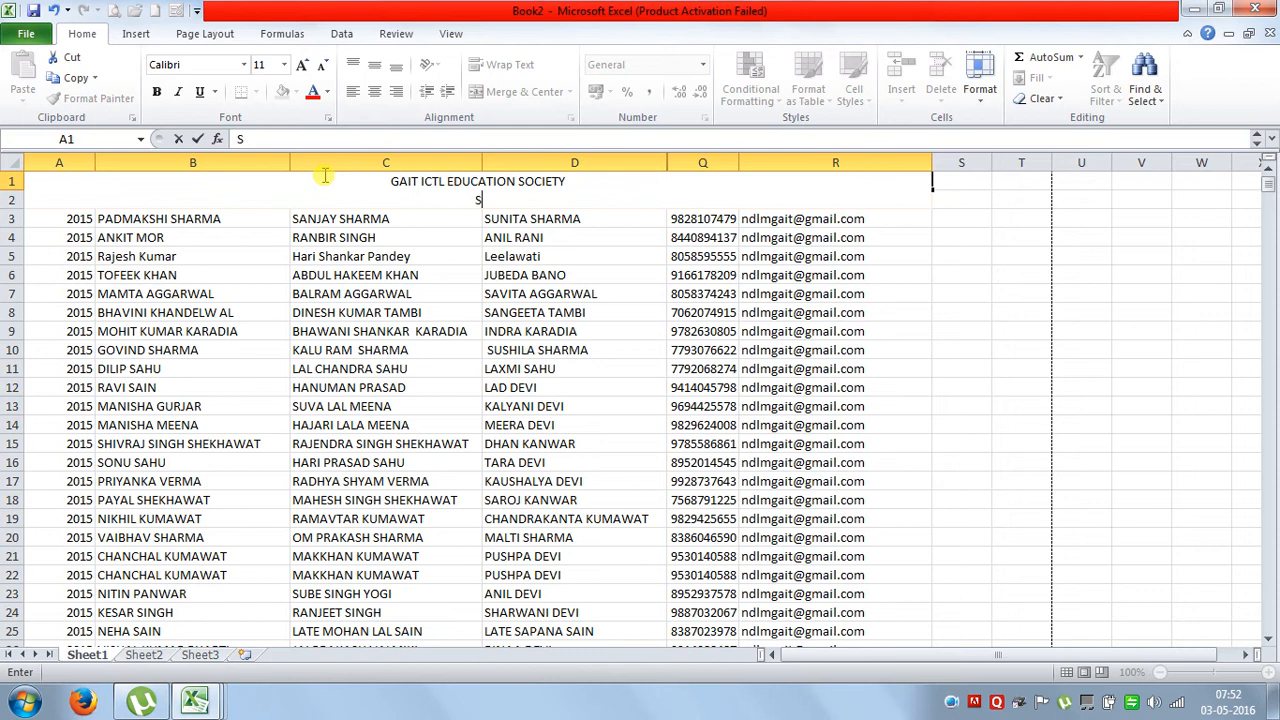
pyautogui.write('SHASTRI NAGAR, JAIPUR')
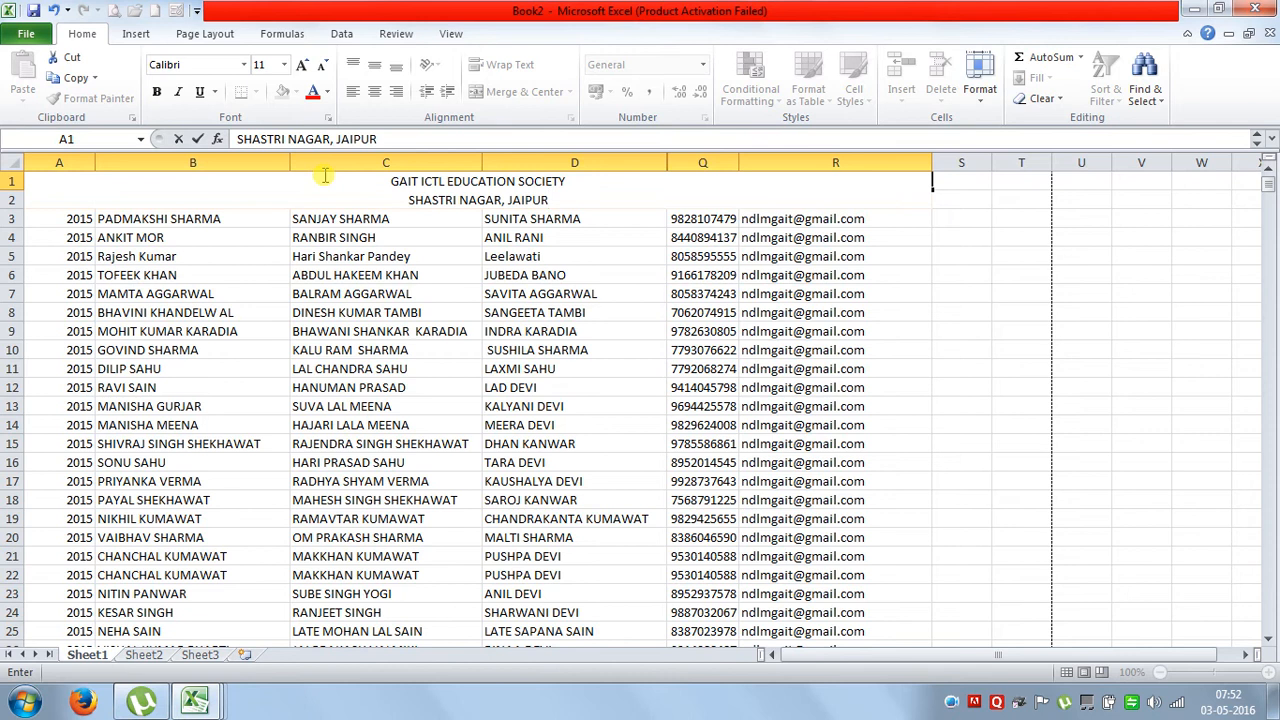
pyautogui.press('Return')
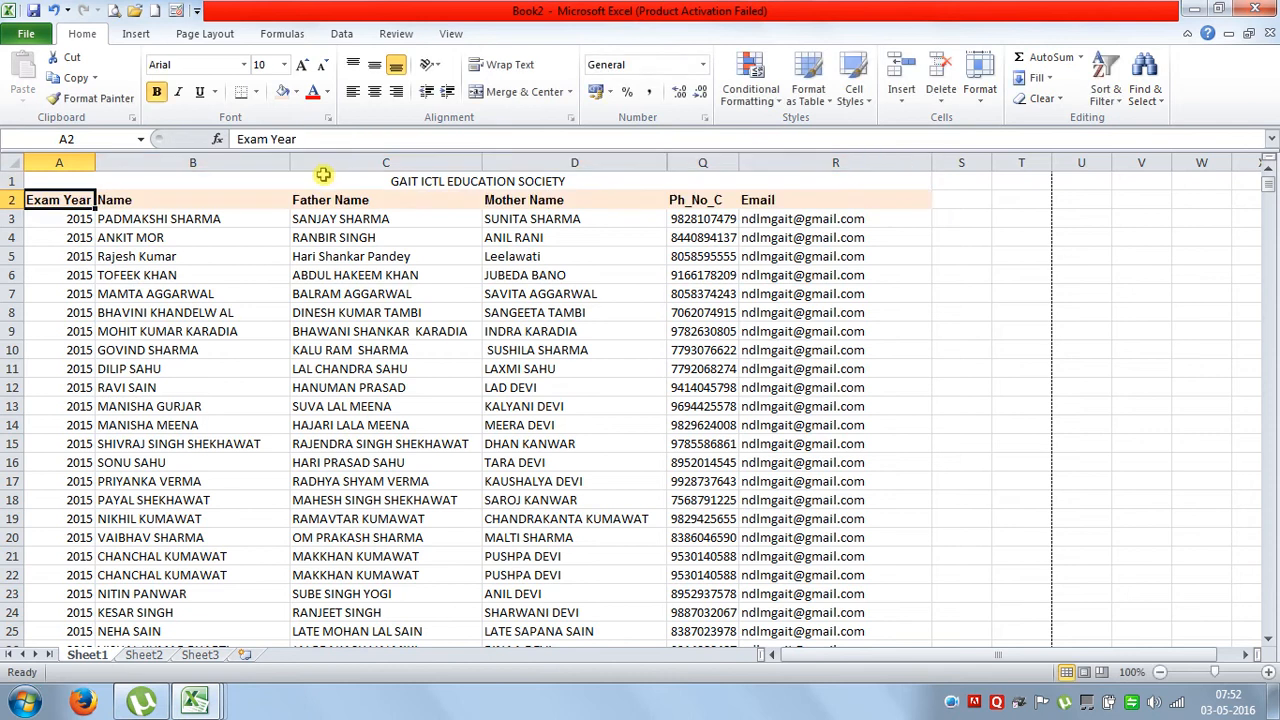
# Fit the height of row 1 to its two-line title and fill the title cell with the lightest aqua theme color
pyautogui.click(8, 187)
pyautogui.doubleClick(10, 190)
pyautogui.click(176, 197)
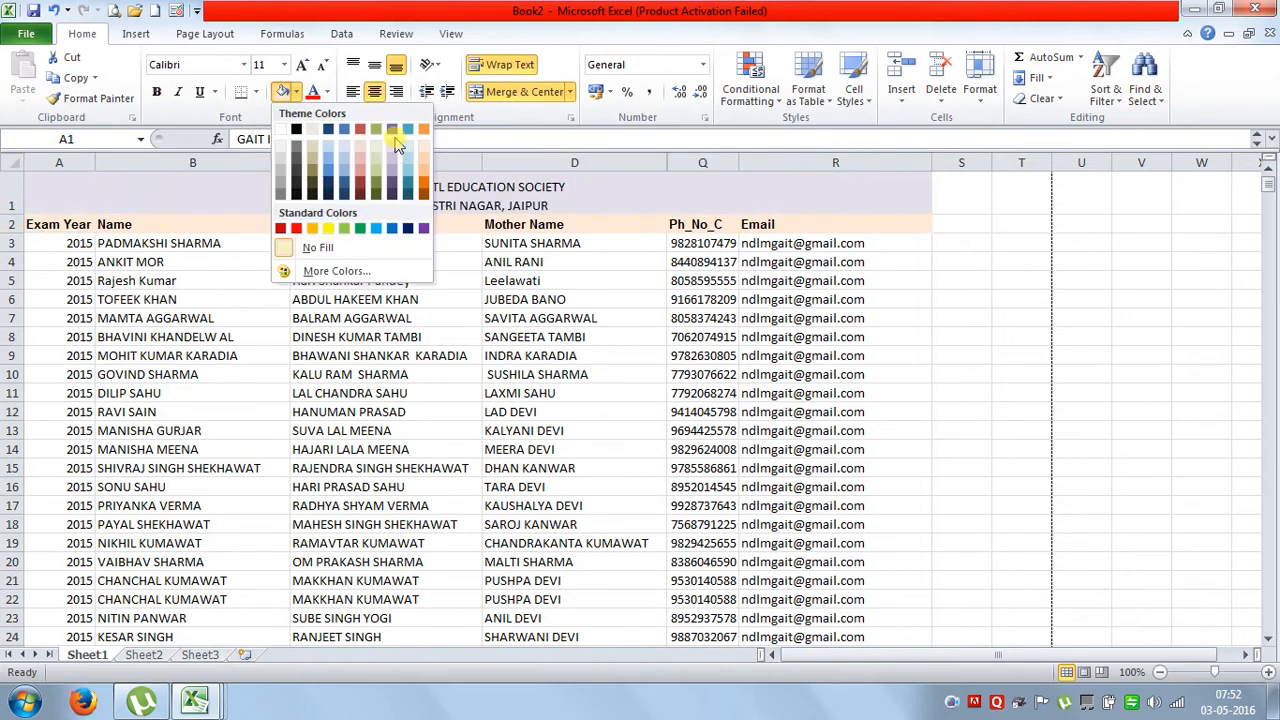
pyautogui.click(404, 146)
pyautogui.click(338, 258)
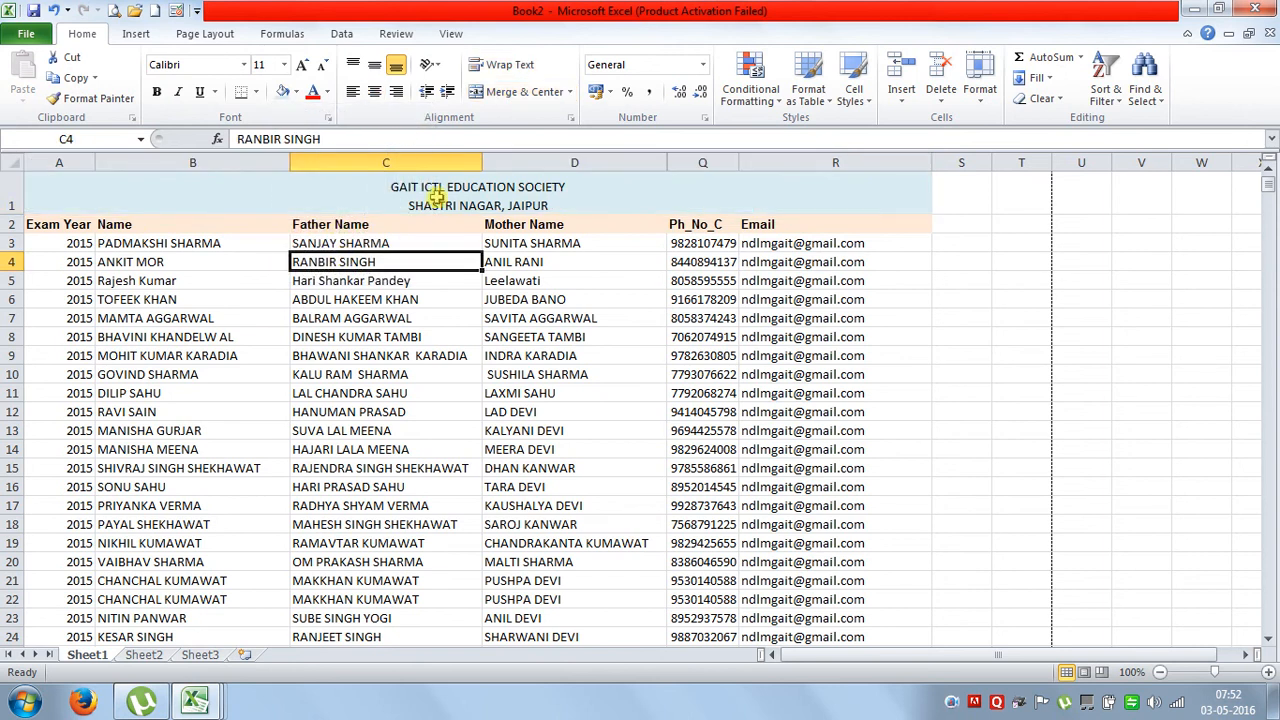
# Change the print title rows to $1:$2 so the society title and column headings repeat on every page
pyautogui.click(136, 34)
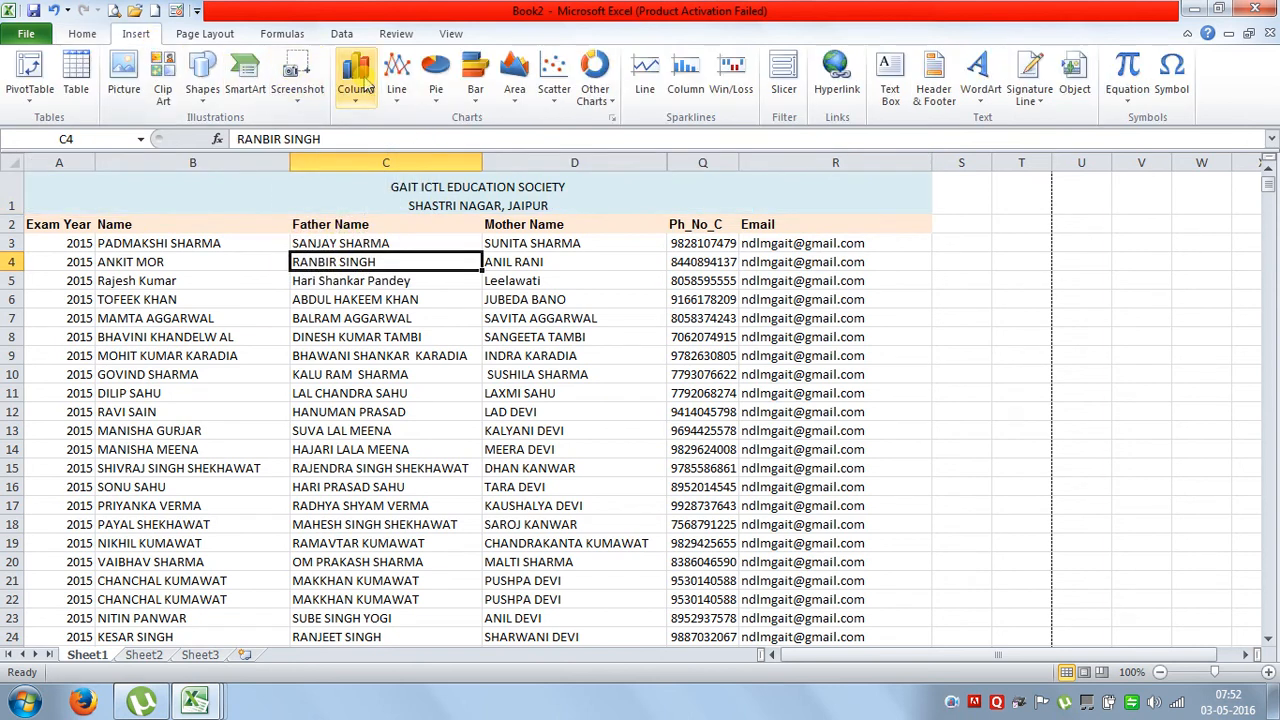
pyautogui.click(205, 34)
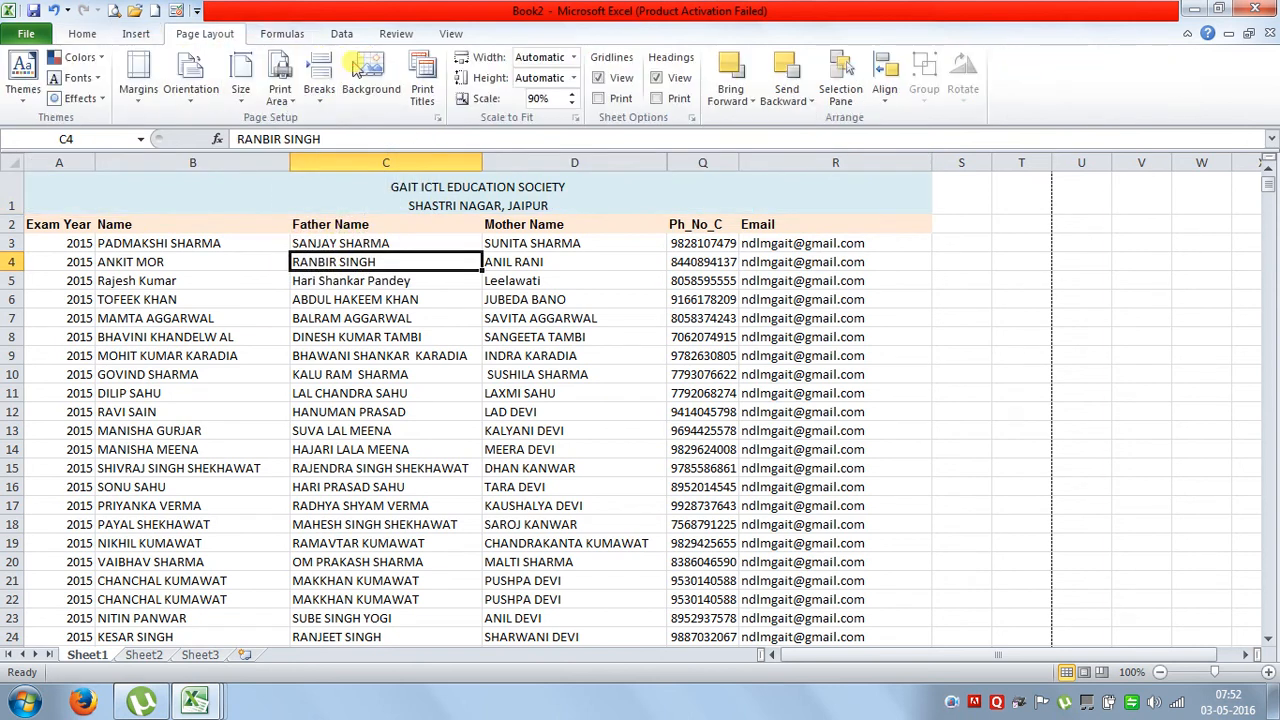
pyautogui.click(423, 80)
pyautogui.click(800, 218)
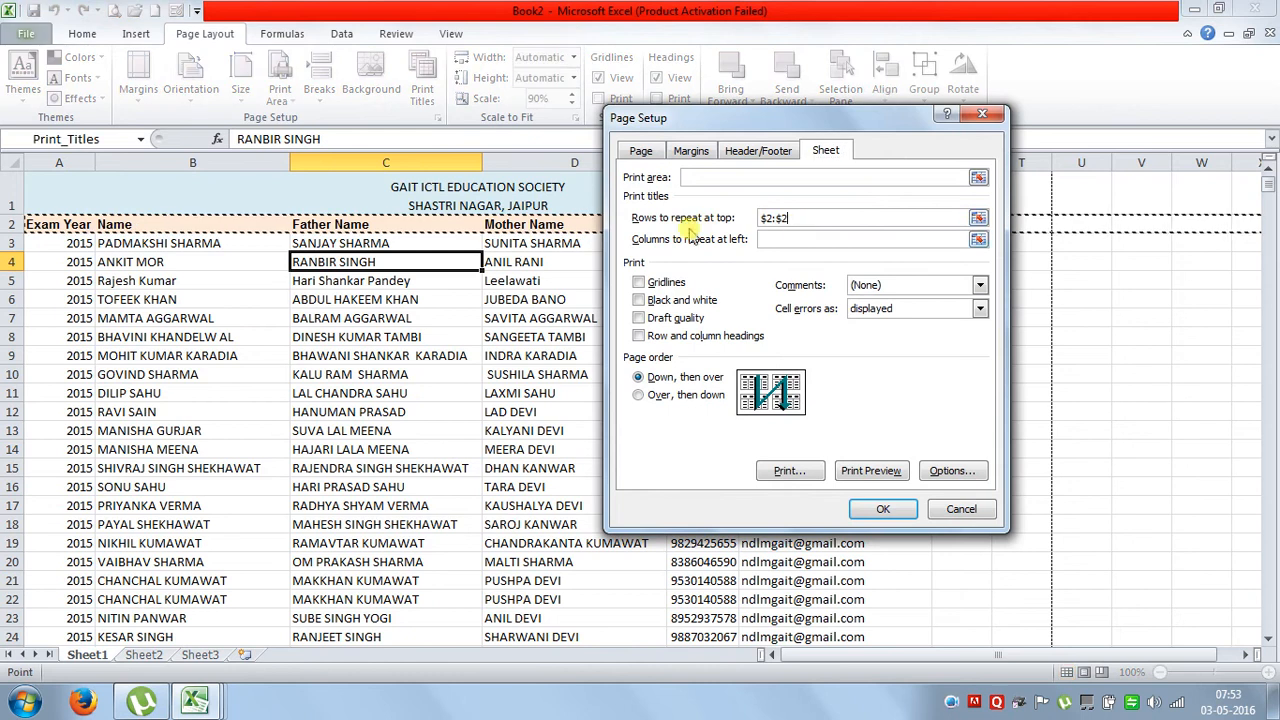
pyautogui.click(458, 202)
pyautogui.moveTo(458, 202); pyautogui.dragTo(460, 224)
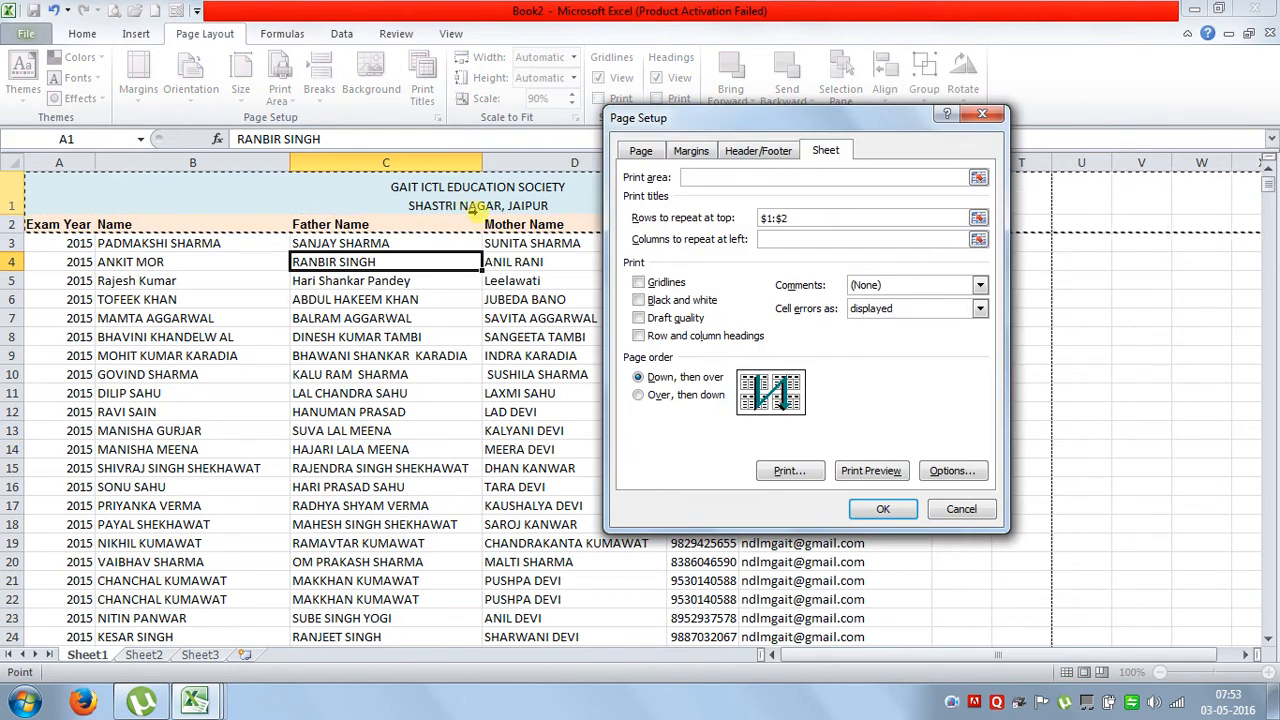
pyautogui.click(883, 509)
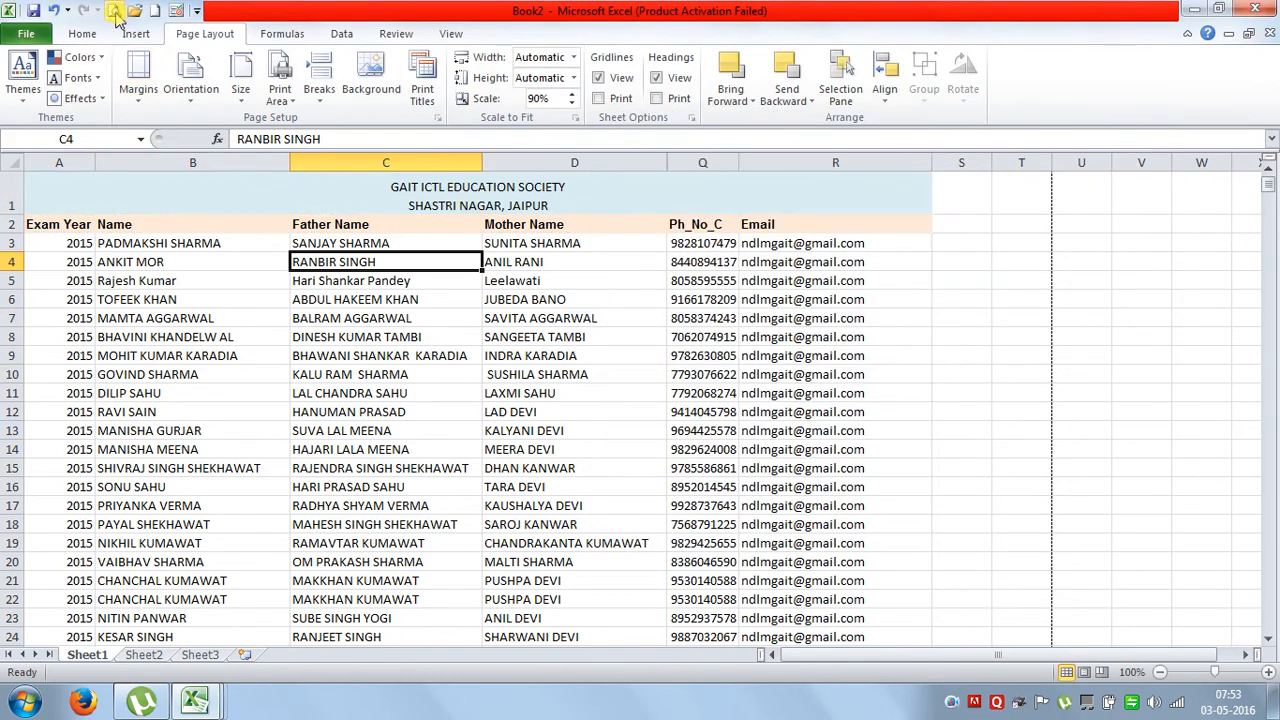
# Preview the printout, check the repeated title and heading rows through page 15, and return to the sheet
pyautogui.click(117, 11)
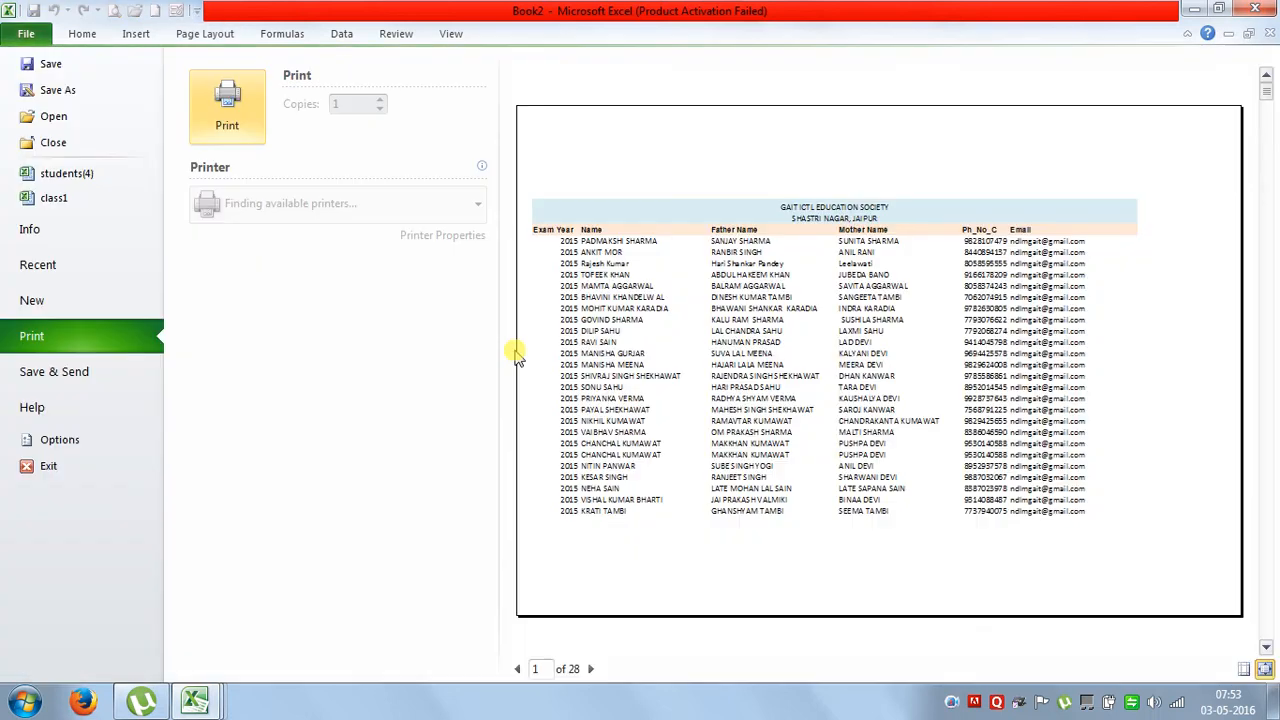
pyautogui.click(591, 669)
pyautogui.click(591, 669)
pyautogui.click(591, 669)
pyautogui.click(591, 669)
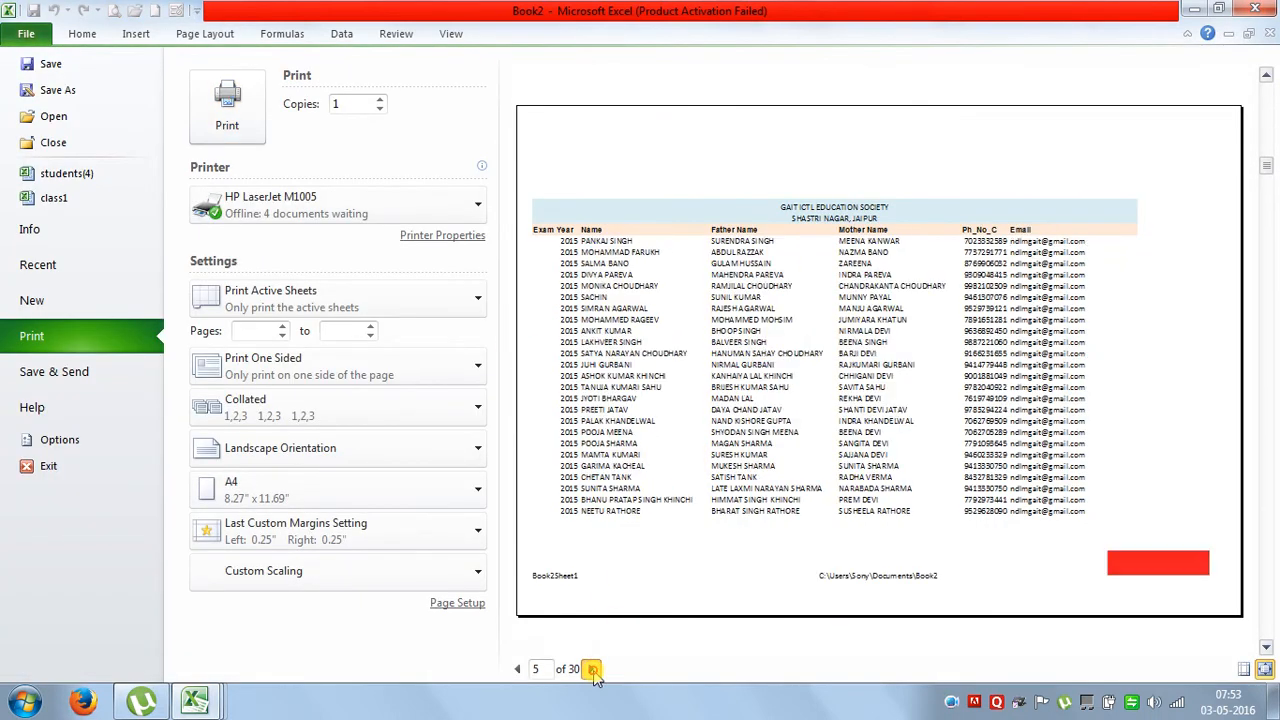
pyautogui.click(591, 669)
pyautogui.click(591, 669)
pyautogui.click(591, 669)
pyautogui.click(591, 669)
pyautogui.click(591, 669)
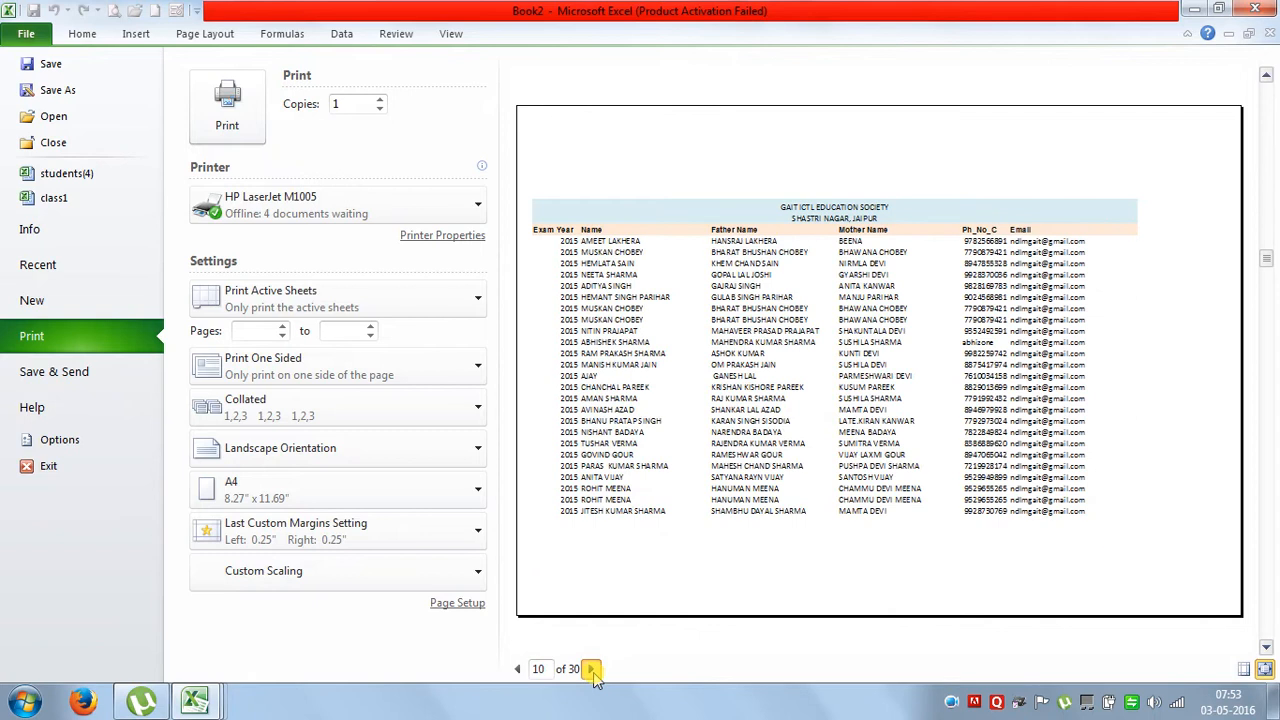
pyautogui.click(591, 669)
pyautogui.click(591, 669)
pyautogui.click(591, 669)
pyautogui.click(591, 669)
pyautogui.click(591, 669)
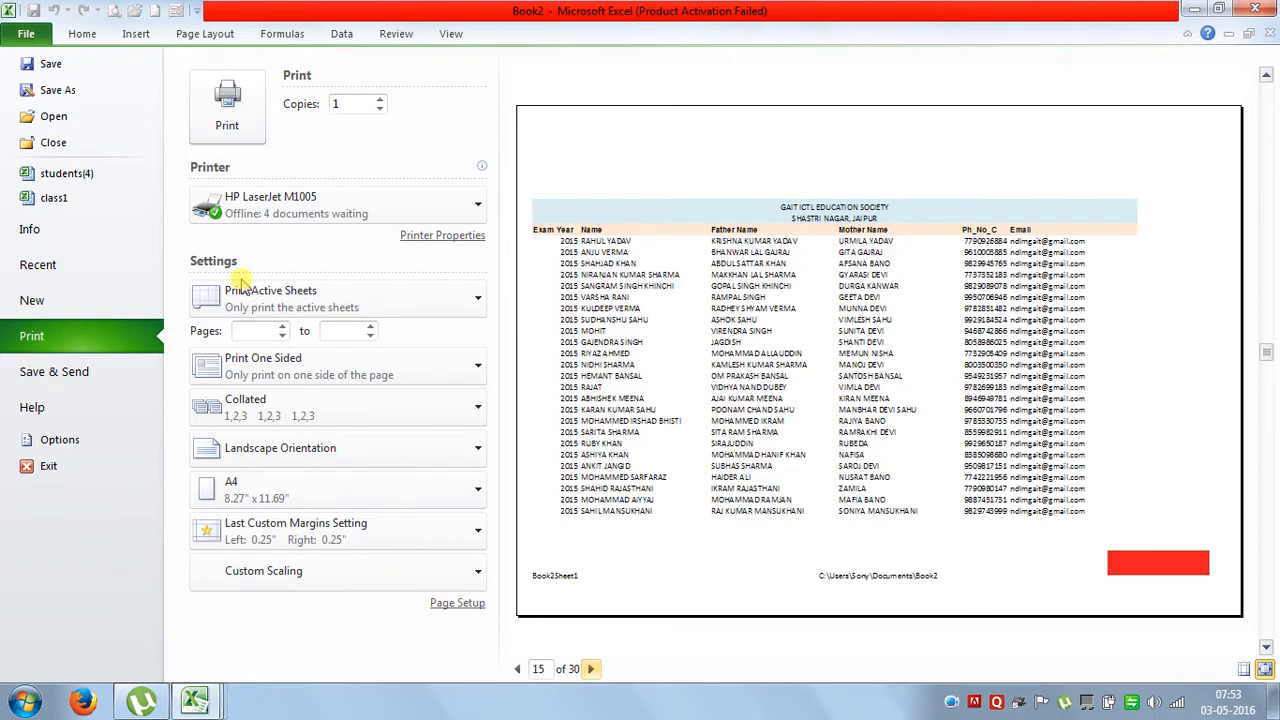
pyautogui.click(27, 34)
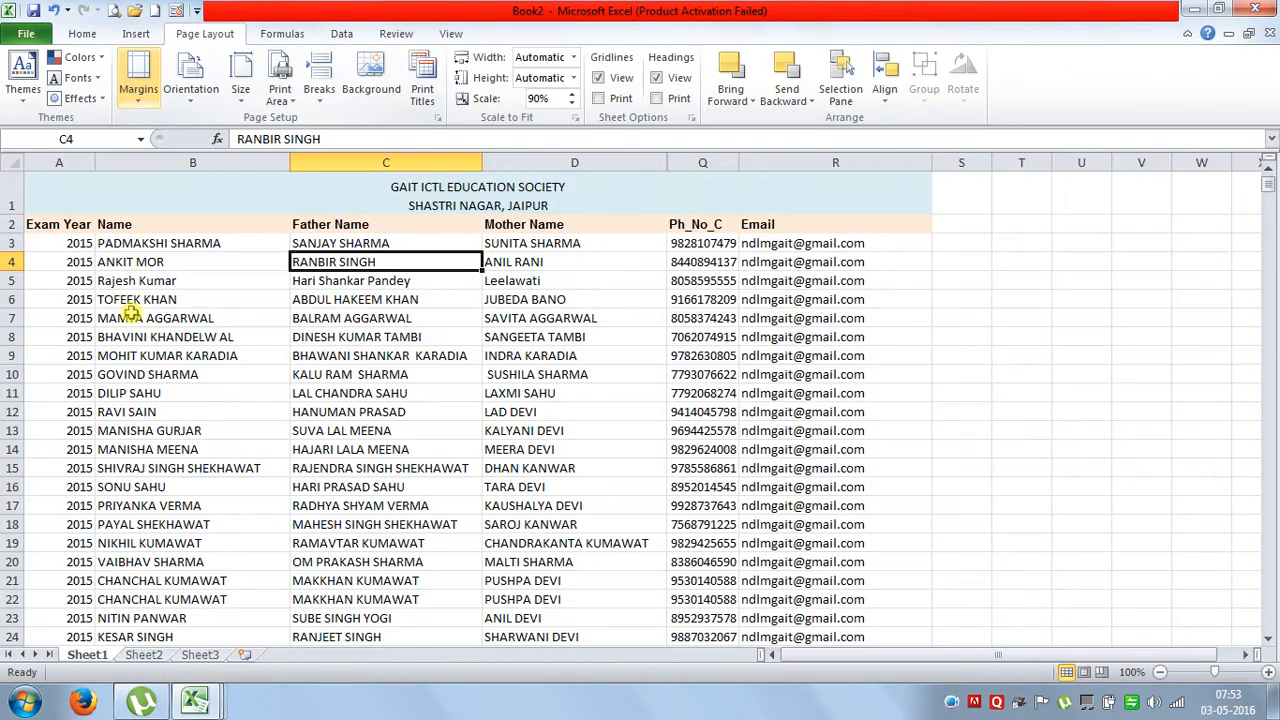
pyautogui.moveTo(25, 224); pyautogui.dragTo(775, 608)
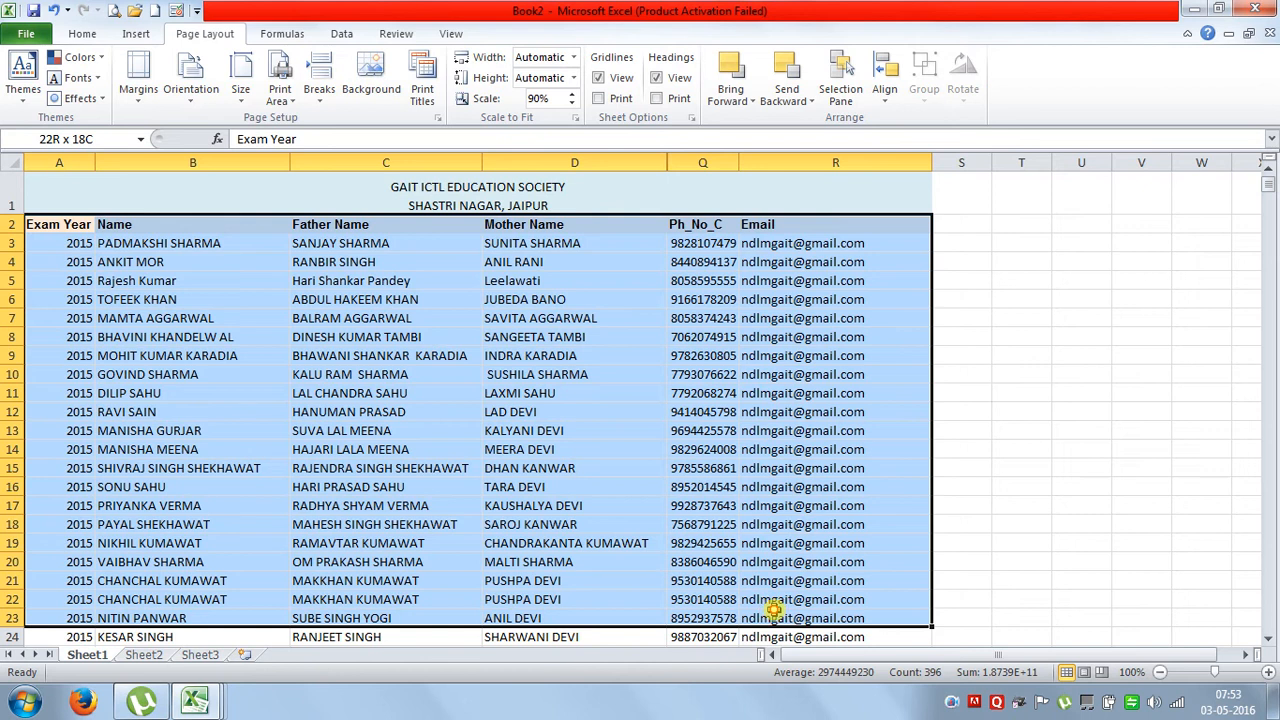
pyautogui.click(549, 432)
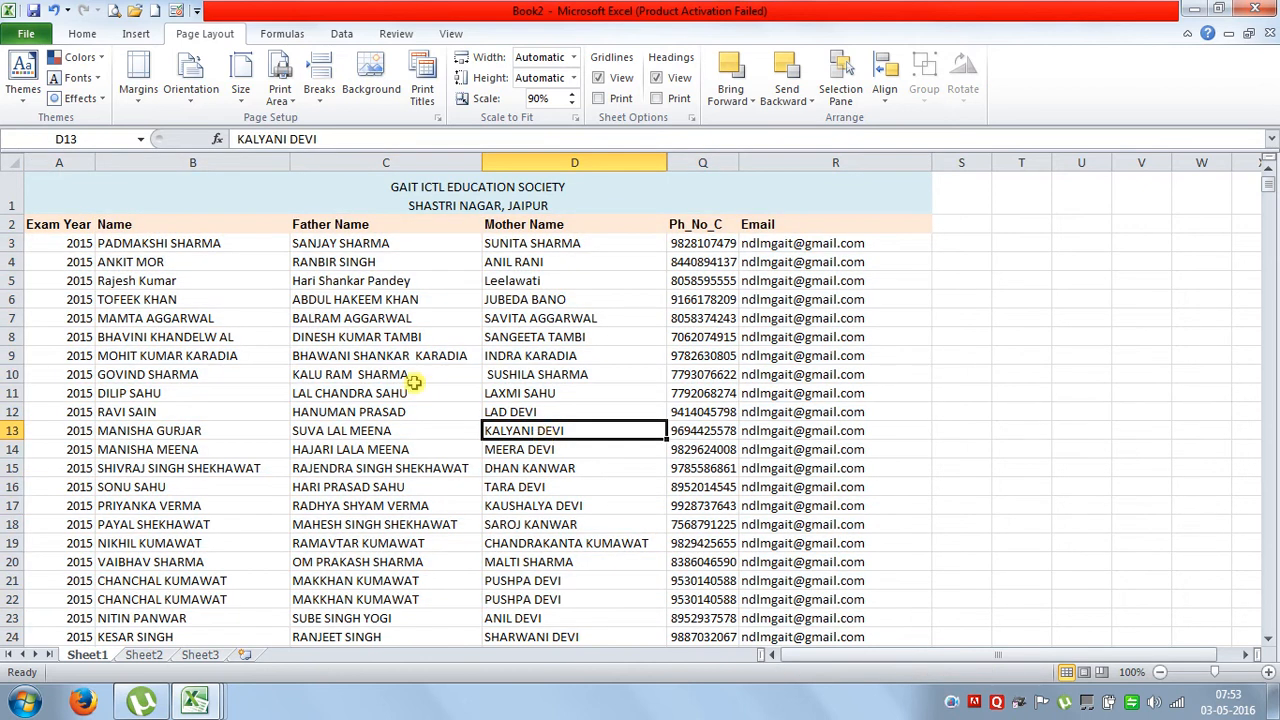
pyautogui.scroll(-4, 400, 414)
pyautogui.scroll(-1, 400, 414)
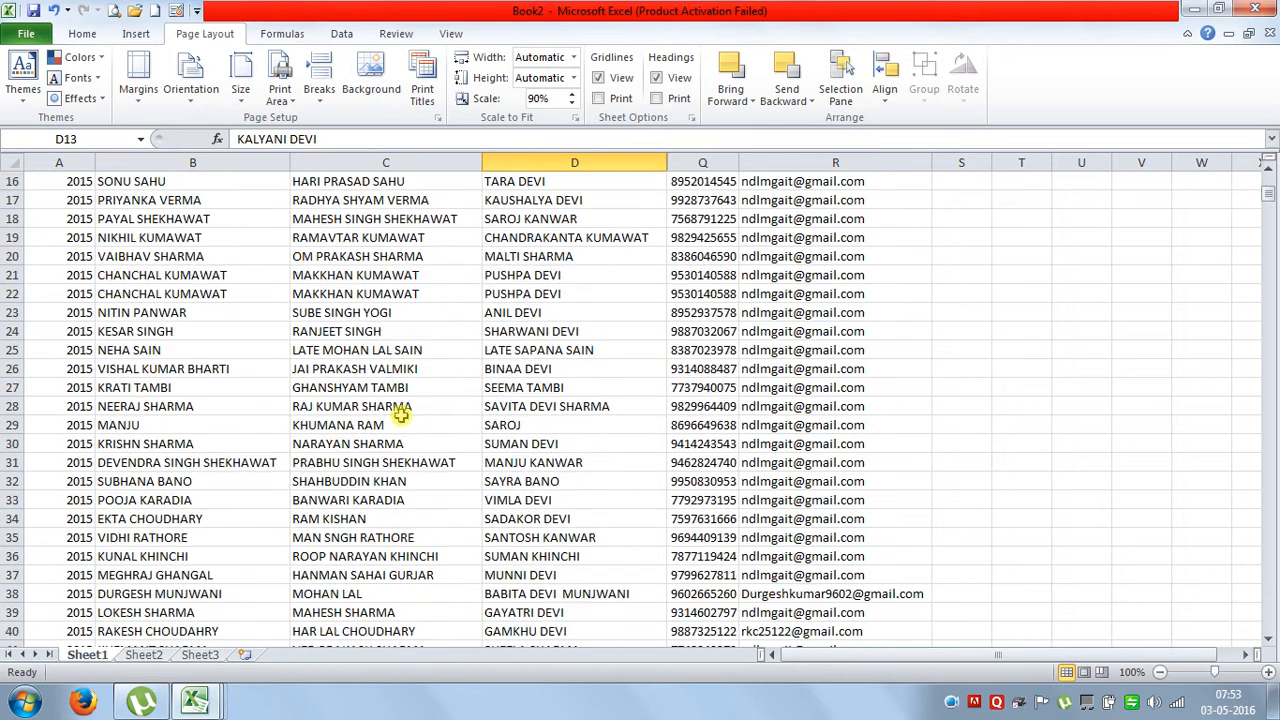
# Freeze the panes above row 2 so the society title stays in view, and scroll the list to check it
pyautogui.click(310, 484)
pyautogui.click(558, 540)
pyautogui.click(244, 470)
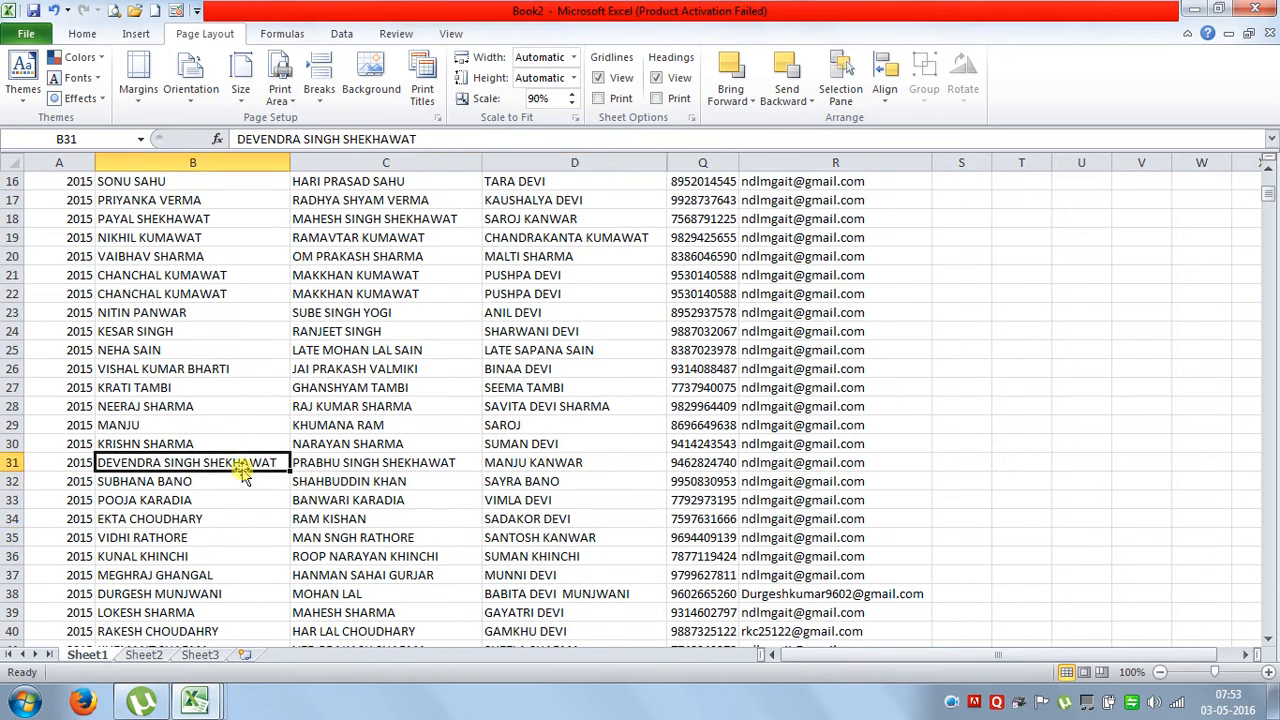
pyautogui.scroll(5, 282, 433)
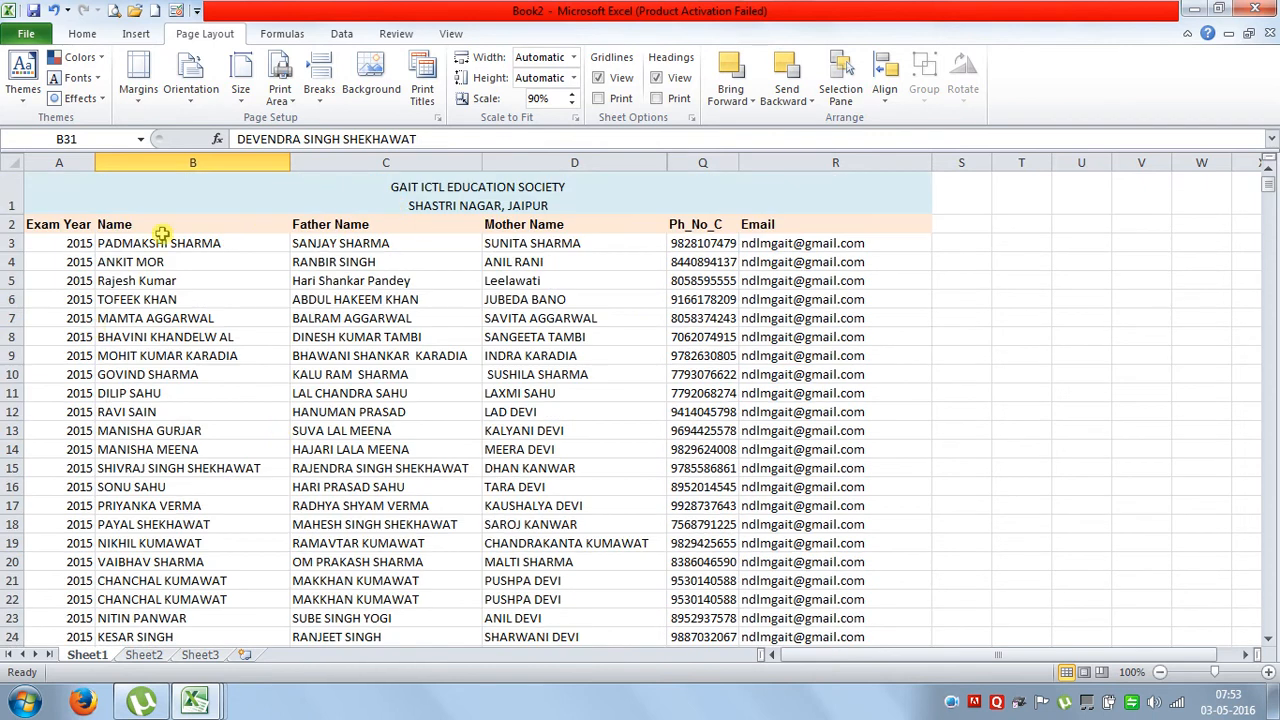
pyautogui.click(10, 224)
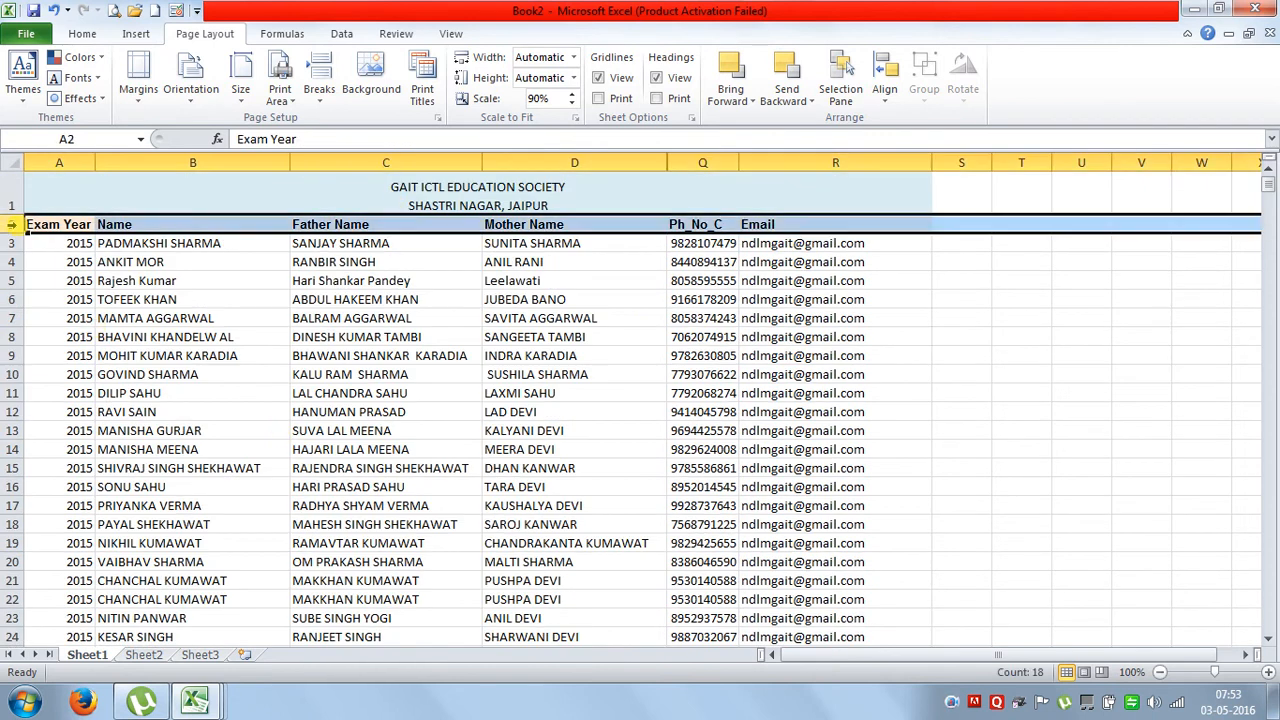
pyautogui.click(454, 36)
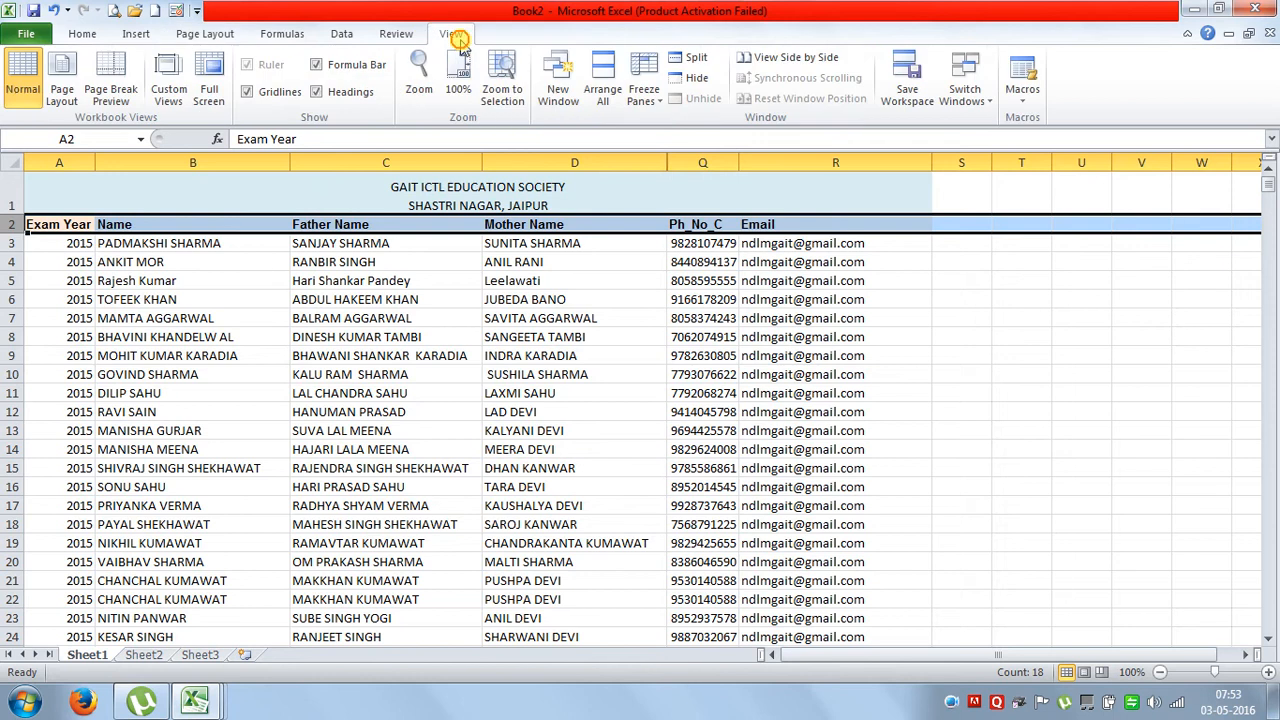
pyautogui.click(643, 95)
pyautogui.click(700, 125)
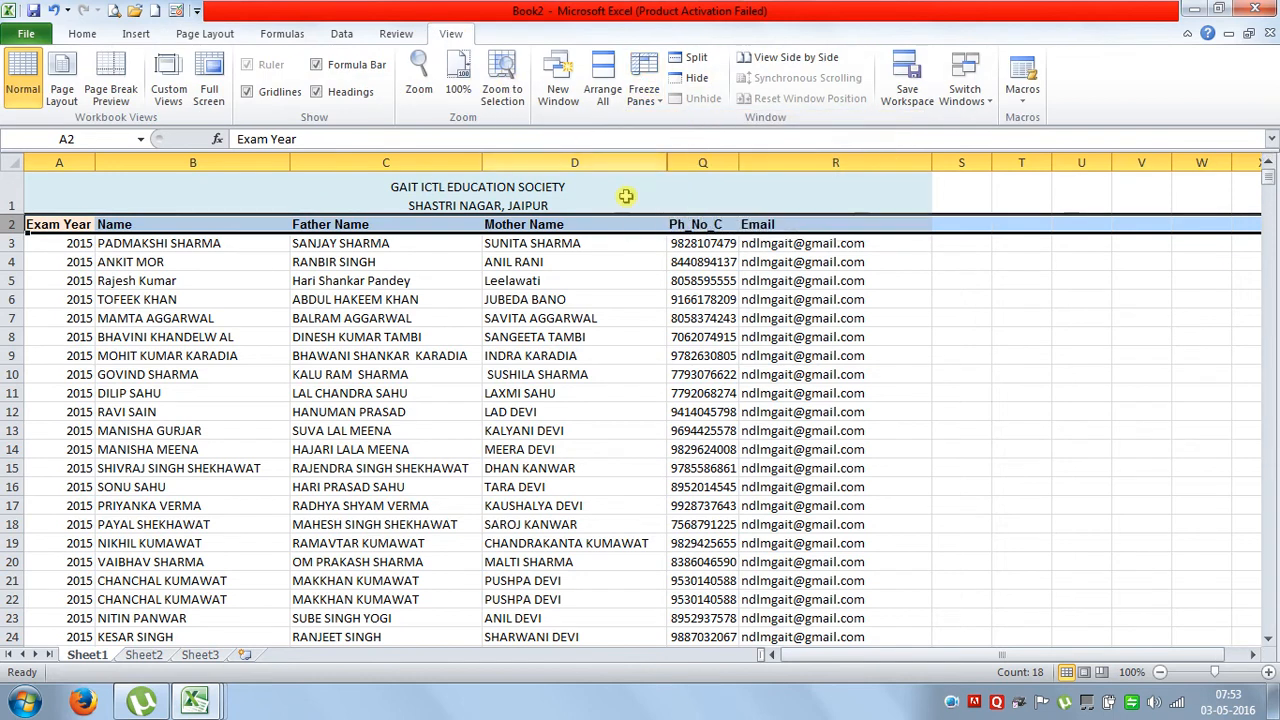
pyautogui.click(540, 299)
pyautogui.scroll(-3, 545, 310)
pyautogui.scroll(3, 551, 334)
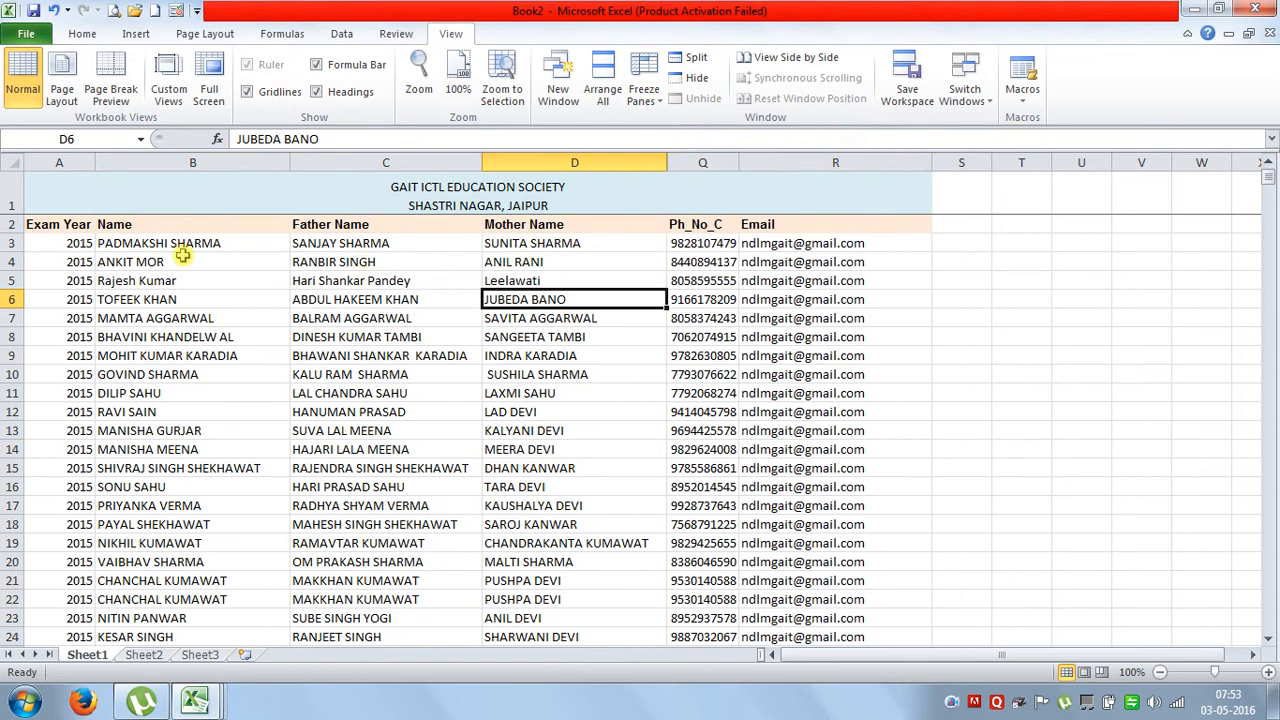
pyautogui.hotkey('ctrl', 'Home')
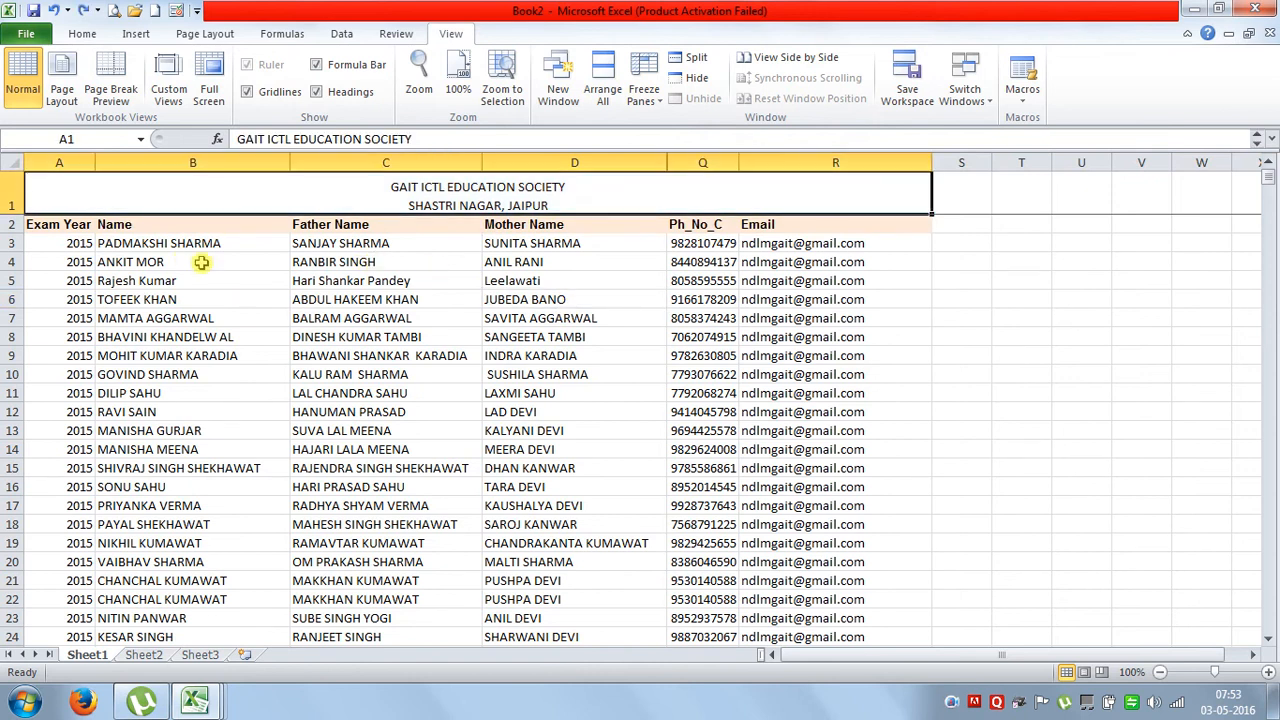
# Unfreeze the panes and freeze them again above row 3 to hold both the society title and the column headings
pyautogui.click(8, 243)
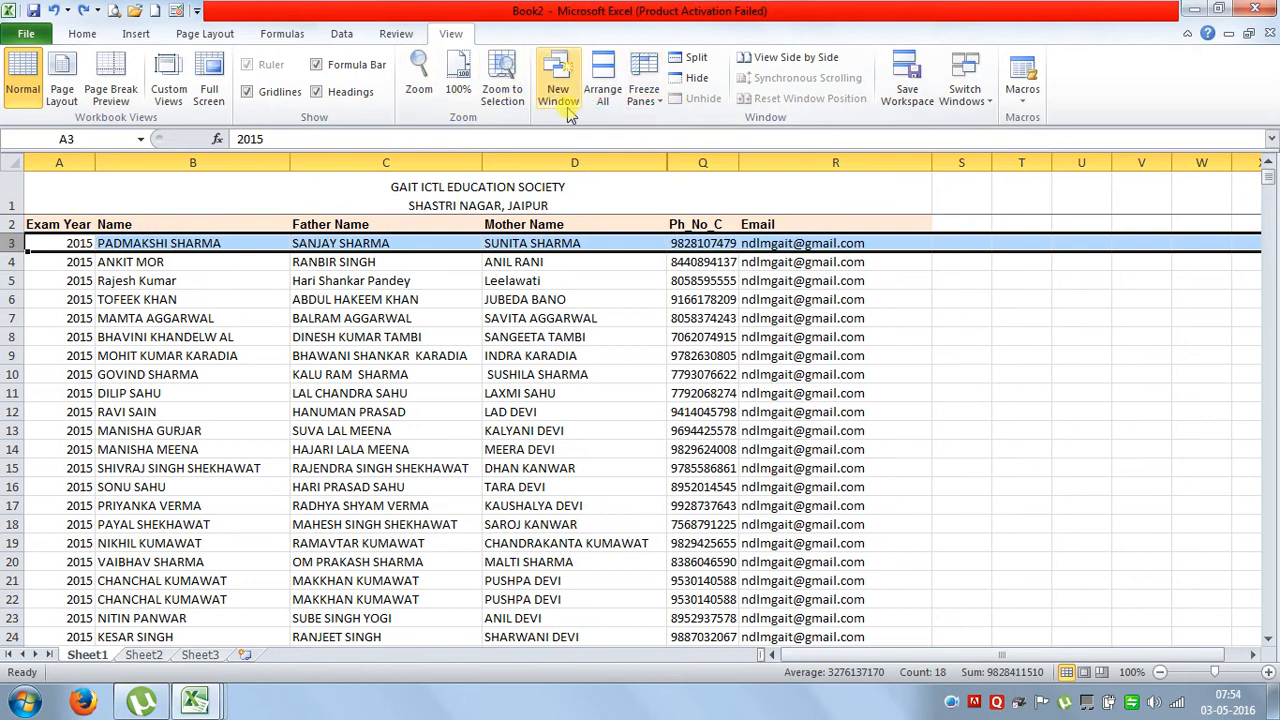
pyautogui.click(645, 92)
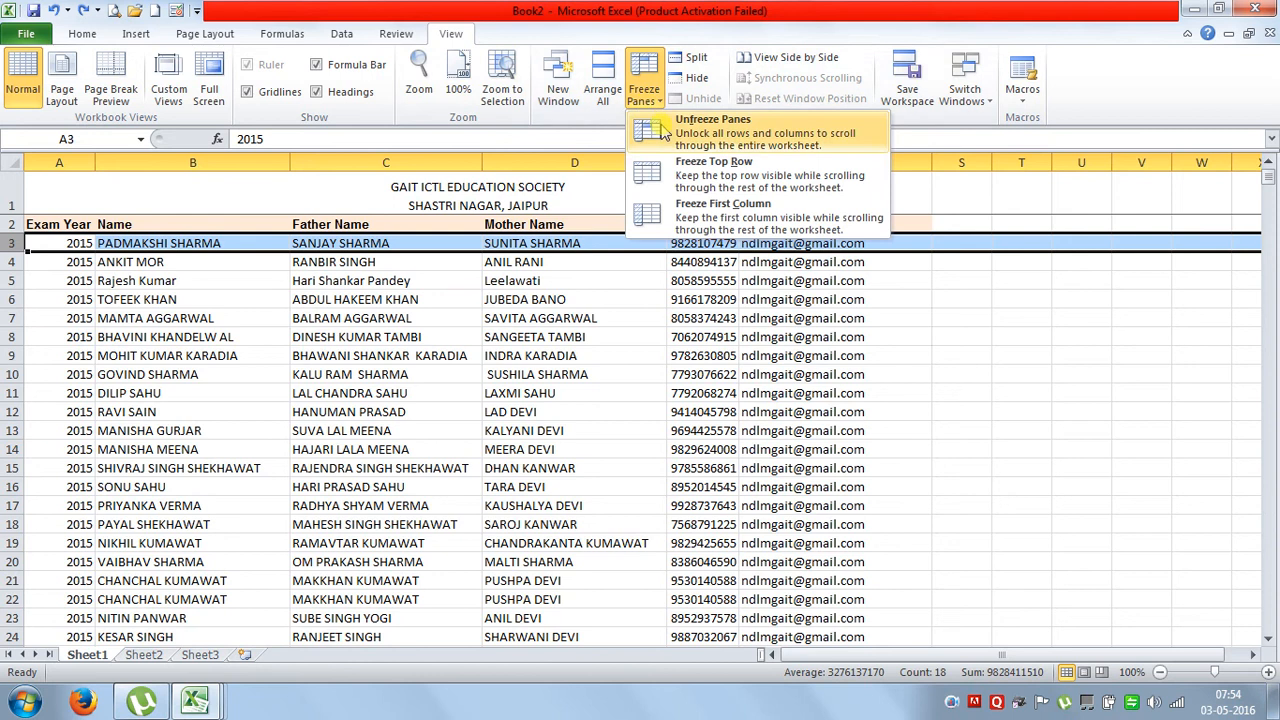
pyautogui.click(664, 132)
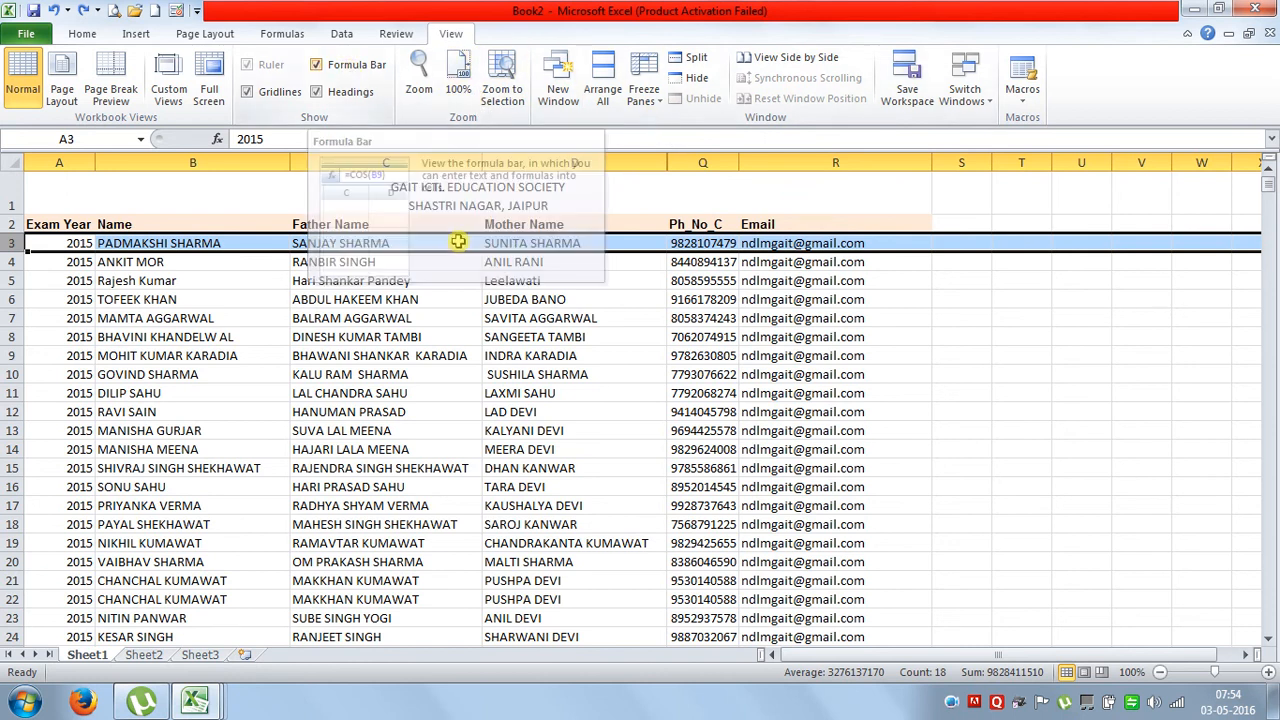
pyautogui.click(646, 96)
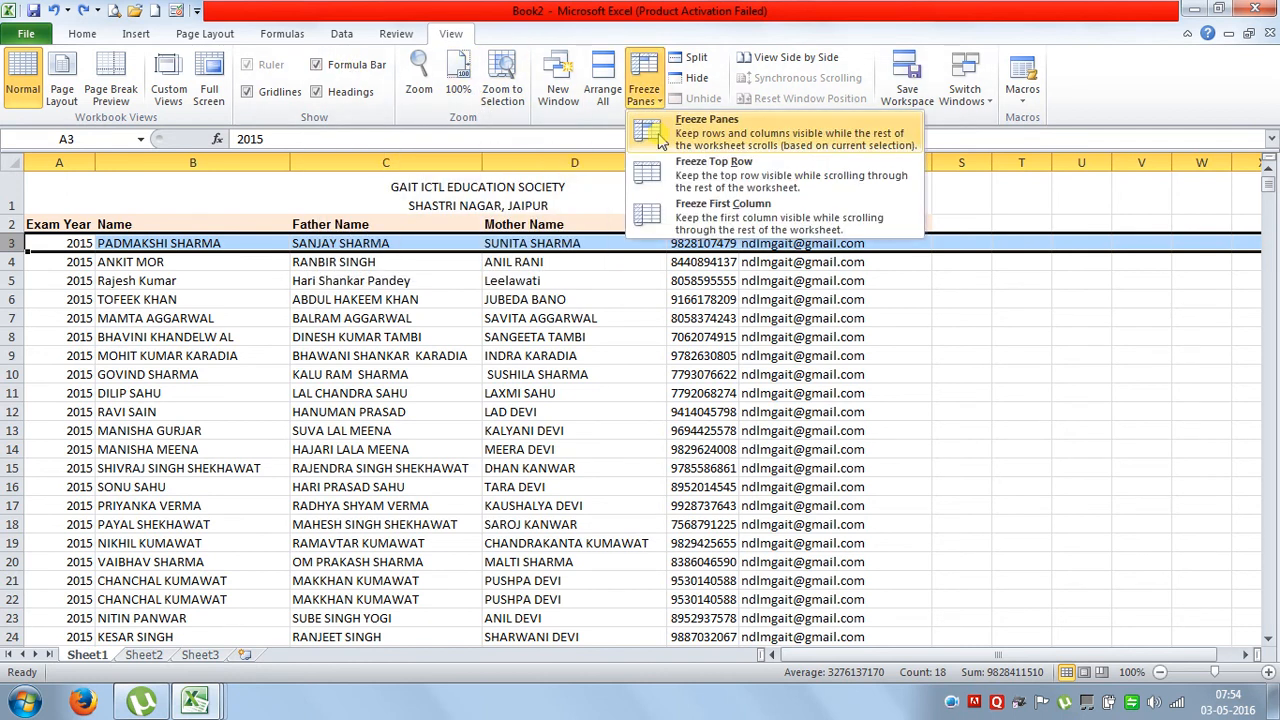
pyautogui.click(660, 143)
# Go through the student list down to about row 300 and check the frozen title and heading rows
pyautogui.click(440, 281)
pyautogui.scroll(-8, 443, 332)
pyautogui.scroll(-19, 443, 332)
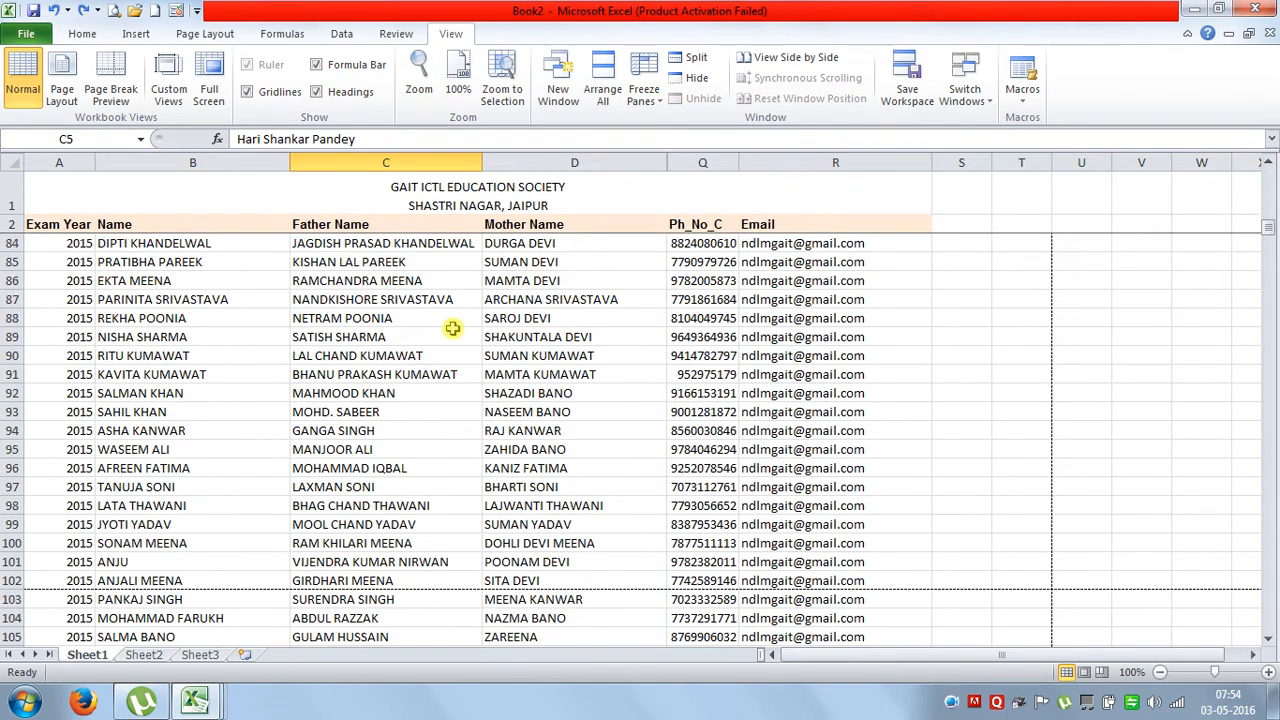
pyautogui.scroll(-1, 452, 328)
pyautogui.scroll(-4, 388, 275)
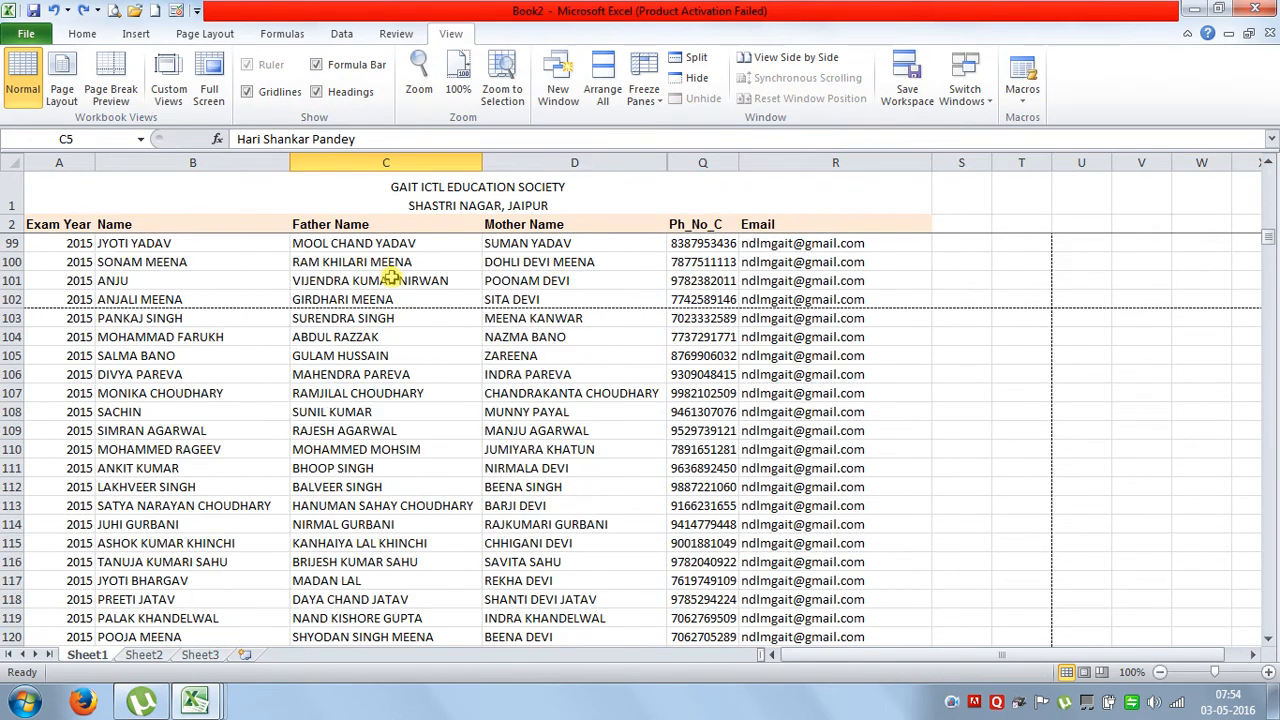
pyautogui.scroll(-16, 392, 279)
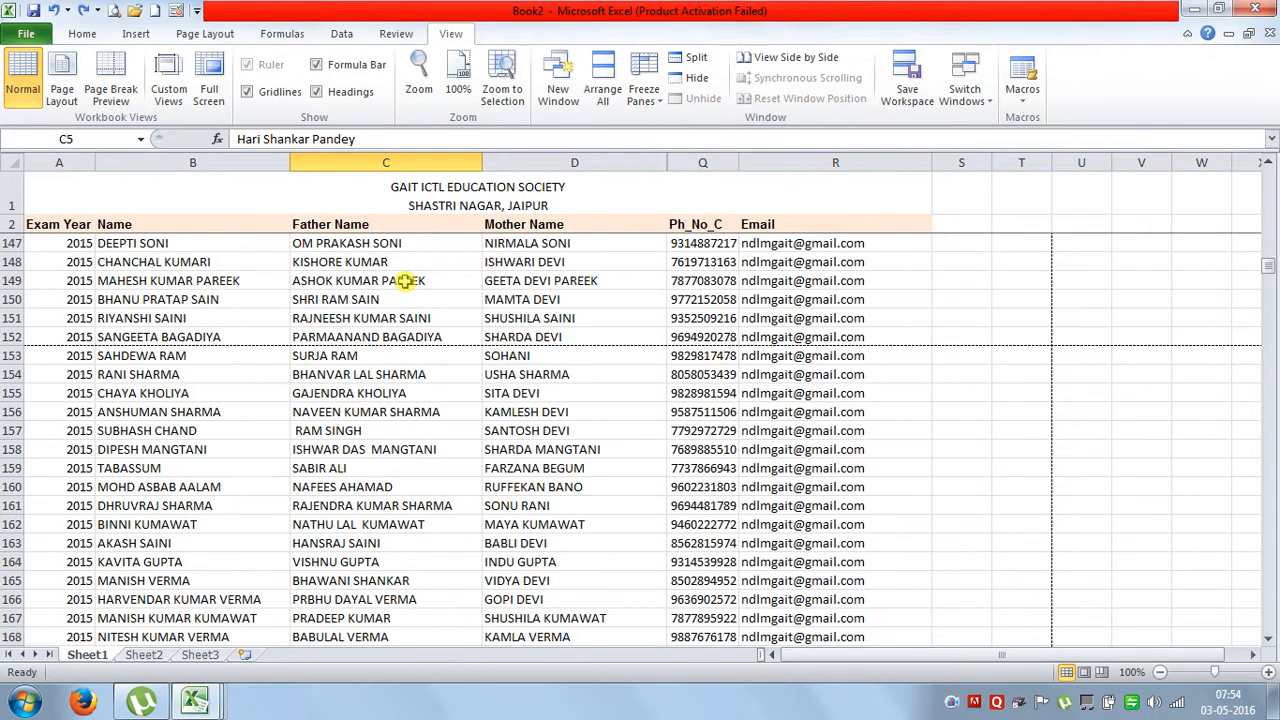
pyautogui.scroll(-3, 404, 281)
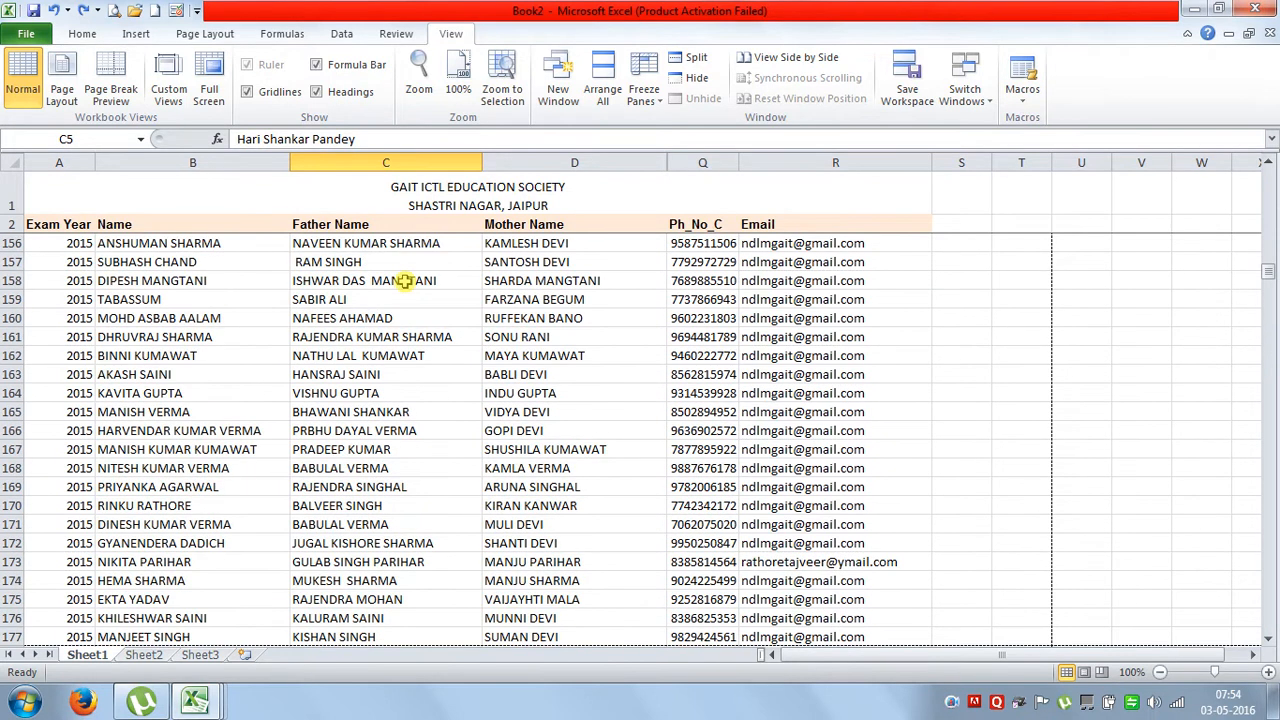
pyautogui.scroll(-2, 400, 287)
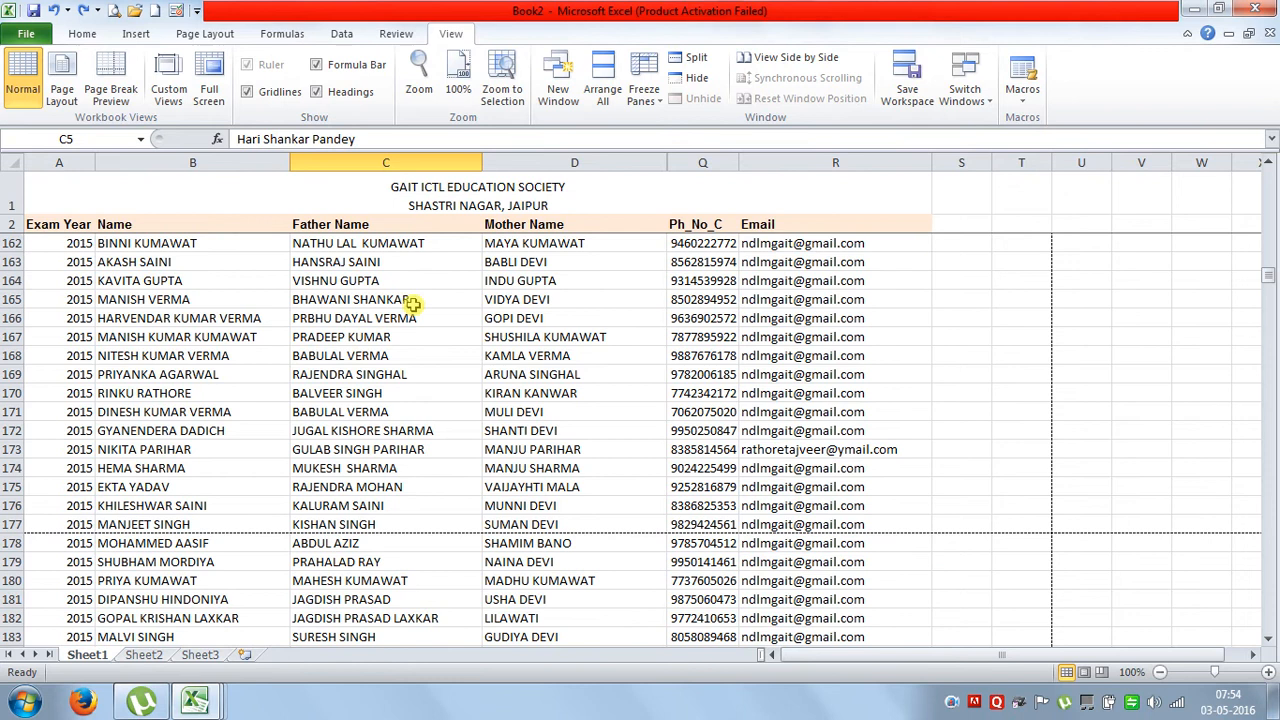
pyautogui.scroll(-6, 437, 320)
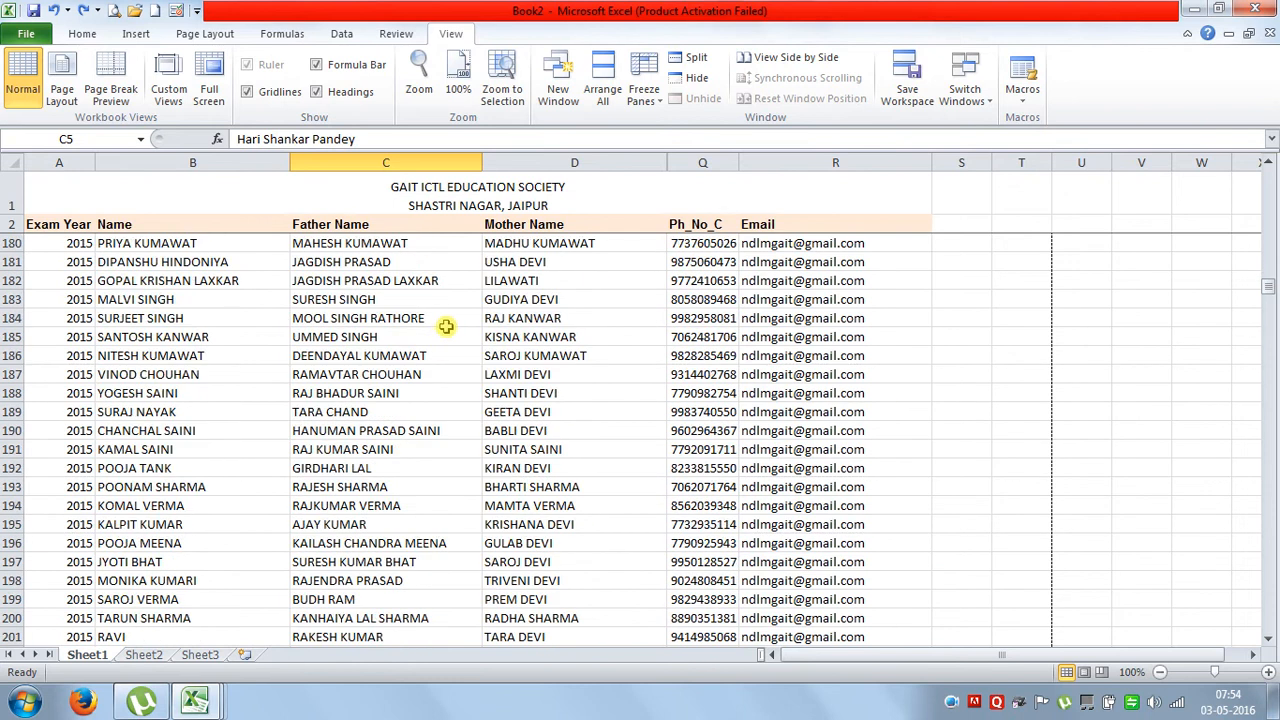
pyautogui.scroll(-7, 446, 326)
pyautogui.scroll(-14, 455, 360)
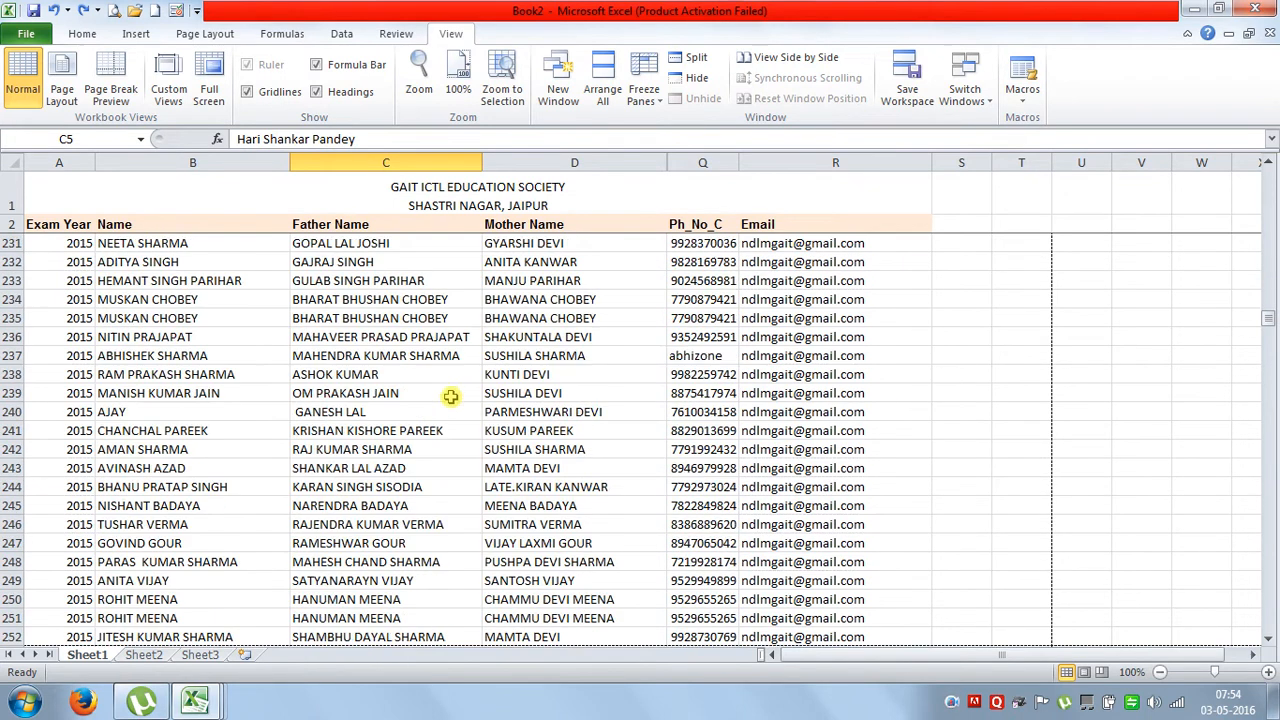
pyautogui.scroll(-5, 452, 412)
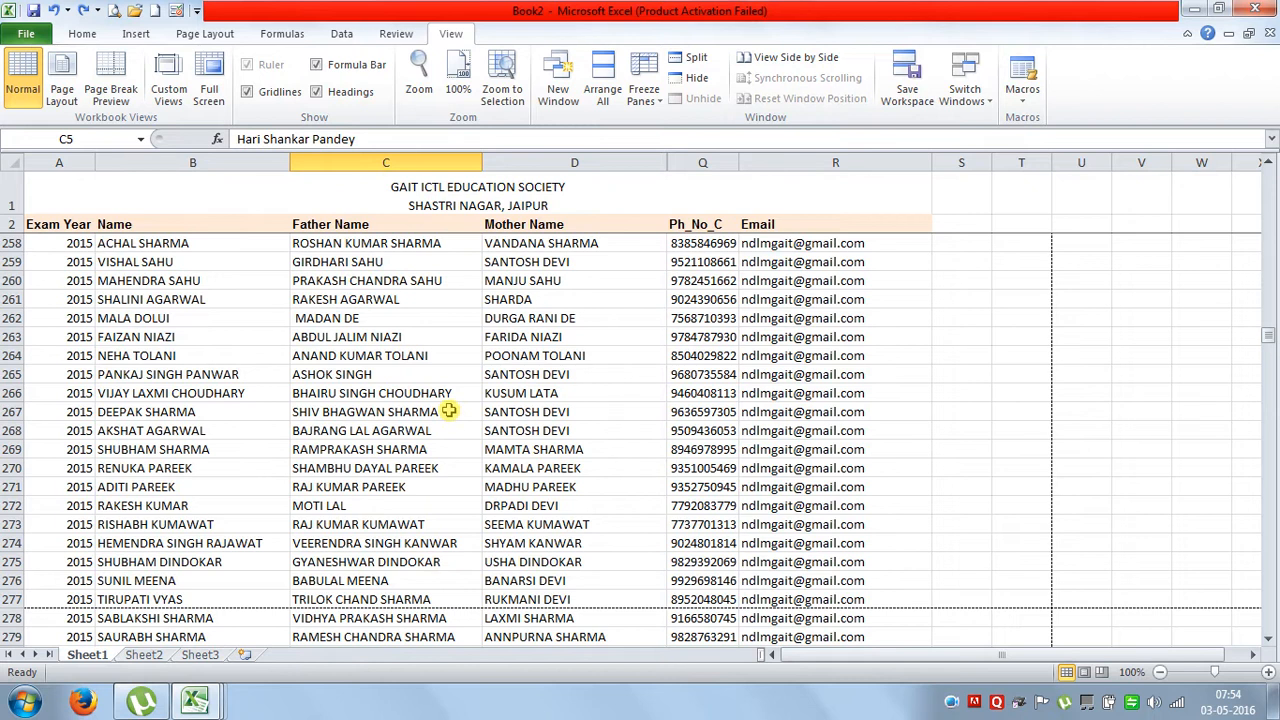
pyautogui.scroll(-8, 449, 411)
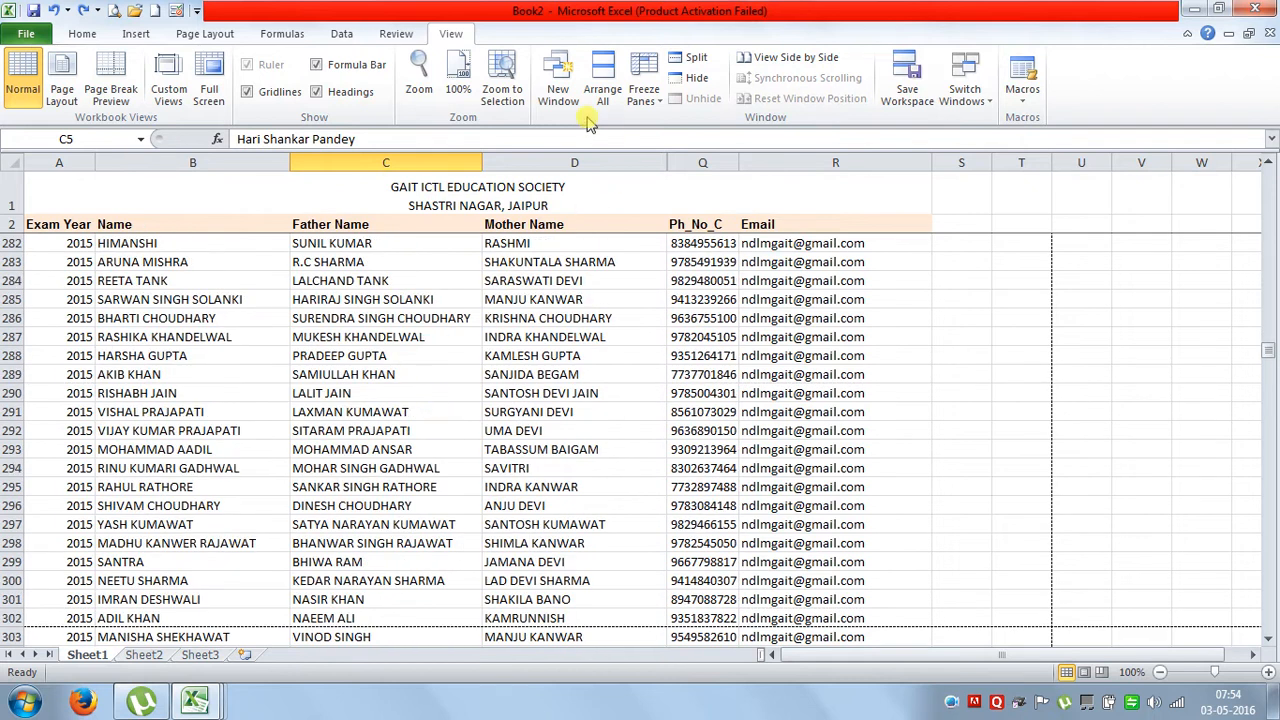
# Unfreeze the panes on the student list so all rows scroll freely
pyautogui.click(644, 92)
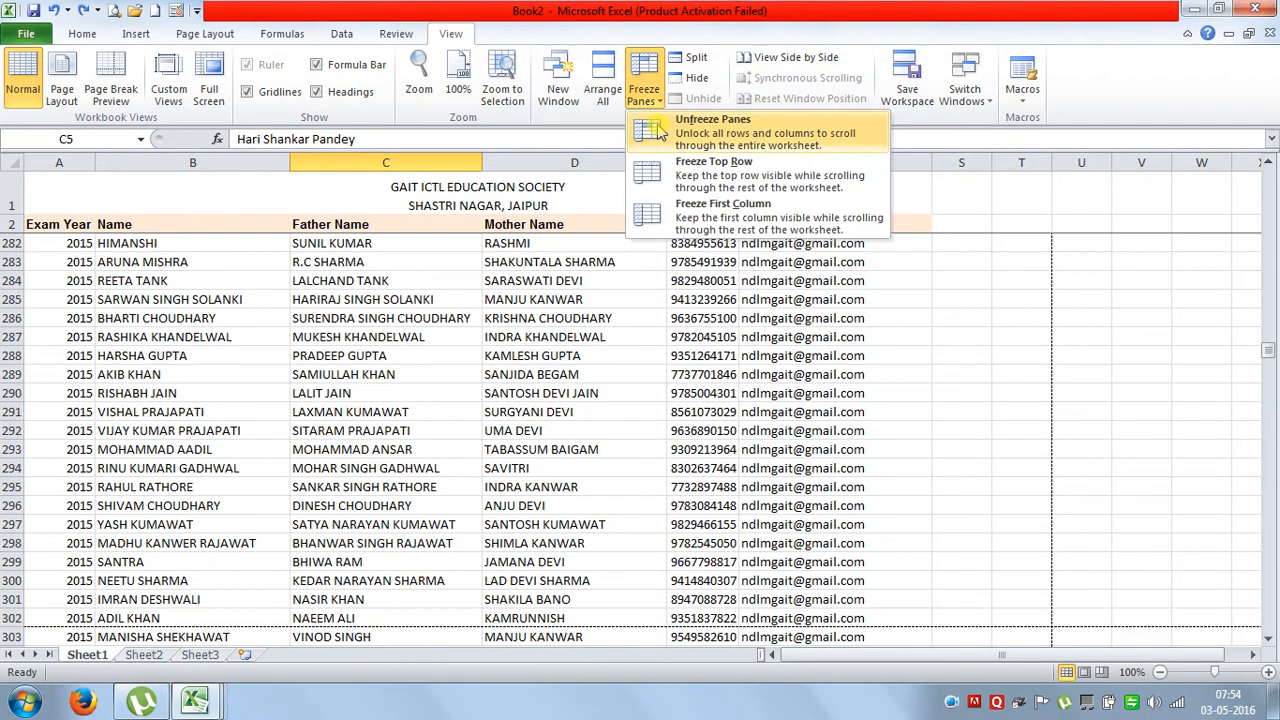
pyautogui.click(660, 133)
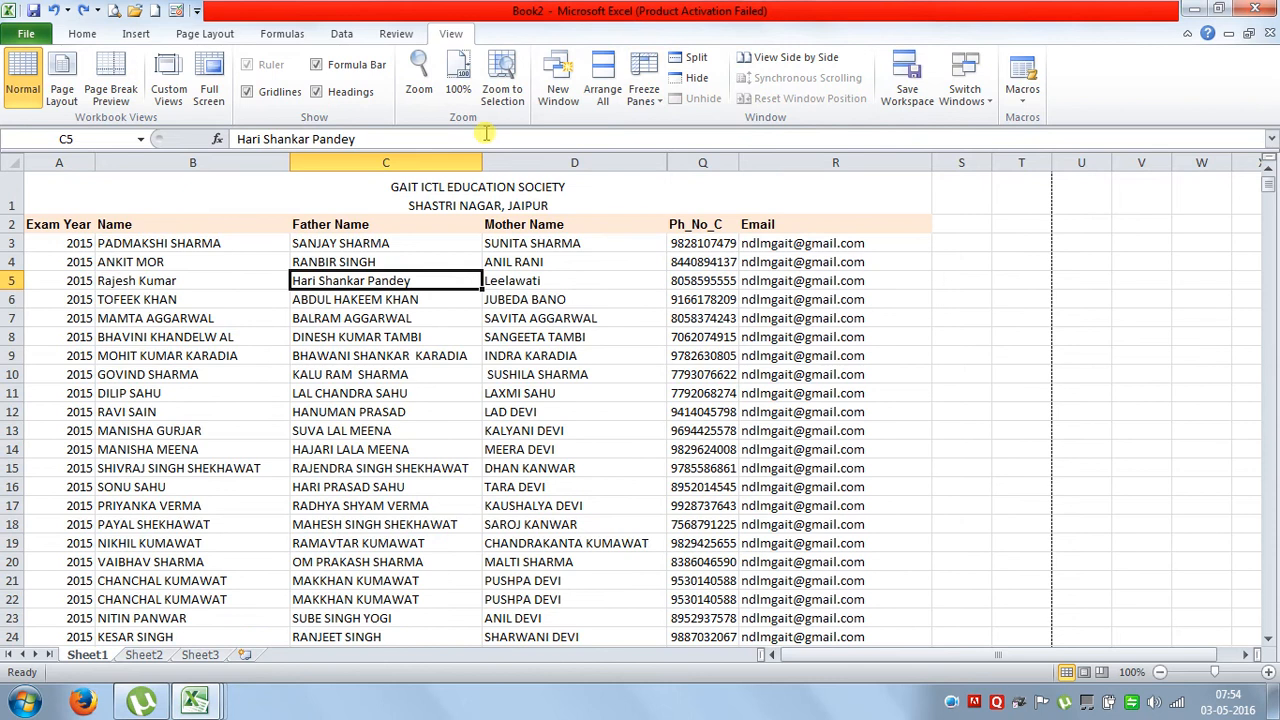
pyautogui.click(190, 33)
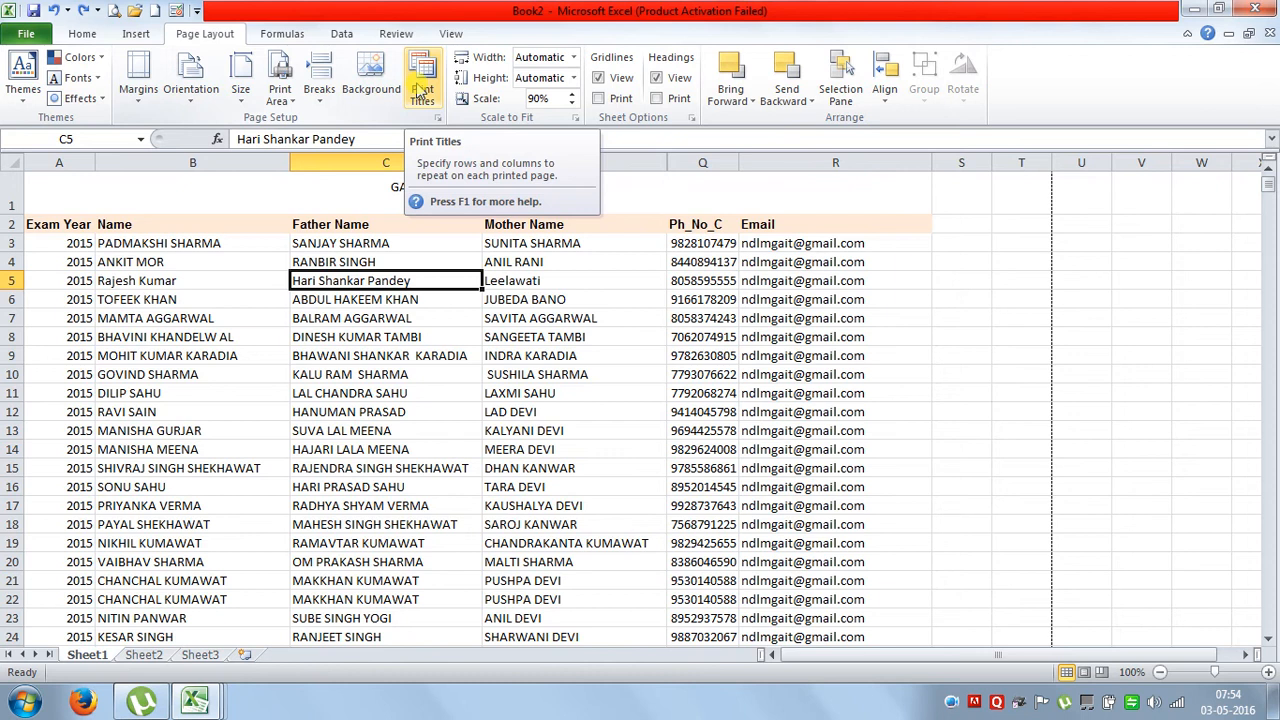
# Copy the student records with their headings from A2 onward on Sheet1 and paste them transposed at A1 of Sheet2
pyautogui.moveTo(36, 226); pyautogui.dragTo(790, 617)
pyautogui.hotkey('ctrl', 'c')
pyautogui.click(145, 655)
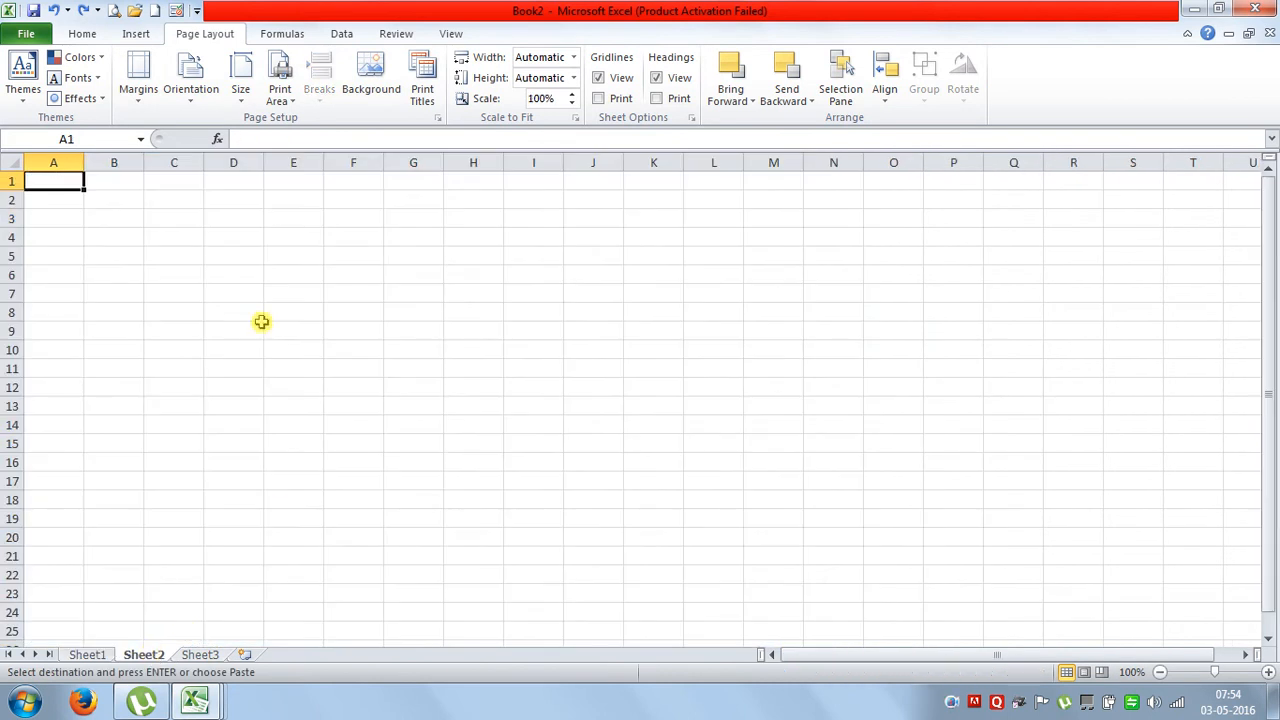
pyautogui.click(82, 34)
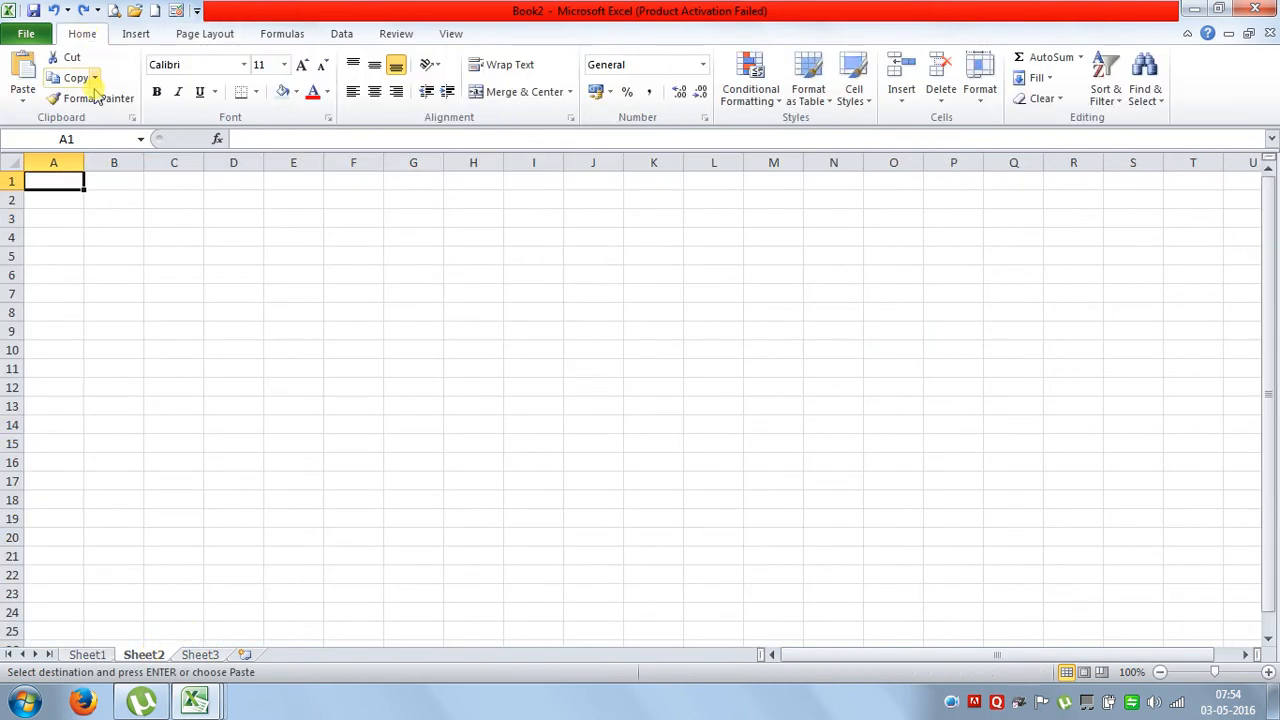
pyautogui.click(36, 104)
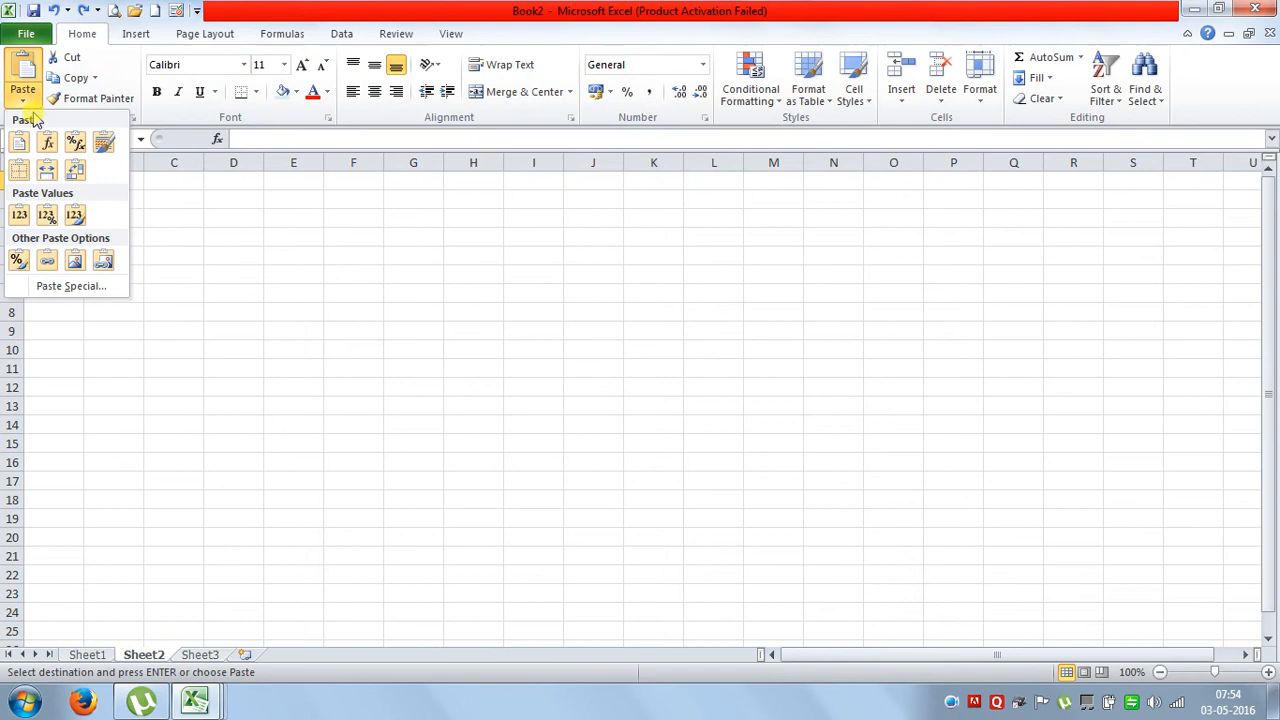
pyautogui.click(77, 172)
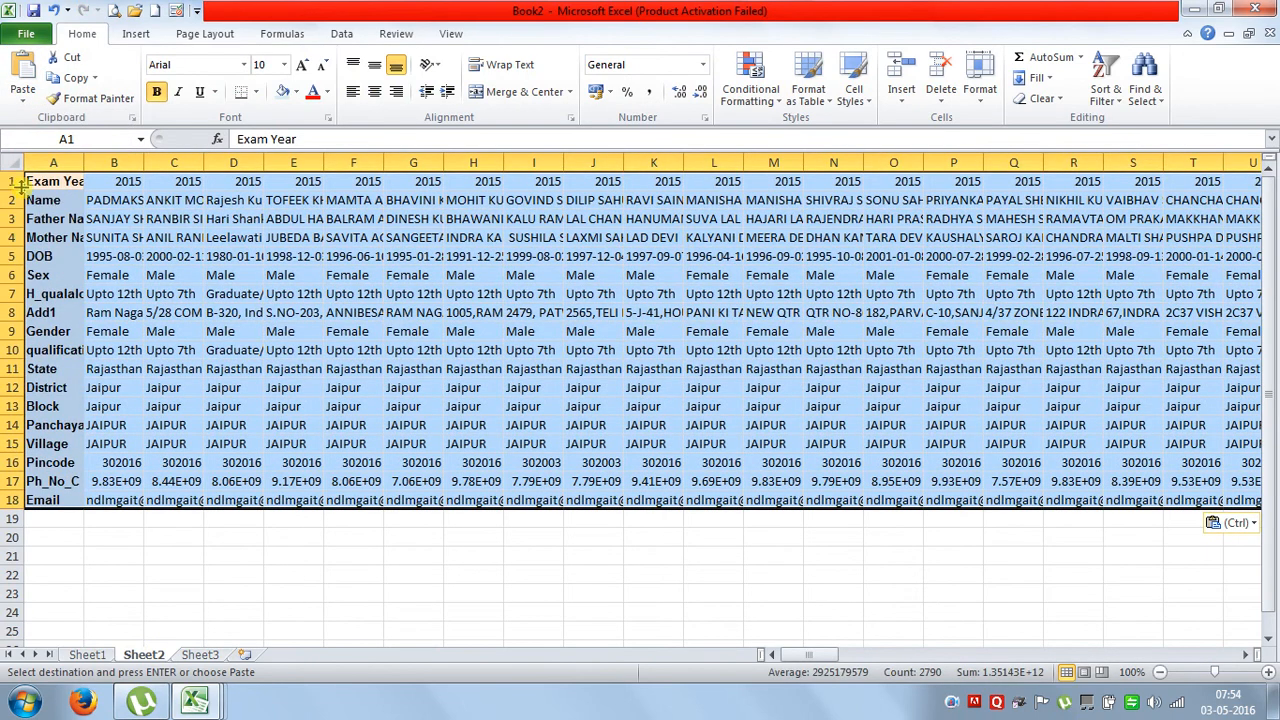
# Fit all column widths on Sheet2 to their contents and look over the field labels in column A
pyautogui.click(14, 166)
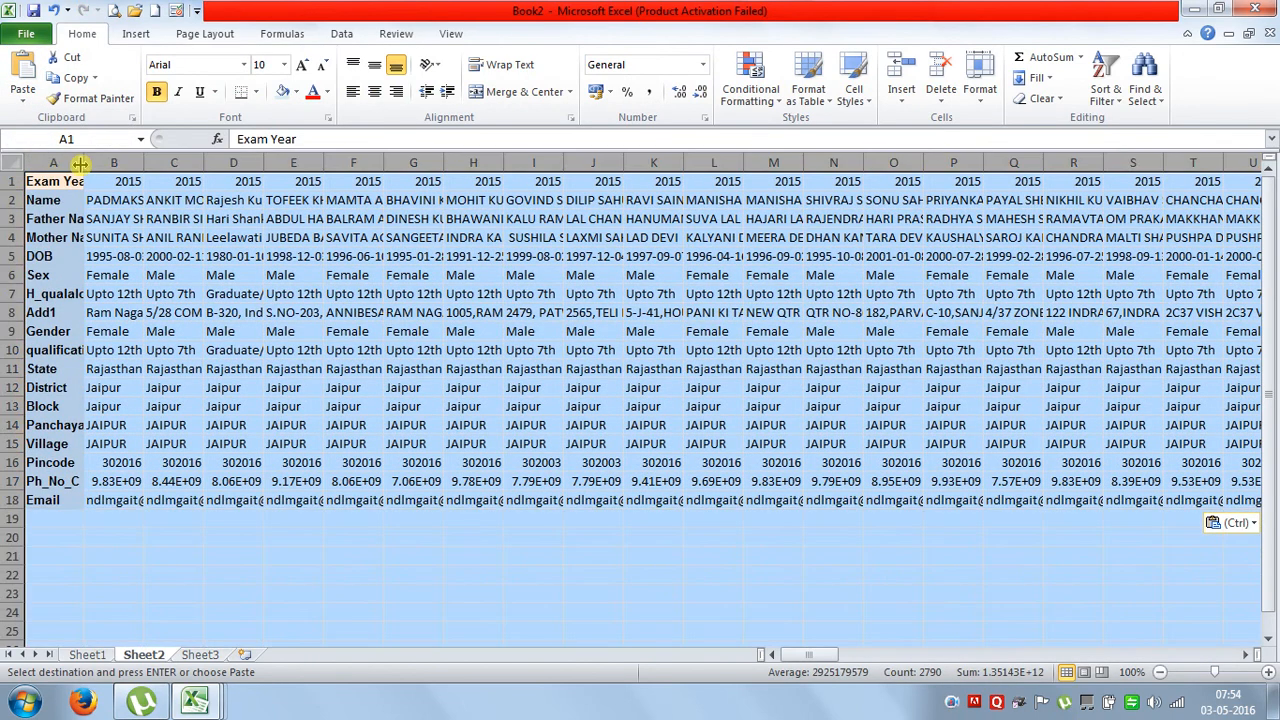
pyautogui.doubleClick(84, 163)
pyautogui.moveTo(14, 200); pyautogui.dragTo(18, 218)
pyautogui.click(80, 256)
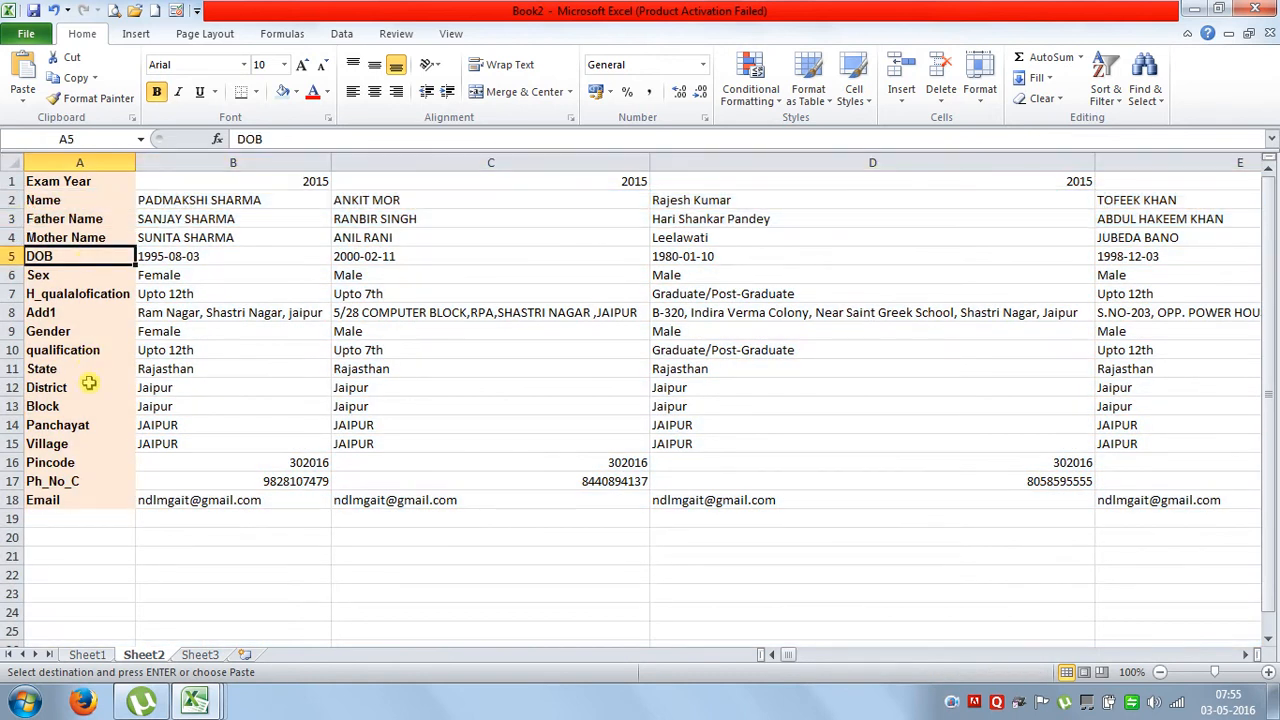
pyautogui.click(95, 425)
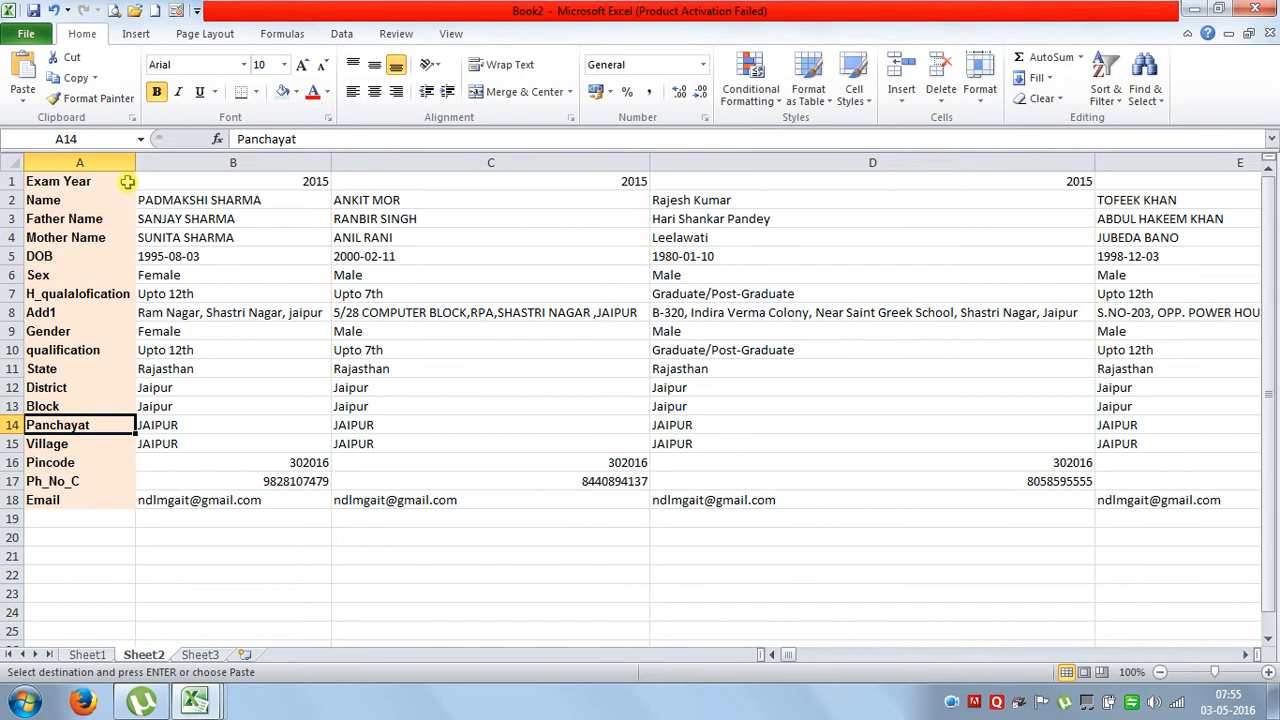
# Preview the printout of Sheet2, compare the field labels on pages 1 to 3, and return to the sheet
pyautogui.click(112, 11)
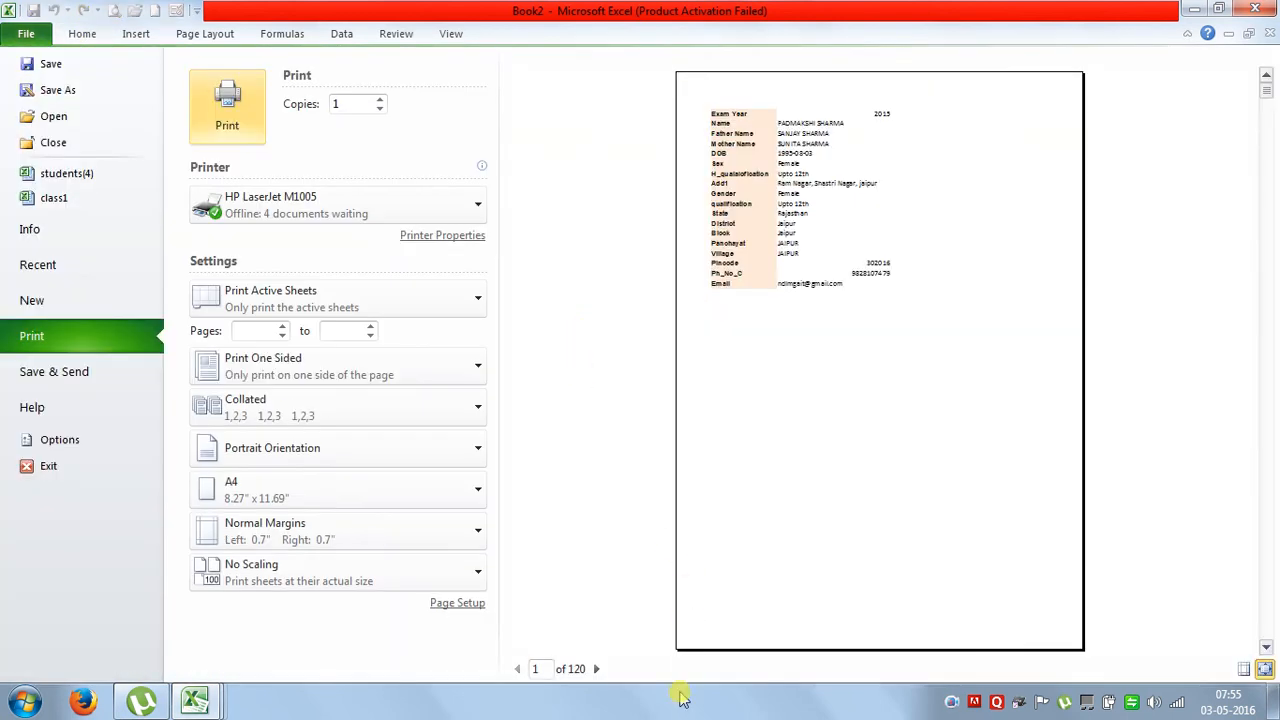
pyautogui.click(597, 669)
pyautogui.click(597, 669)
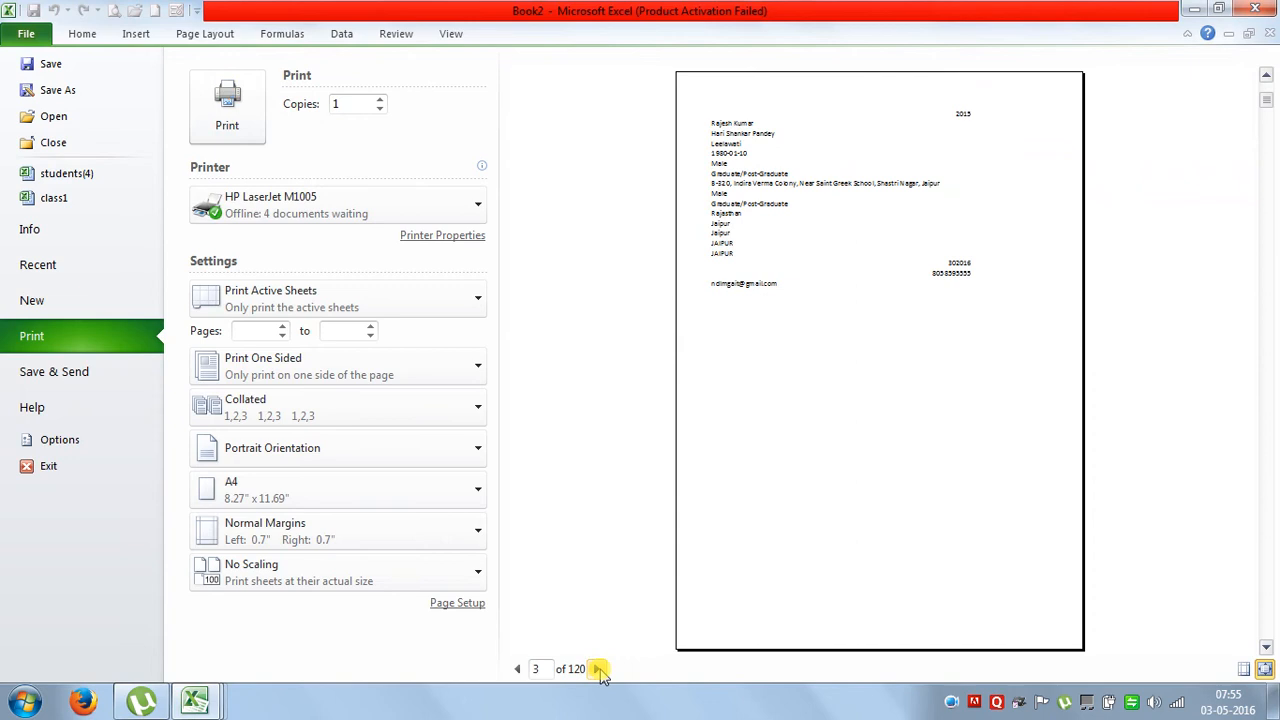
pyautogui.click(517, 669)
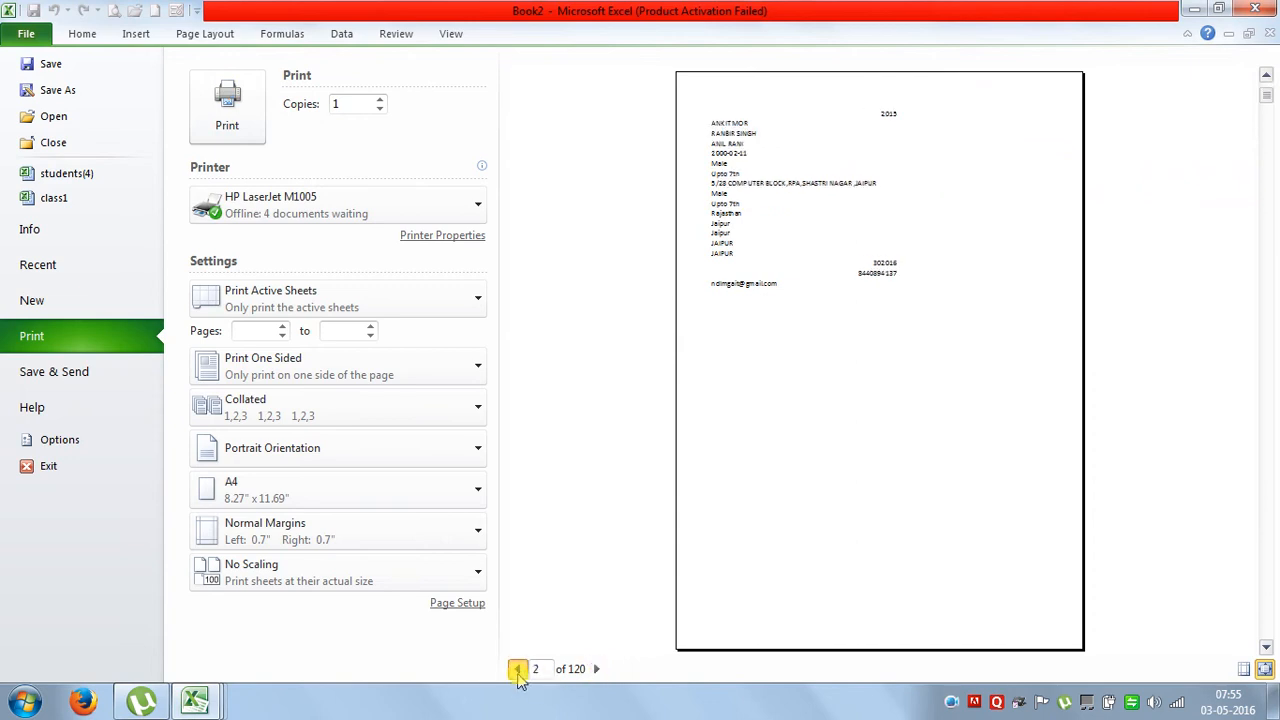
pyautogui.click(517, 669)
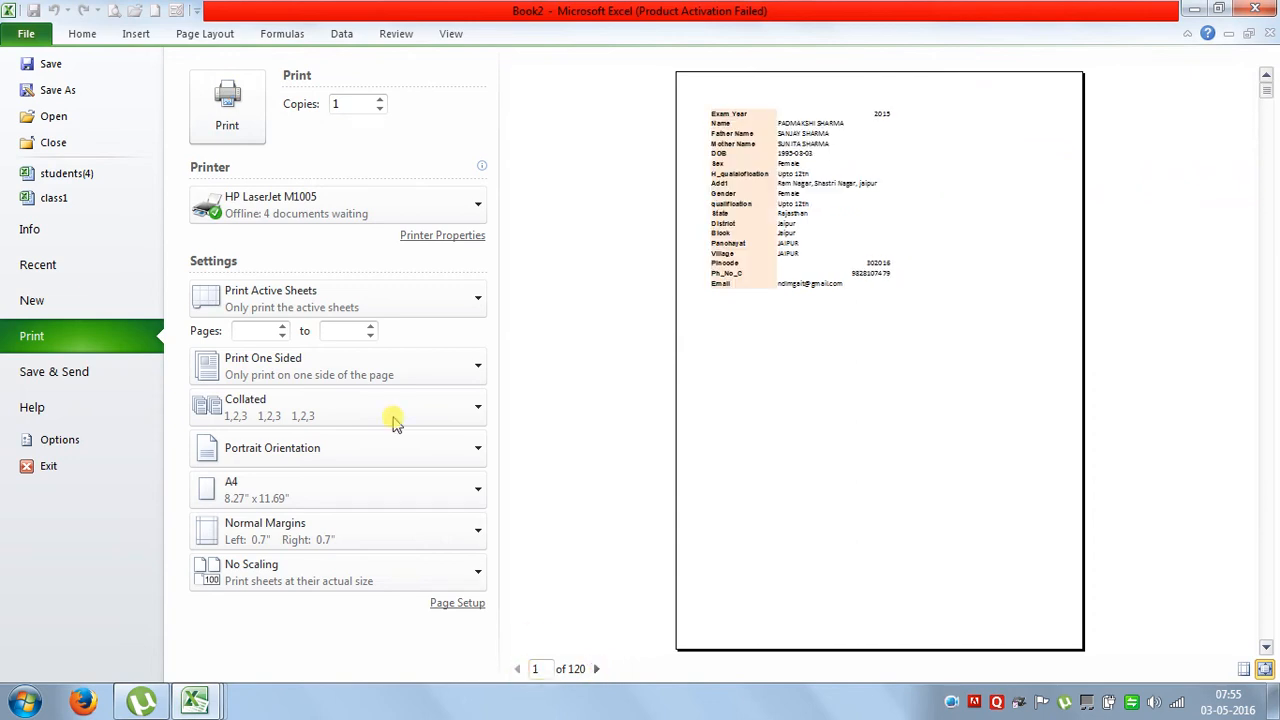
pyautogui.click(27, 34)
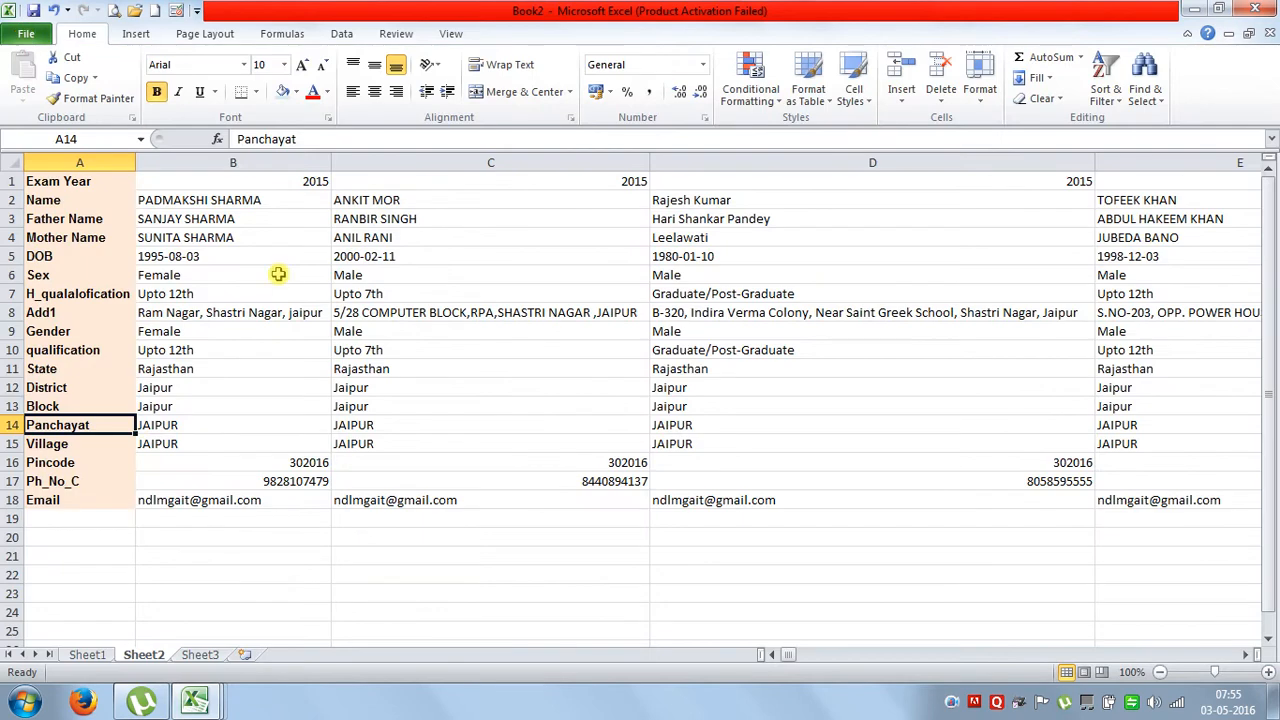
# Delete the Add1 row from the transposed student list on Sheet2
pyautogui.click(80, 218)
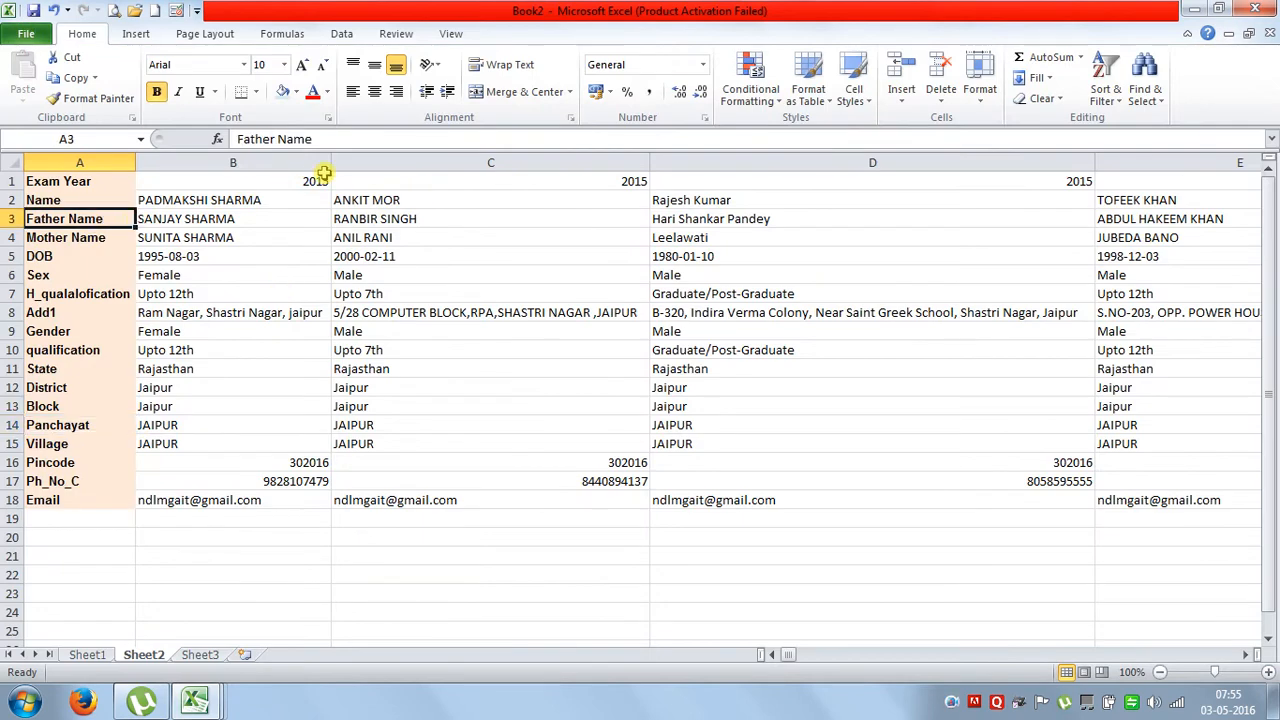
pyautogui.click(10, 312)
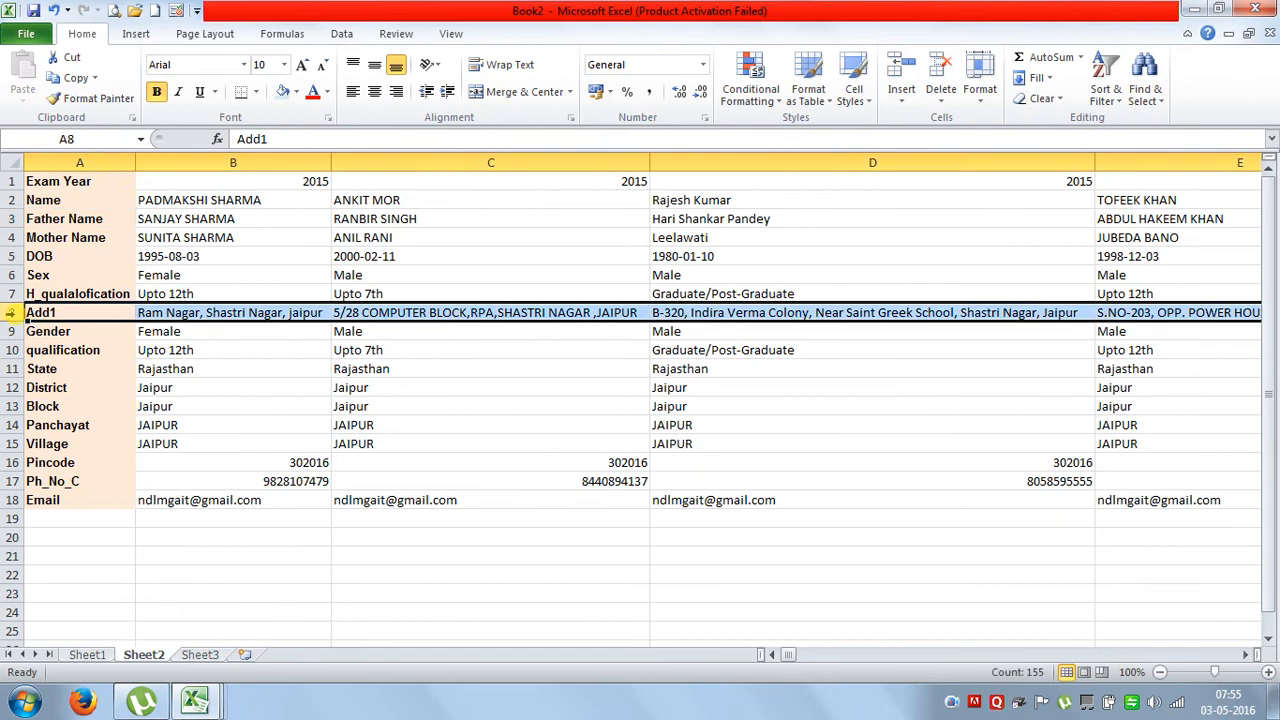
pyautogui.rightClick(10, 312)
pyautogui.click(82, 458)
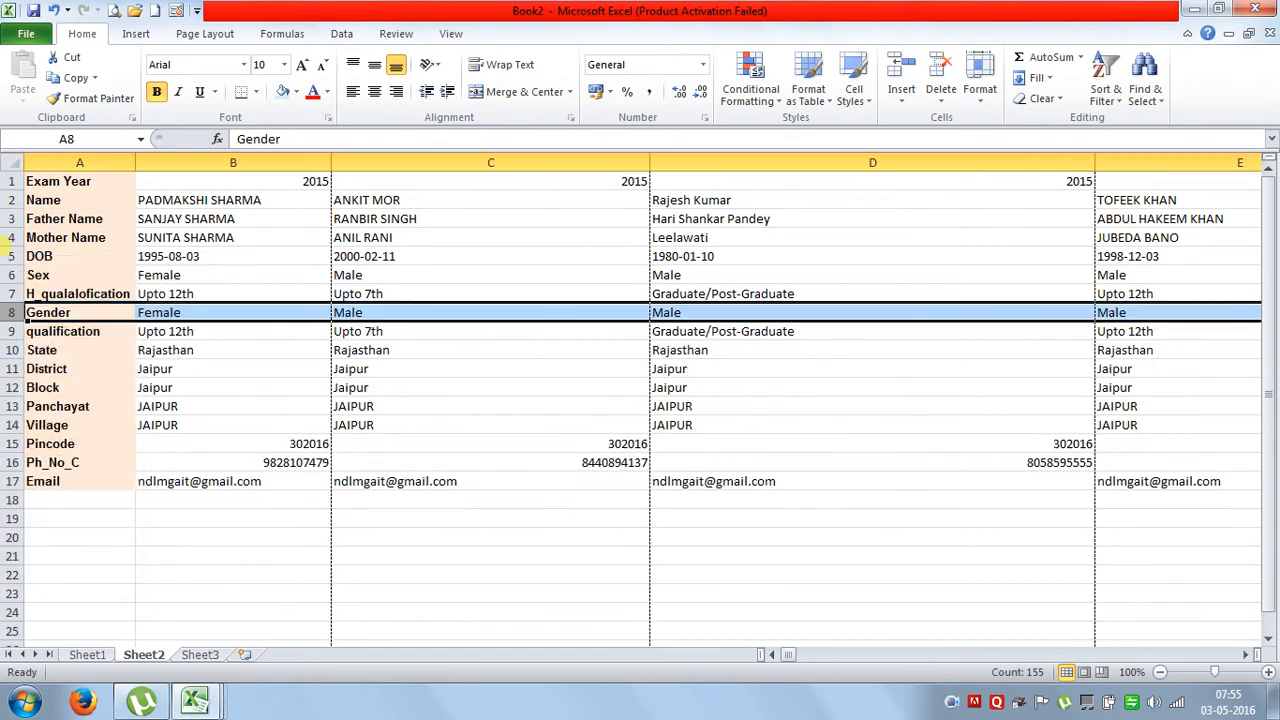
# Fit column A to its contents and delete the Email row from the student list
pyautogui.click(12, 162)
pyautogui.click(122, 163)
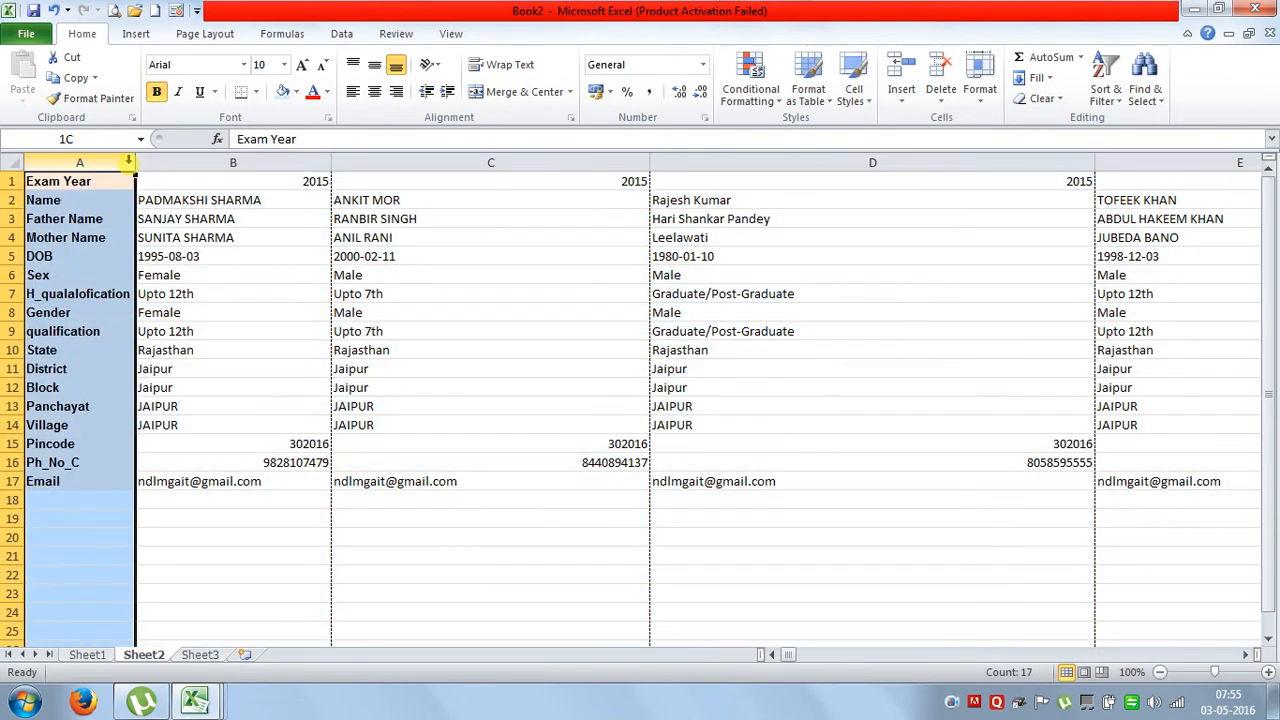
pyautogui.doubleClick(137, 163)
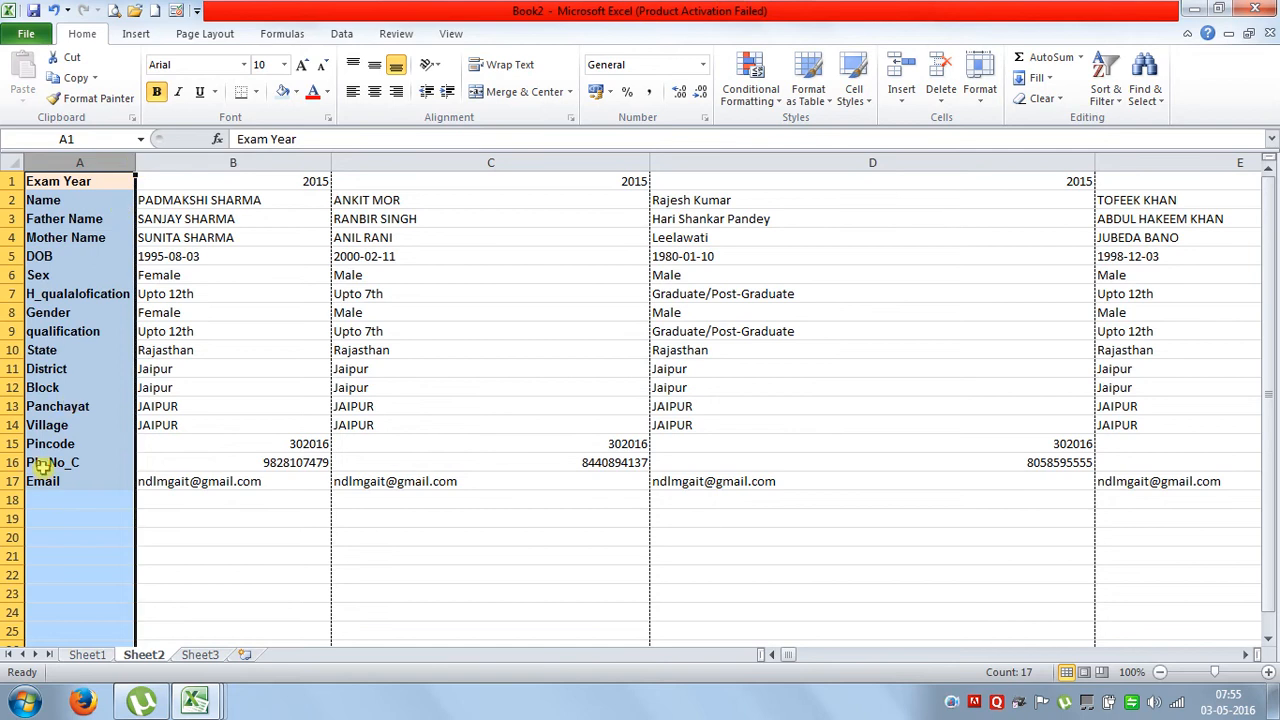
pyautogui.click(32, 570)
pyautogui.click(12, 481)
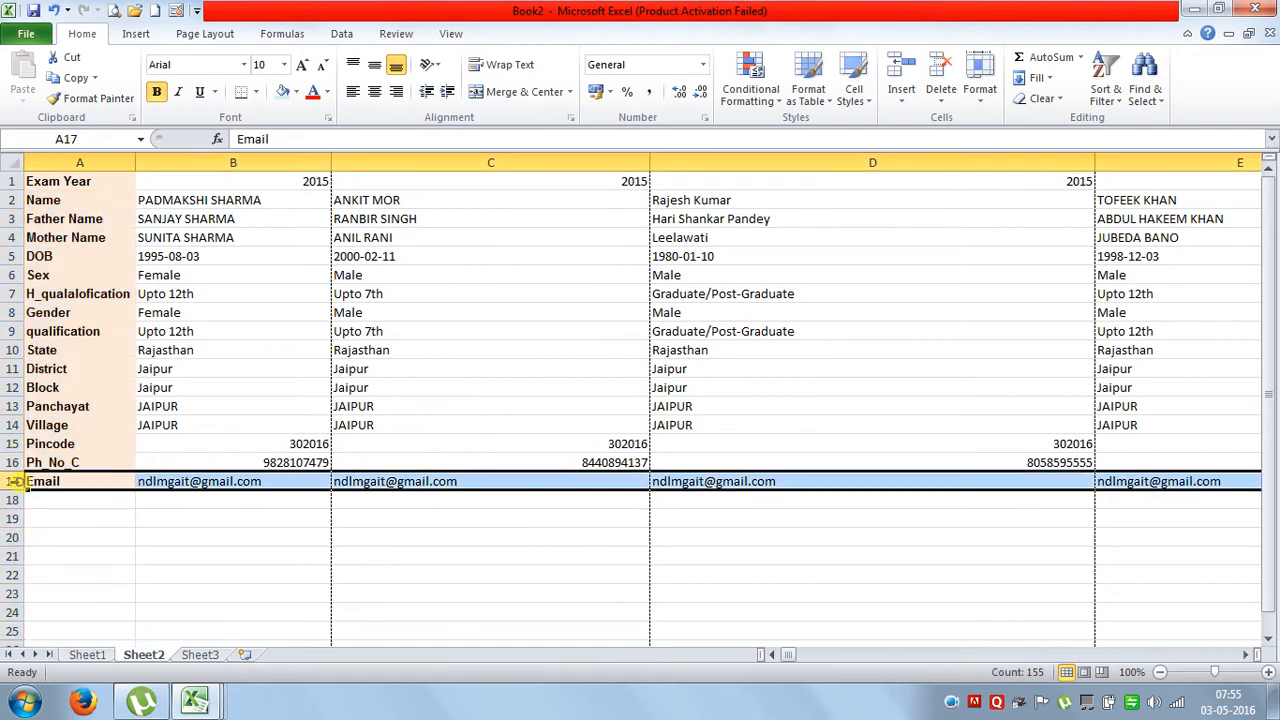
pyautogui.rightClick(12, 481)
pyautogui.click(68, 364)
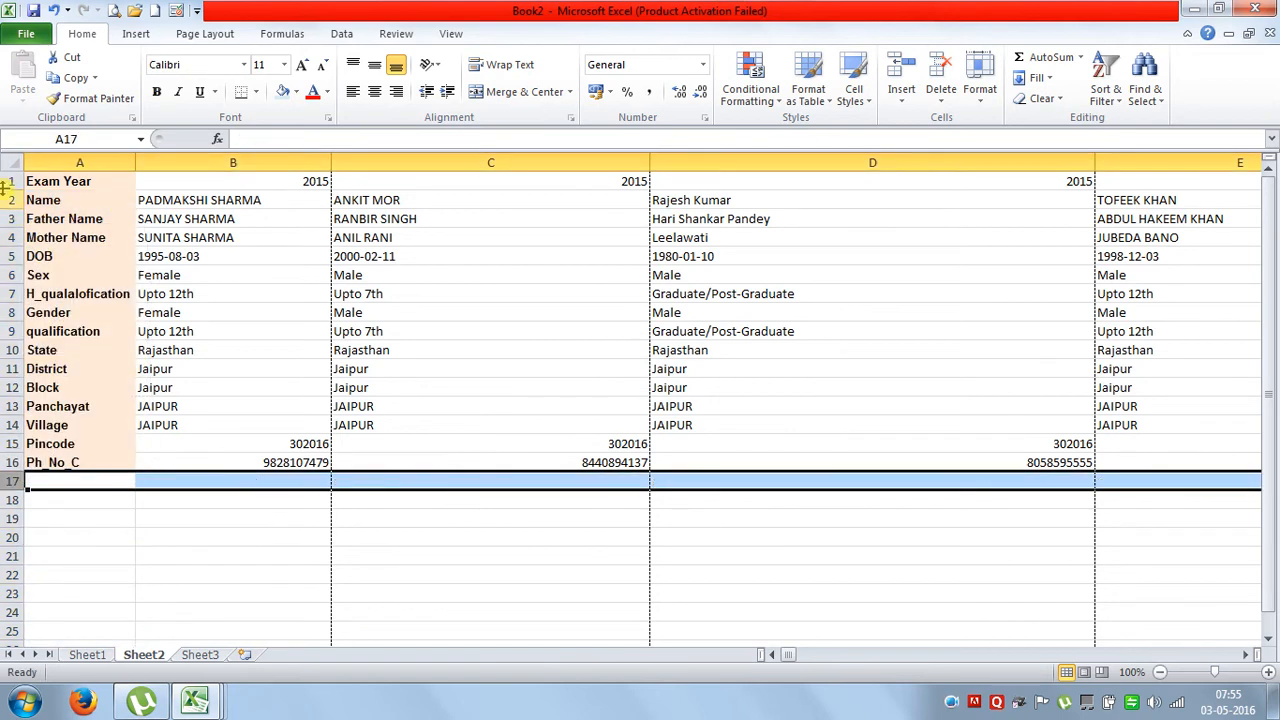
# Left-align the contents of every cell on Sheet2
pyautogui.click(14, 162)
pyautogui.click(352, 91)
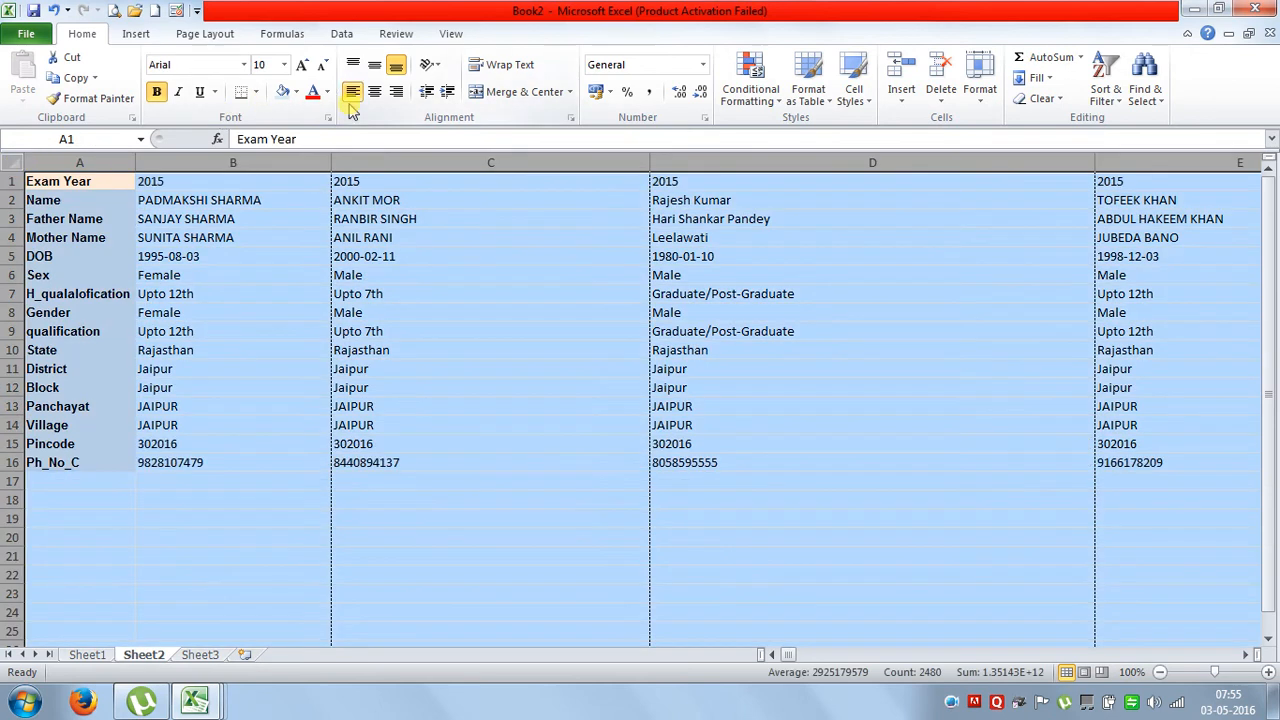
pyautogui.click(257, 266)
# Fit the widths of all columns on Sheet2 to their contents
pyautogui.click(14, 162)
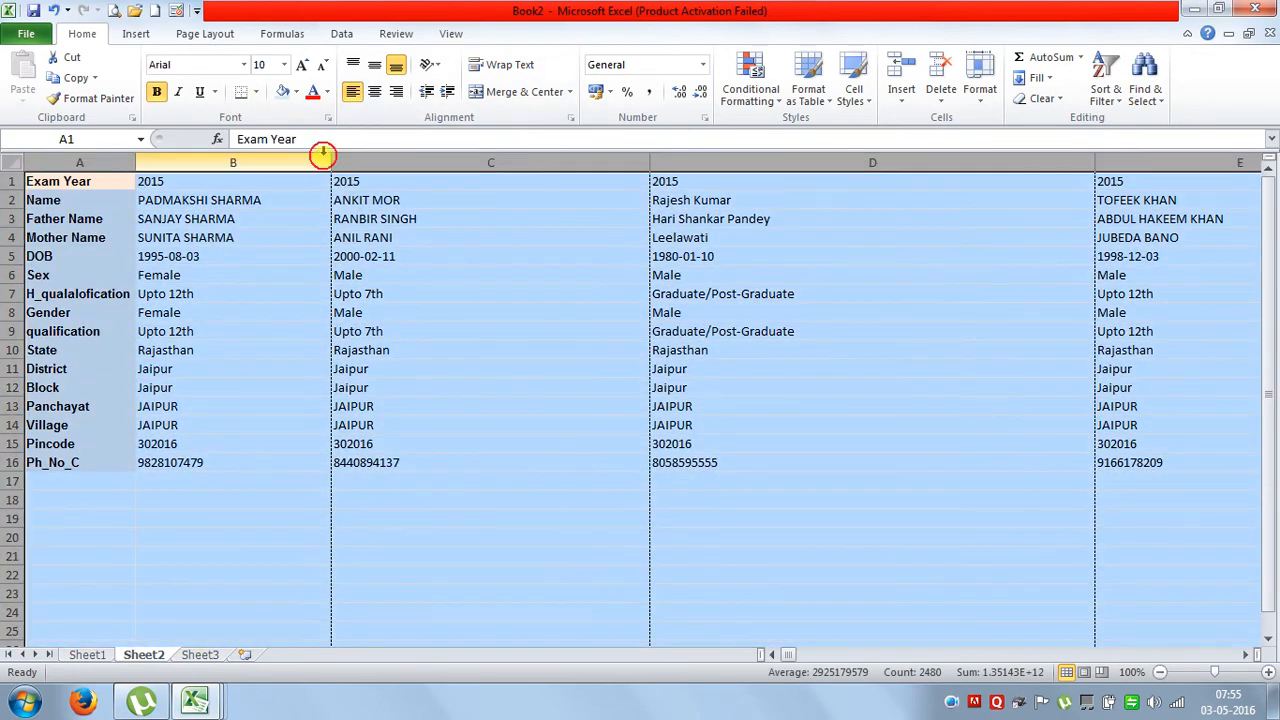
pyautogui.click(293, 160)
pyautogui.click(14, 162)
pyautogui.doubleClick(134, 163)
pyautogui.click(207, 312)
pyautogui.click(60, 218)
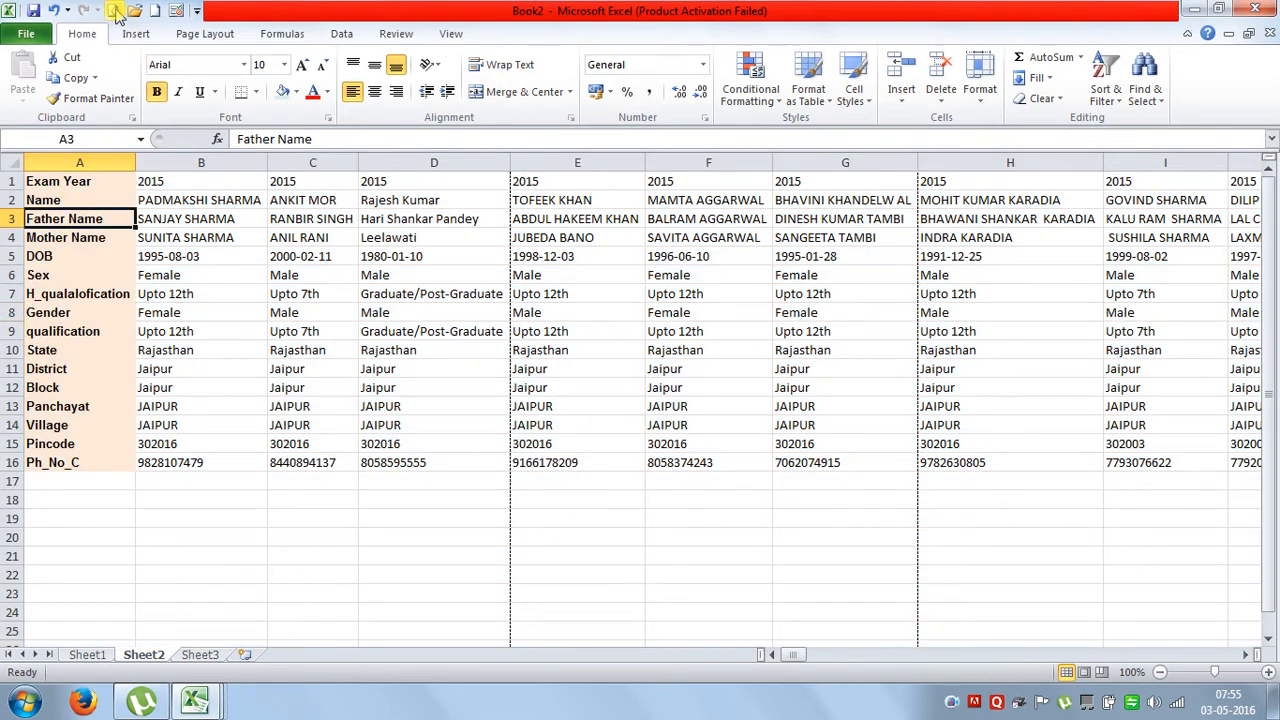
# Set the print titles of Sheet2 to repeat column A ($A:$A) on every printed page
pyautogui.click(212, 36)
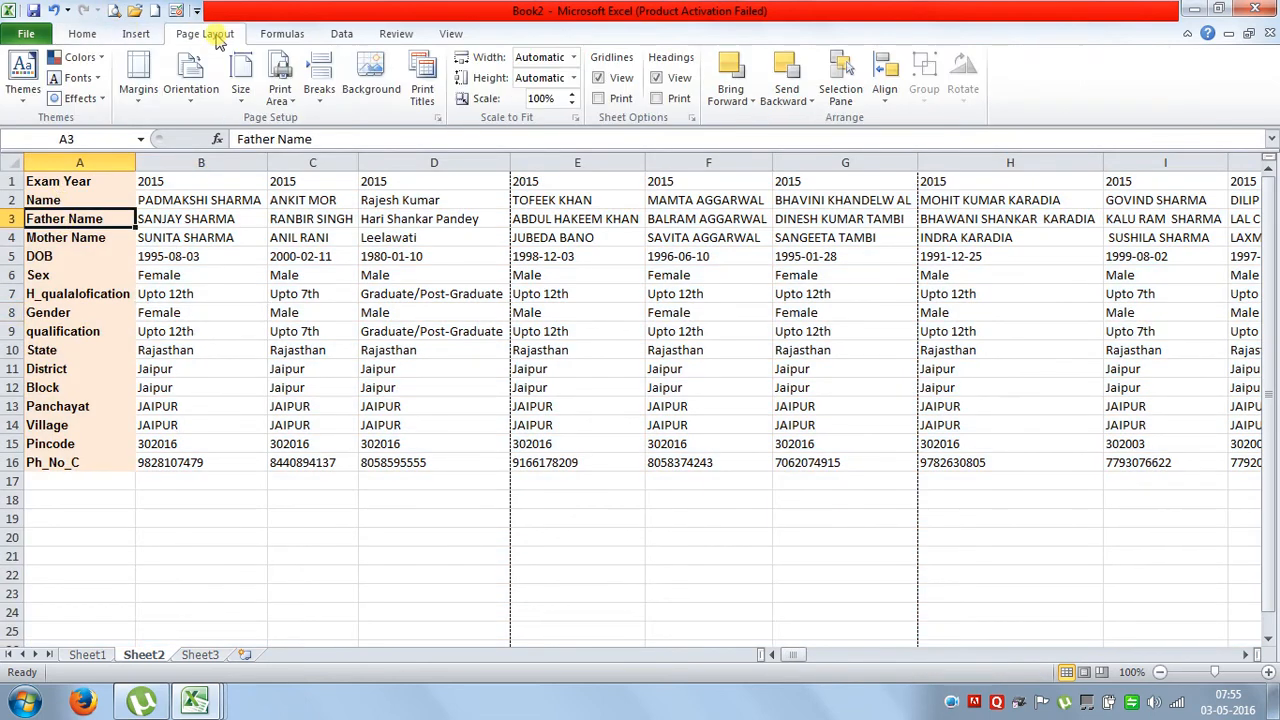
pyautogui.click(420, 88)
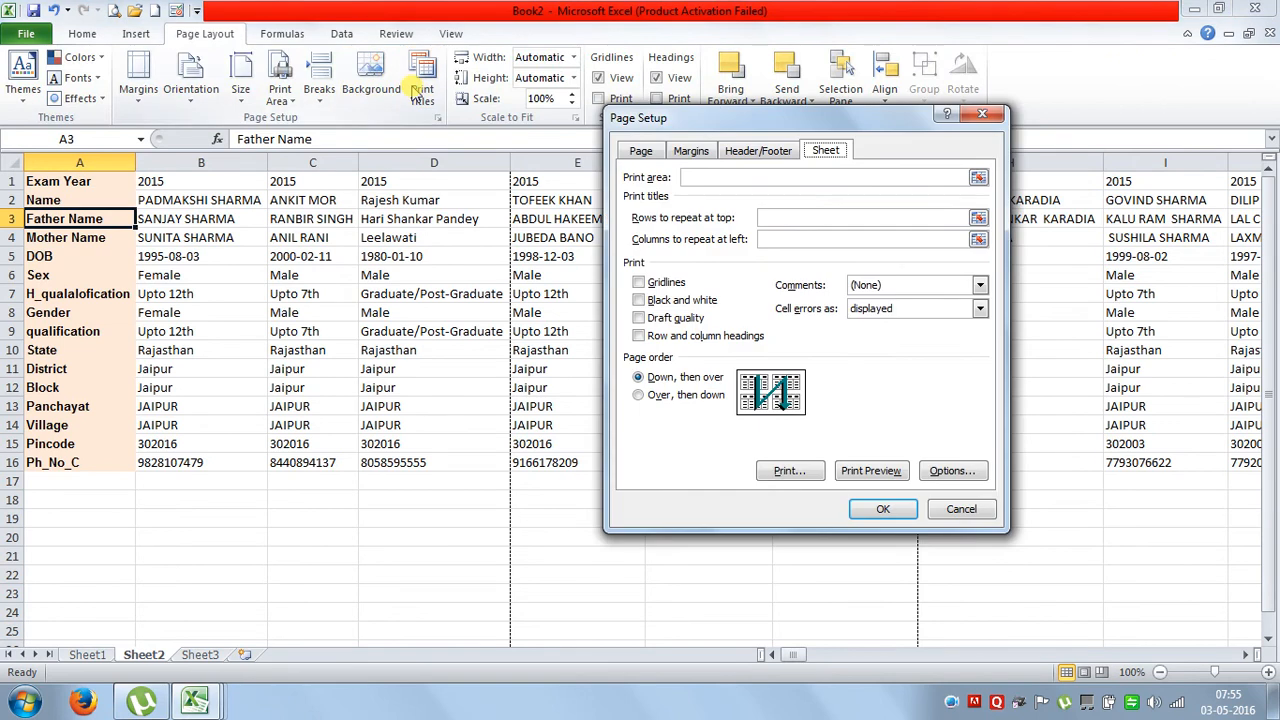
pyautogui.click(765, 239)
pyautogui.click(80, 162)
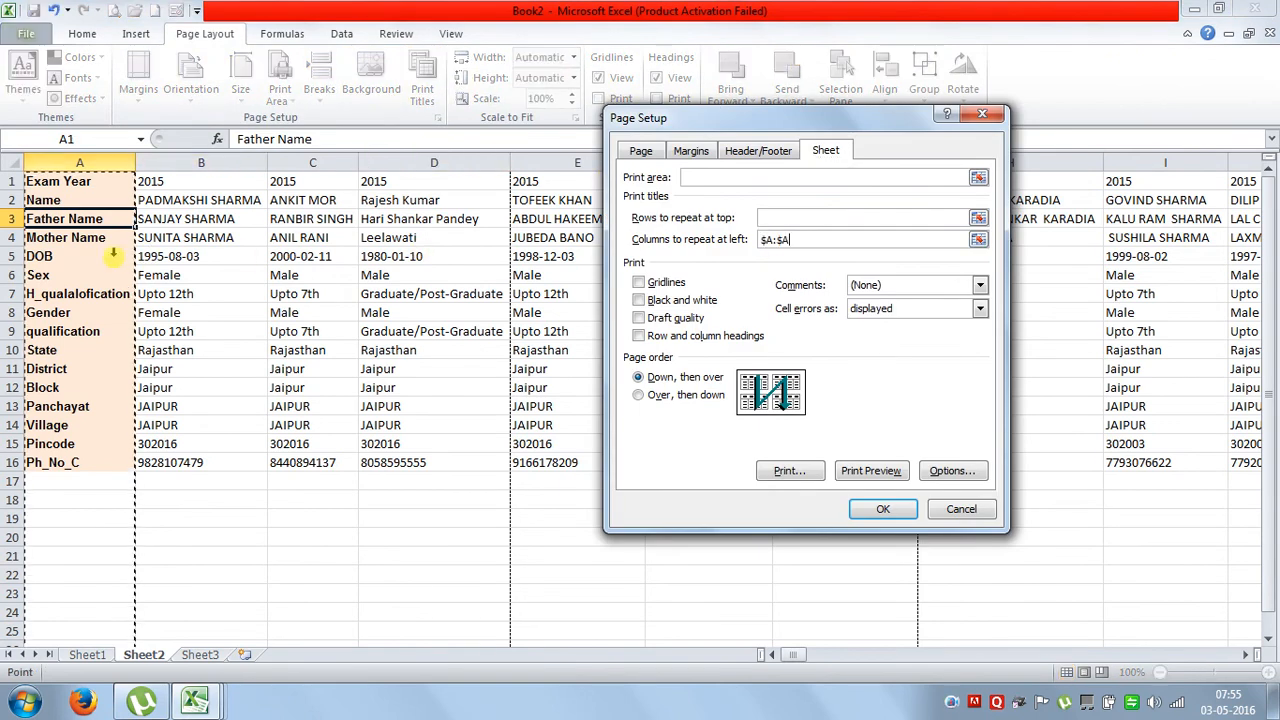
pyautogui.click(880, 508)
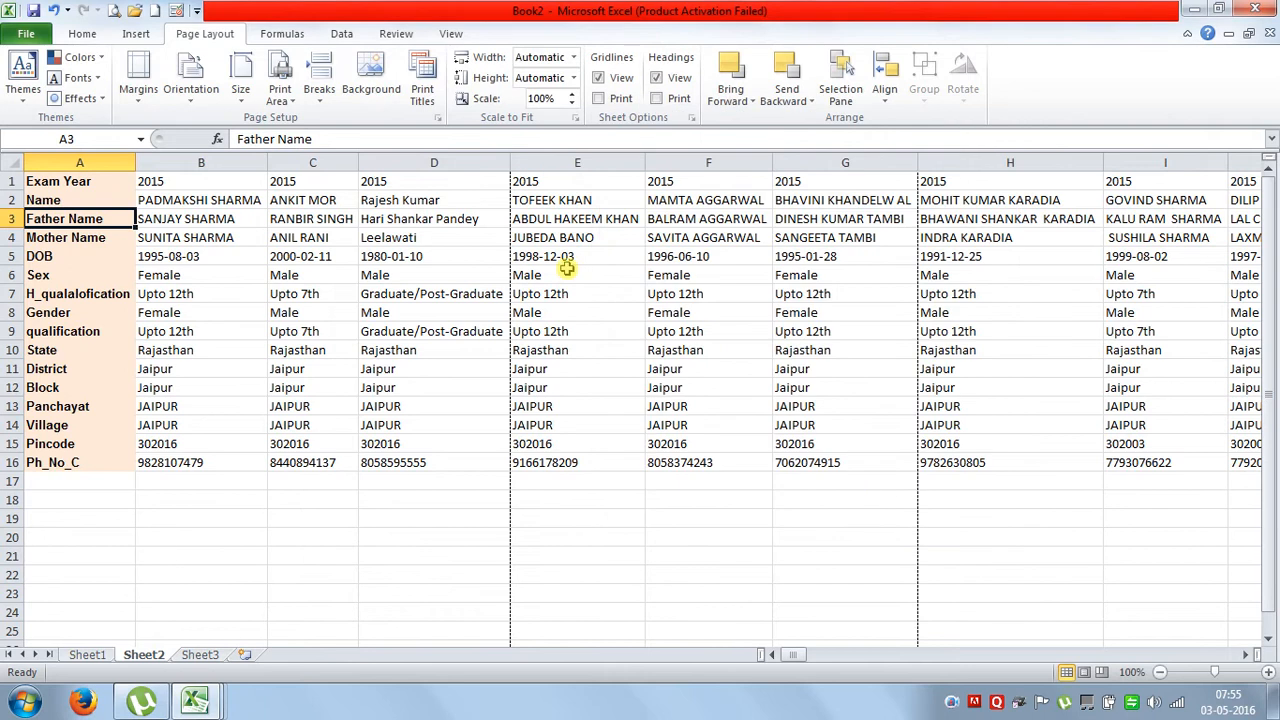
# Preview the printout of Sheet2, page through to page 19 checking the repeated field labels, and return to the sheet
pyautogui.click(115, 10)
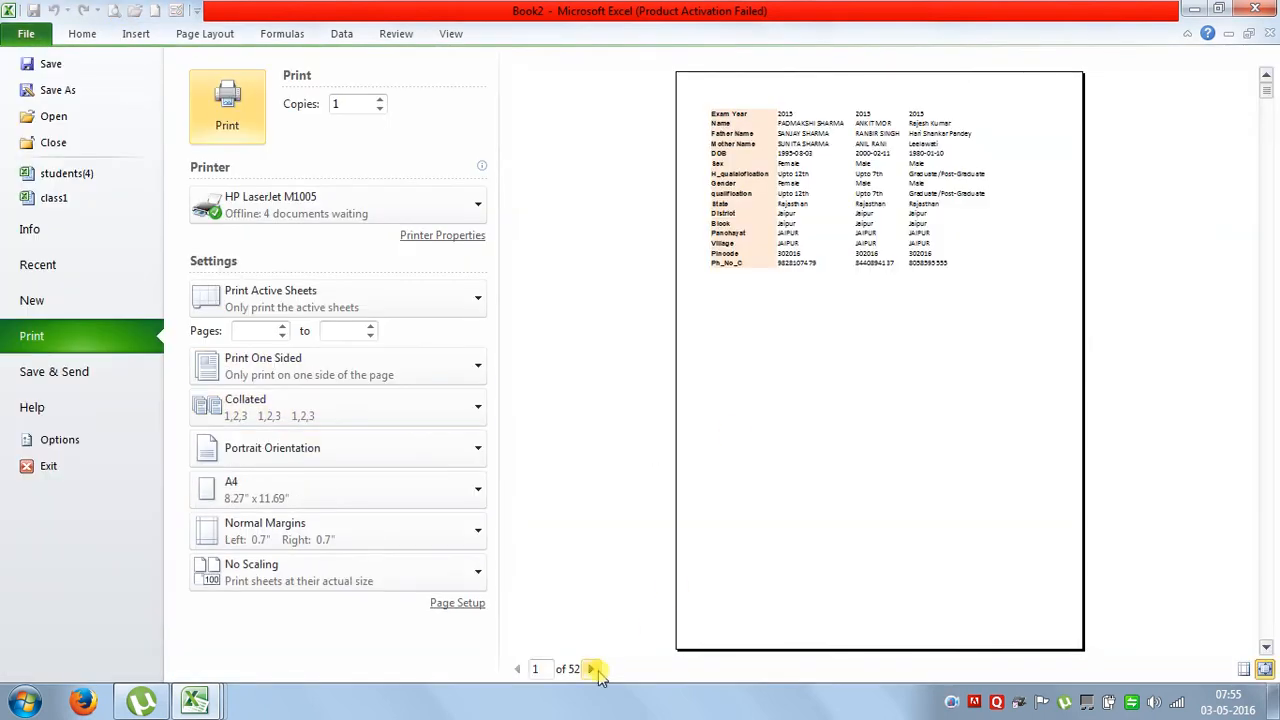
pyautogui.click(592, 669)
pyautogui.click(592, 669)
pyautogui.click(592, 669)
pyautogui.click(592, 669)
pyautogui.doubleClick(592, 669)
pyautogui.click(592, 669)
pyautogui.doubleClick(592, 669)
pyautogui.doubleClick(592, 669)
pyautogui.click(592, 669)
pyautogui.doubleClick(592, 669)
pyautogui.doubleClick(592, 669)
pyautogui.doubleClick(592, 669)
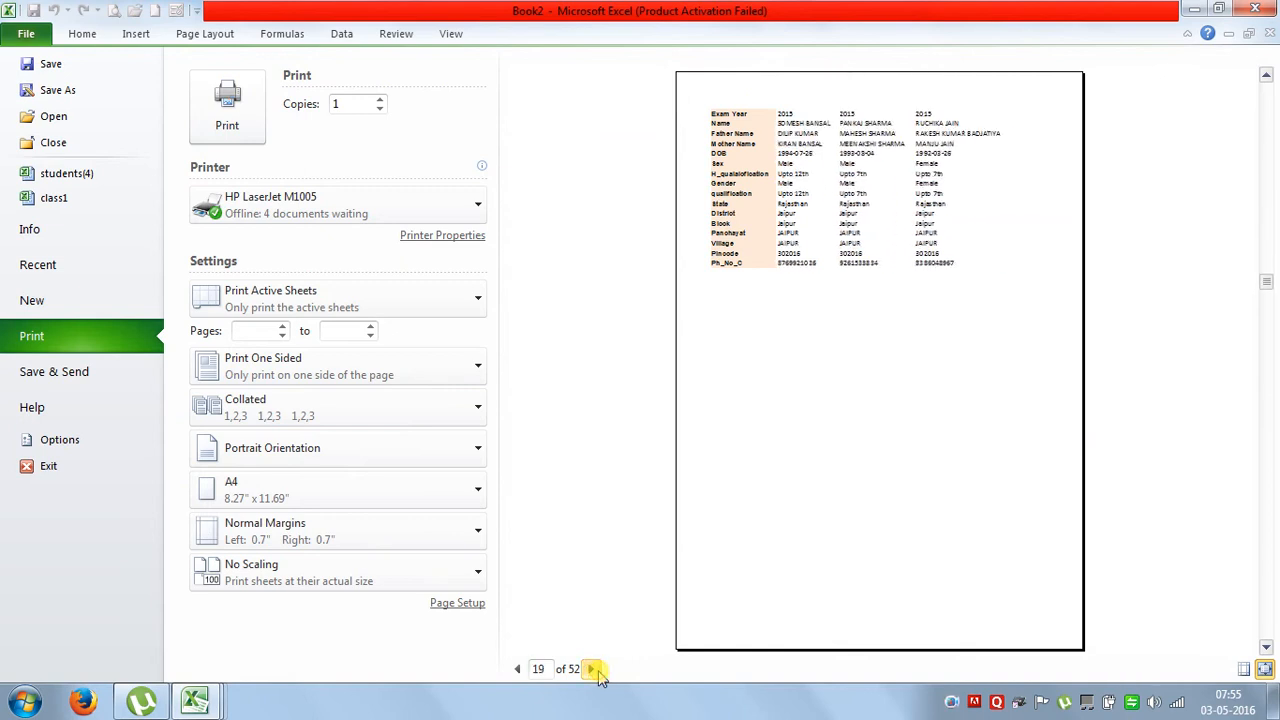
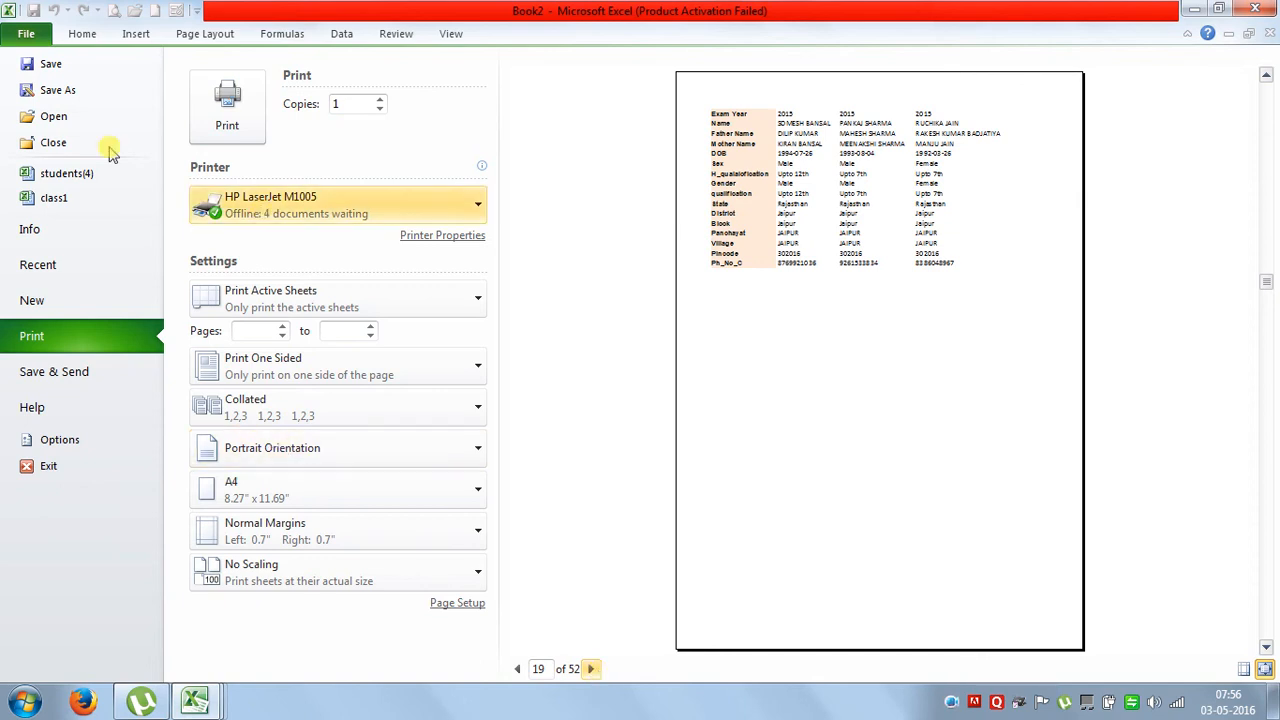
pyautogui.click(26, 33)
# Copy A1:E16 on Sheet2, paste it transposed at C22 using Paste Special, and check the pasted headings in row 22
pyautogui.moveTo(60, 184); pyautogui.dragTo(512, 461)
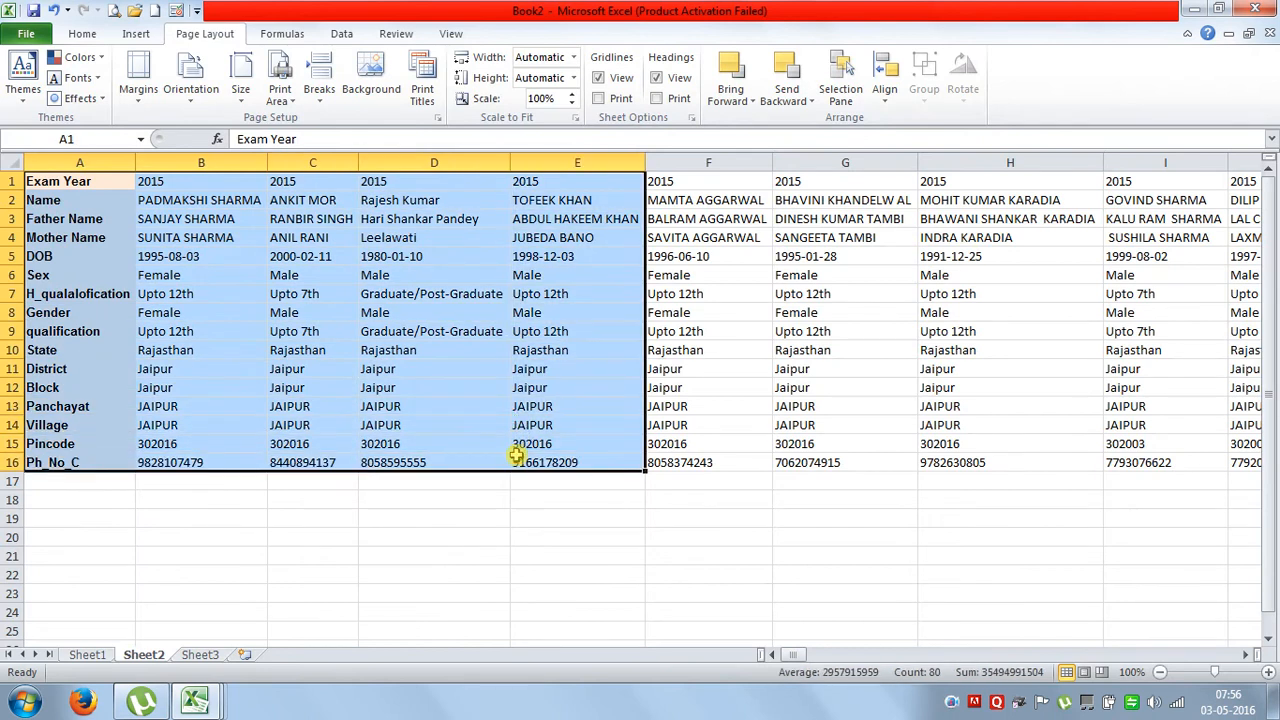
pyautogui.click(82, 34)
pyautogui.click(70, 78)
pyautogui.scroll(-3, 217, 349)
pyautogui.click(333, 398)
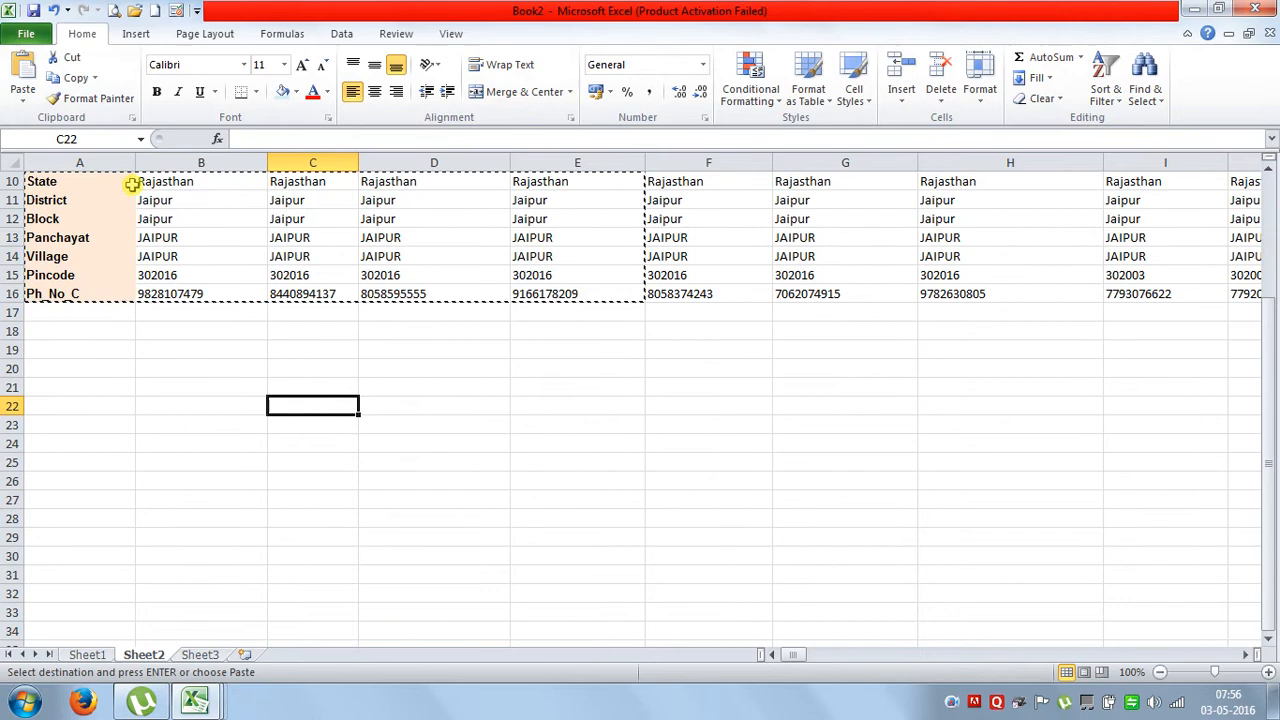
pyautogui.click(23, 89)
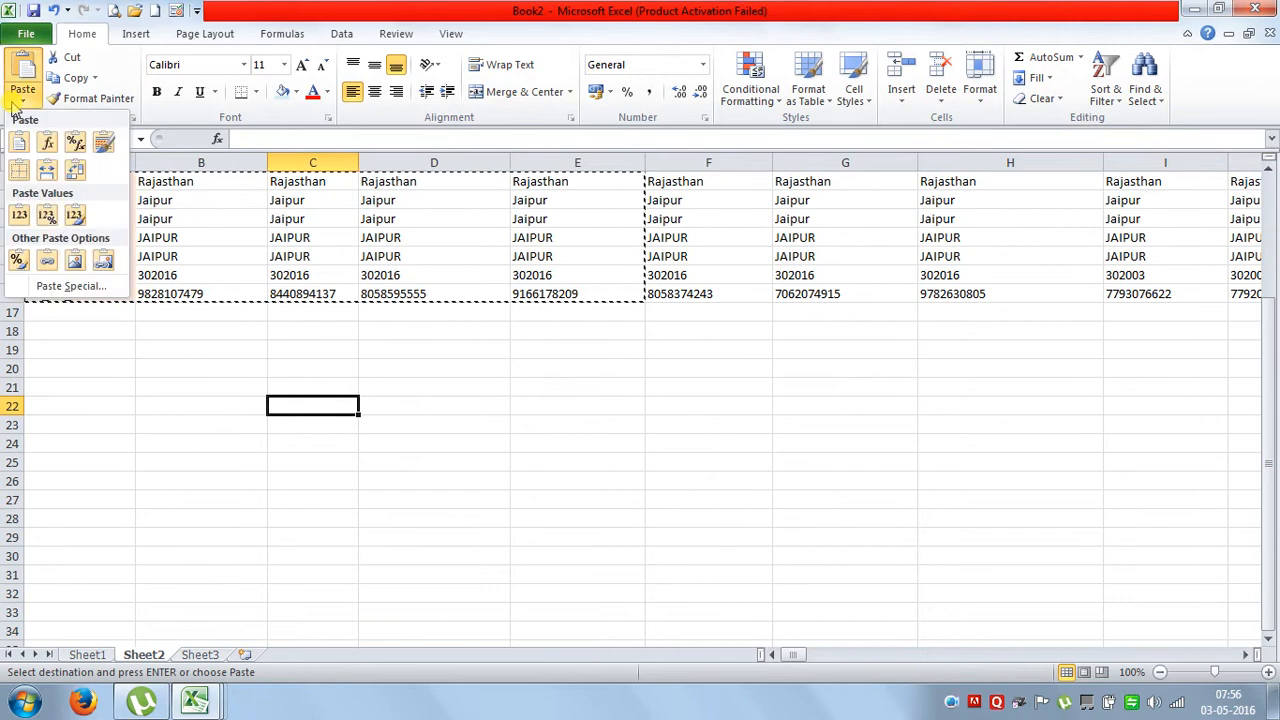
pyautogui.click(75, 286)
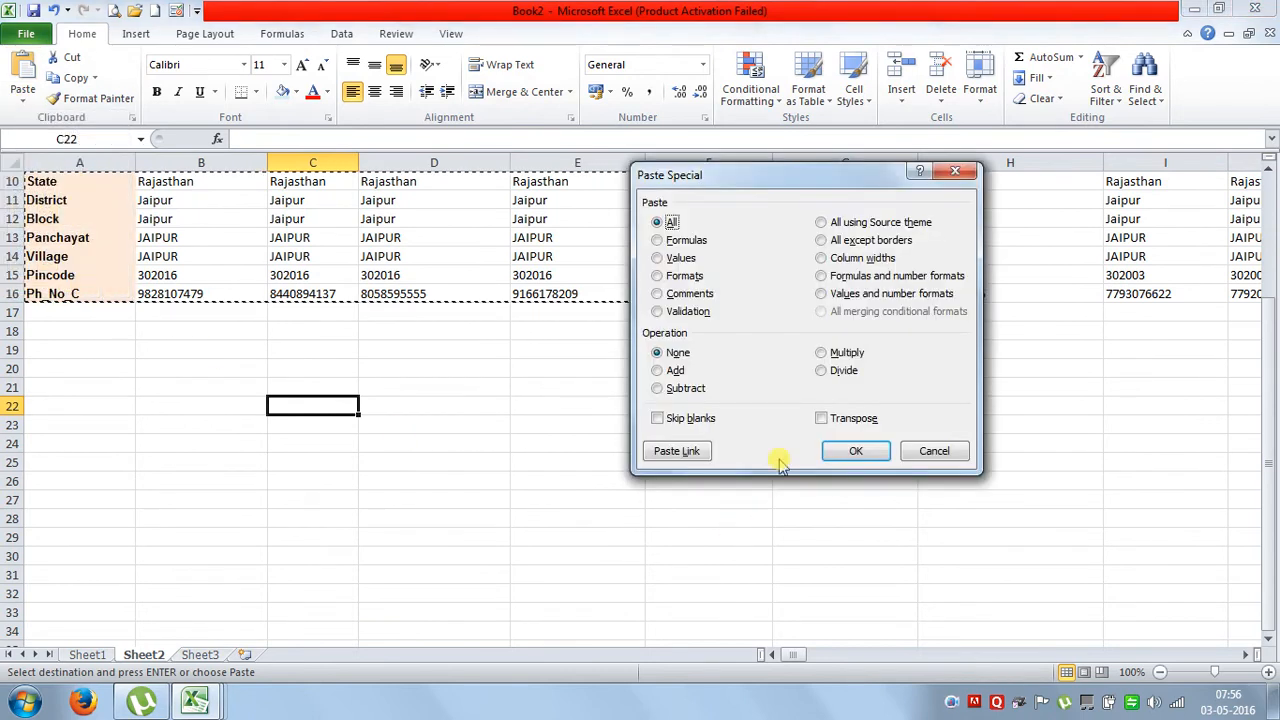
pyautogui.click(823, 419)
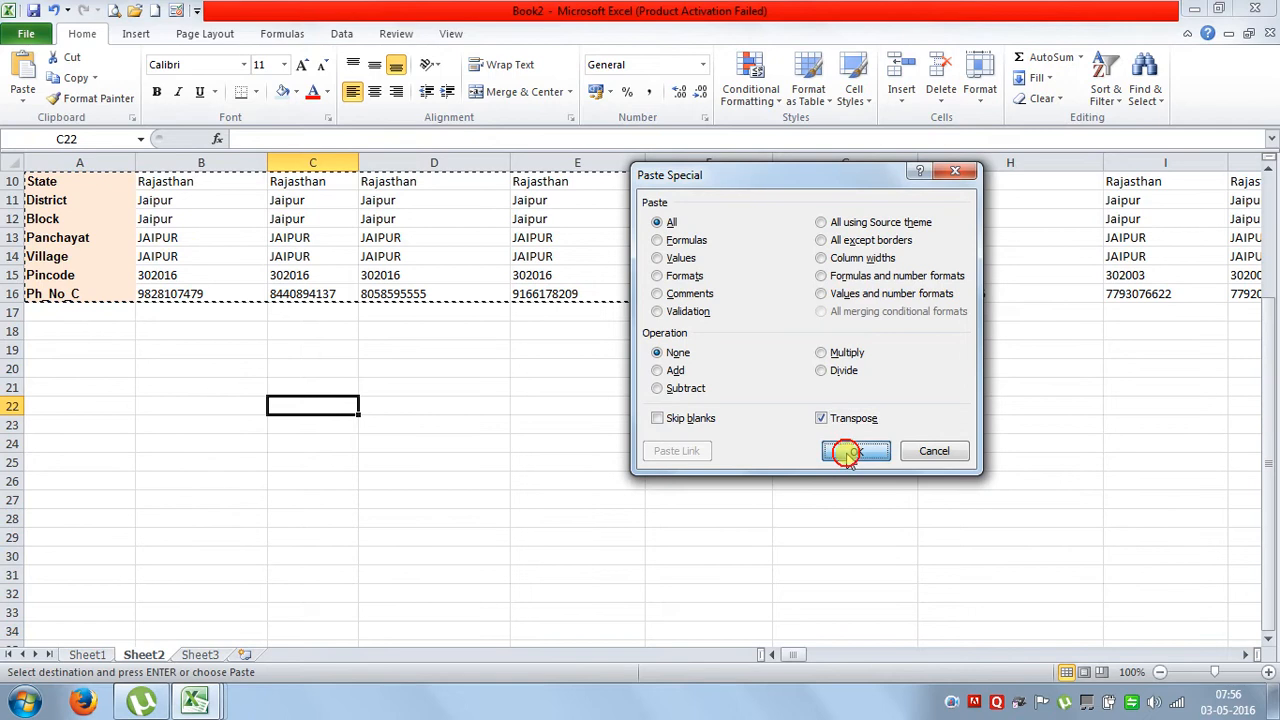
pyautogui.click(848, 453)
pyautogui.click(610, 537)
pyautogui.click(312, 410)
pyautogui.click(385, 410)
pyautogui.click(562, 418)
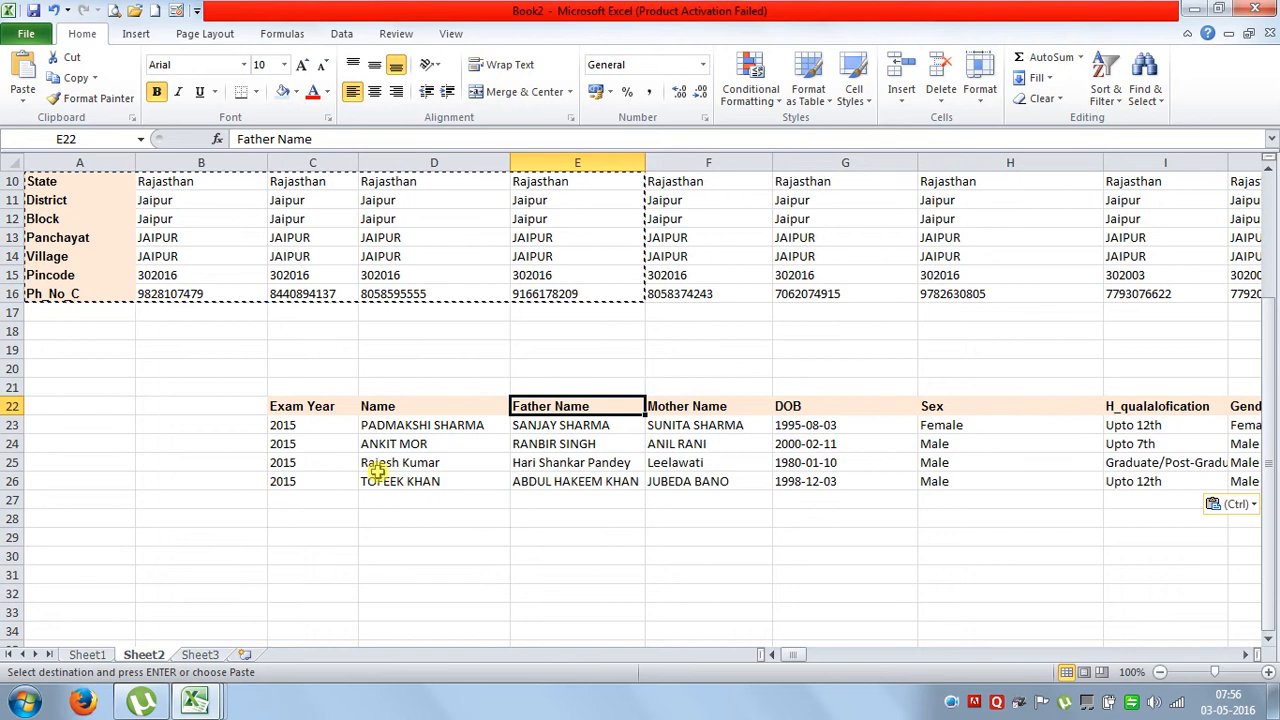
pyautogui.scroll(2, 351, 528)
pyautogui.scroll(-3, 372, 512)
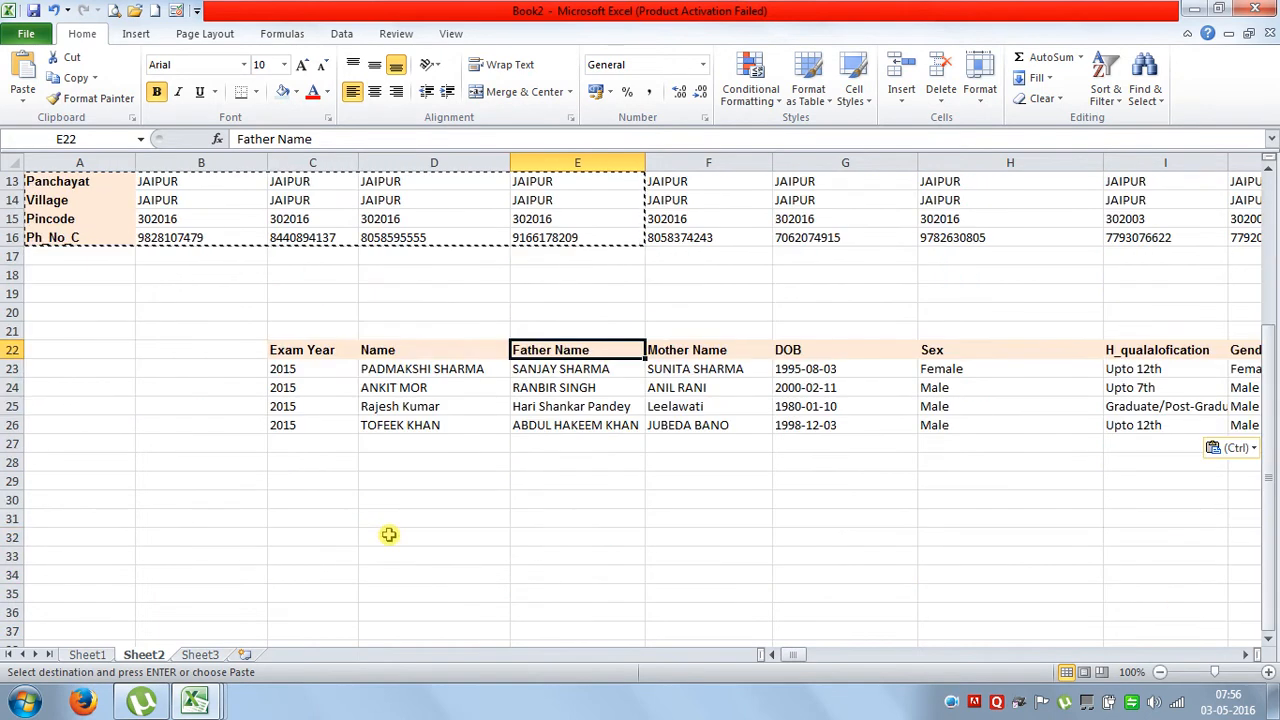
pyautogui.click(378, 516)
pyautogui.click(305, 485)
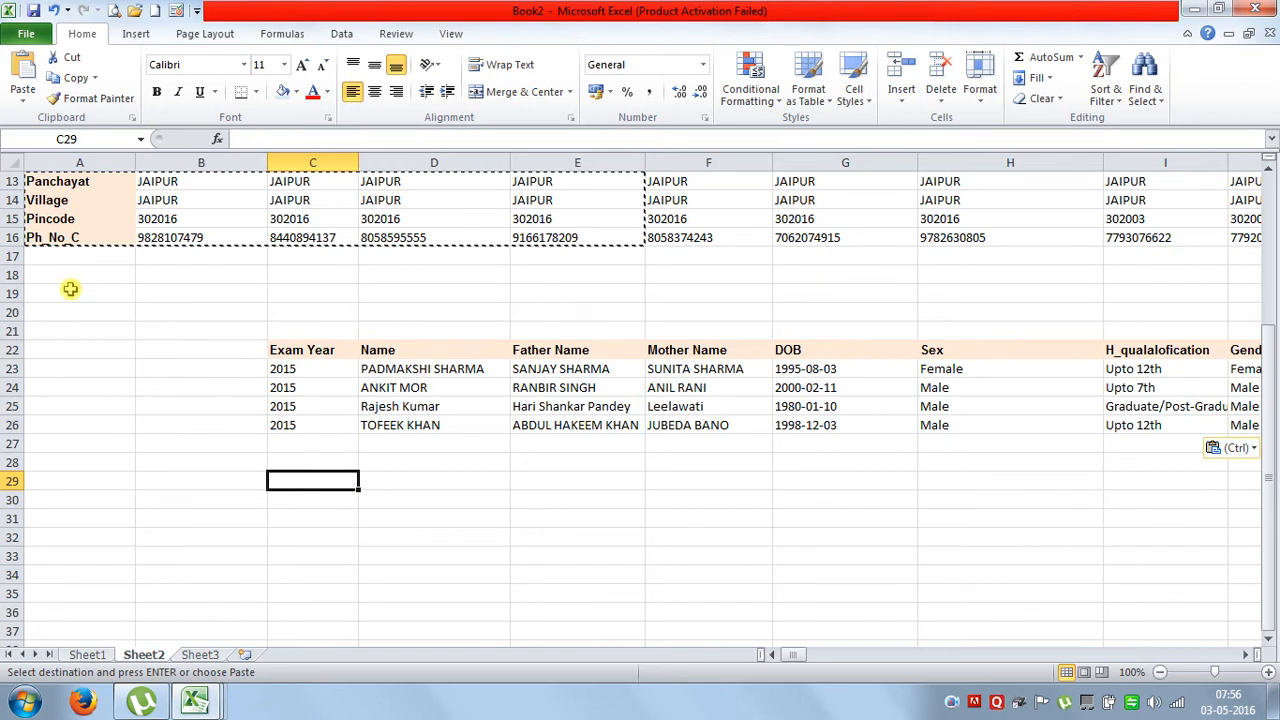
pyautogui.scroll(2, 346, 361)
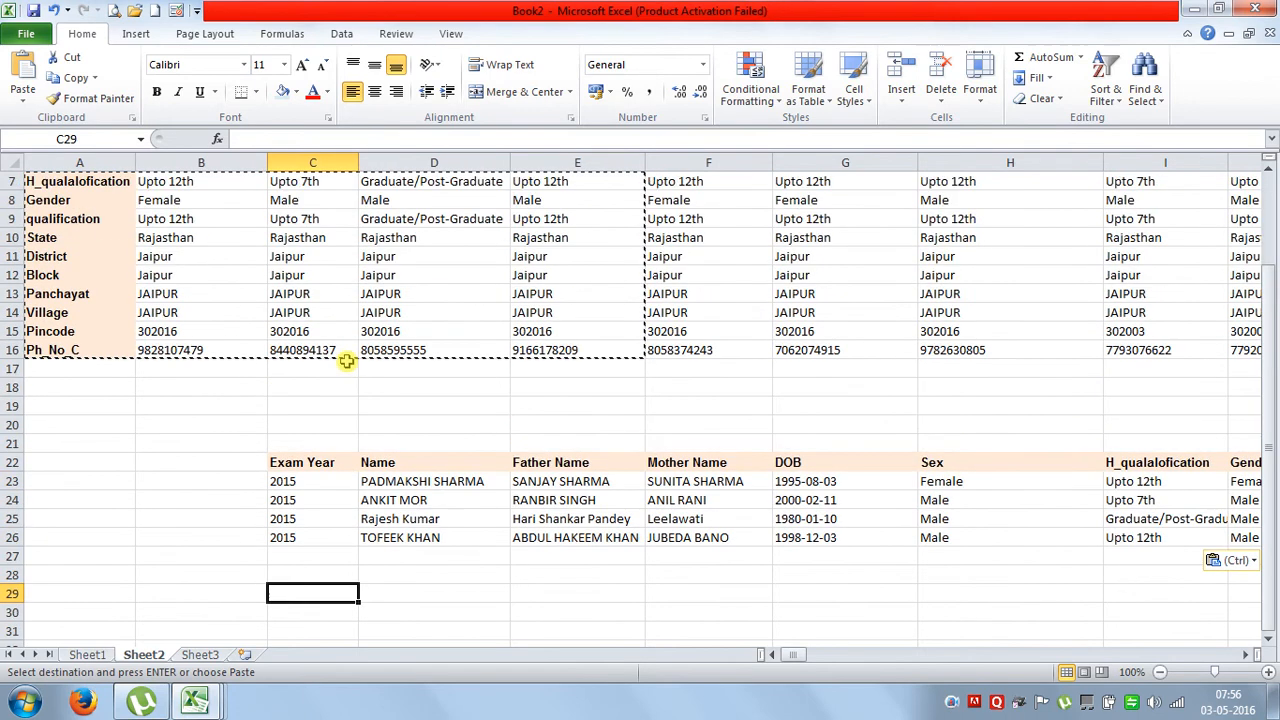
pyautogui.scroll(1, 346, 361)
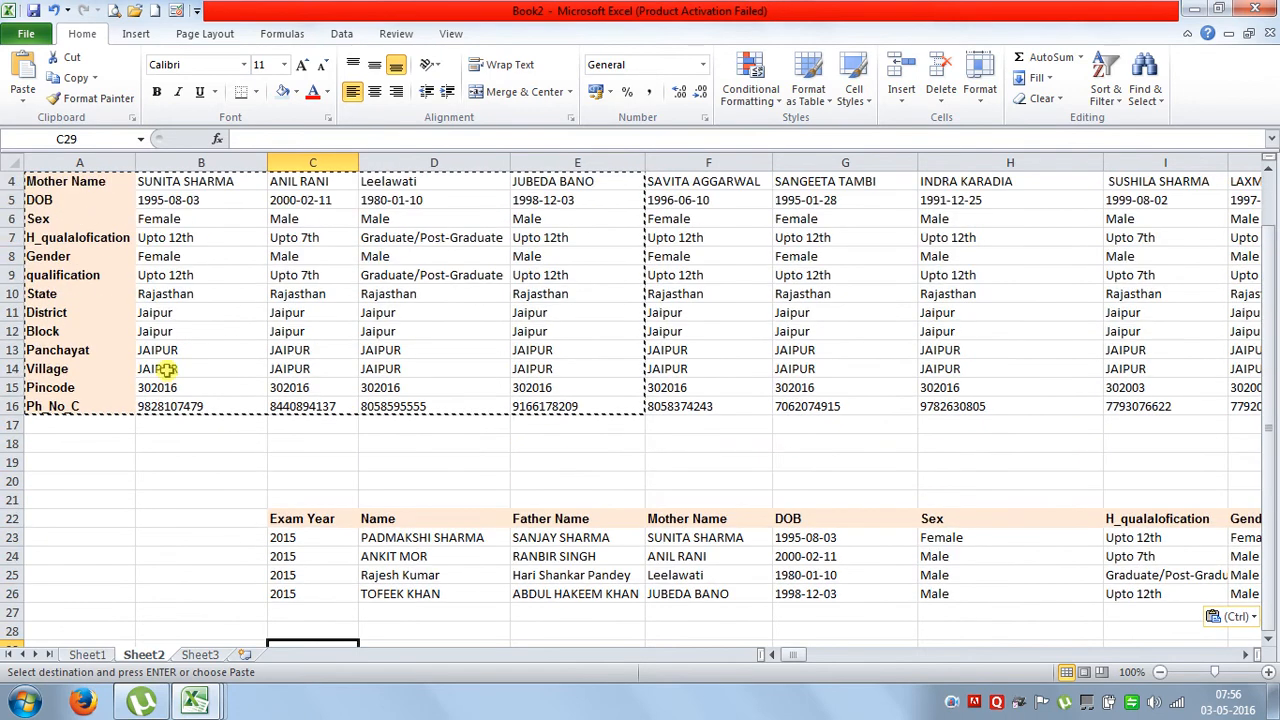
pyautogui.click(136, 36)
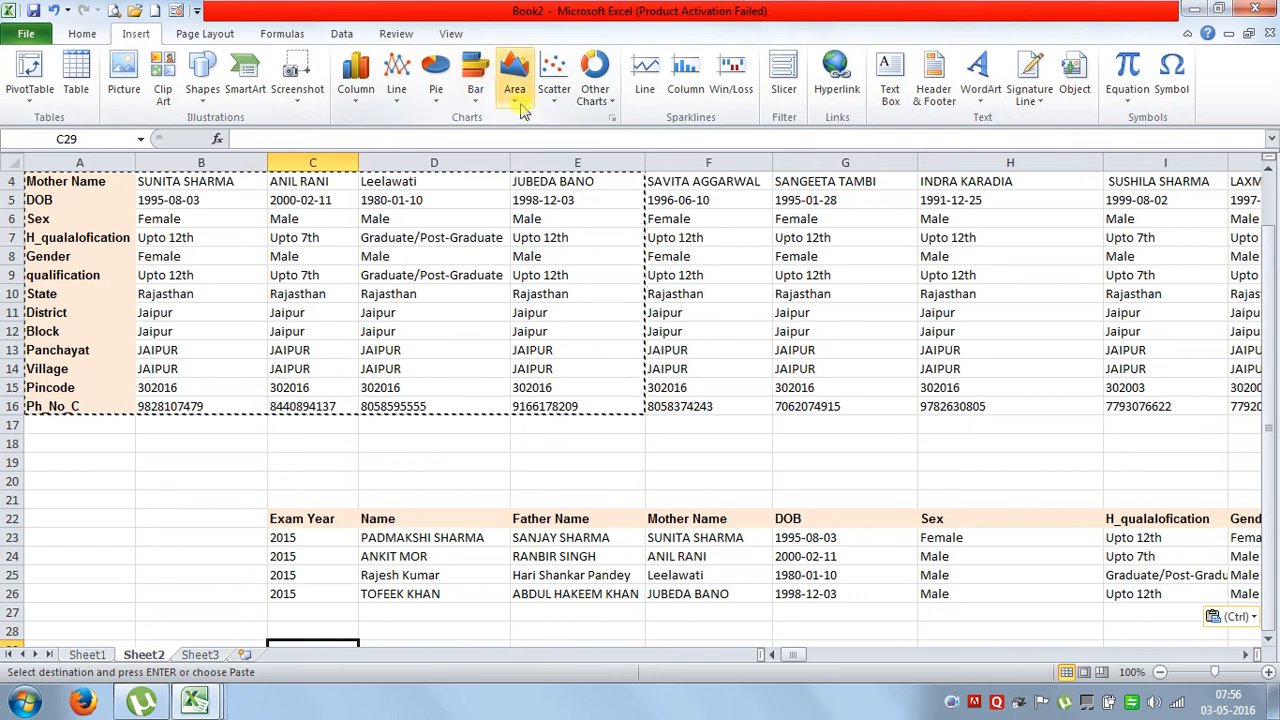
pyautogui.click(212, 34)
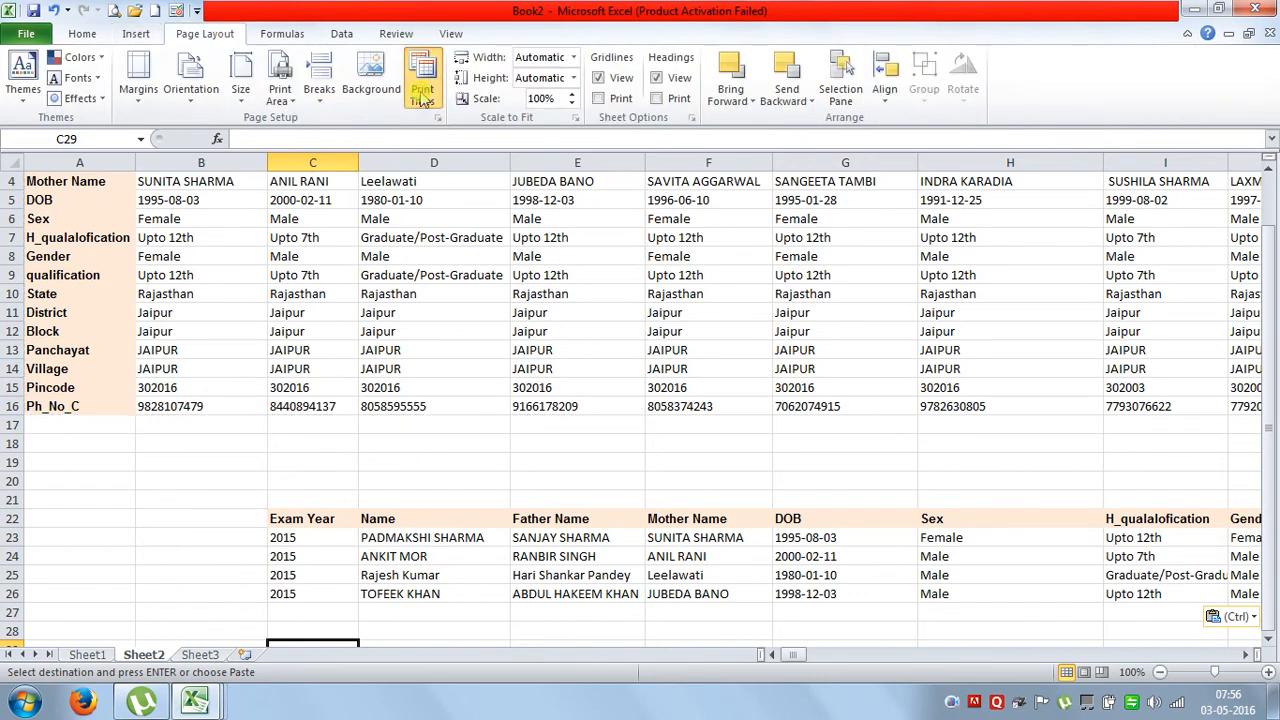
pyautogui.click(421, 95)
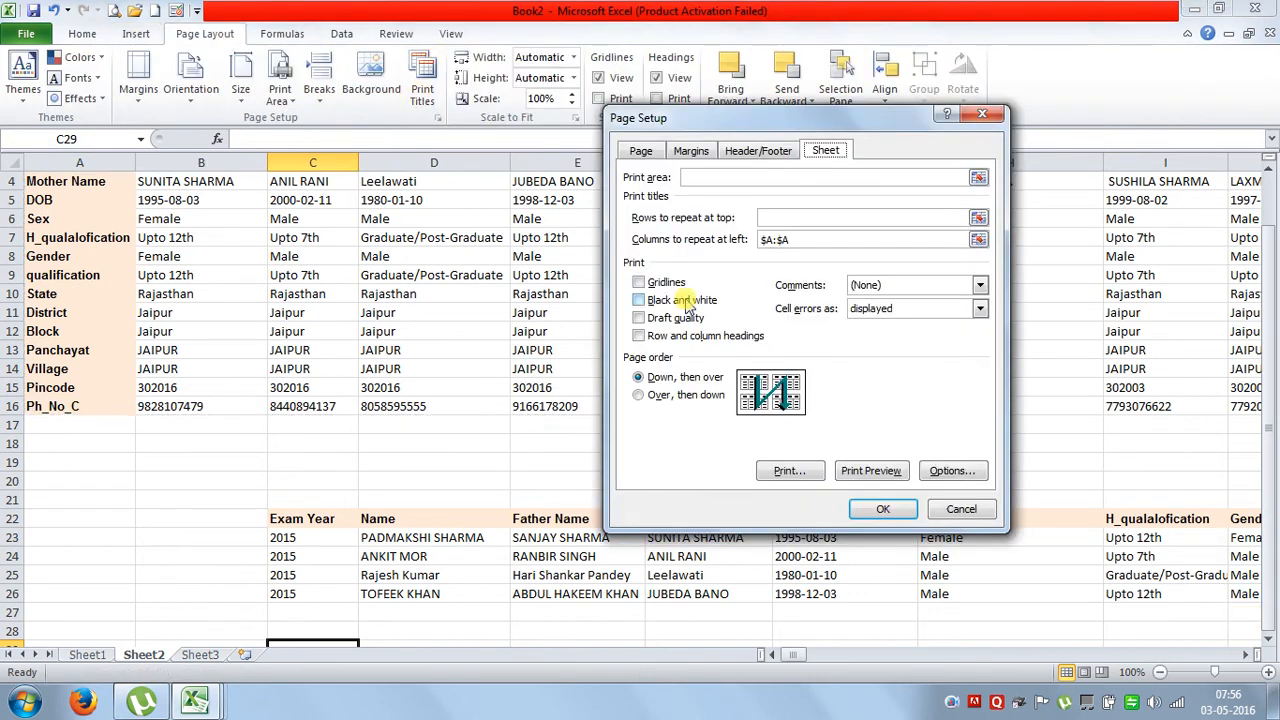
pyautogui.click(958, 510)
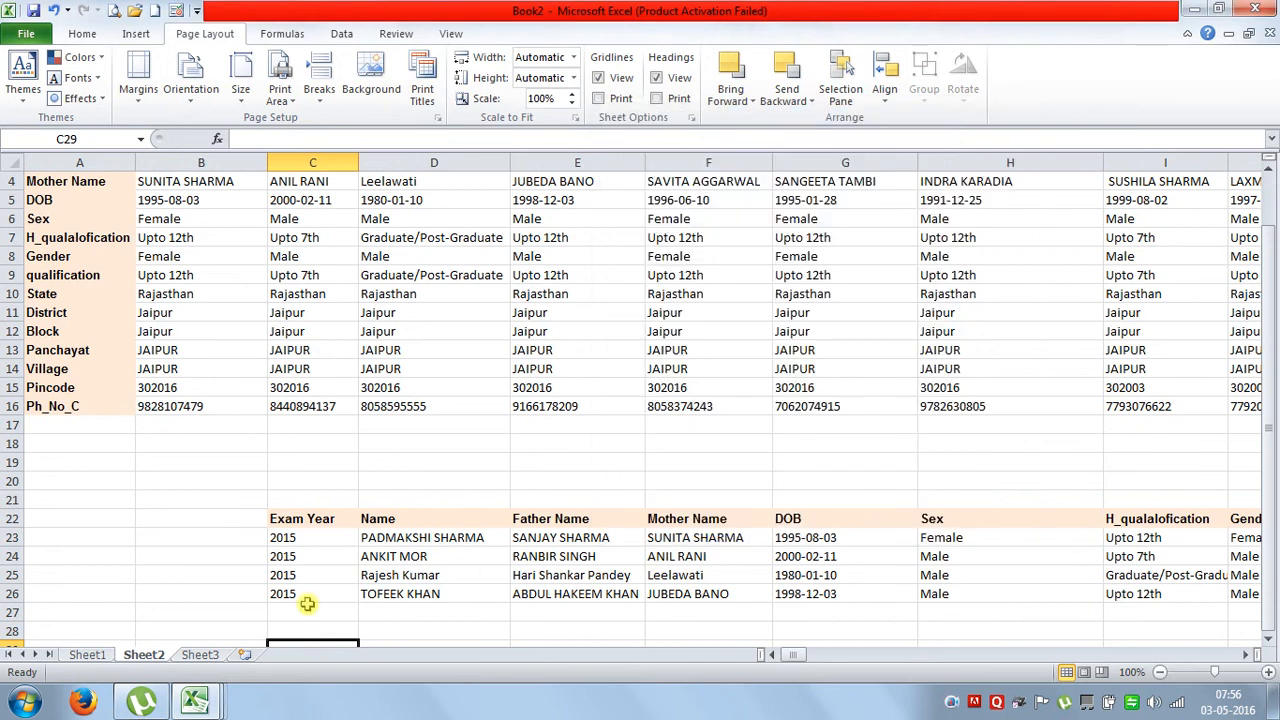
# On Sheet1, enable printing of gridlines and of row and column headings, and check the print preview
pyautogui.click(97, 655)
pyautogui.scroll(7, 257, 456)
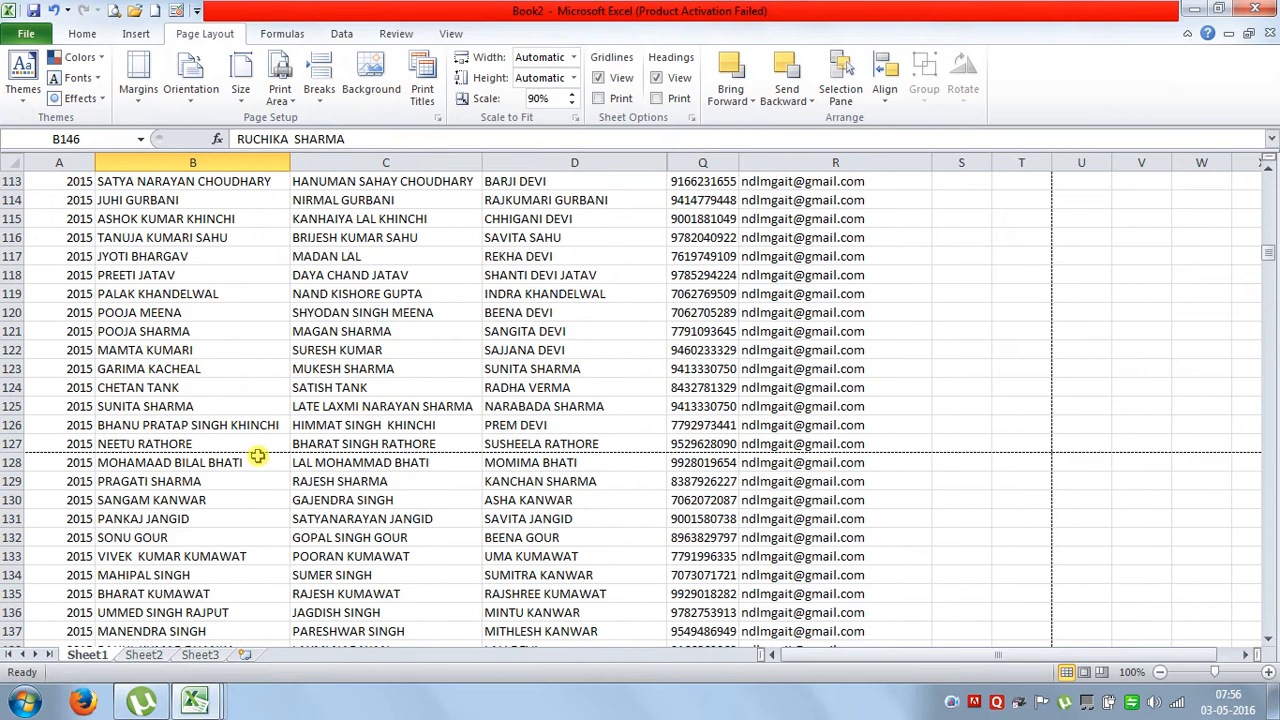
pyautogui.click(111, 11)
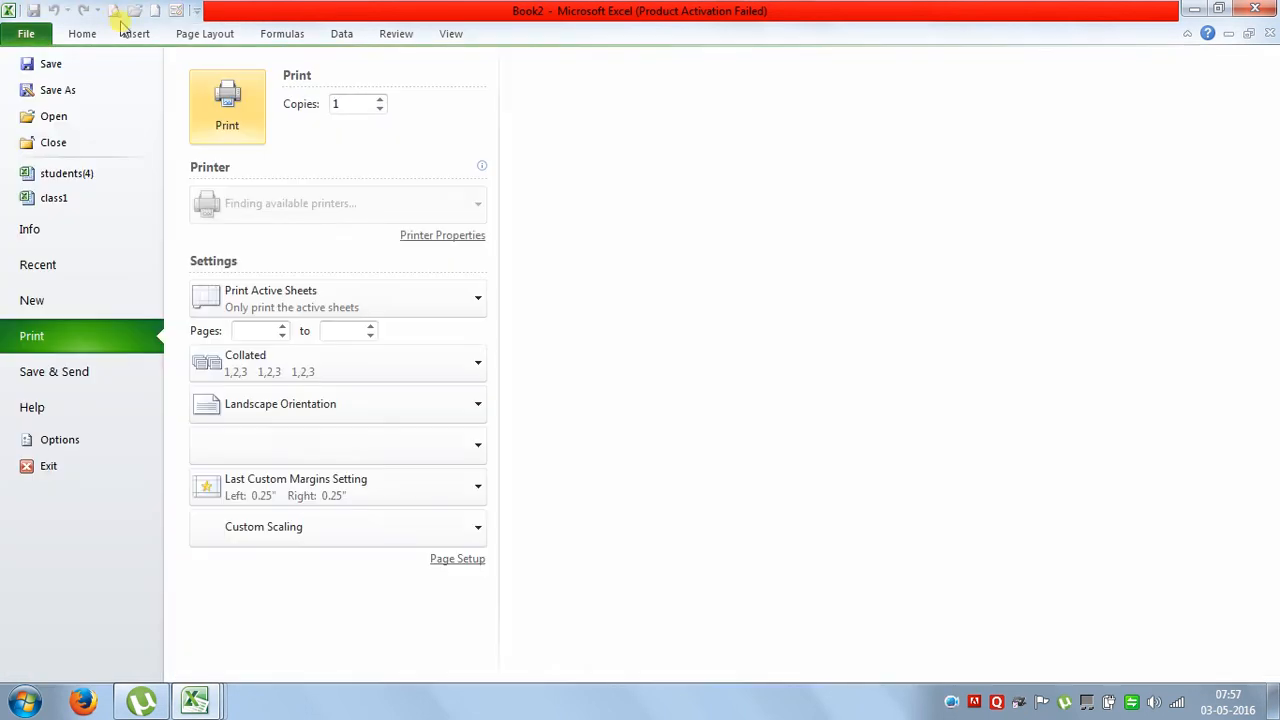
pyautogui.click(28, 34)
pyautogui.click(420, 90)
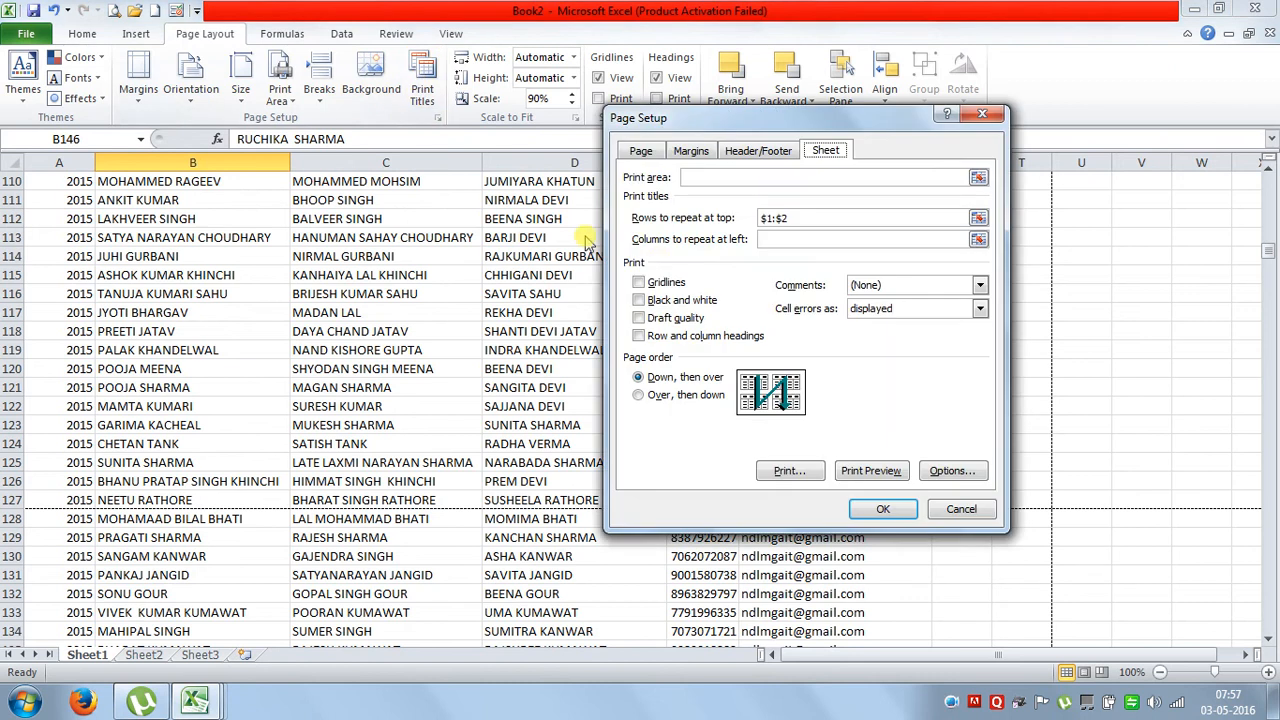
pyautogui.click(662, 283)
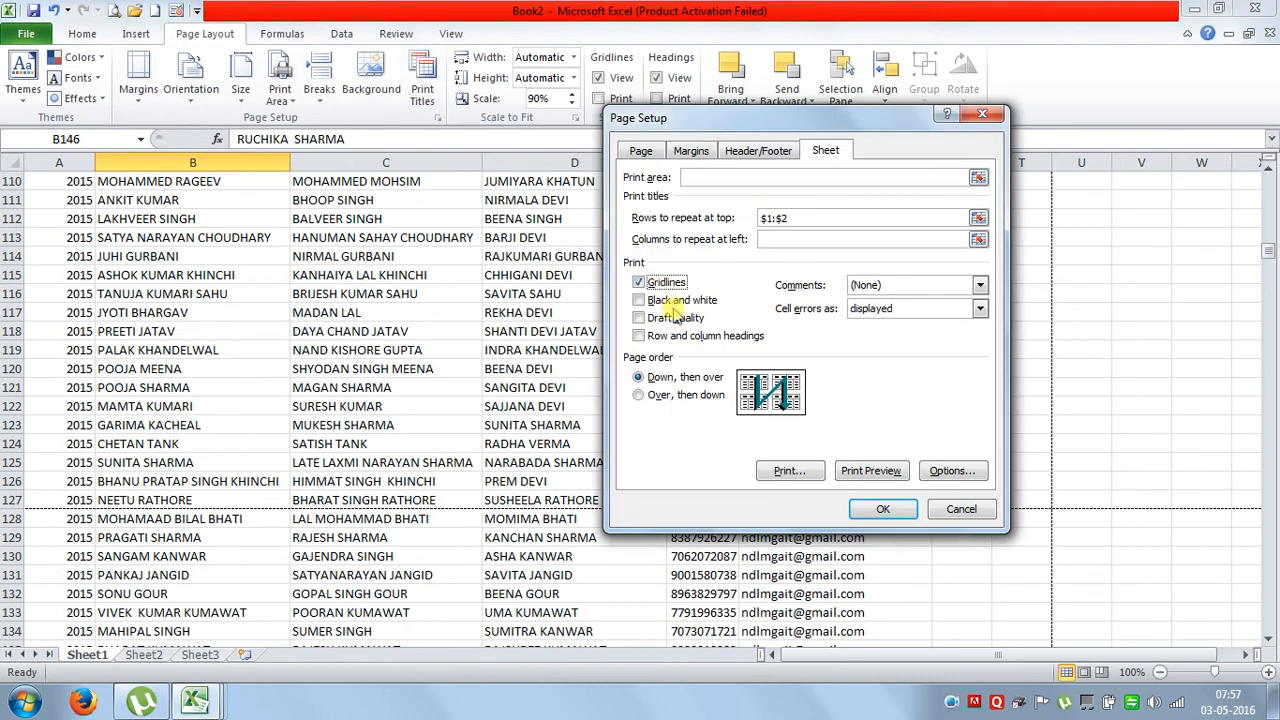
pyautogui.click(674, 336)
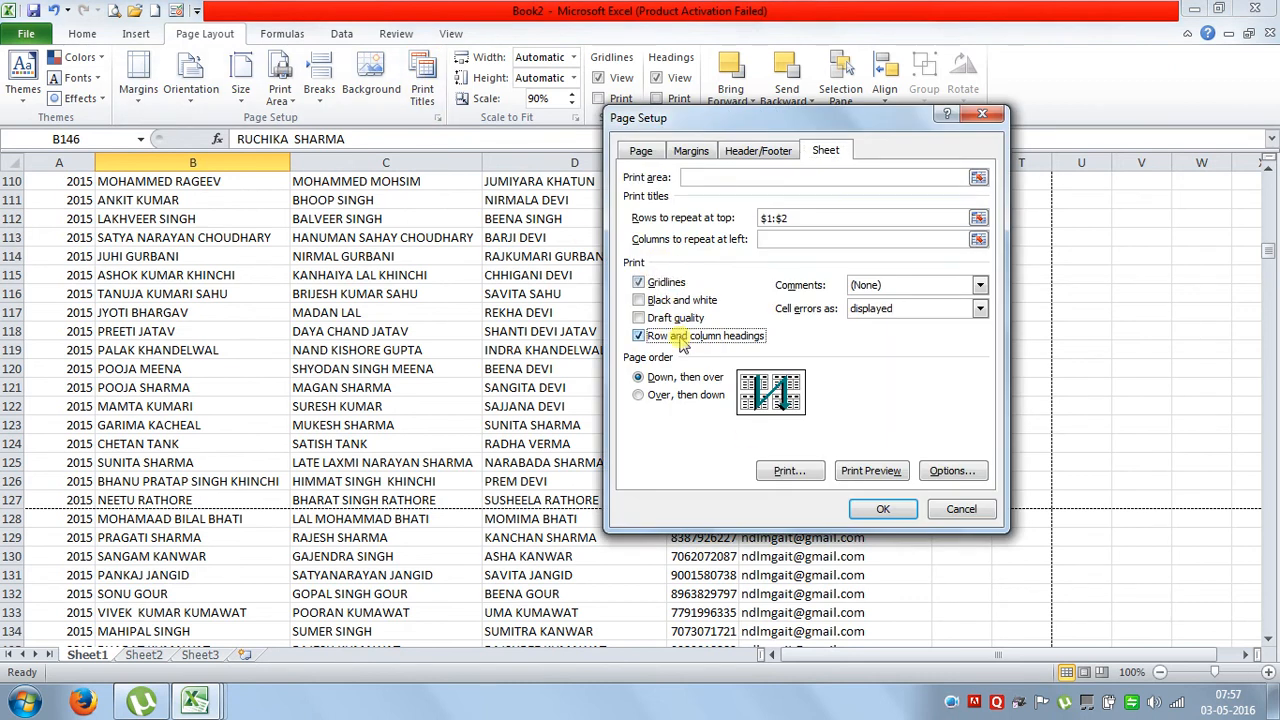
pyautogui.click(868, 472)
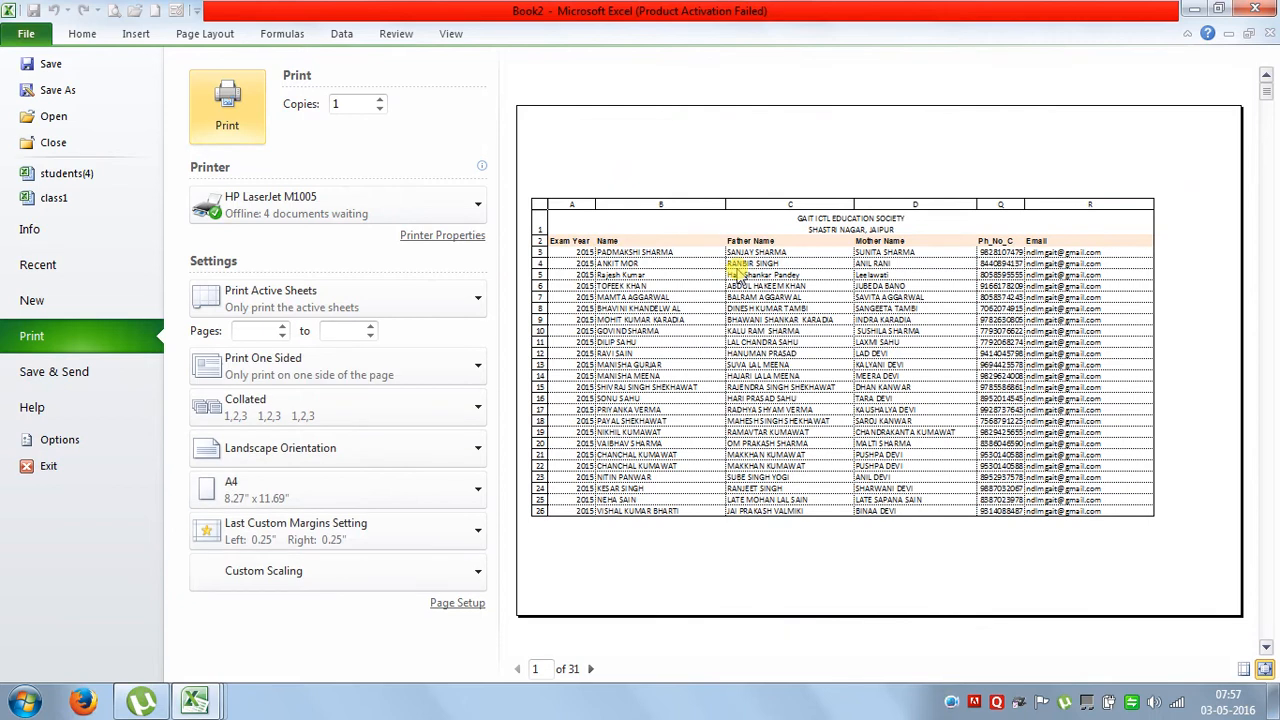
pyautogui.click(24, 36)
# Apply the Bad cell style to the merged title cell in row 1 of Sheet1
pyautogui.scroll(15, 340, 356)
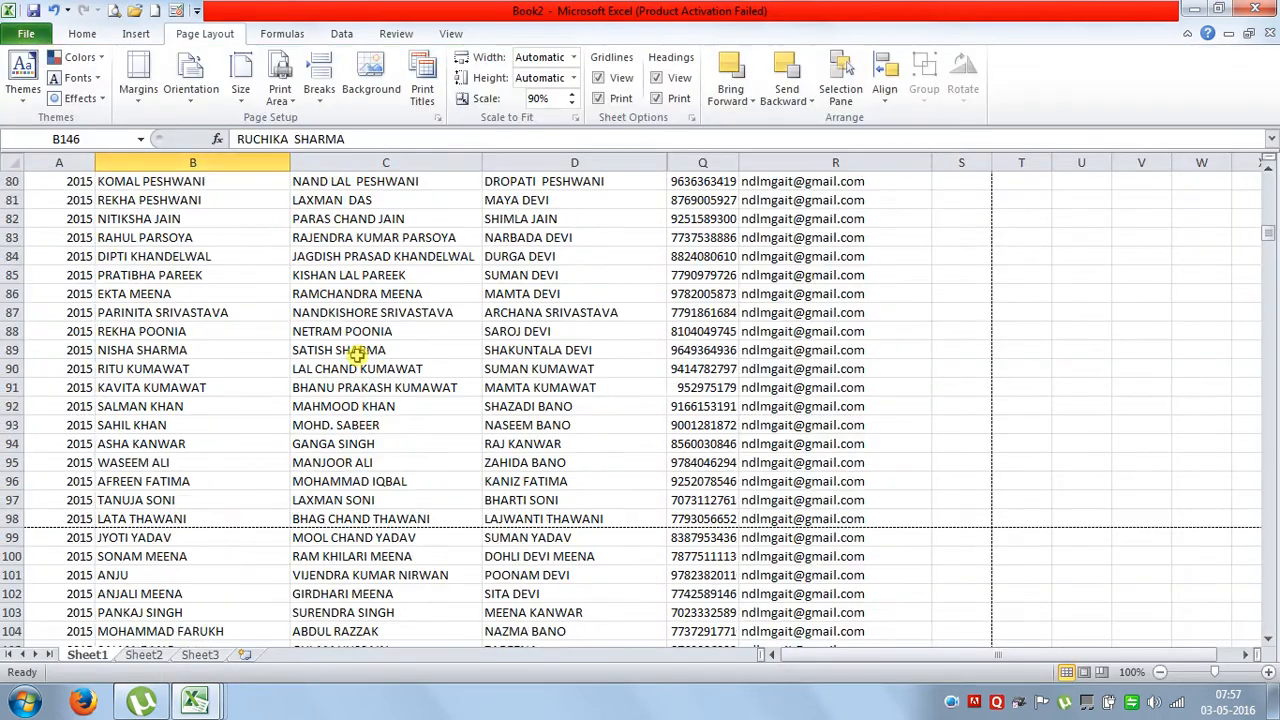
pyautogui.hotkey('ctrl', 'Home')
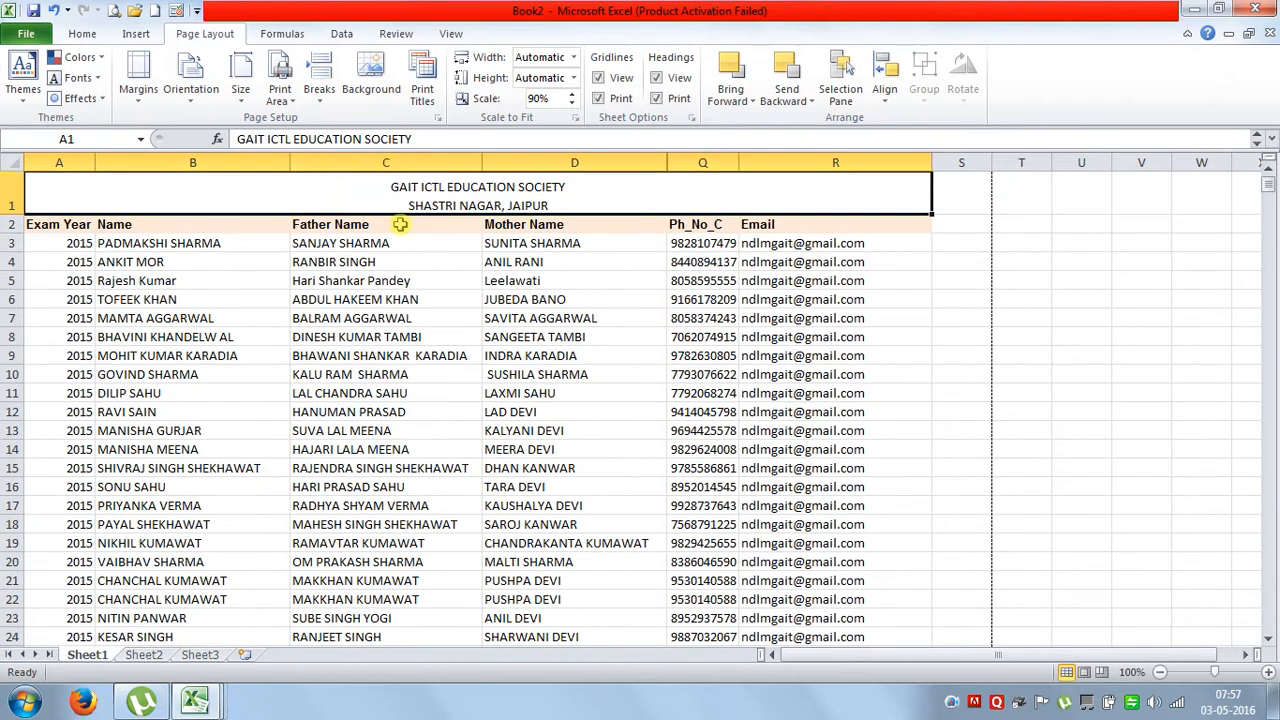
pyautogui.click(82, 33)
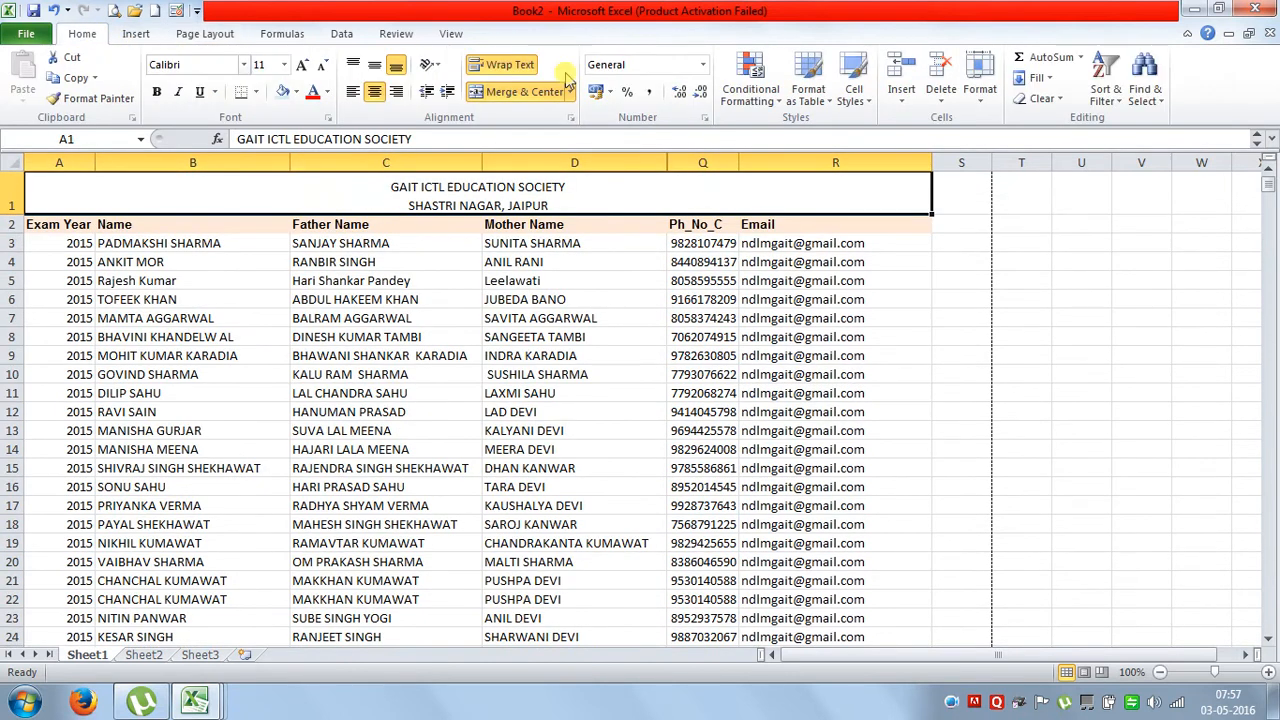
pyautogui.click(853, 95)
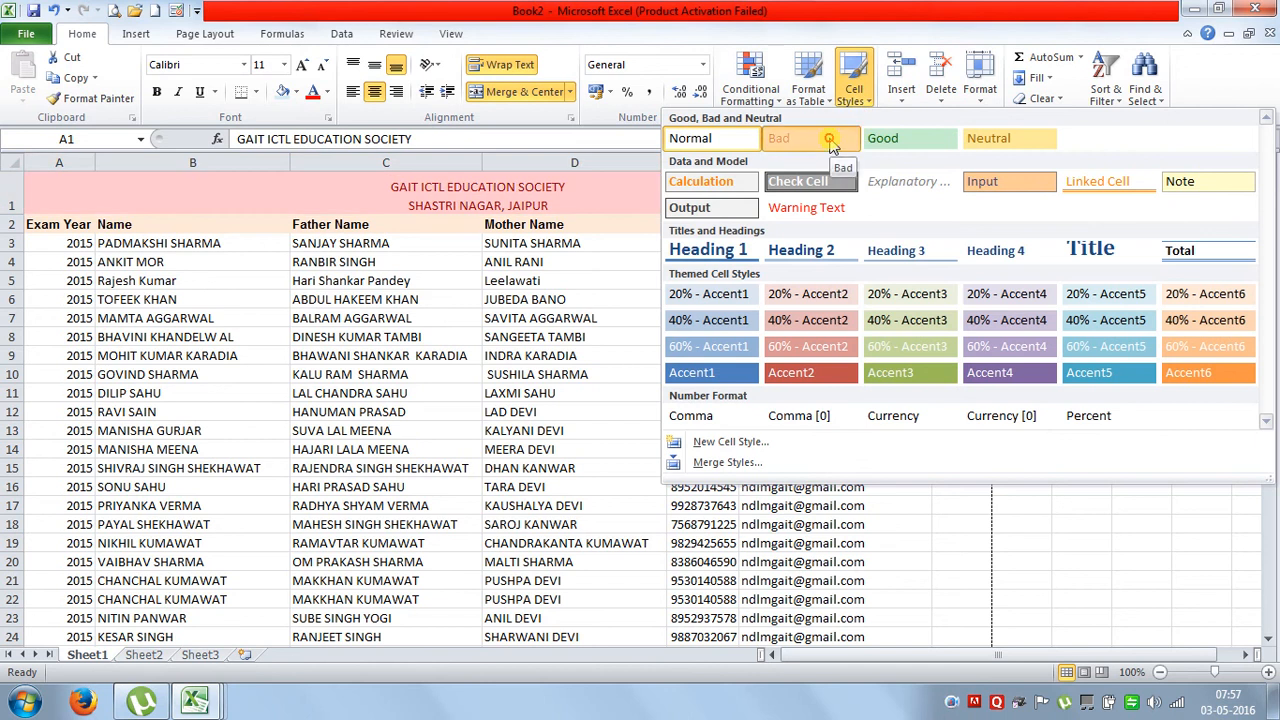
pyautogui.click(830, 142)
# Apply the 20% - Accent3 cell style to all student records from A3 to the last row and column
pyautogui.click(63, 247)
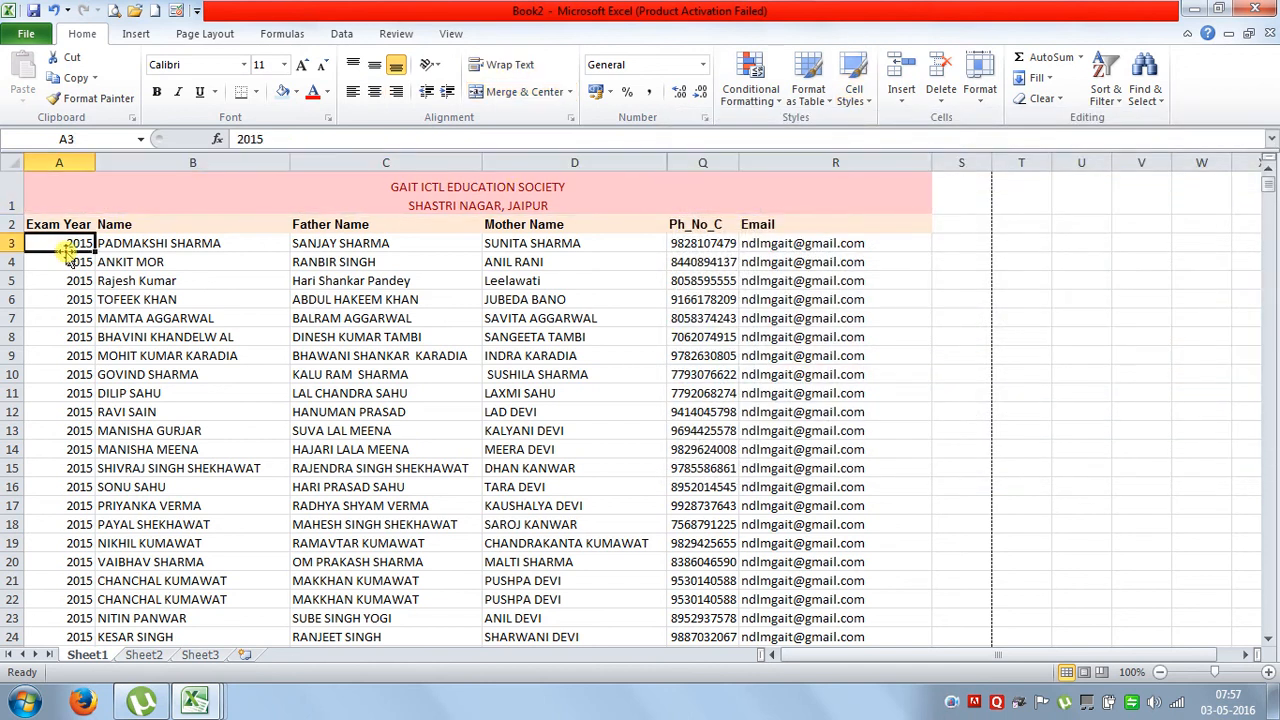
pyautogui.hotkey('ctrl', 'shift', 'Right')
pyautogui.hotkey('ctrl', 'shift', 'Down')
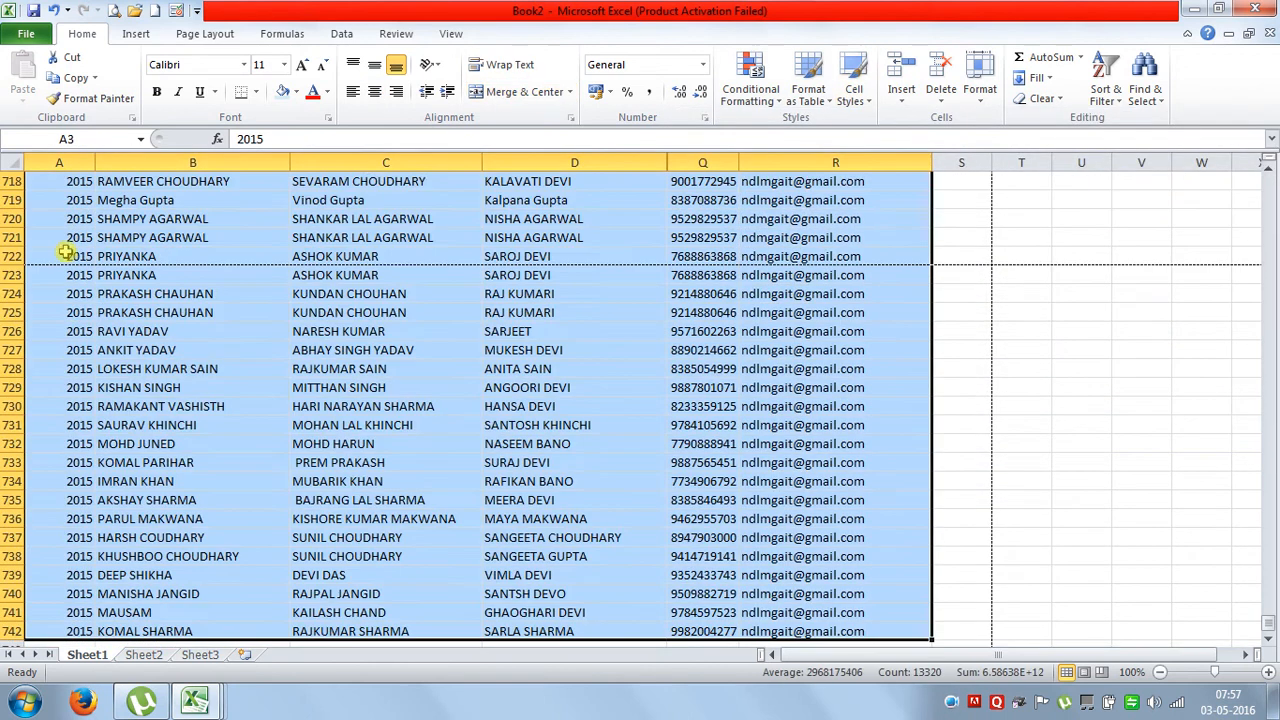
pyautogui.click(853, 90)
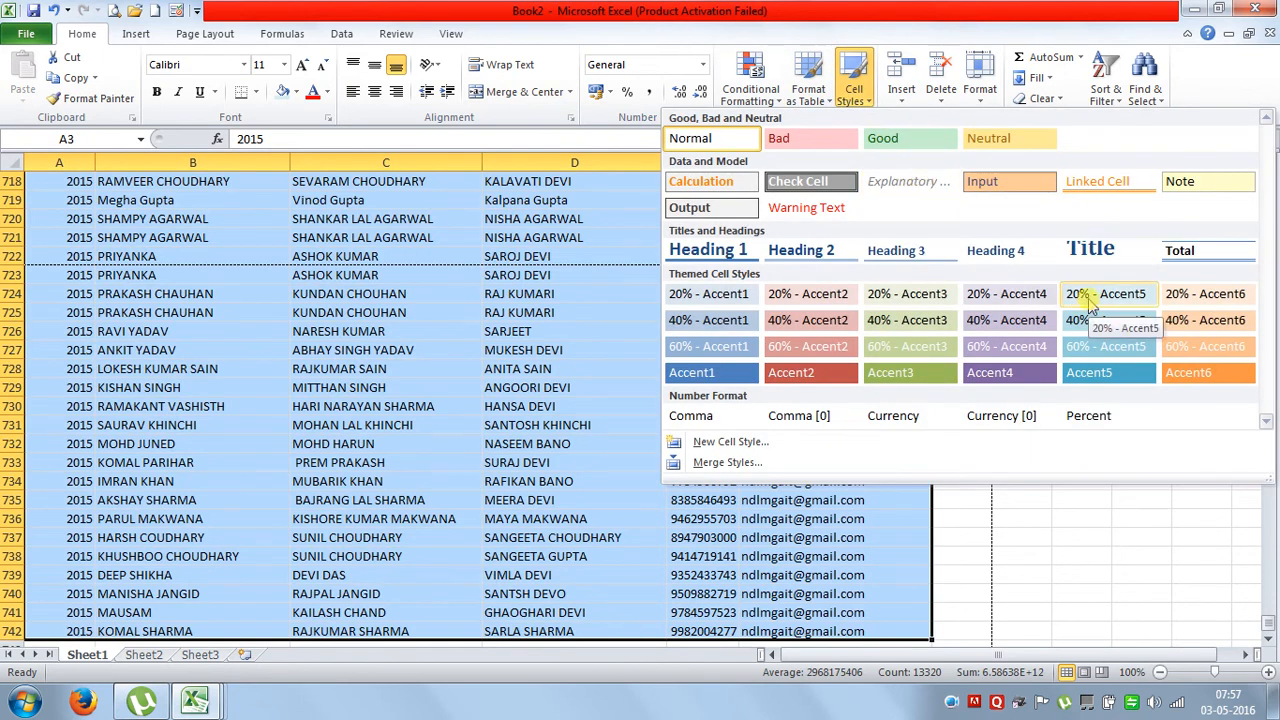
pyautogui.click(911, 297)
pyautogui.hotkey('ctrl', 'BackSpace')
pyautogui.click(625, 300)
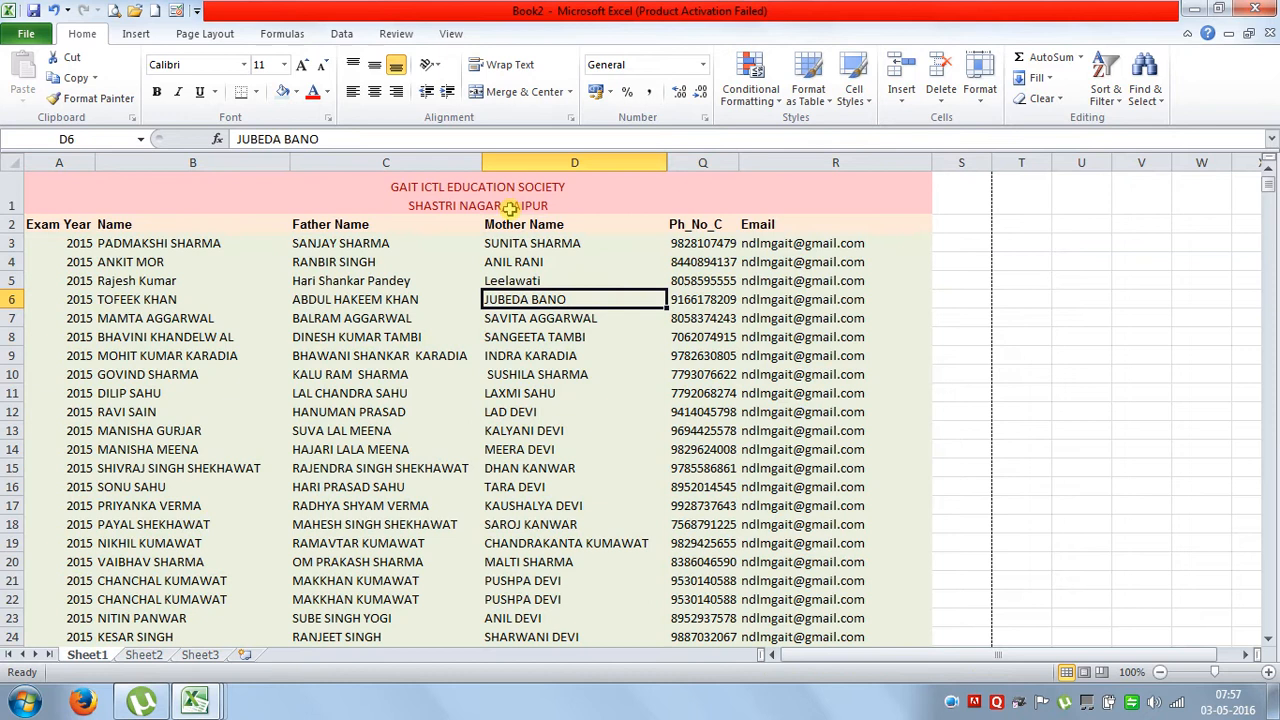
# Preview the first five printed pages of the styled sheet and return to the worksheet
pyautogui.click(114, 11)
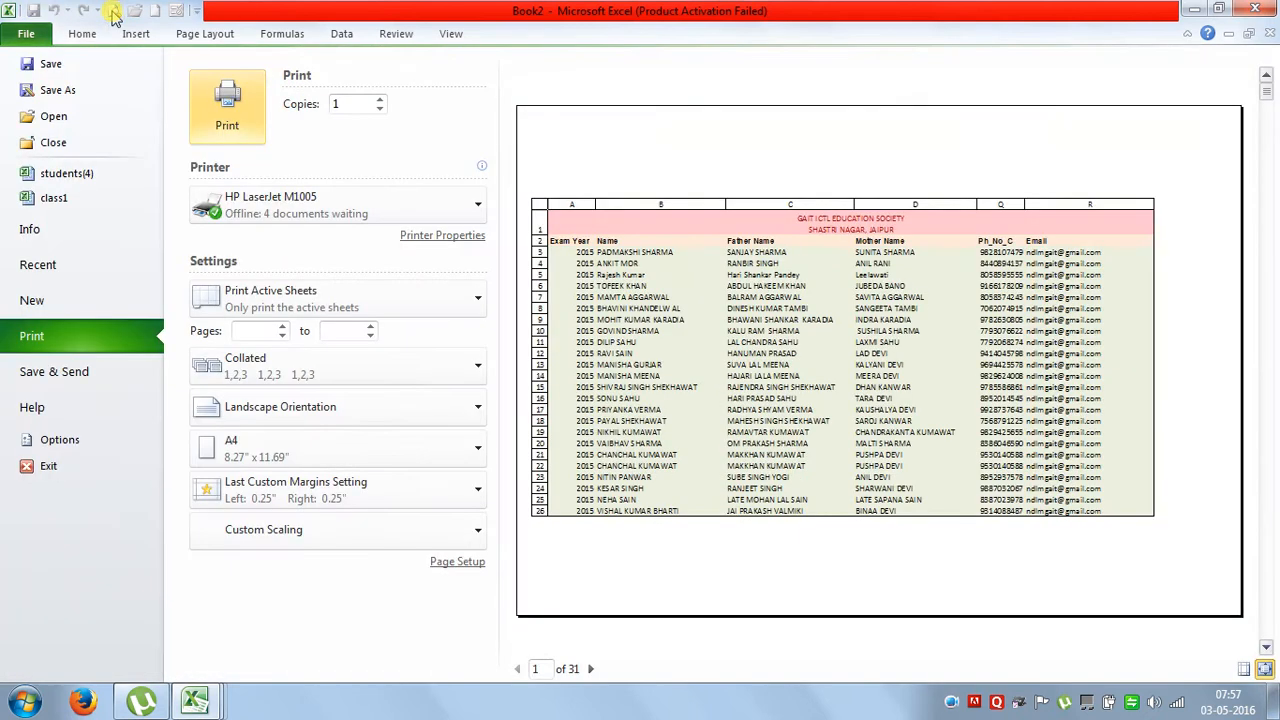
pyautogui.click(591, 669)
pyautogui.click(591, 669)
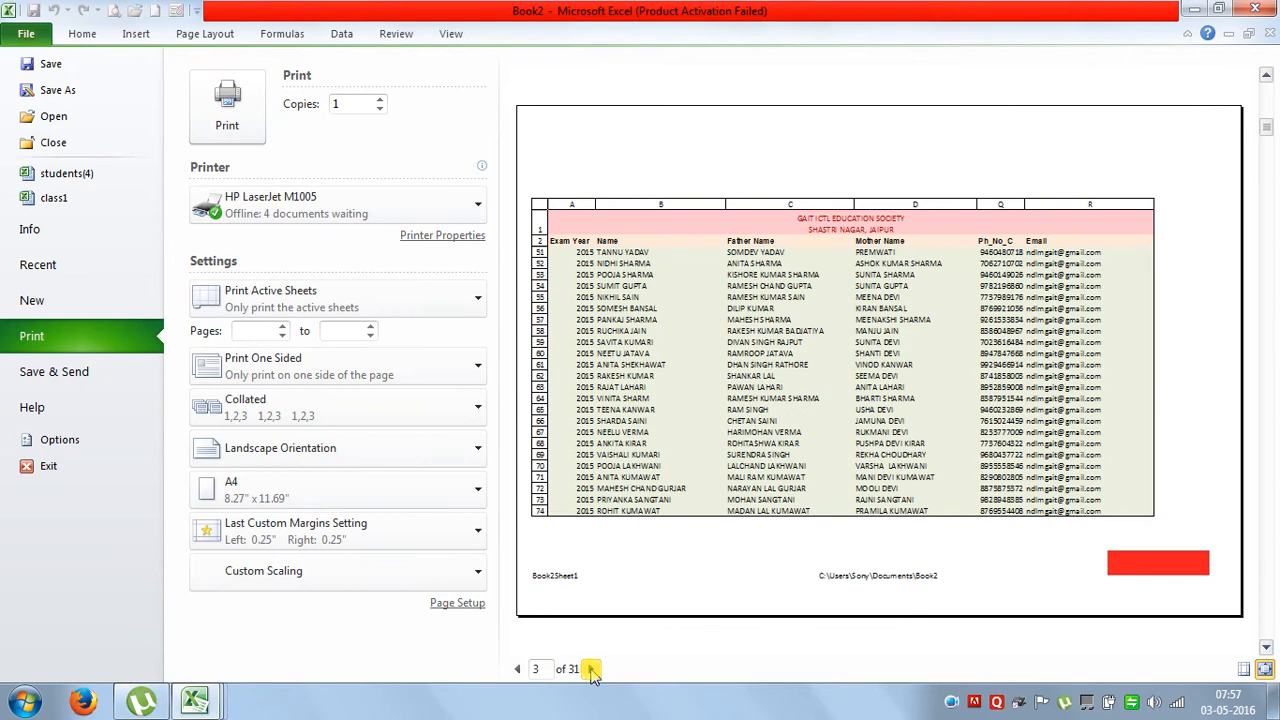
pyautogui.click(591, 669)
pyautogui.click(591, 669)
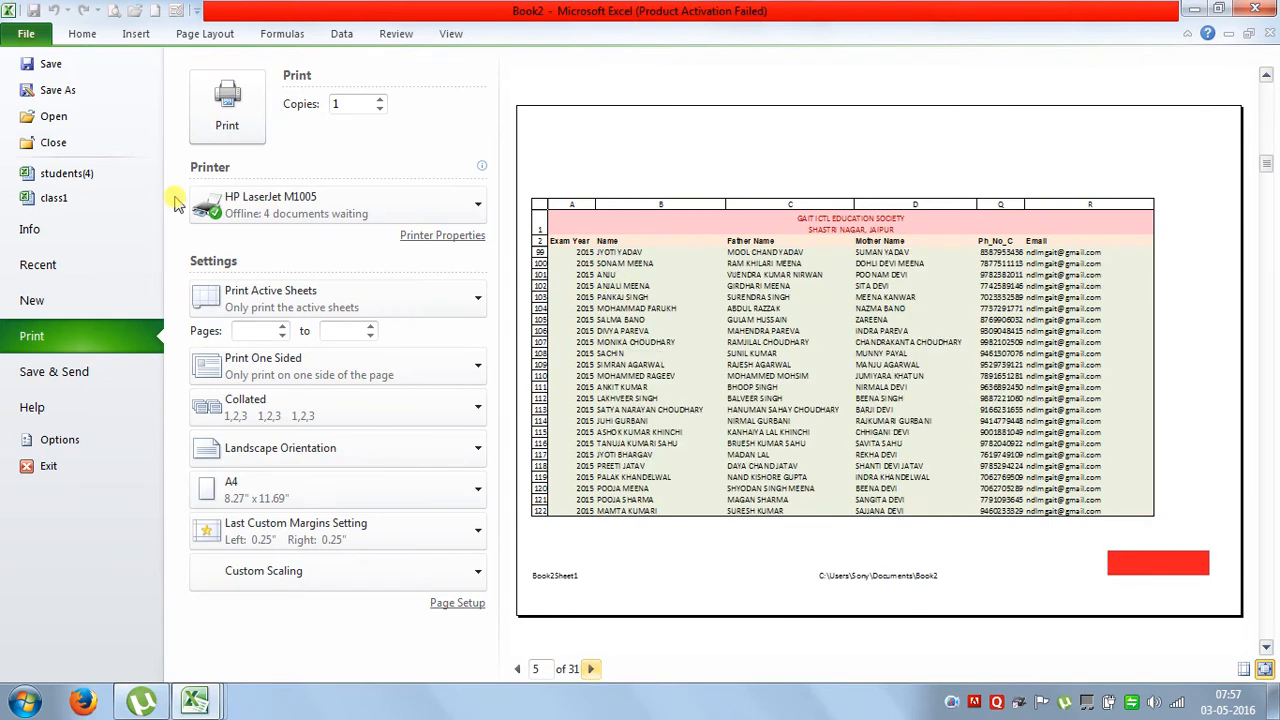
pyautogui.click(24, 36)
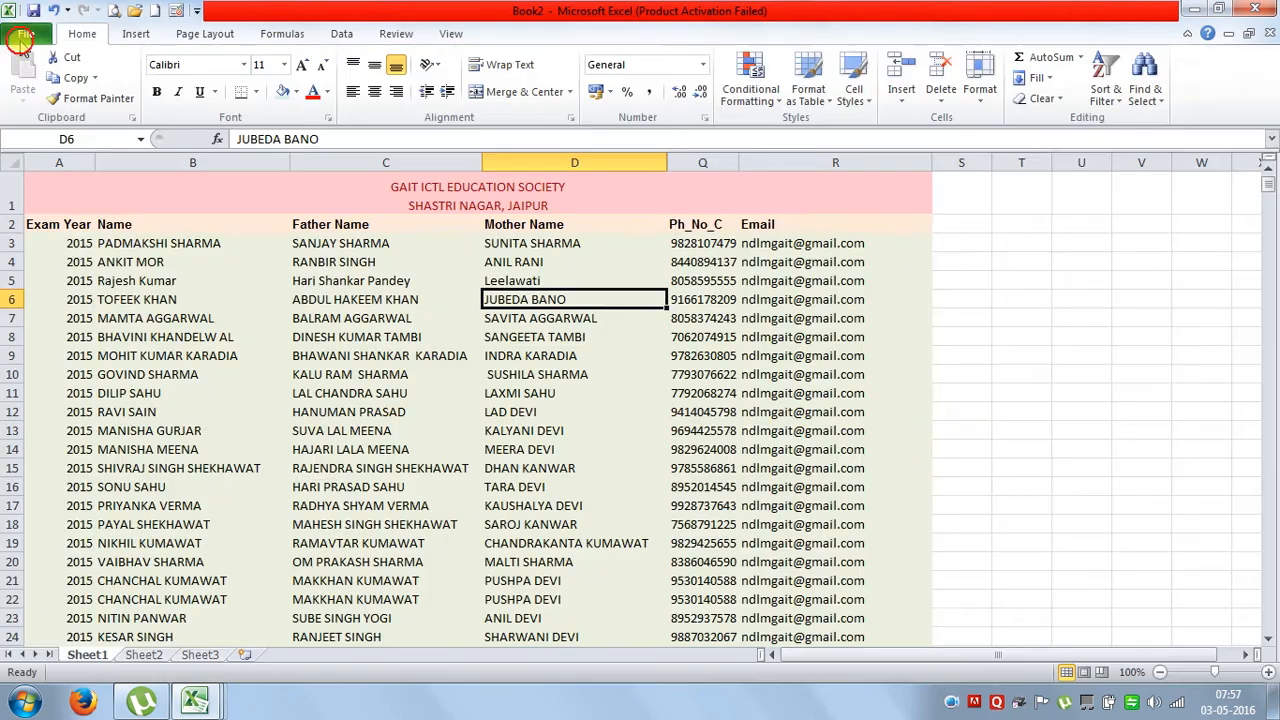
# Set Sheet1 to print in black and white and check the print preview
pyautogui.click(215, 34)
pyautogui.click(422, 88)
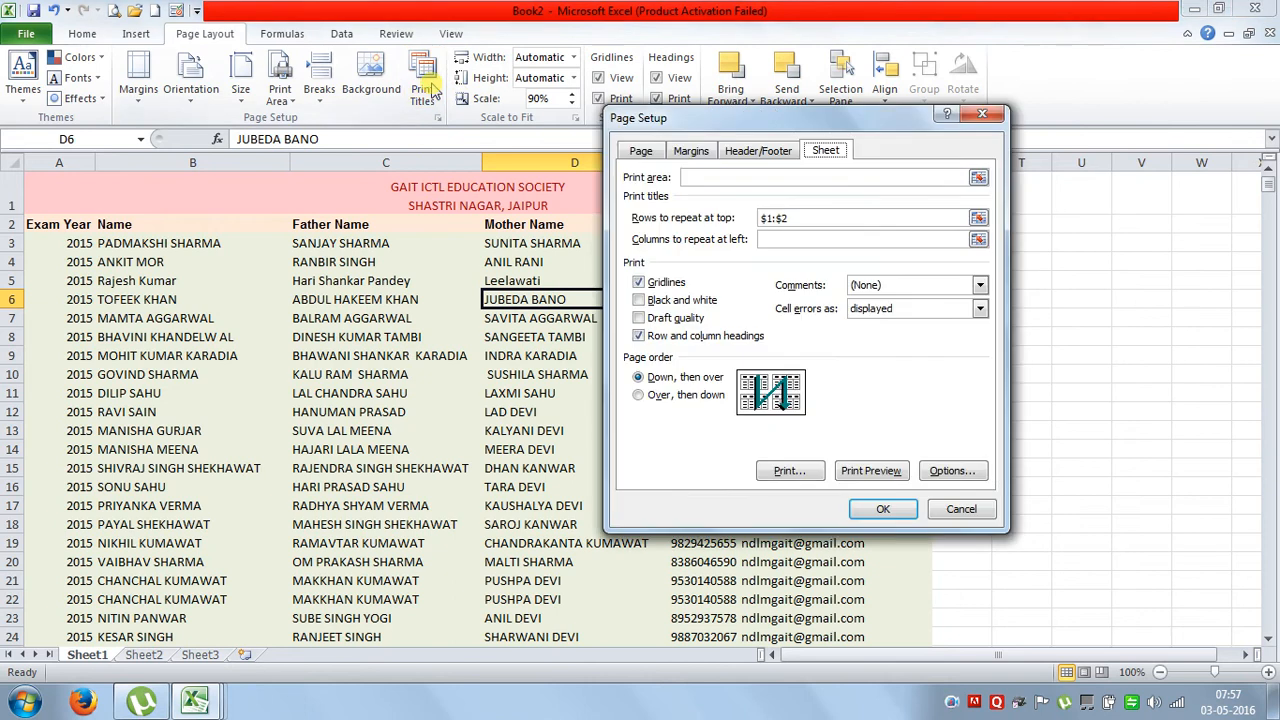
pyautogui.click(649, 304)
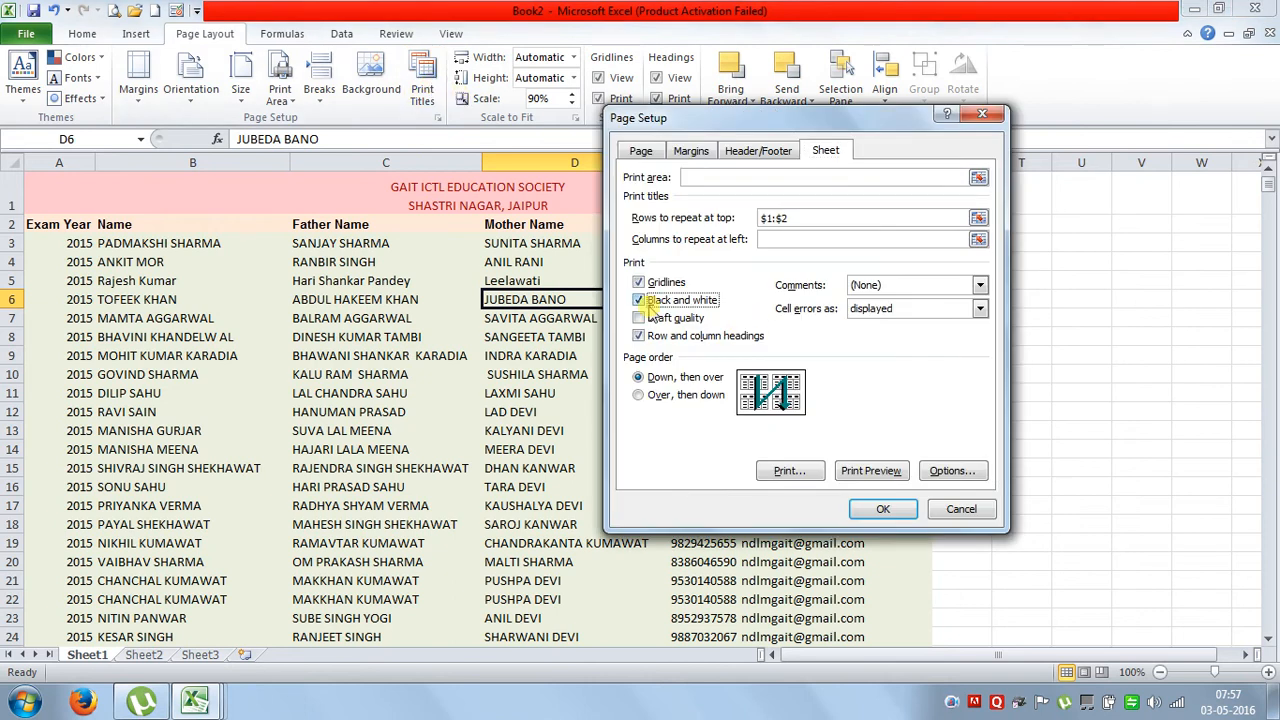
pyautogui.click(870, 470)
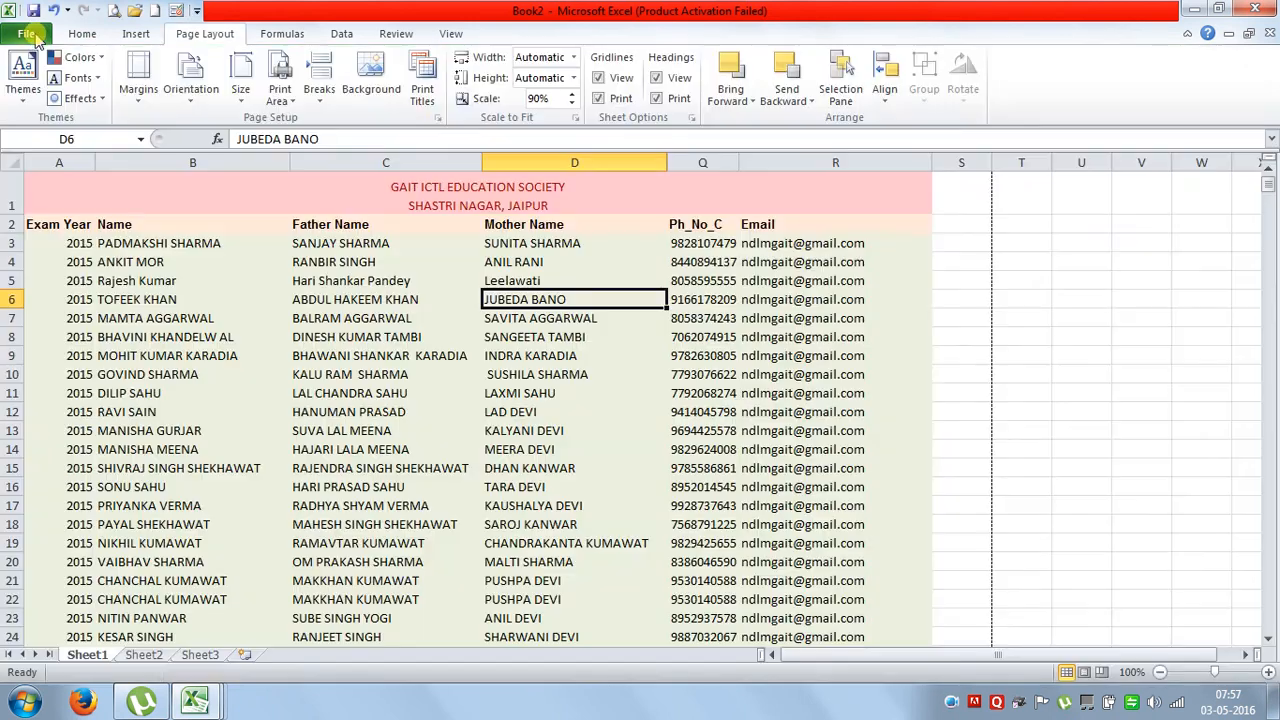
pyautogui.click(28, 34)
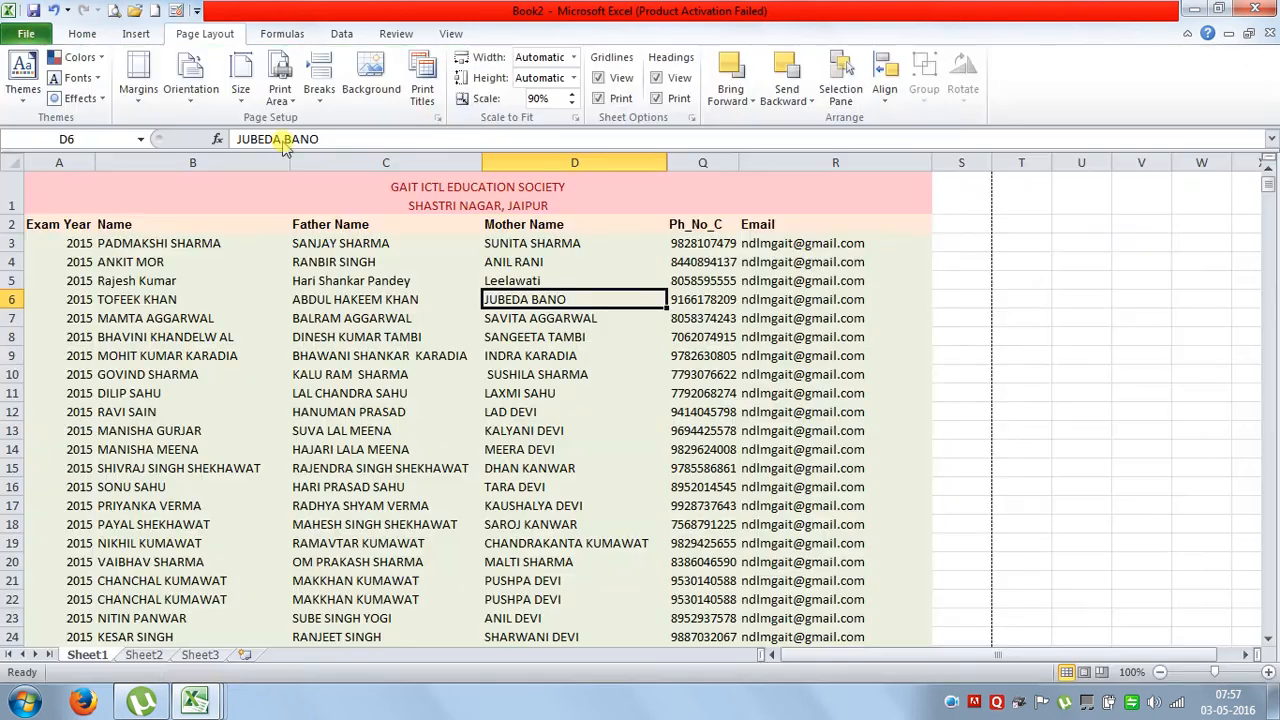
# Enable draft quality printing in Sheet1's page setup
pyautogui.click(420, 95)
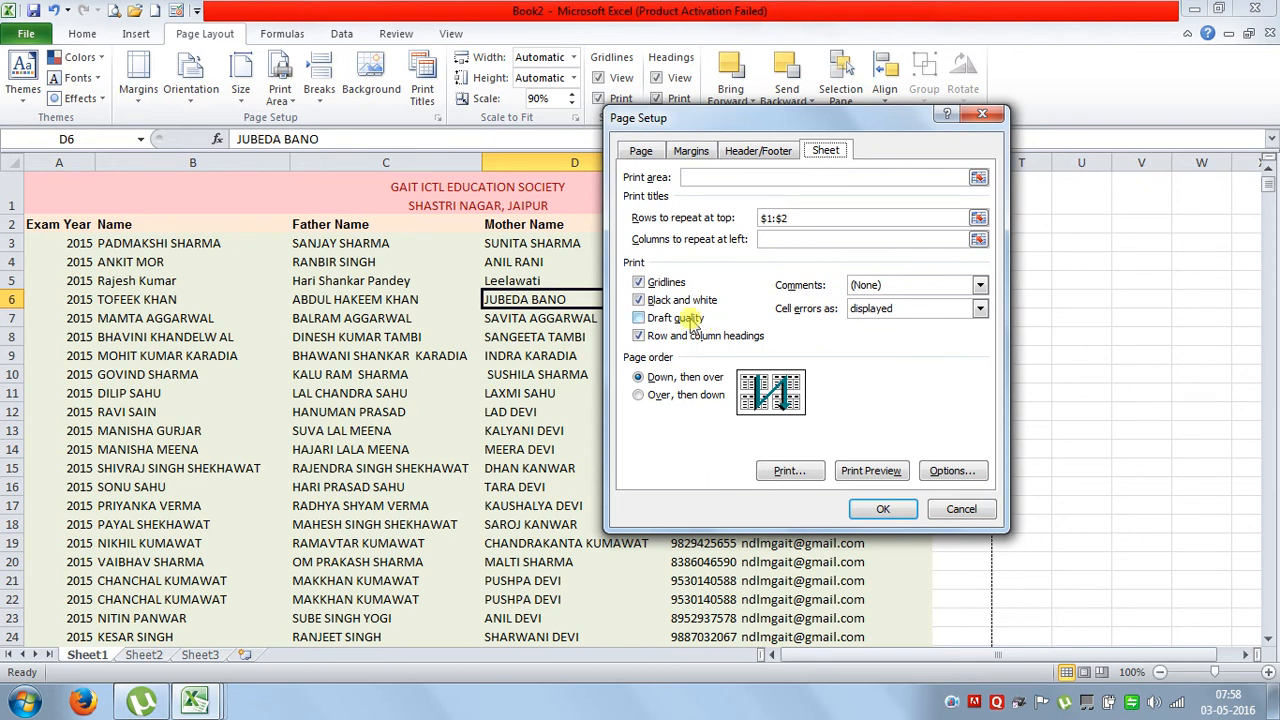
pyautogui.click(677, 320)
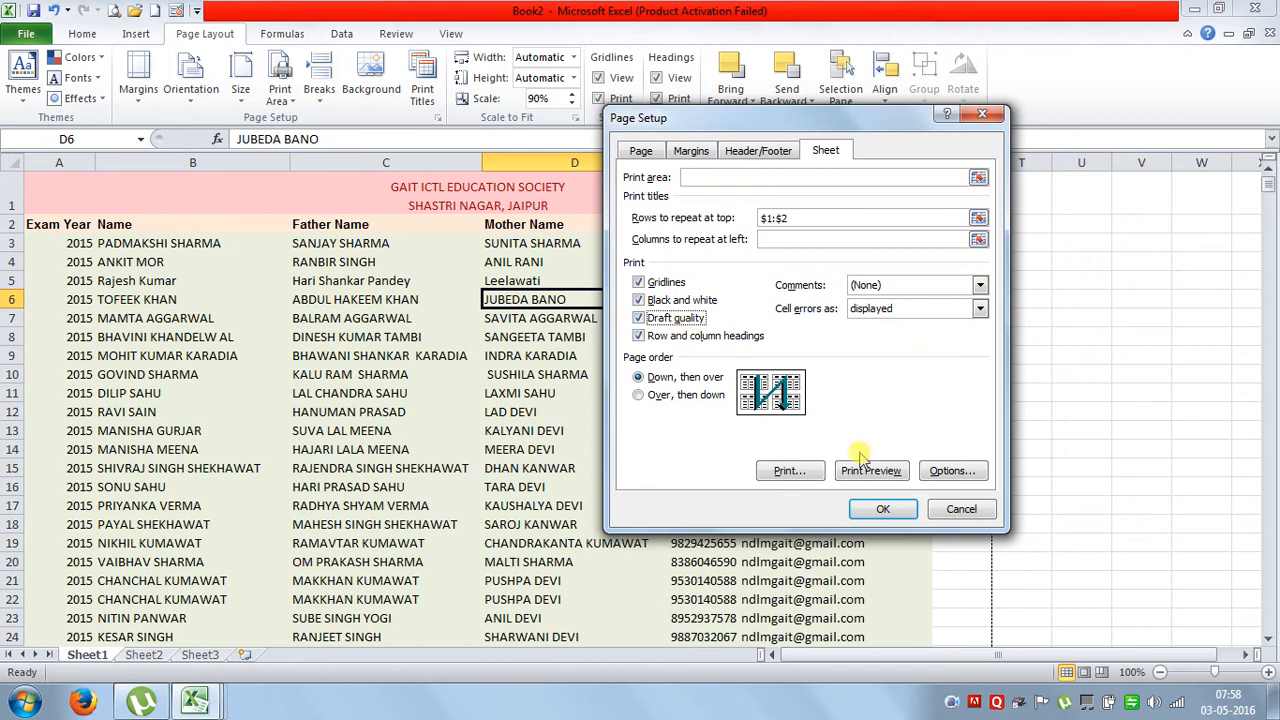
pyautogui.click(881, 511)
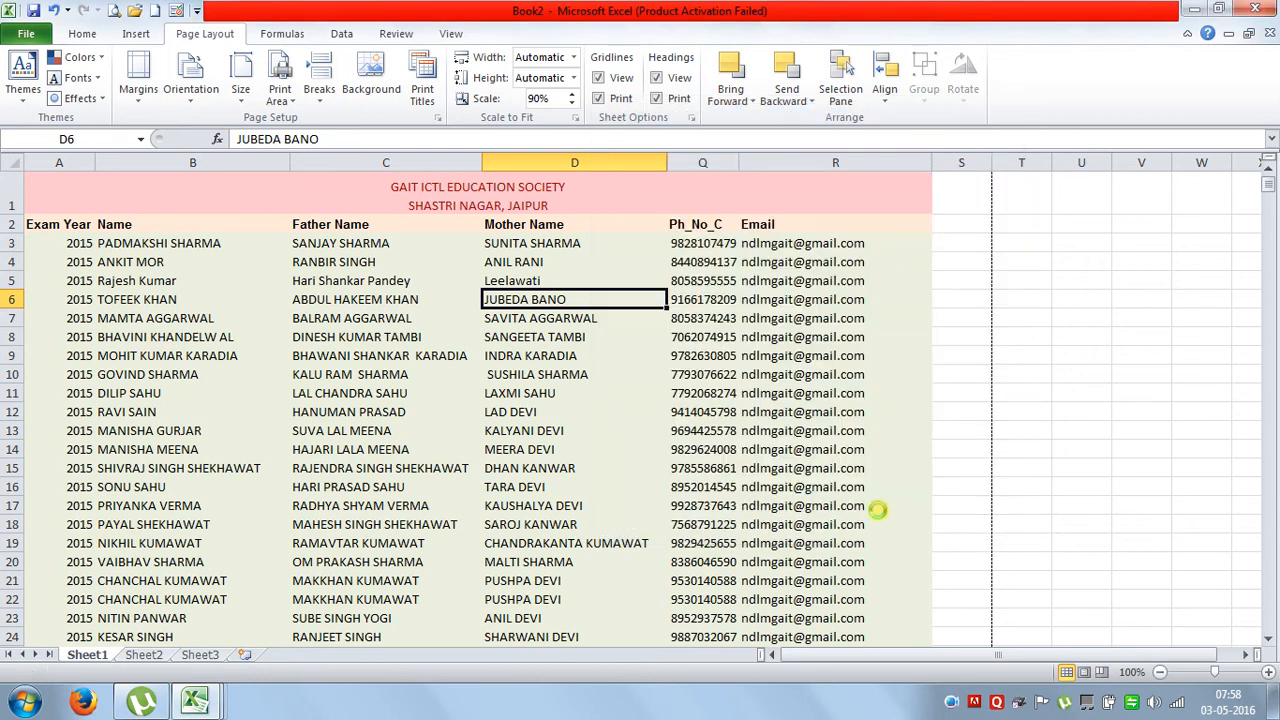
# Delete the society title row above the column headers in Sheet1
pyautogui.click(12, 162)
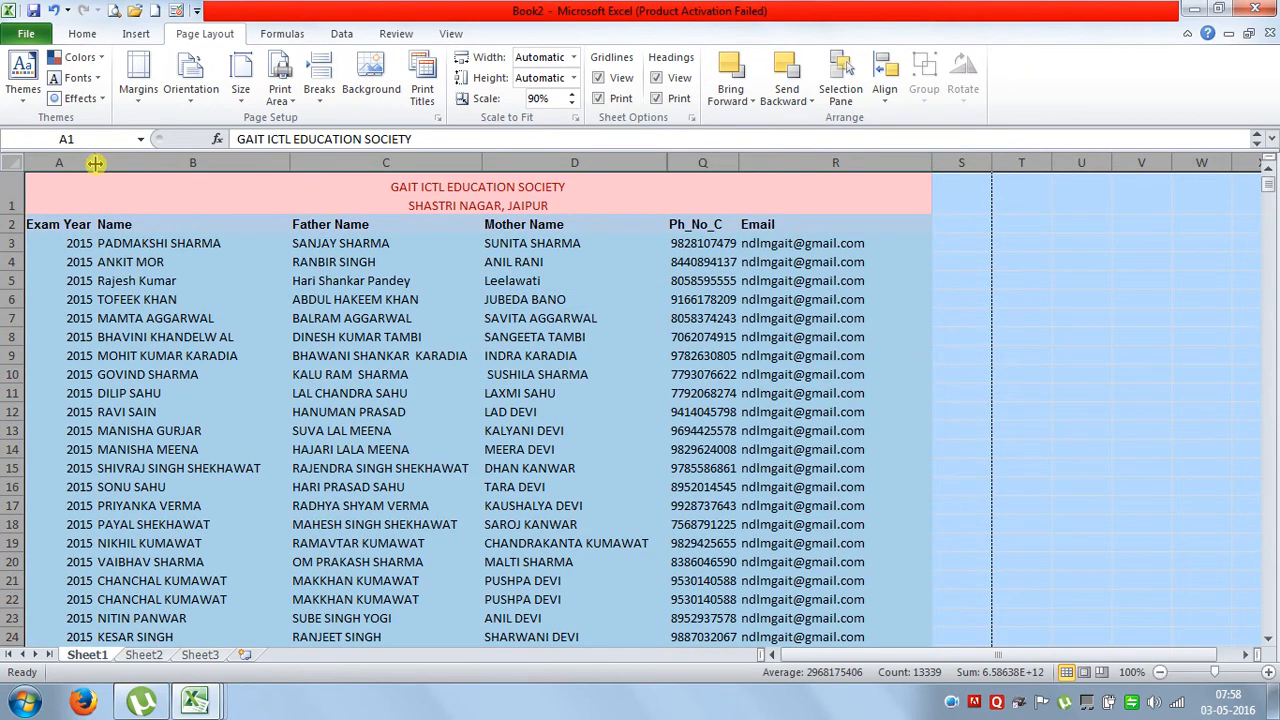
pyautogui.click(135, 300)
pyautogui.rightClick(10, 186)
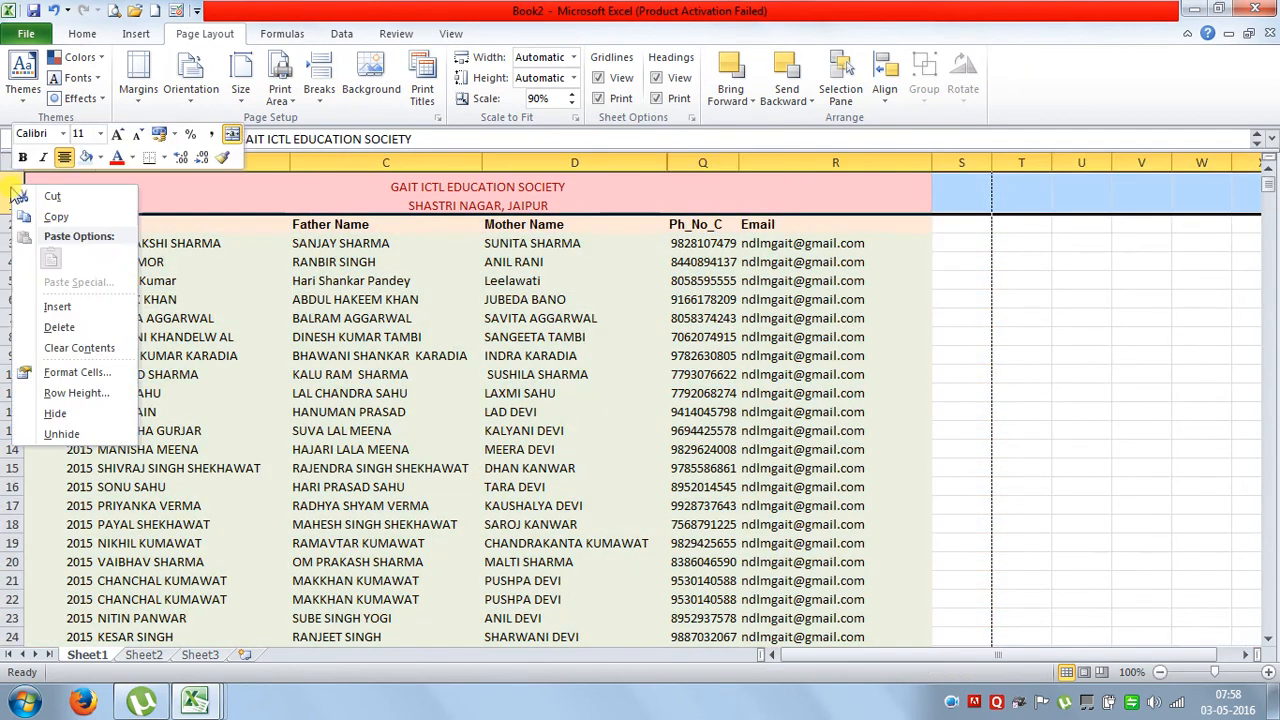
pyautogui.click(60, 327)
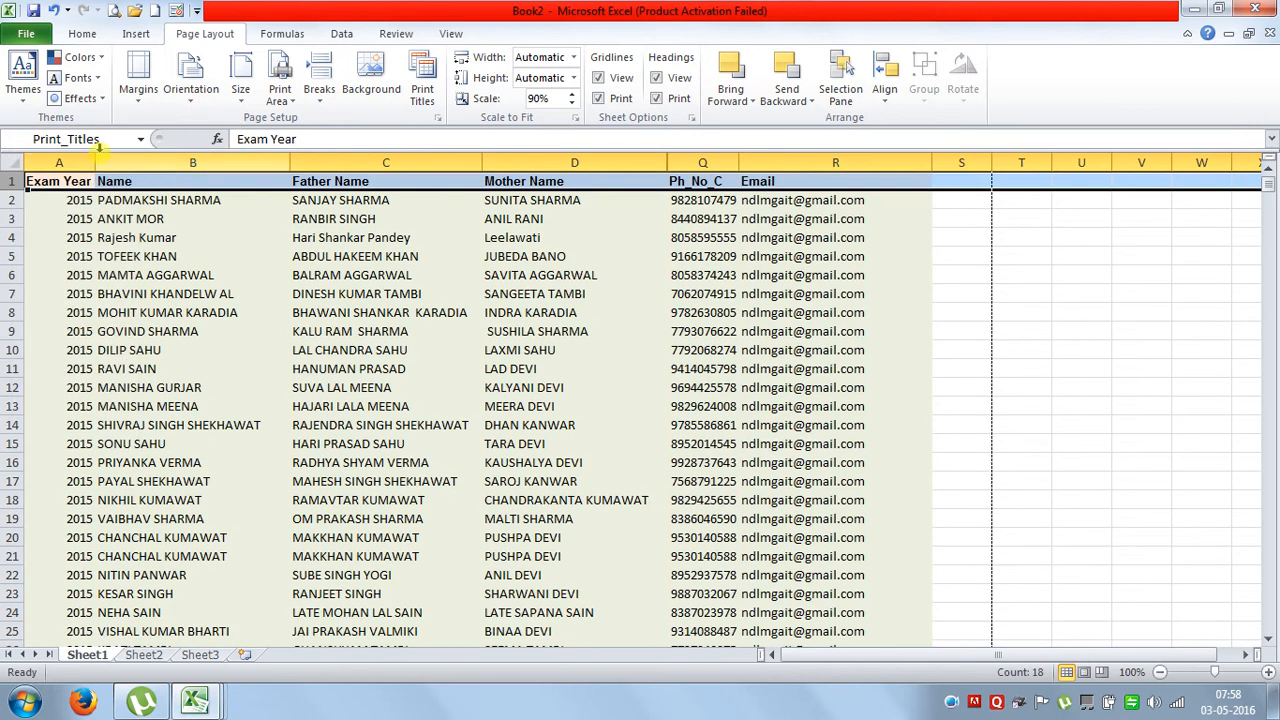
# Auto-fit all columns of Sheet1 to bring back the hidden columns between Mother Name and Ph_No_C
pyautogui.click(8, 164)
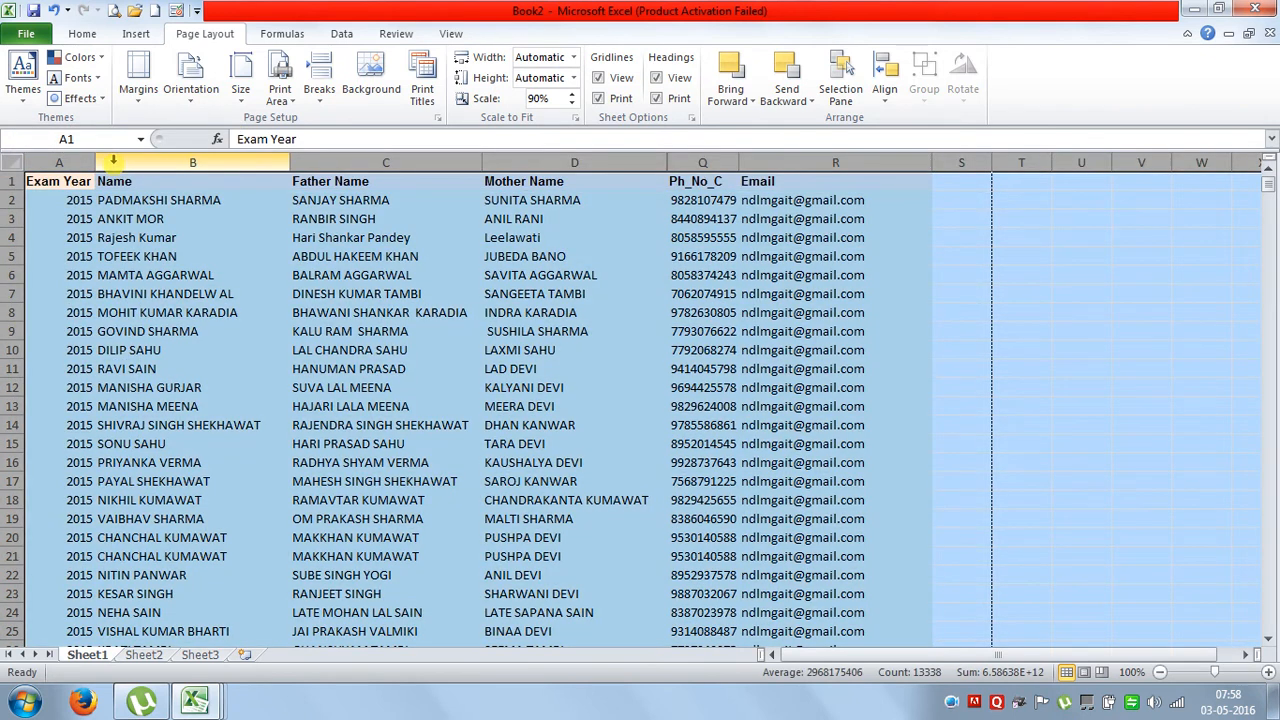
pyautogui.doubleClick(95, 162)
pyautogui.click(330, 252)
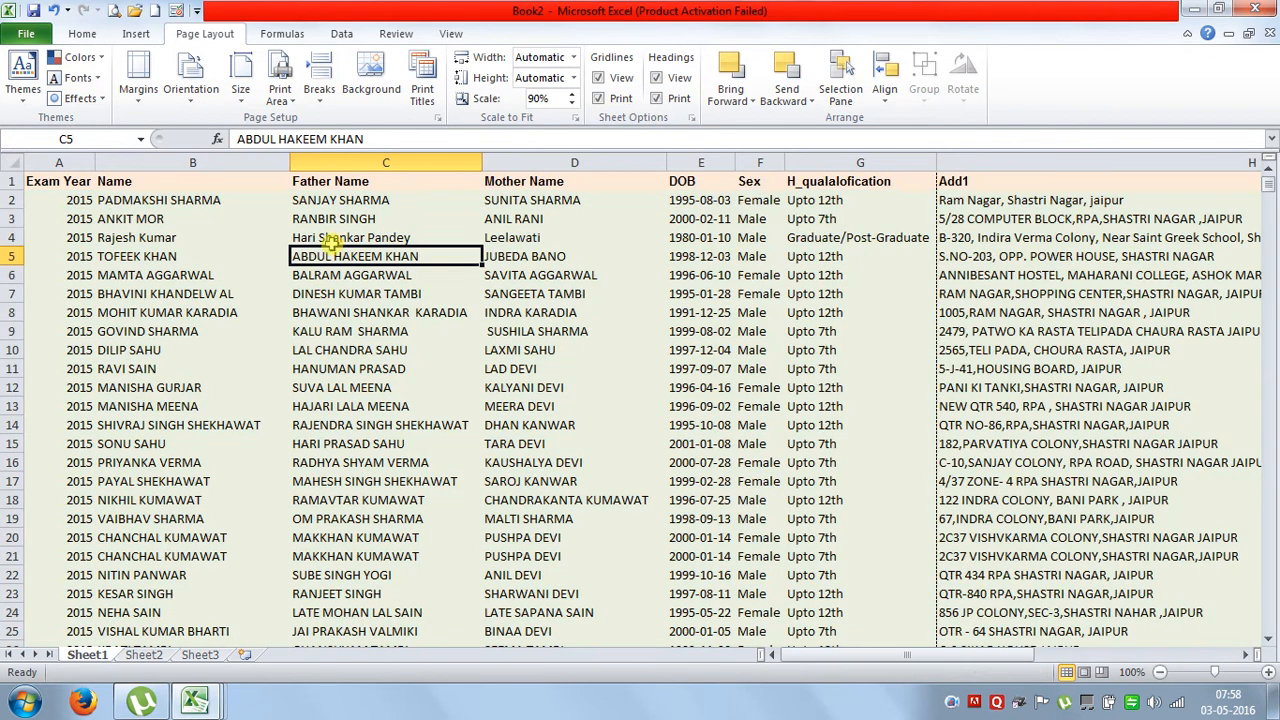
# Switch Sheet1 to Page Break Preview and examine how the pages are numbered down and across
pyautogui.click(1100, 672)
pyautogui.click(400, 351)
pyautogui.click(353, 529)
pyautogui.scroll(-9, 353, 529)
pyautogui.click(357, 551)
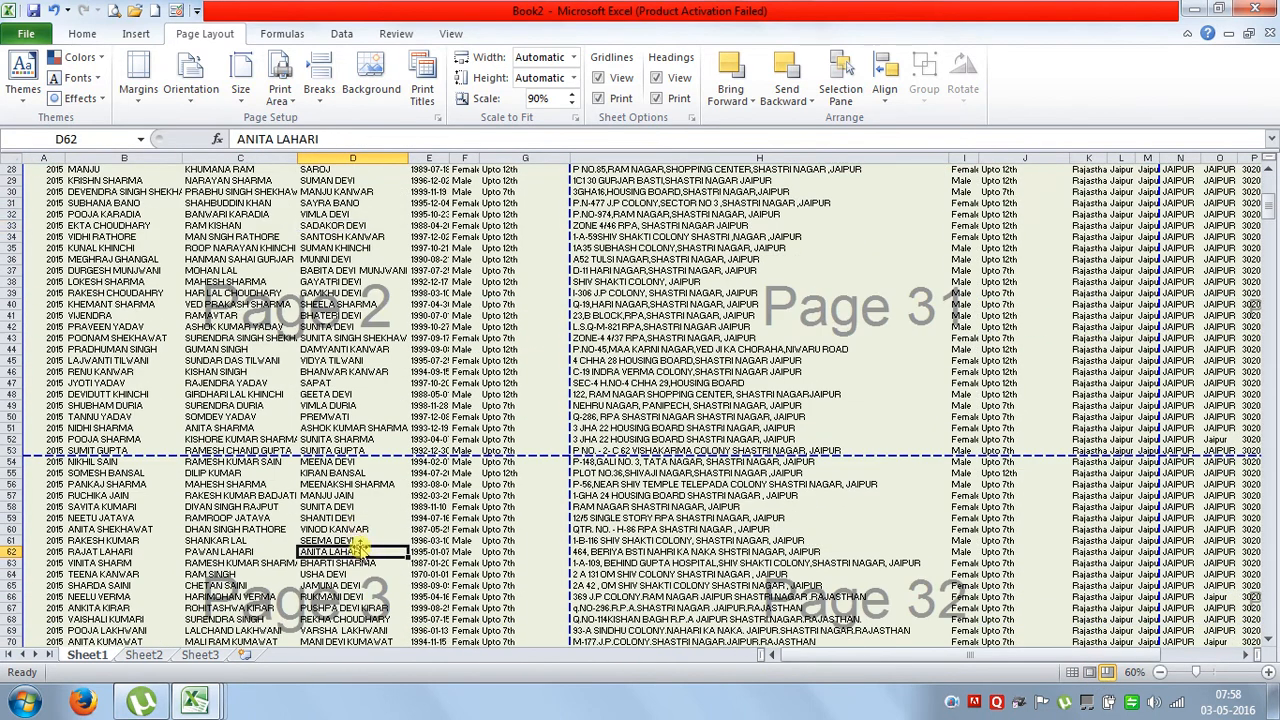
pyautogui.scroll(-9, 360, 540)
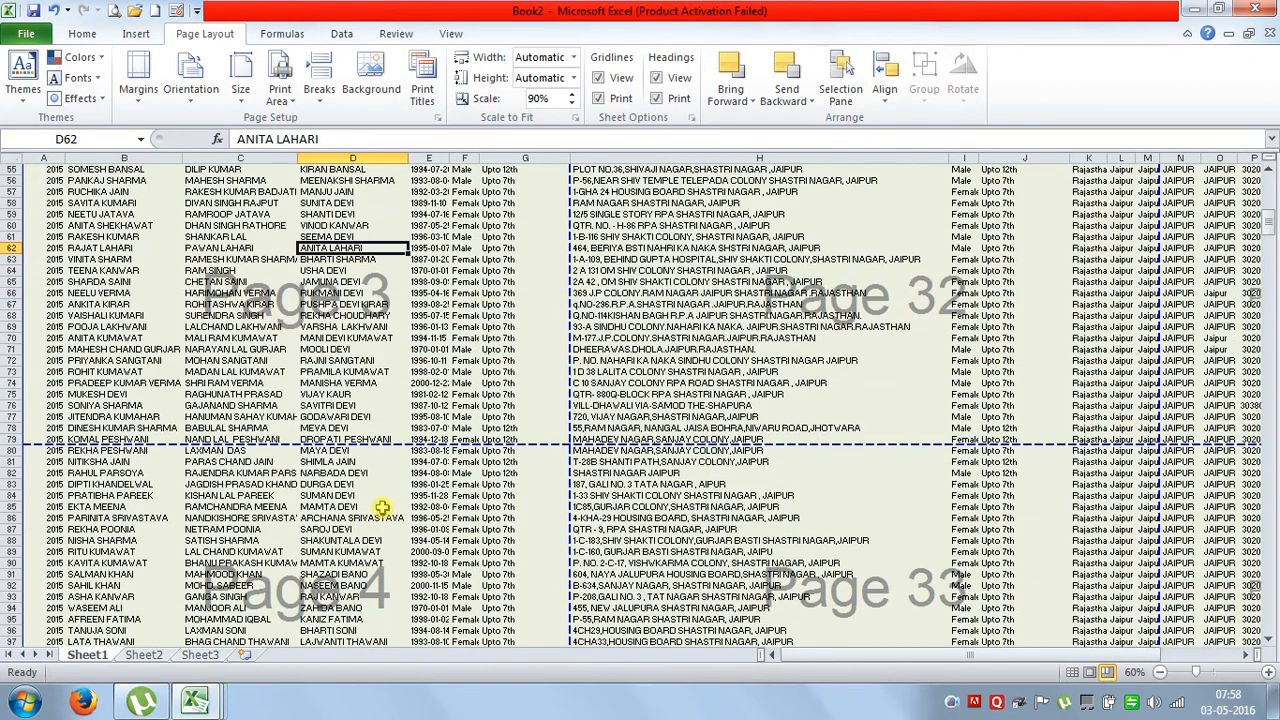
pyautogui.scroll(18, 383, 508)
pyautogui.click(430, 383)
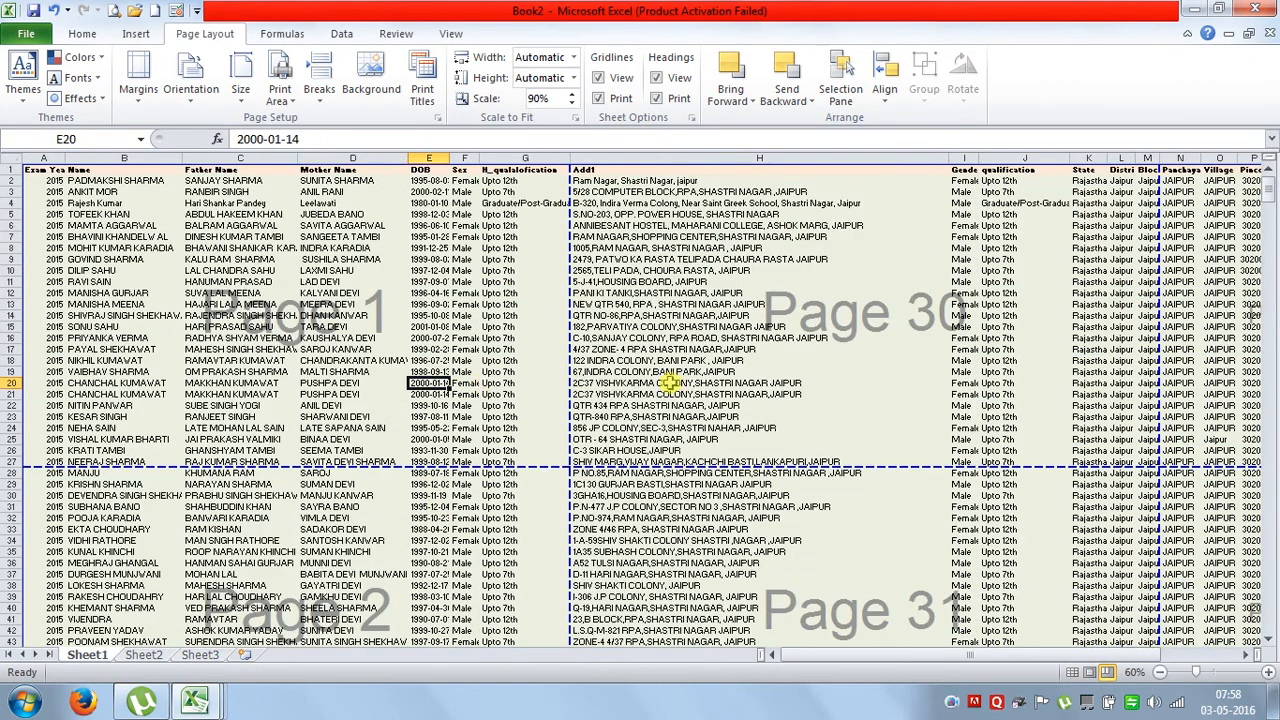
pyautogui.click(672, 383)
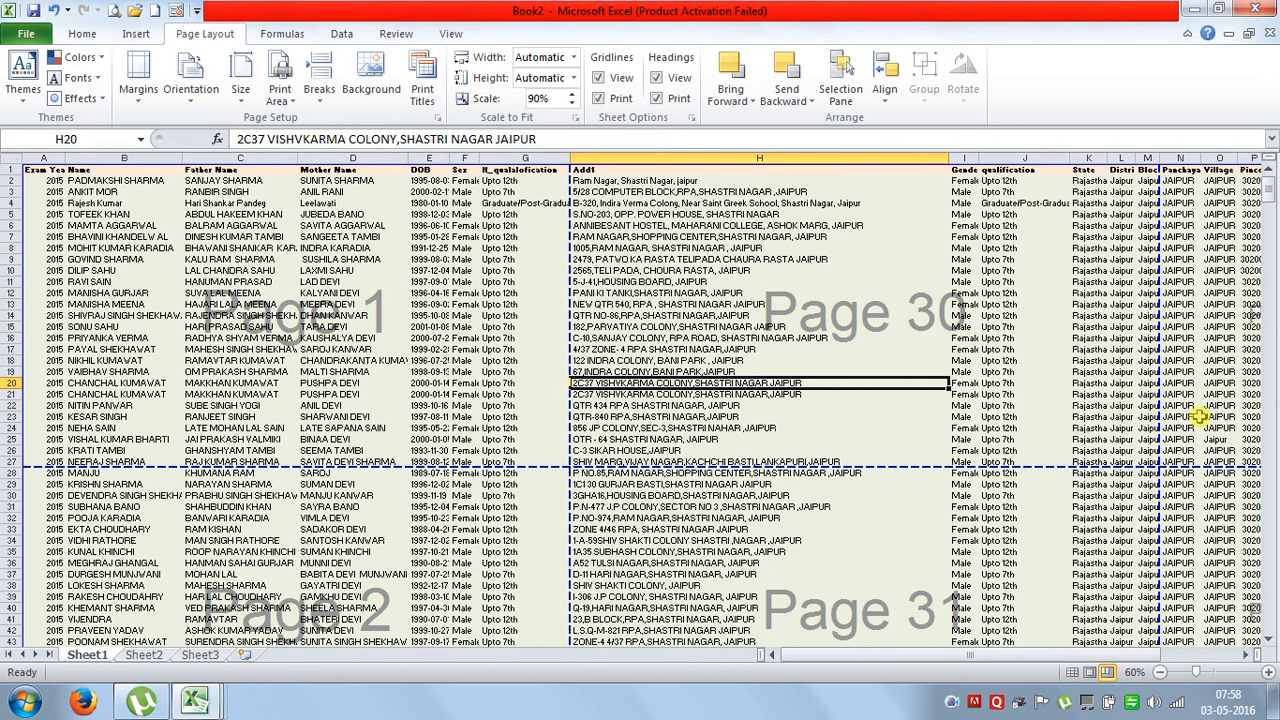
# Set Sheet1's page order to Over, then down and check the page numbering across the sheet
pyautogui.click(426, 76)
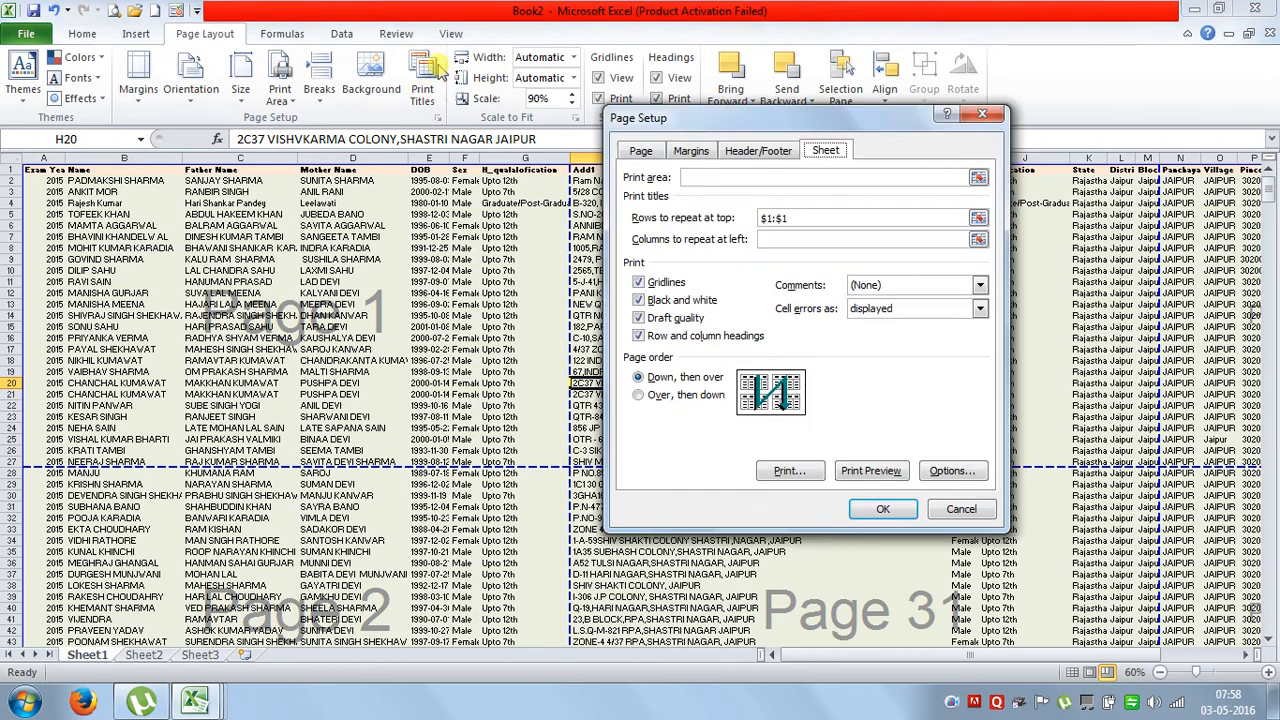
pyautogui.click(666, 396)
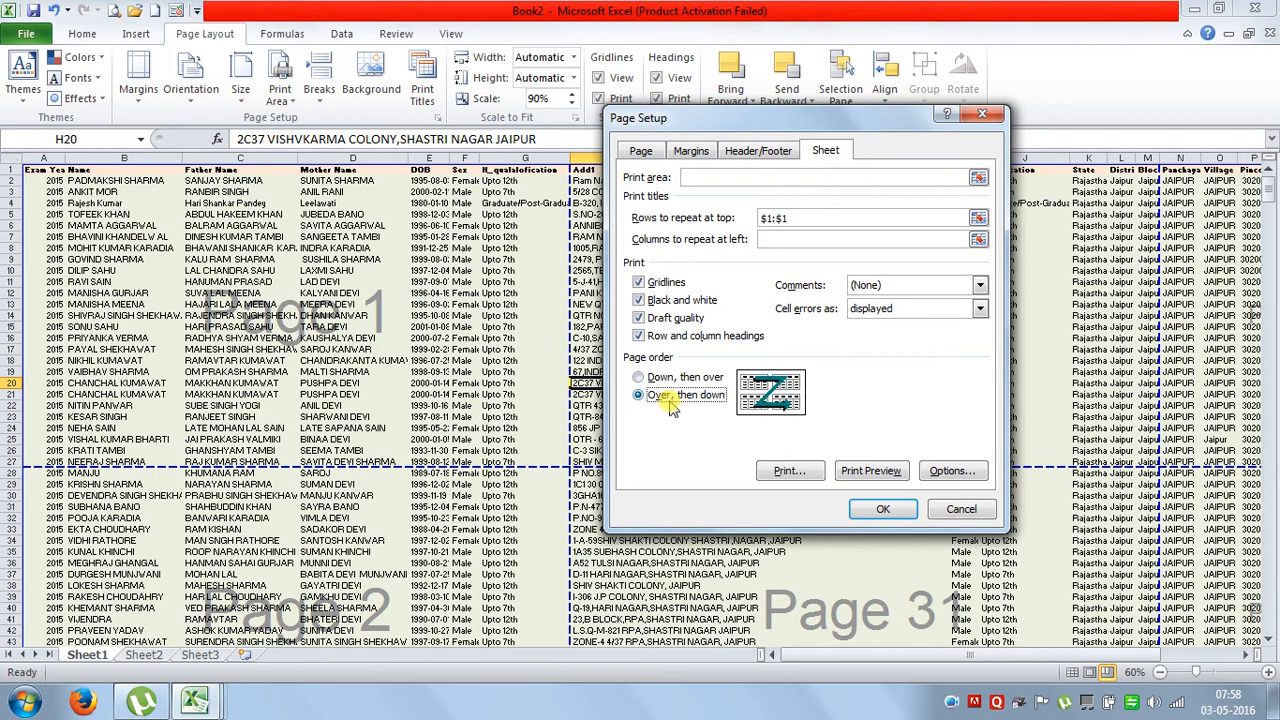
pyautogui.click(883, 509)
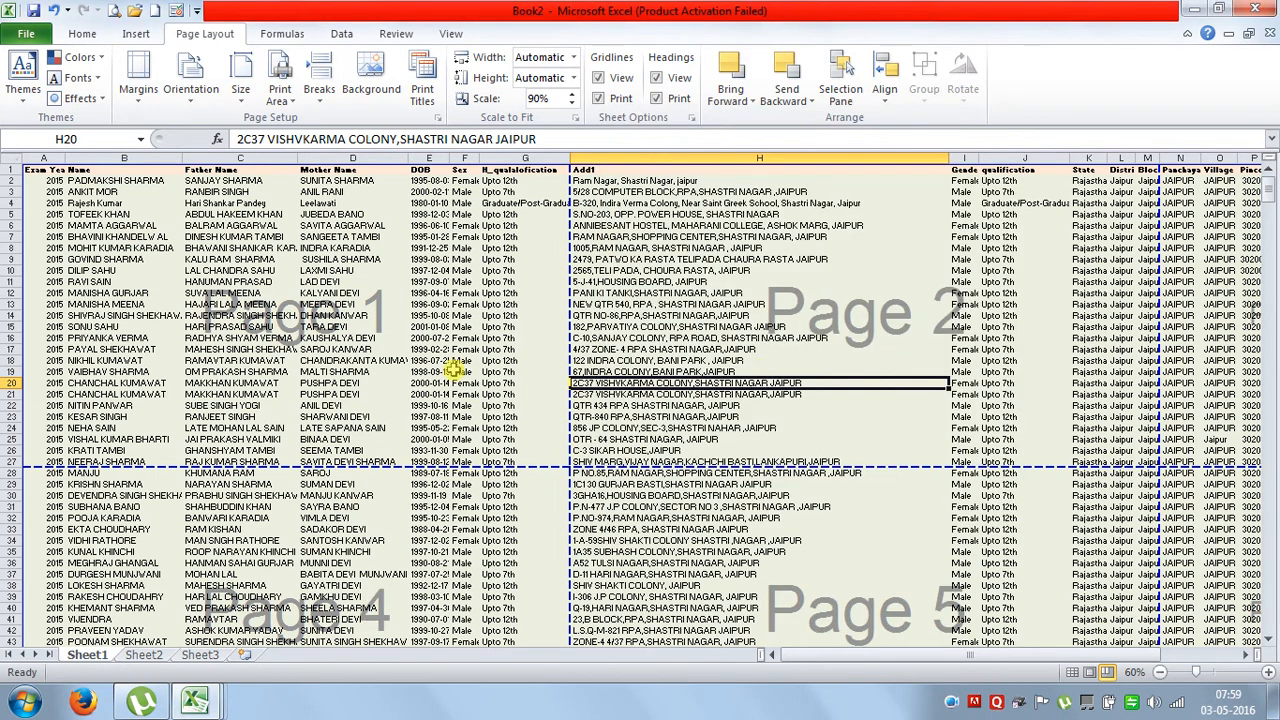
pyautogui.click(760, 371)
pyautogui.moveTo(886, 658); pyautogui.dragTo(974, 673)
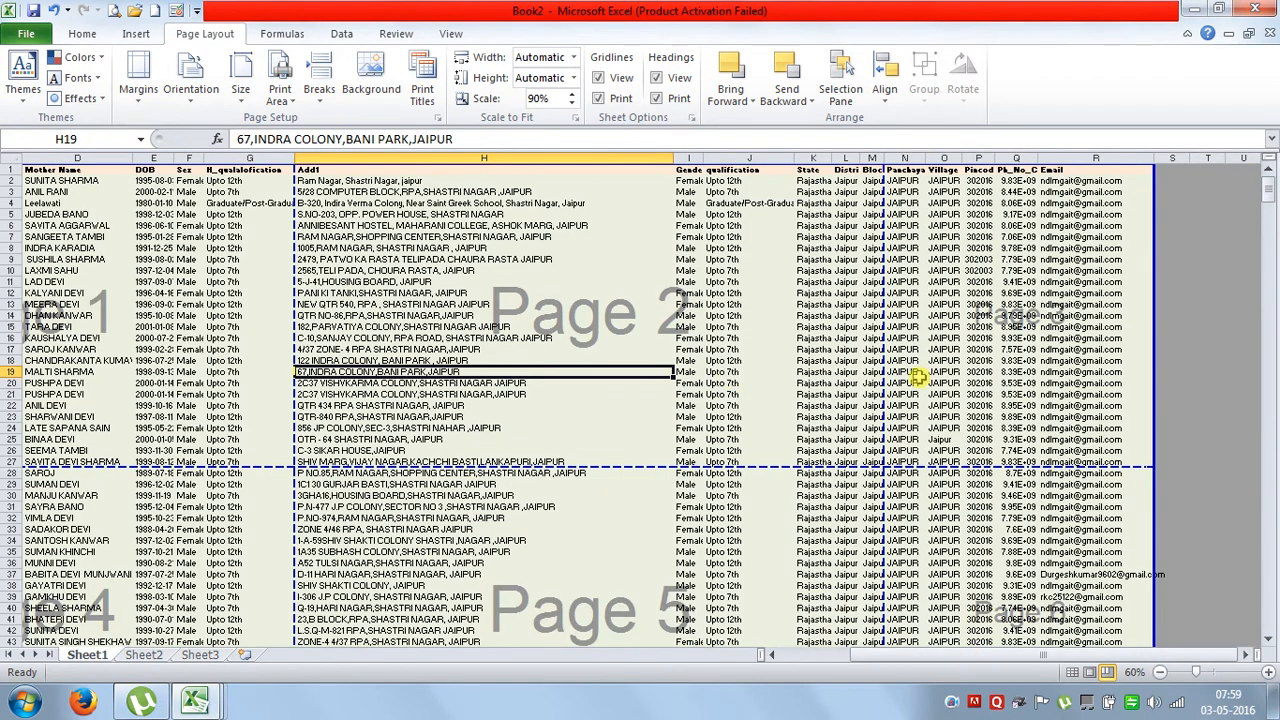
pyautogui.click(192, 607)
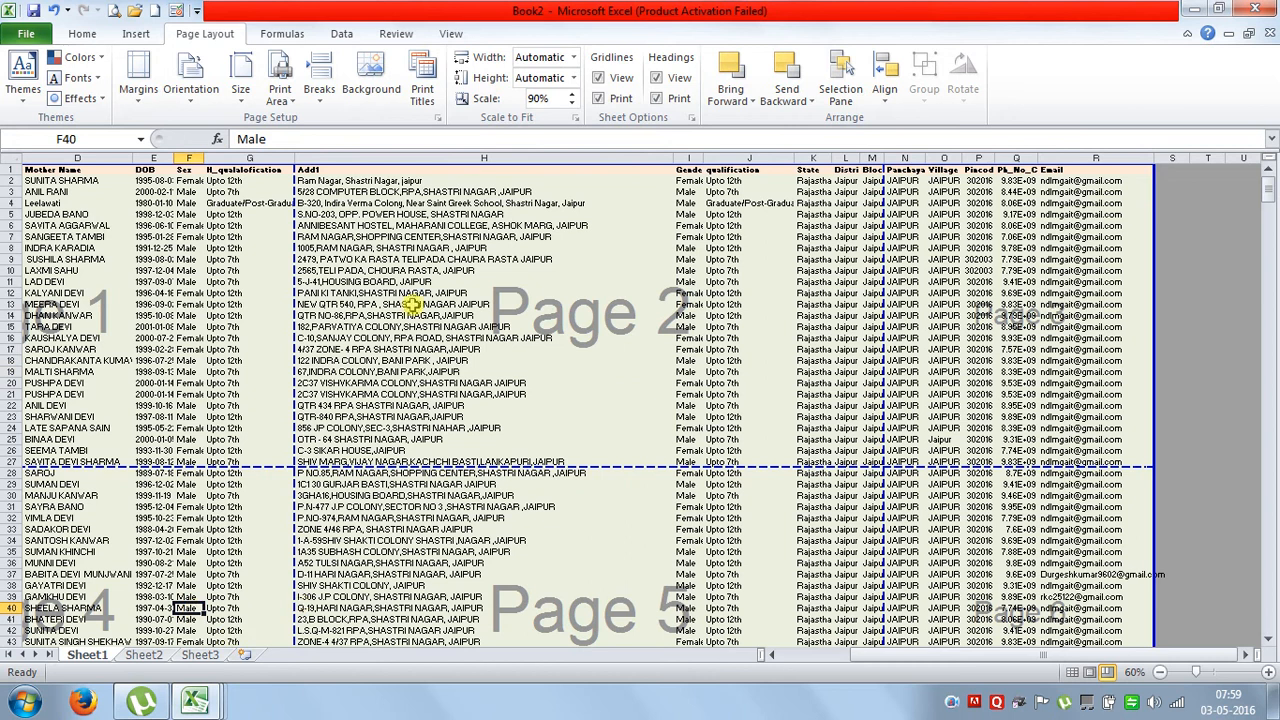
# Review the page order setting without changing it and inspect the numbered pages in the page break view
pyautogui.click(420, 100)
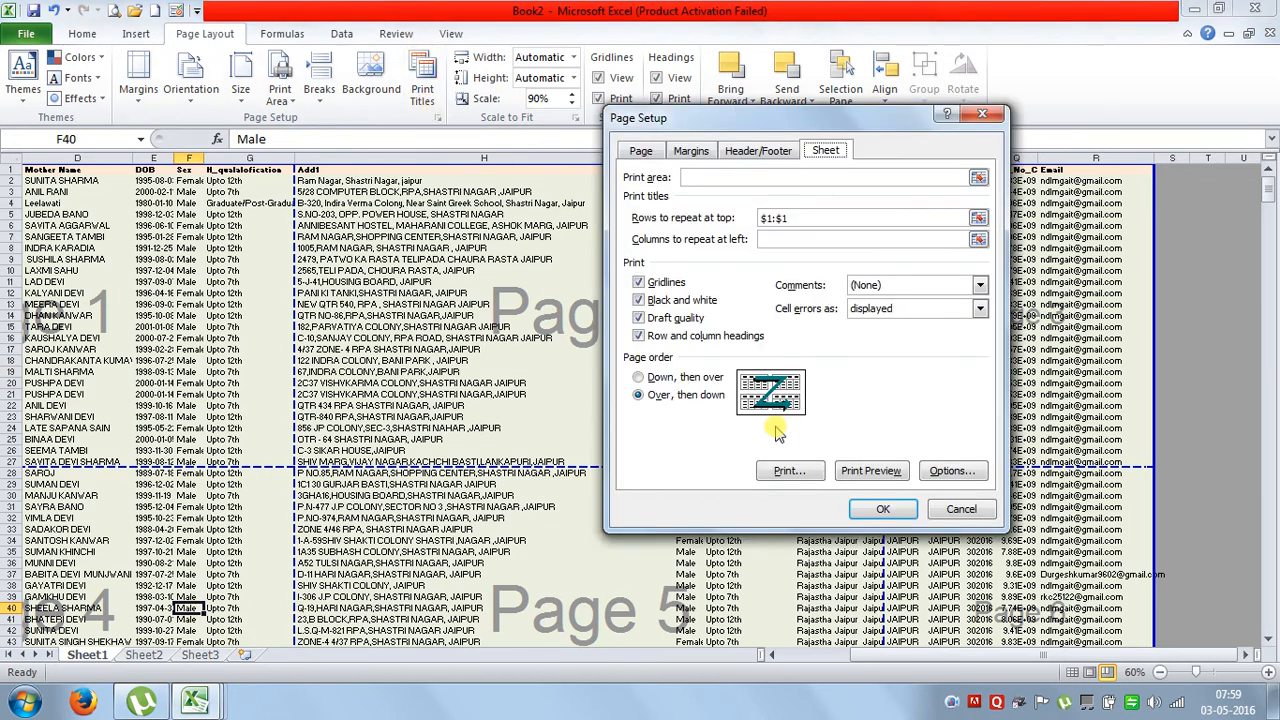
pyautogui.click(935, 509)
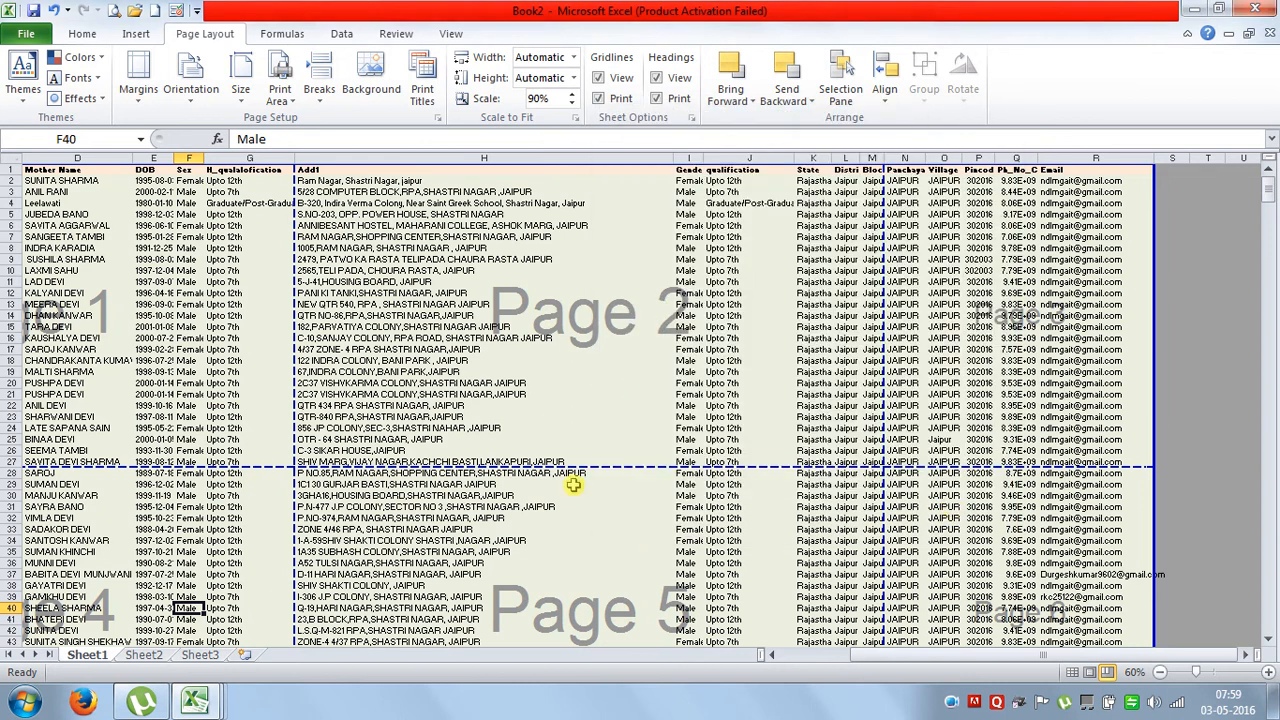
pyautogui.moveTo(870, 653); pyautogui.dragTo(840, 653)
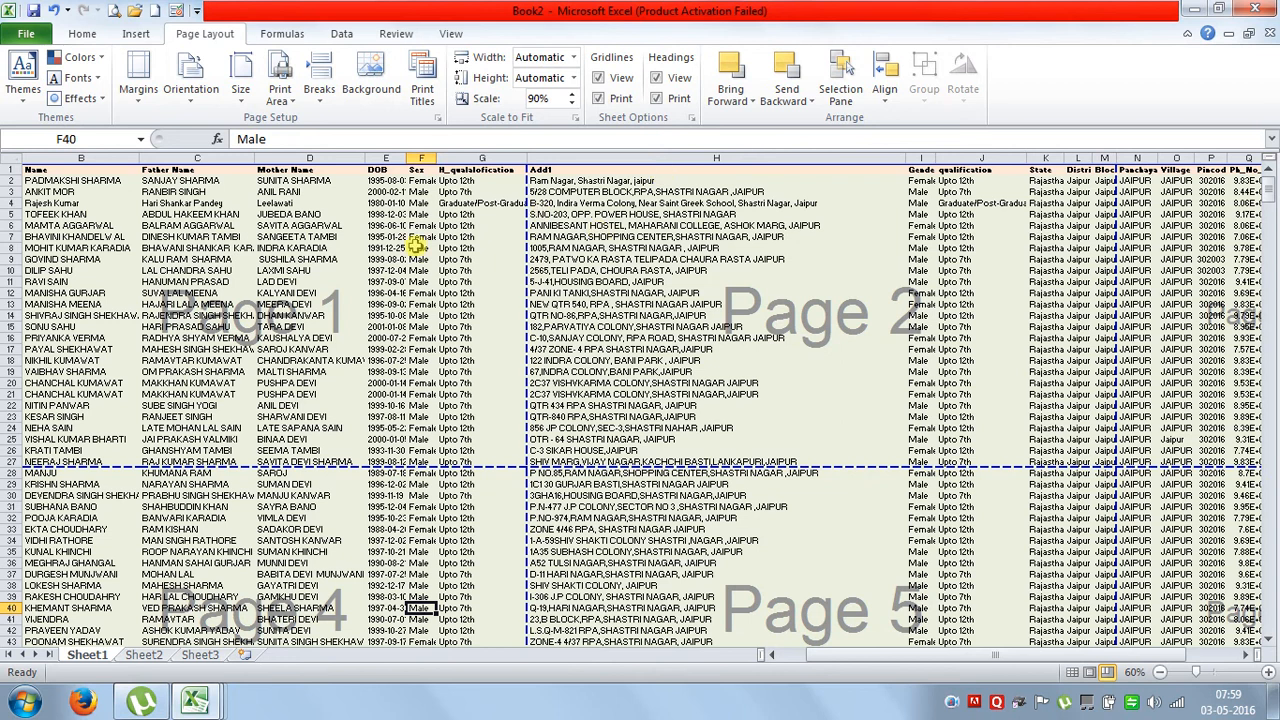
pyautogui.click(395, 293)
pyautogui.click(395, 487)
pyautogui.click(648, 236)
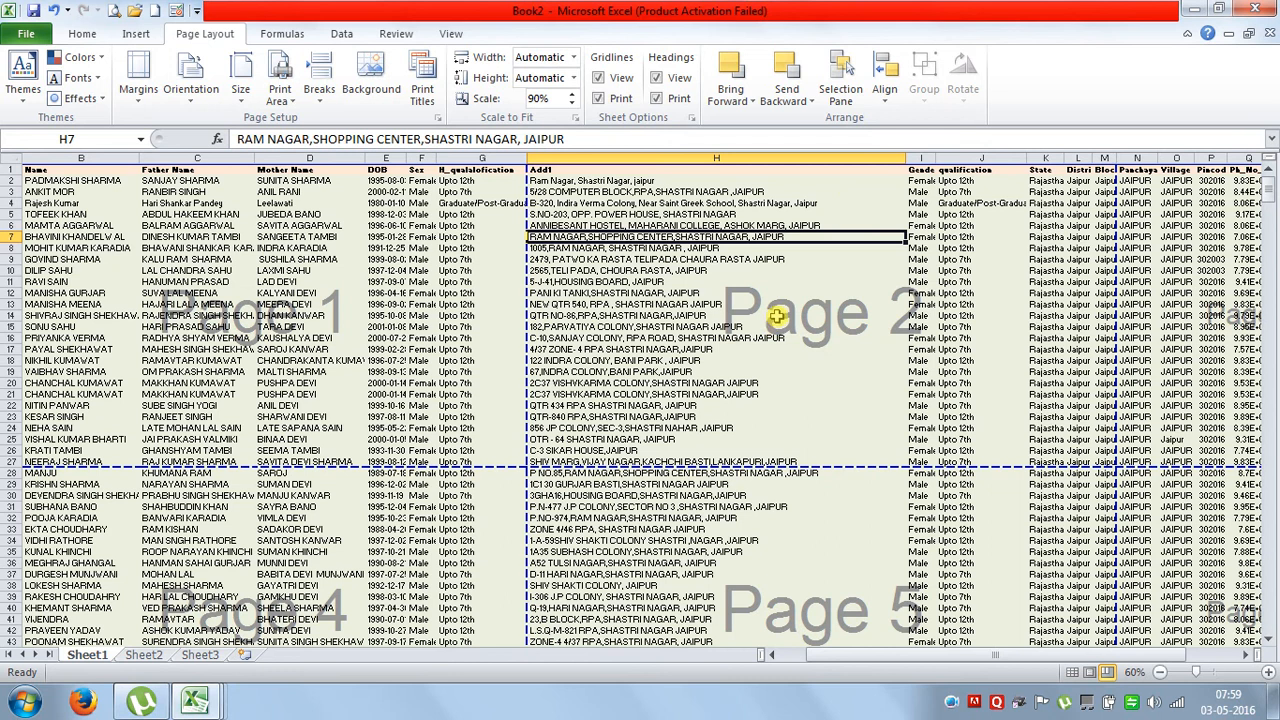
# Set Sheet1's page order to Down, then over and return the sheet to Normal view
pyautogui.click(430, 80)
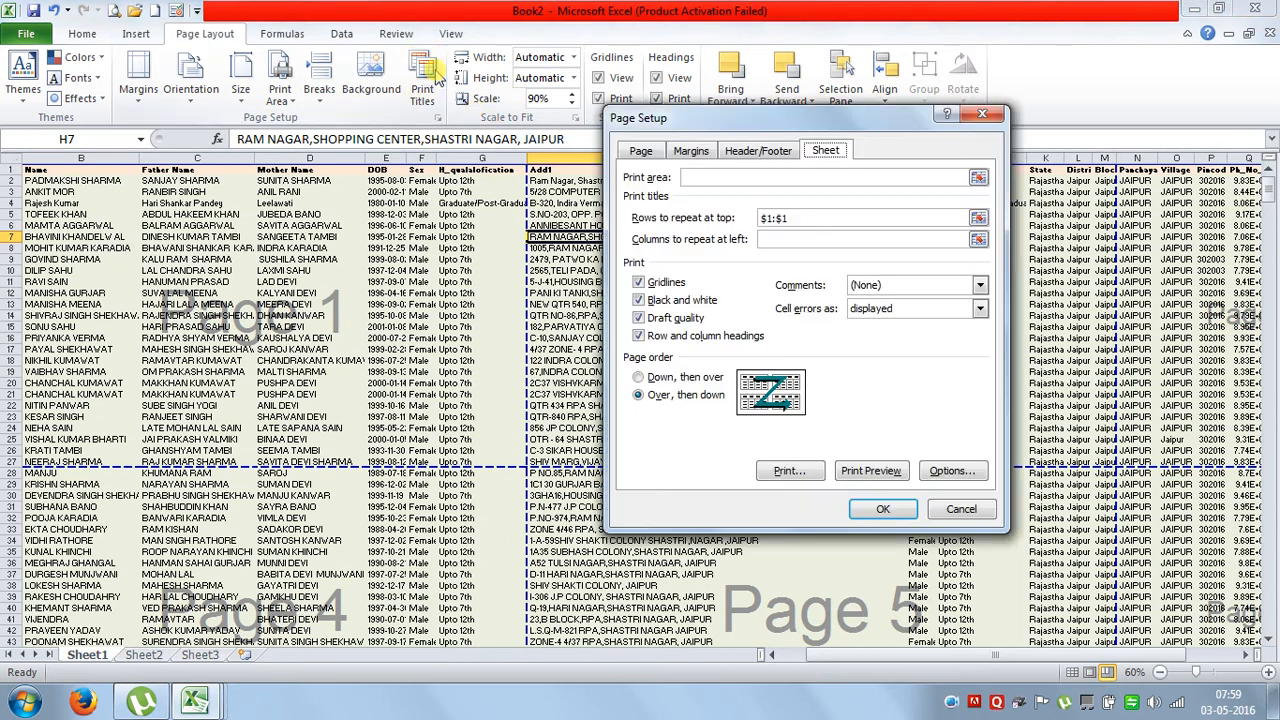
pyautogui.click(662, 377)
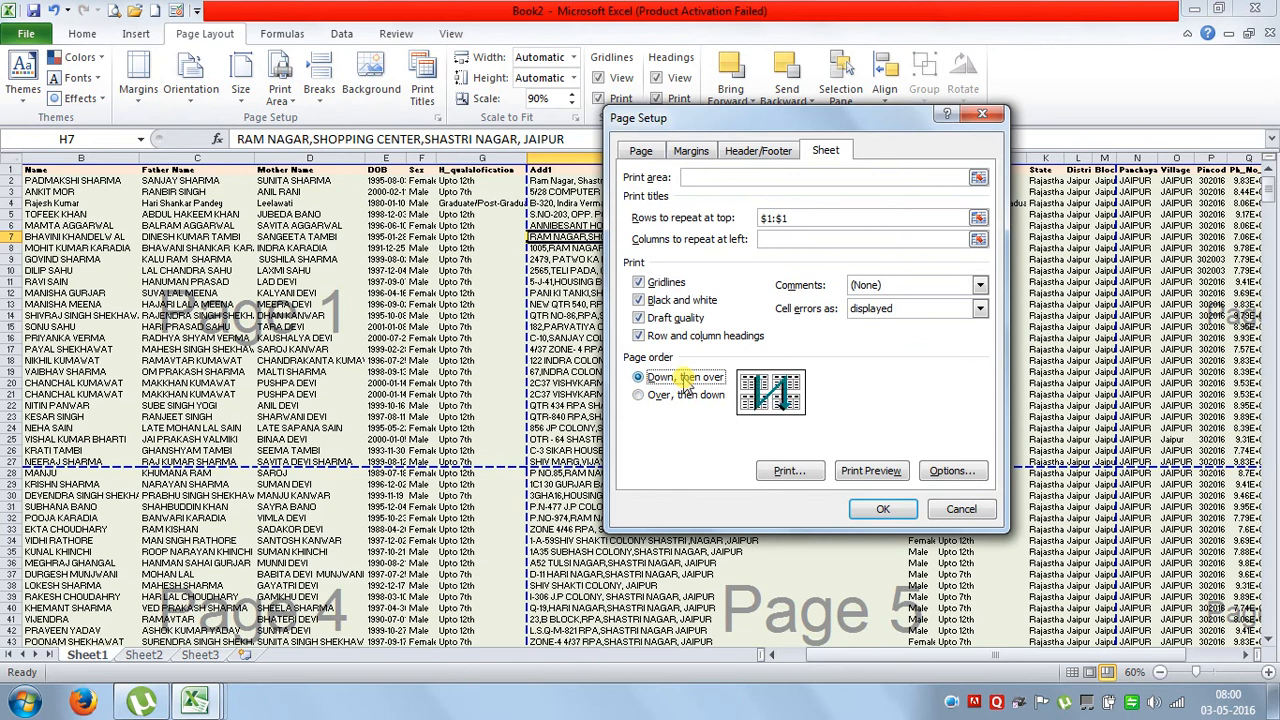
pyautogui.click(883, 510)
pyautogui.click(385, 338)
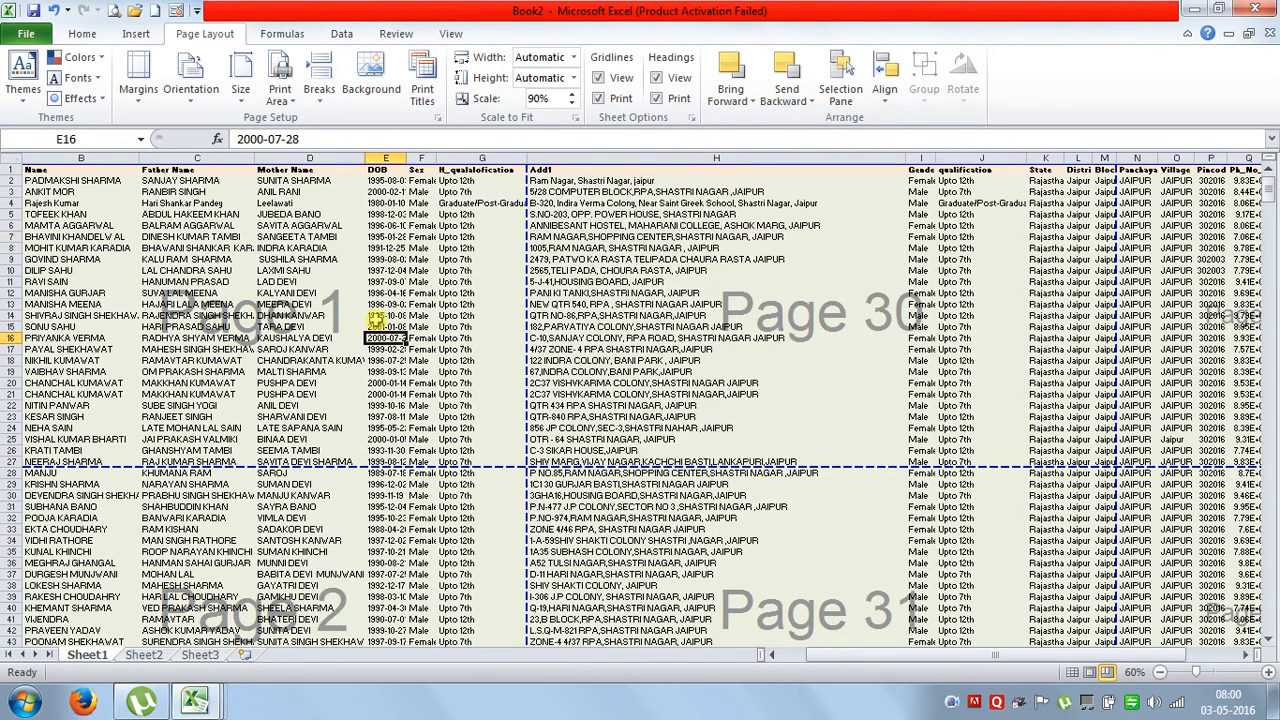
pyautogui.click(1070, 674)
pyautogui.click(415, 237)
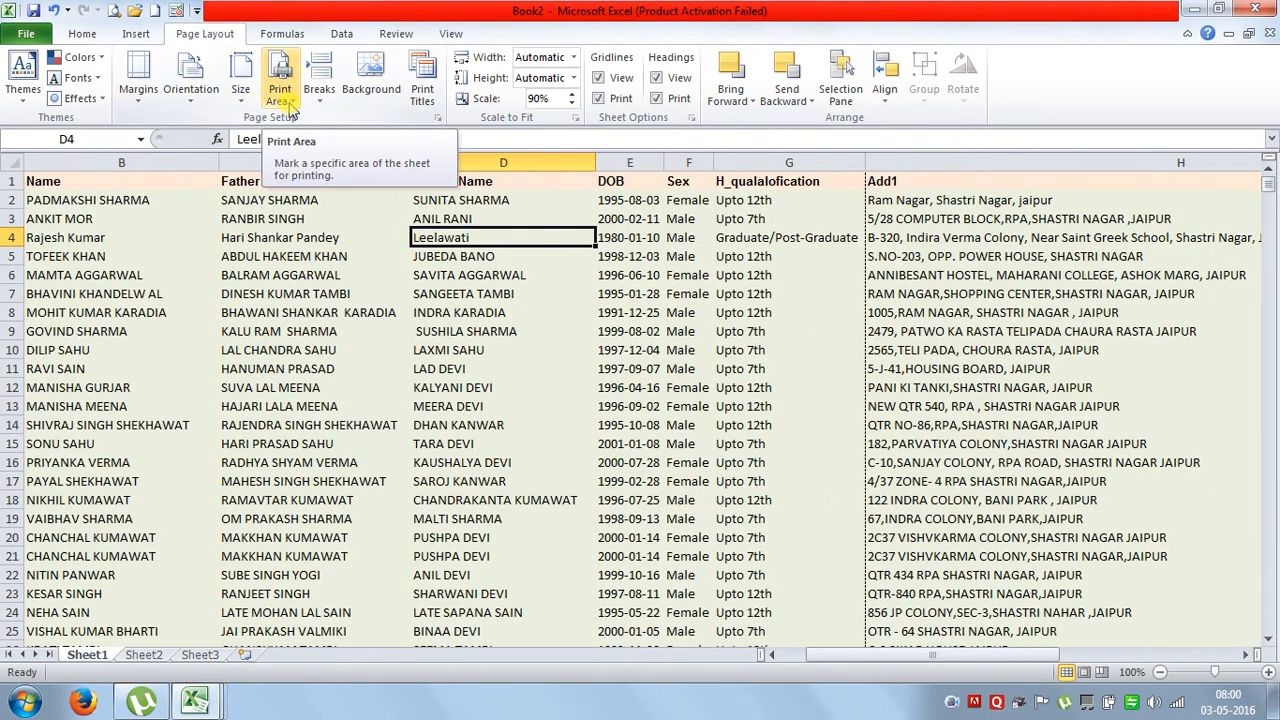
# Check the print preview of Sheet1 and return to the worksheet
pyautogui.click(290, 292)
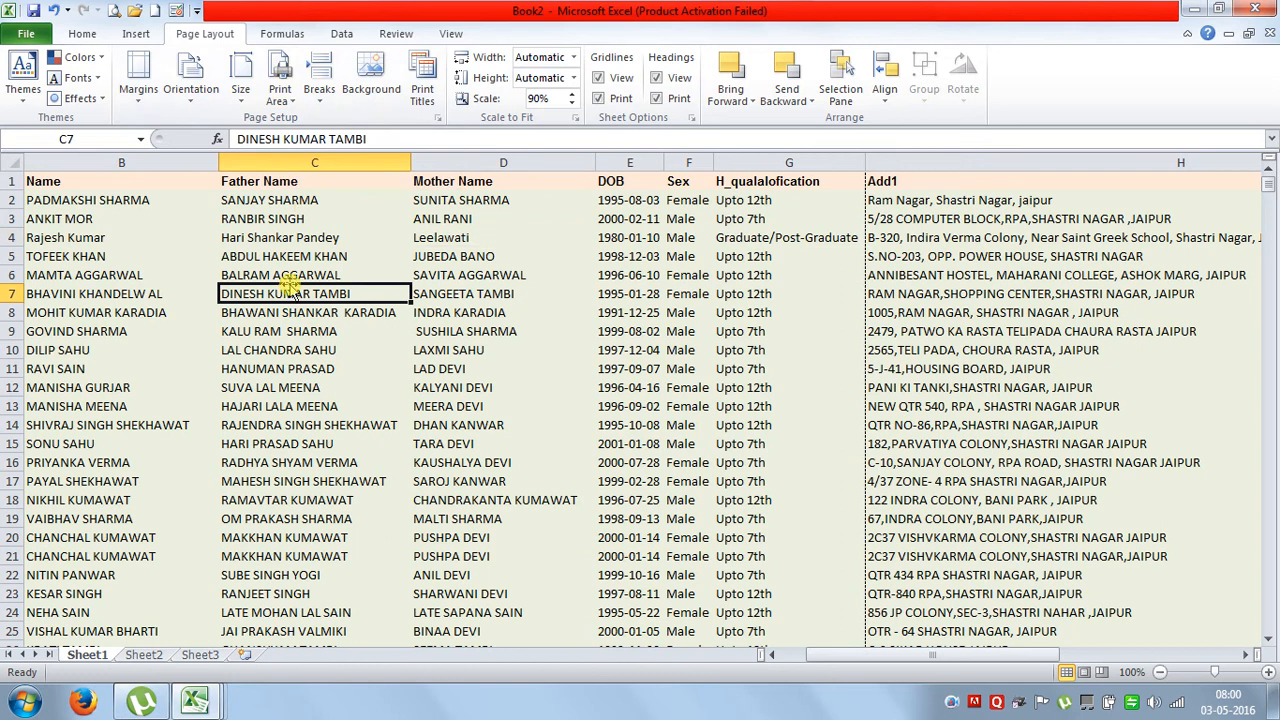
pyautogui.click(342, 337)
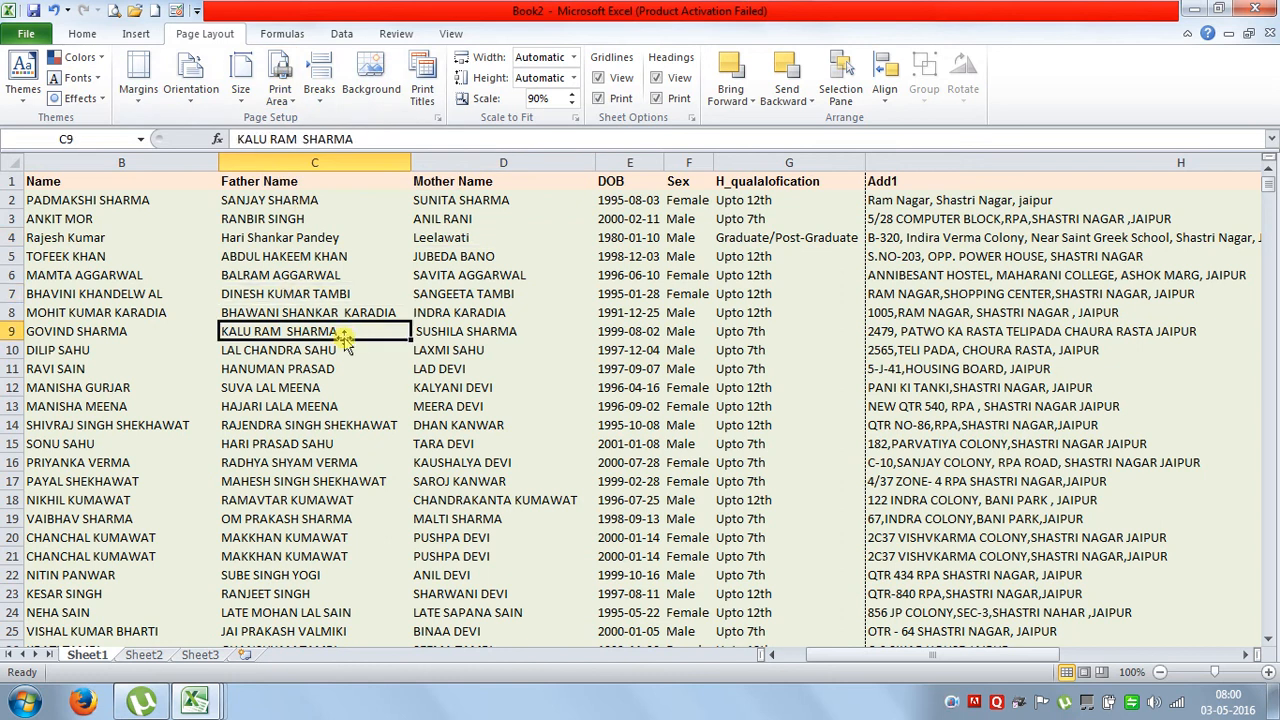
pyautogui.click(114, 11)
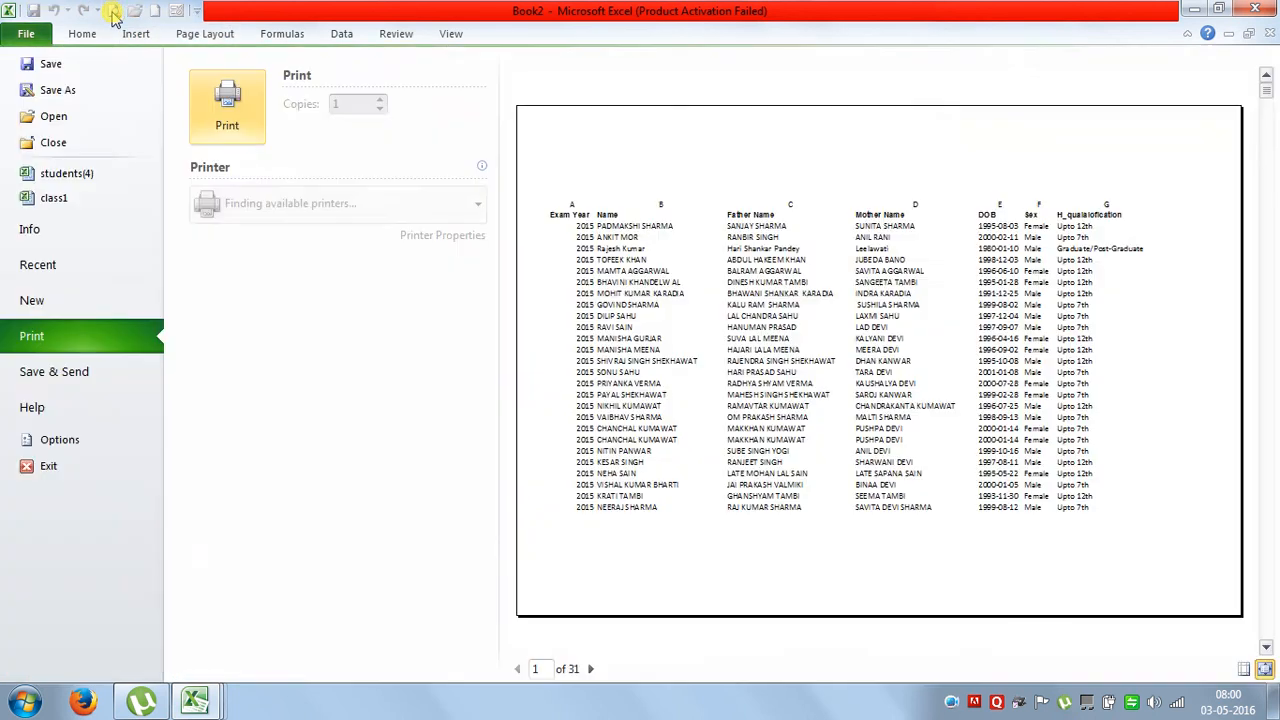
pyautogui.click(26, 35)
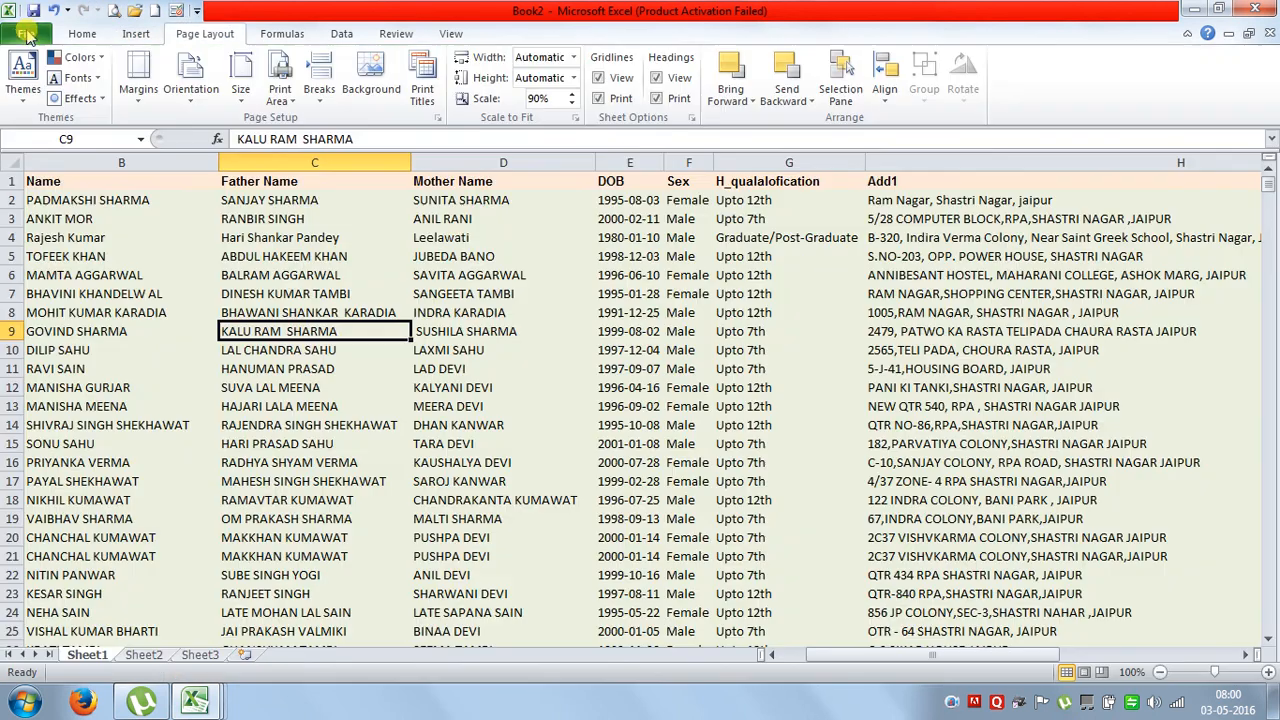
pyautogui.moveTo(80, 182); pyautogui.dragTo(436, 402)
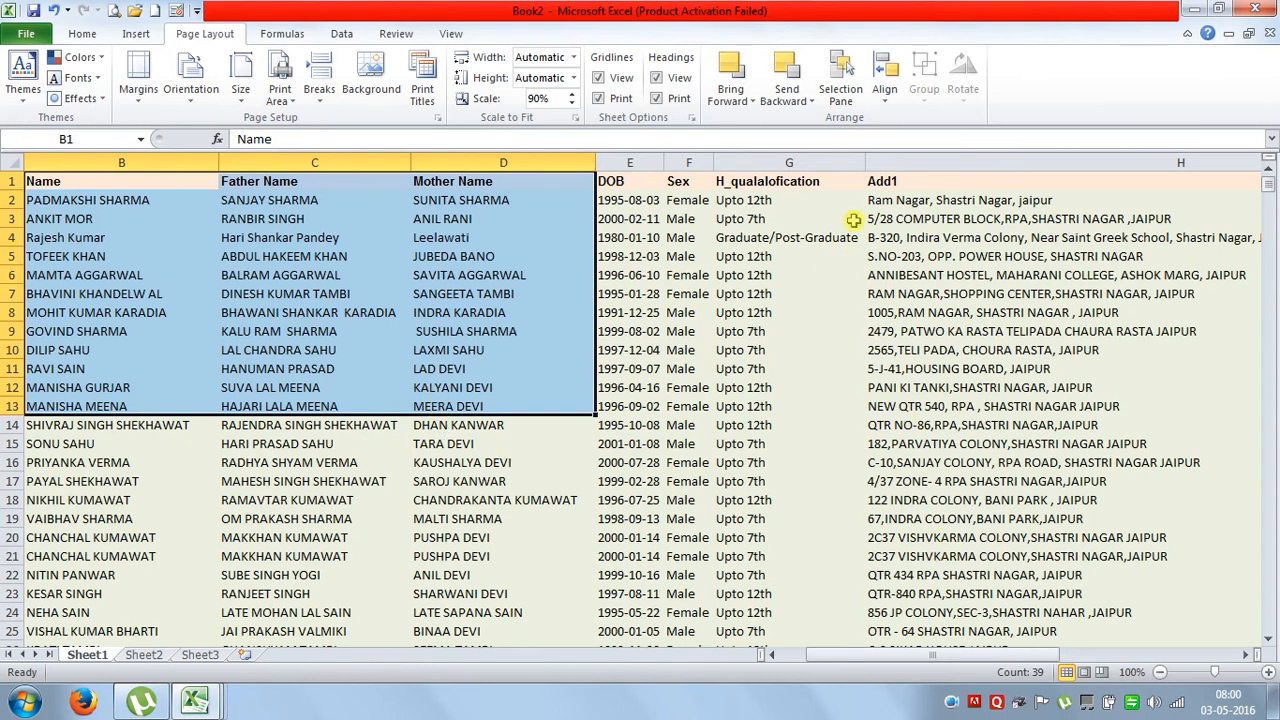
pyautogui.moveTo(878, 462); pyautogui.dragTo(1100, 580)
pyautogui.moveTo(480, 570); pyautogui.dragTo(656, 636)
pyautogui.click(124, 368)
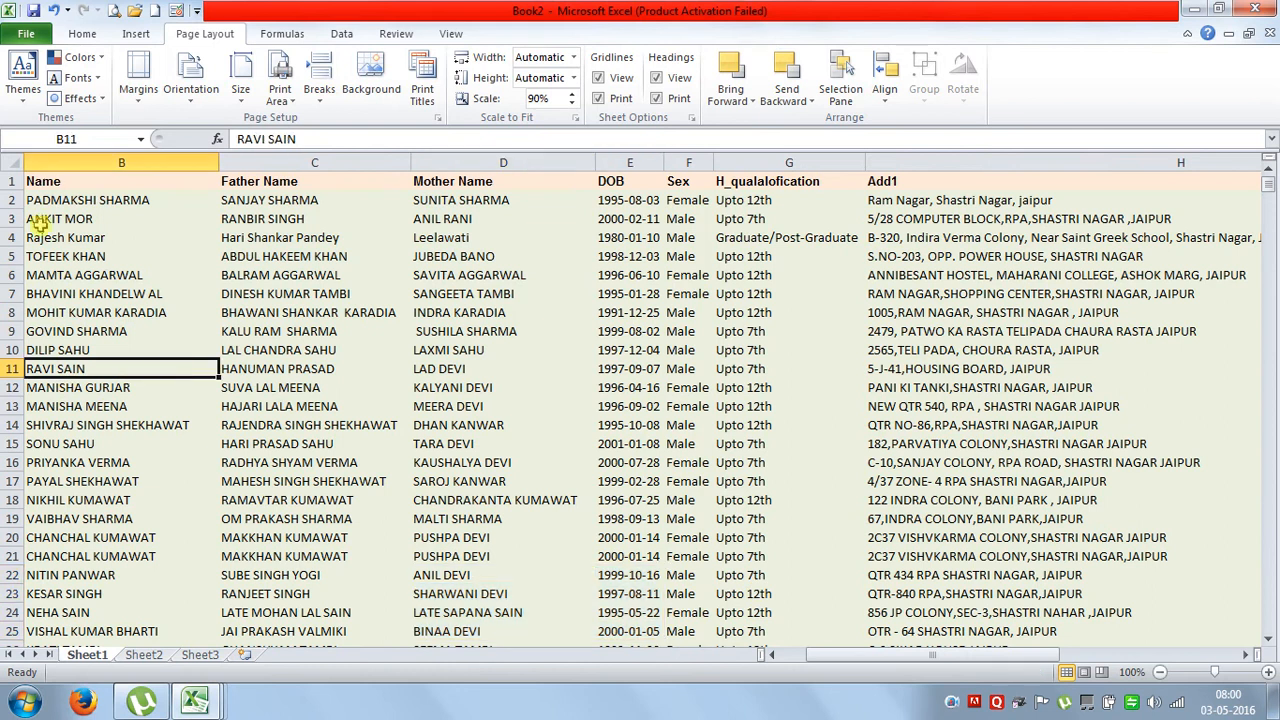
# Set the range B1:D13, from Name to Mother Name, as Sheet1's print area
pyautogui.moveTo(49, 181); pyautogui.dragTo(500, 408)
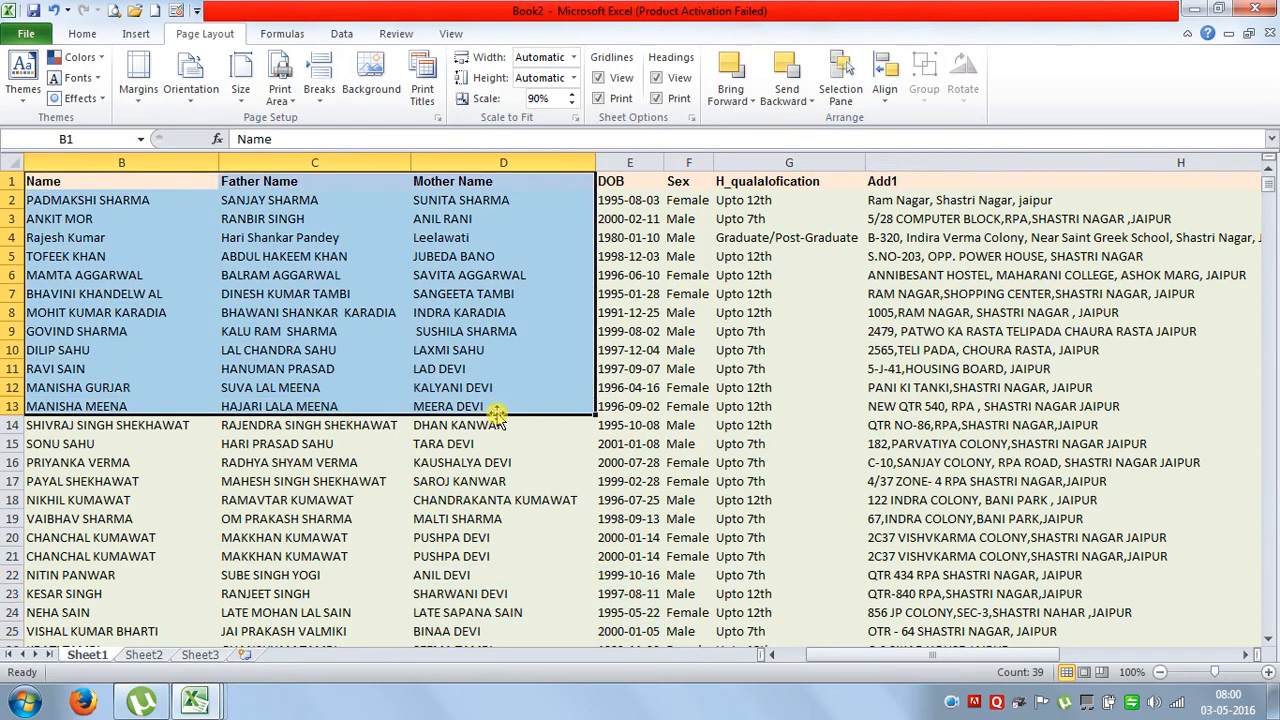
pyautogui.click(279, 104)
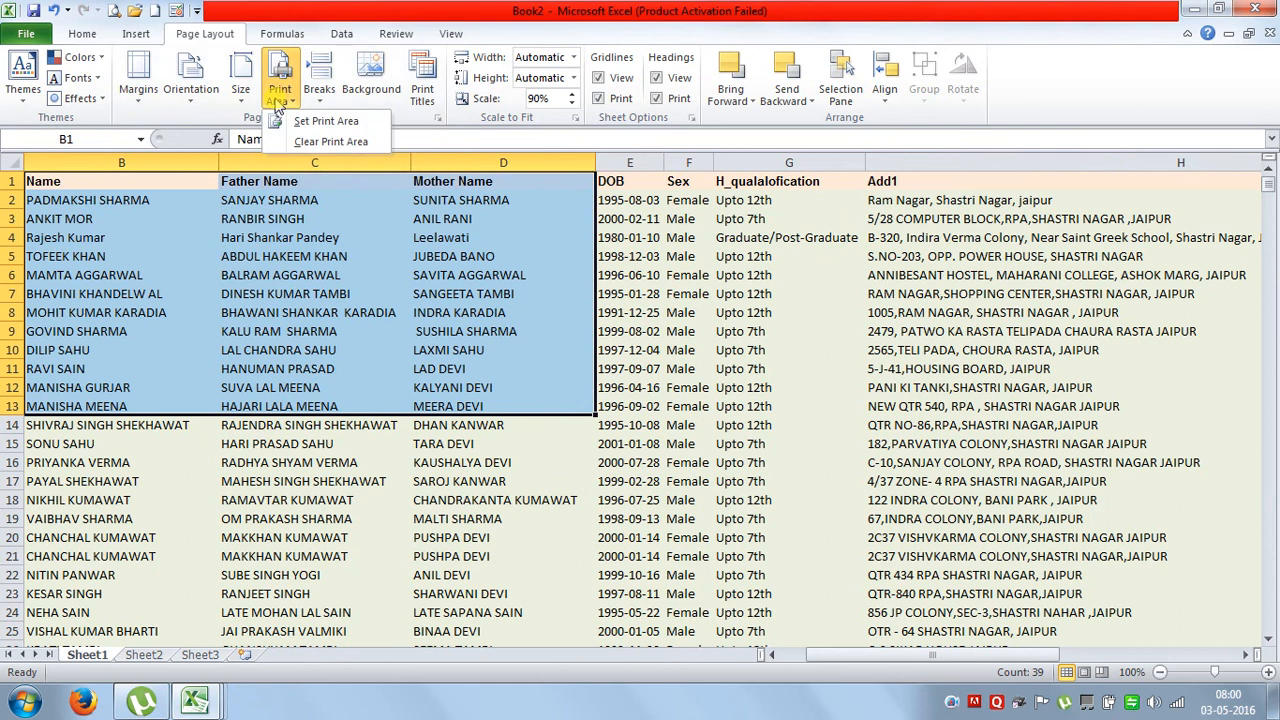
pyautogui.click(317, 121)
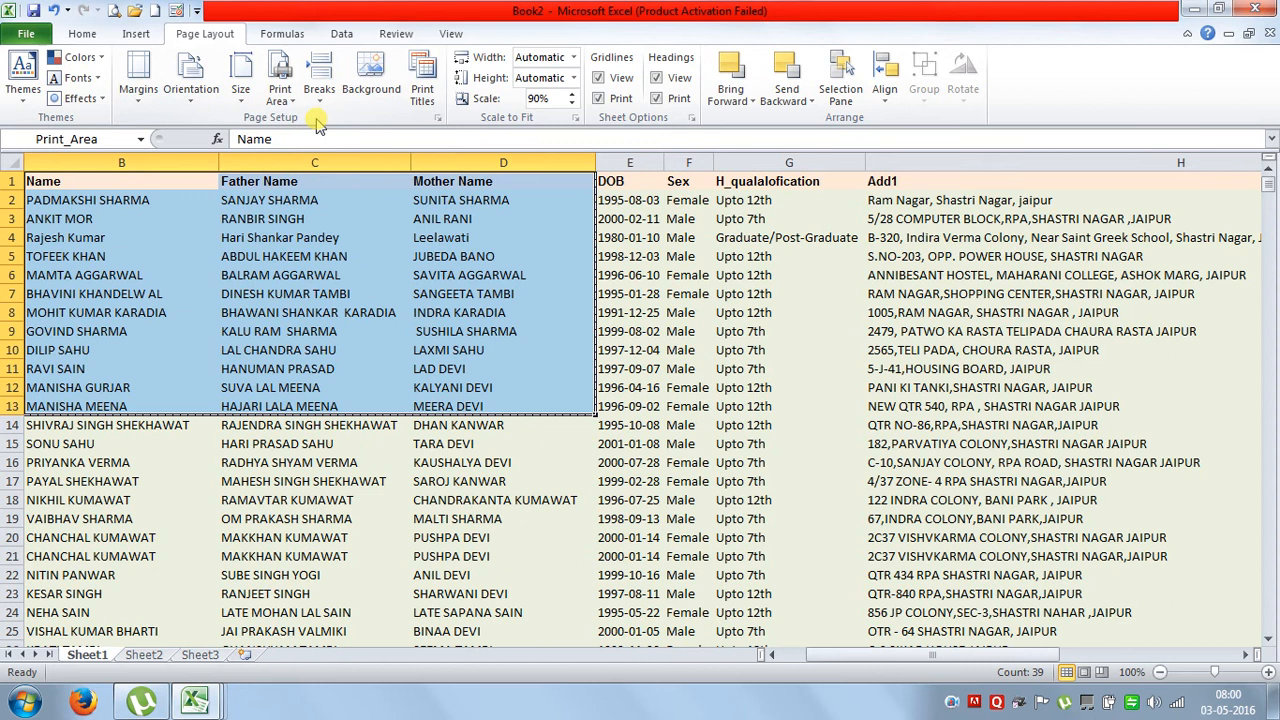
pyautogui.click(182, 243)
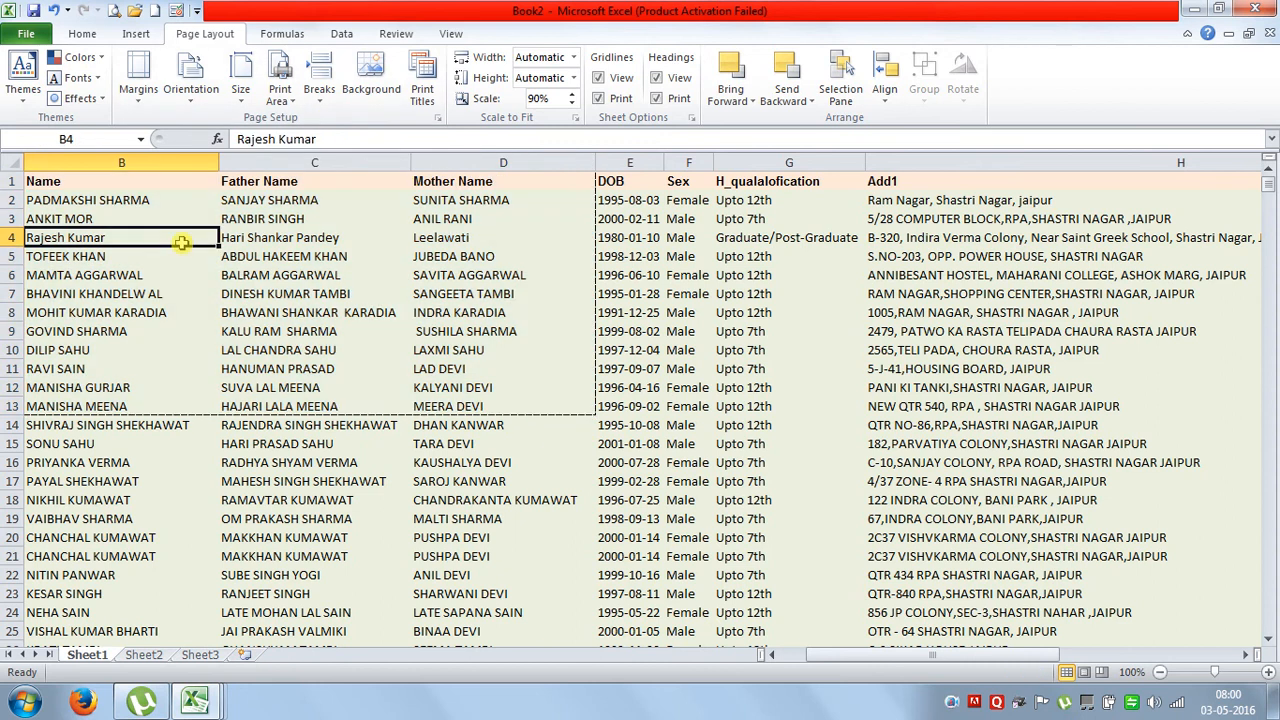
# Add the range D23:H37, from Mother Name to Add1, to the existing print area
pyautogui.scroll(-4, 329, 329)
pyautogui.moveTo(465, 370); pyautogui.dragTo(960, 628)
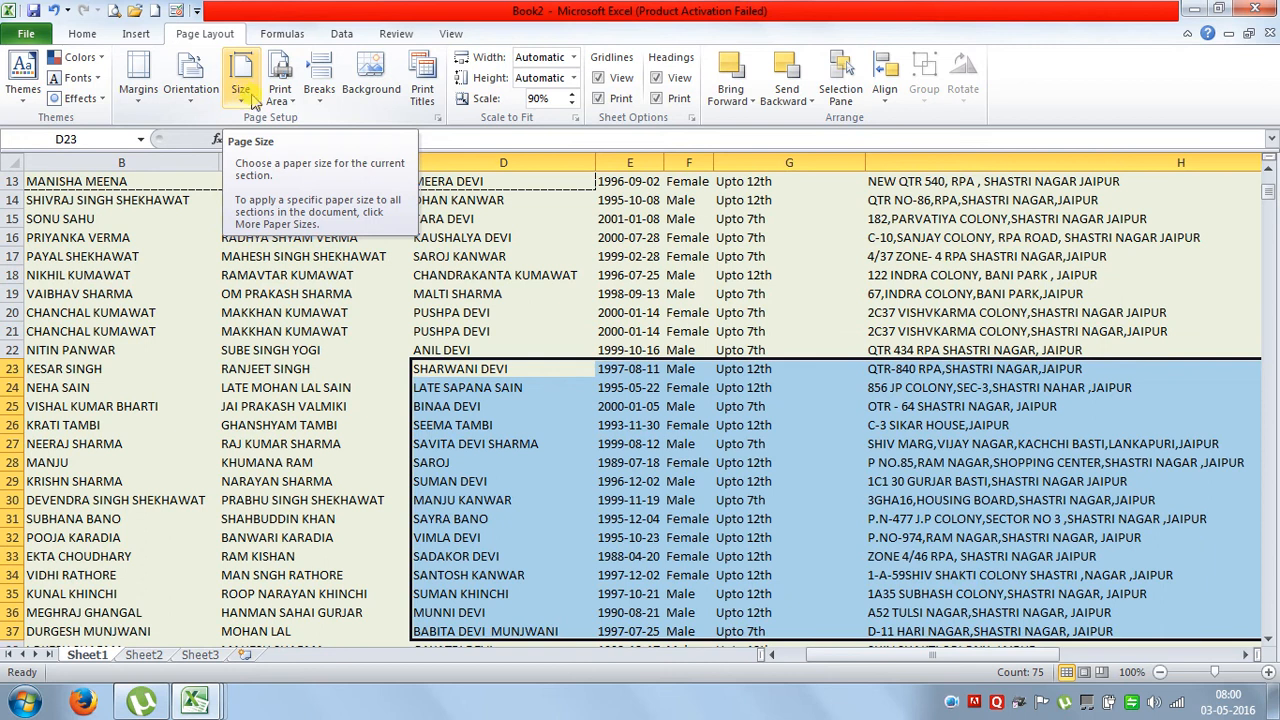
pyautogui.click(285, 100)
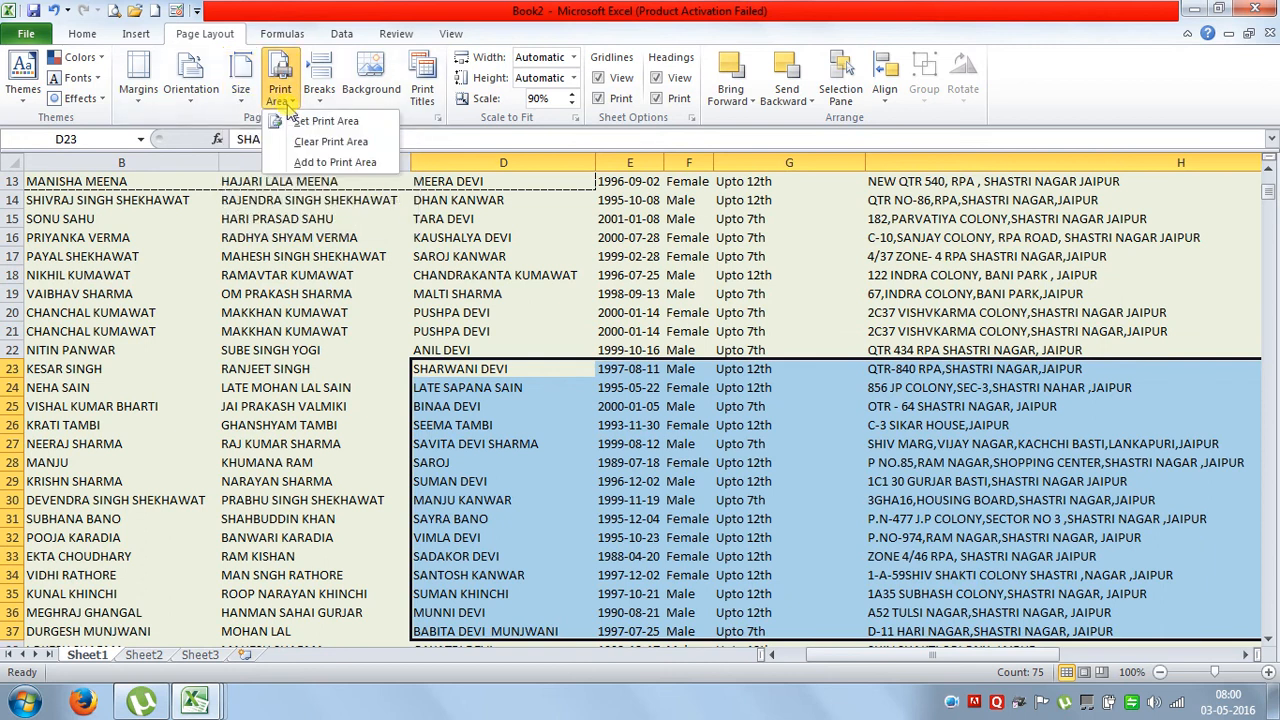
pyautogui.click(318, 163)
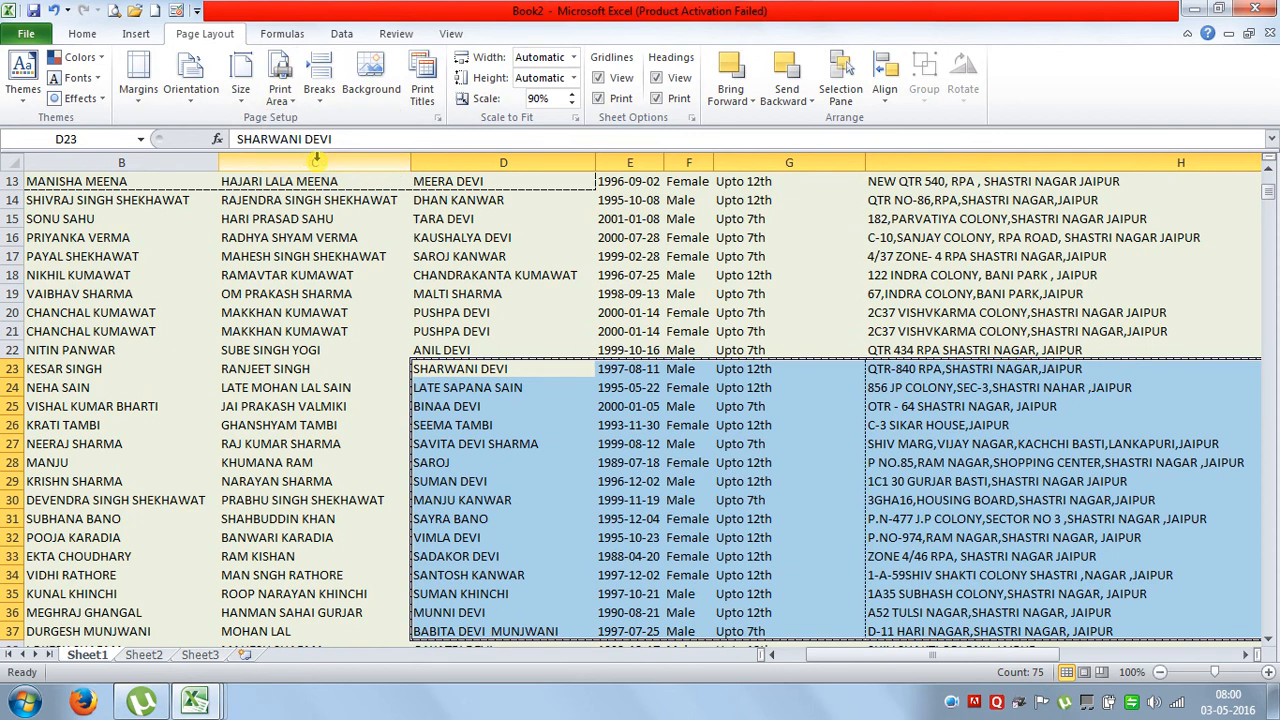
# Add the range B43:D53, from Name to Mother Name, to Sheet1's existing print area
pyautogui.scroll(-8, 274, 305)
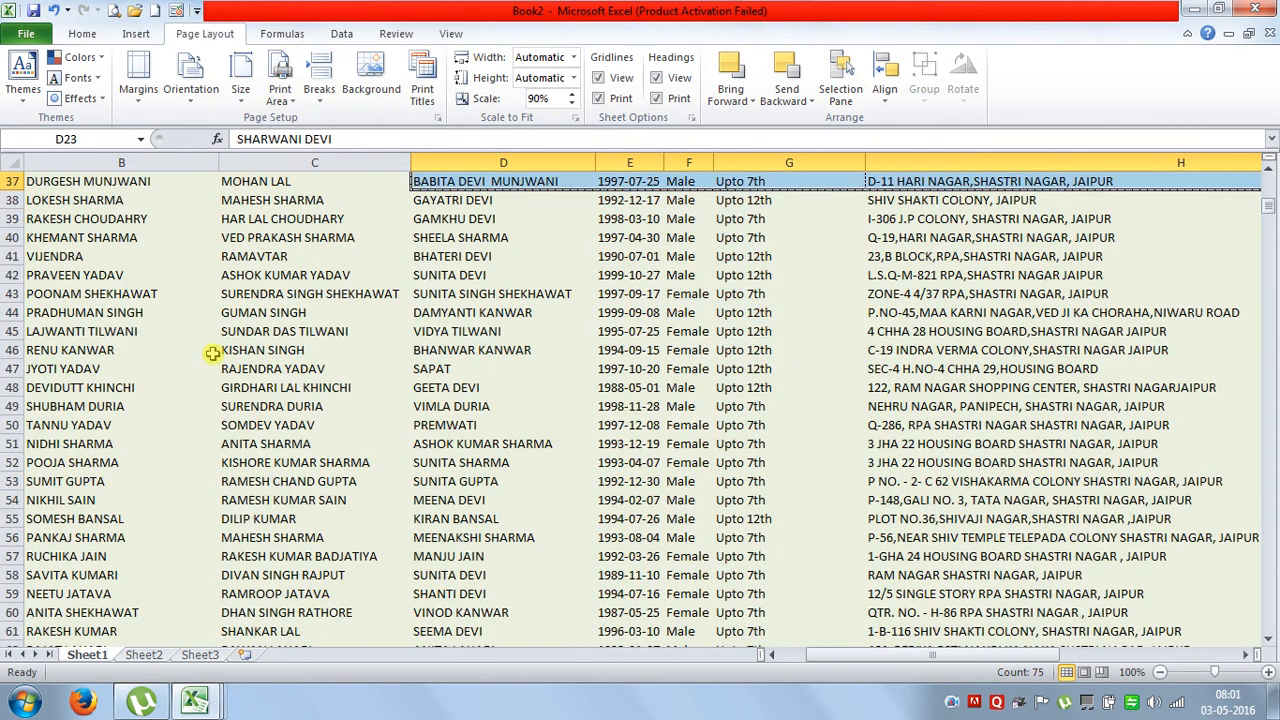
pyautogui.moveTo(57, 292); pyautogui.dragTo(417, 489)
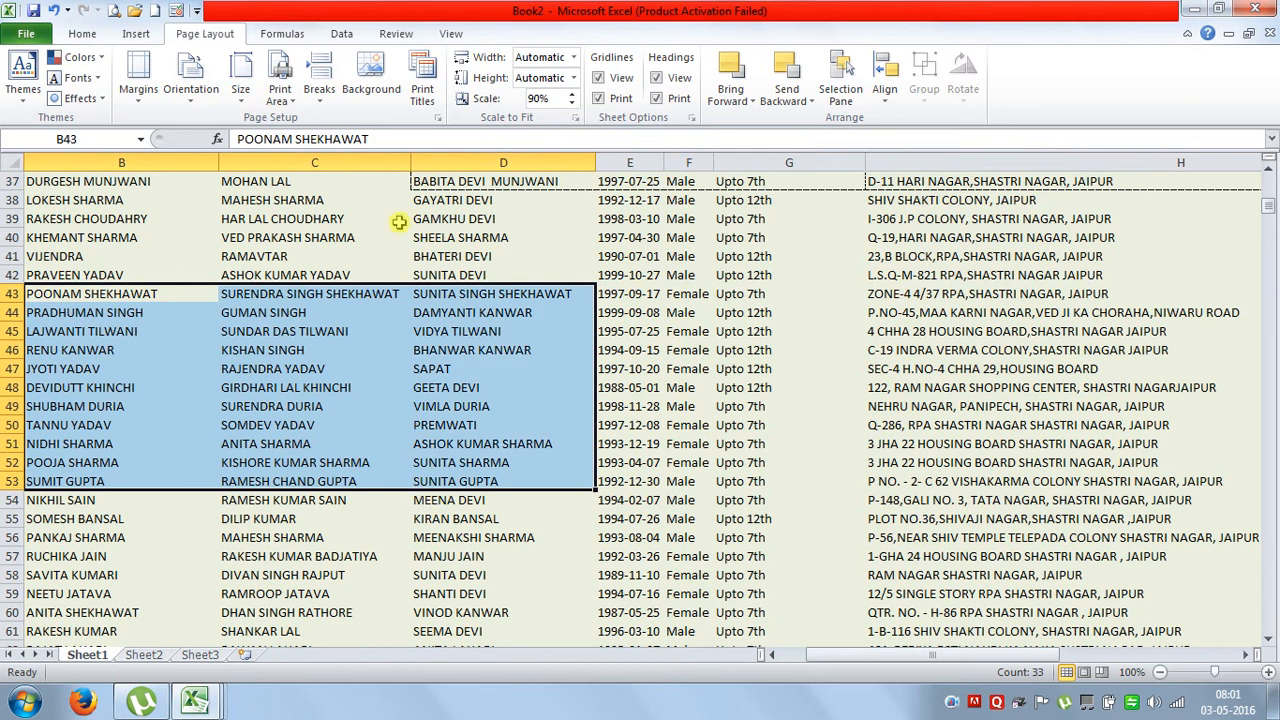
pyautogui.click(281, 100)
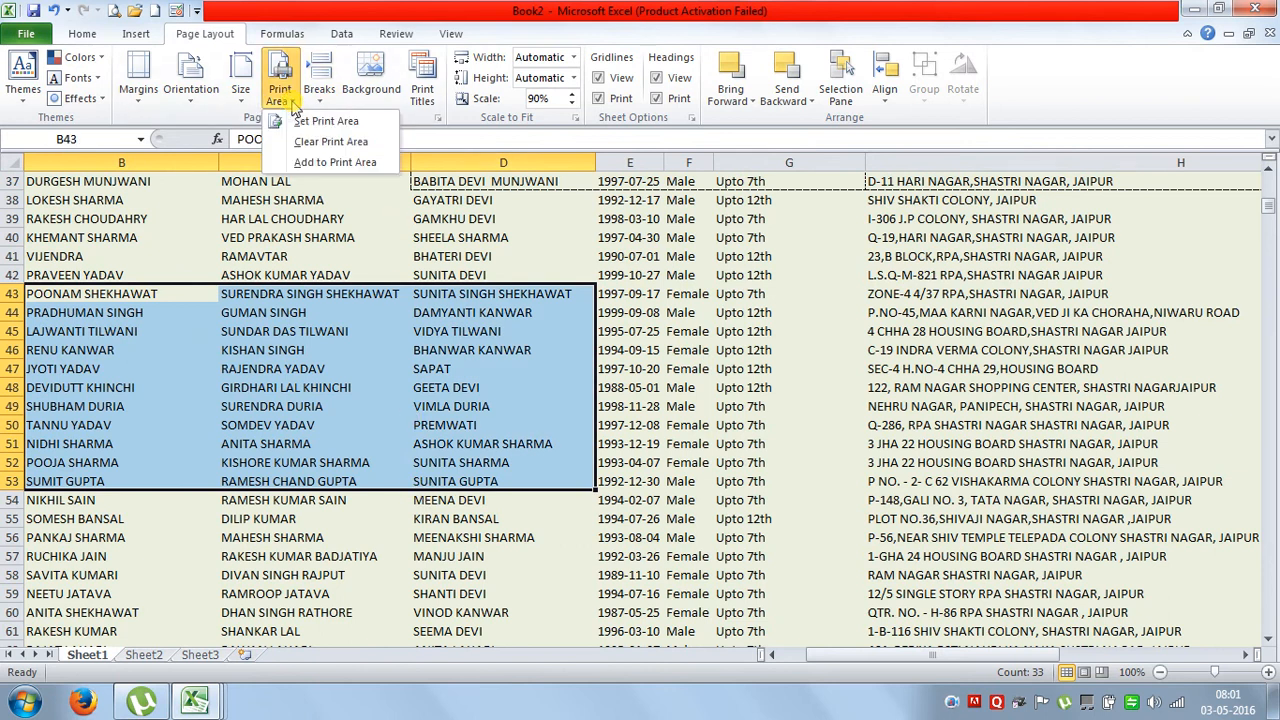
pyautogui.click(305, 162)
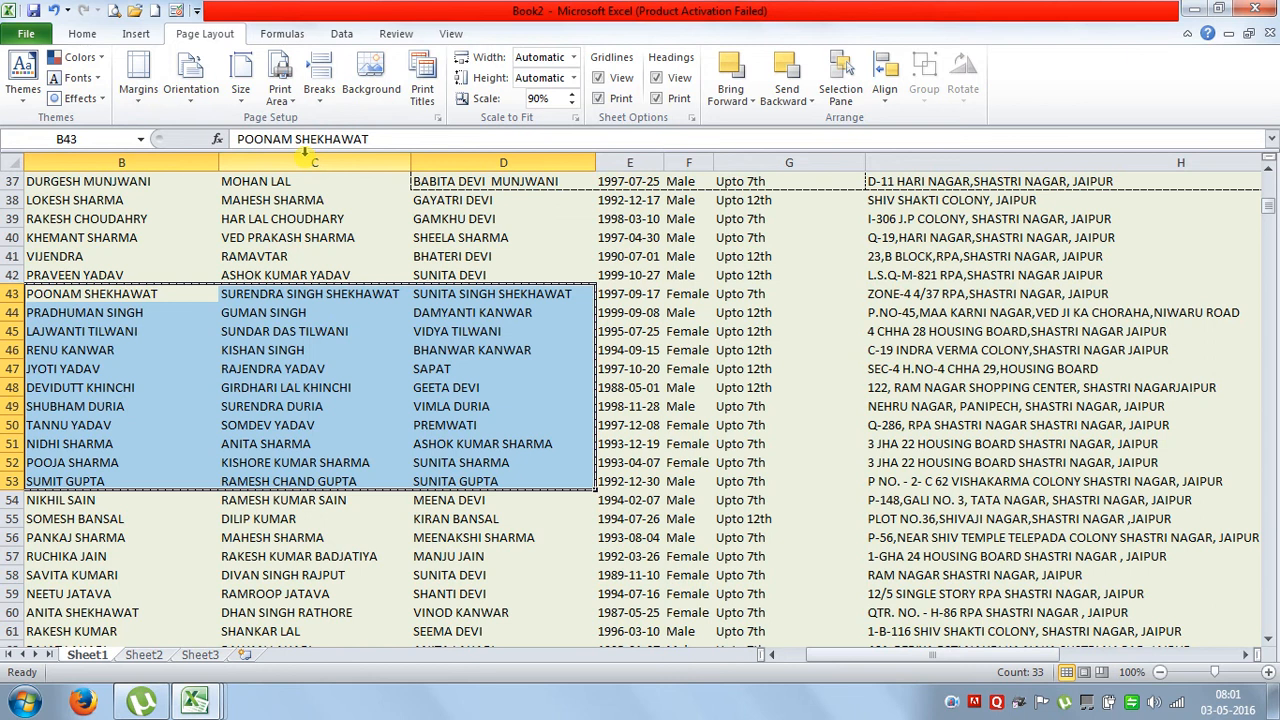
# Add the range H60:H70 in the Add1 column to Sheet1's existing print area and deselect the range
pyautogui.click(821, 456)
pyautogui.scroll(-4, 864, 503)
pyautogui.moveTo(986, 391); pyautogui.dragTo(1110, 578)
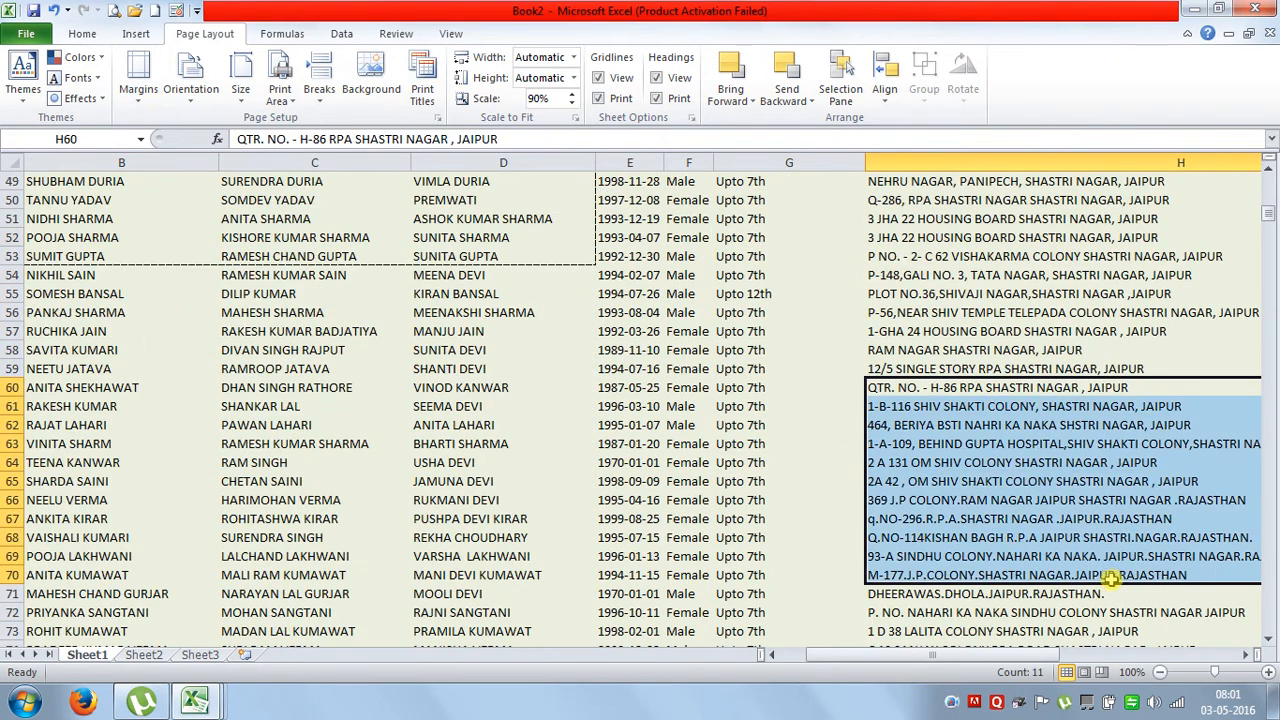
pyautogui.click(295, 104)
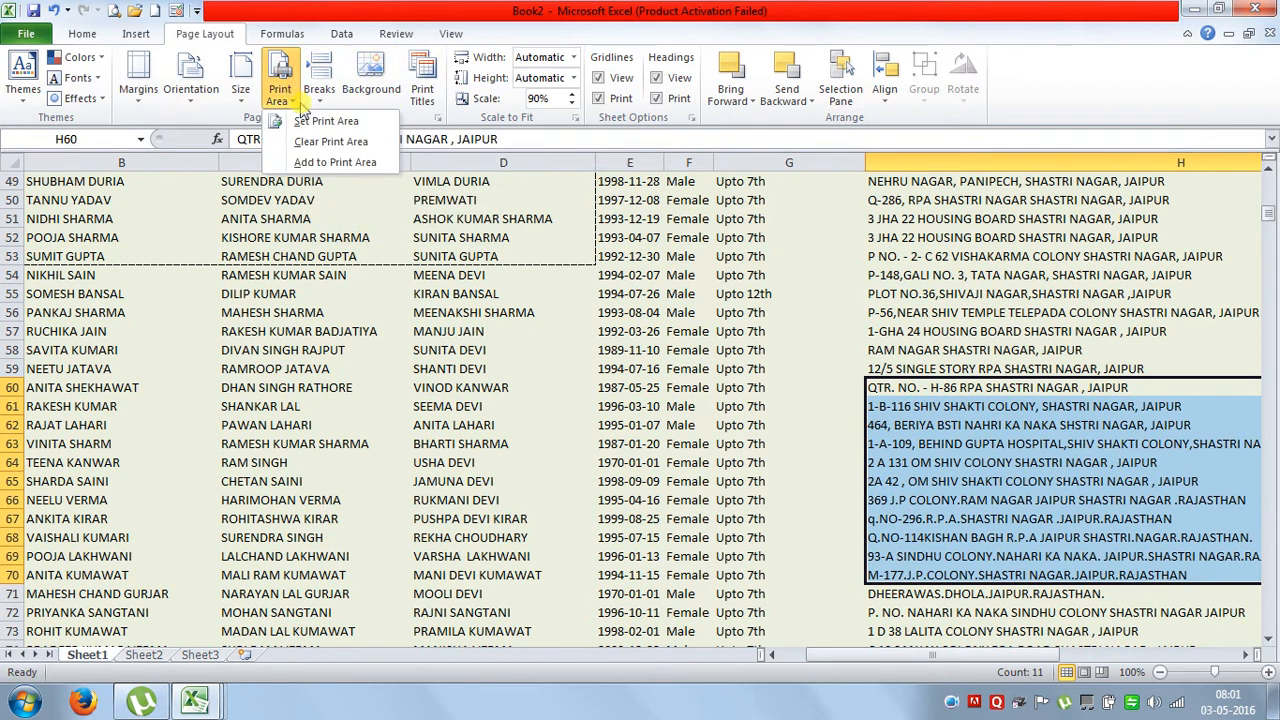
pyautogui.click(322, 165)
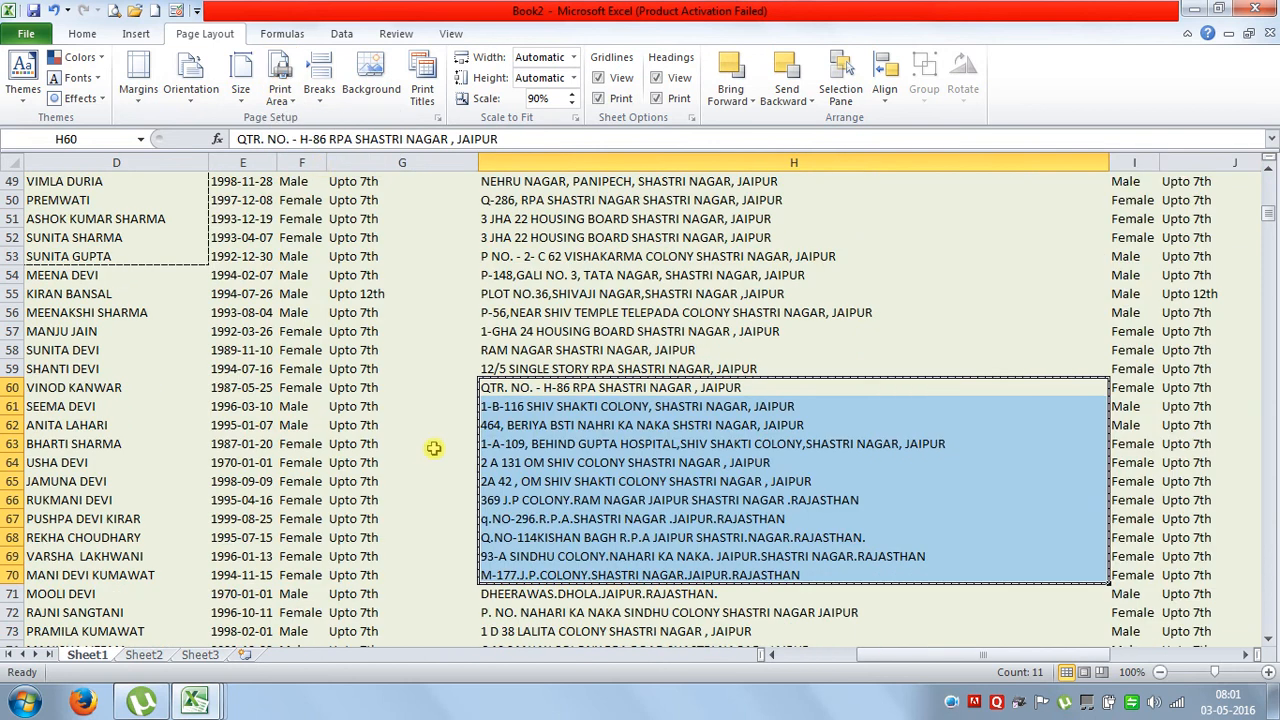
pyautogui.click(460, 463)
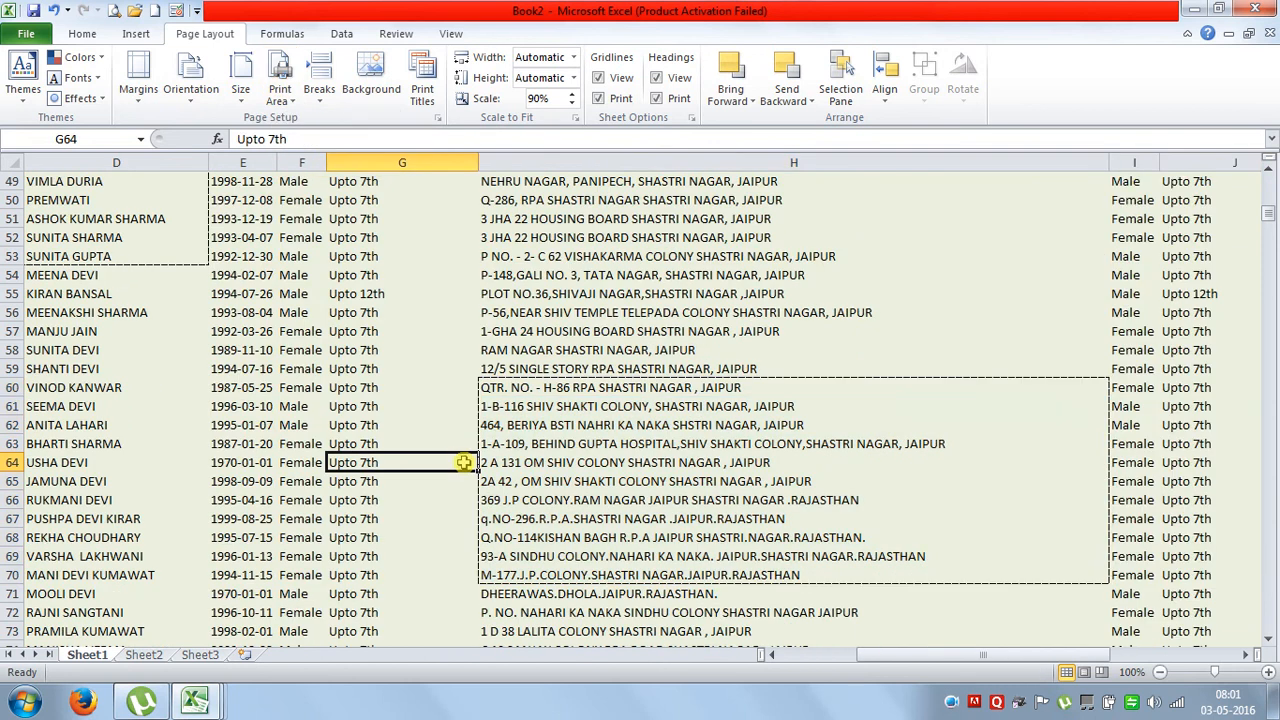
# Show Sheet1 in Page Break Preview and examine the separate print area blocks from the first row and column on
pyautogui.click(1100, 674)
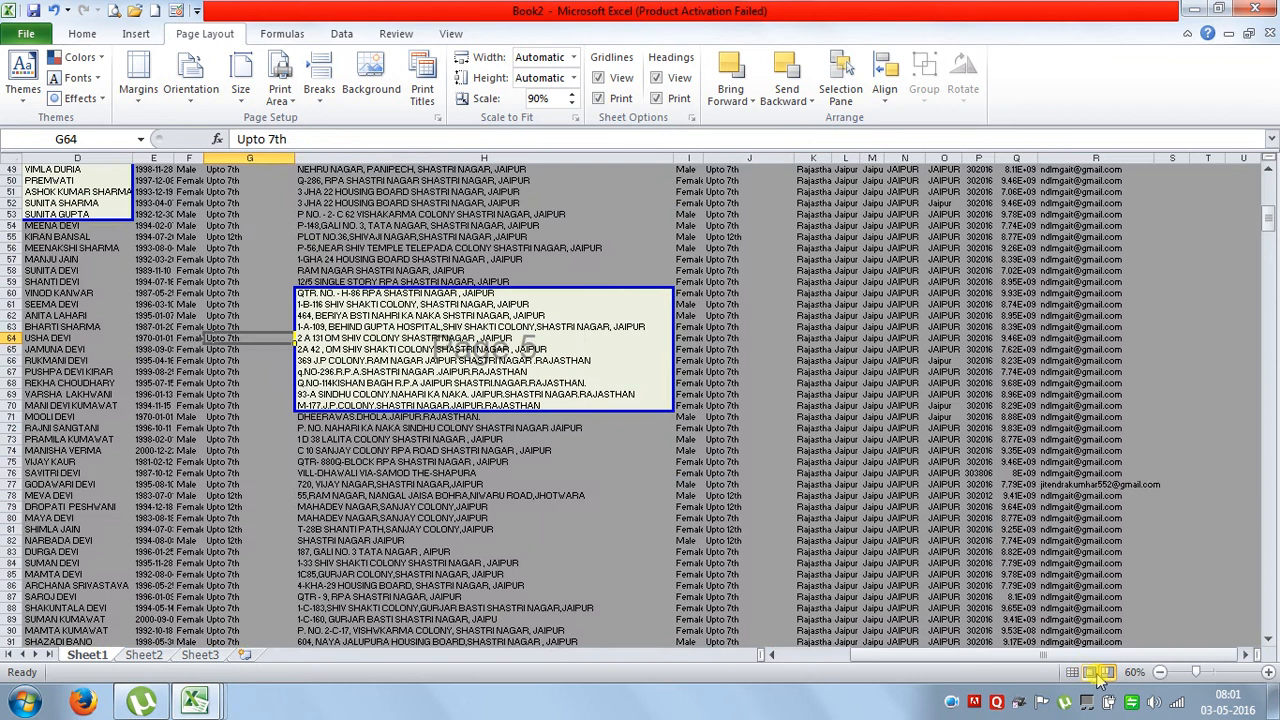
pyautogui.scroll(14, 622, 490)
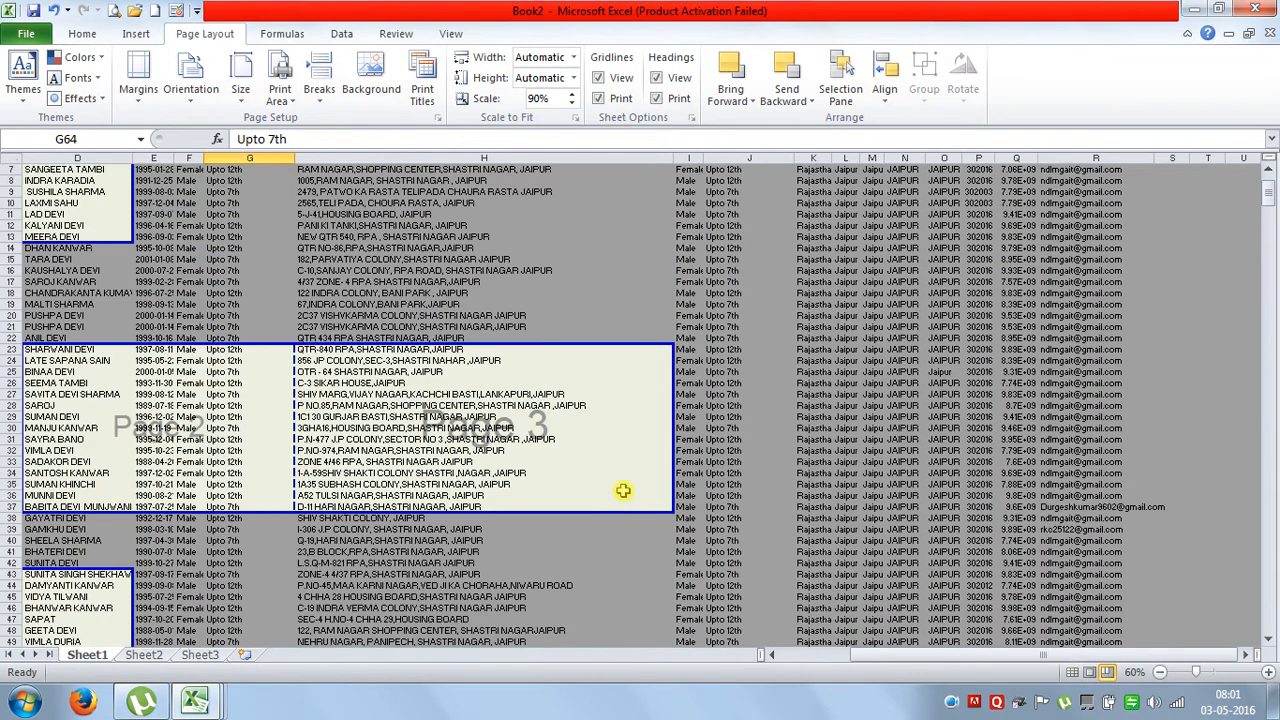
pyautogui.scroll(2, 622, 490)
pyautogui.moveTo(870, 655); pyautogui.dragTo(795, 650)
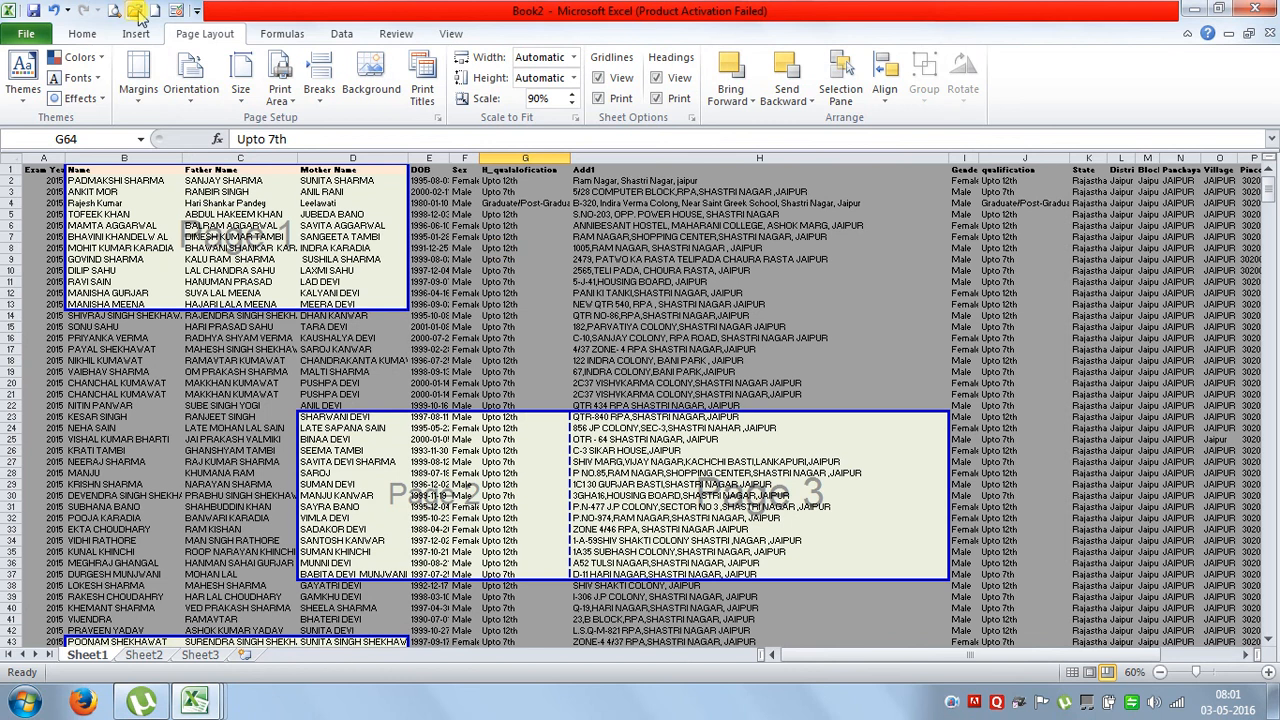
# Page through Sheet1's print preview to the last page and return to the worksheet
pyautogui.click(113, 11)
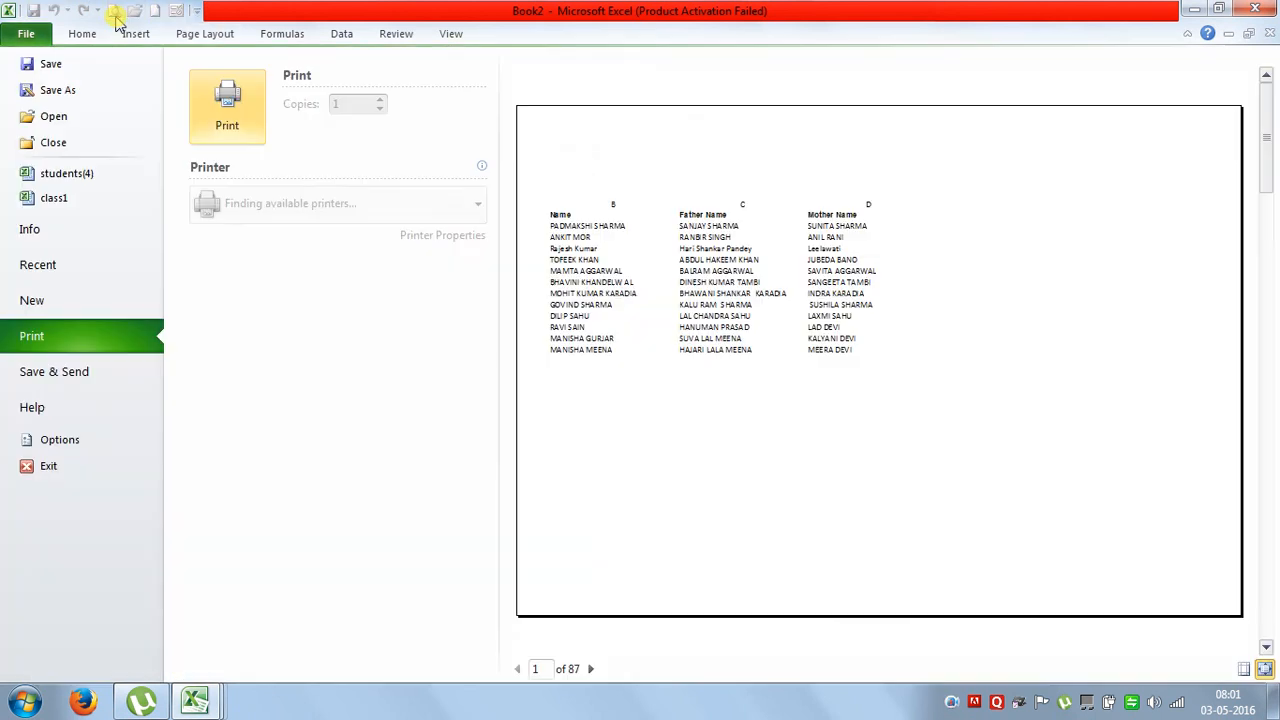
pyautogui.click(585, 669)
pyautogui.click(585, 669)
pyautogui.click(585, 669)
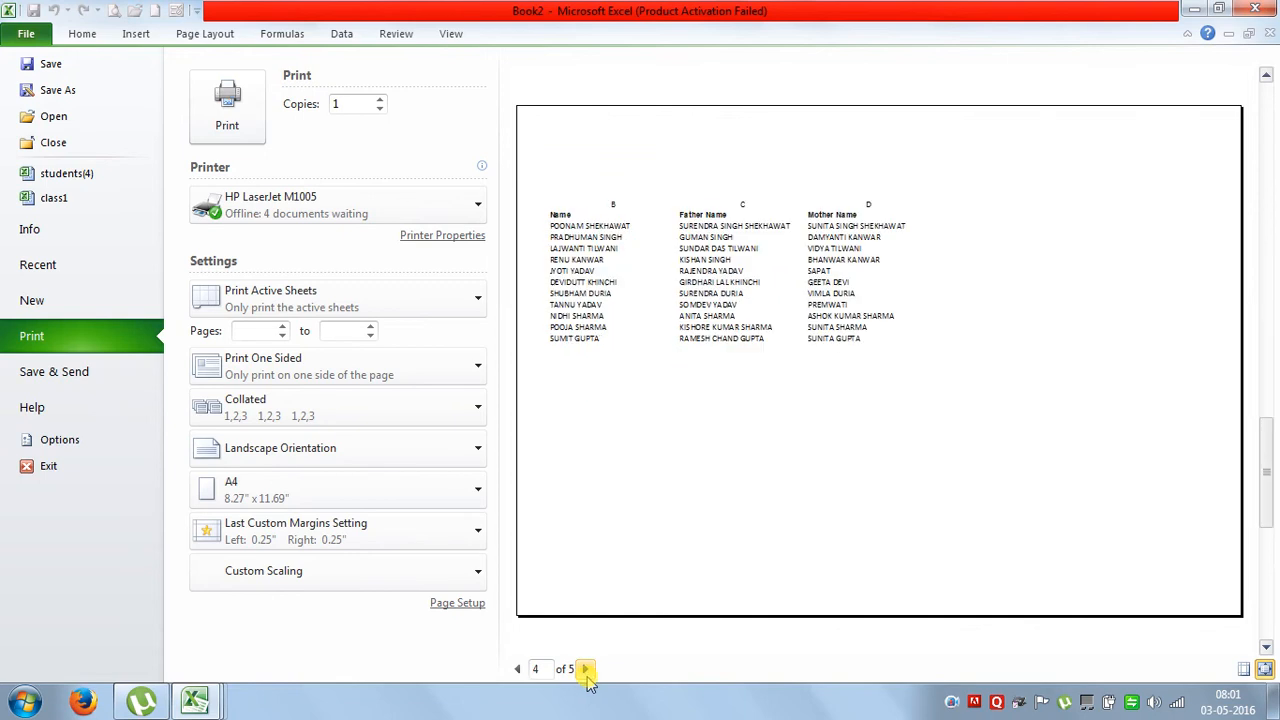
pyautogui.click(585, 669)
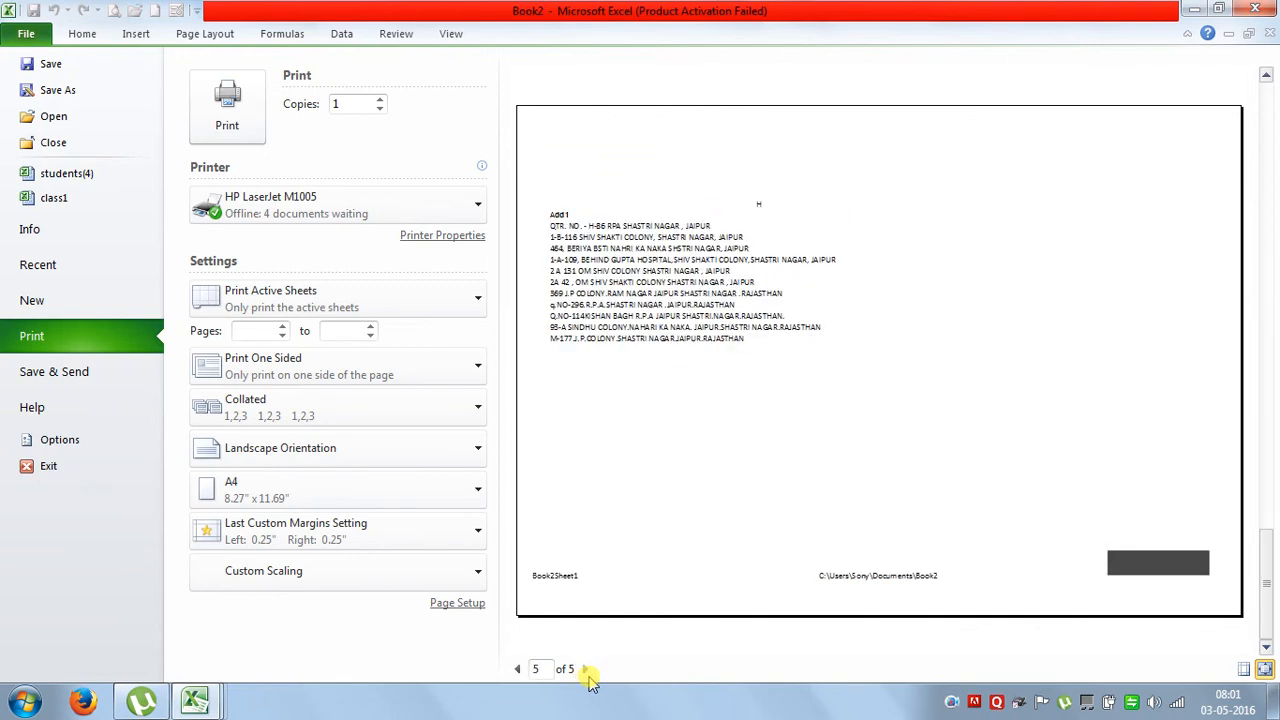
pyautogui.click(13, 33)
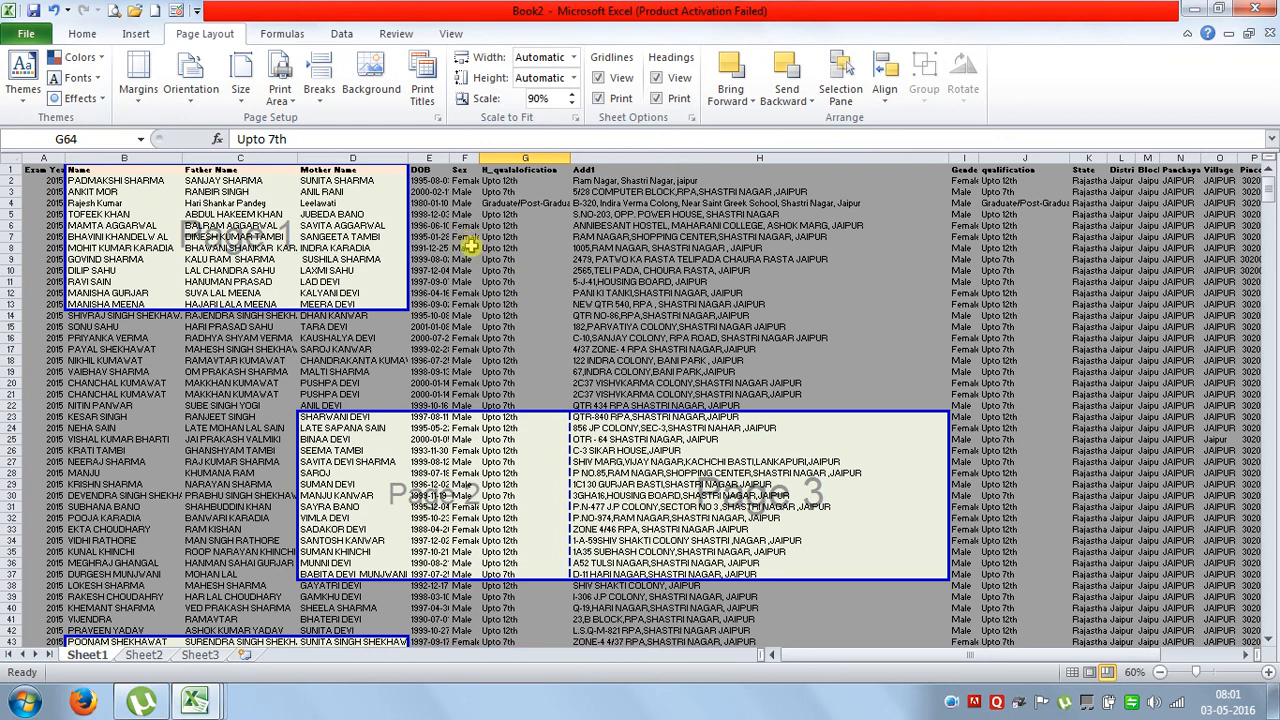
# Review the print area ranges and the comment printing options in Sheet1's page setup, leaving the settings as they are
pyautogui.click(278, 95)
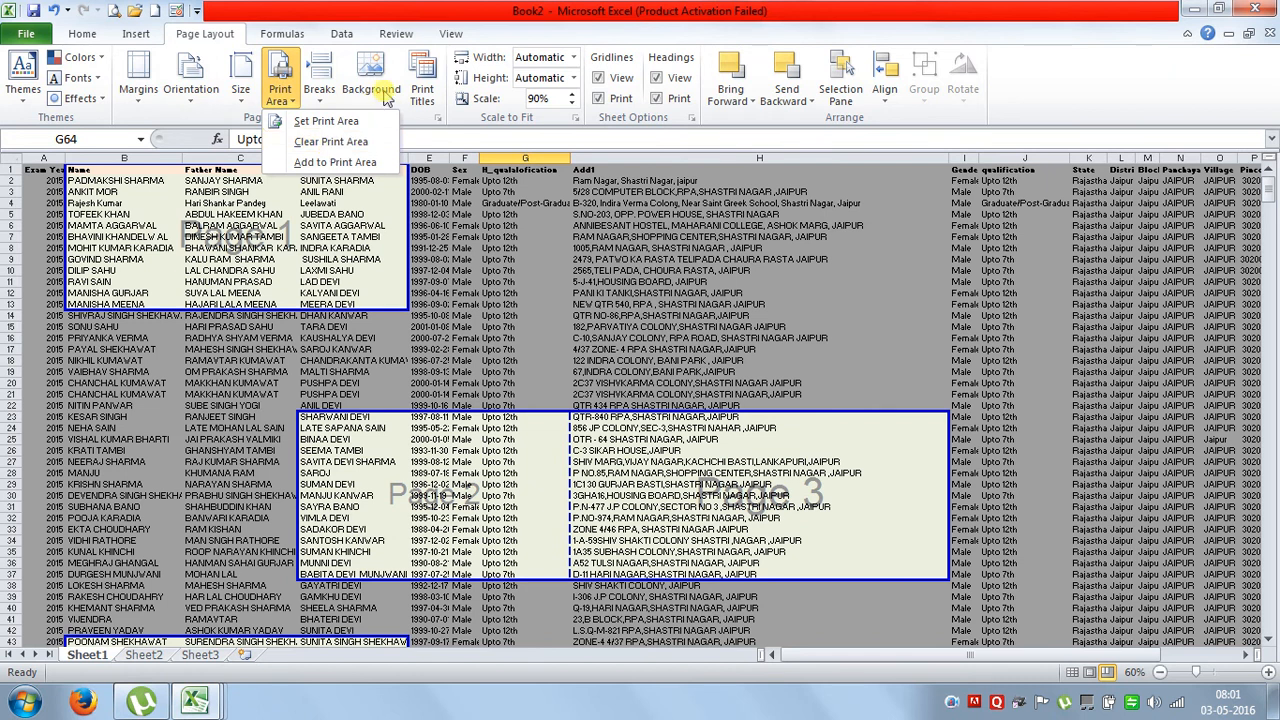
pyautogui.click(421, 86)
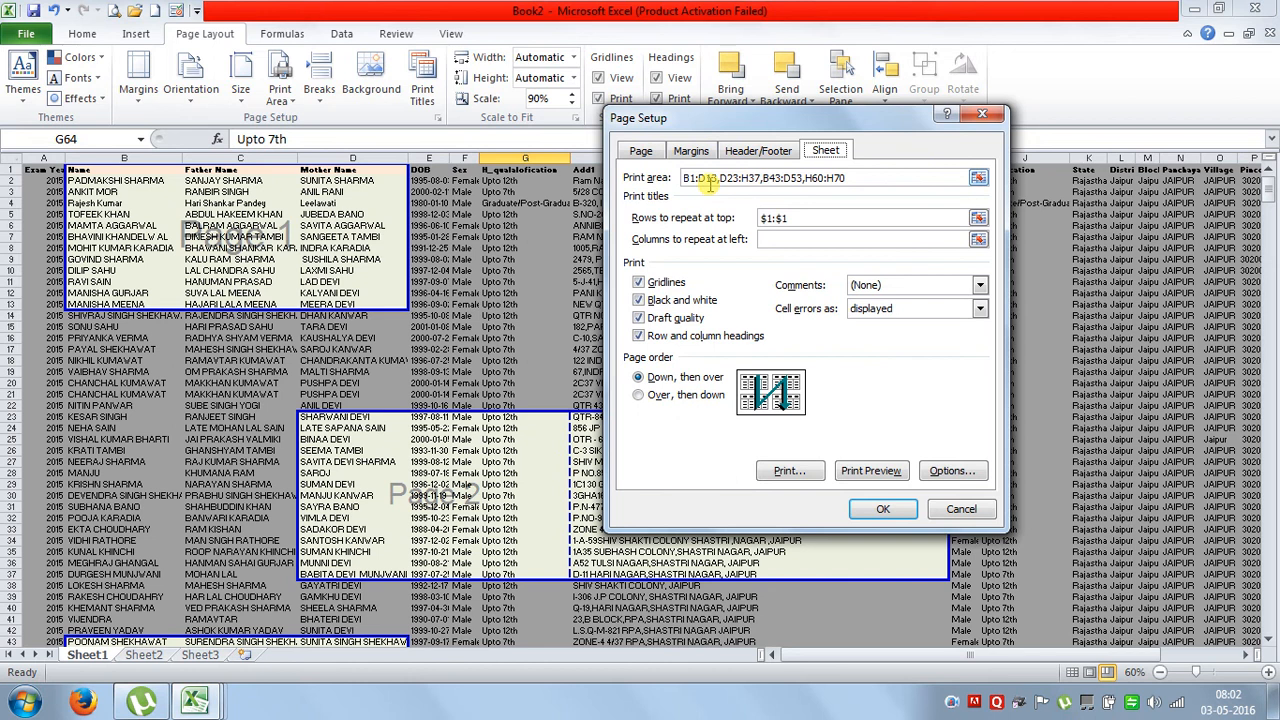
pyautogui.click(895, 287)
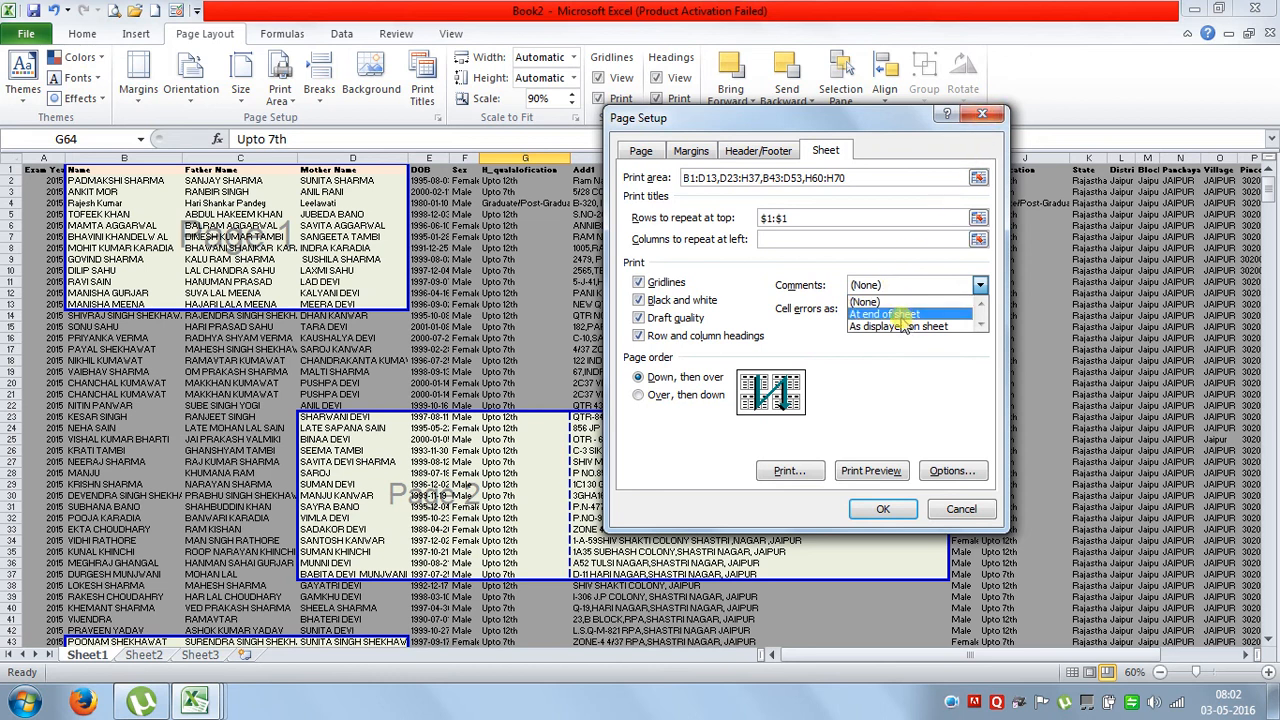
pyautogui.click(984, 118)
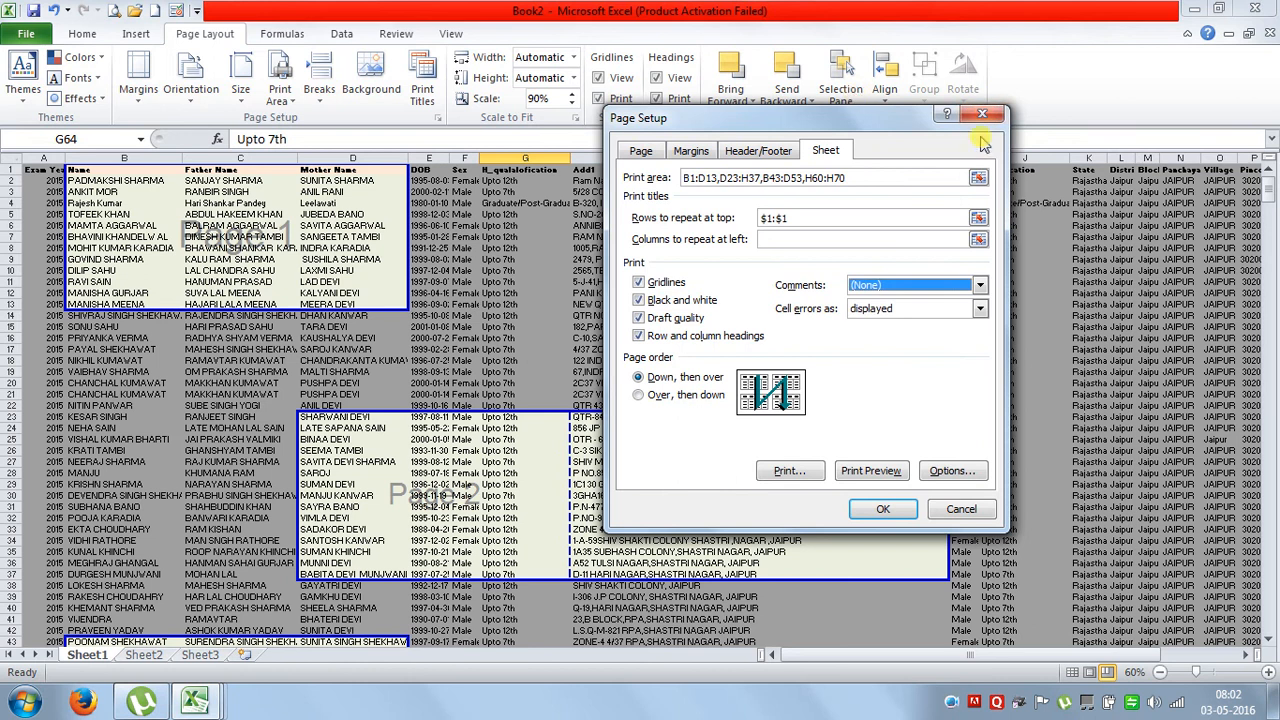
pyautogui.click(982, 114)
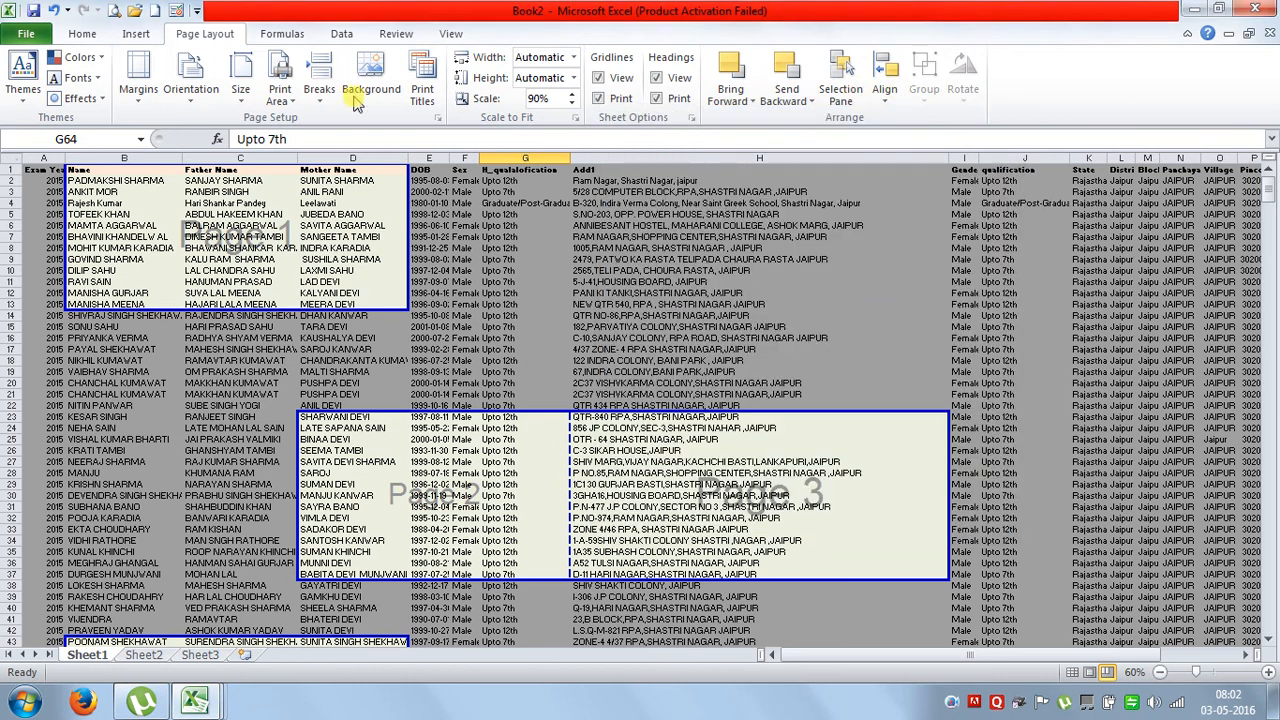
# Clear Sheet1's print area and return the sheet to Normal view at the first row
pyautogui.click(240, 106)
pyautogui.click(280, 92)
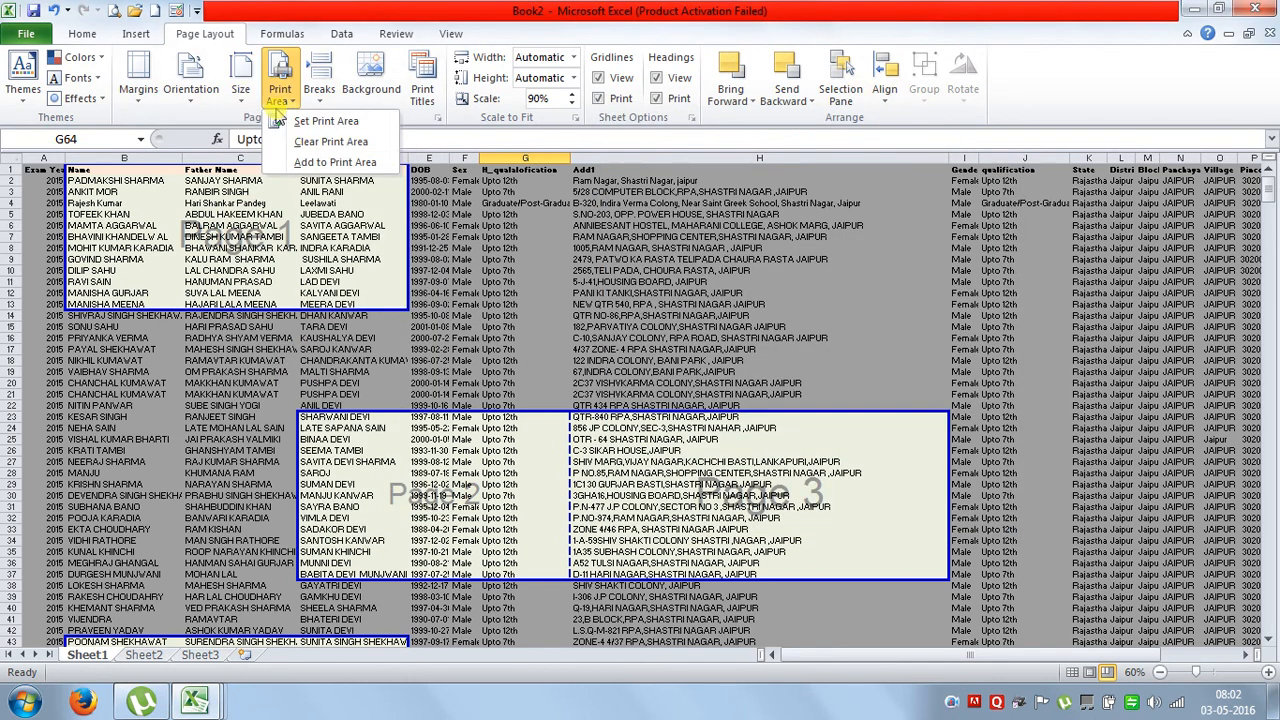
pyautogui.click(336, 148)
pyautogui.scroll(6, 313, 280)
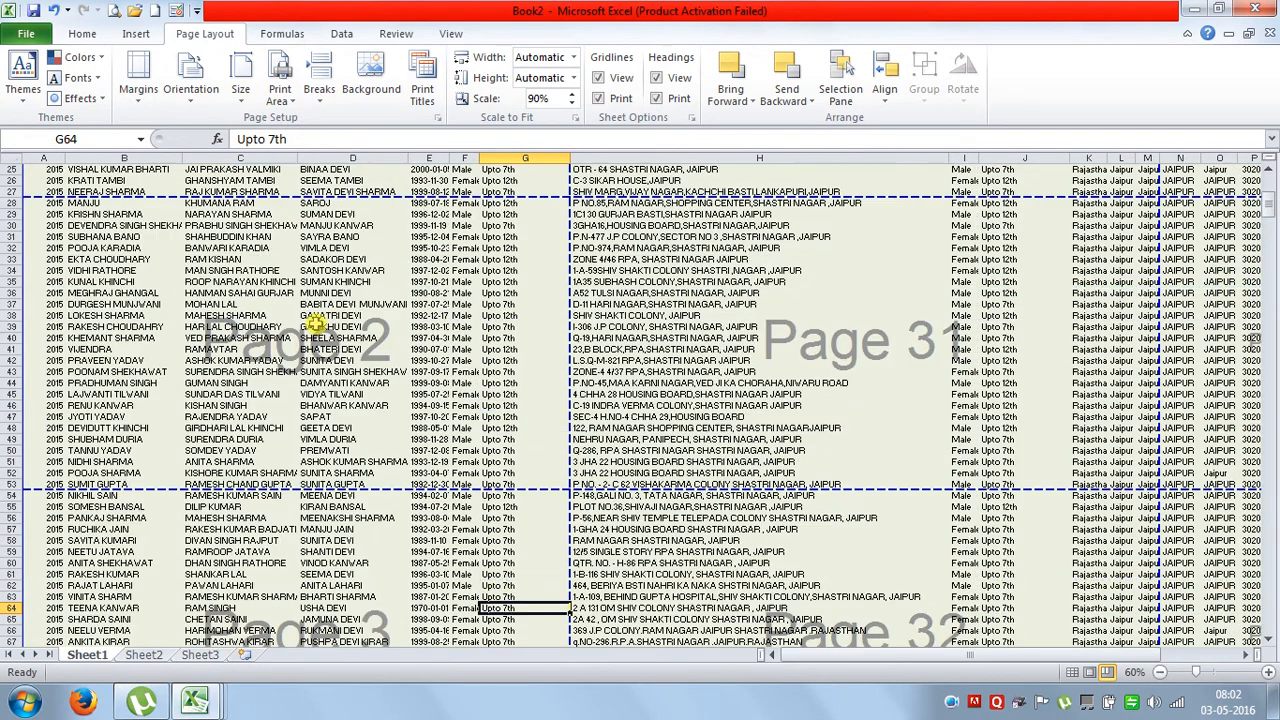
pyautogui.click(1072, 672)
pyautogui.scroll(12, 440, 385)
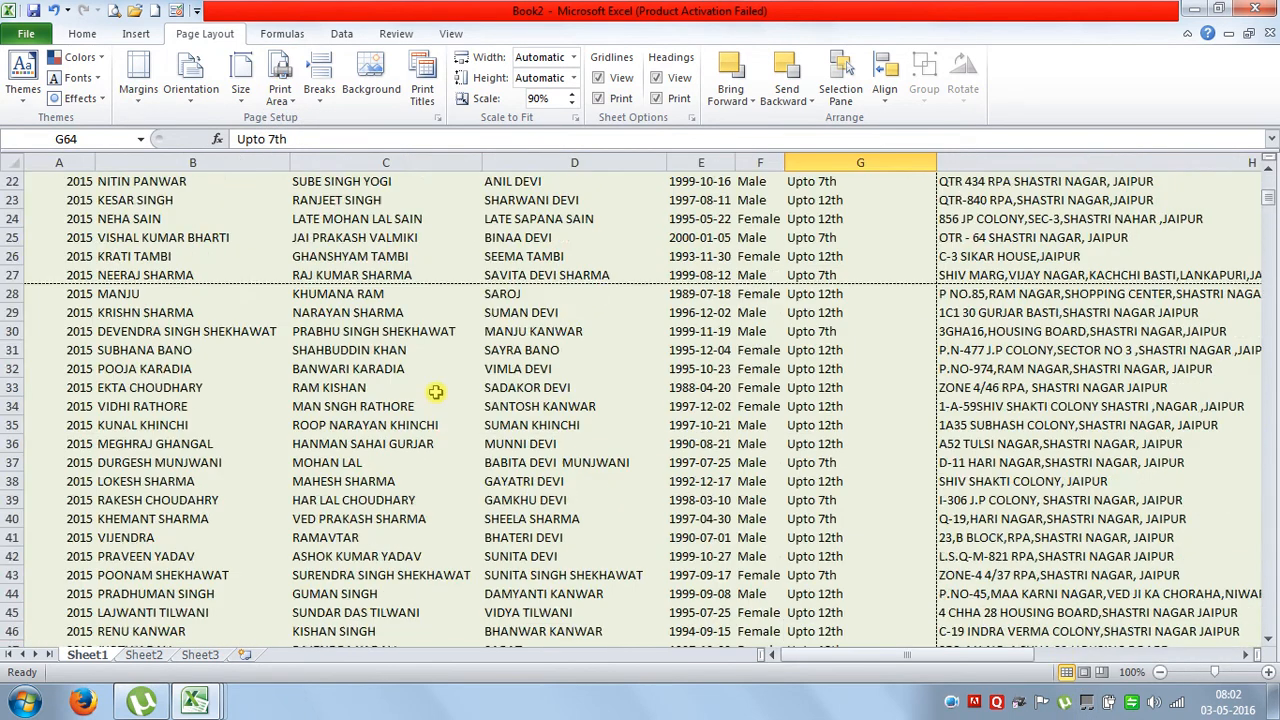
pyautogui.scroll(1, 452, 378)
# Insert a comment on cell B3 in the Name column, filled with a long run of capital K letters
pyautogui.click(165, 216)
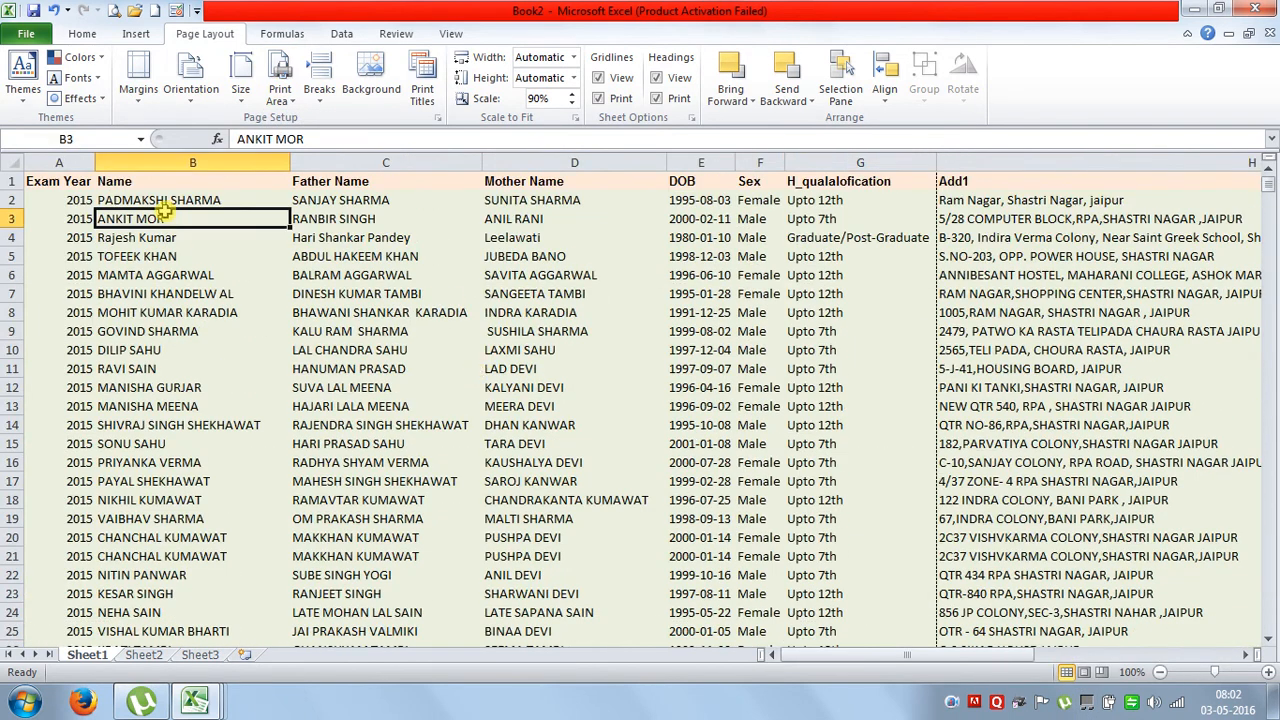
pyautogui.click(385, 38)
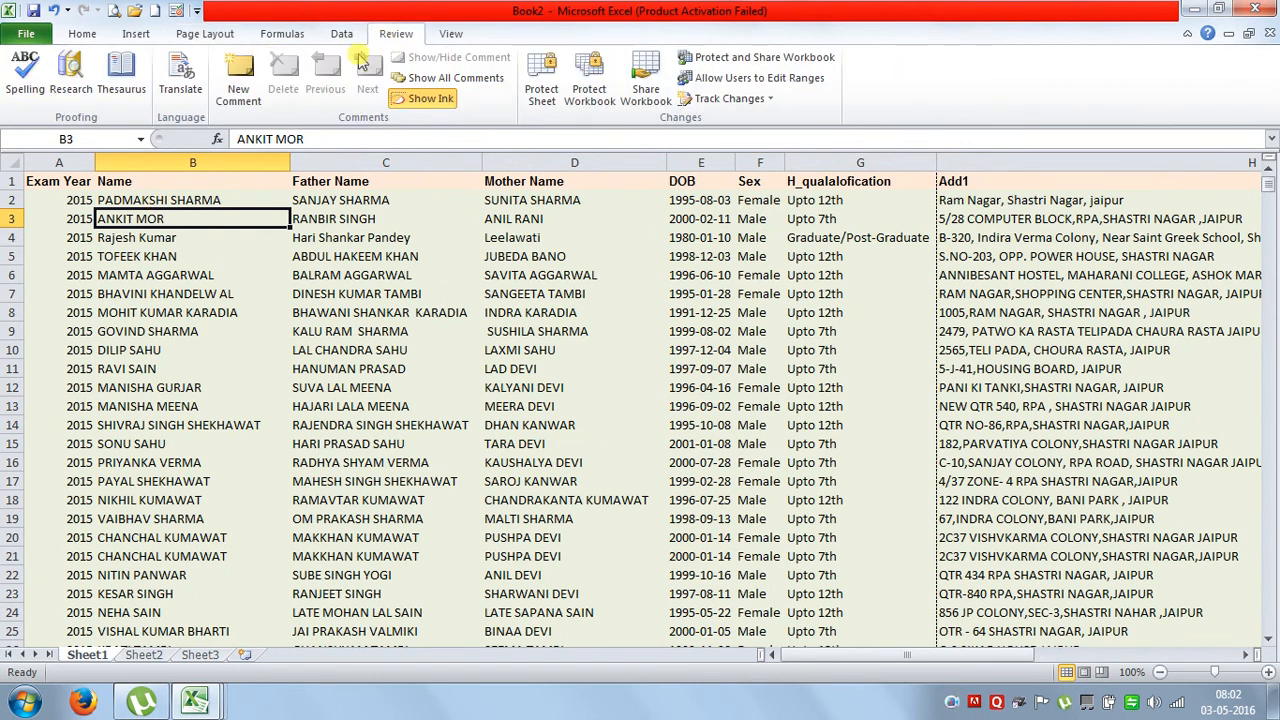
pyautogui.click(238, 75)
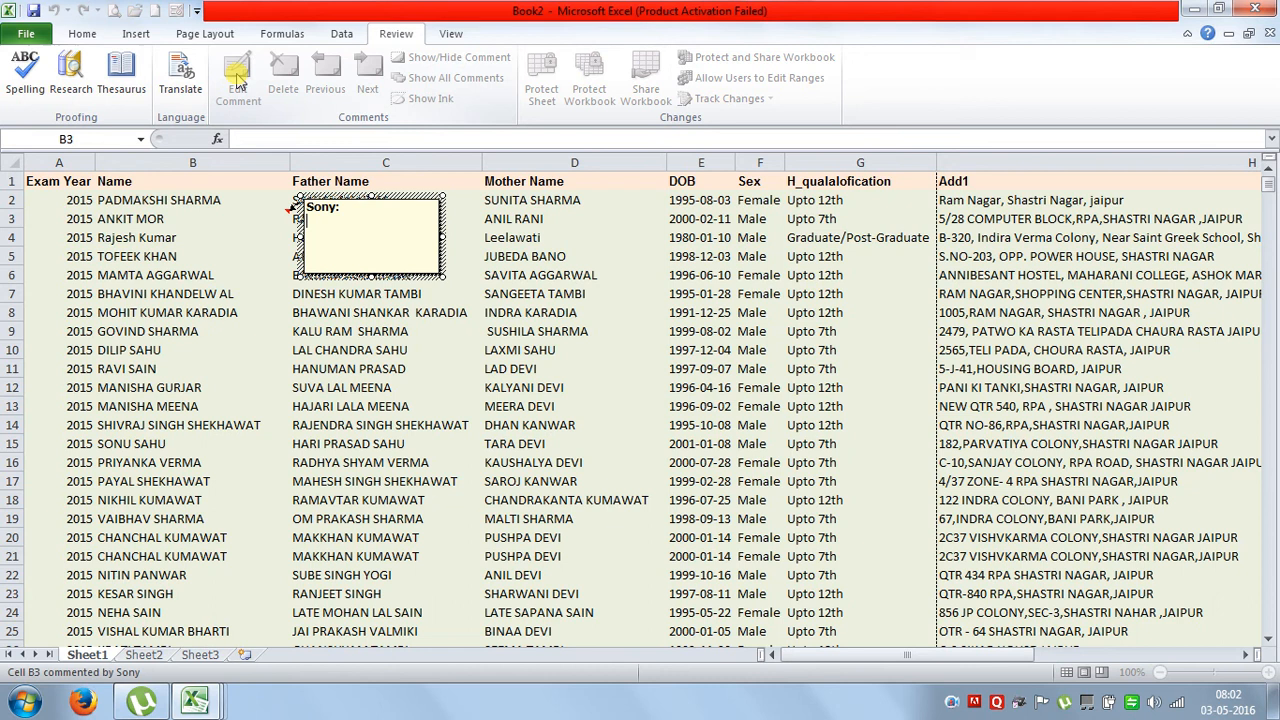
pyautogui.write('KKKKKKKKKKKKKKKKKKKKKKKKKKKKKKKKKKKKKKKKKKKKKKKKKKKKKKKKKKK')
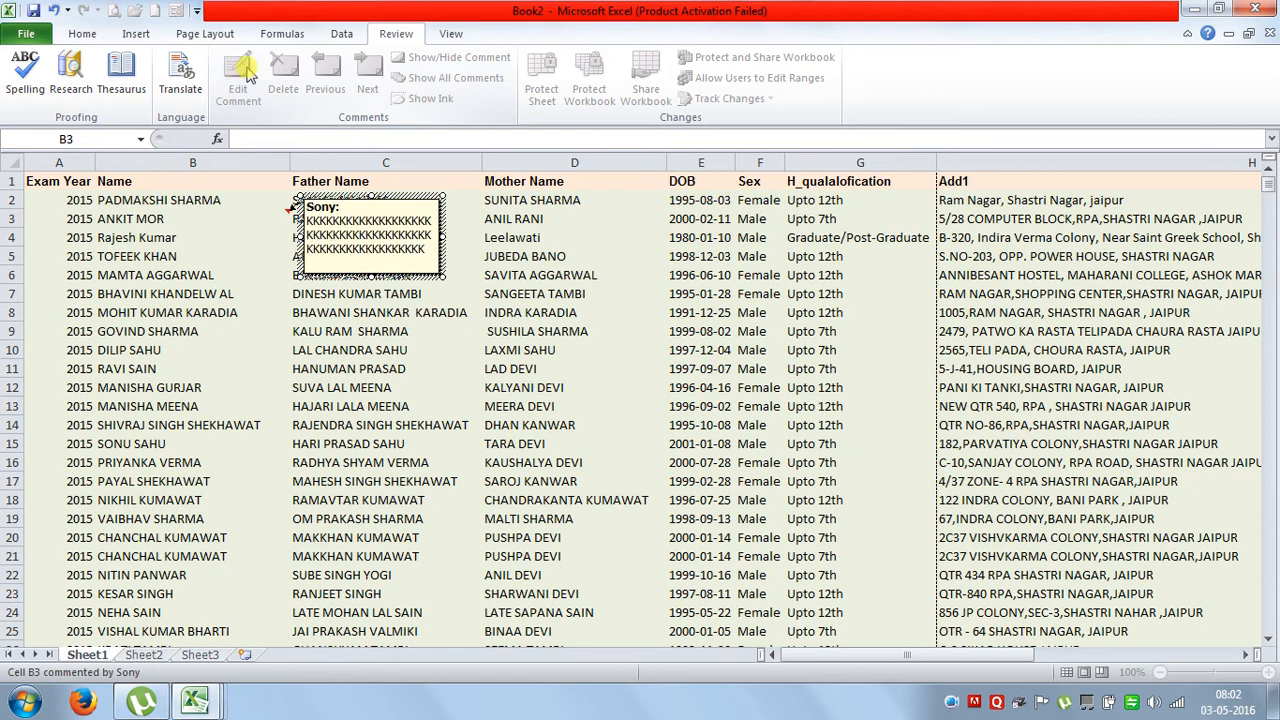
# Insert a comment of repeated capital P letters on cell B7, and check the sheet's print preview
pyautogui.click(185, 291)
pyautogui.click(262, 94)
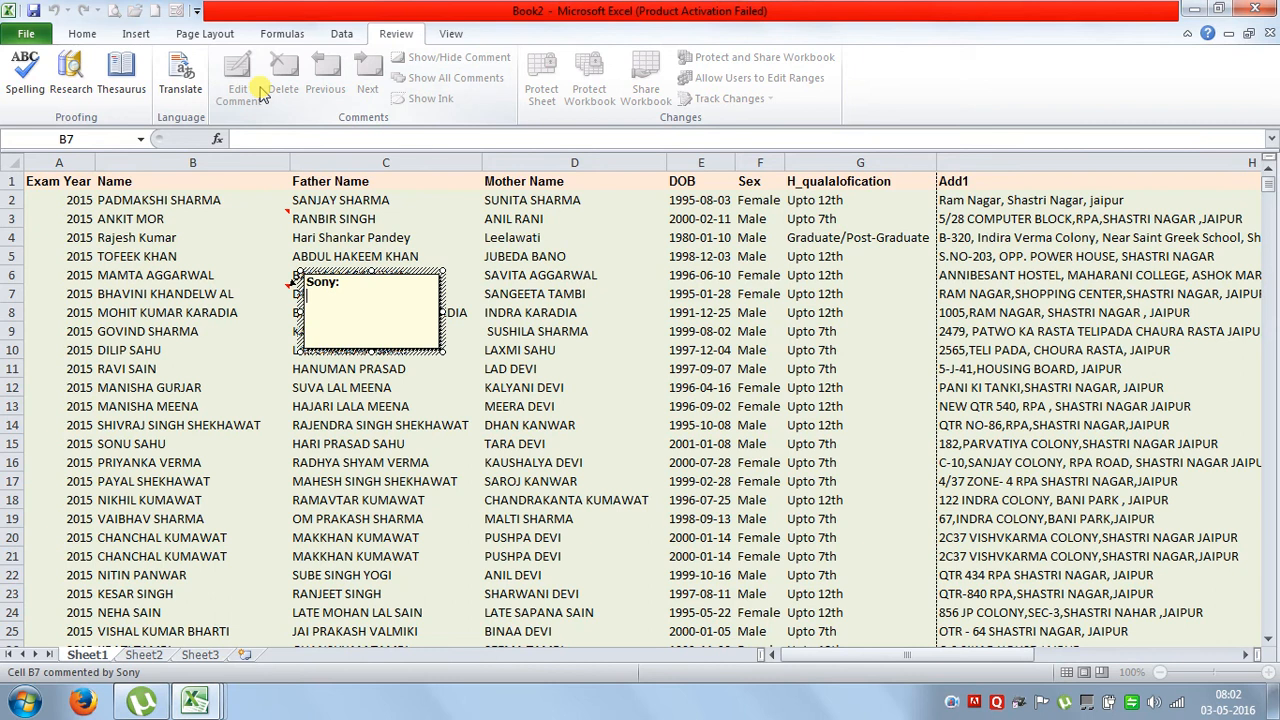
pyautogui.write('PPPPPPPPPPPPPPPPPPPPPPPPPPPPPPPPPPPPP')
pyautogui.click(203, 241)
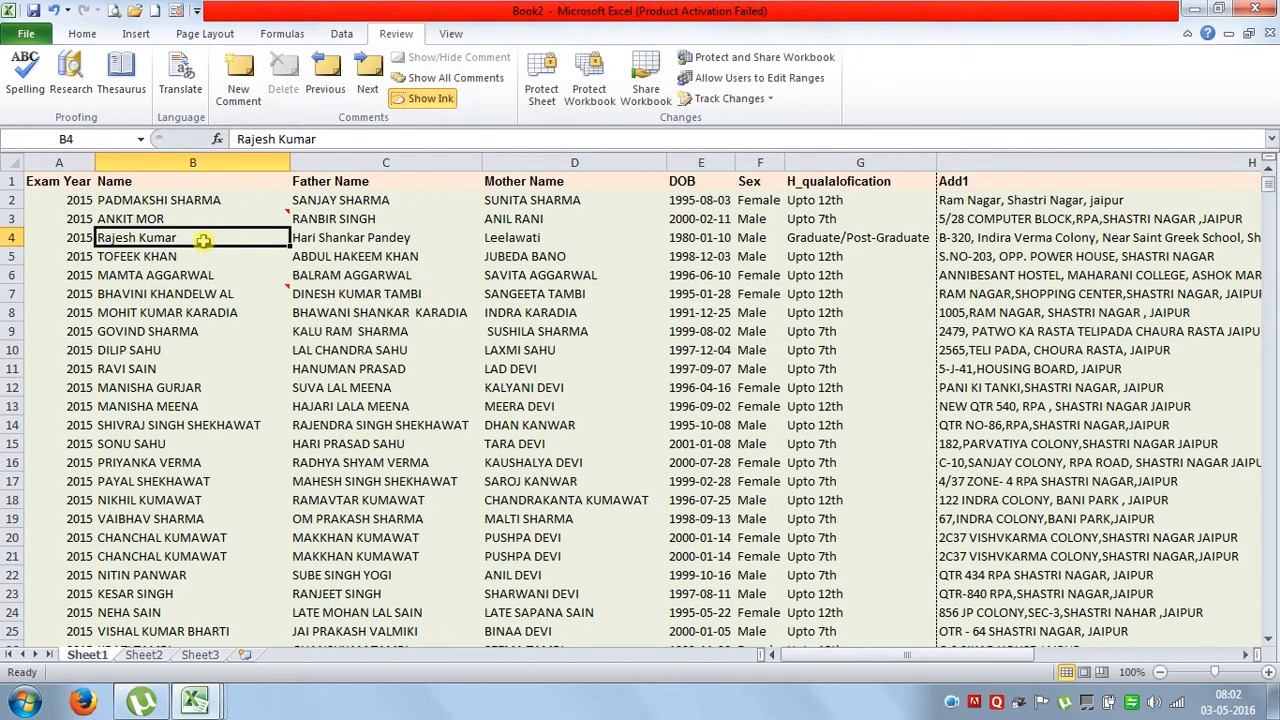
pyautogui.hotkey('ctrl', 'p')
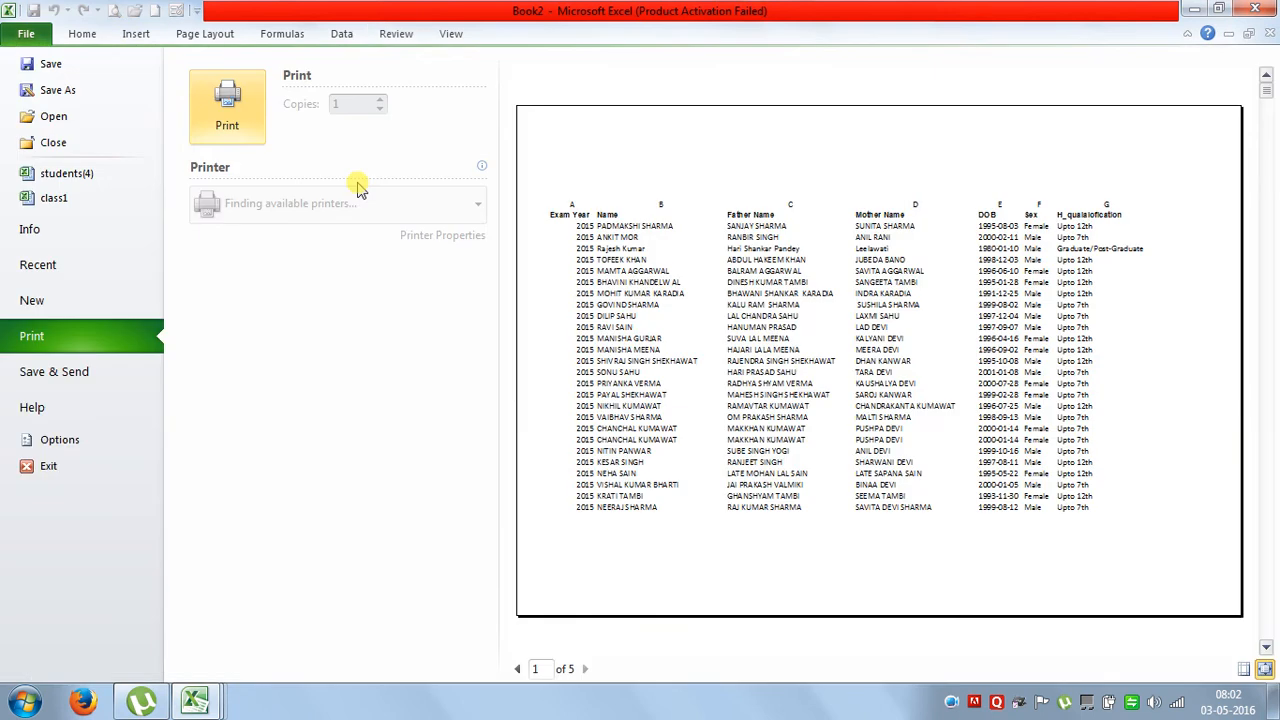
pyautogui.click(26, 34)
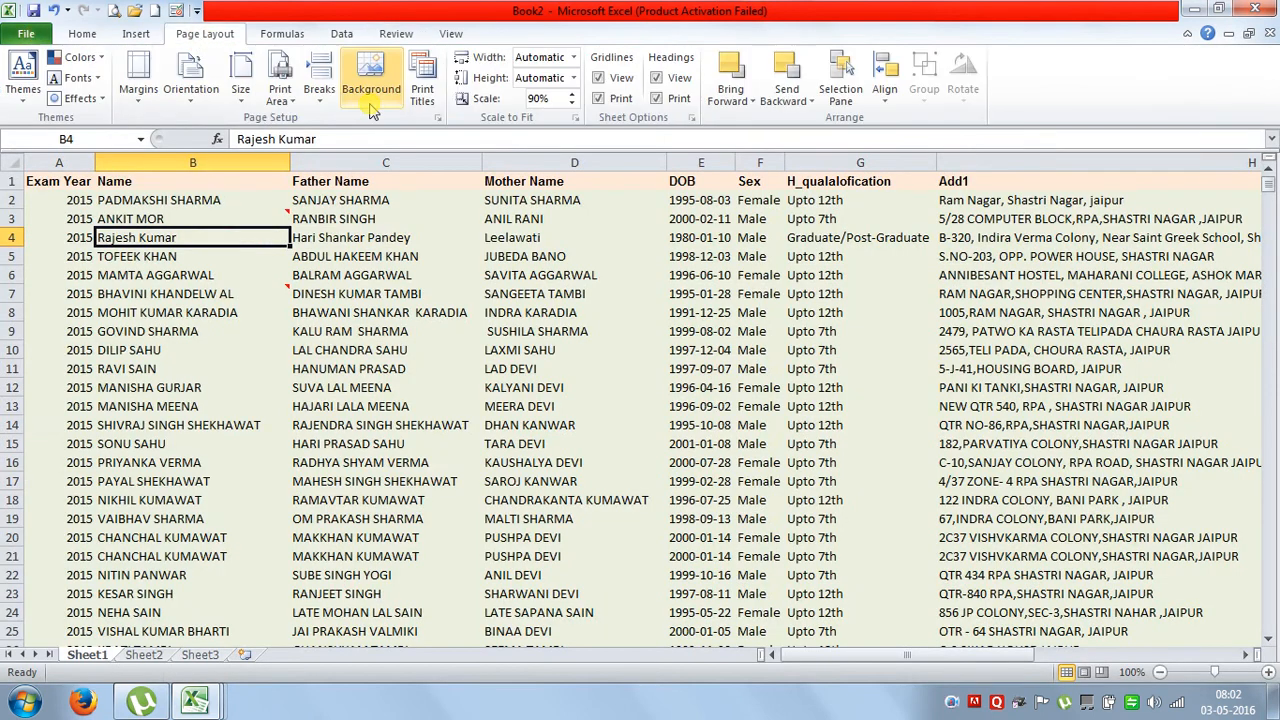
# Set Sheet1's comments to print As displayed on sheet, and page through the print preview to page 3
pyautogui.click(420, 100)
pyautogui.click(872, 289)
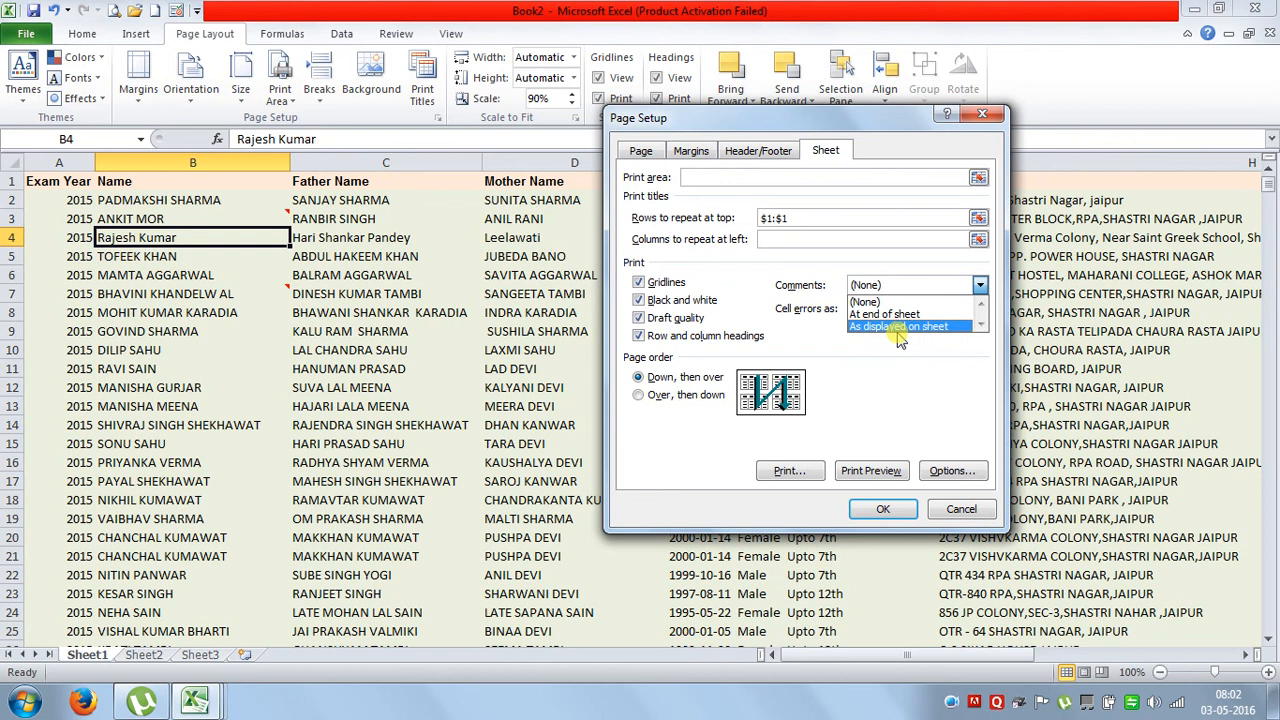
pyautogui.click(898, 328)
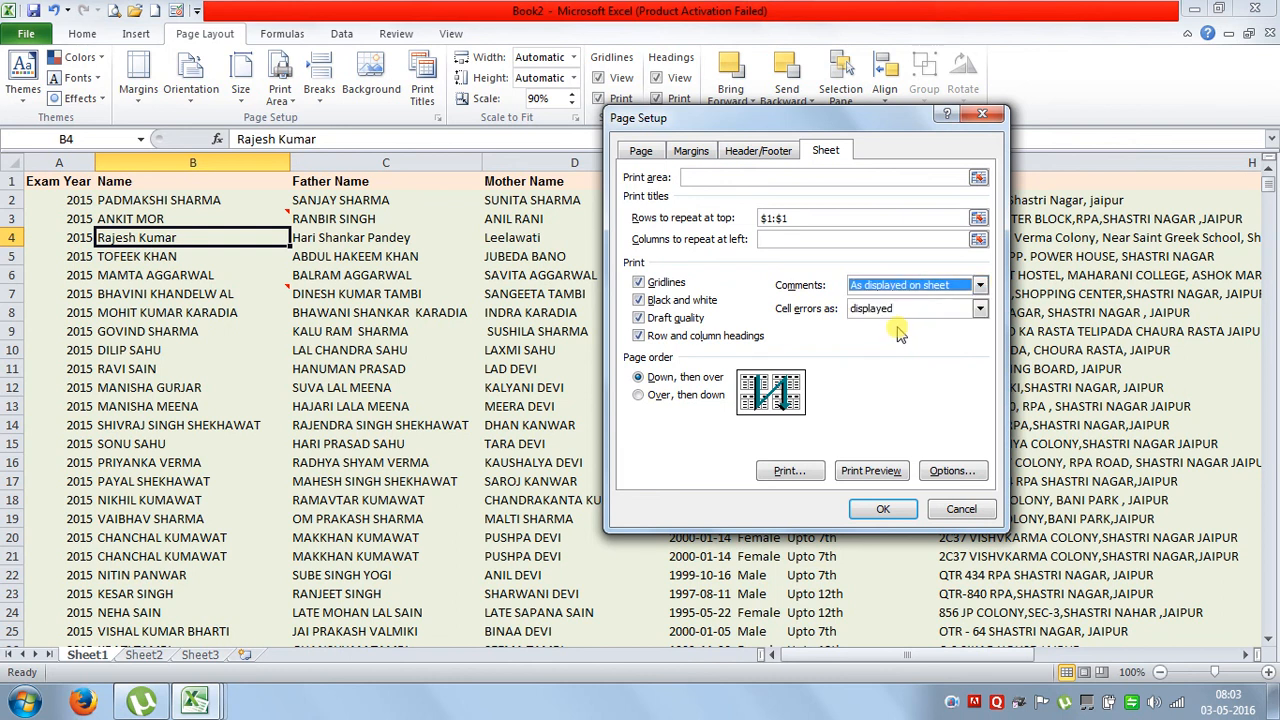
pyautogui.click(870, 471)
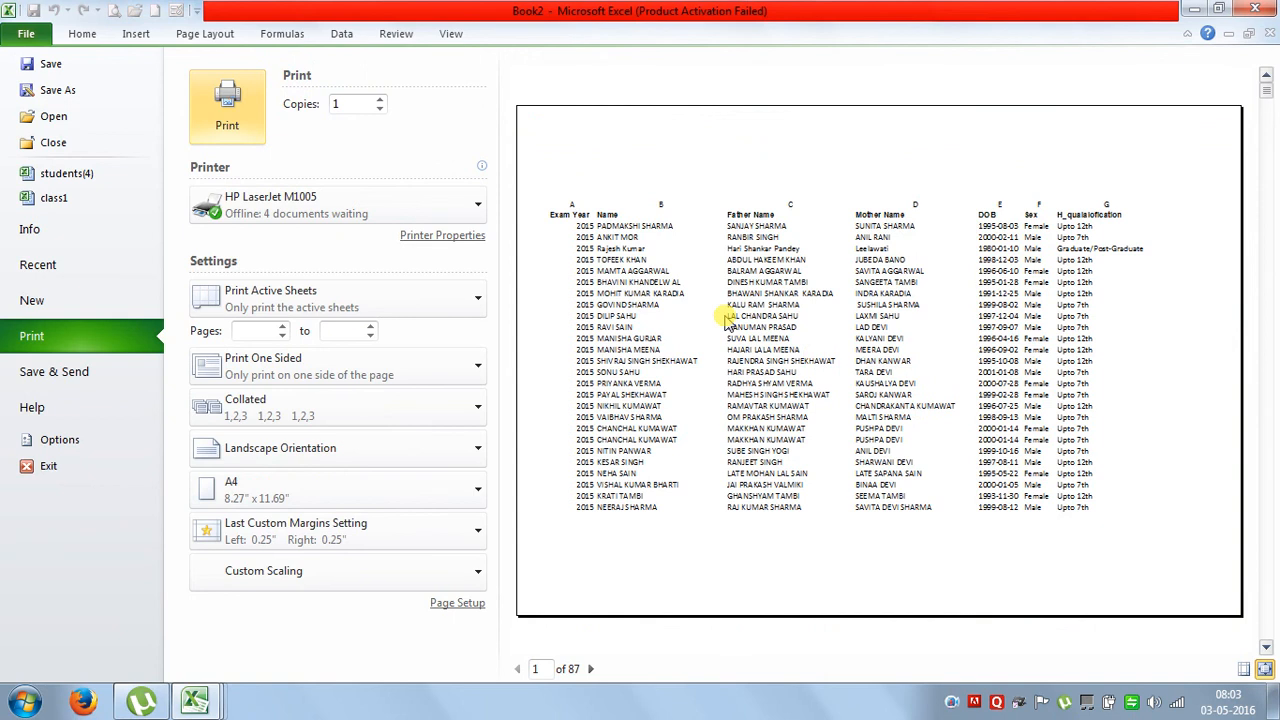
pyautogui.click(591, 669)
pyautogui.click(591, 669)
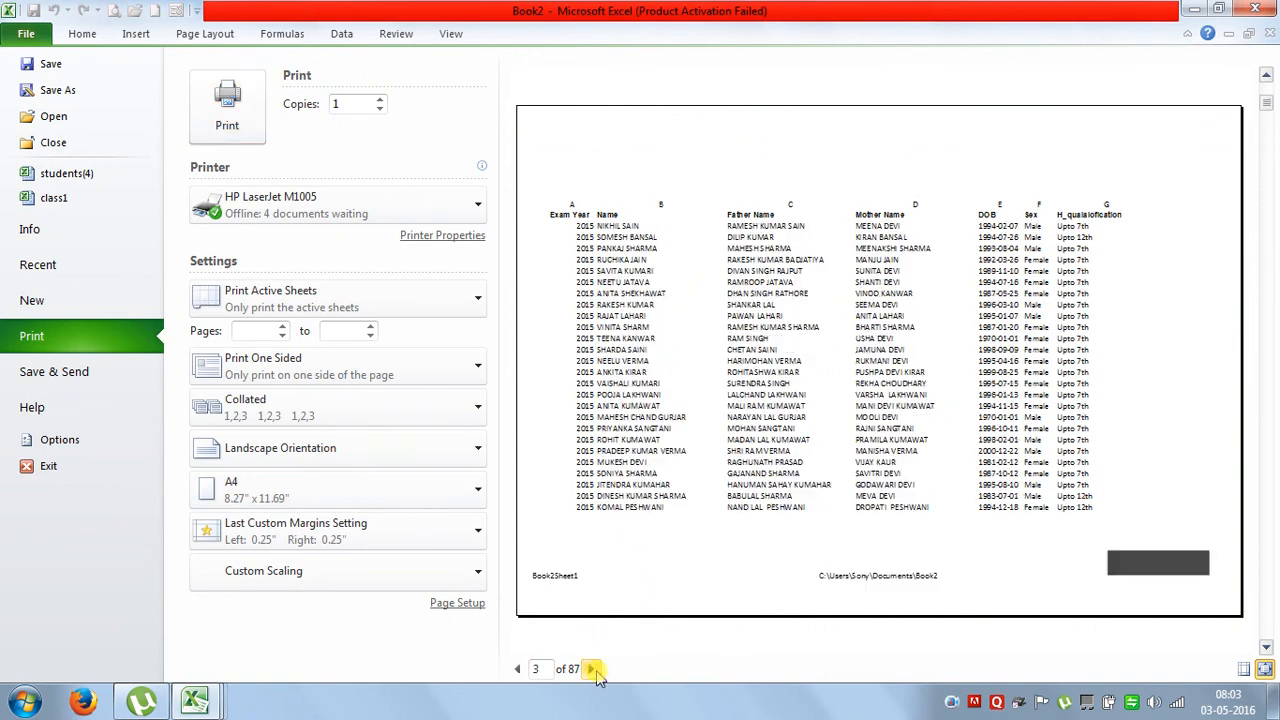
# Page back to page 1 of the print preview and return to the worksheet
pyautogui.click(520, 669)
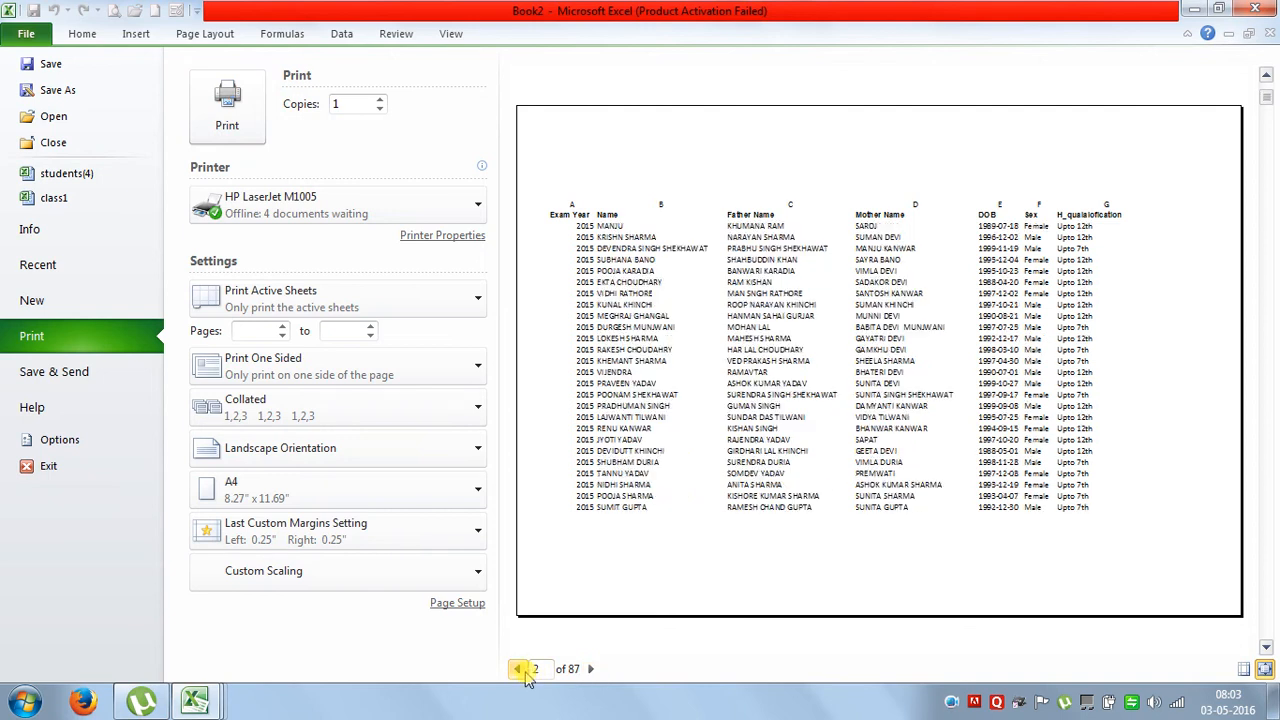
pyautogui.click(522, 670)
pyautogui.click(34, 40)
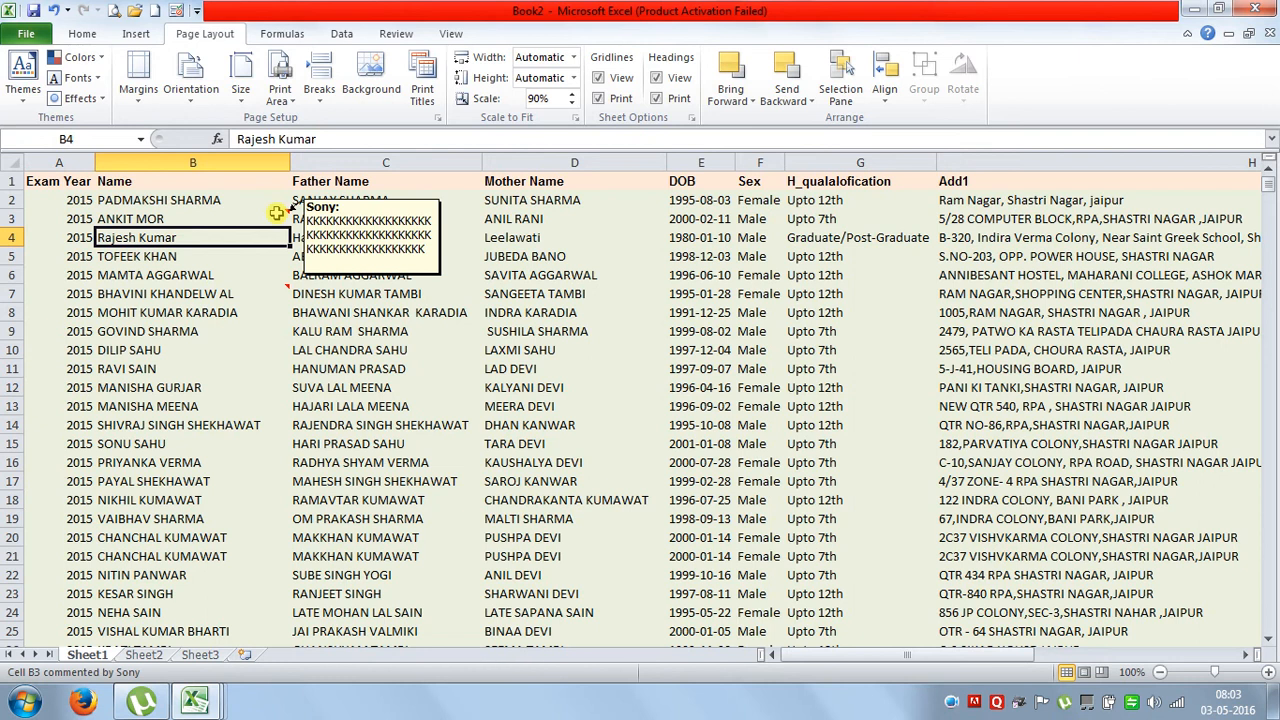
# Set Sheet1's comments to print At end of sheet, and check the last page of the print preview
pyautogui.click(426, 90)
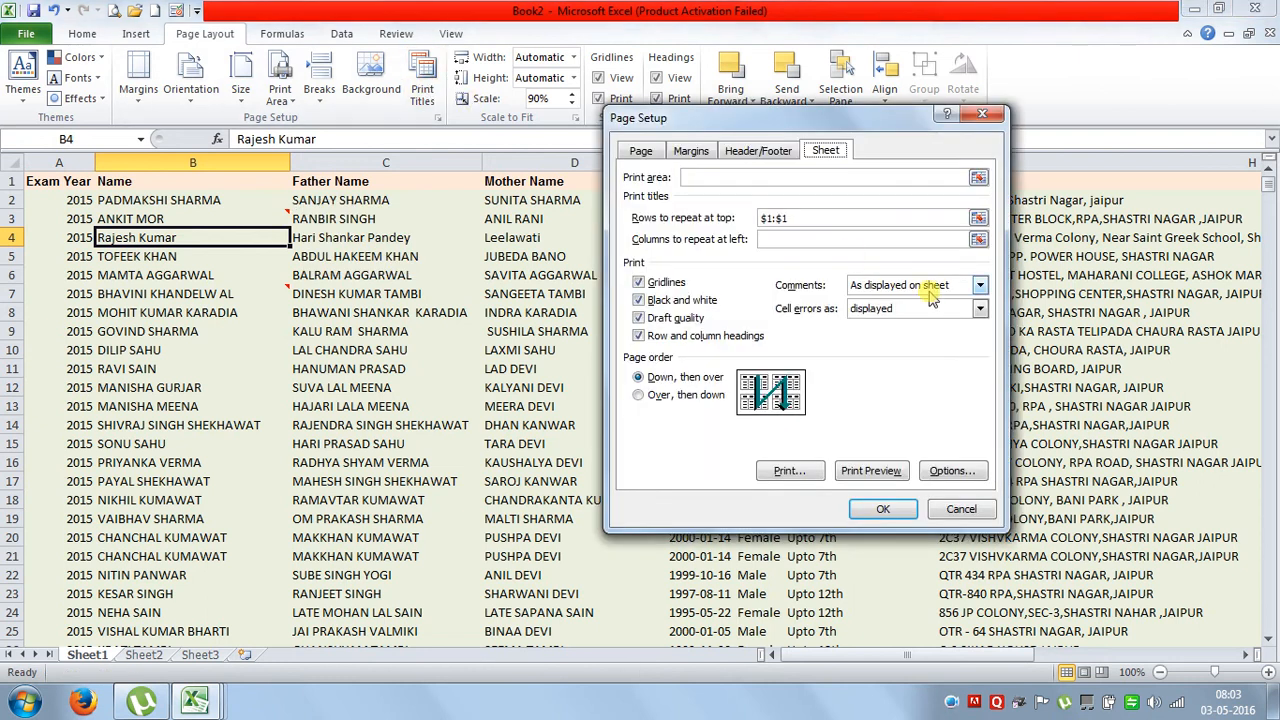
pyautogui.click(928, 287)
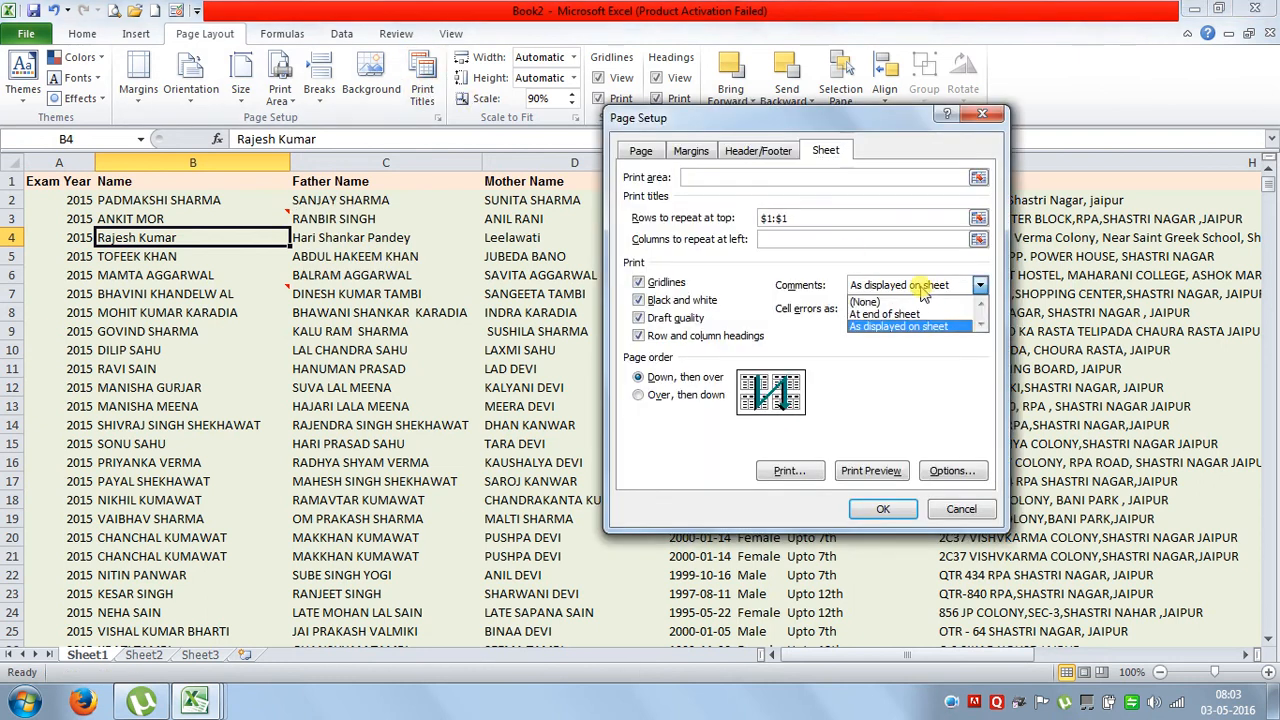
pyautogui.click(918, 315)
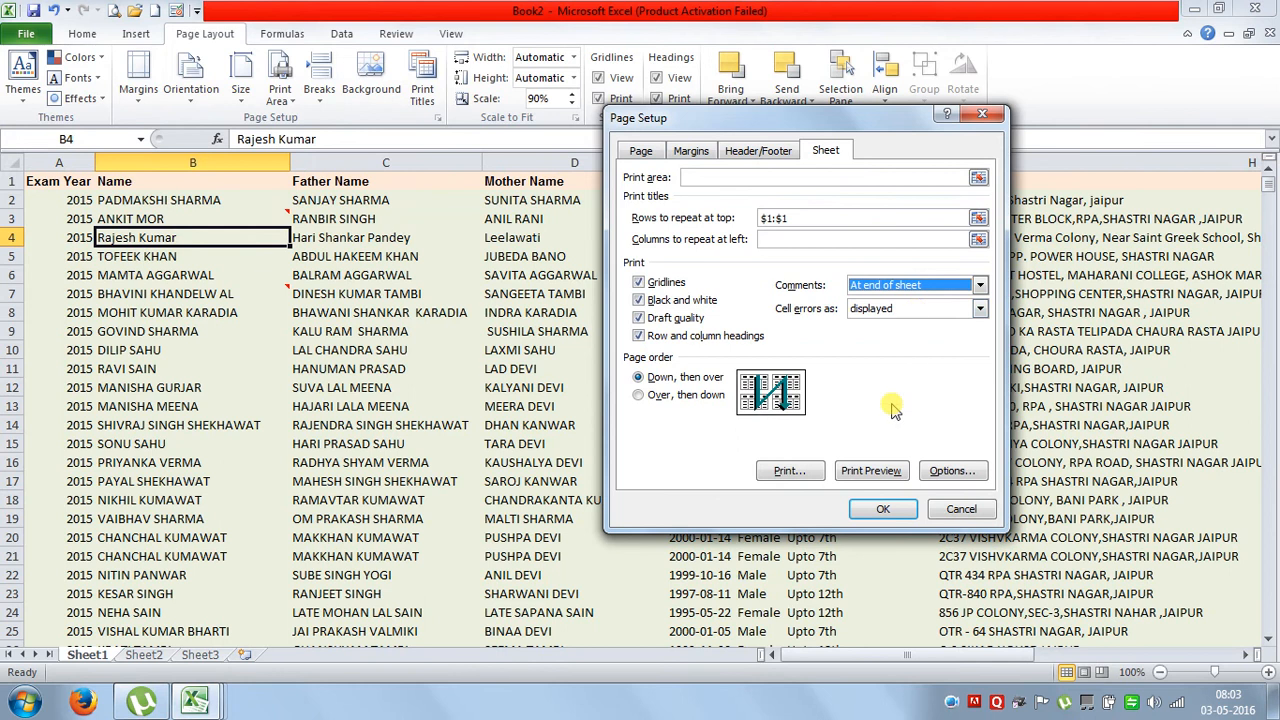
pyautogui.click(868, 472)
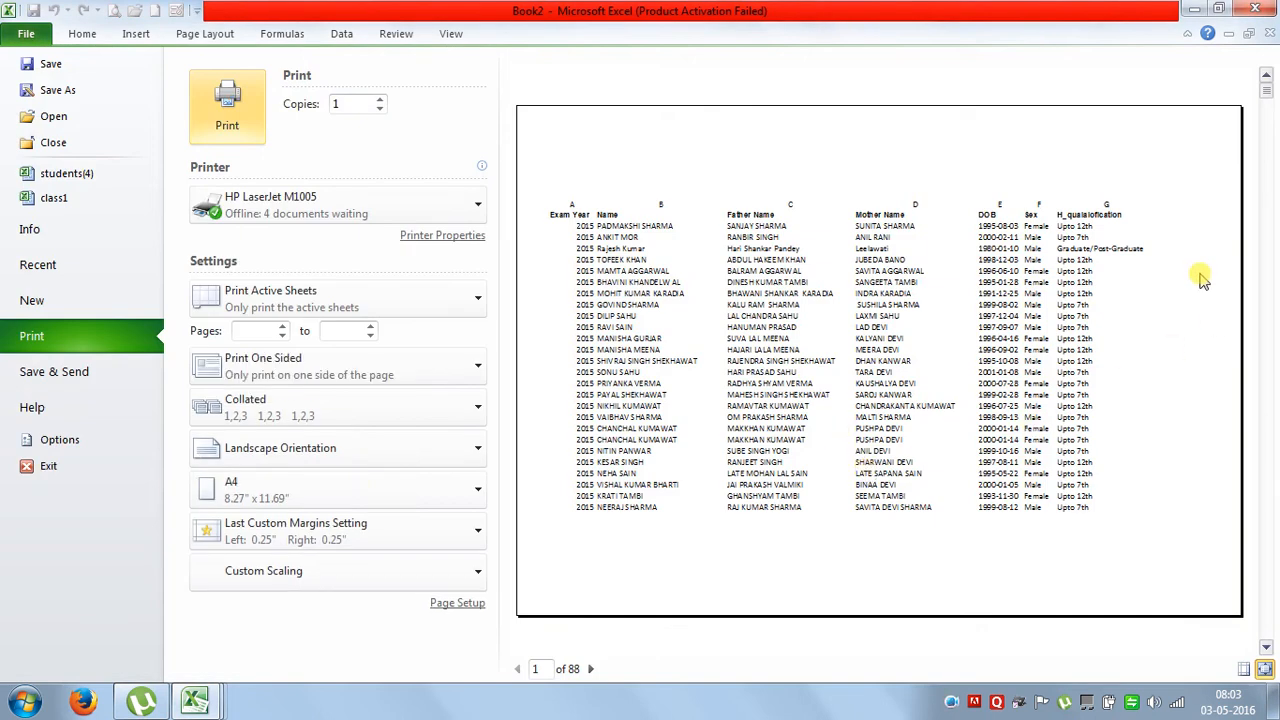
pyautogui.click(1268, 102)
pyautogui.moveTo(1268, 102); pyautogui.dragTo(1270, 650)
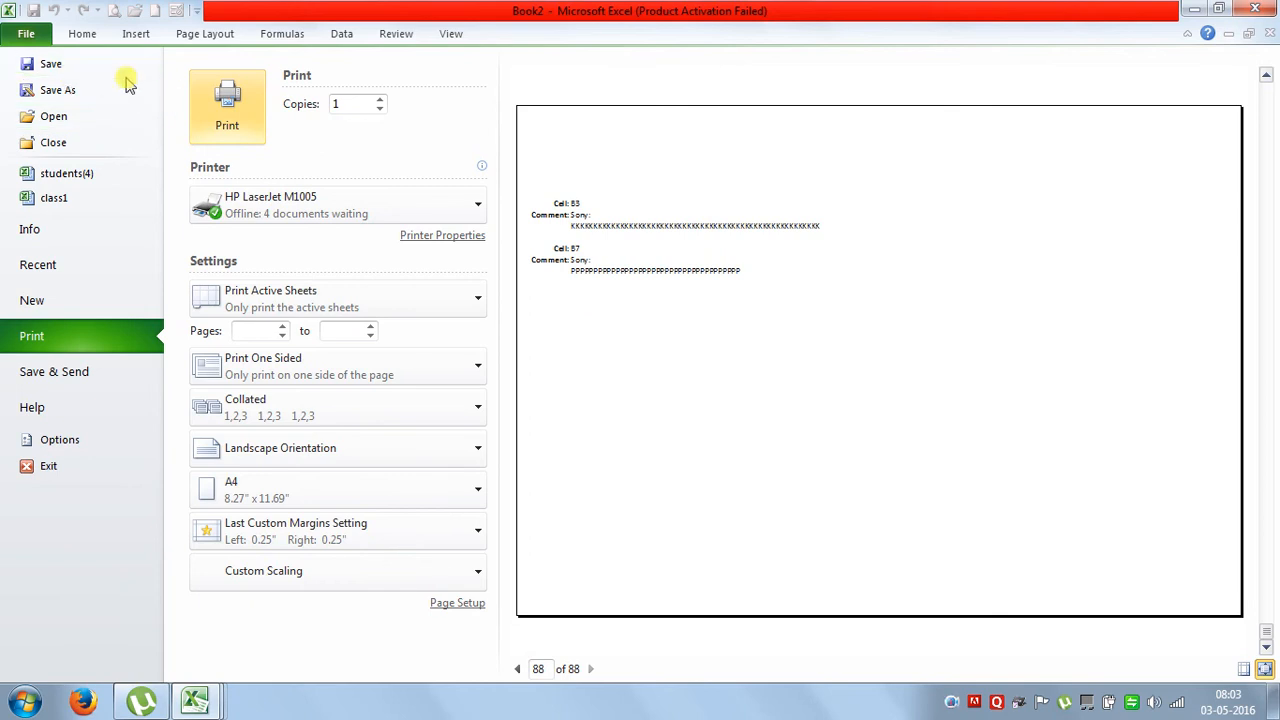
pyautogui.click(25, 36)
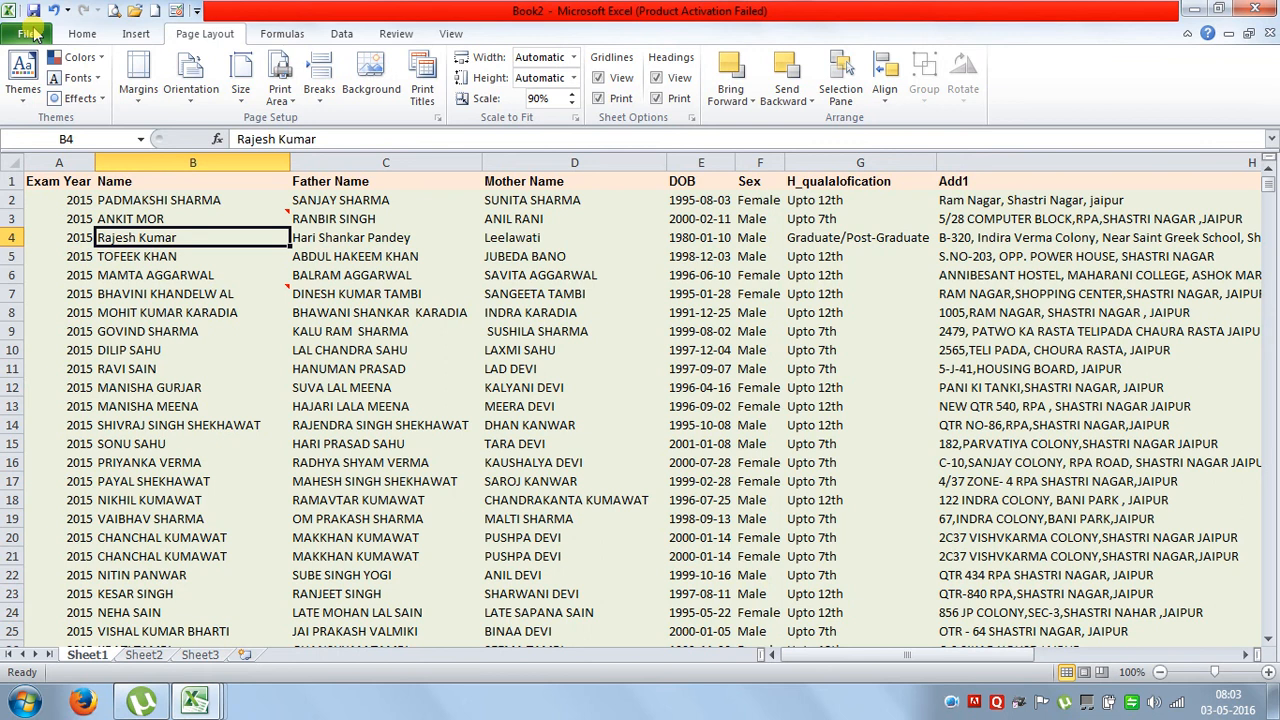
pyautogui.click(462, 310)
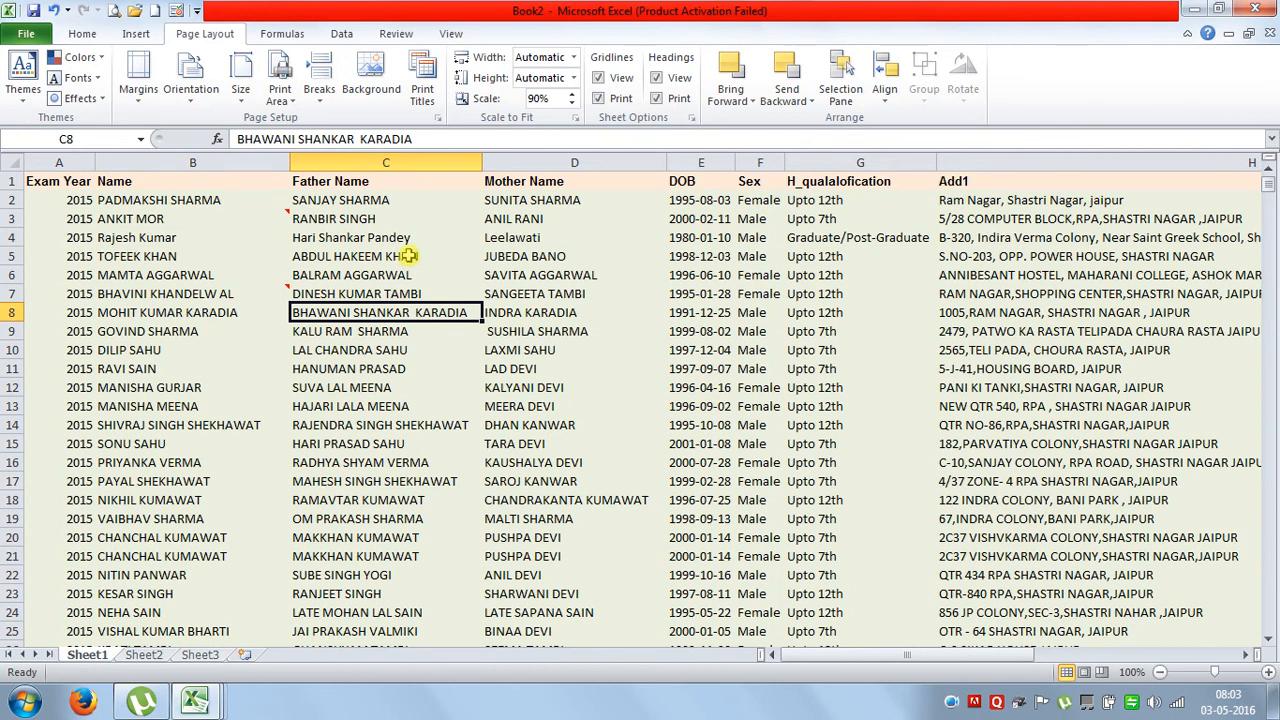
pyautogui.click(446, 288)
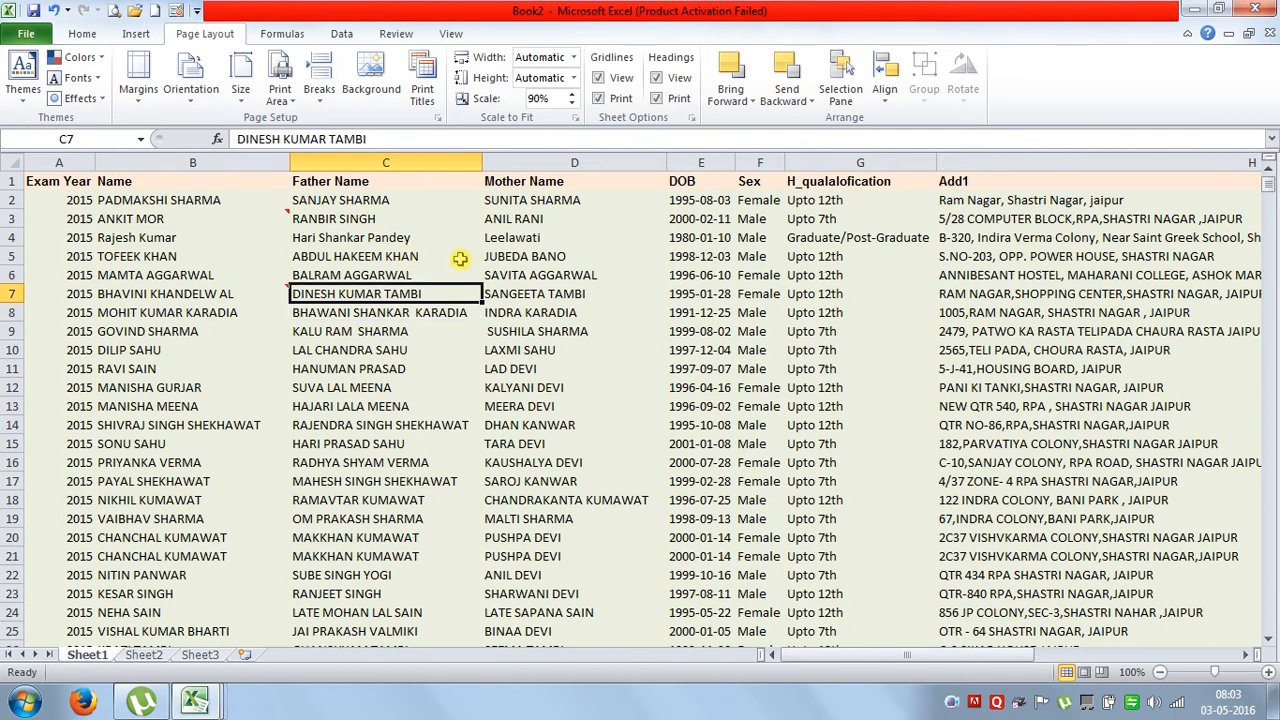
pyautogui.click(528, 305)
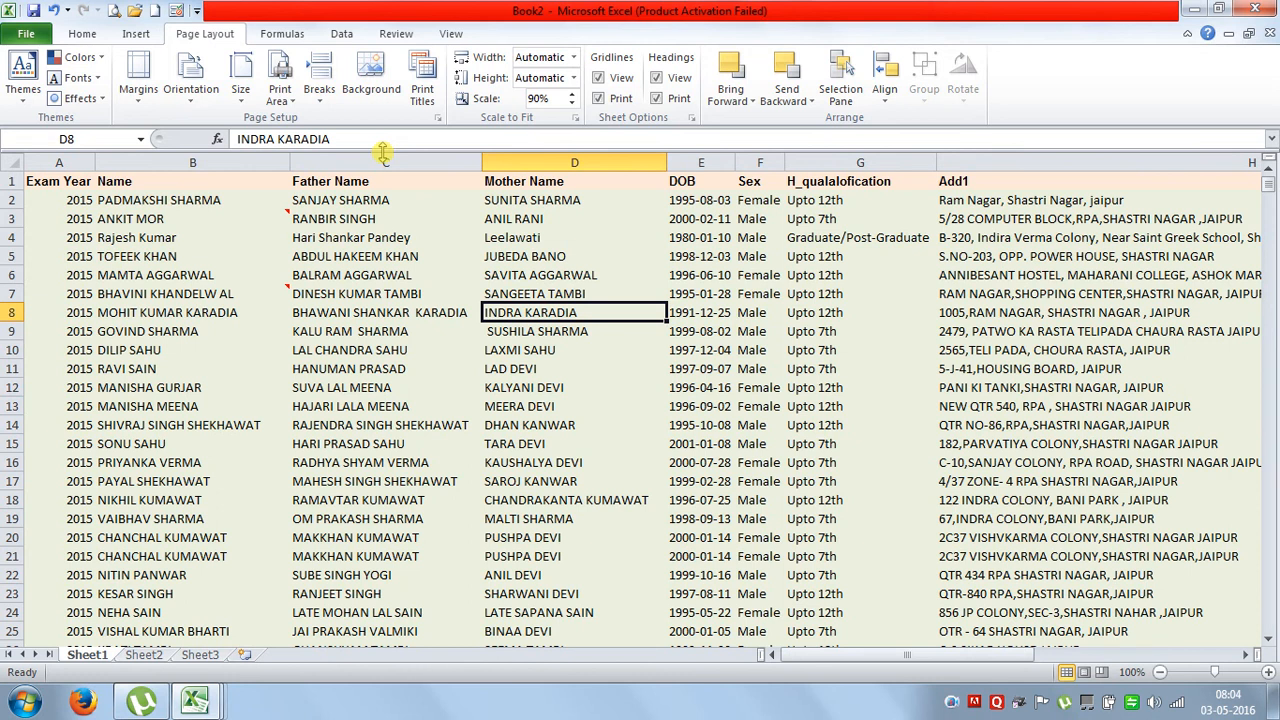
# Go down column D of Sheet1 past the last record of the student list to cell D750
pyautogui.press('Down')
pyautogui.press('Down')
pyautogui.press('Down')
pyautogui.press('Down')
pyautogui.press('Down')
pyautogui.press('Down')
pyautogui.press('Down')
pyautogui.press('Down')
pyautogui.press('Down')
pyautogui.press('Down')
pyautogui.press('Down')
pyautogui.press('Down')
pyautogui.press('Down')
pyautogui.press('Down')
pyautogui.press('Down')
pyautogui.press('Down')
pyautogui.press('Down')
pyautogui.press('Down')
pyautogui.press('Down')
pyautogui.press('Down')
pyautogui.press('Down')
pyautogui.press('Down')
pyautogui.press('Down')
pyautogui.press('Down')
pyautogui.press('Down')
pyautogui.press('Down')
pyautogui.press('Down')
pyautogui.press('Down')
pyautogui.press('Down')
pyautogui.press('Down')
pyautogui.press('Down')
pyautogui.press('Down')
pyautogui.press('Down')
pyautogui.press('Down')
pyautogui.press('Down')
pyautogui.press('Down')
pyautogui.press('Down')
pyautogui.press('Down')
pyautogui.press('Down')
pyautogui.press('Down')
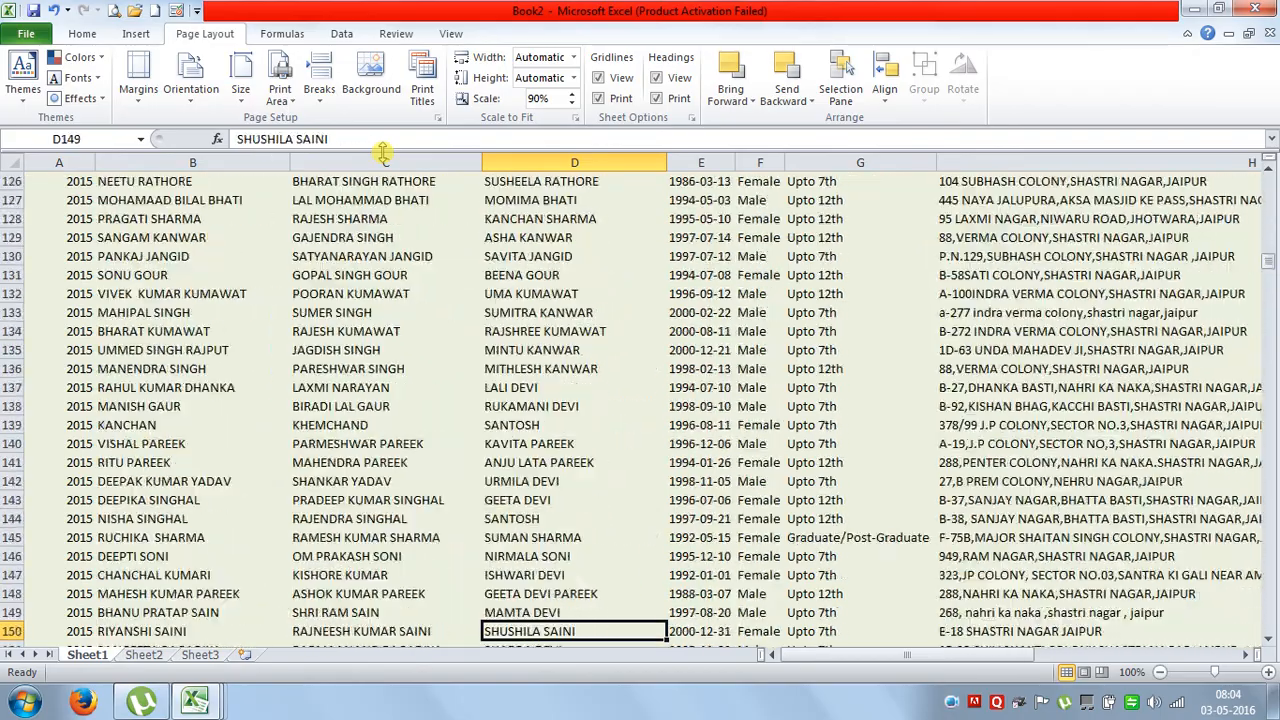
pyautogui.press('Down')
pyautogui.press('Down')
pyautogui.press('Down')
pyautogui.press('Down')
pyautogui.press('Down')
pyautogui.press('Down')
pyautogui.press('Down')
pyautogui.press('Down')
pyautogui.press('Down')
pyautogui.press('Down')
pyautogui.press('Down')
pyautogui.press('Down')
pyautogui.press('Down')
pyautogui.press('Down')
pyautogui.press('Down')
pyautogui.press('Down')
pyautogui.press('Down')
pyautogui.press('Down')
pyautogui.press('Down')
pyautogui.press('Down')
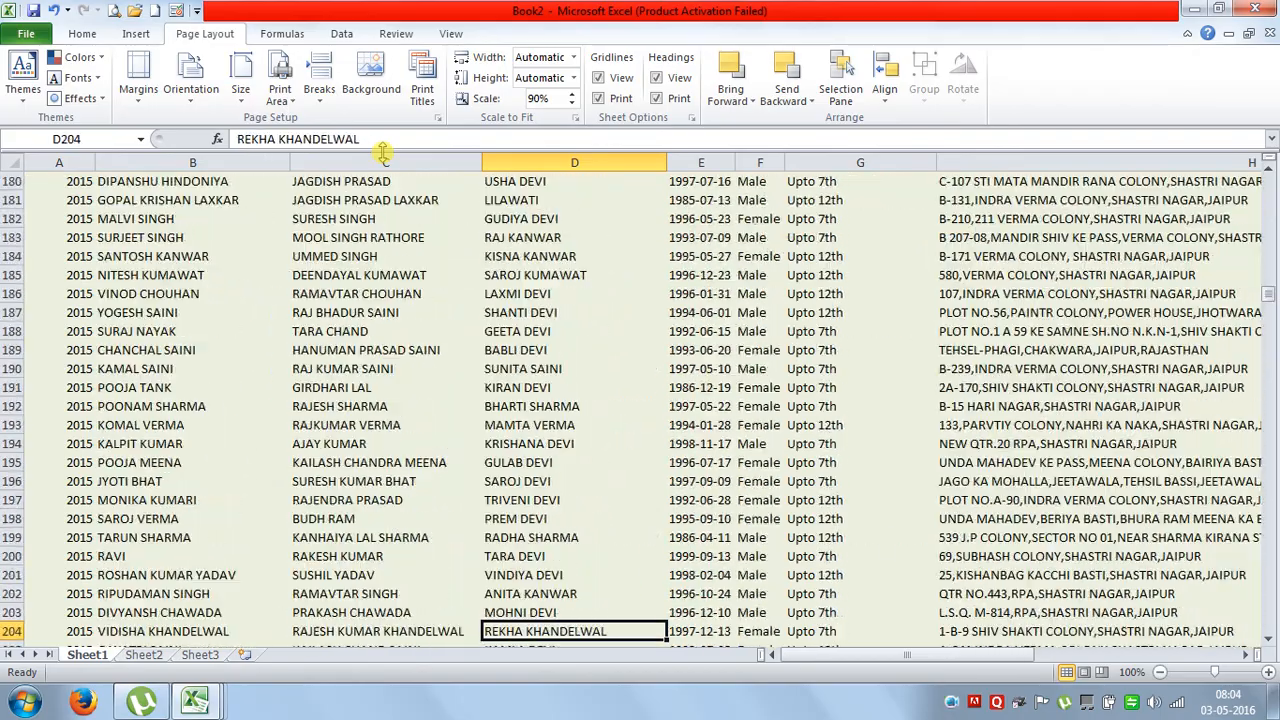
pyautogui.hotkey('ctrl', 'Down')
pyautogui.press('Down')
pyautogui.press('Down')
pyautogui.press('Down')
pyautogui.press('Down')
pyautogui.press('Down')
pyautogui.press('Down')
pyautogui.press('Down')
pyautogui.press('Down')
pyautogui.press('Down')
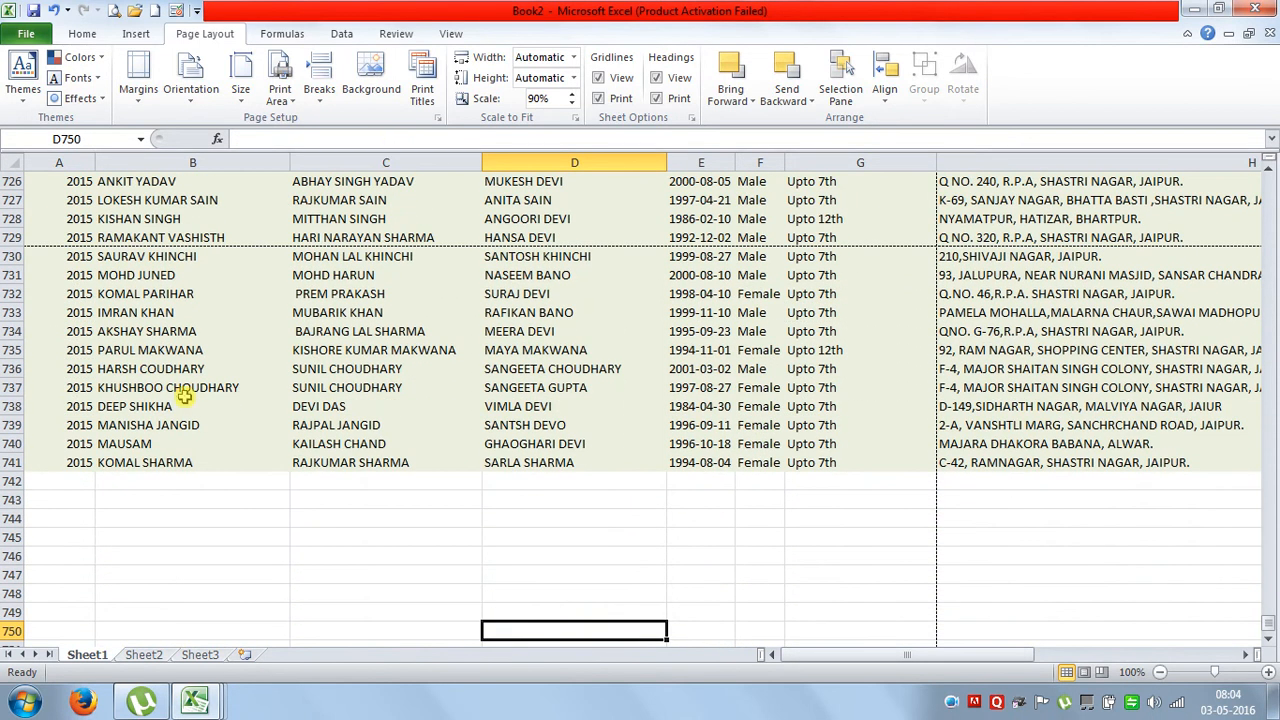
# Switch Sheet1 to Page Layout view and examine the end of the last page holding columns N to R
pyautogui.click(1084, 672)
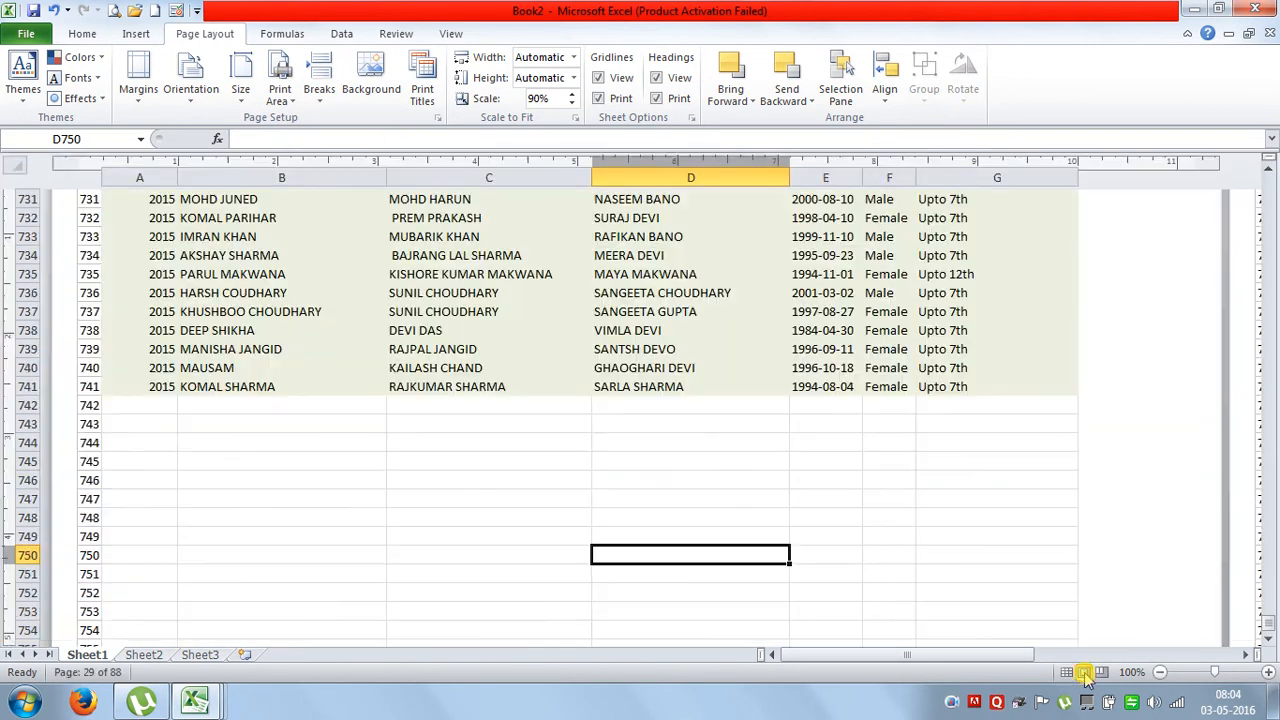
pyautogui.click(318, 479)
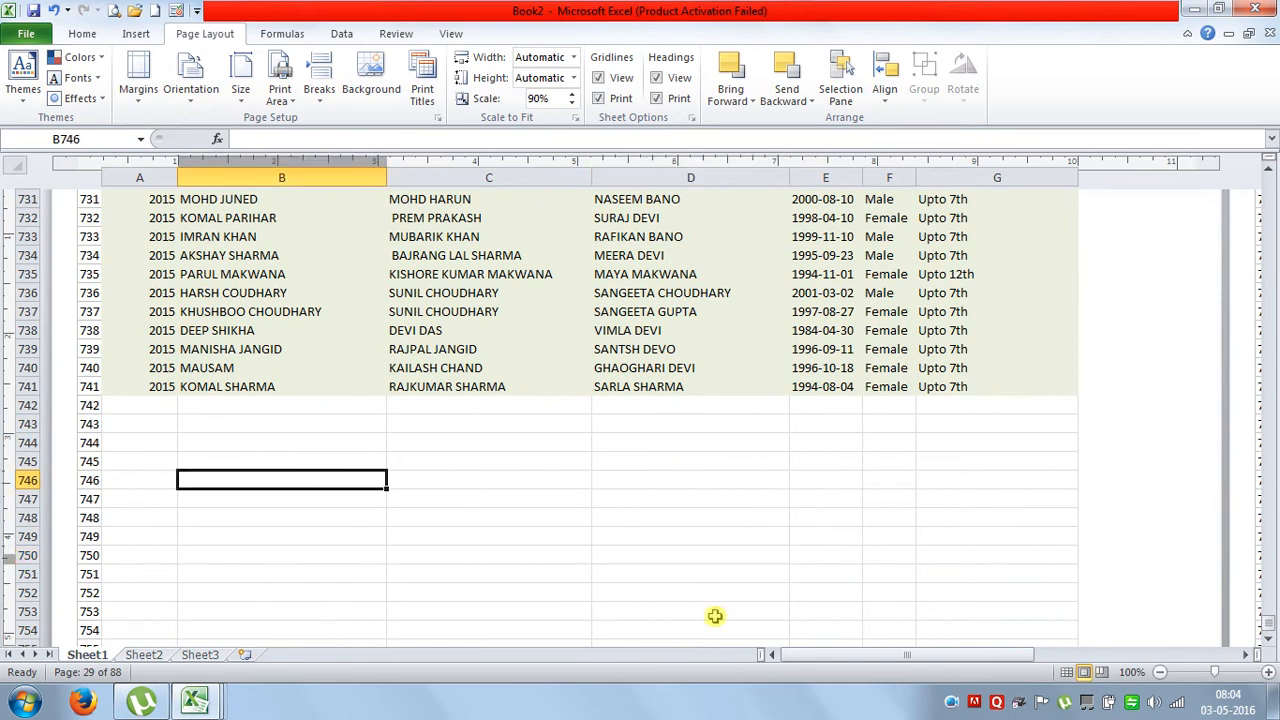
pyautogui.moveTo(1000, 654); pyautogui.dragTo(1190, 672)
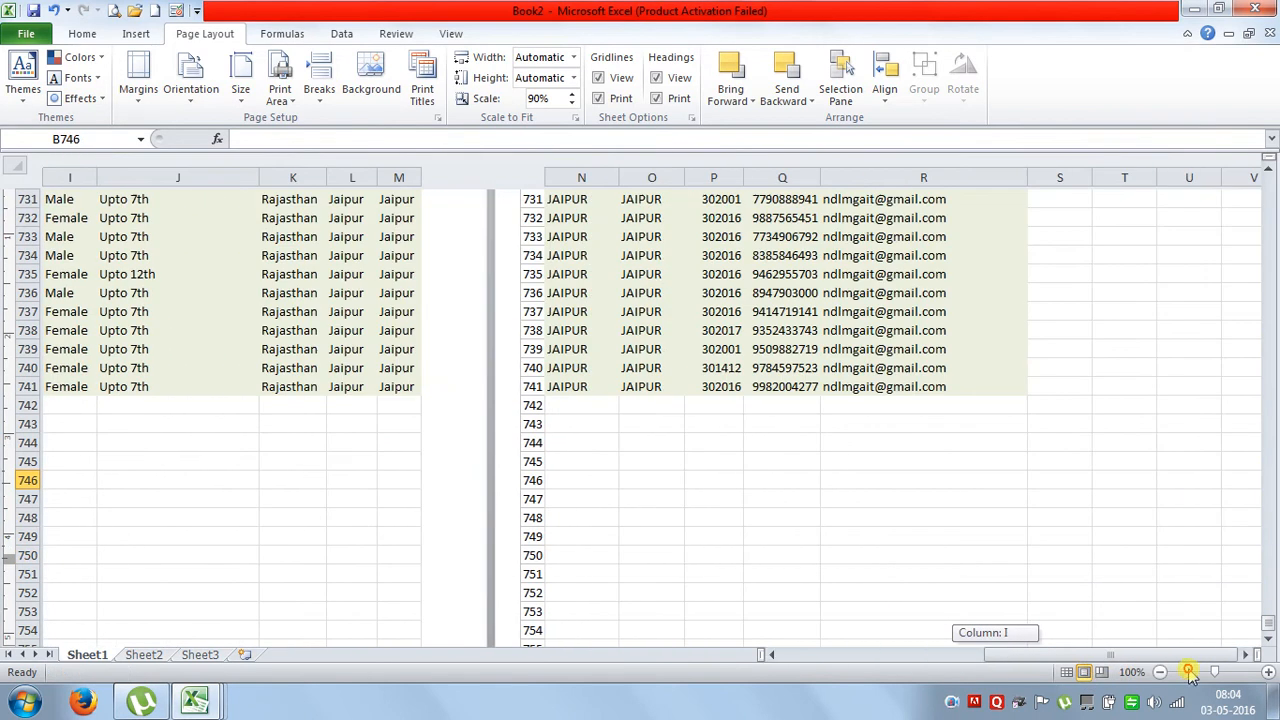
pyautogui.click(880, 540)
pyautogui.scroll(-7, 855, 597)
pyautogui.scroll(2, 855, 597)
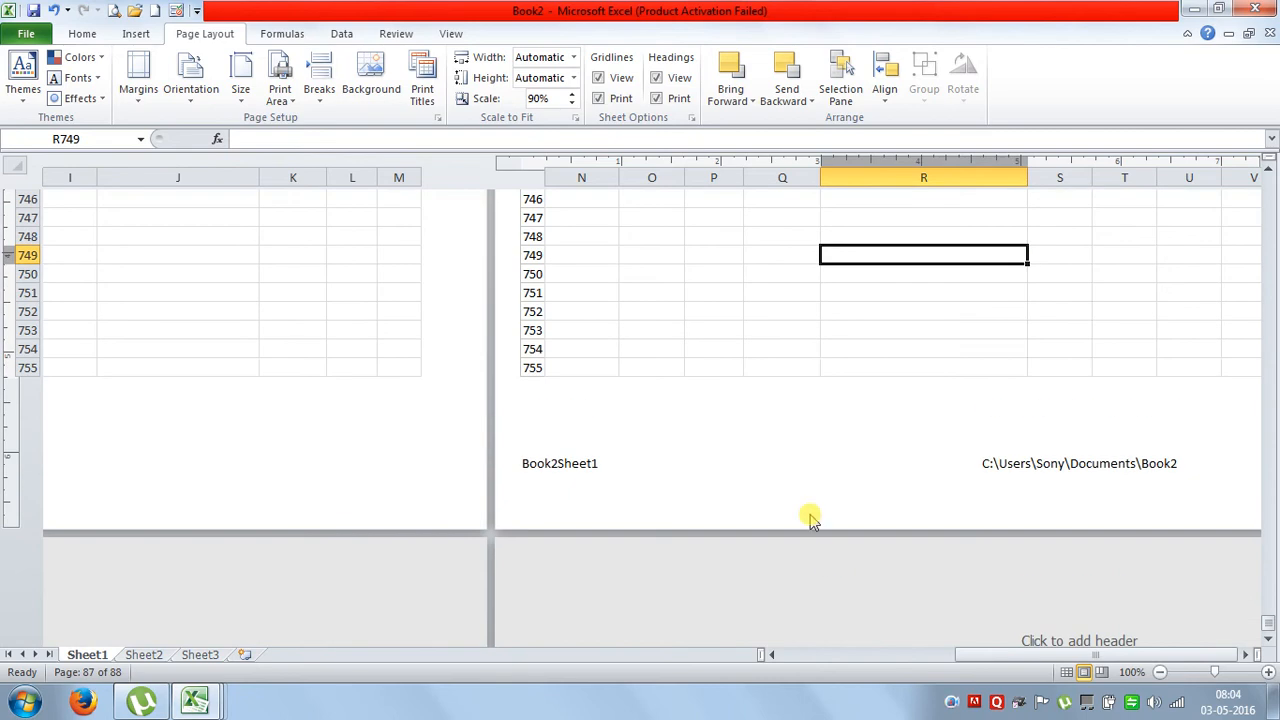
# Examine the end of the worksheet and its last used cell in Page Layout view, including the footers of the final pages
pyautogui.hotkey('ctrl', 'Down')
pyautogui.hotkey('ctrl', 'Left')
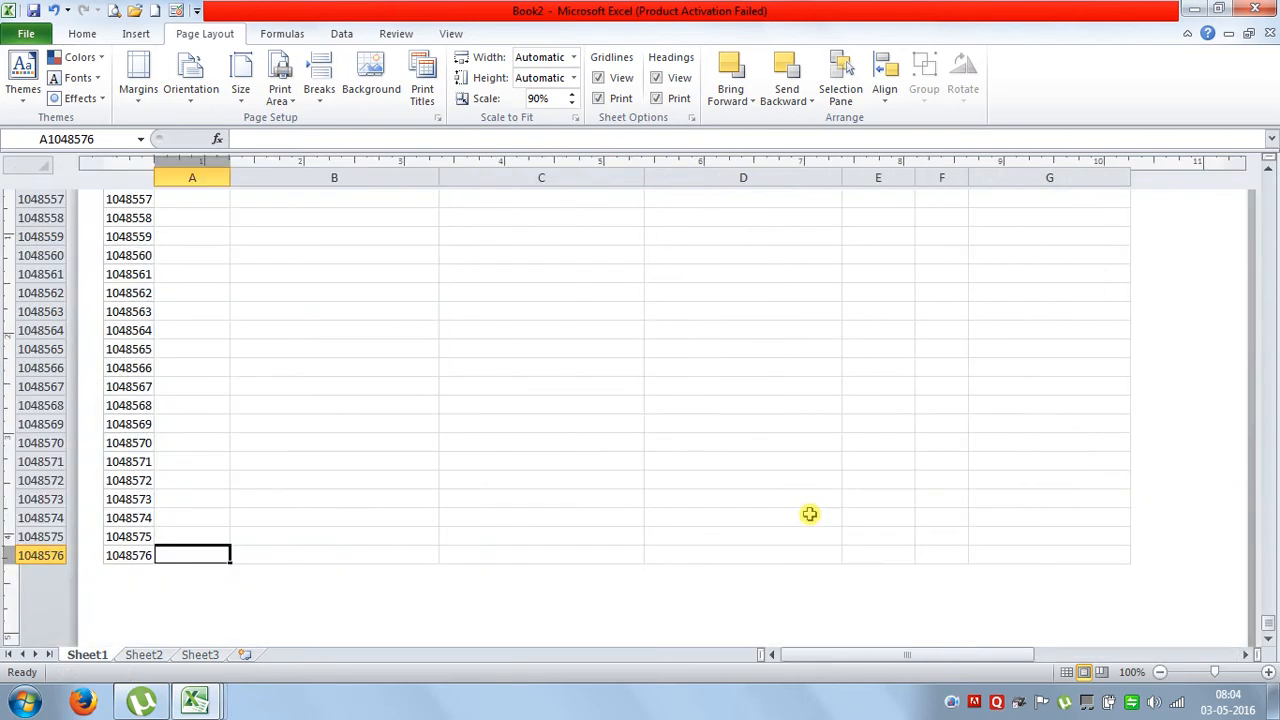
pyautogui.hotkey('ctrl', 'Up')
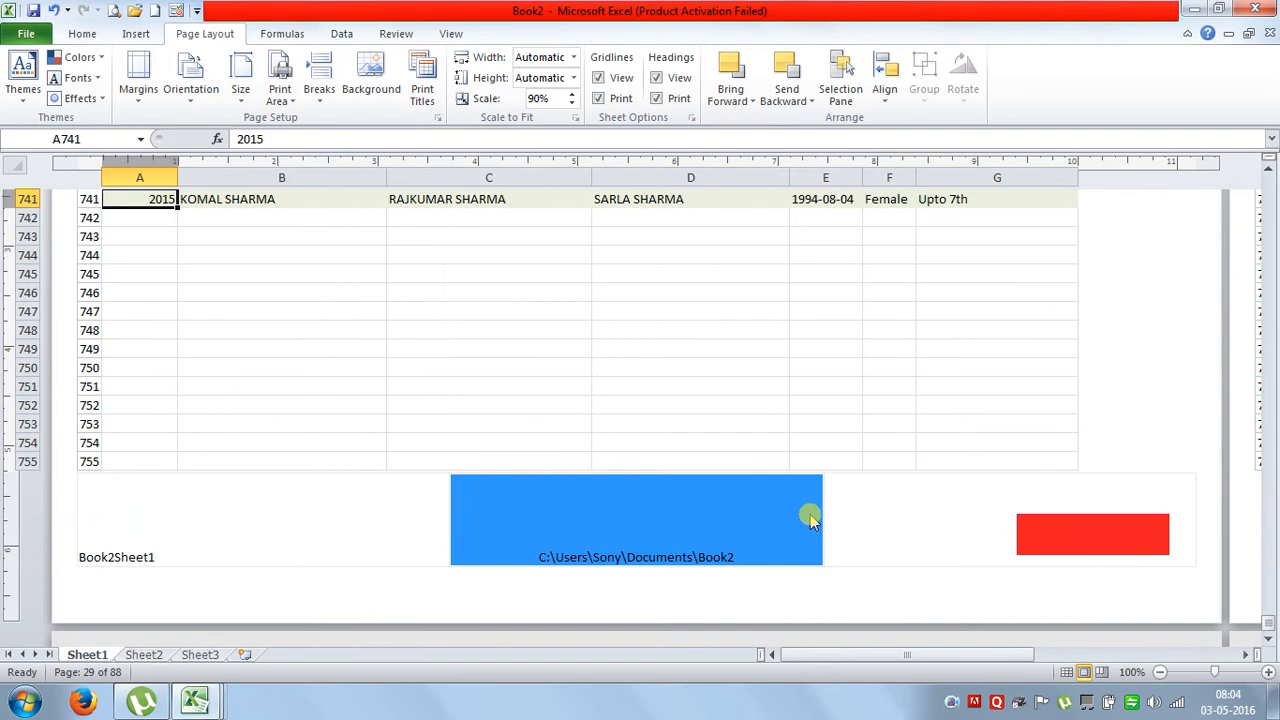
pyautogui.hotkey('ctrl', 'End')
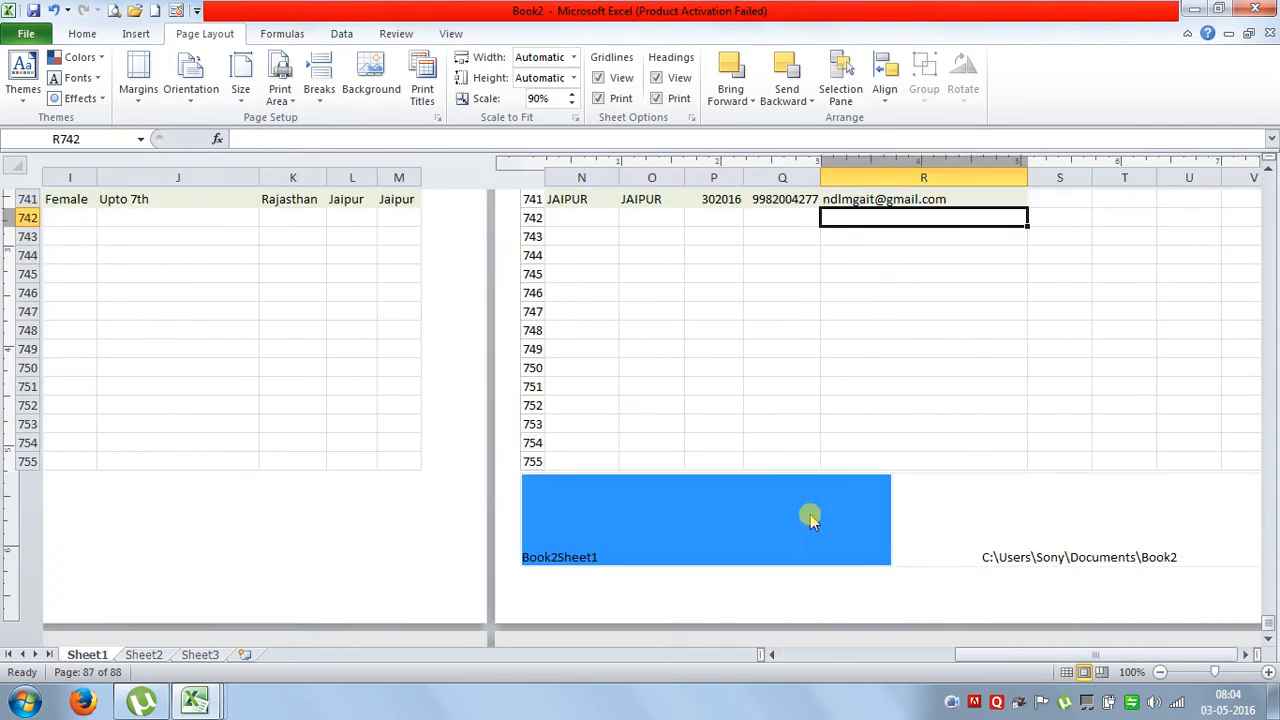
pyautogui.hotkey('ctrl', 'Home')
pyautogui.hotkey('ctrl', 'End')
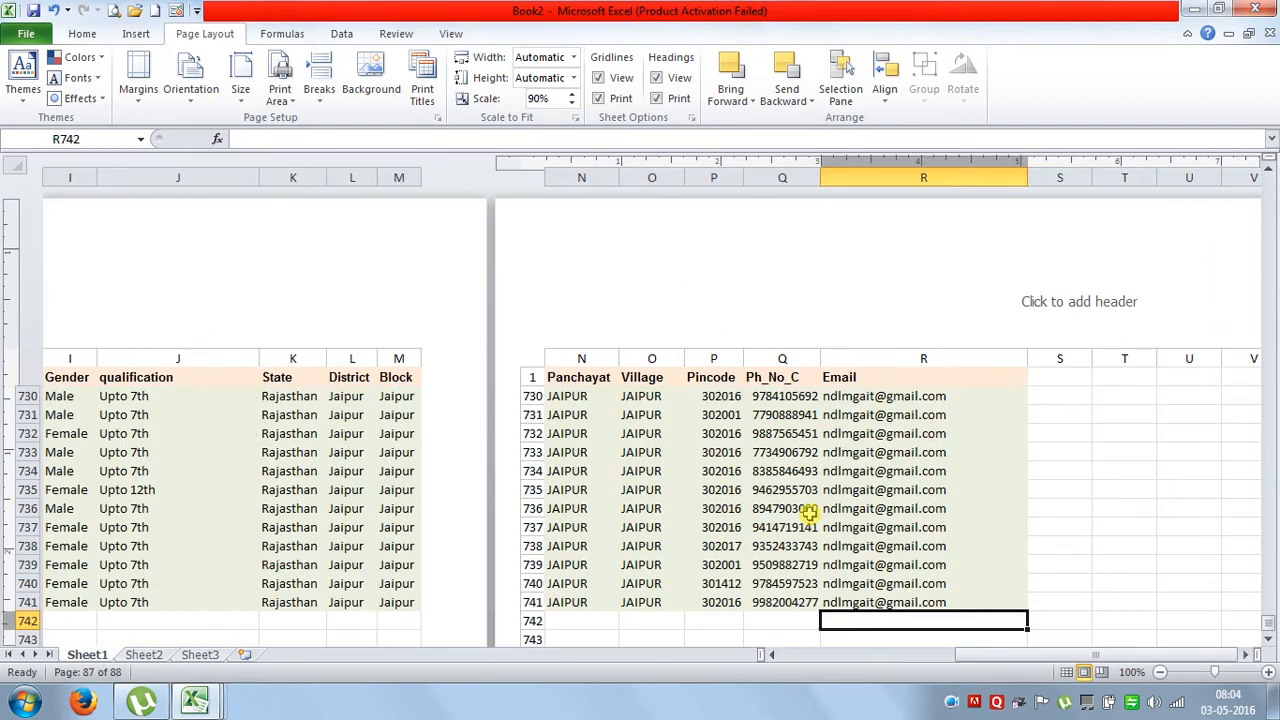
pyautogui.scroll(-8, 765, 537)
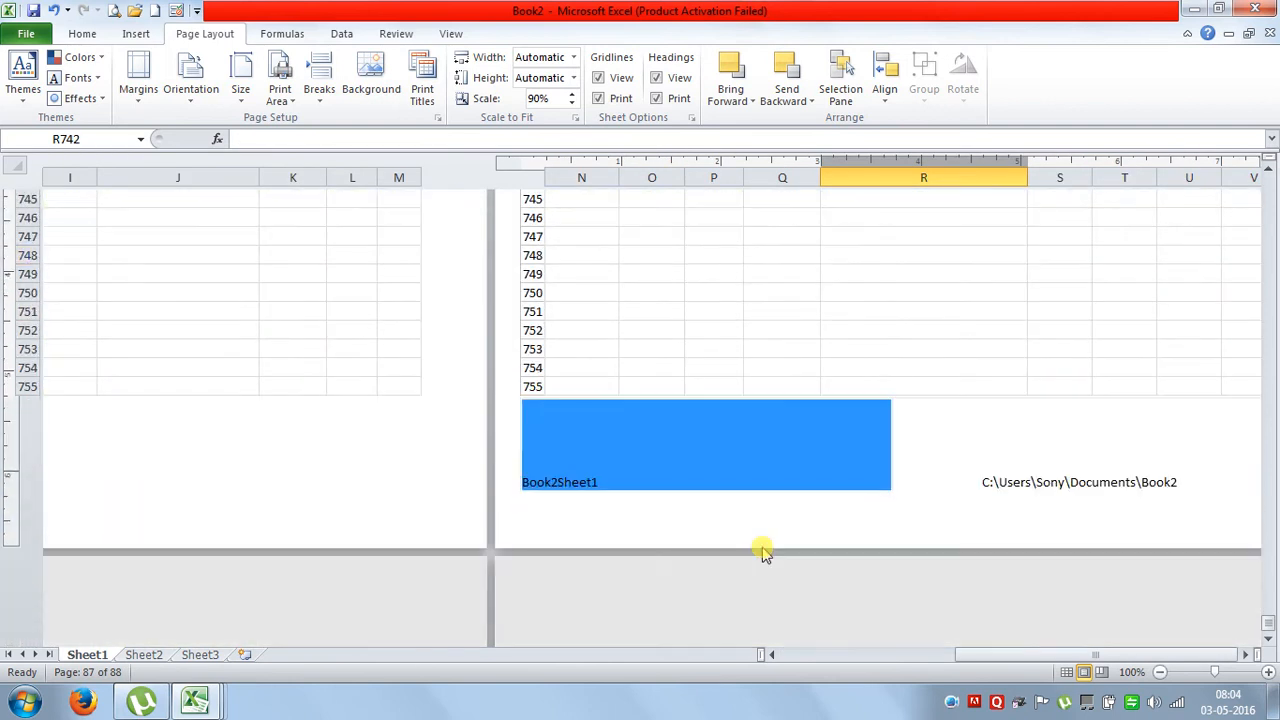
pyautogui.scroll(3, 640, 480)
pyautogui.scroll(3, 650, 515)
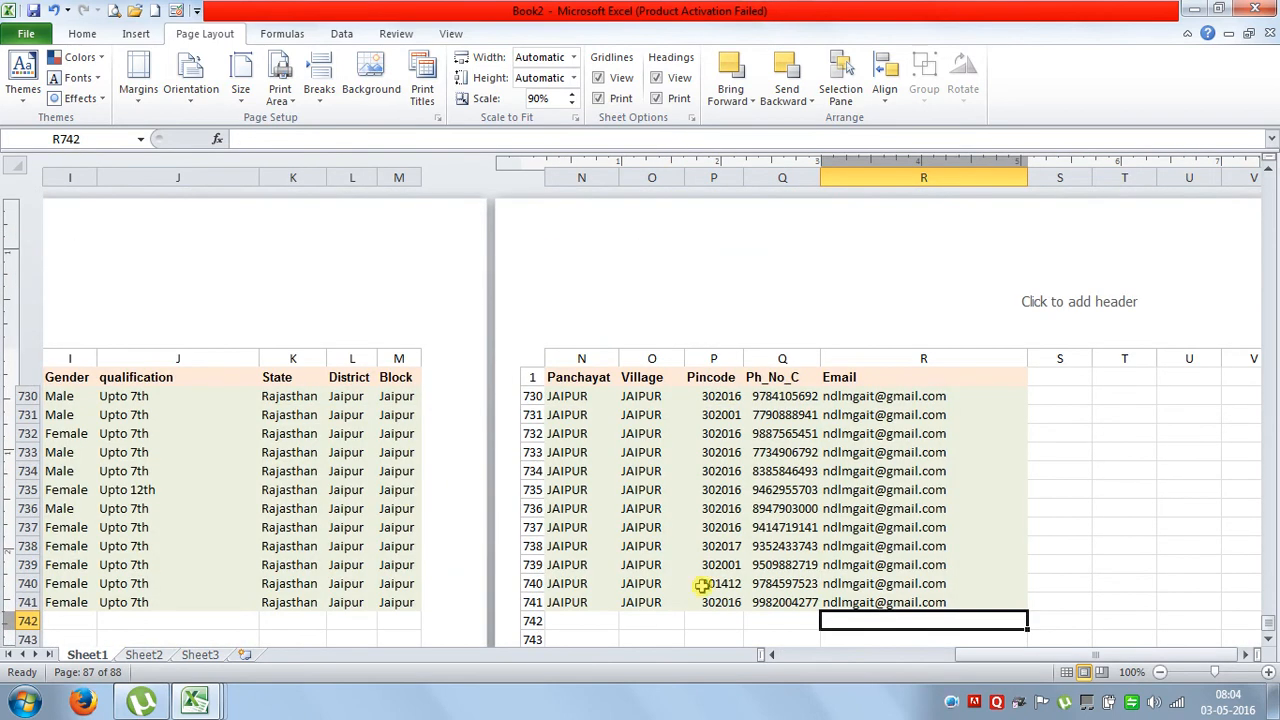
pyautogui.moveTo(963, 660); pyautogui.dragTo(779, 668)
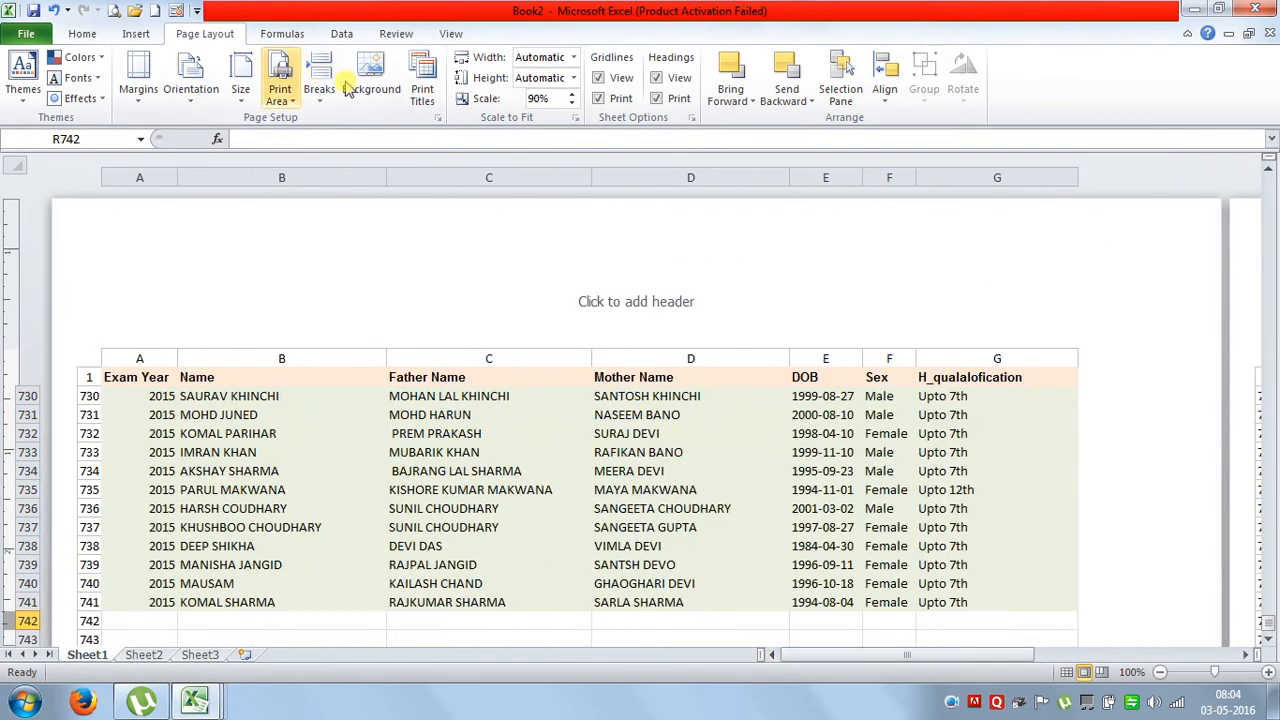
# Set Sheet1's comments to print As displayed on sheet in the page setup
pyautogui.click(422, 93)
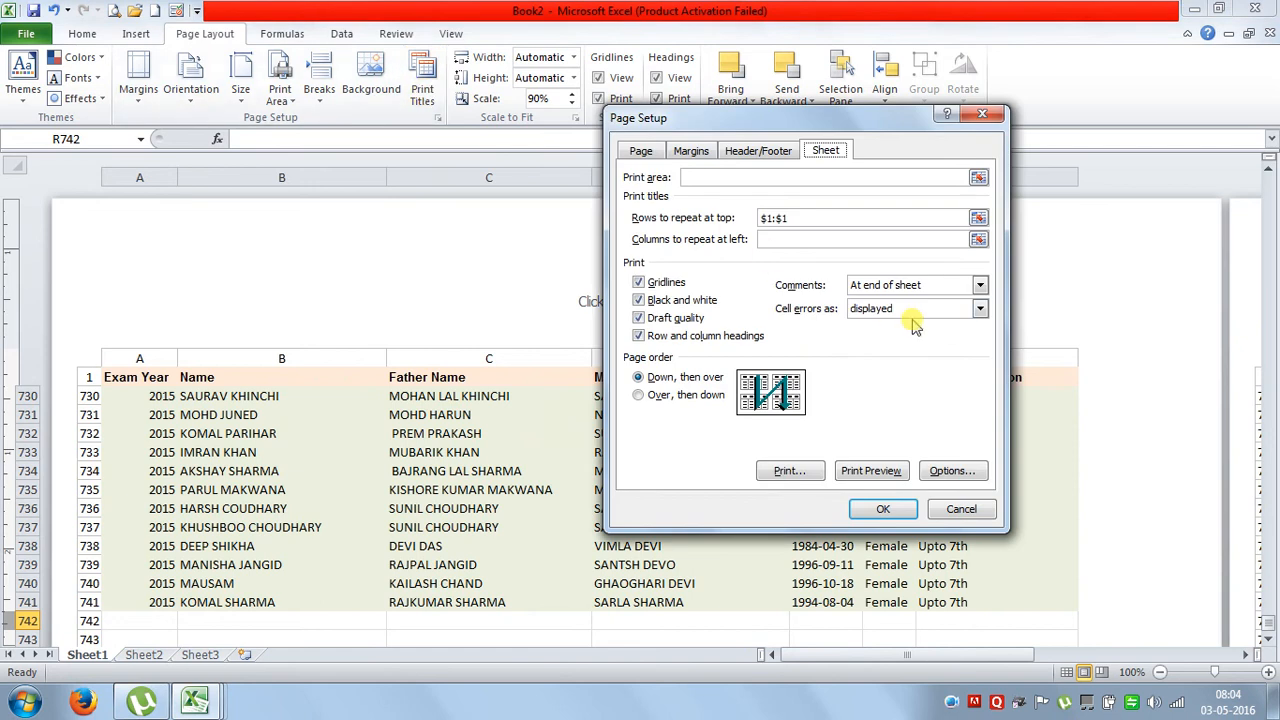
pyautogui.click(888, 285)
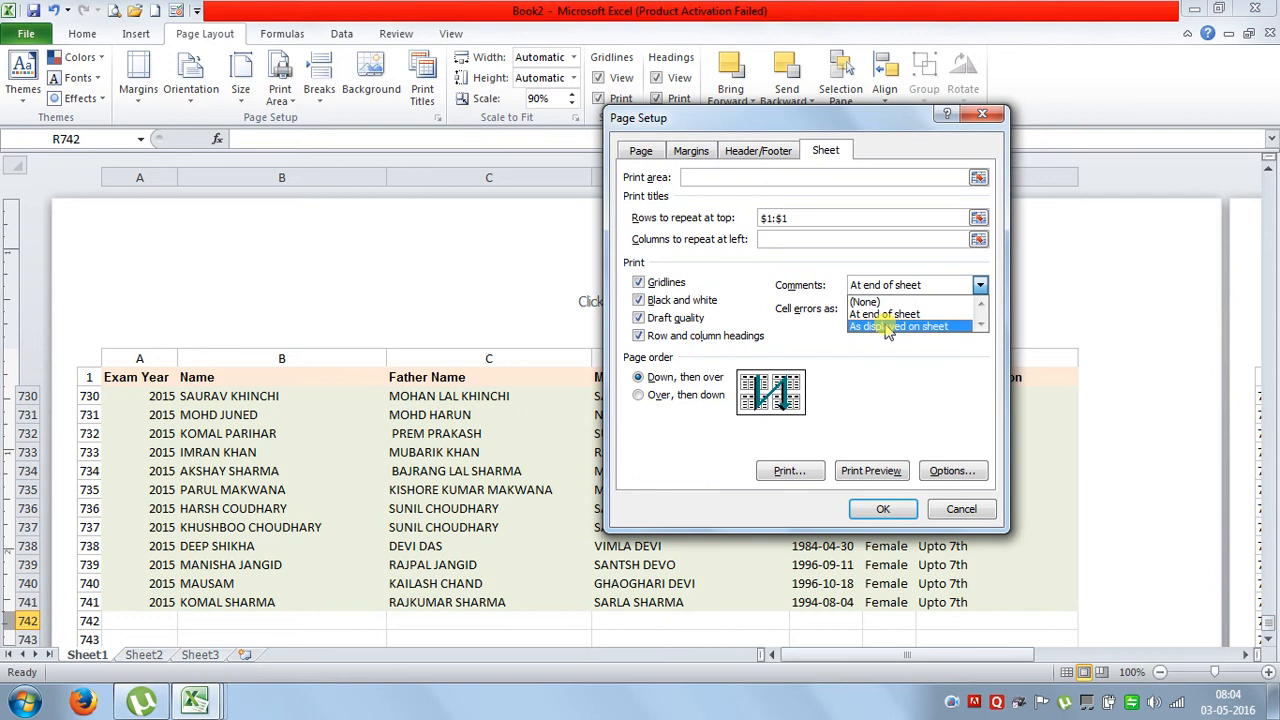
pyautogui.click(888, 327)
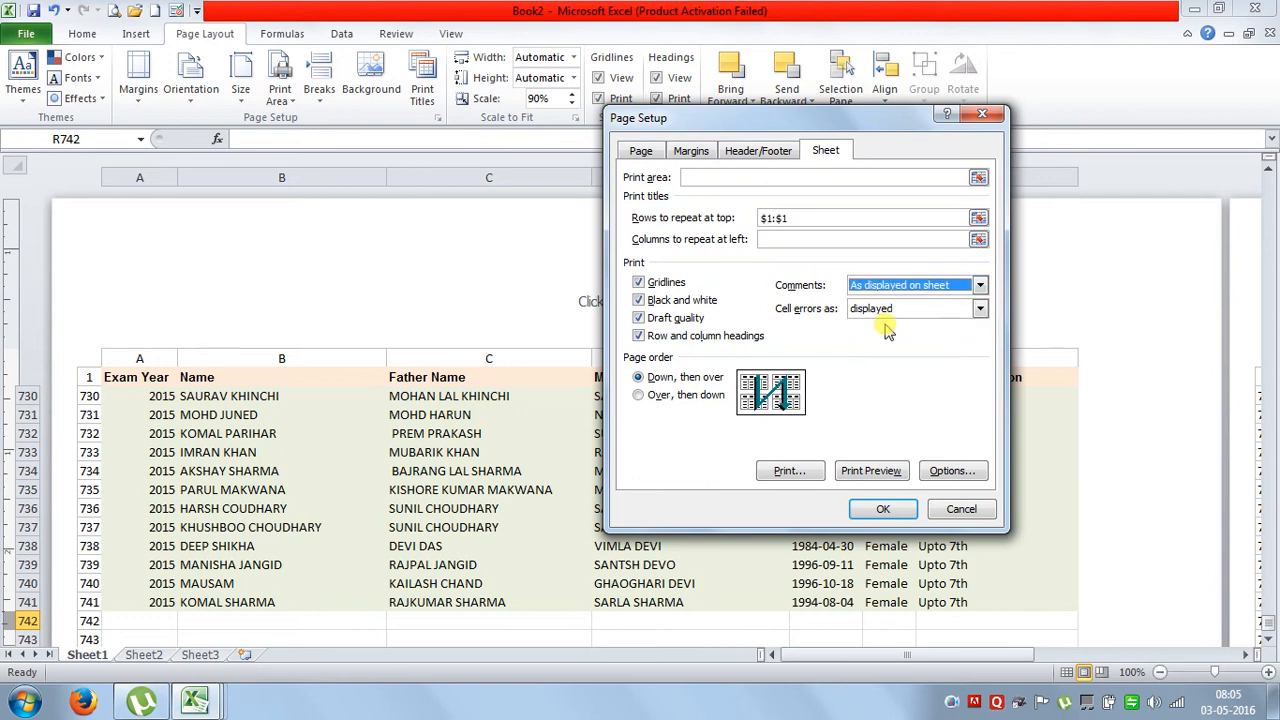
pyautogui.click(884, 510)
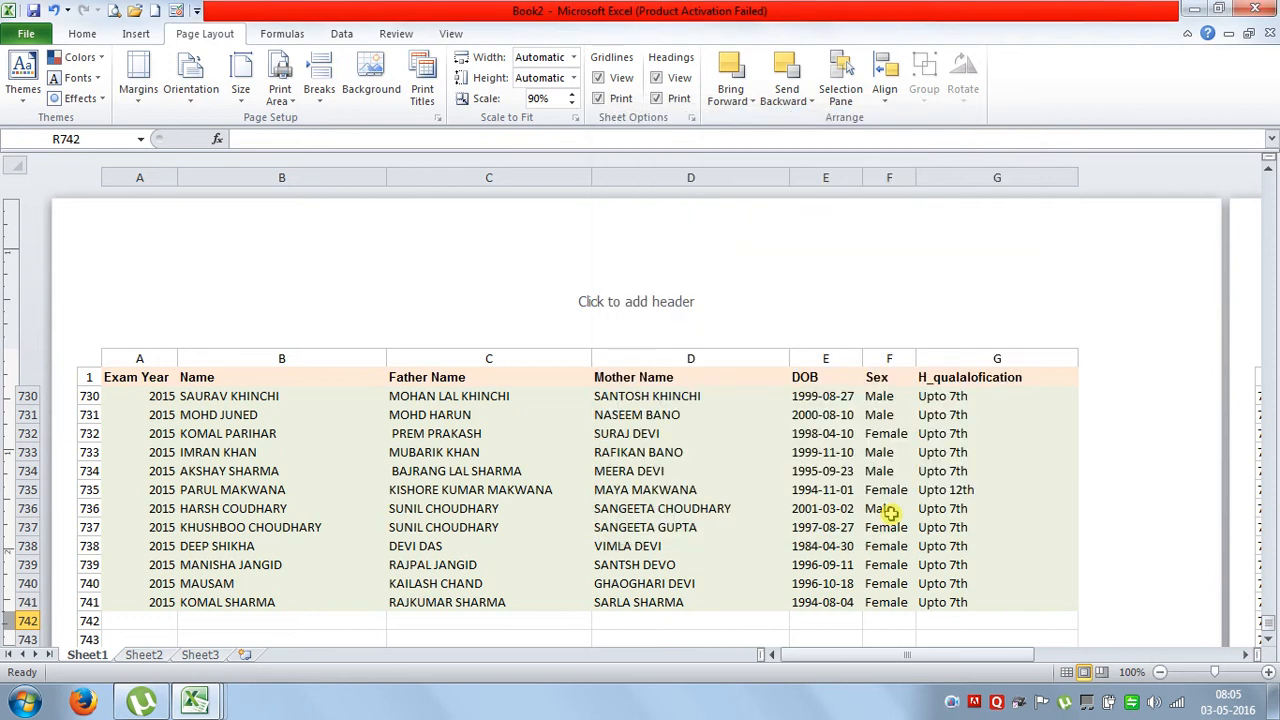
# Return Sheet1 to Normal view at cell A1 and view the comments on cells B3 and B7
pyautogui.scroll(-5, 466, 477)
pyautogui.scroll(3, 487, 458)
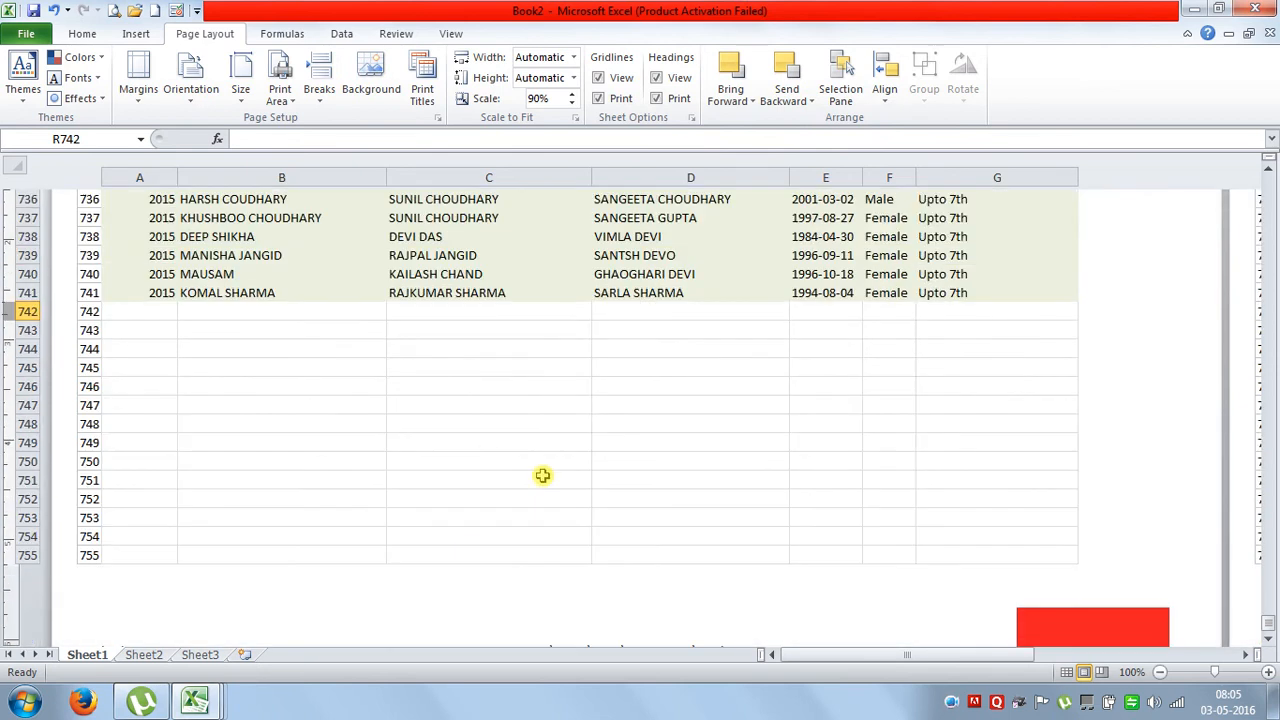
pyautogui.click(1067, 673)
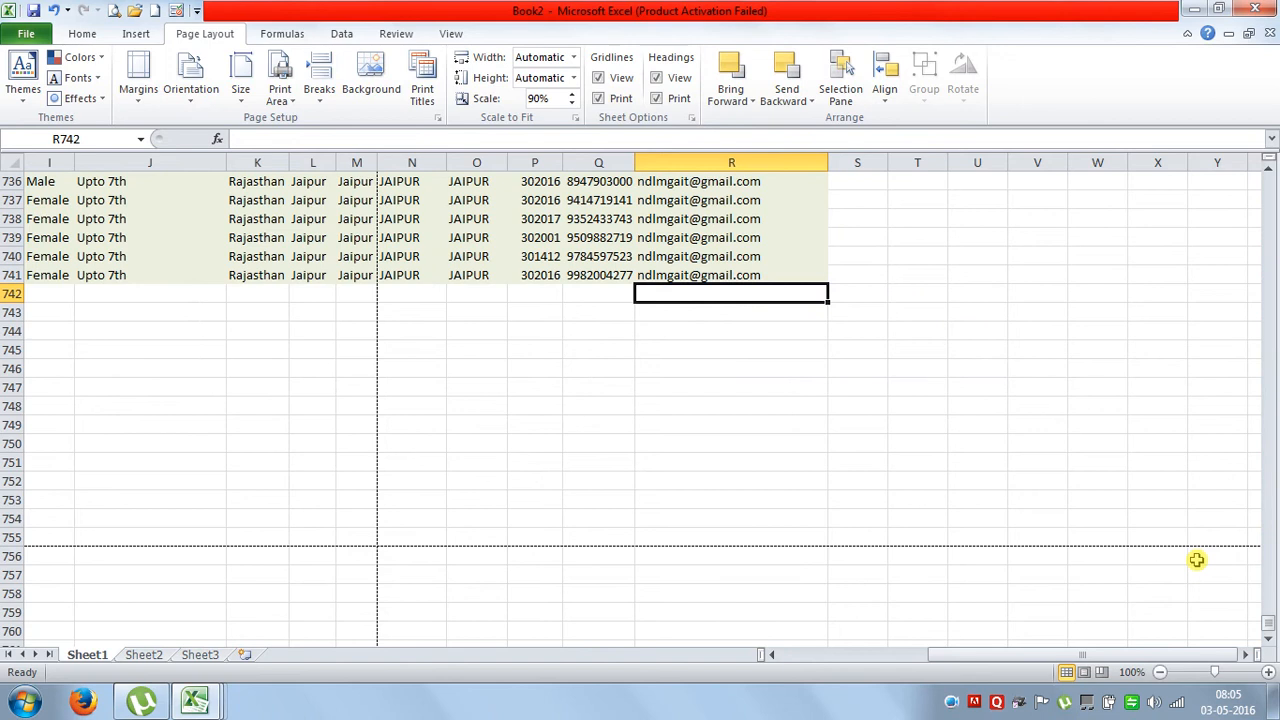
pyautogui.hotkey('ctrl', 'Home')
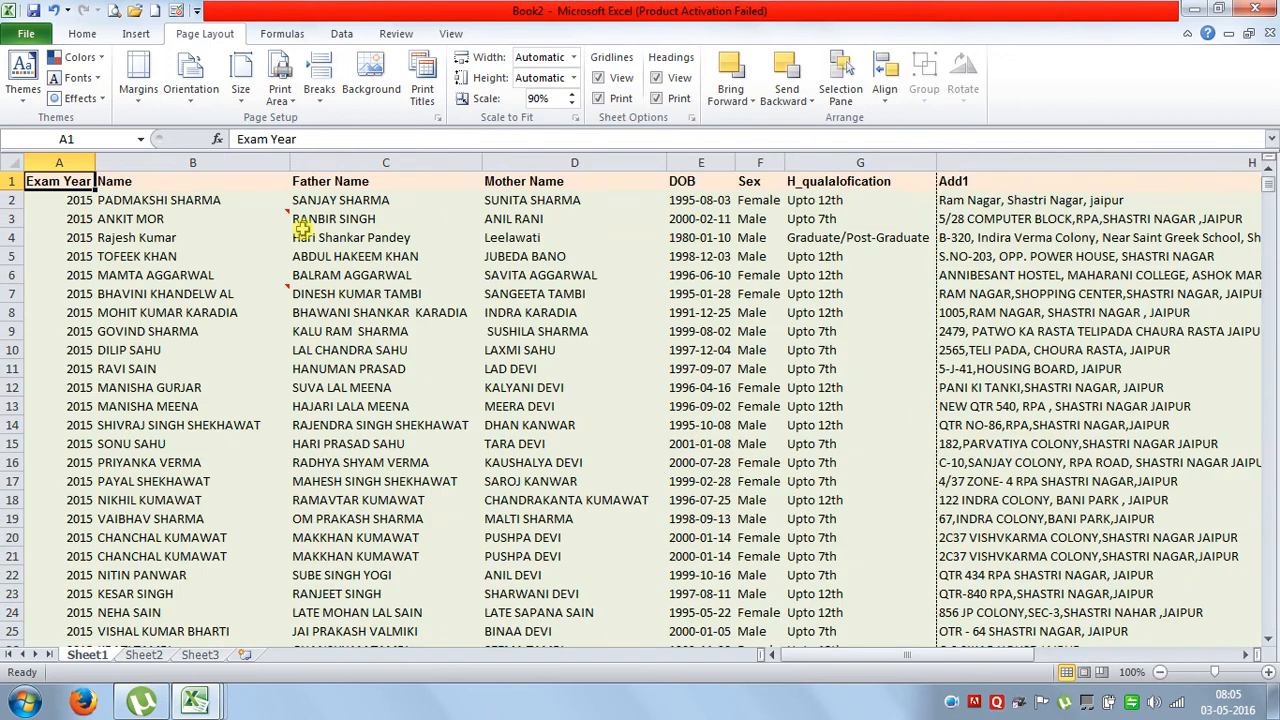
pyautogui.moveTo(277, 219)
pyautogui.moveTo(271, 287)
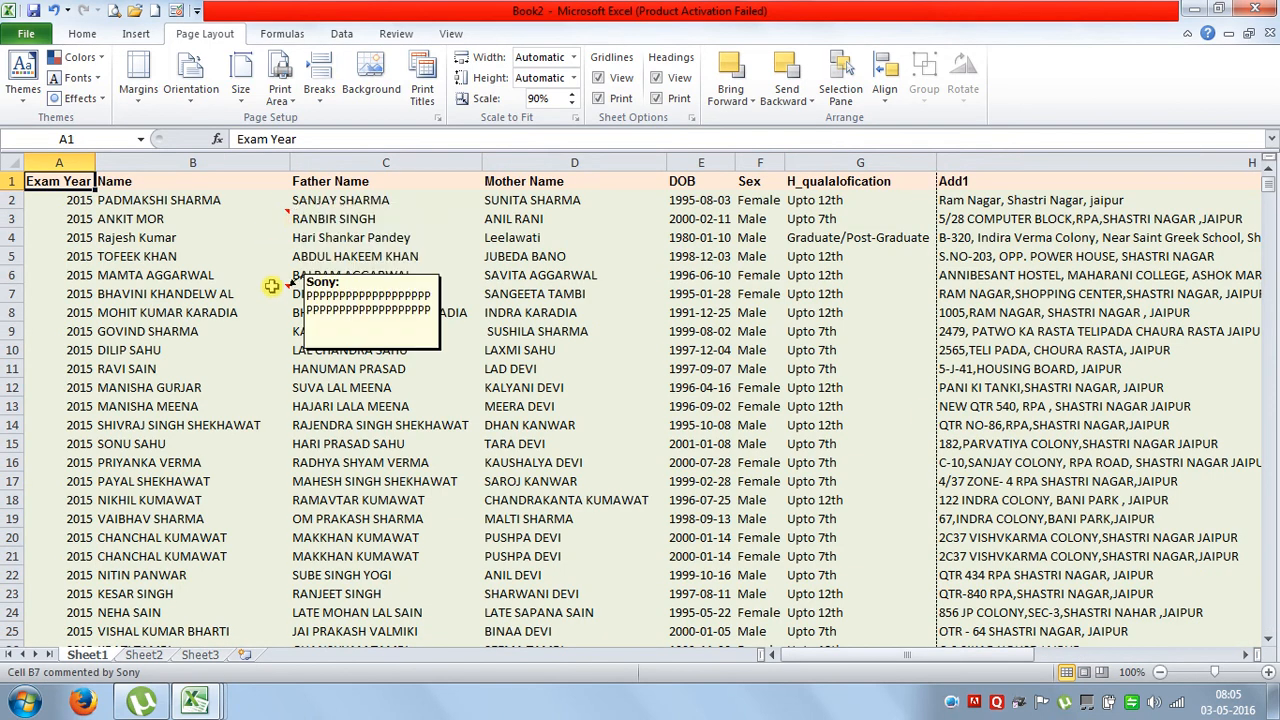
pyautogui.click(652, 402)
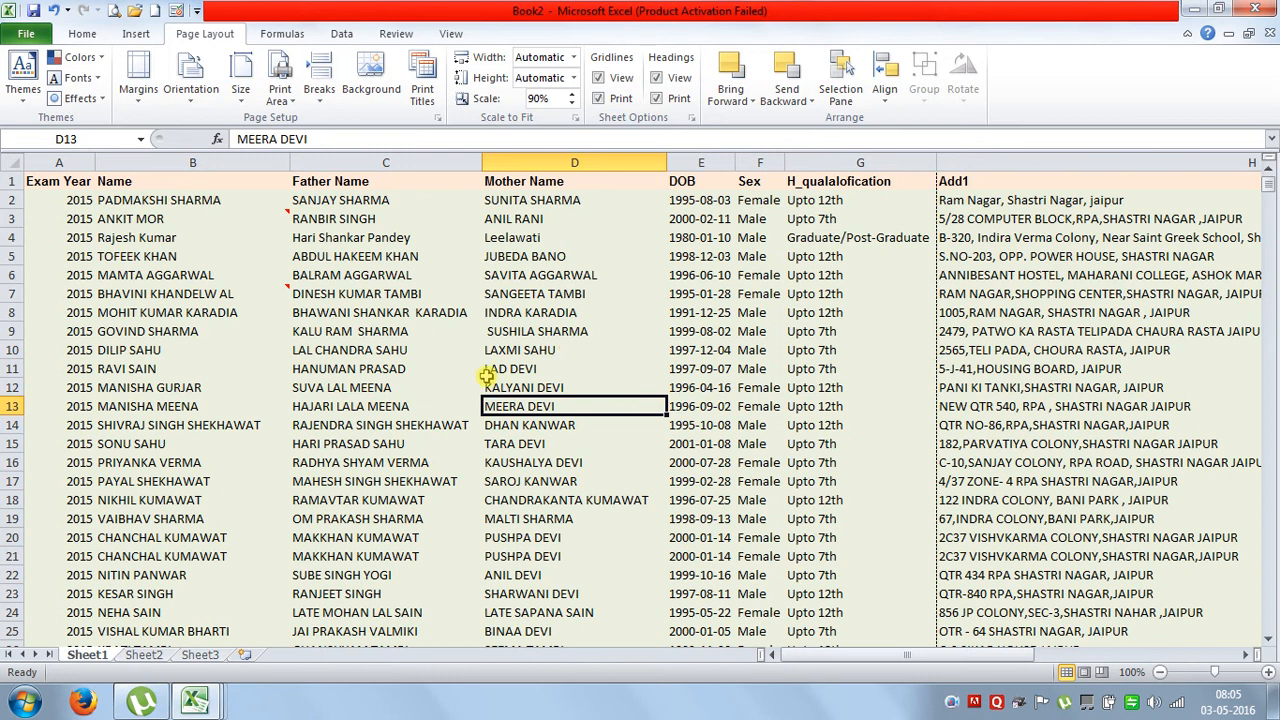
pyautogui.click(485, 445)
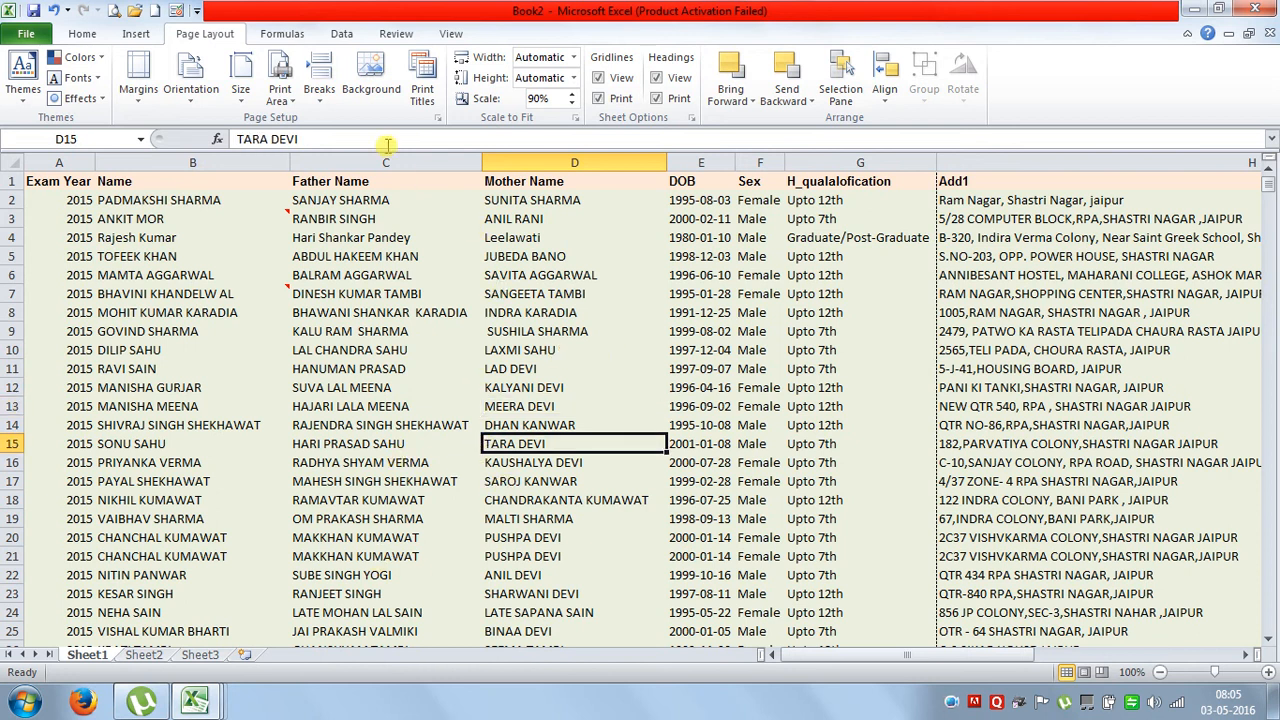
# Review the print area options, the margin presets and the list of available paper sizes for Sheet1
pyautogui.click(288, 104)
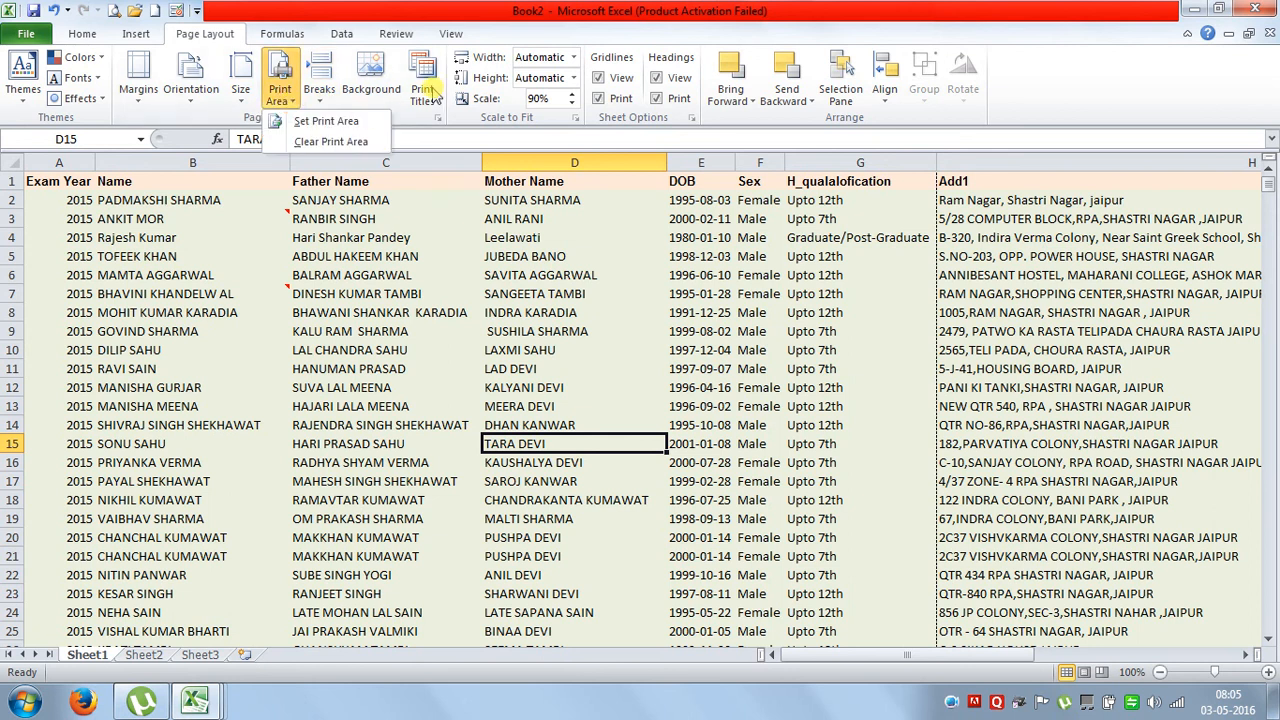
pyautogui.click(148, 95)
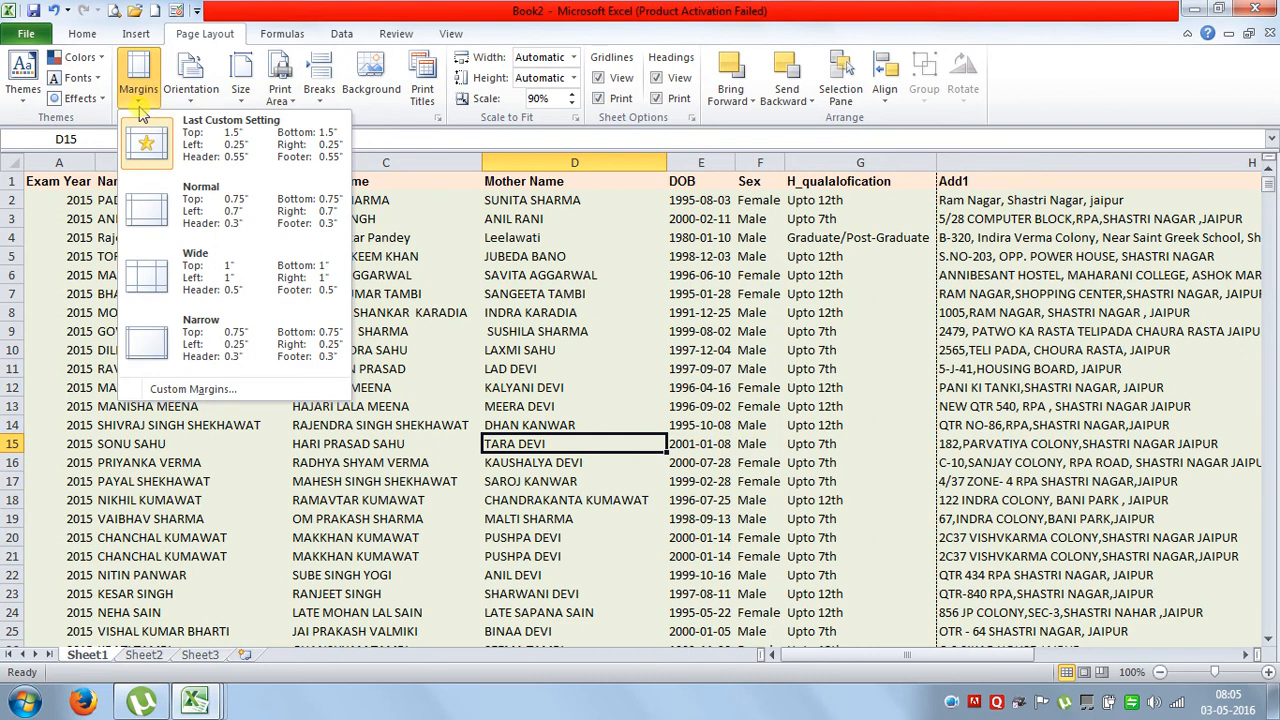
pyautogui.click(240, 104)
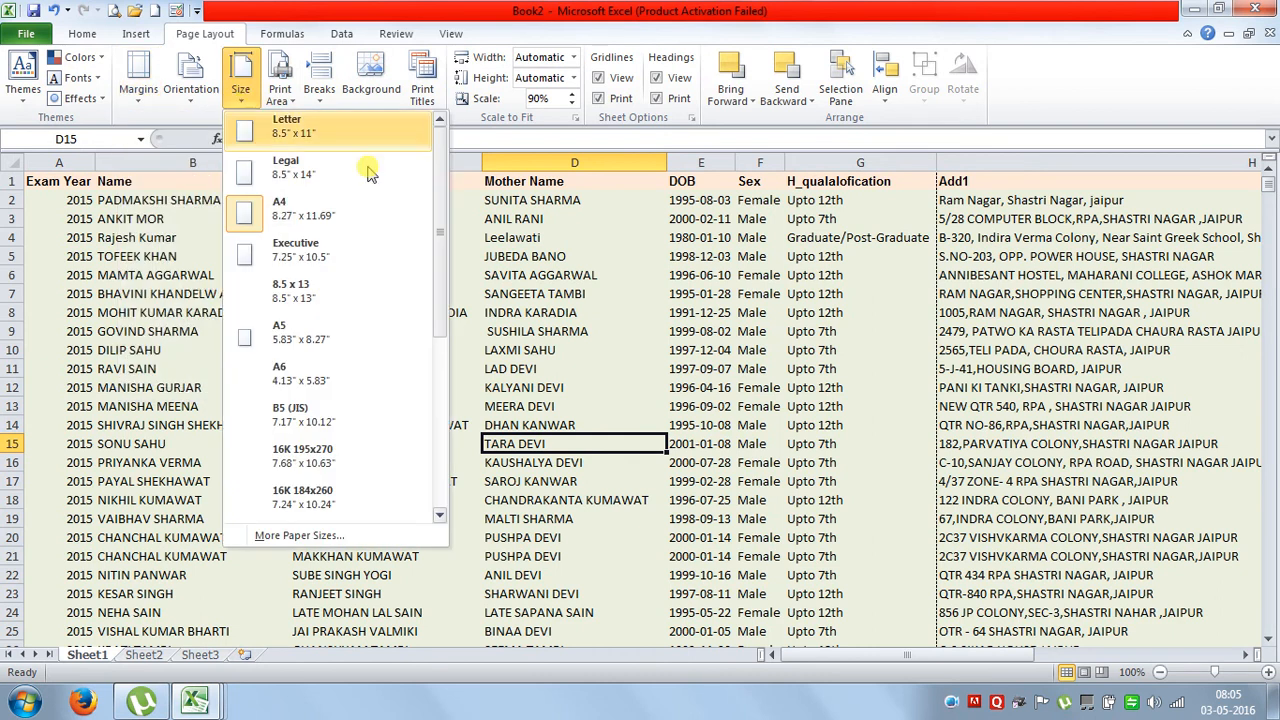
pyautogui.moveTo(440, 234); pyautogui.dragTo(462, 218)
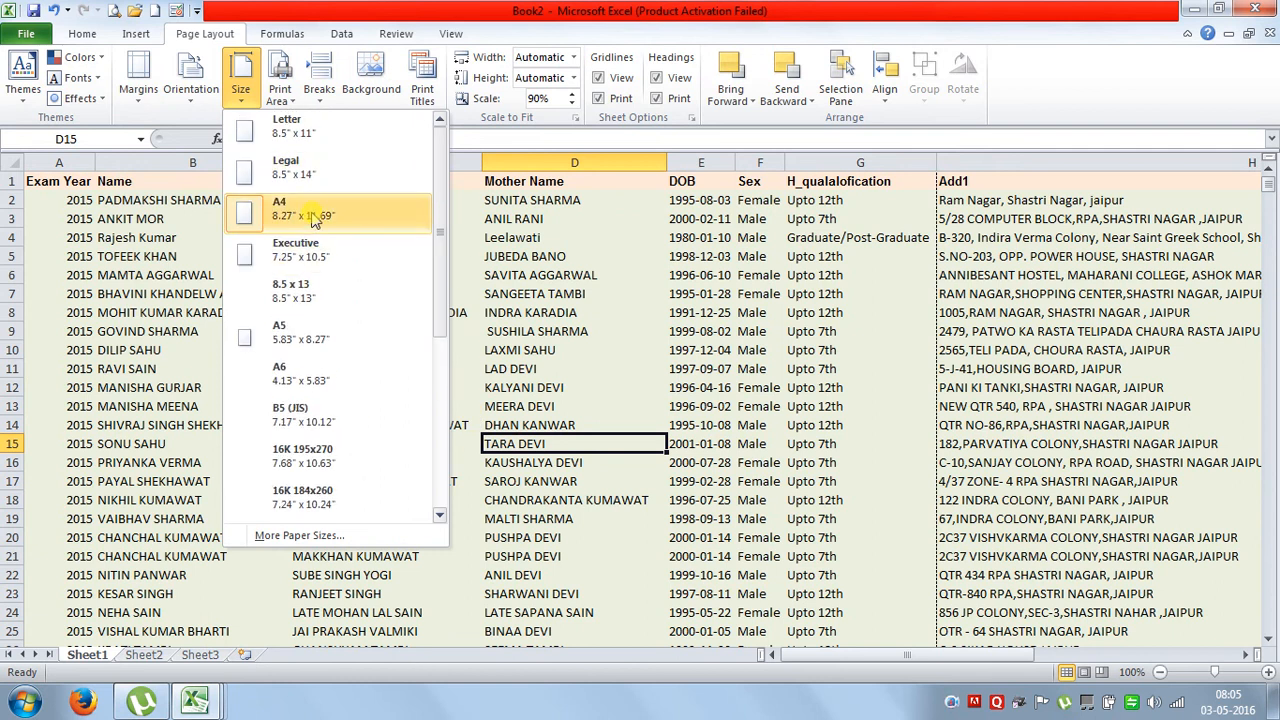
pyautogui.click(571, 292)
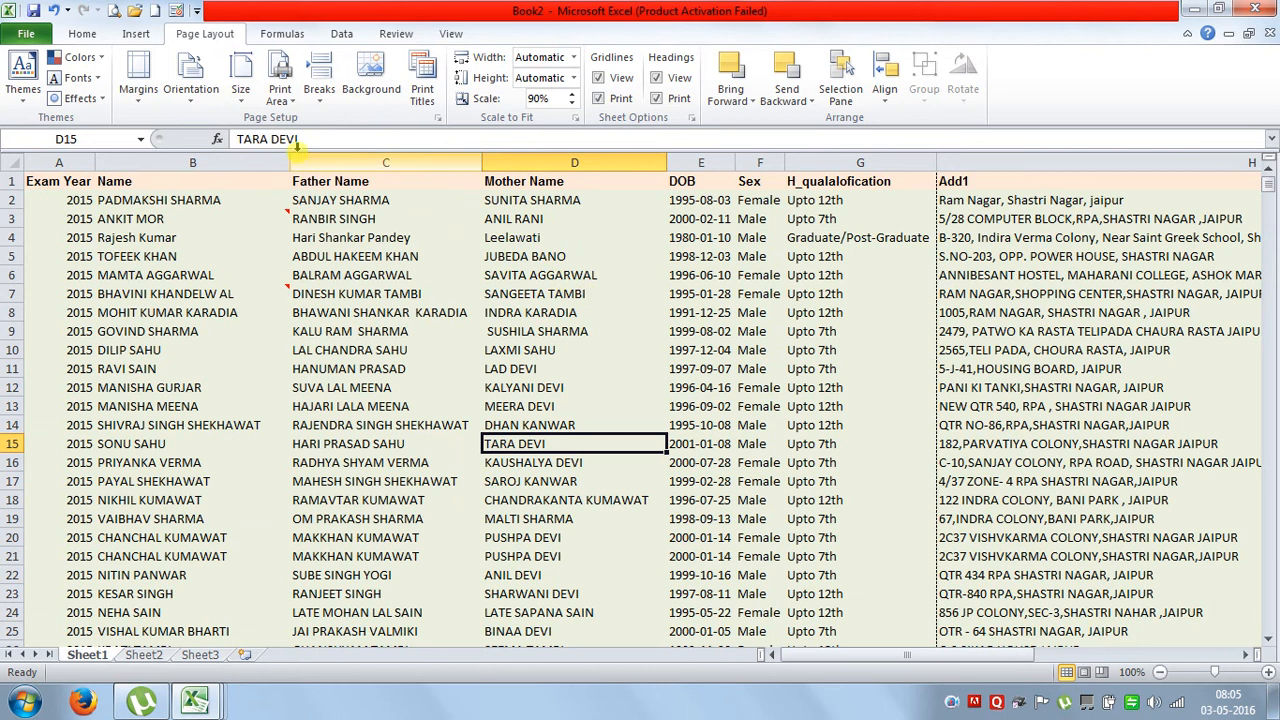
pyautogui.click(240, 78)
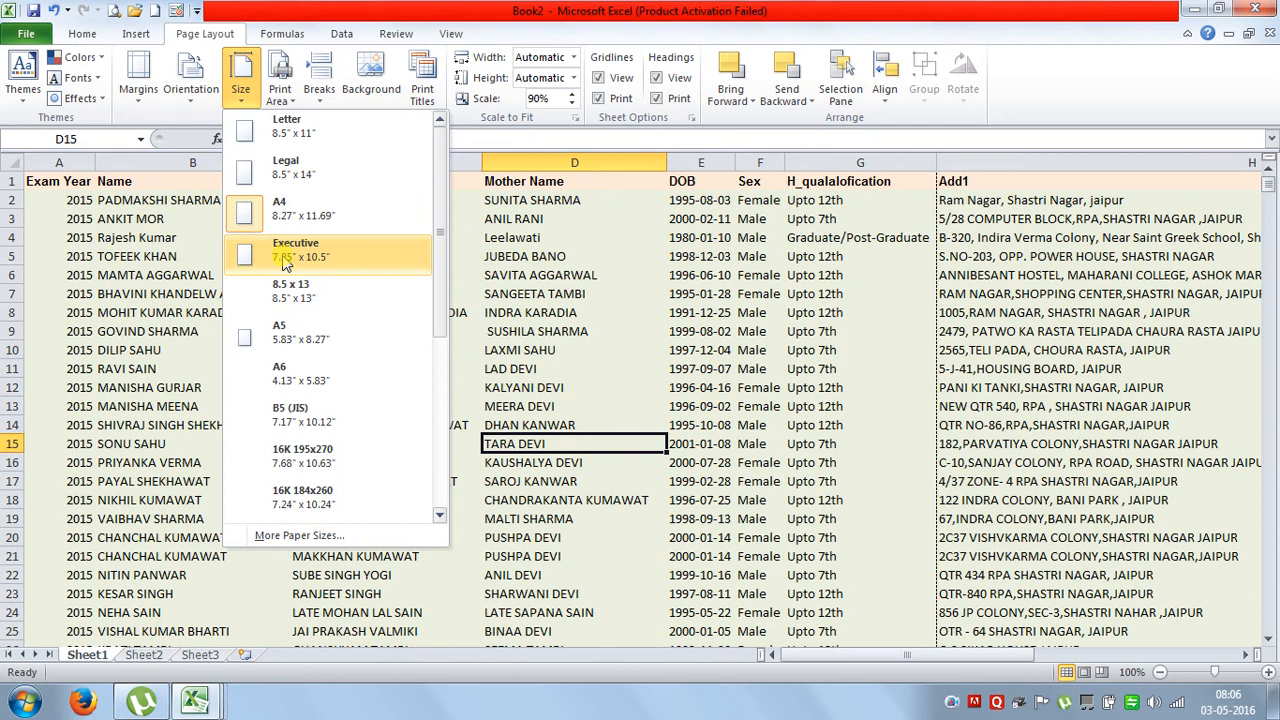
pyautogui.scroll(-3, 310, 350)
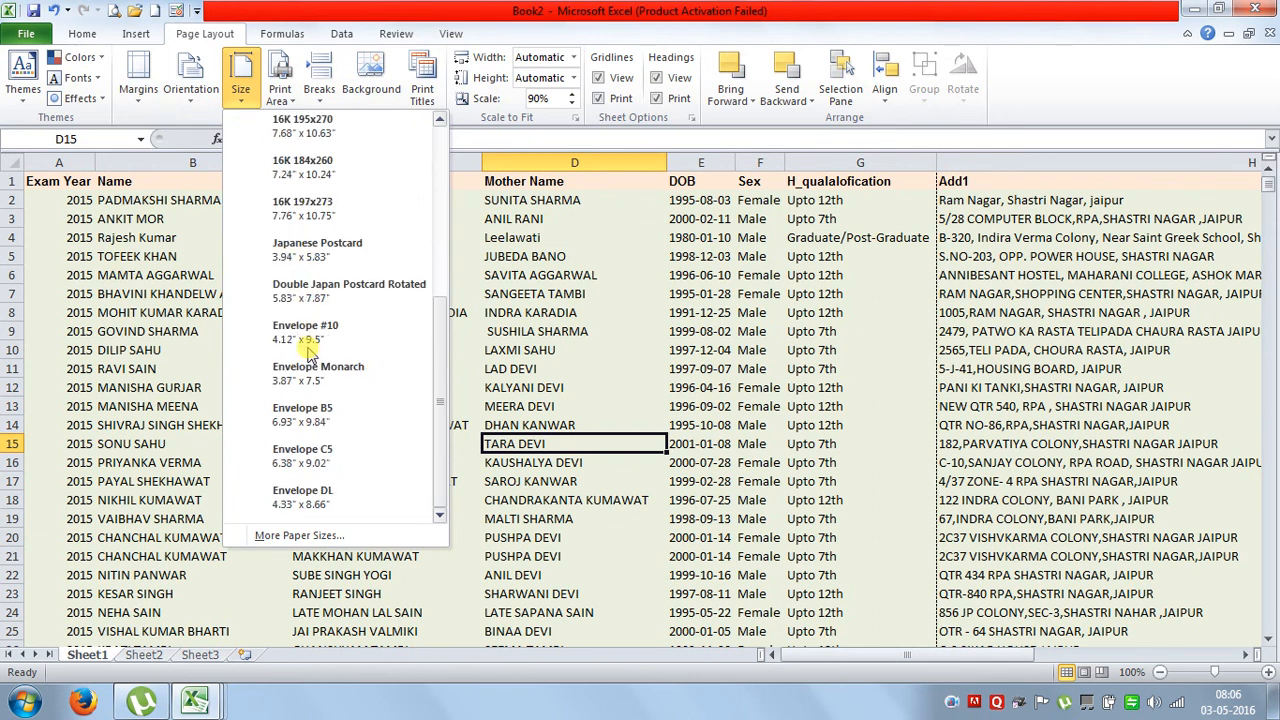
pyautogui.scroll(3, 310, 345)
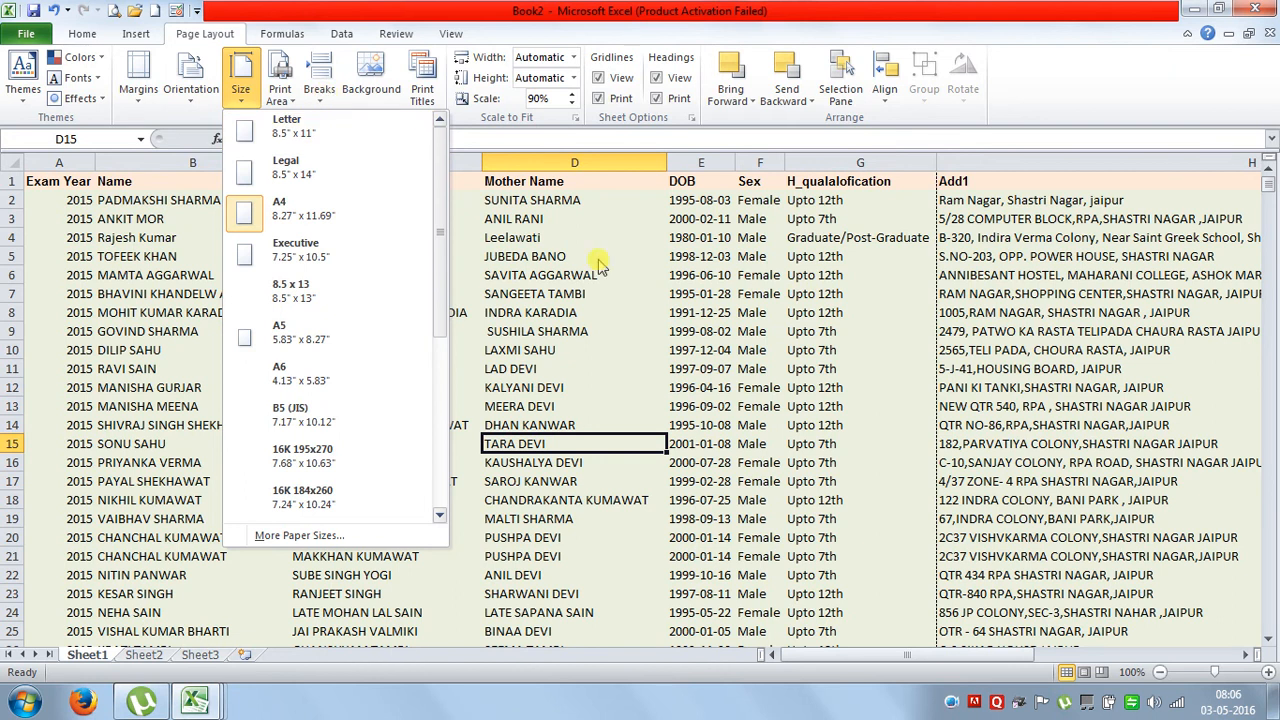
pyautogui.click(628, 277)
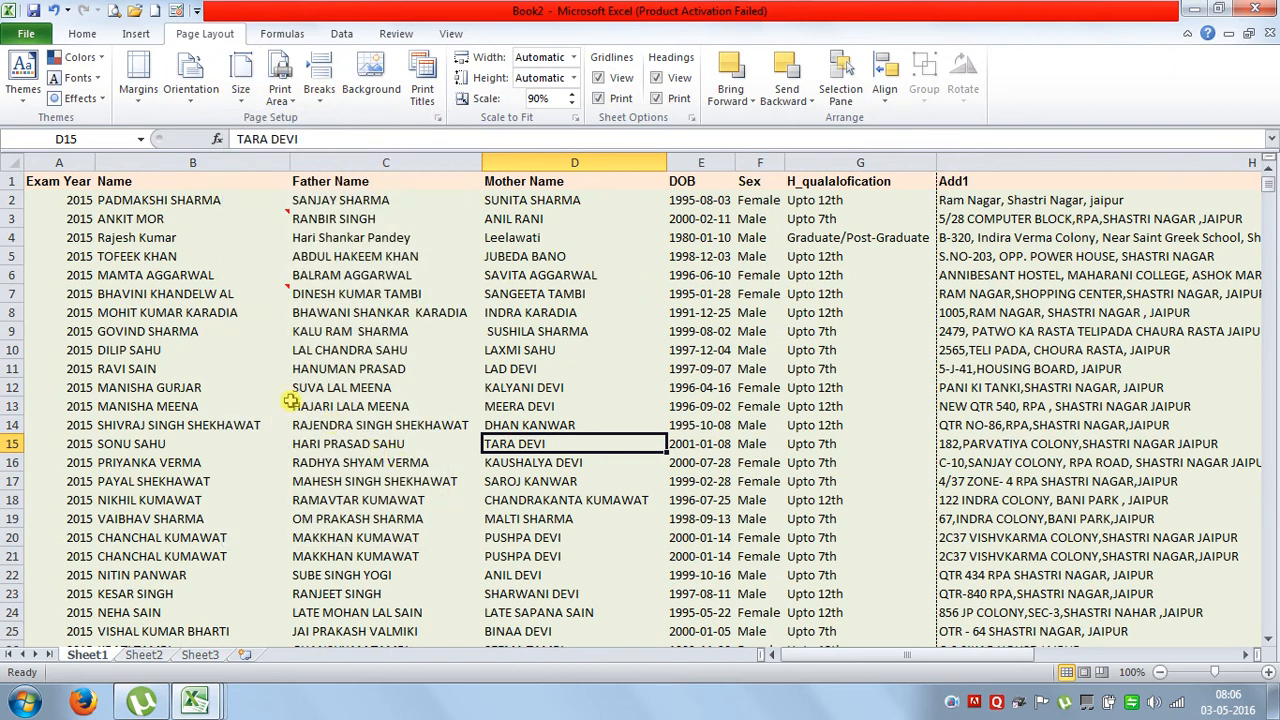
pyautogui.click(150, 656)
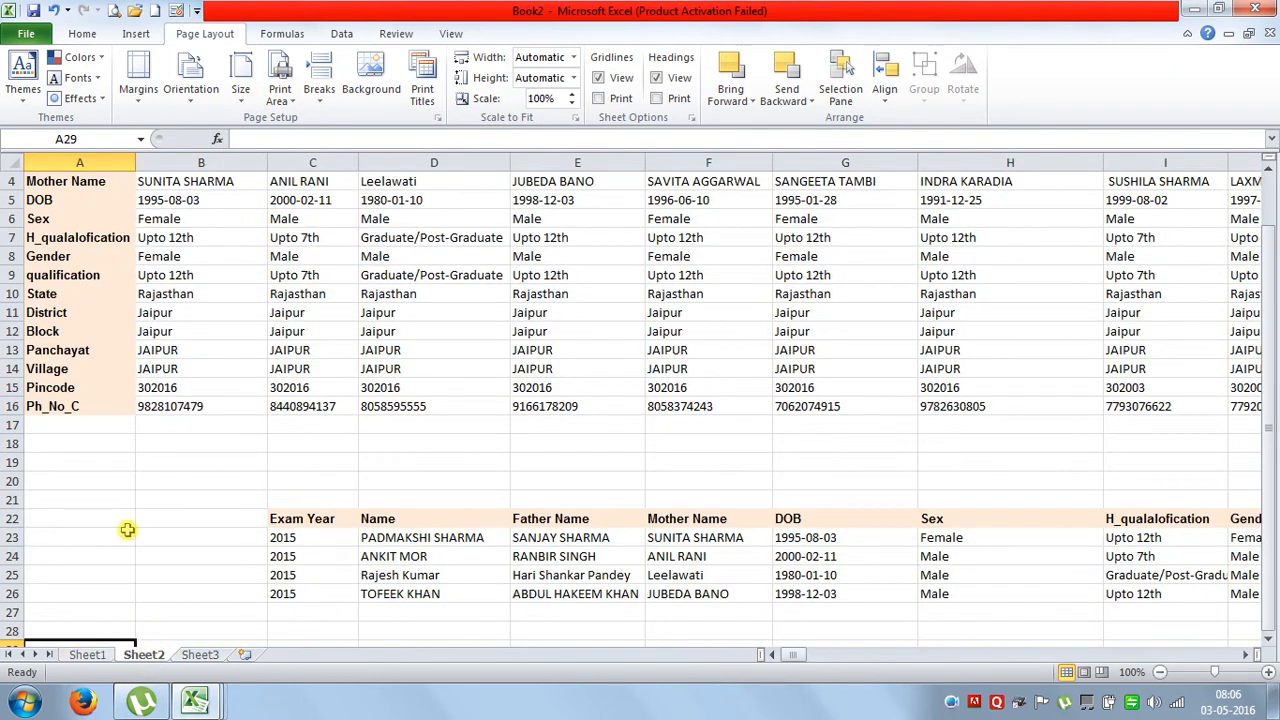
pyautogui.scroll(1, 100, 534)
pyautogui.click(100, 657)
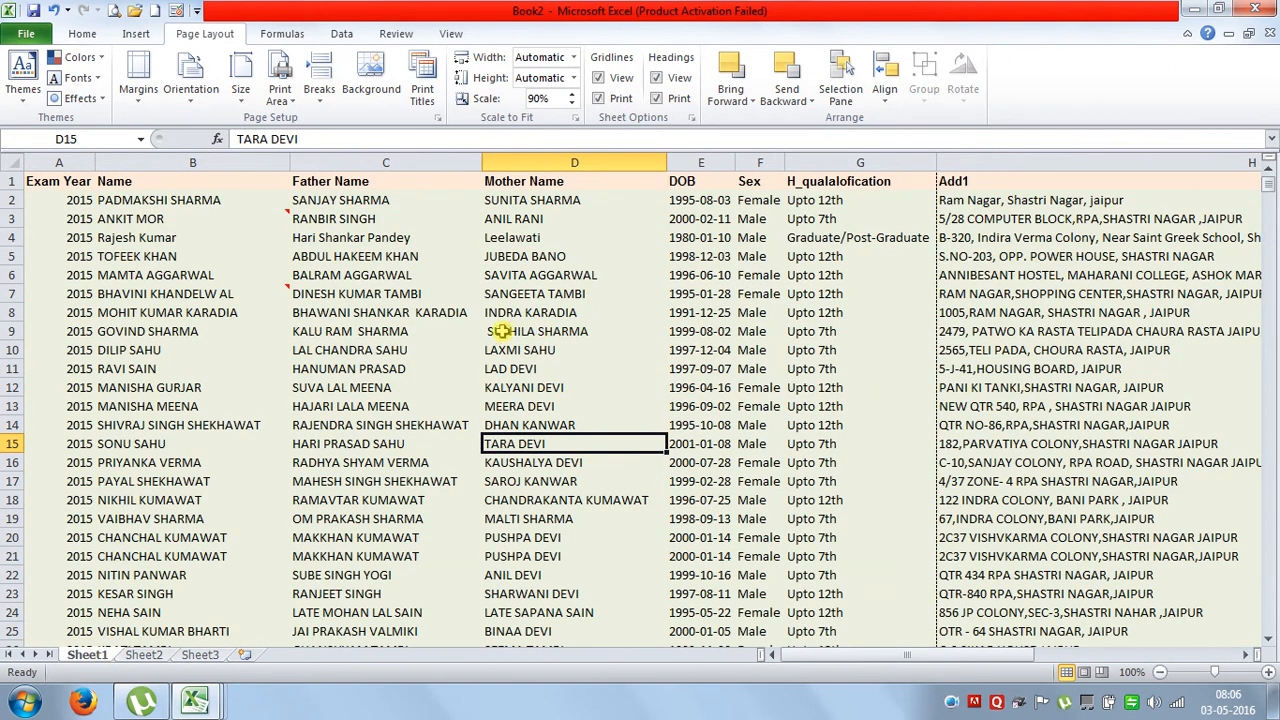
# Delete the Add1 column from Sheet1, along with every column from qualification through the e-mail column
pyautogui.click(983, 160)
pyautogui.rightClick(983, 160)
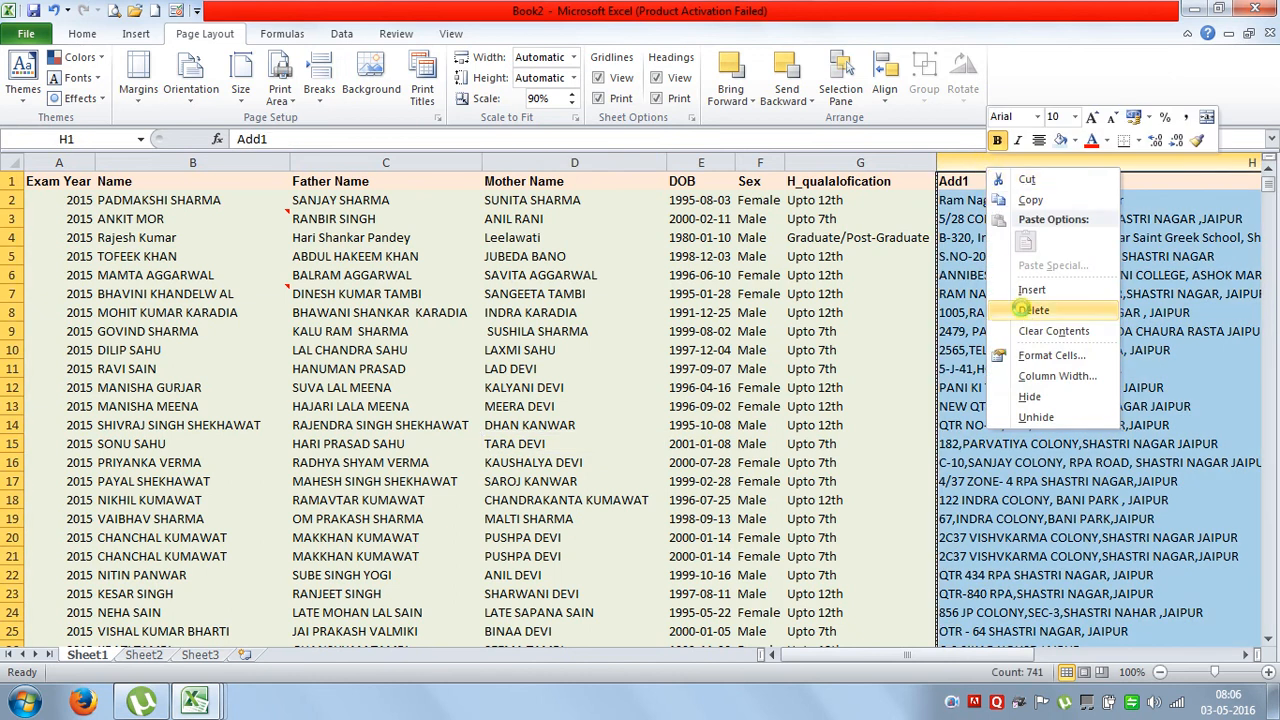
pyautogui.click(1020, 308)
pyautogui.click(805, 274)
pyautogui.moveTo(605, 162); pyautogui.dragTo(1155, 165)
pyautogui.rightClick(1155, 165)
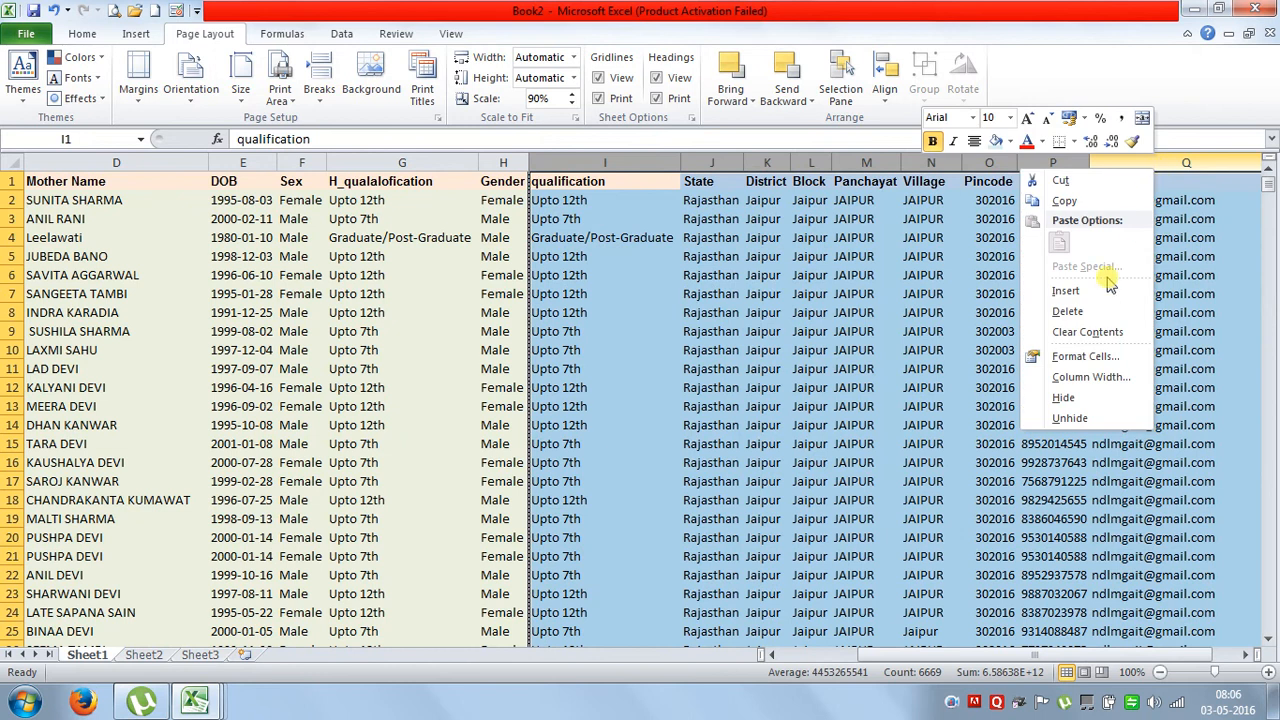
pyautogui.click(1088, 313)
pyautogui.click(741, 367)
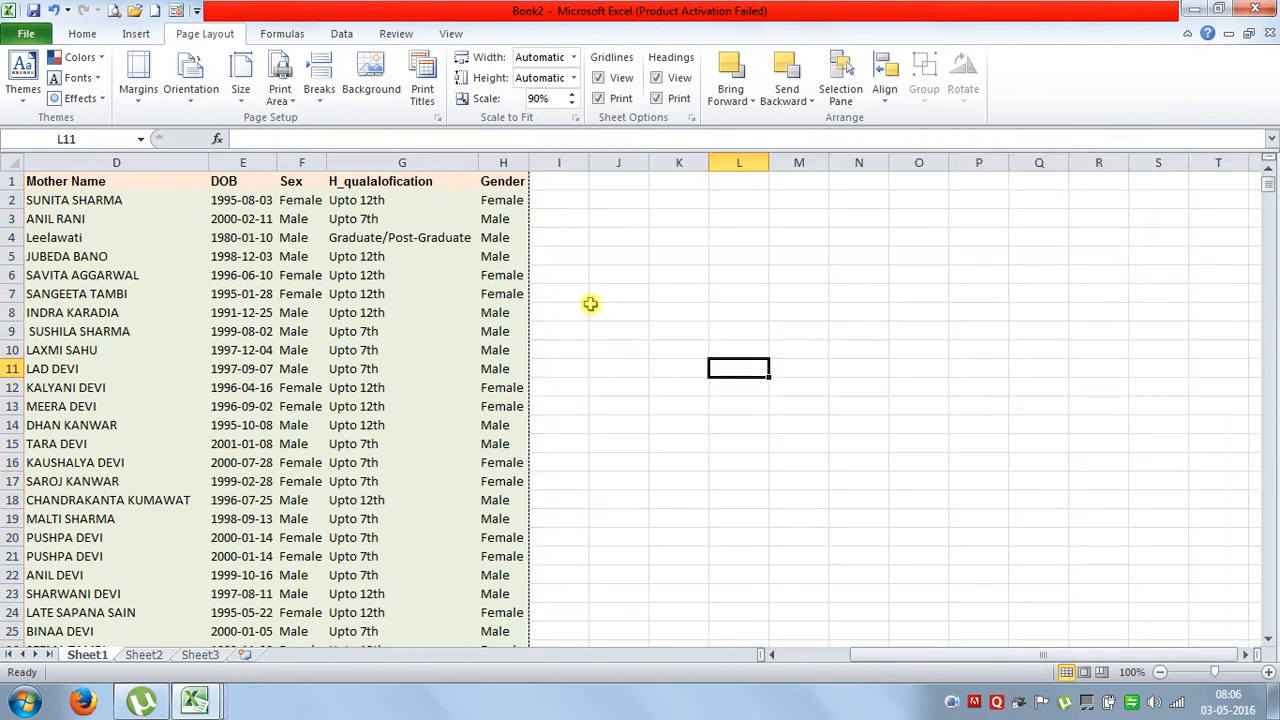
pyautogui.click(249, 314)
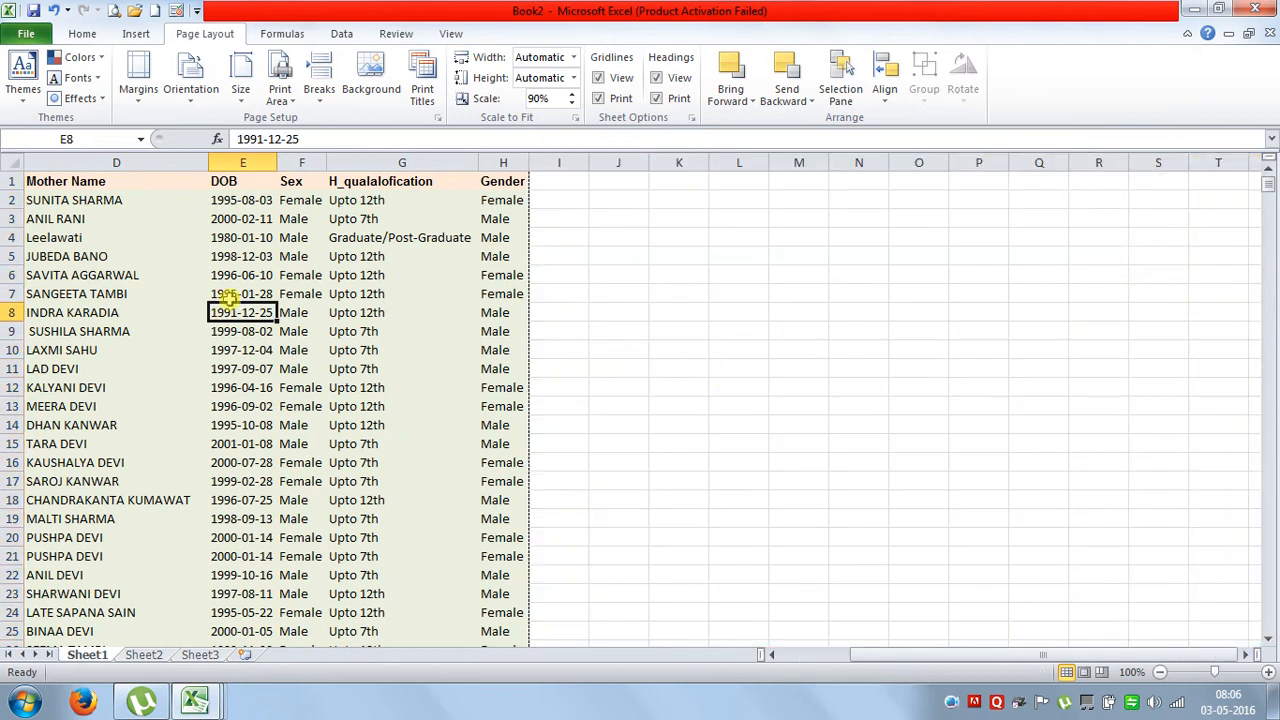
# Preview Sheet1's printout up to page 4 and return to the worksheet
pyautogui.click(115, 12)
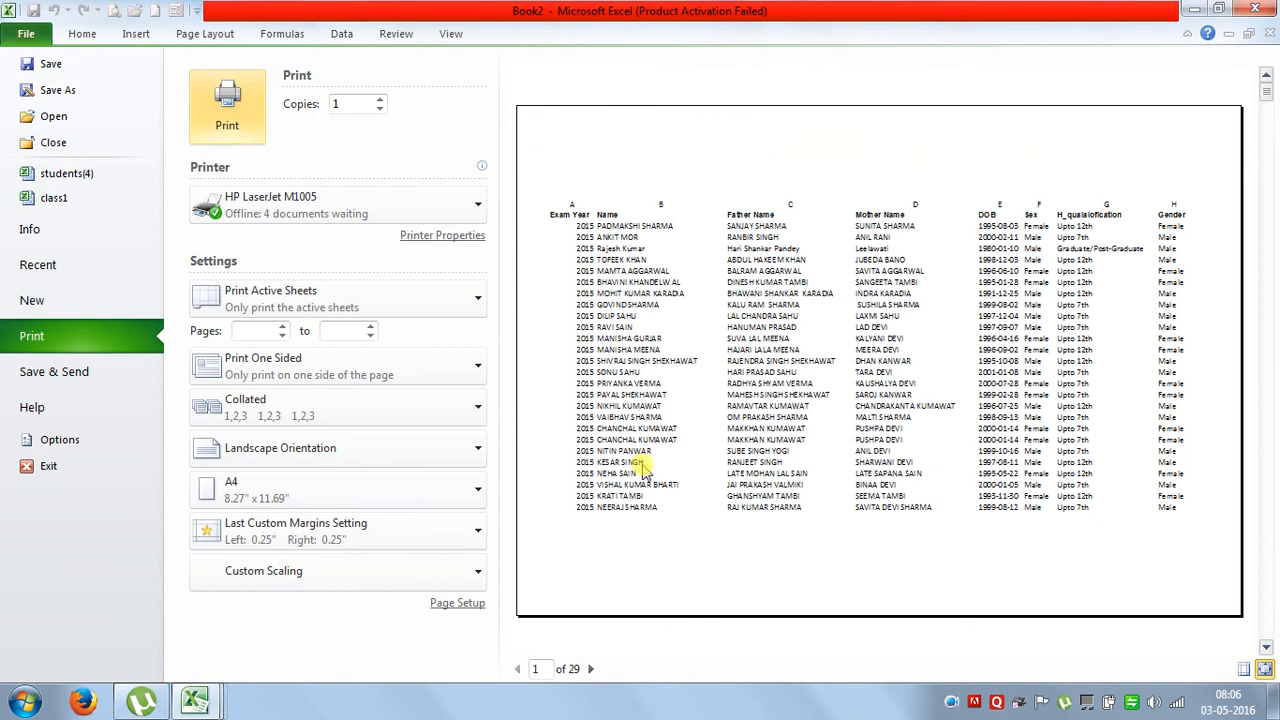
pyautogui.click(590, 668)
pyautogui.click(590, 668)
pyautogui.click(590, 668)
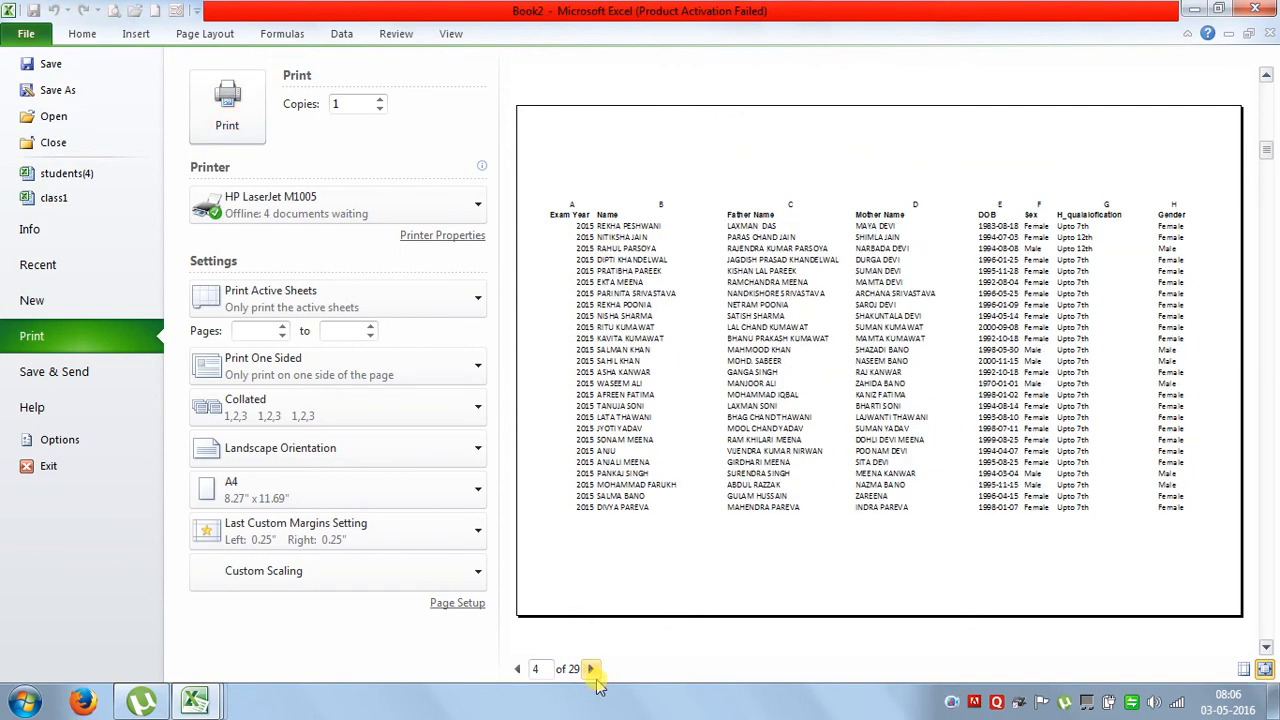
pyautogui.click(27, 35)
# Examine where the automatic page breaks fall in roughly the first 60 rows of the student list
pyautogui.scroll(-11, 590, 463)
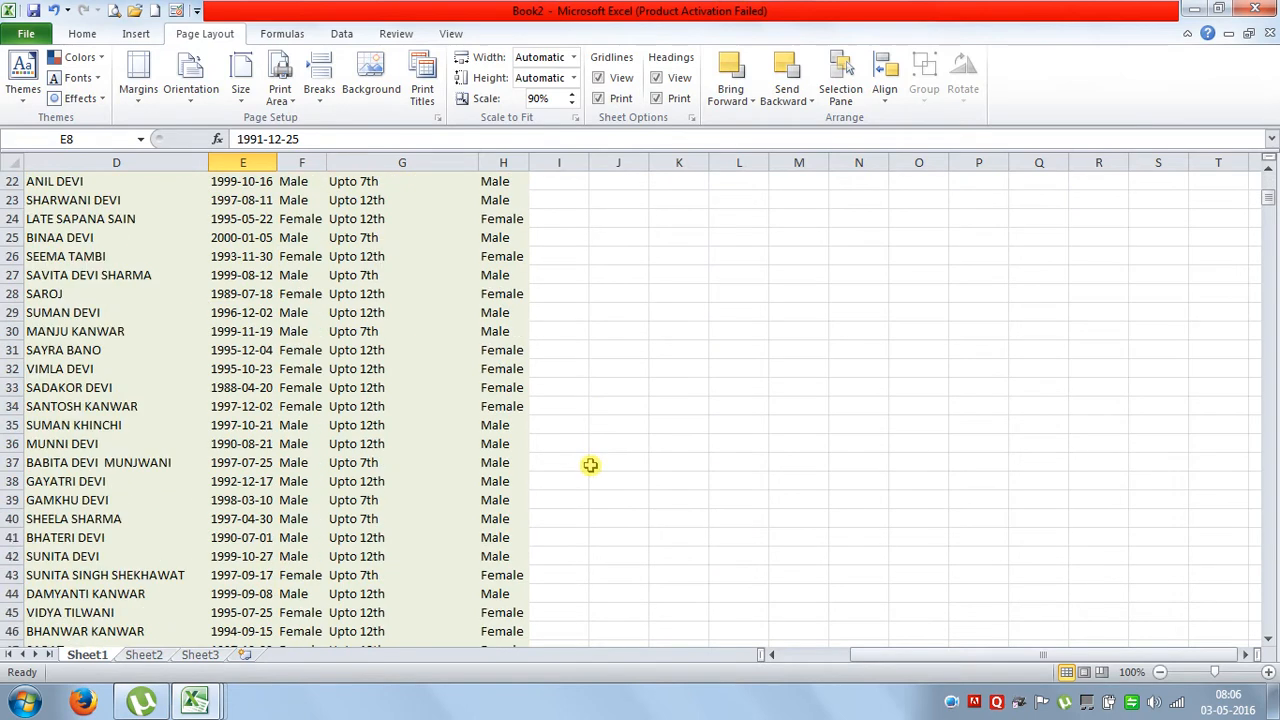
pyautogui.scroll(-2, 590, 466)
pyautogui.click(553, 456)
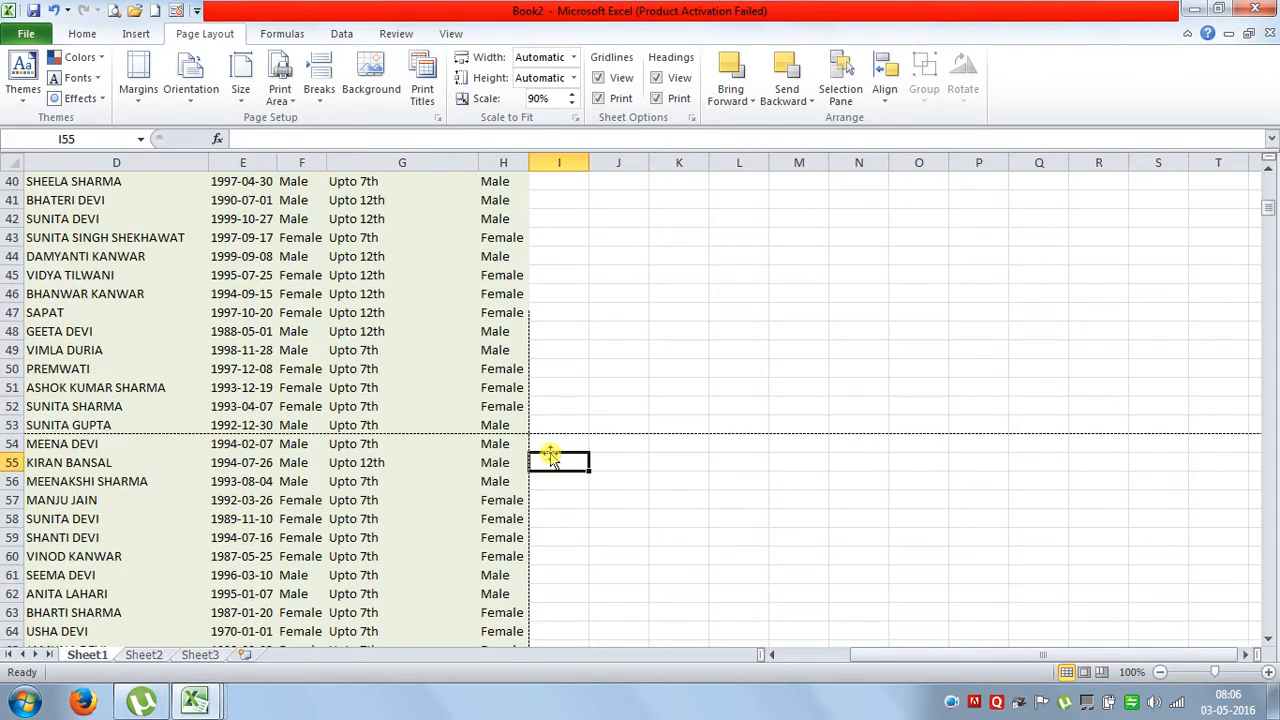
pyautogui.scroll(4, 551, 456)
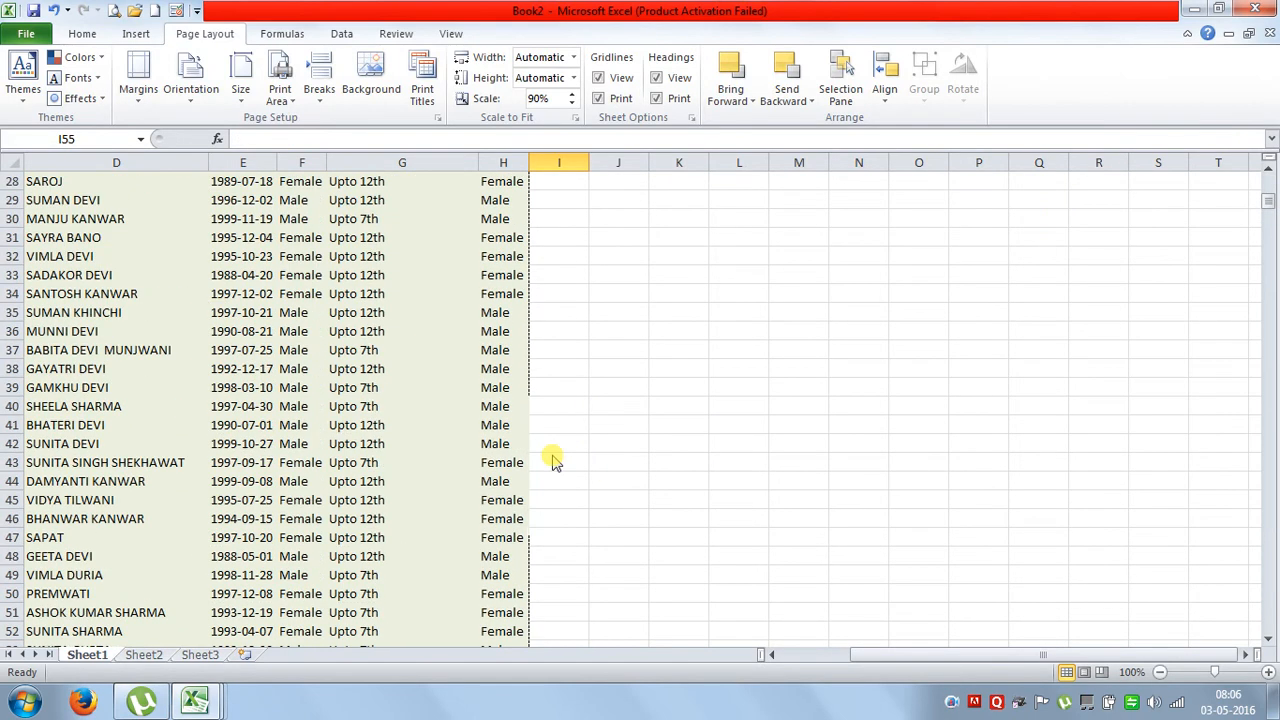
pyautogui.click(264, 483)
pyautogui.click(45, 443)
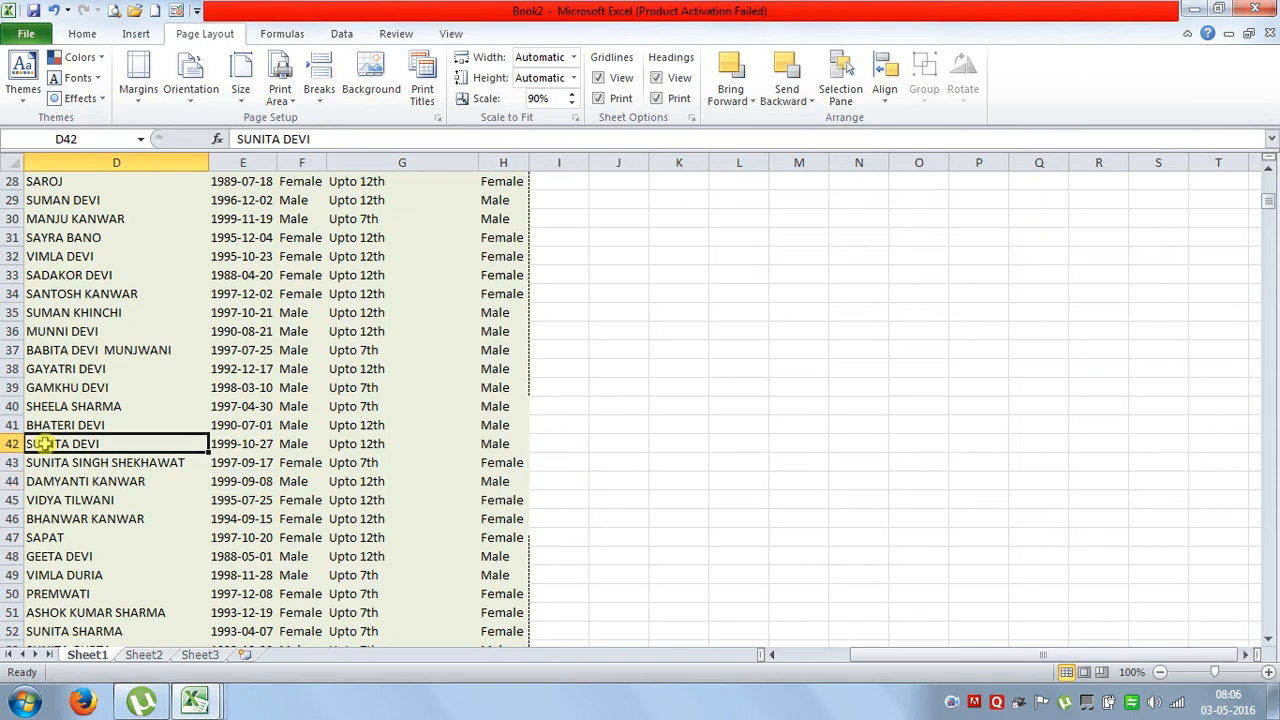
pyautogui.click(596, 450)
pyautogui.click(548, 423)
pyautogui.scroll(3, 559, 443)
pyautogui.scroll(6, 559, 443)
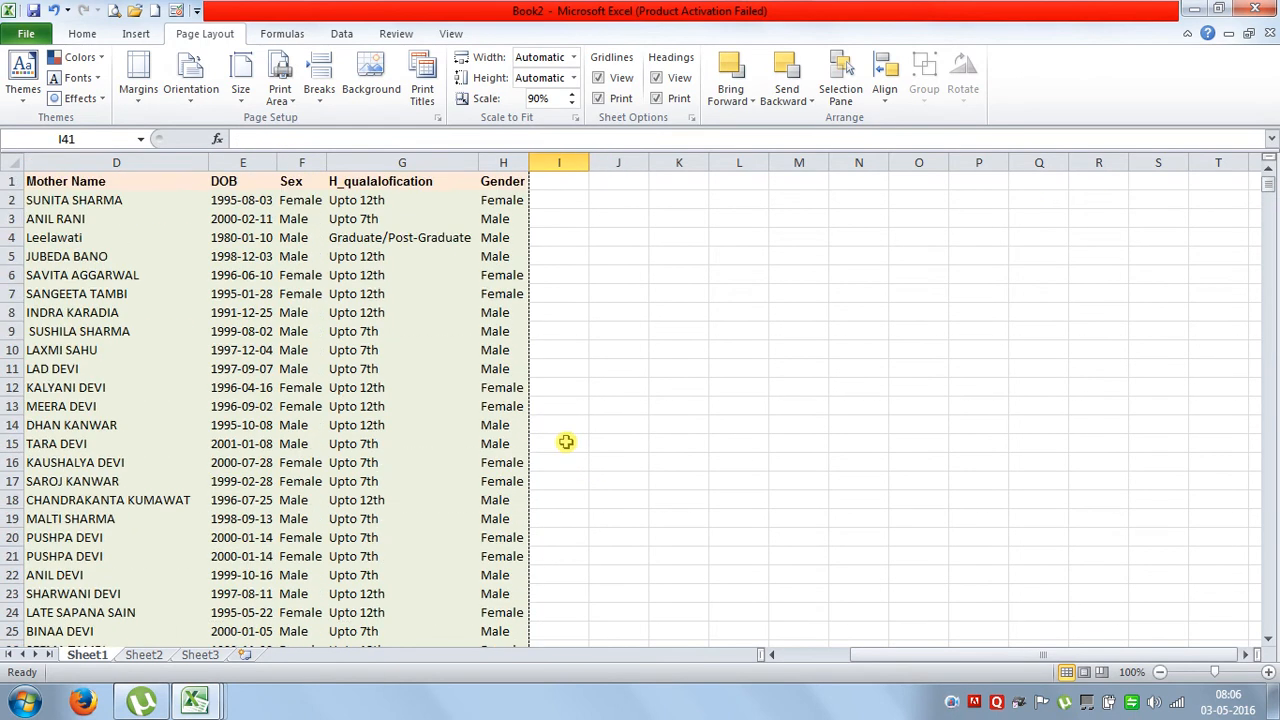
# Insert a page break at cell I17, just beyond the Gender column
pyautogui.click(550, 481)
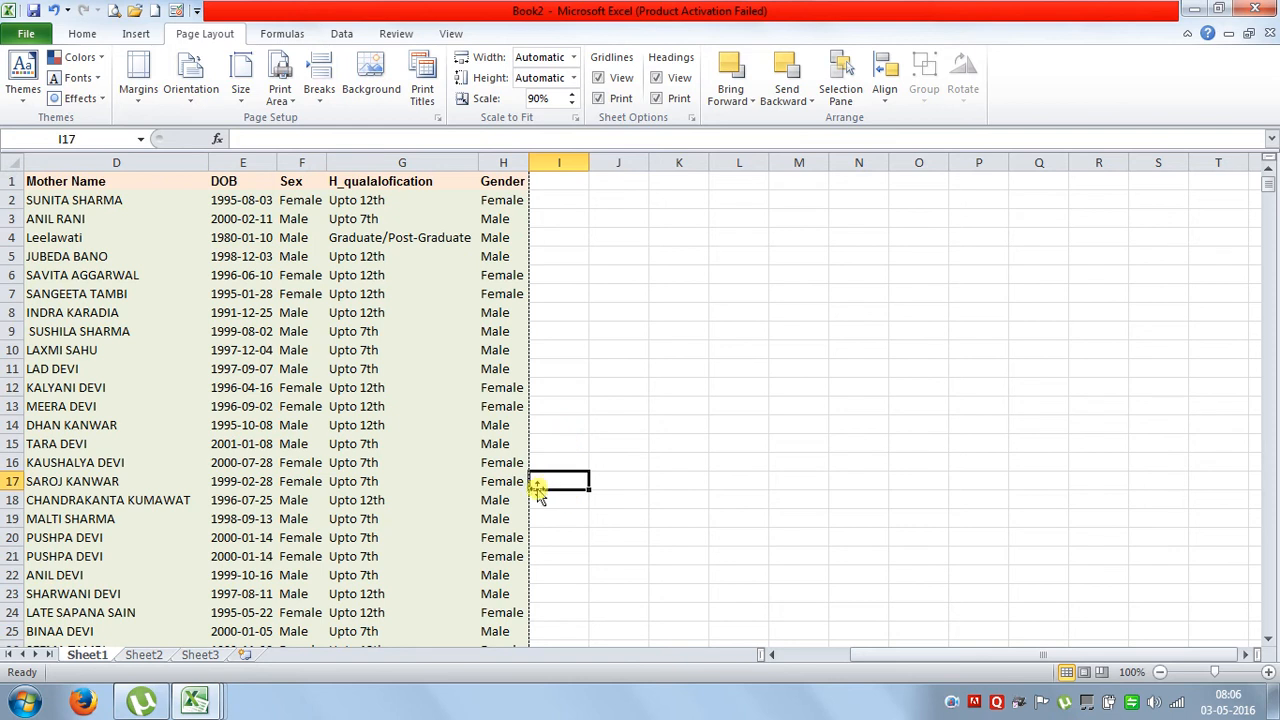
pyautogui.click(320, 95)
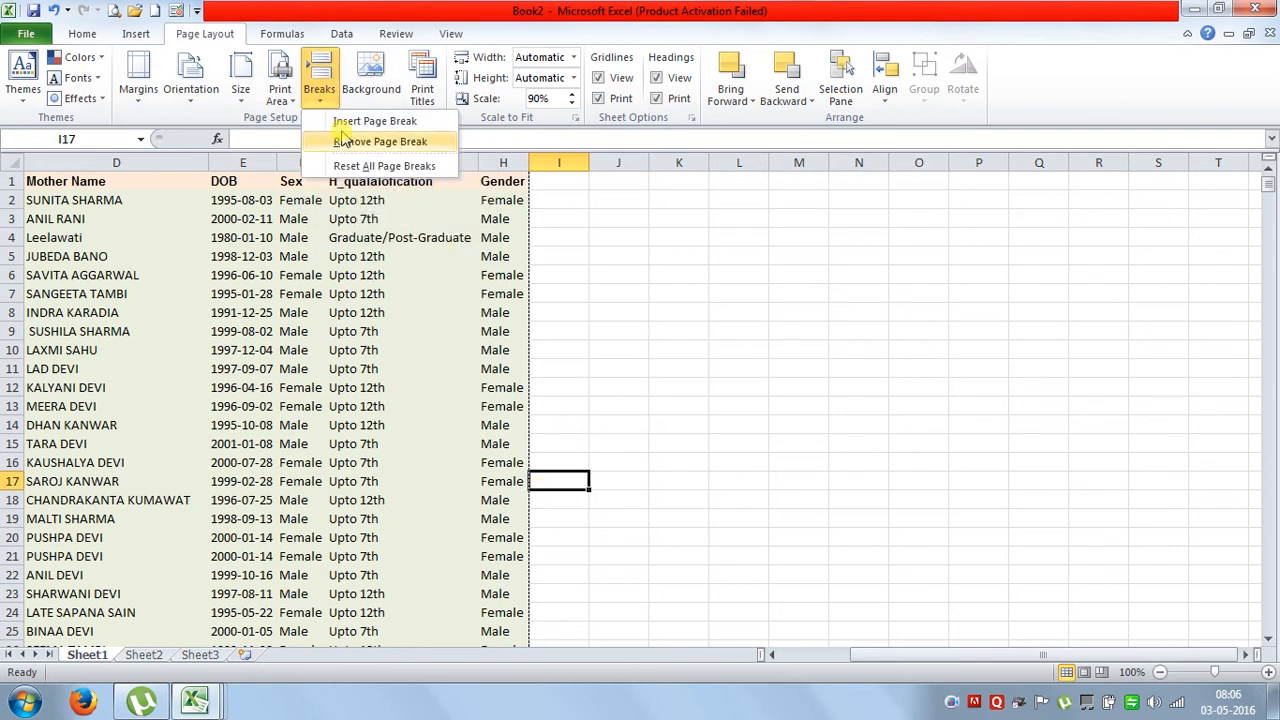
pyautogui.click(345, 121)
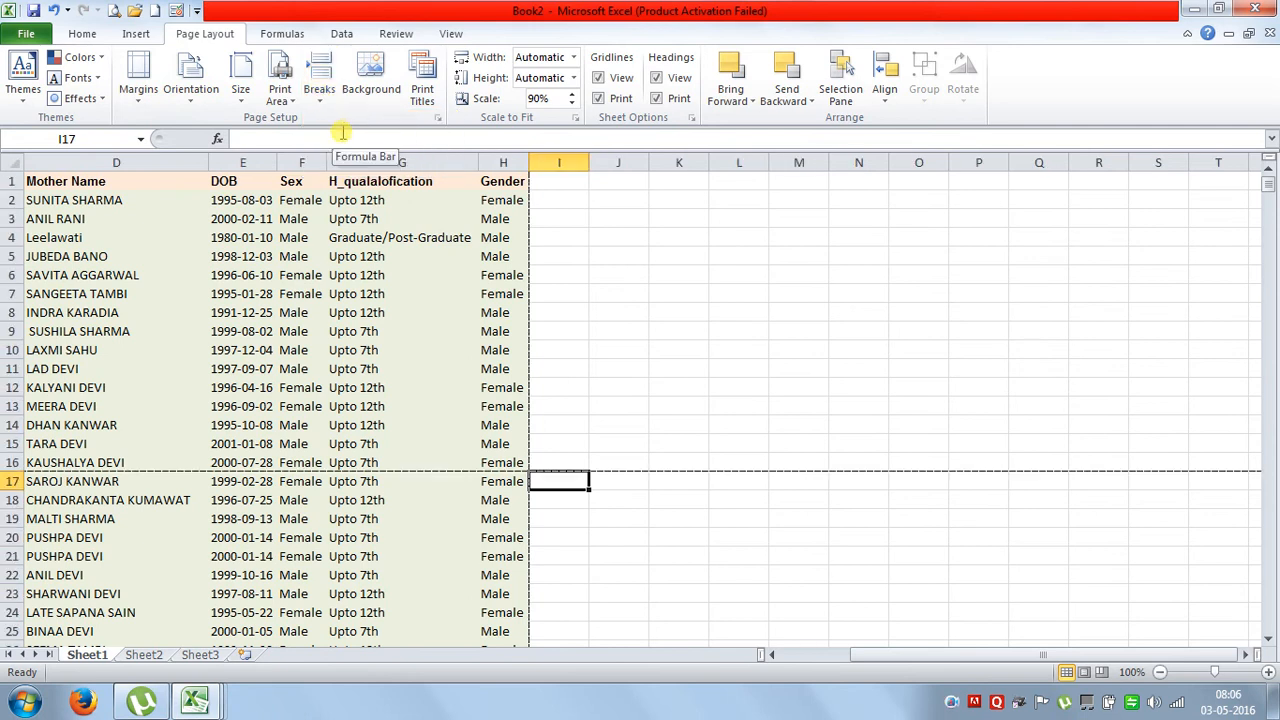
# Insert another page break at cell I30 in Sheet1
pyautogui.scroll(-10, 414, 385)
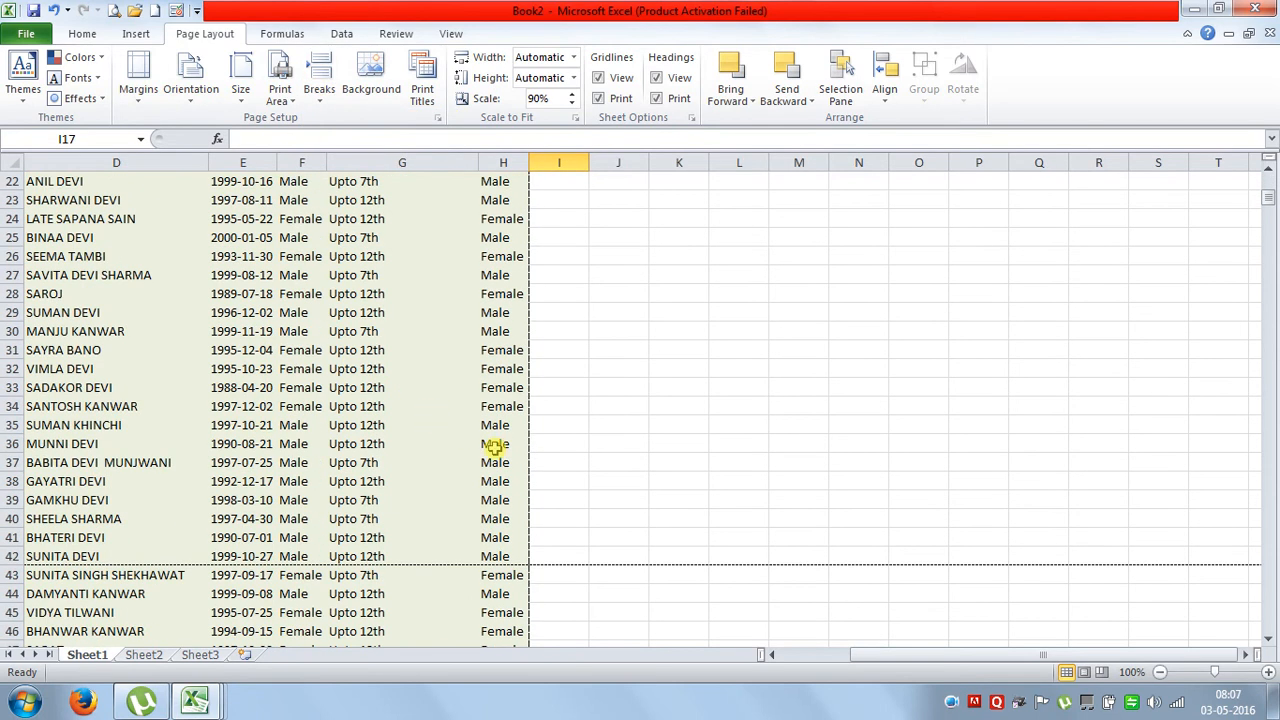
pyautogui.scroll(3, 551, 420)
pyautogui.click(551, 330)
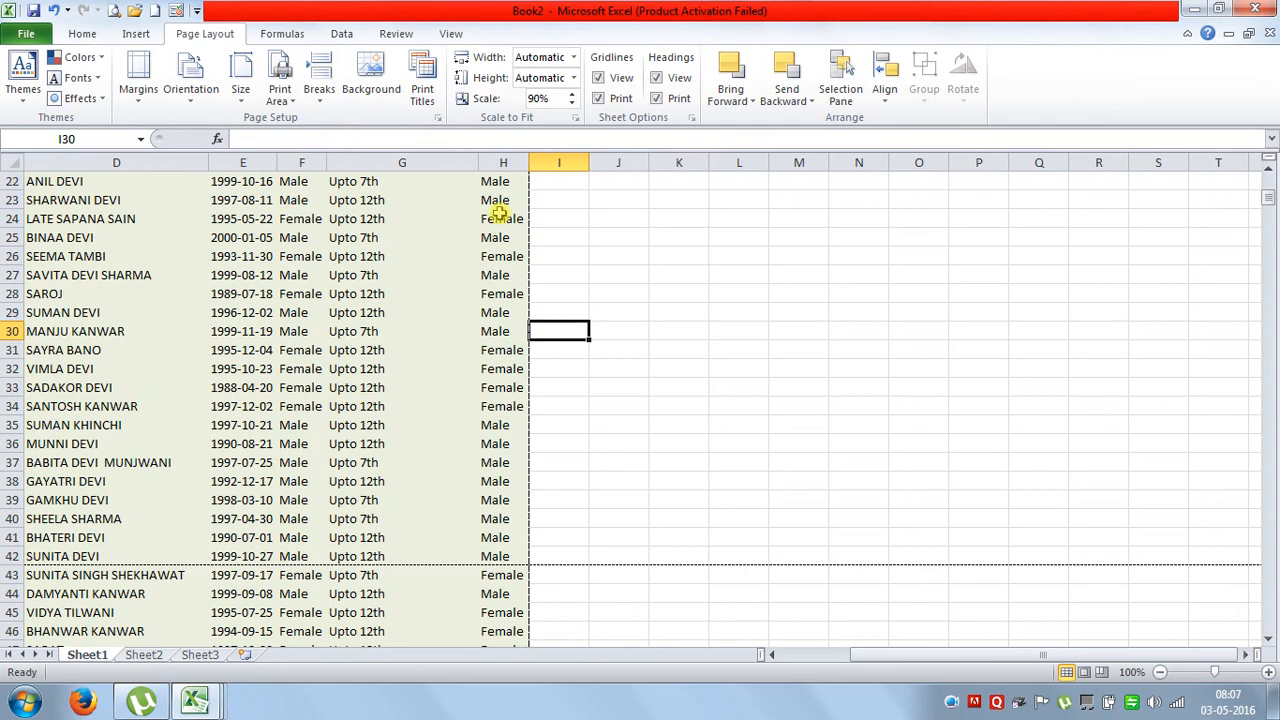
pyautogui.click(319, 88)
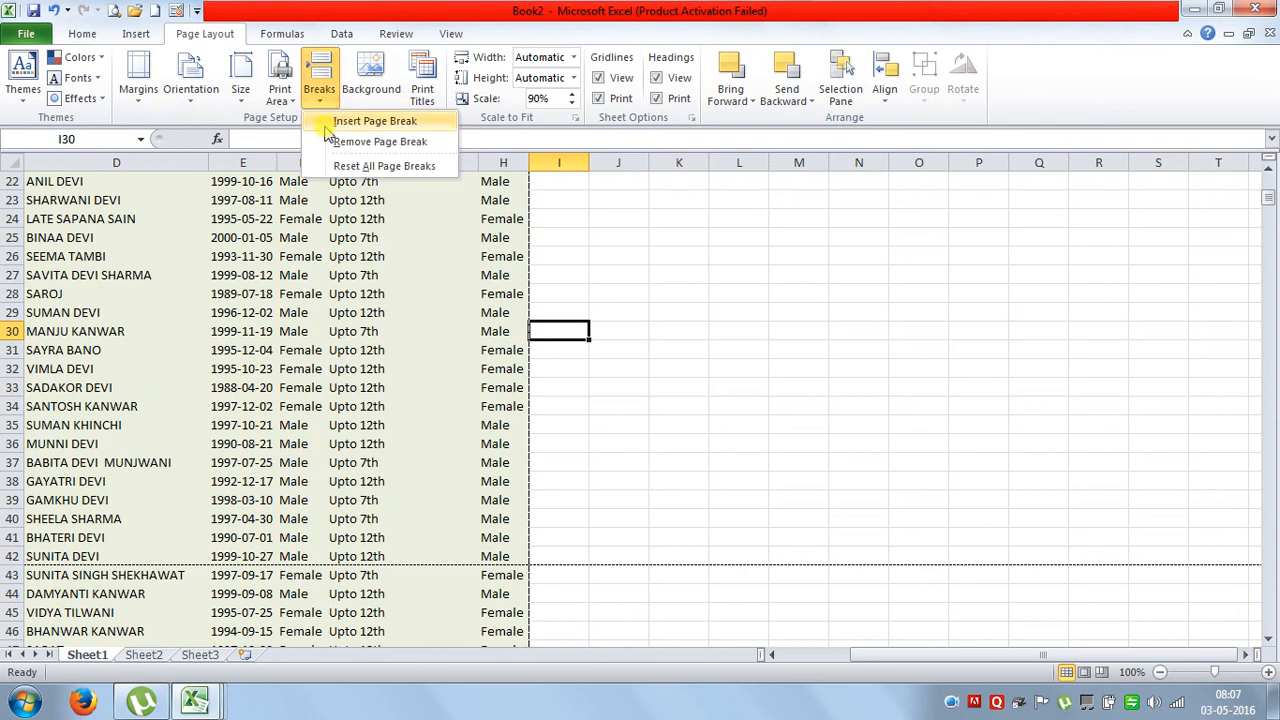
pyautogui.click(325, 130)
# Insert a third page break farther down the student list, at cell I66
pyautogui.scroll(-12, 463, 403)
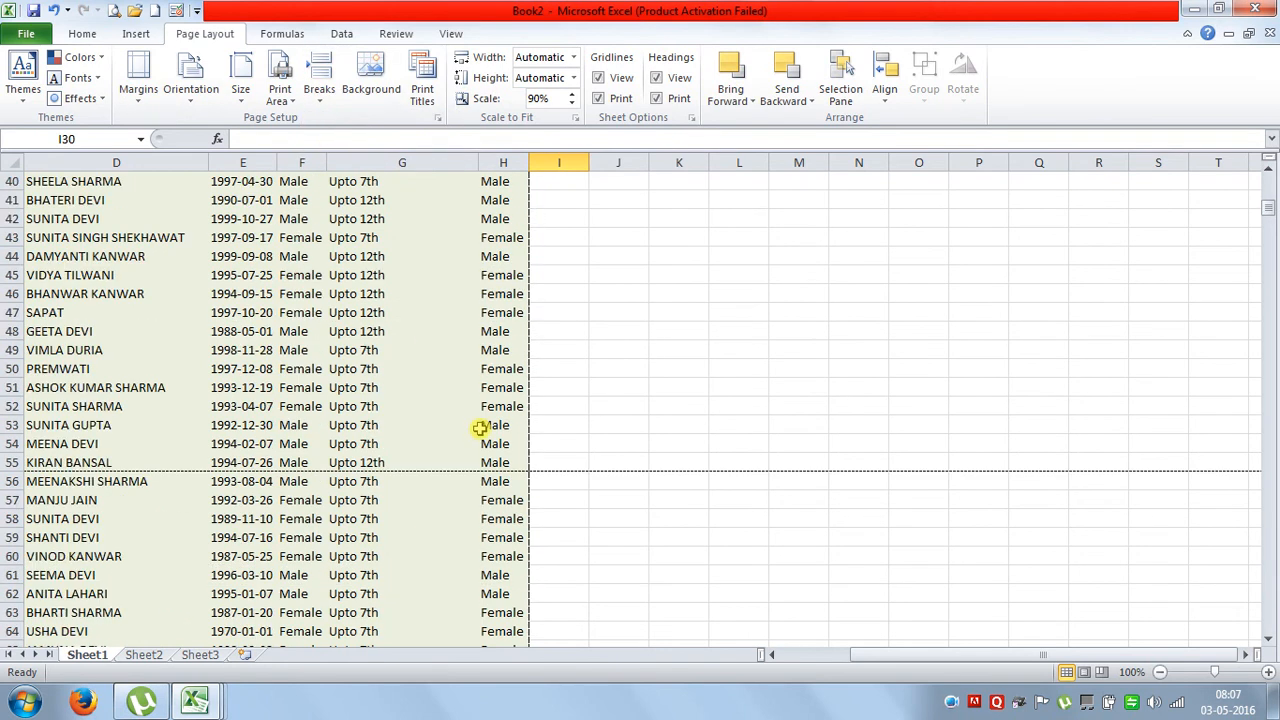
pyautogui.click(553, 331)
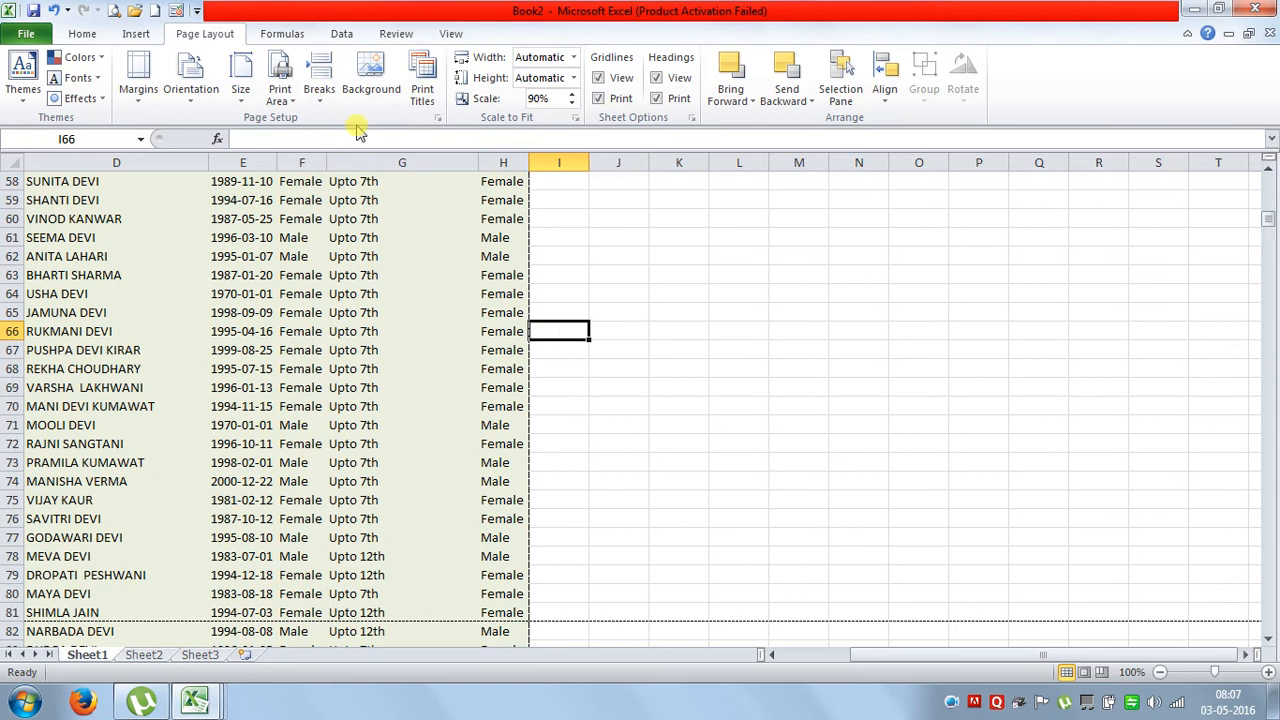
pyautogui.click(319, 90)
pyautogui.click(338, 123)
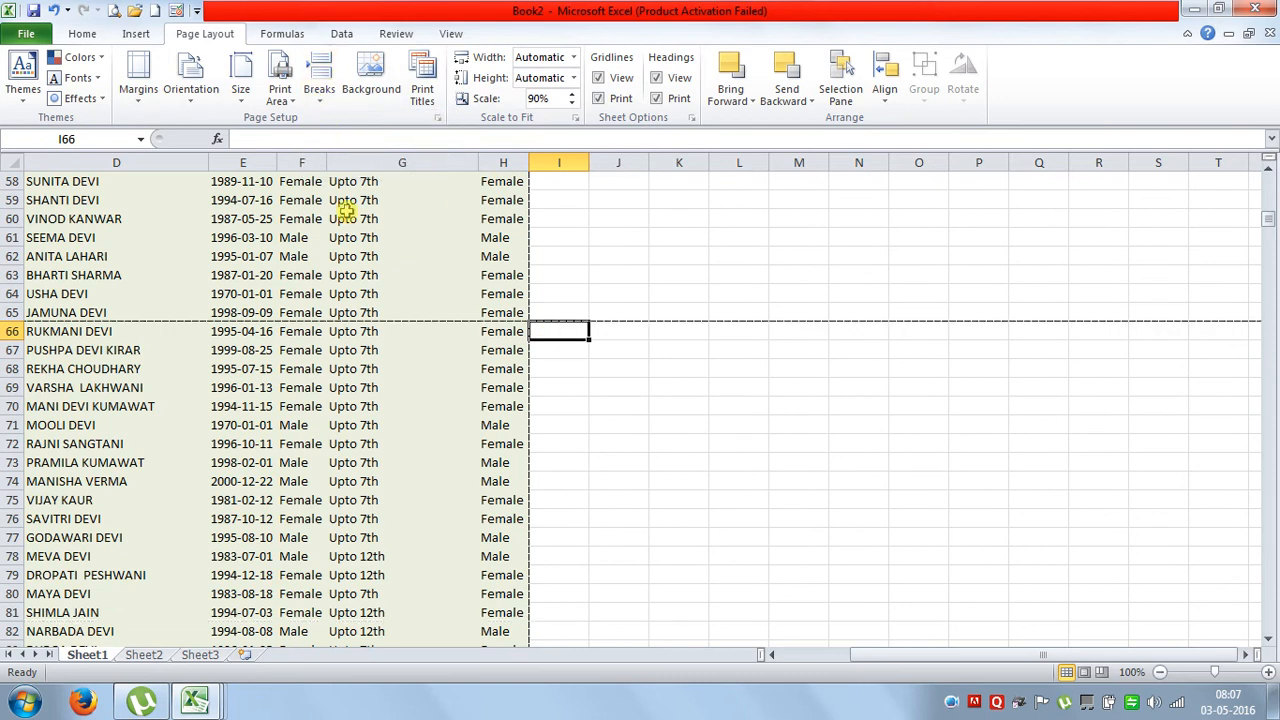
# Preview the first four printed pages of Sheet1 to check how the manual page breaks split the list
pyautogui.scroll(5, 368, 366)
pyautogui.scroll(14, 368, 366)
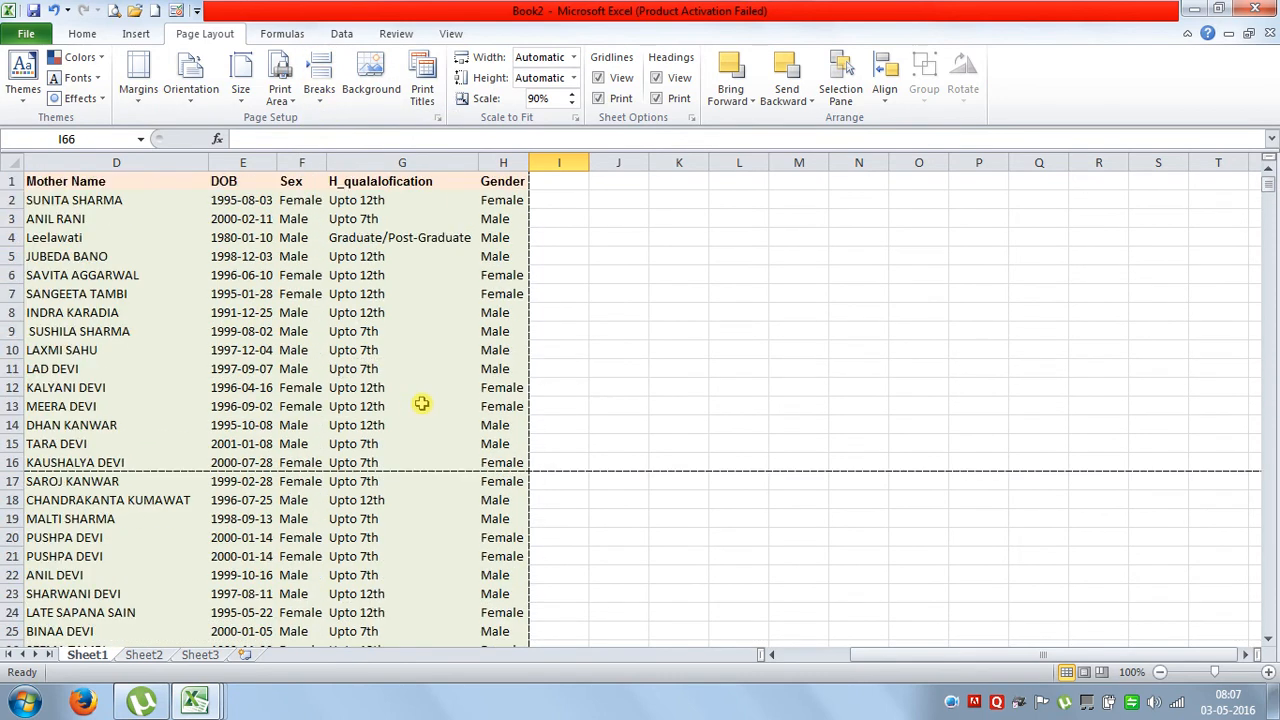
pyautogui.click(390, 355)
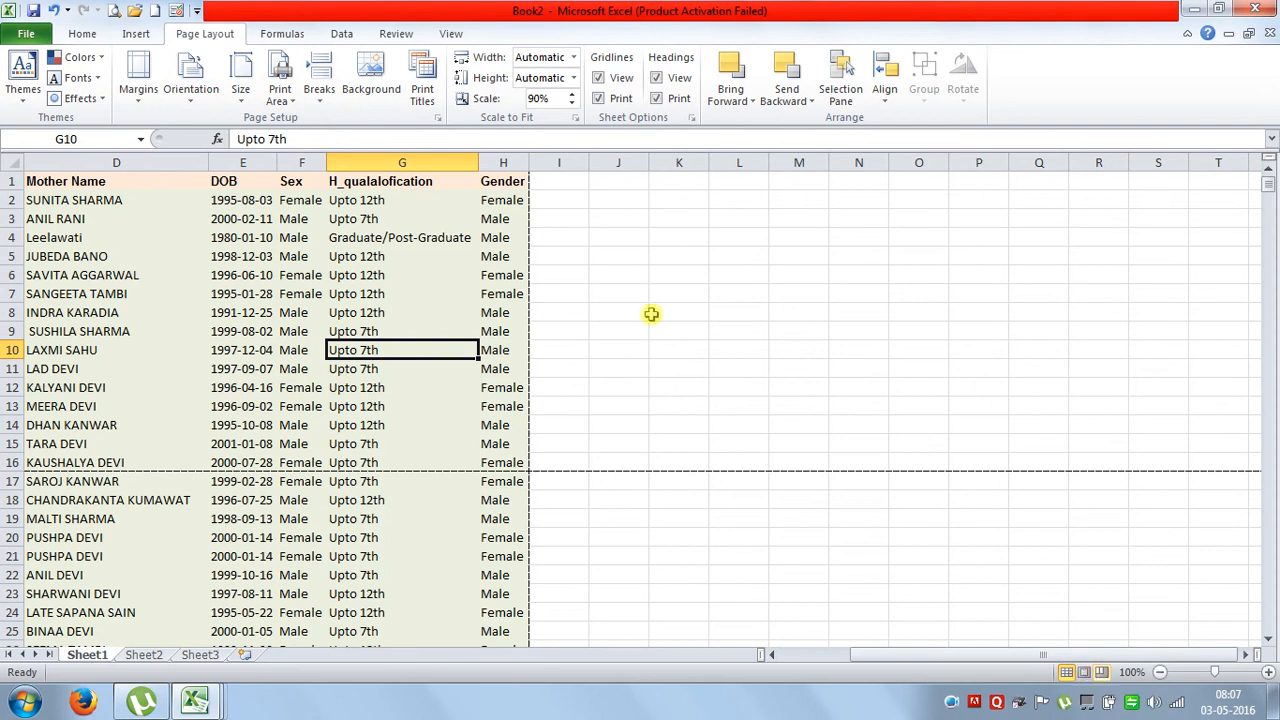
pyautogui.click(114, 11)
pyautogui.click(593, 669)
pyautogui.click(593, 669)
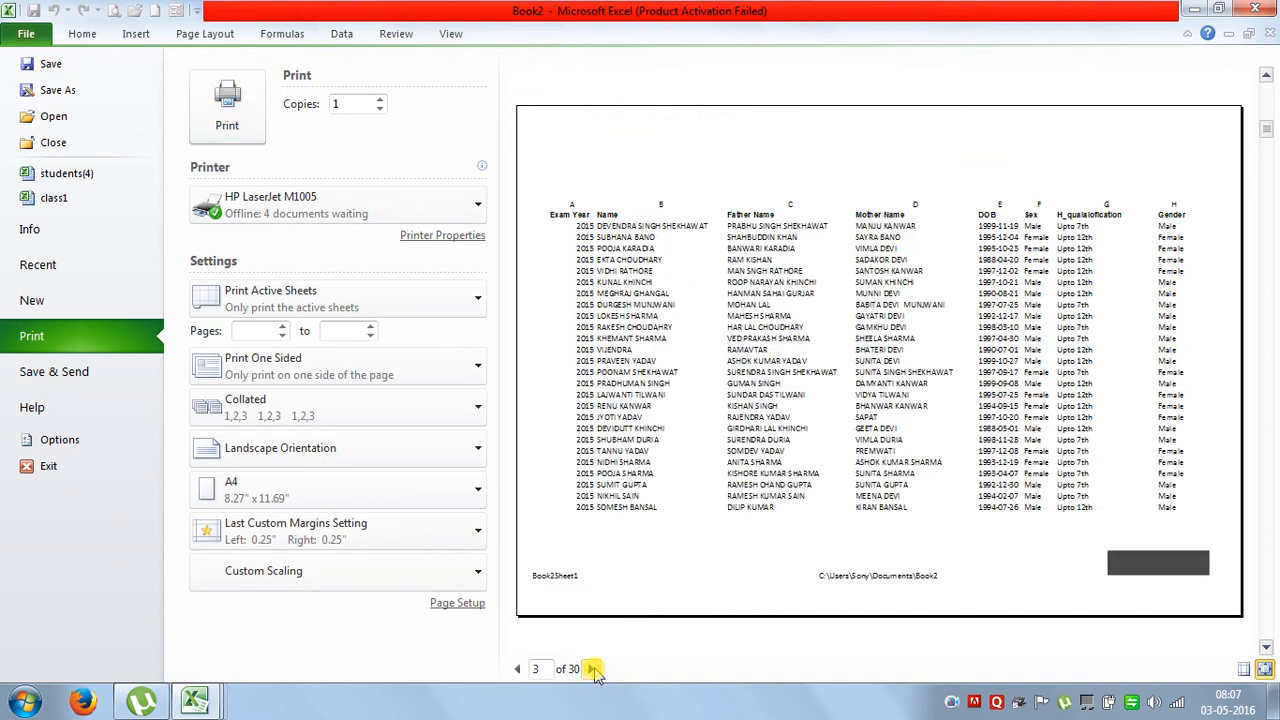
pyautogui.click(593, 669)
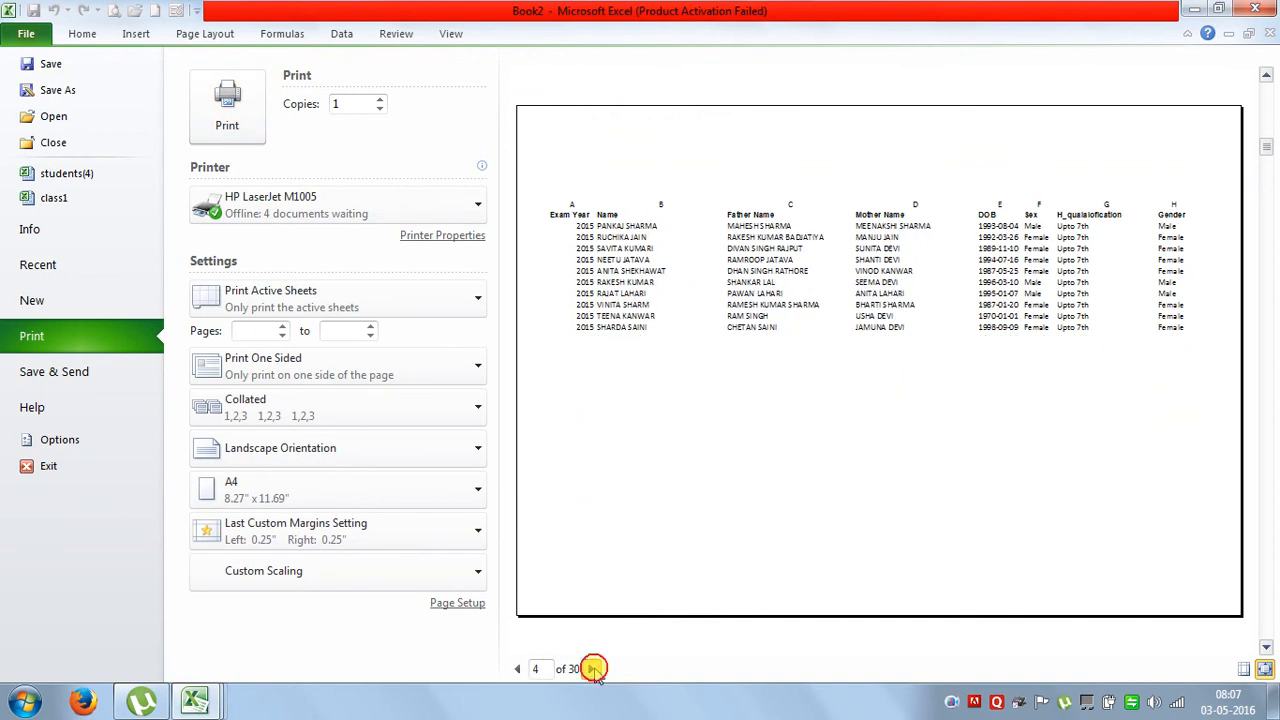
# Page back through the print preview from page 4 to page 1 and return to the worksheet
pyautogui.click(593, 669)
pyautogui.click(517, 669)
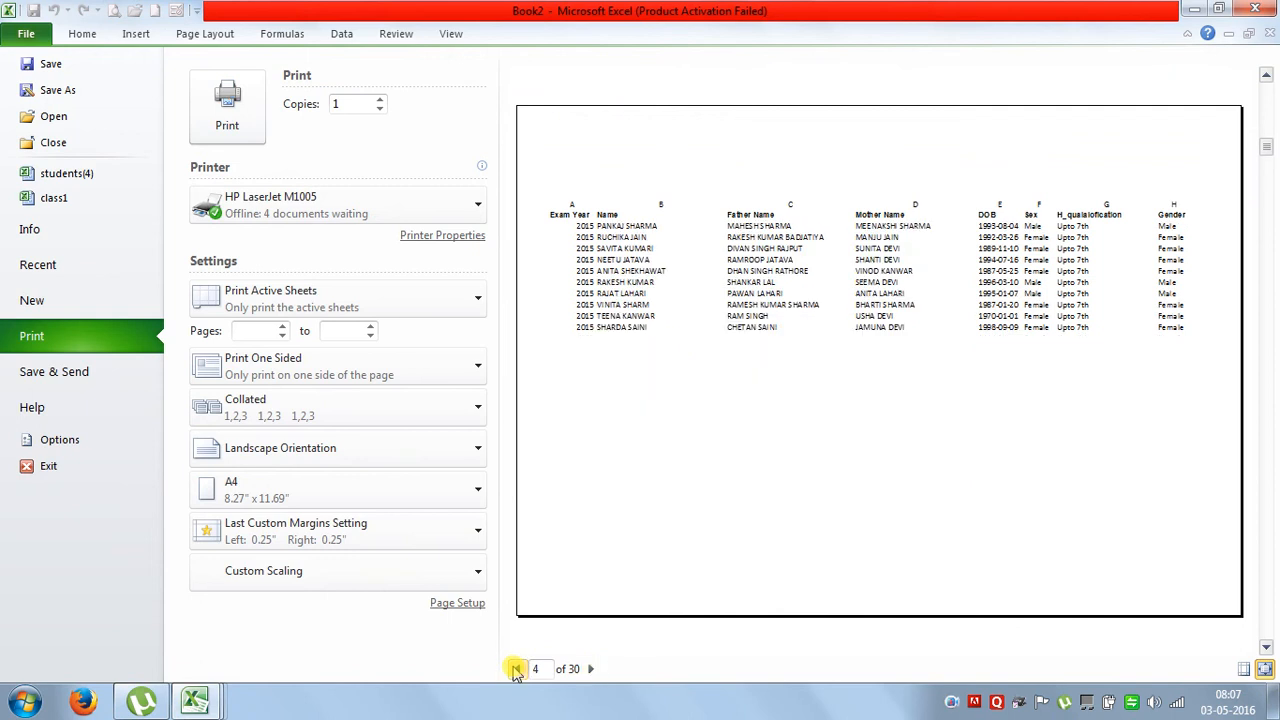
pyautogui.click(517, 669)
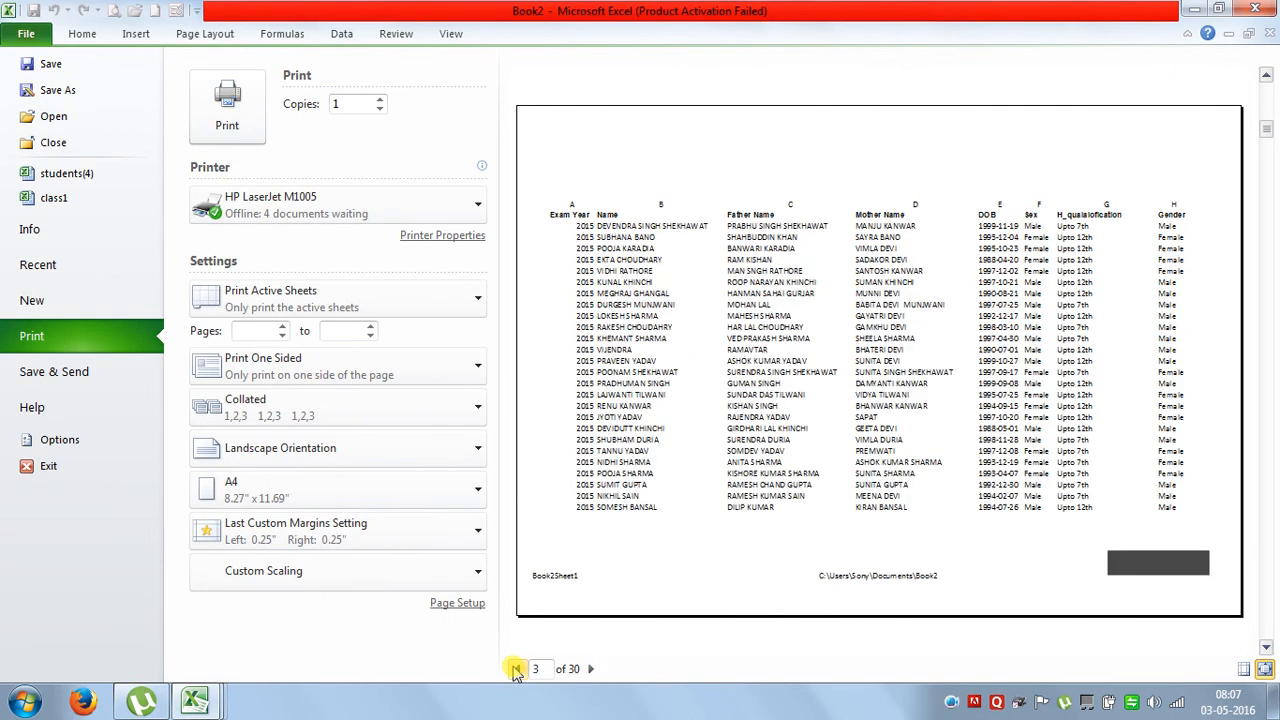
pyautogui.click(516, 669)
pyautogui.click(516, 669)
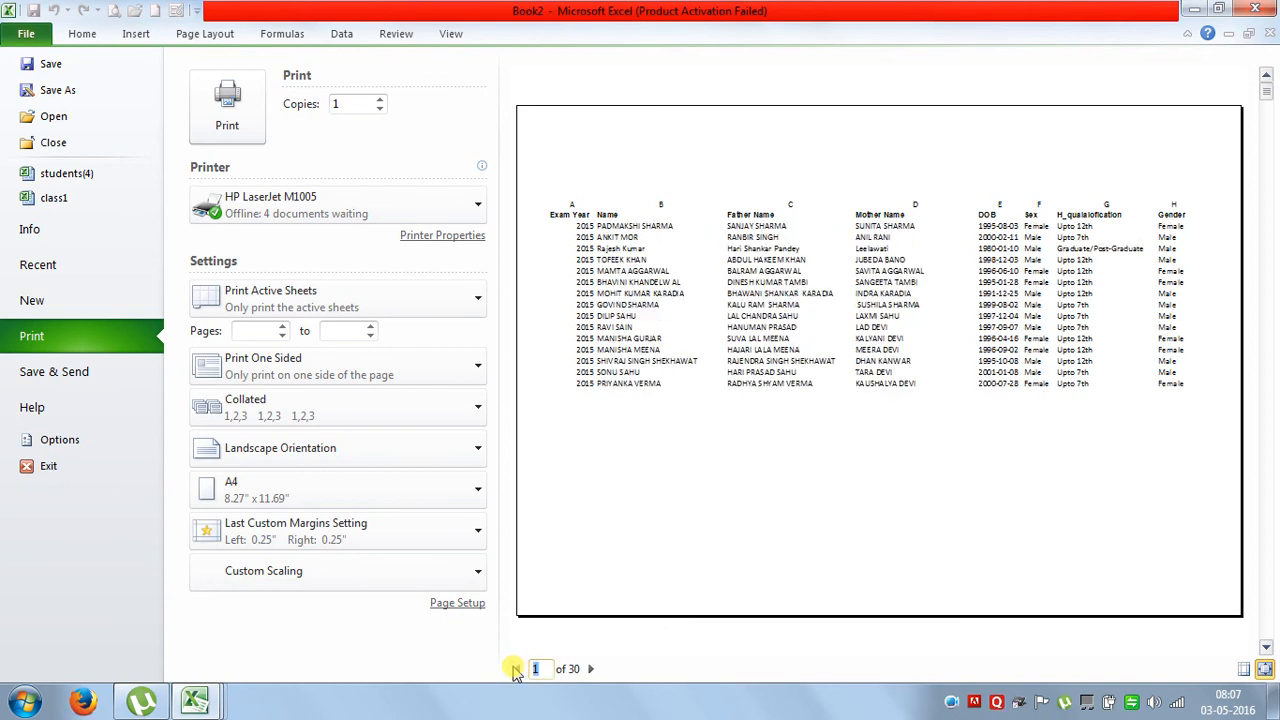
pyautogui.click(27, 36)
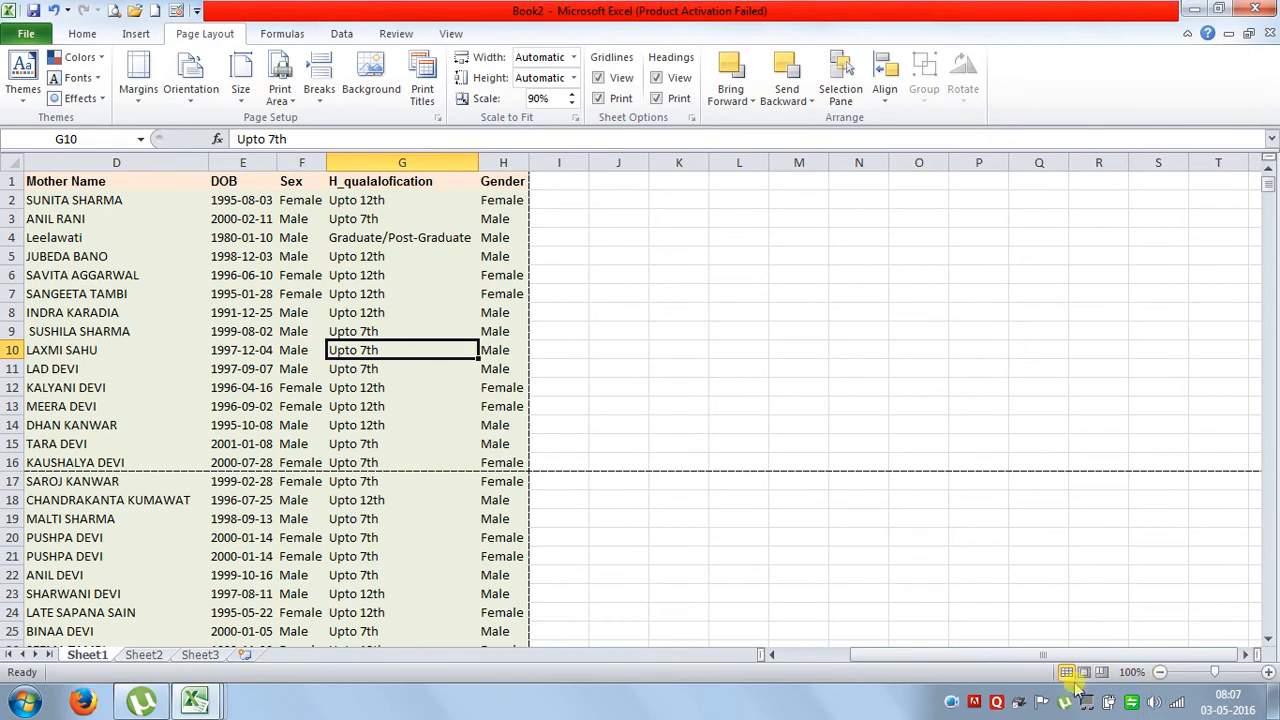
# In Page Break Preview, move the page break under row 29 farther down the list and the first break to below row 32
pyautogui.click(1102, 671)
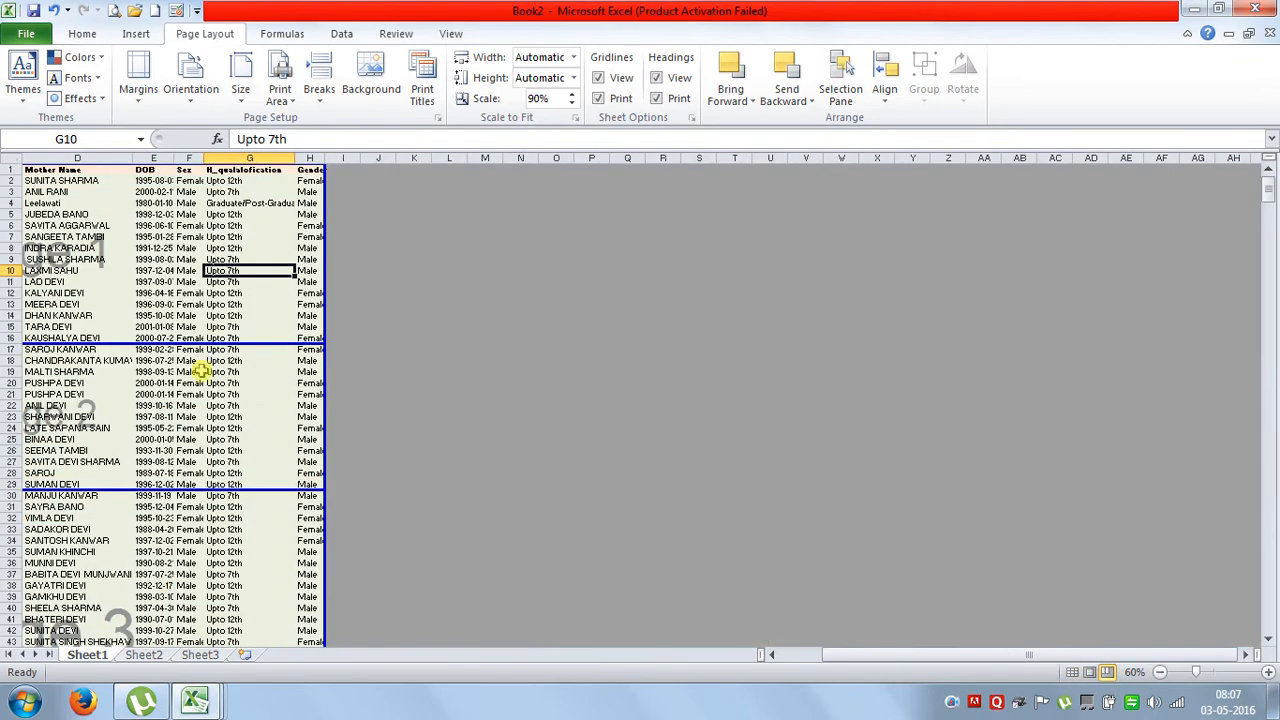
pyautogui.moveTo(183, 343); pyautogui.dragTo(213, 423)
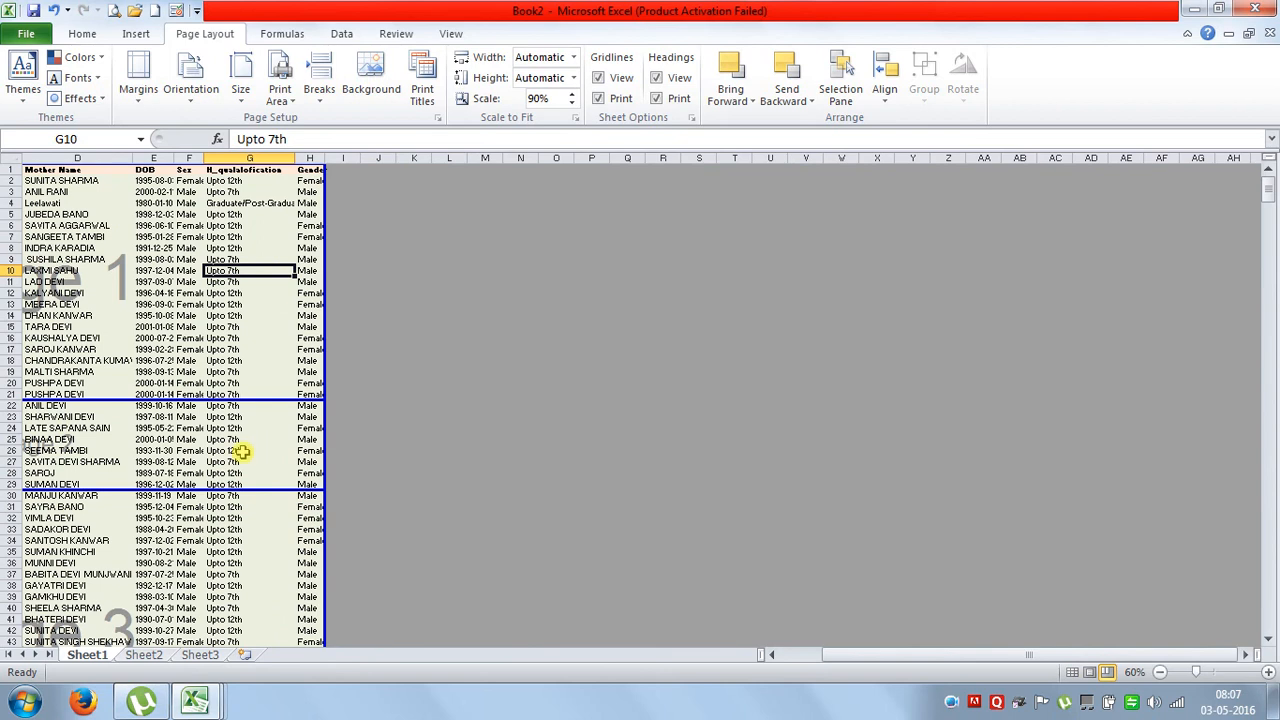
pyautogui.moveTo(180, 489); pyautogui.dragTo(243, 635)
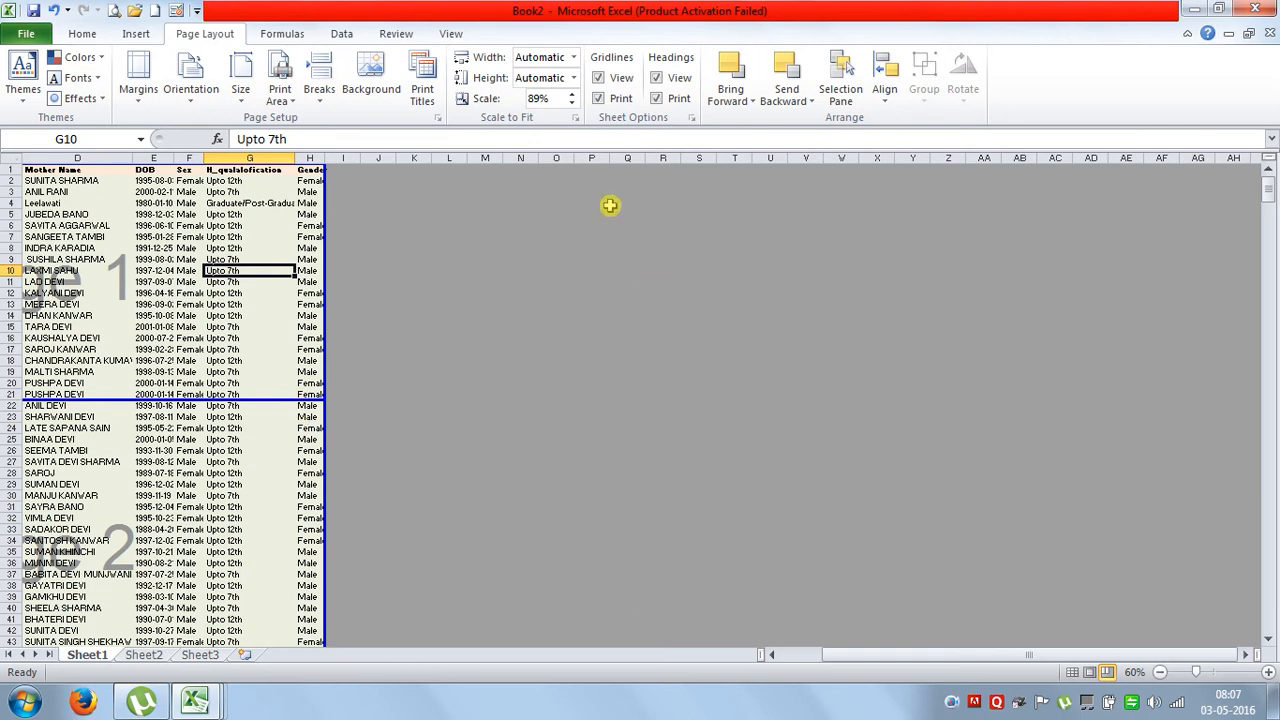
pyautogui.moveTo(273, 403); pyautogui.dragTo(242, 518)
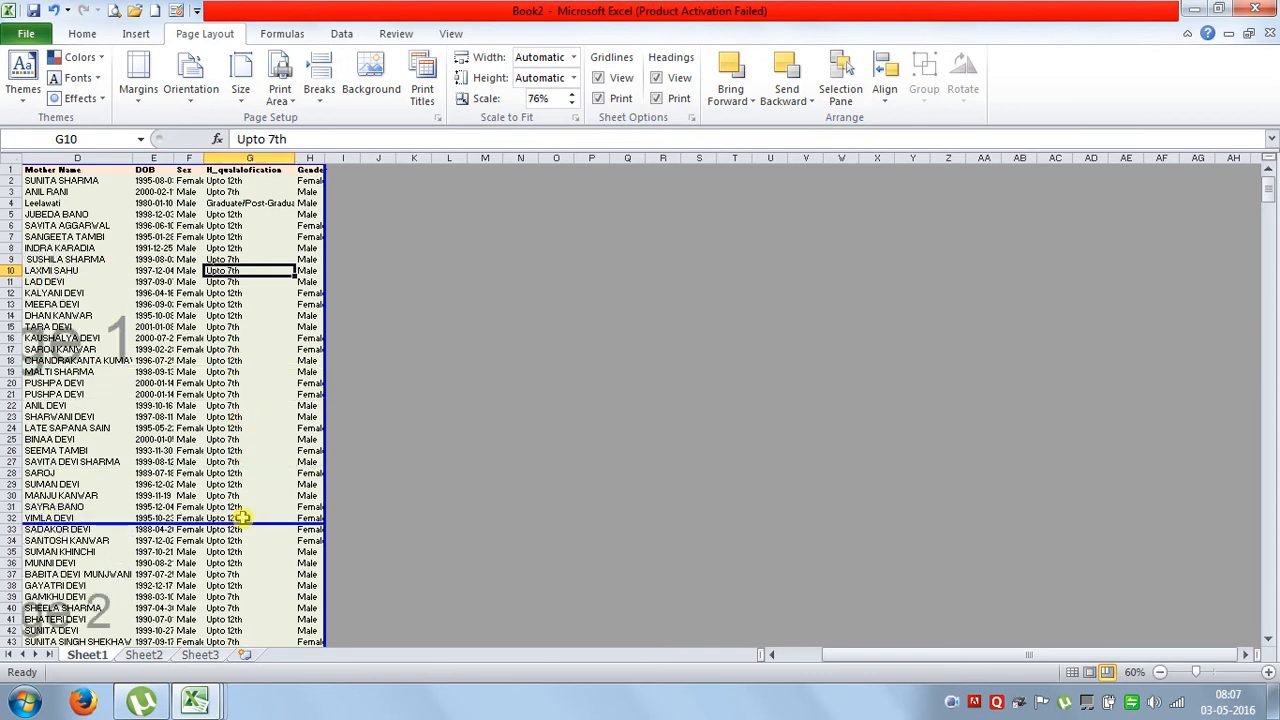
# Raise the sheet's print scale to 90%, then reduce it to 75%
pyautogui.click(570, 94)
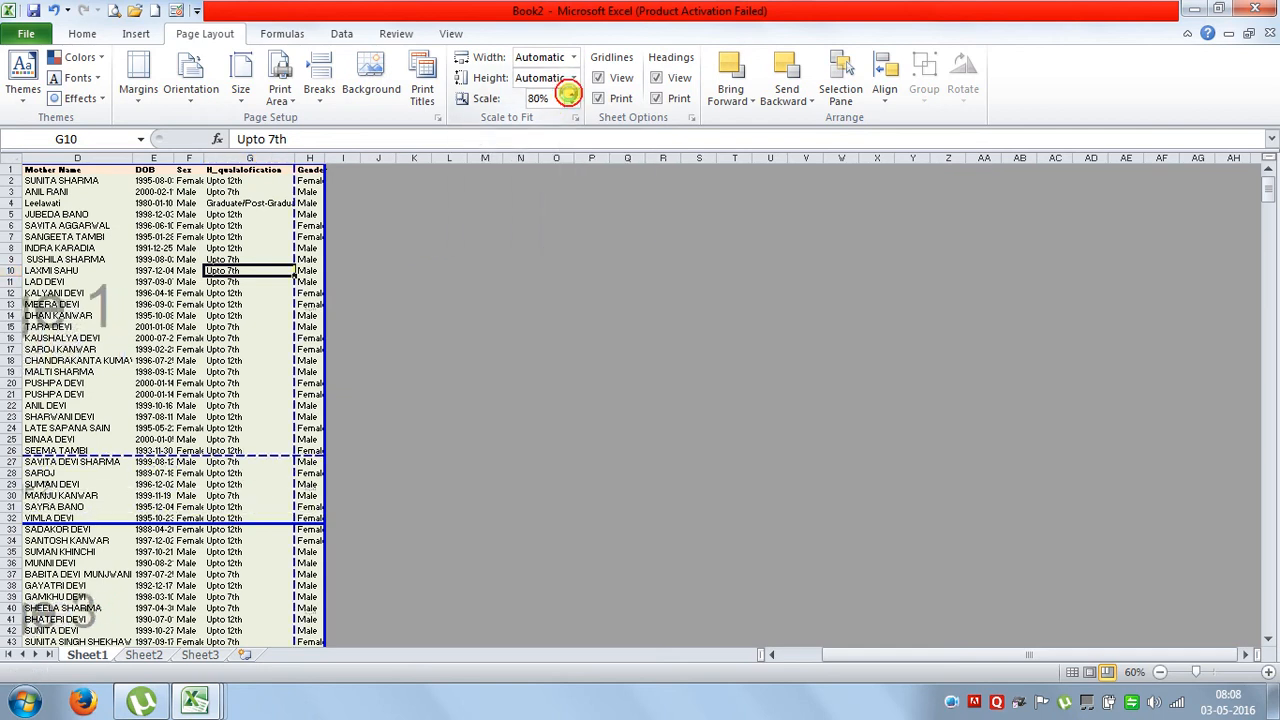
pyautogui.click(570, 94)
pyautogui.click(570, 103)
pyautogui.click(570, 103)
pyautogui.click(570, 103)
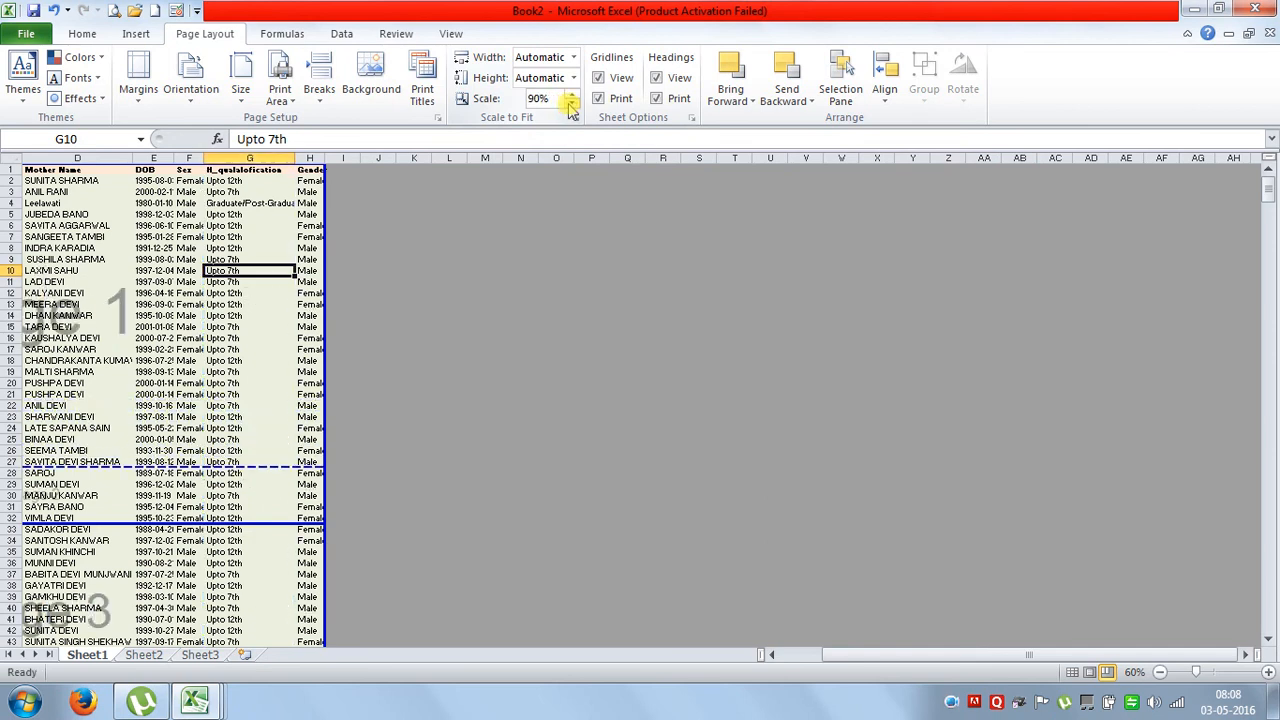
pyautogui.click(570, 103)
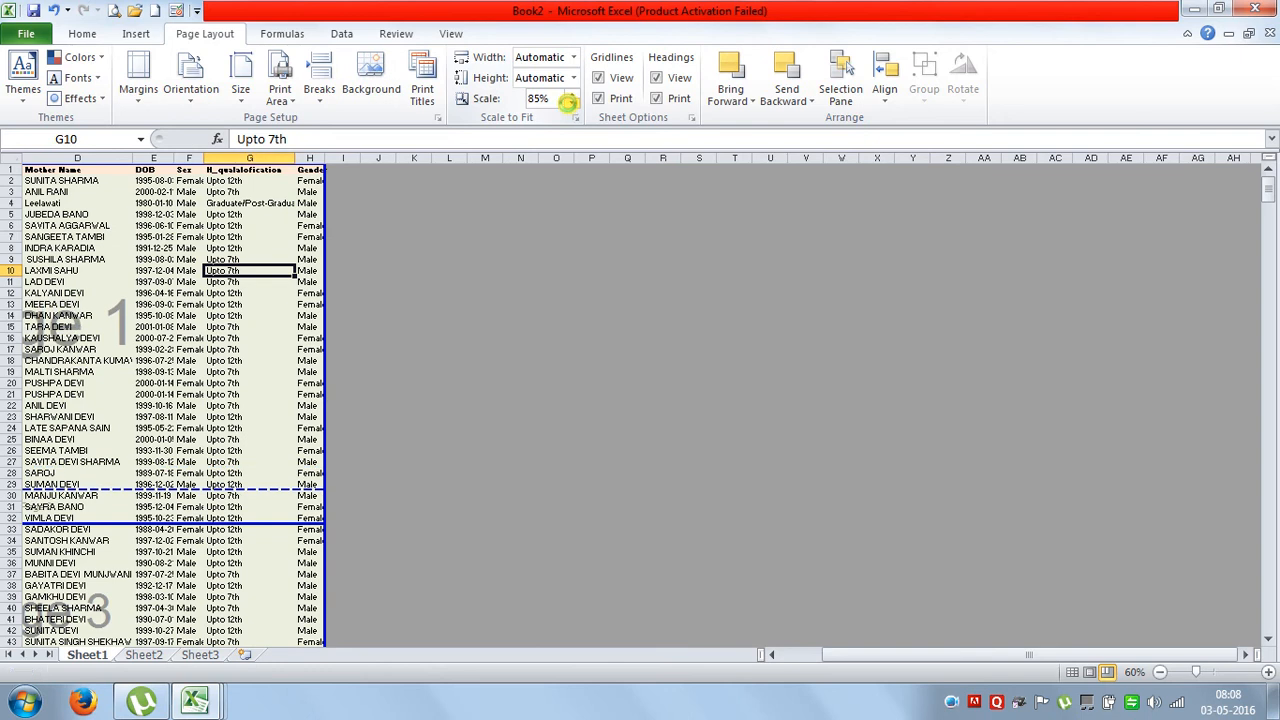
pyautogui.click(570, 103)
pyautogui.click(570, 103)
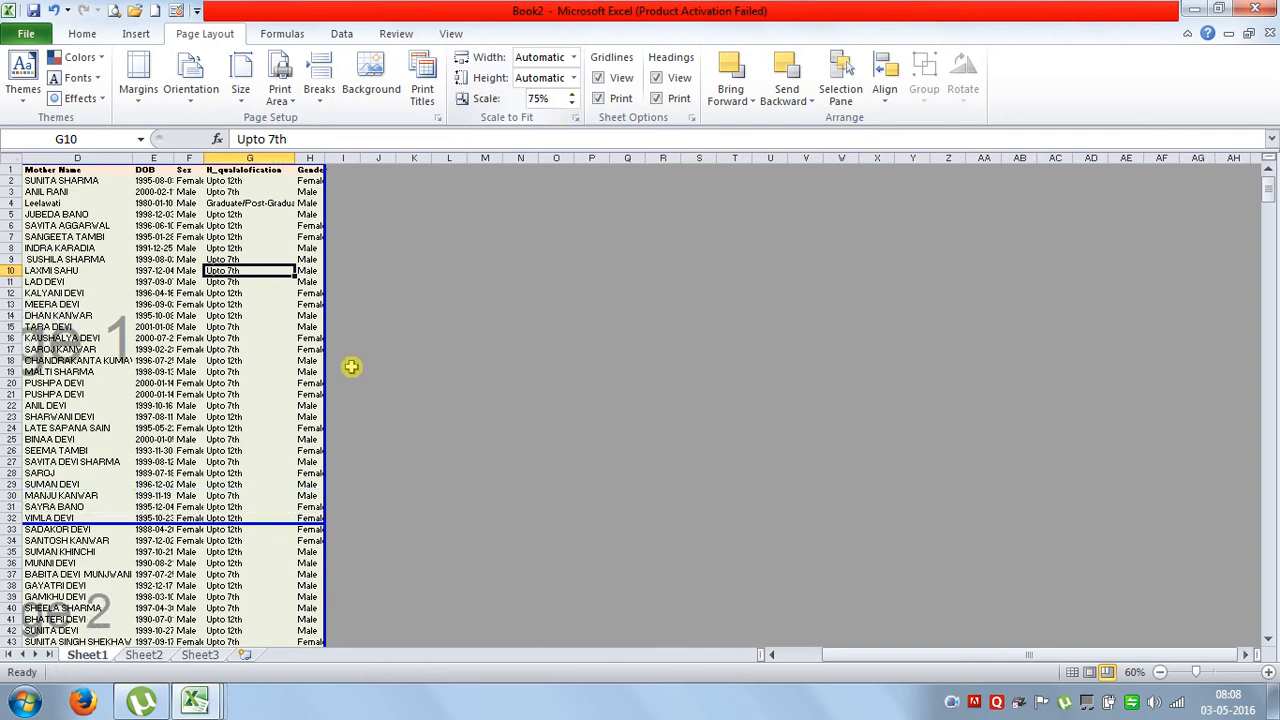
# Move the first page break up to below row 25 and return the sheet to Normal view
pyautogui.moveTo(284, 524); pyautogui.dragTo(281, 470)
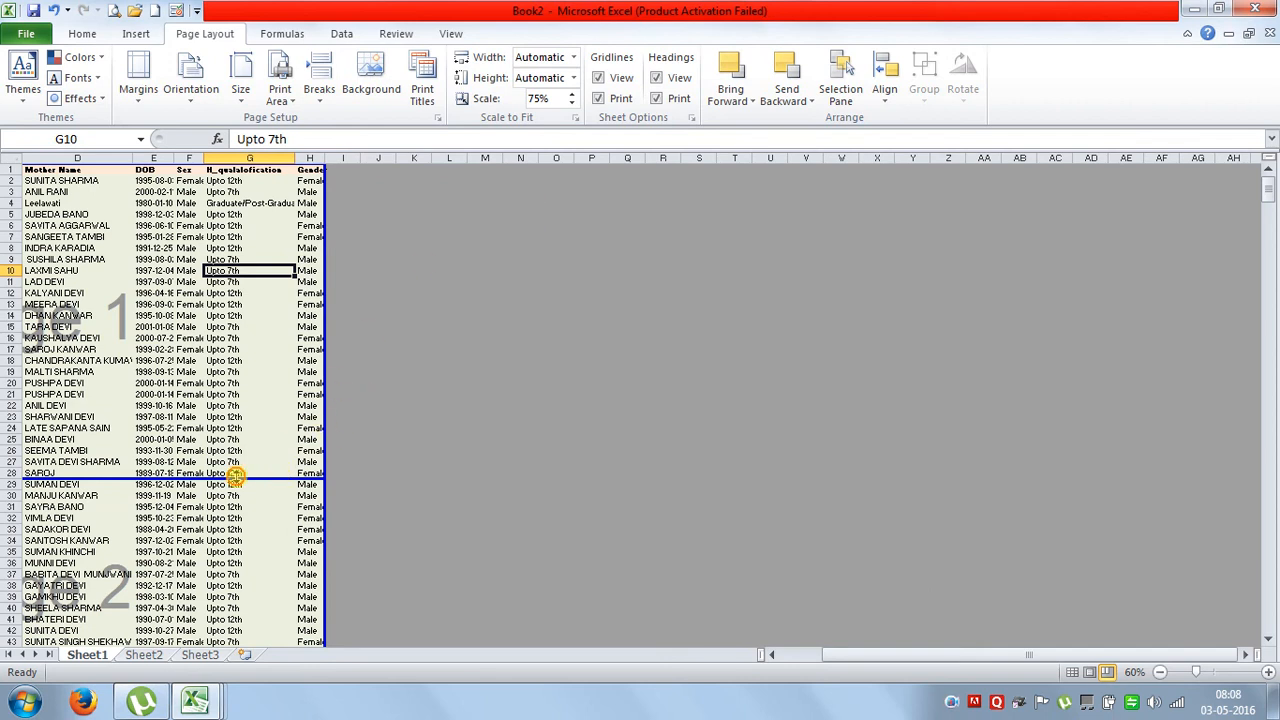
pyautogui.moveTo(244, 503); pyautogui.dragTo(242, 444)
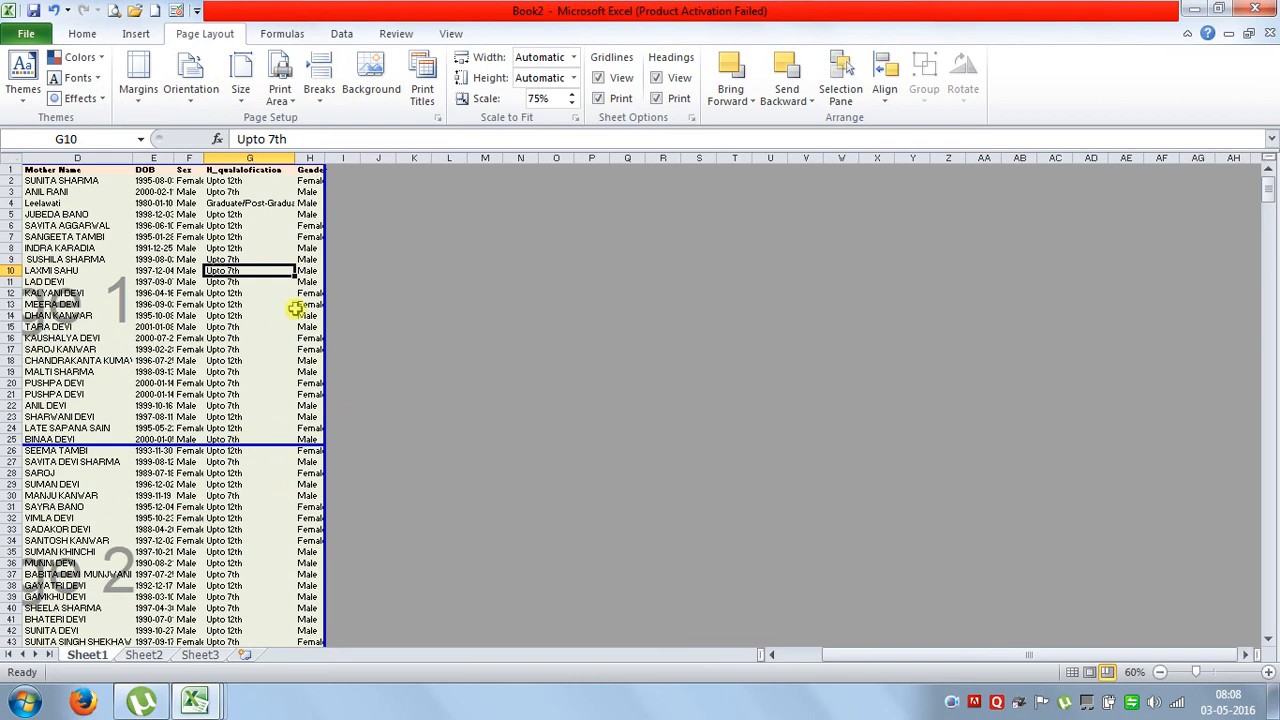
pyautogui.click(1071, 672)
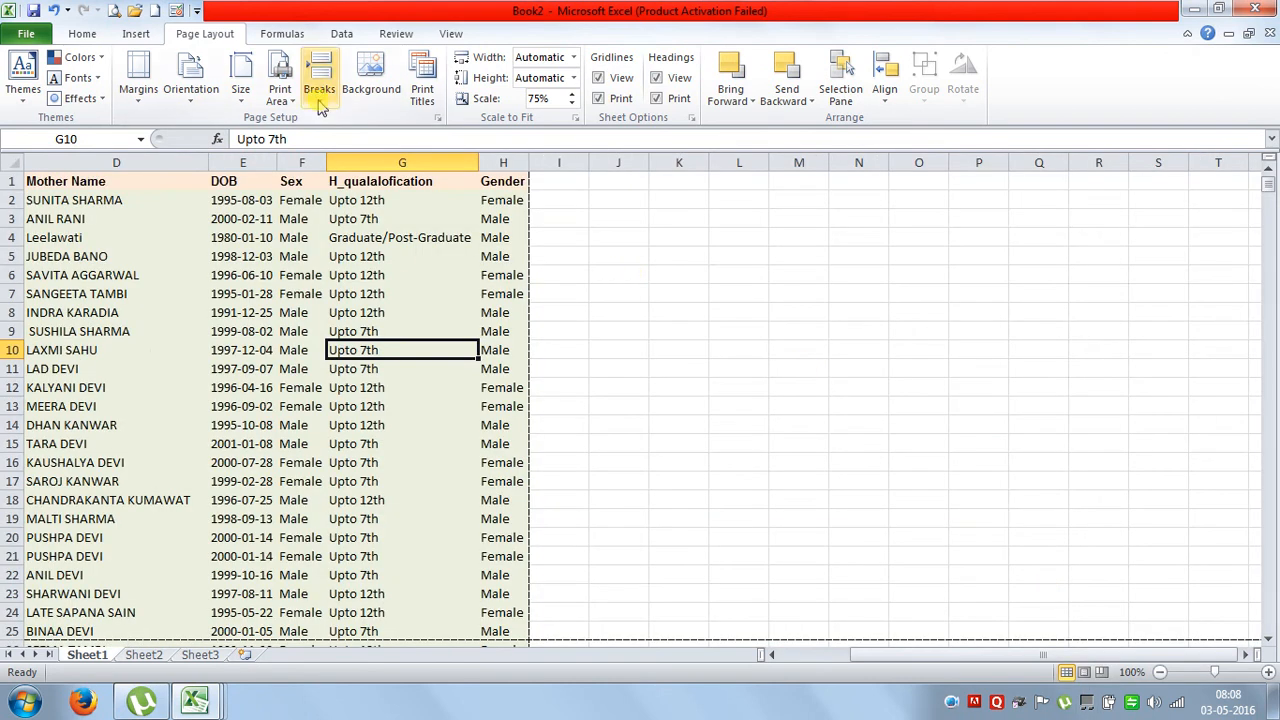
# Reset all page breaks on Sheet1 and check the automatic breaks down the student list
pyautogui.scroll(-2, 491, 349)
pyautogui.click(553, 330)
pyautogui.click(559, 275)
pyautogui.click(326, 104)
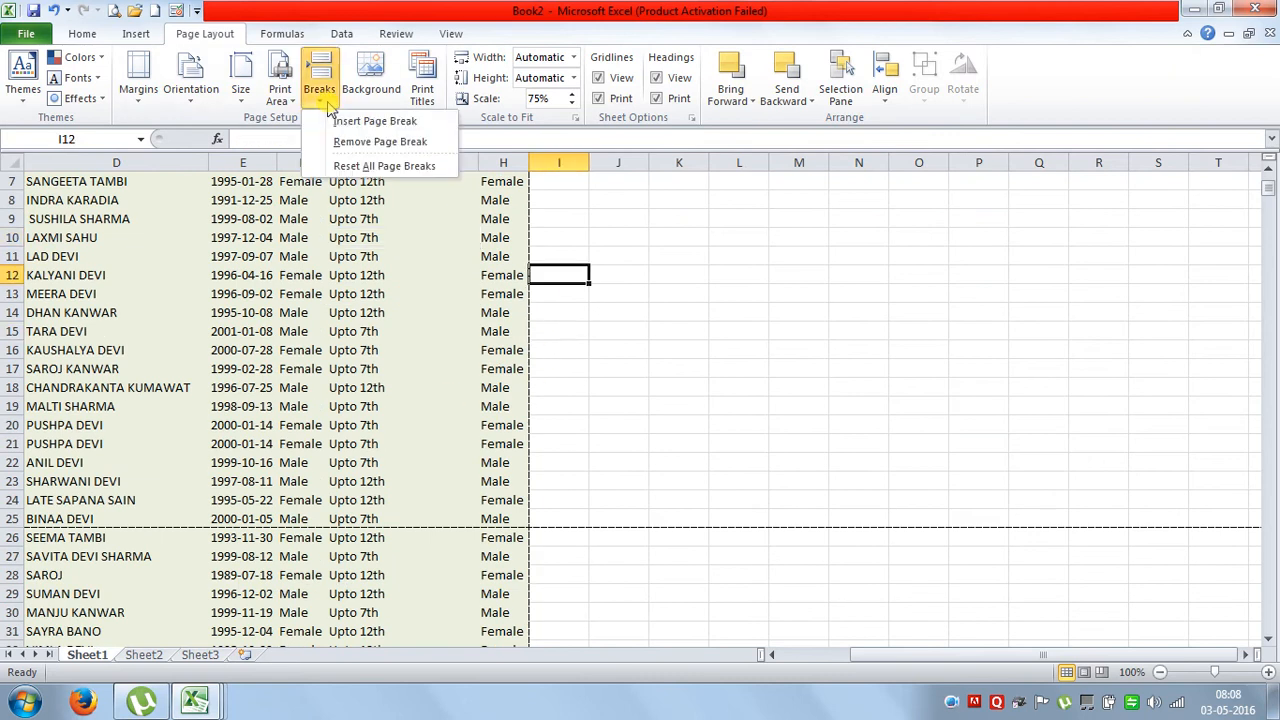
pyautogui.click(345, 166)
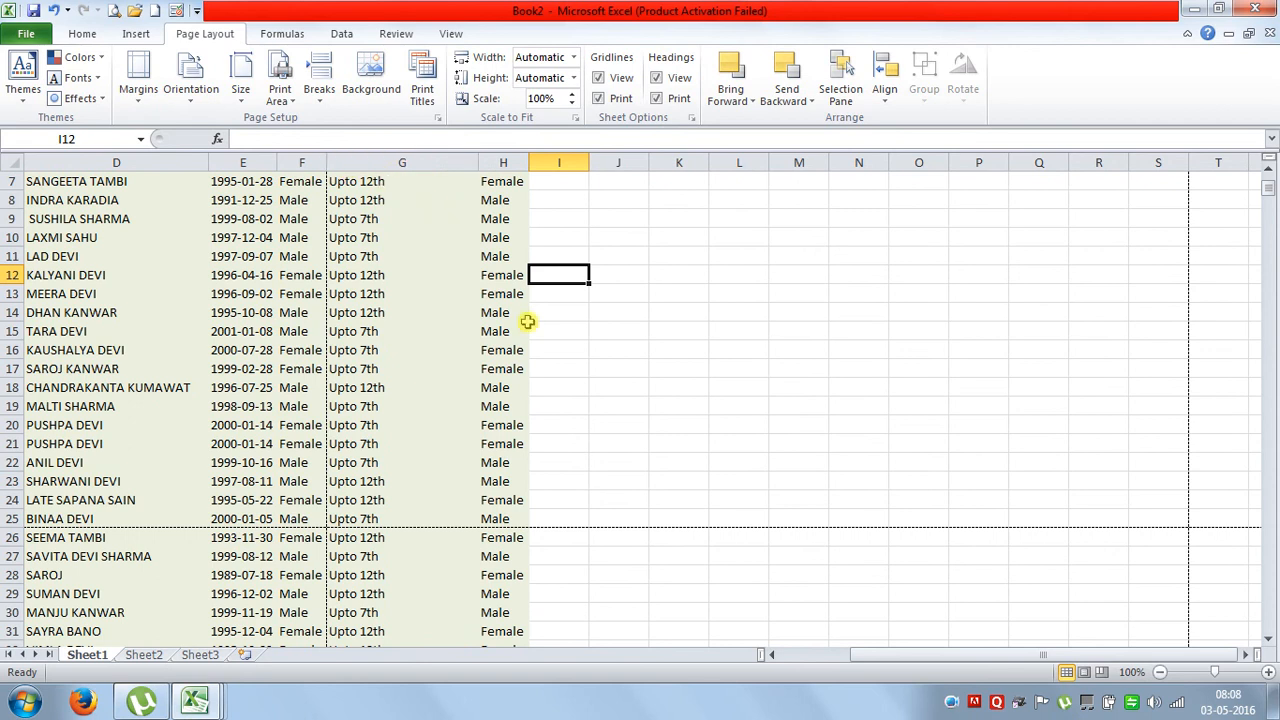
pyautogui.scroll(2, 527, 321)
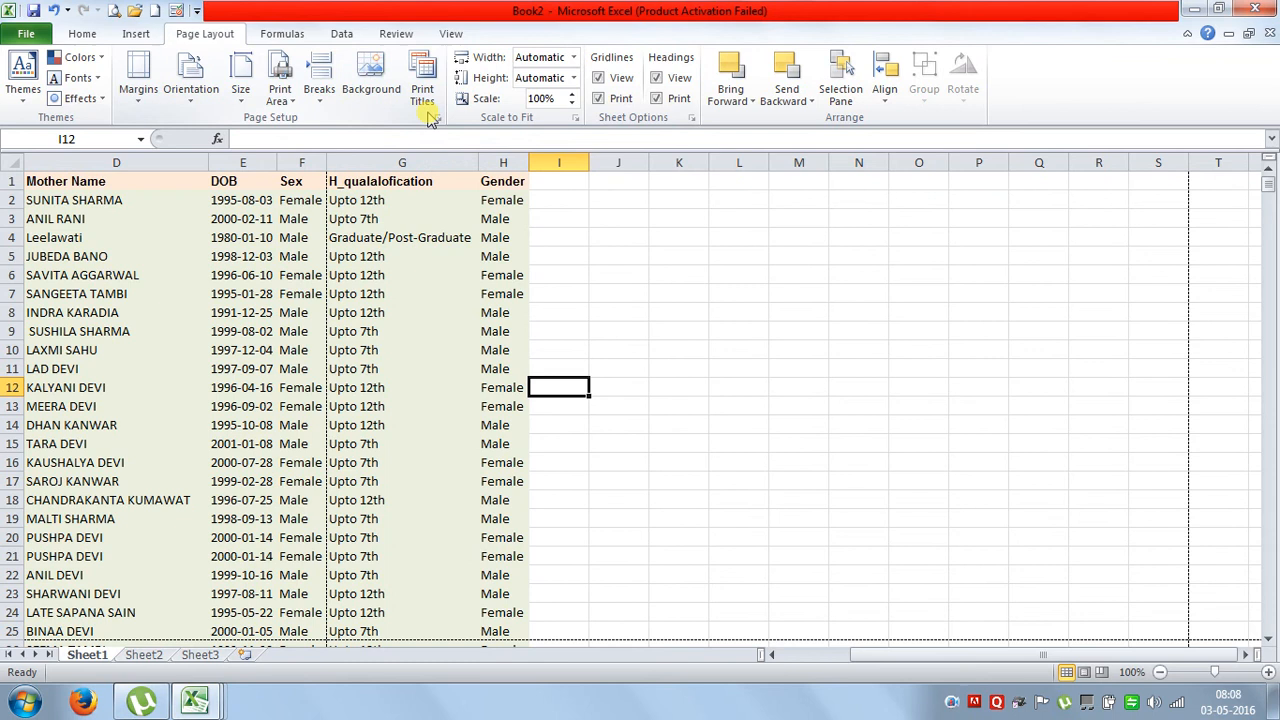
pyautogui.scroll(-6, 425, 178)
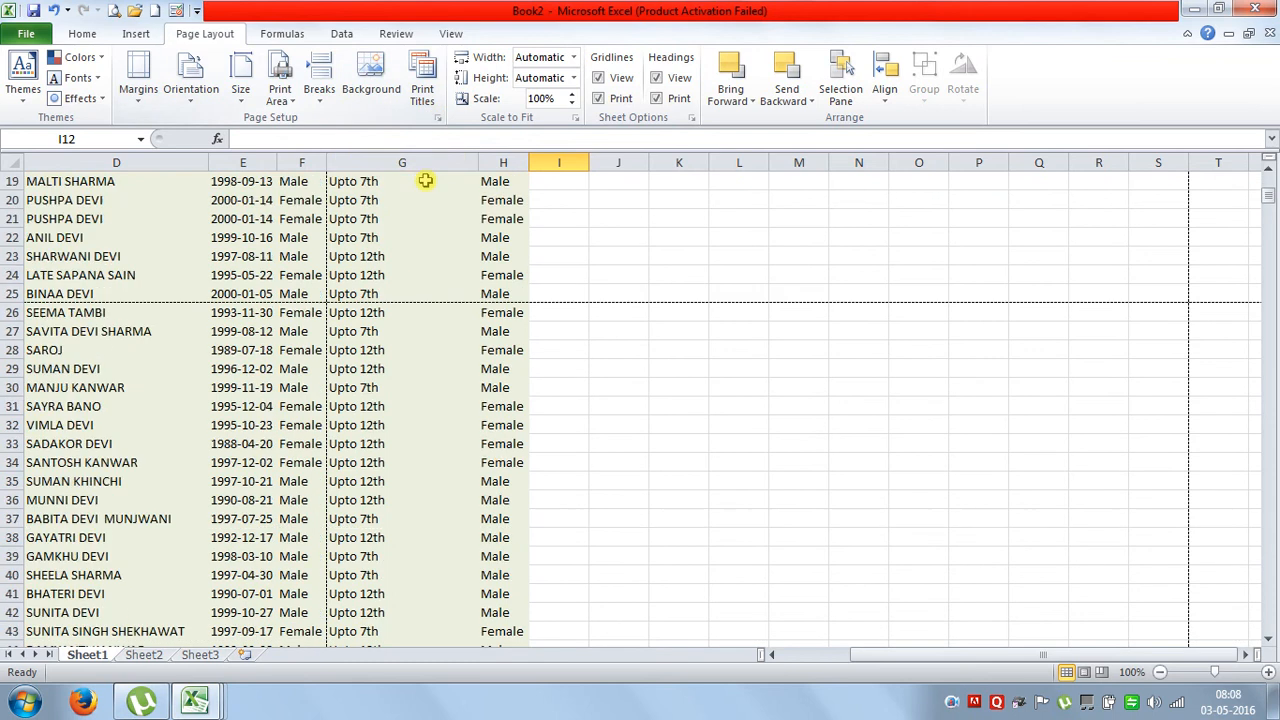
pyautogui.click(331, 309)
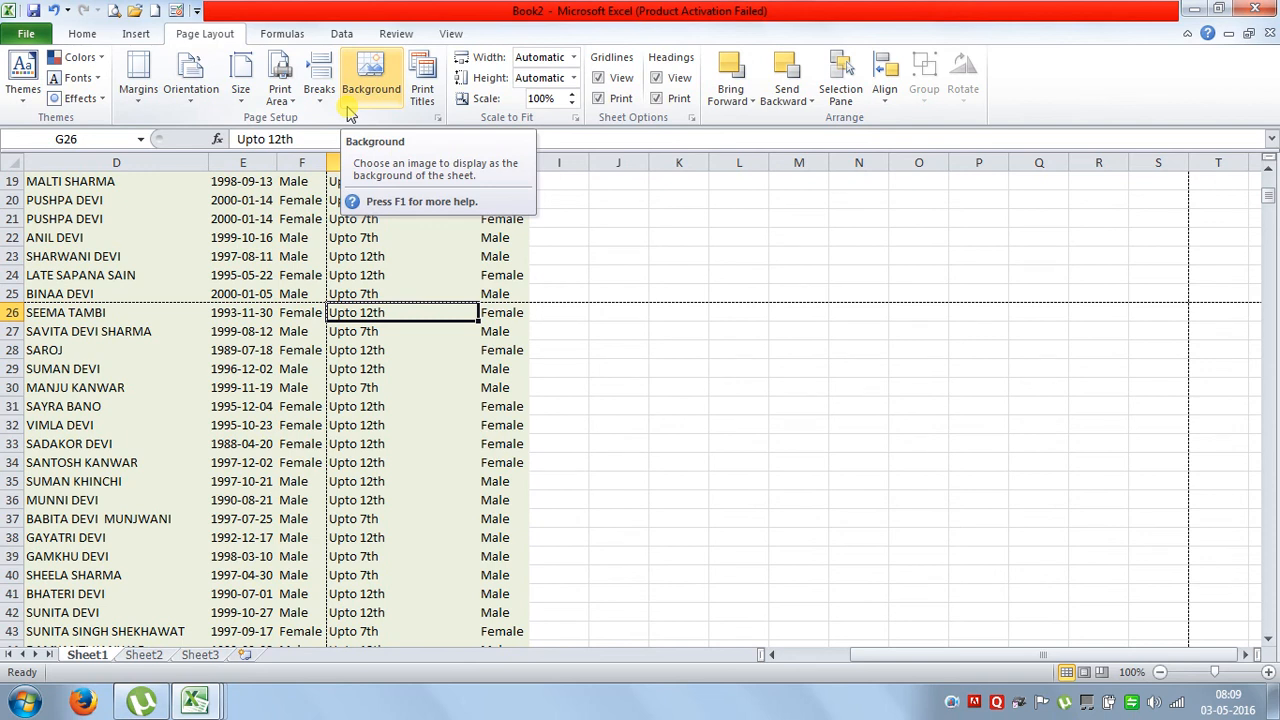
pyautogui.click(580, 104)
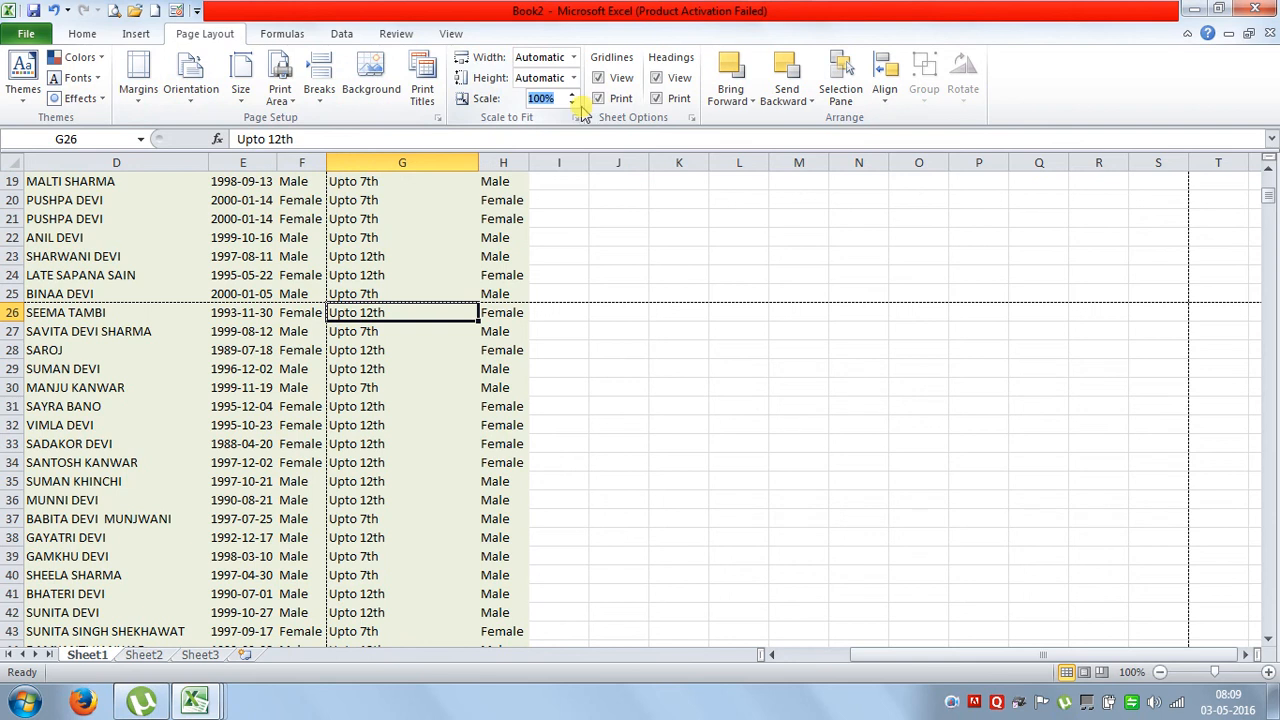
pyautogui.click(428, 222)
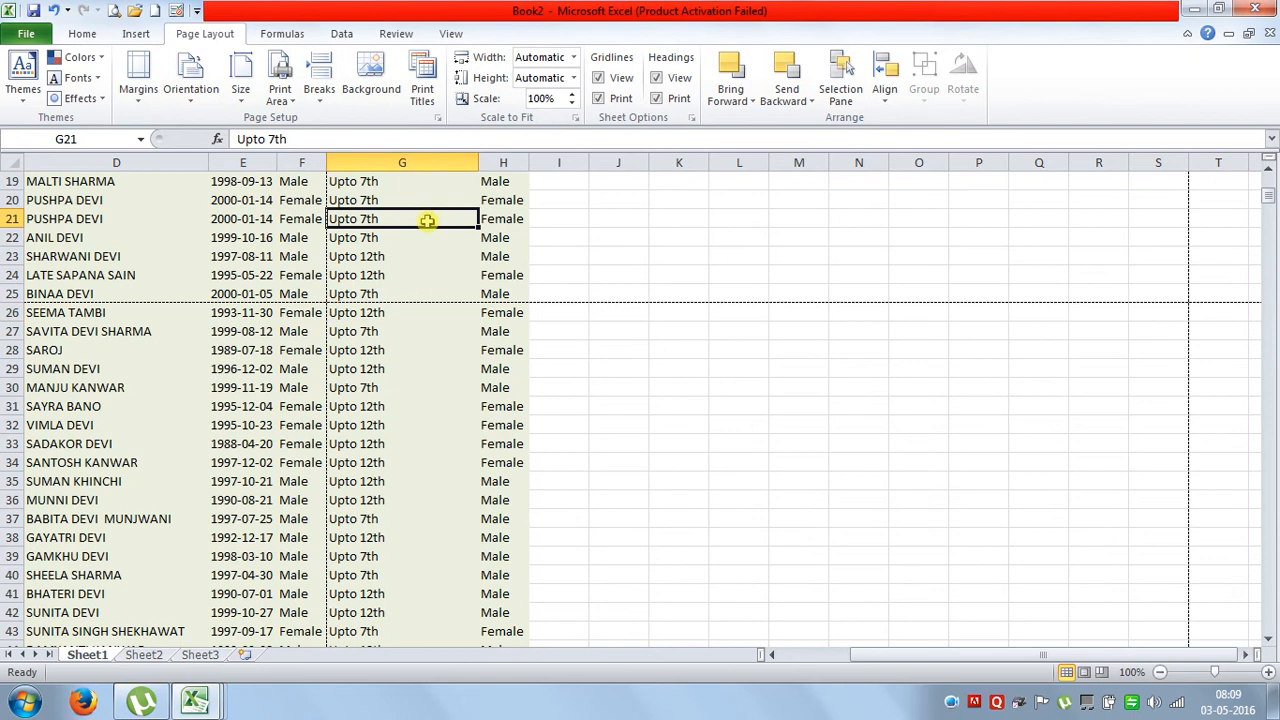
# Toggle the display of gridlines and headings off and back on, and try their print options
pyautogui.click(617, 80)
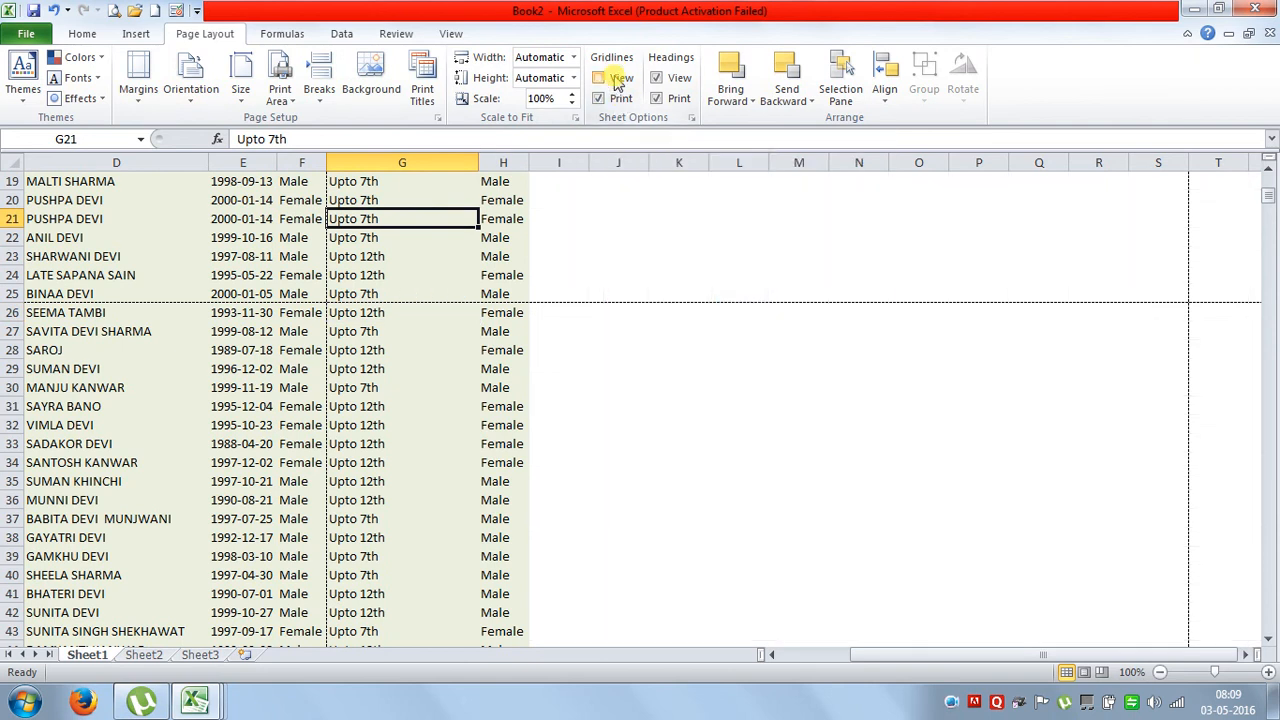
pyautogui.click(676, 82)
pyautogui.click(676, 82)
pyautogui.click(618, 80)
pyautogui.click(620, 98)
pyautogui.click(656, 98)
pyautogui.click(656, 99)
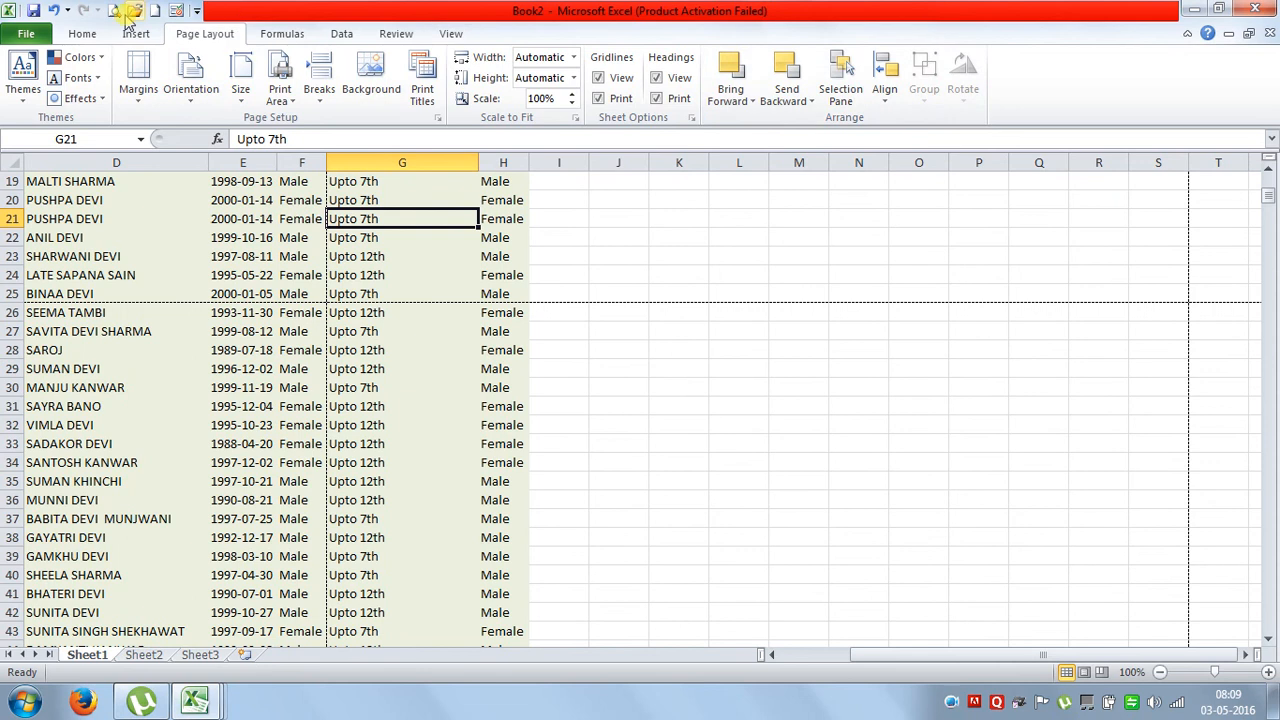
# Draw a rectangle about 5.41" wide and 0.78" high in the empty cells beside the list and give it the red shape style
pyautogui.click(136, 33)
pyautogui.click(200, 90)
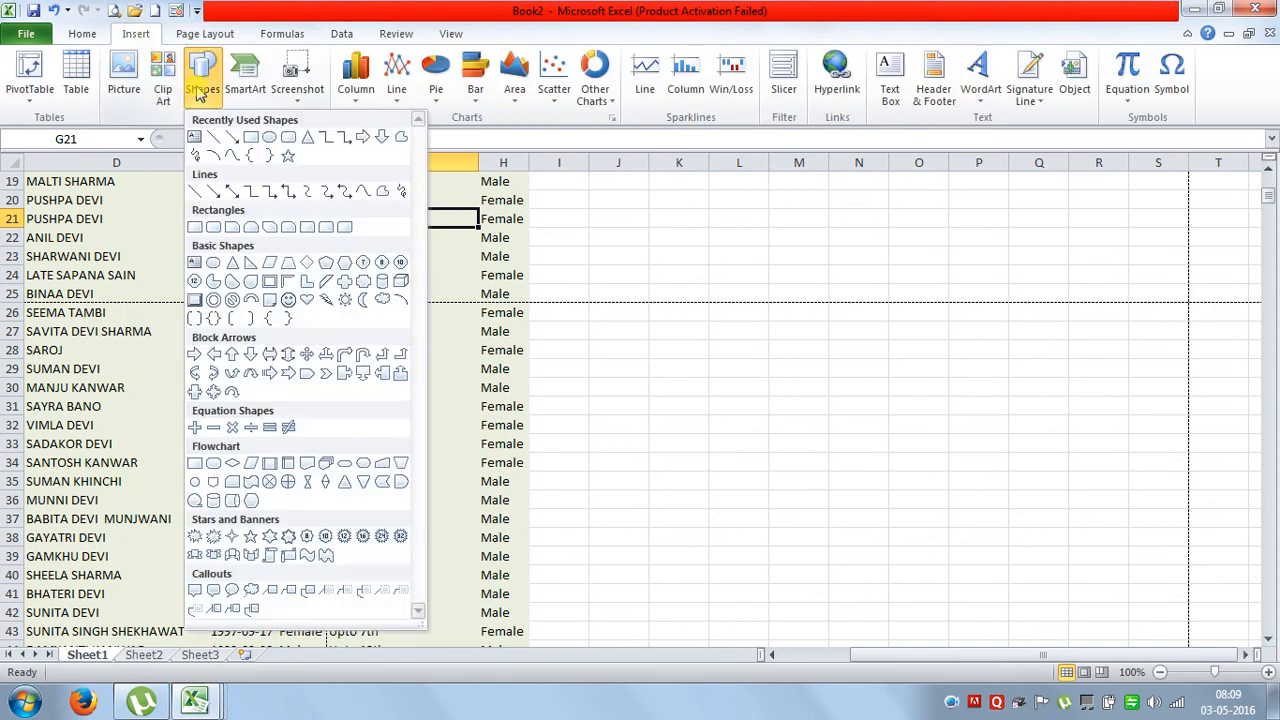
pyautogui.click(252, 143)
pyautogui.moveTo(630, 226); pyautogui.dragTo(1116, 295)
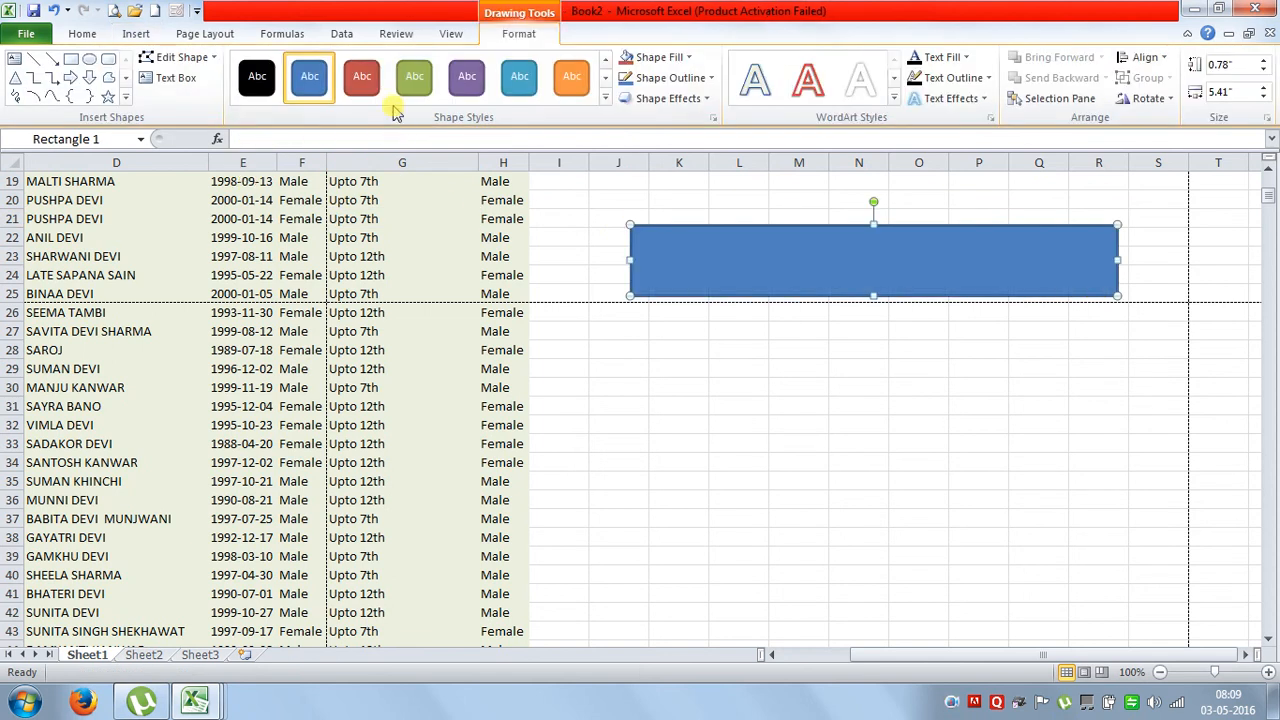
pyautogui.click(360, 78)
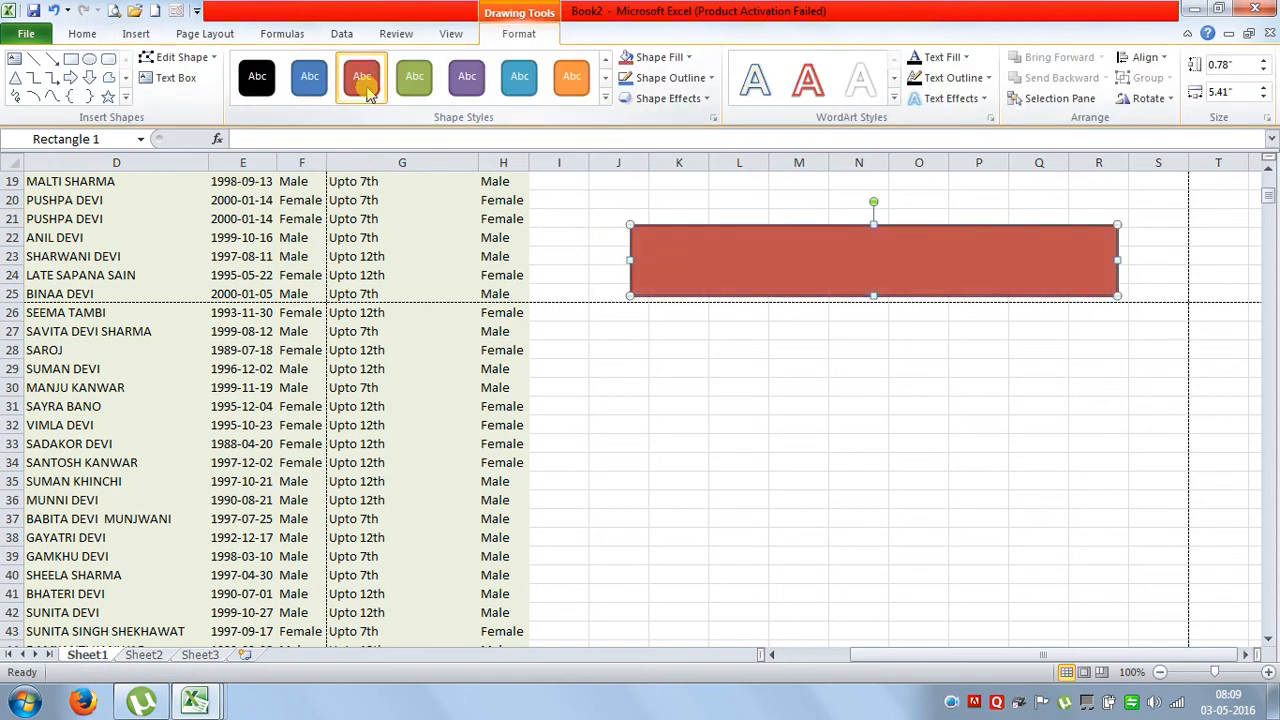
# Draw a second rectangle about 5.41" by 0.51" overlapping the upper part of the red one and apply the purple shape style
pyautogui.click(70, 60)
pyautogui.moveTo(657, 209); pyautogui.dragTo(1145, 258)
pyautogui.click(573, 82)
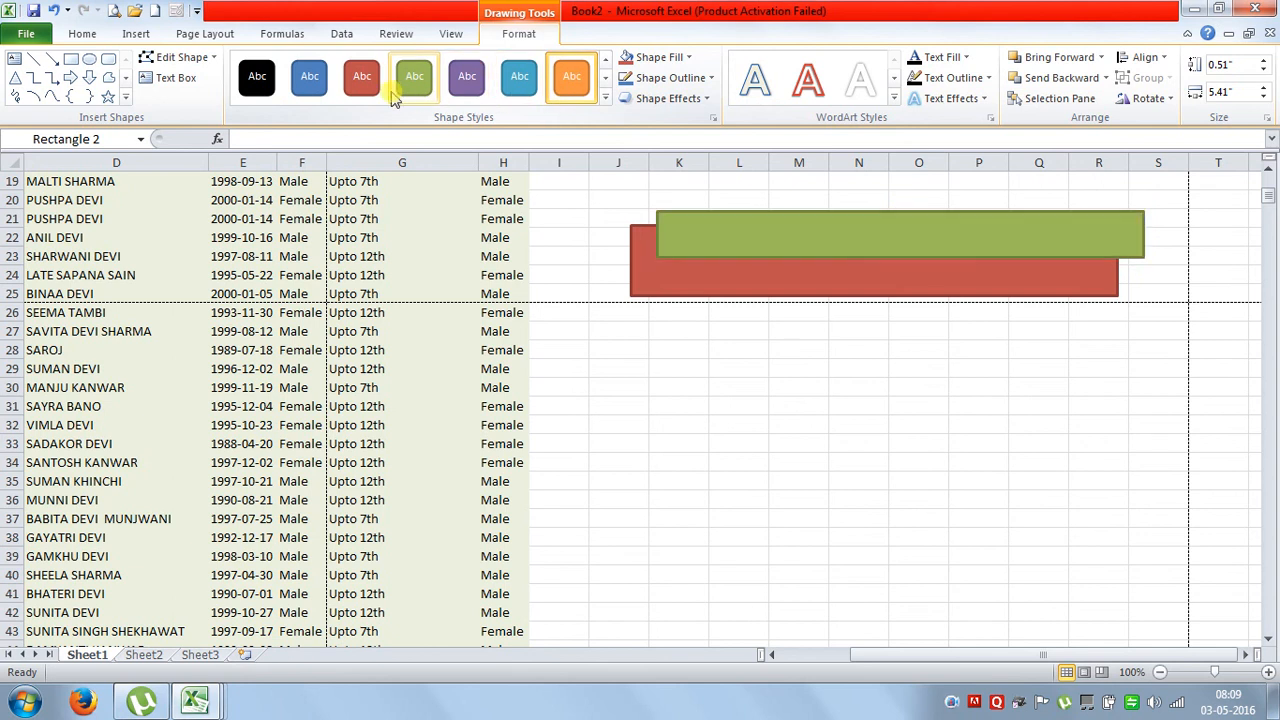
pyautogui.click(467, 80)
# Add the text GAIT ICTL COMPUTER EDUCATION to the red rectangle and enlarge it as far as it still fits on one line
pyautogui.click(718, 278)
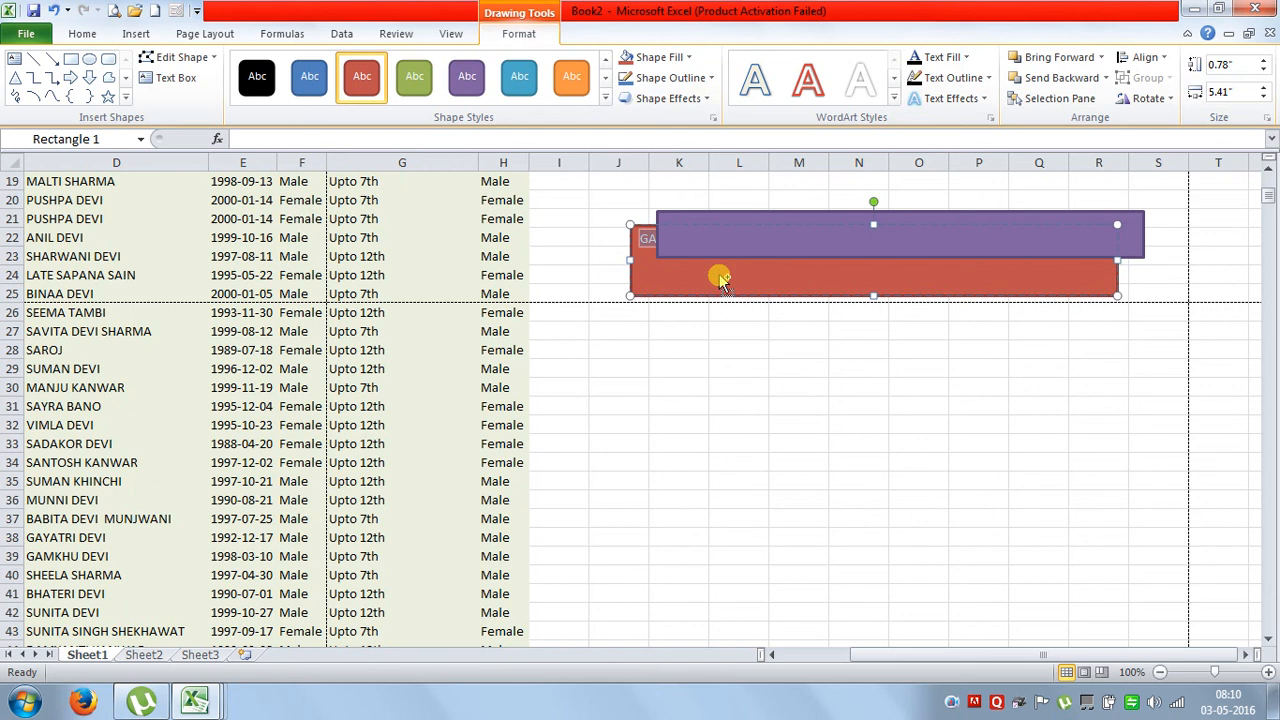
pyautogui.hotkey('ctrl', 'shift', '.')
pyautogui.hotkey('ctrl', 'shift', '.')
pyautogui.hotkey('ctrl', 'shift', '.')
pyautogui.hotkey('ctrl', 'shift', '.')
pyautogui.hotkey('ctrl', 'shift', '.')
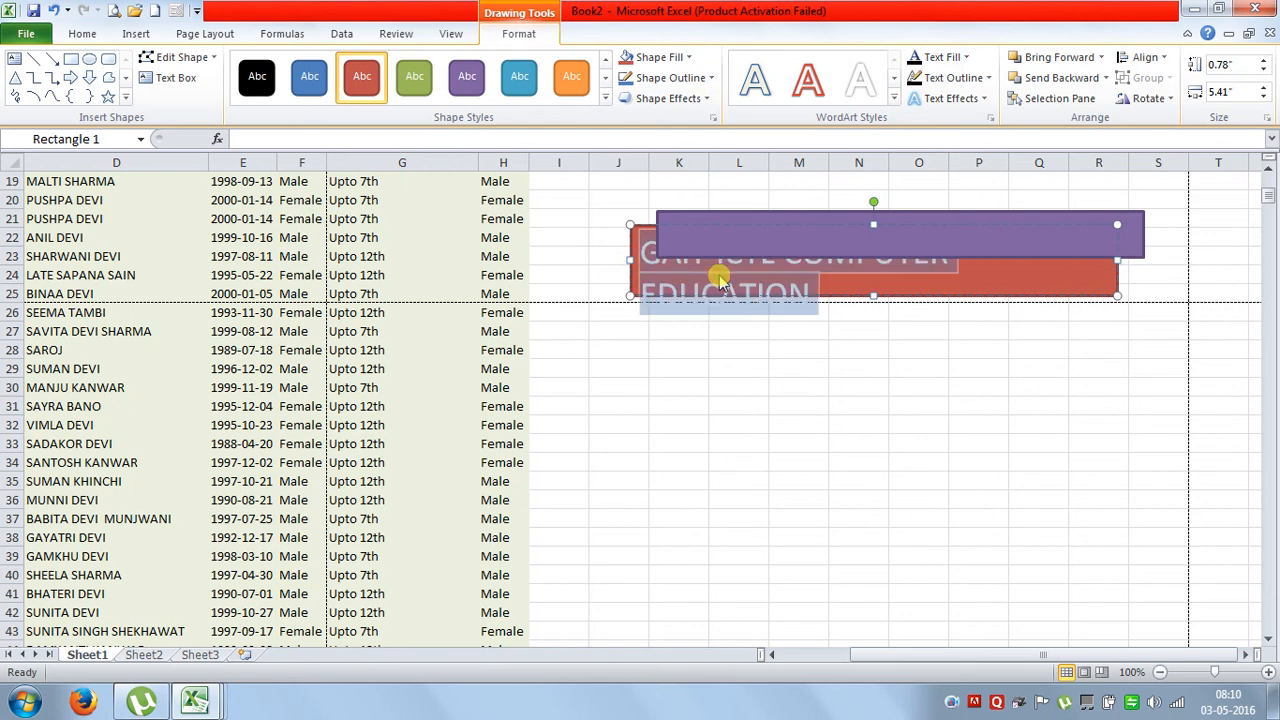
pyautogui.hotkey('ctrl', 'shift', ',')
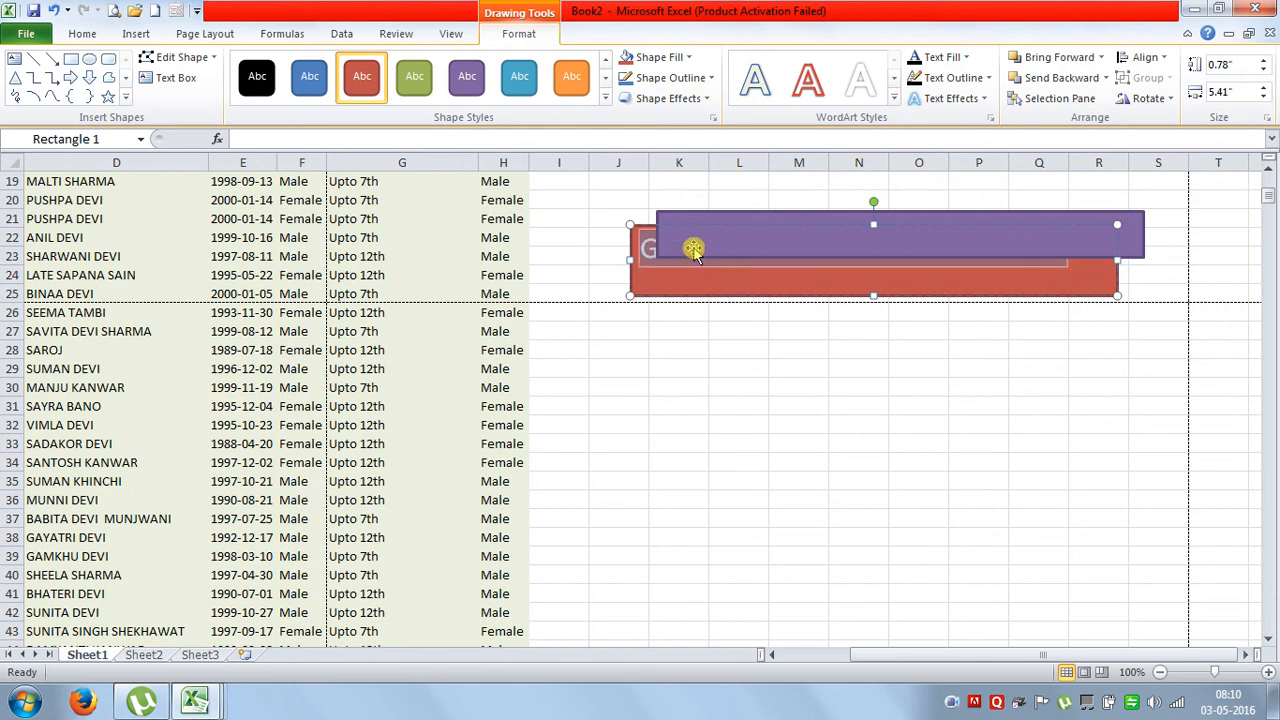
pyautogui.click(1035, 314)
pyautogui.click(1011, 293)
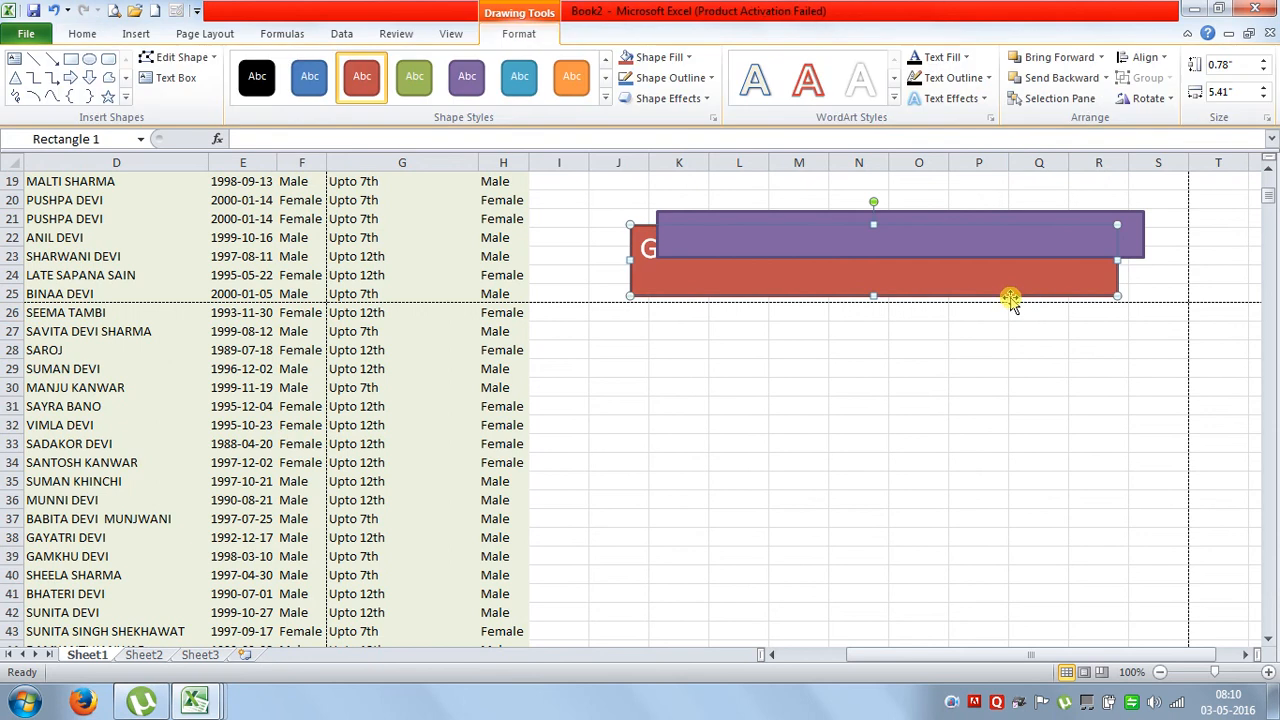
# Send the purple rectangle backward, behind the red one with the text
pyautogui.click(979, 222)
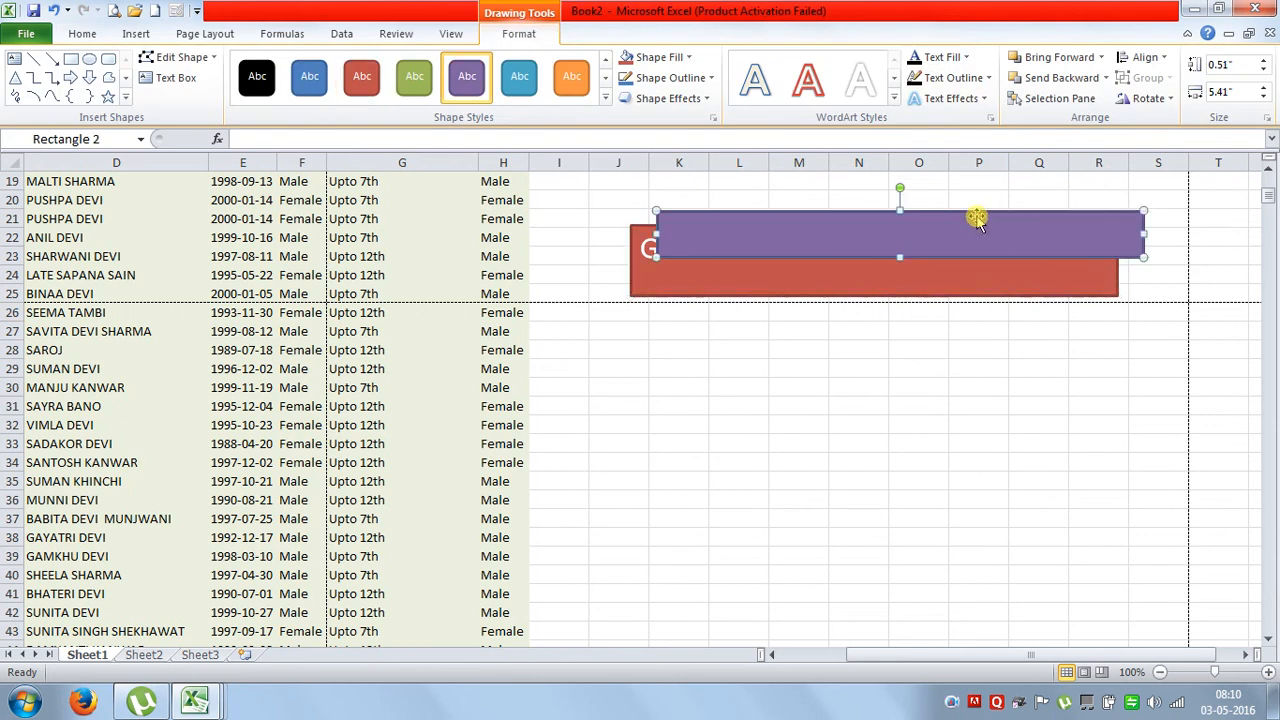
pyautogui.click(231, 36)
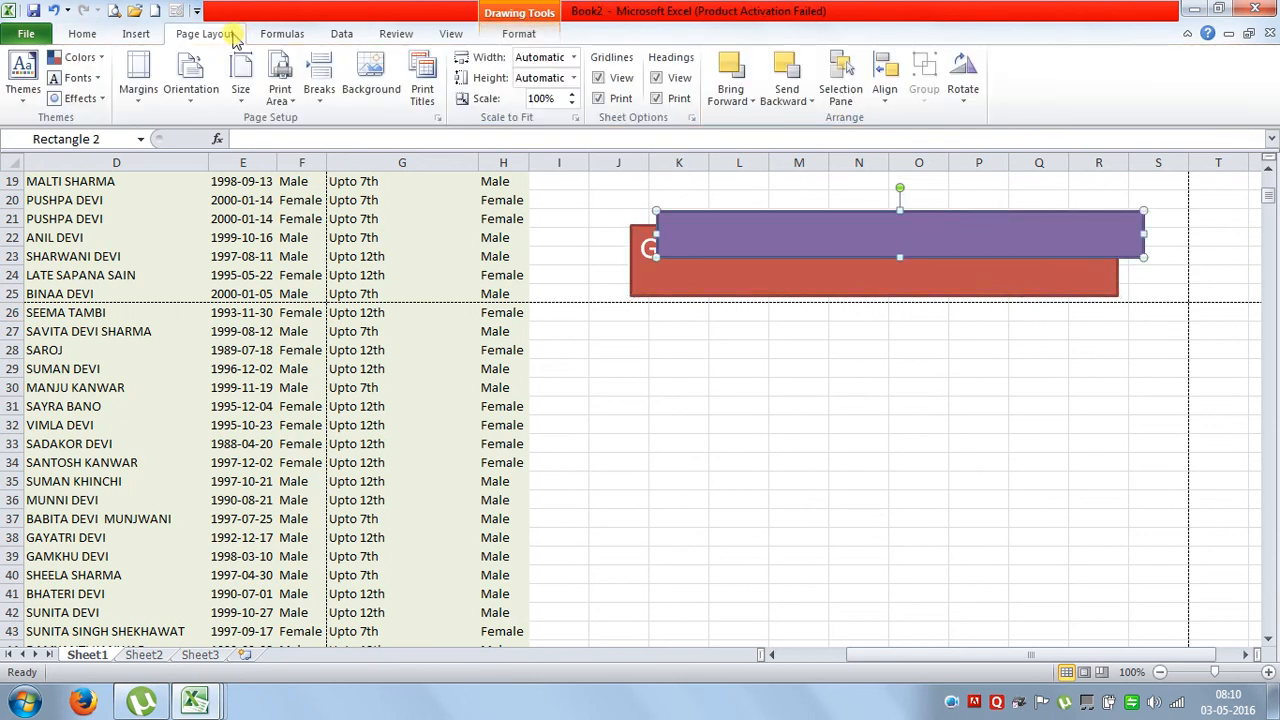
pyautogui.click(786, 68)
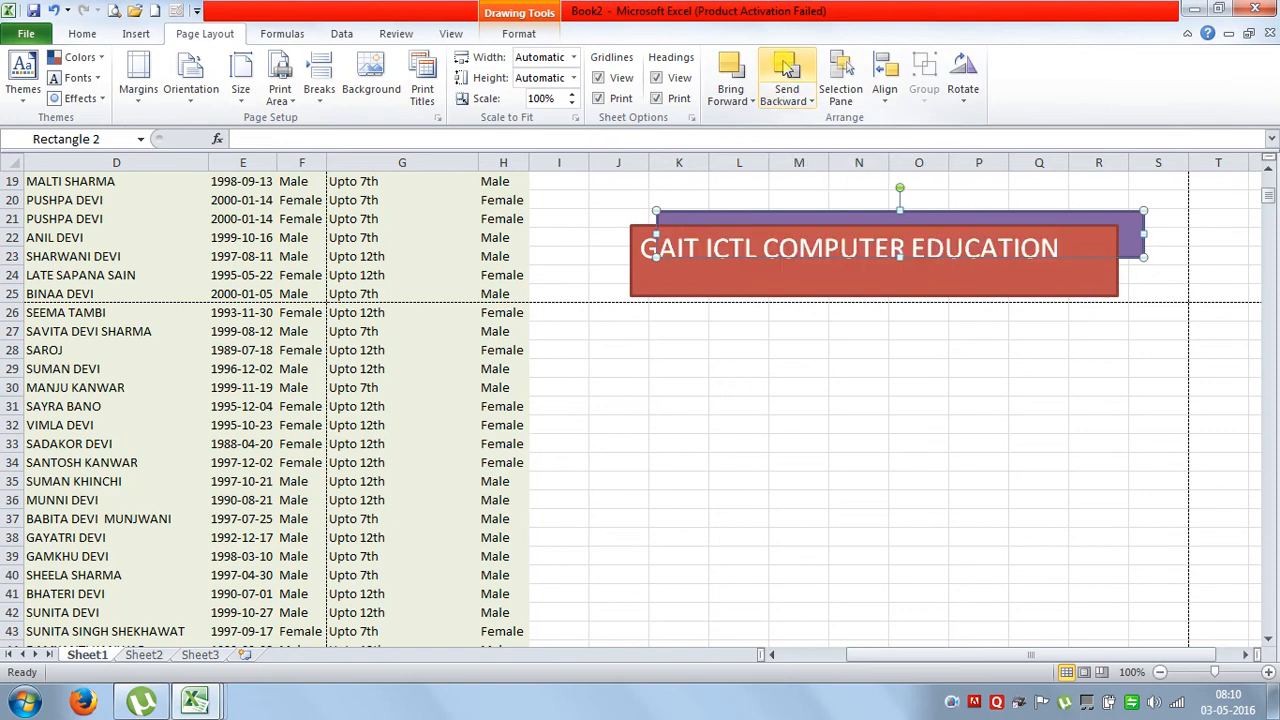
# Bring the purple rectangle forward and send it behind the red one again, shifting the red rectangle slightly to the right
pyautogui.click(734, 74)
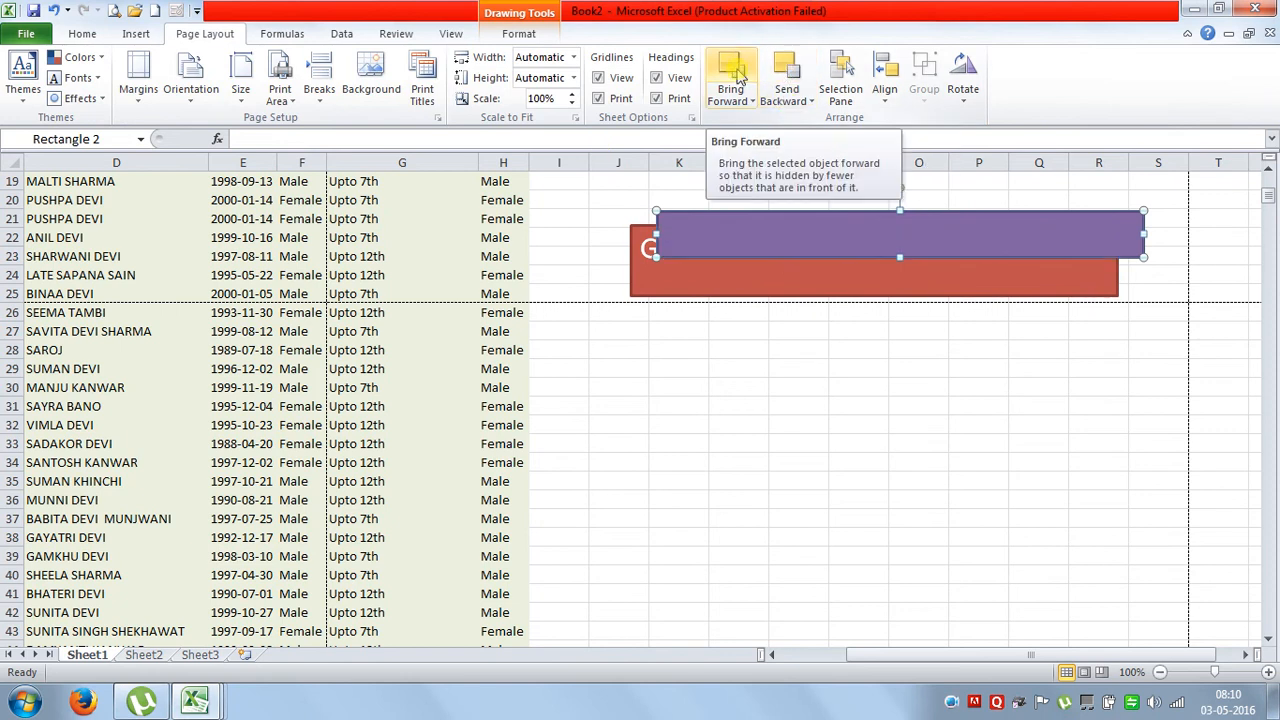
pyautogui.click(790, 74)
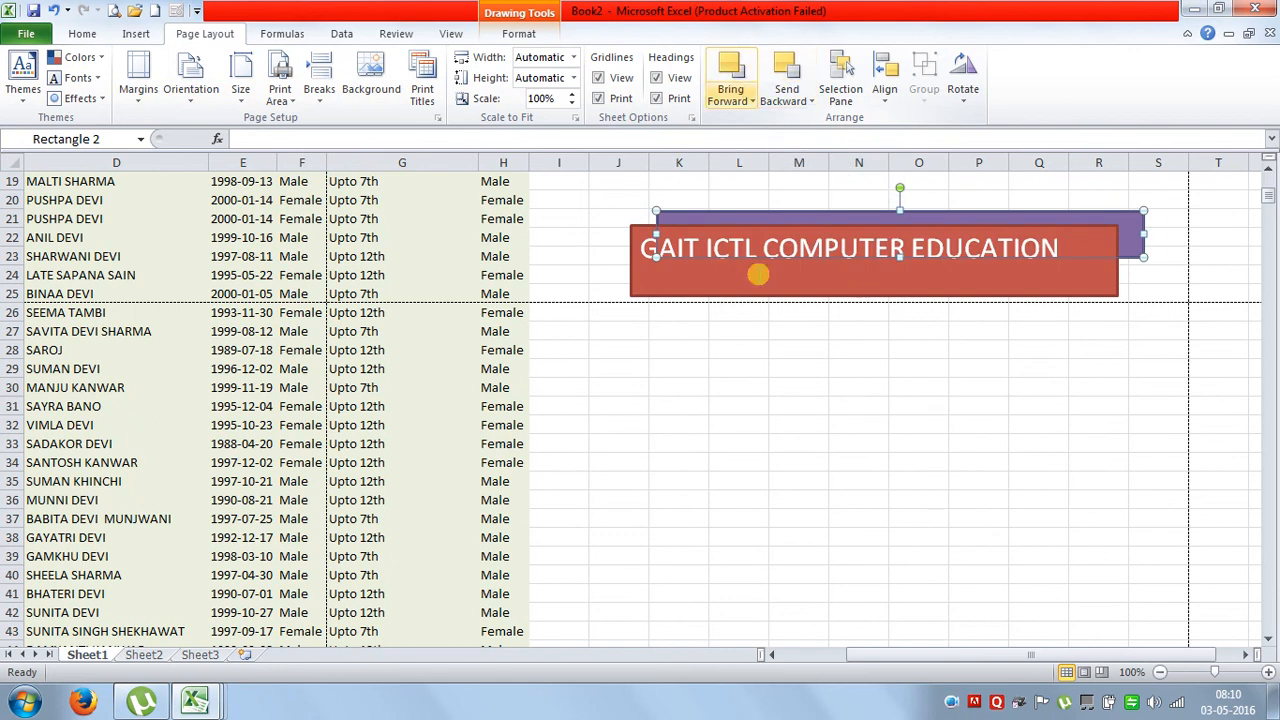
pyautogui.click(800, 349)
pyautogui.moveTo(857, 229); pyautogui.dragTo(876, 220)
pyautogui.click(878, 218)
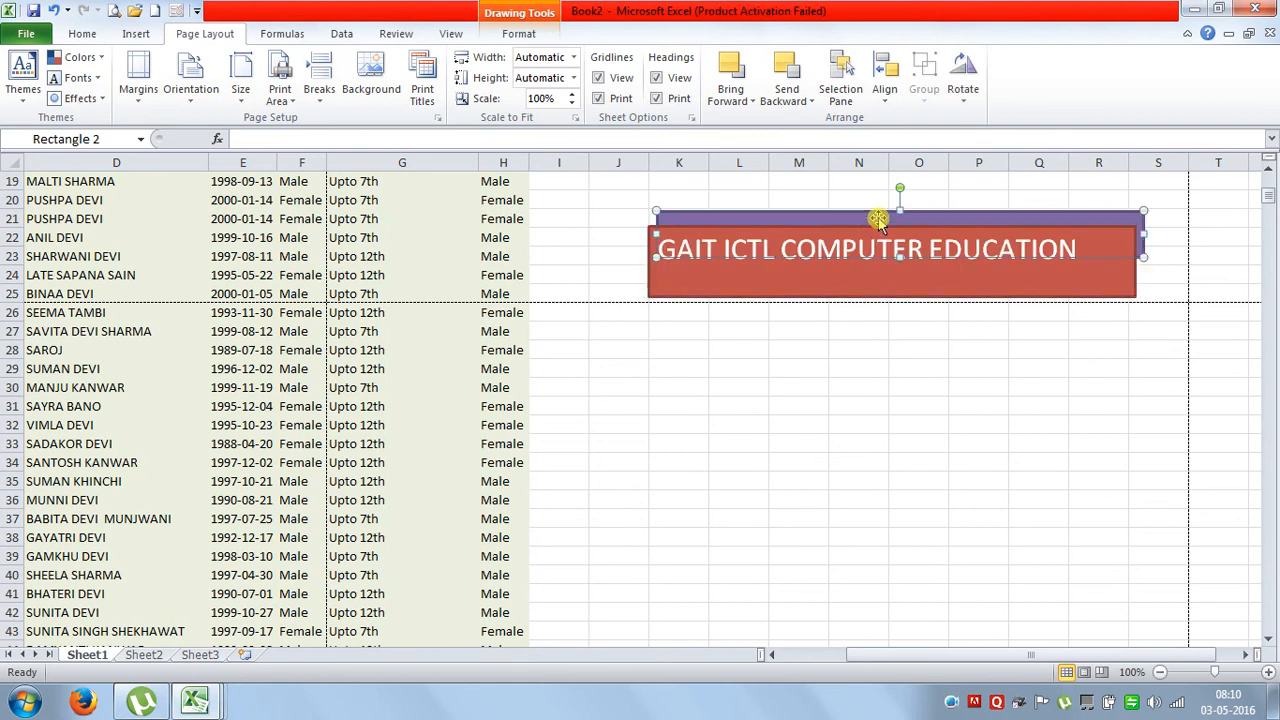
pyautogui.click(730, 70)
pyautogui.click(787, 72)
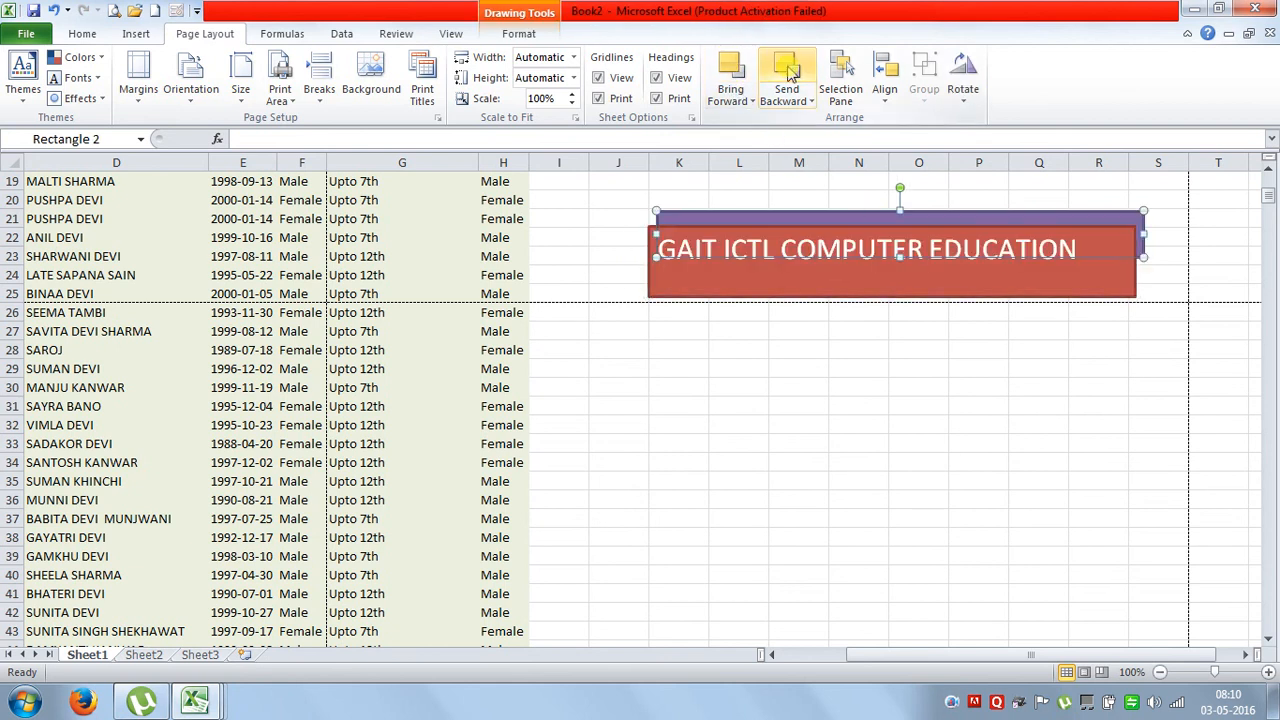
# Draw an isosceles triangle about 1.71" wide and 1.39" high over the right end of the rectangles and apply the orange shape style
pyautogui.click(136, 33)
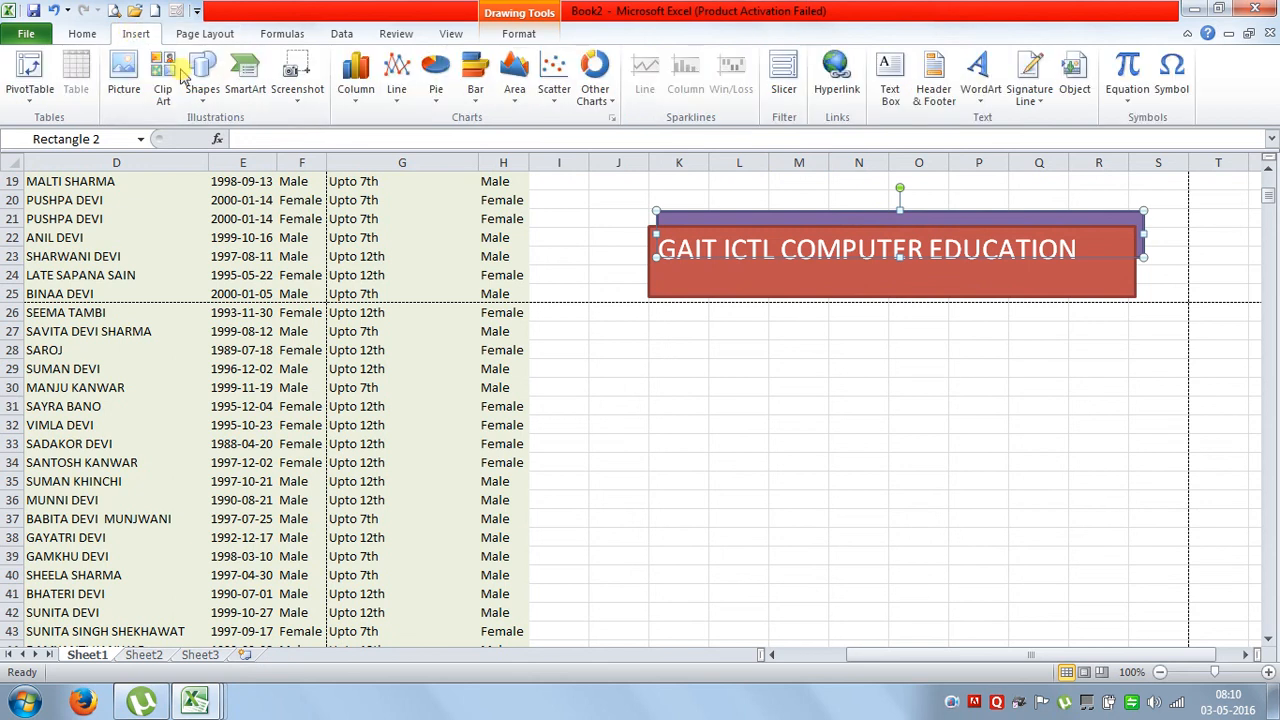
pyautogui.click(202, 72)
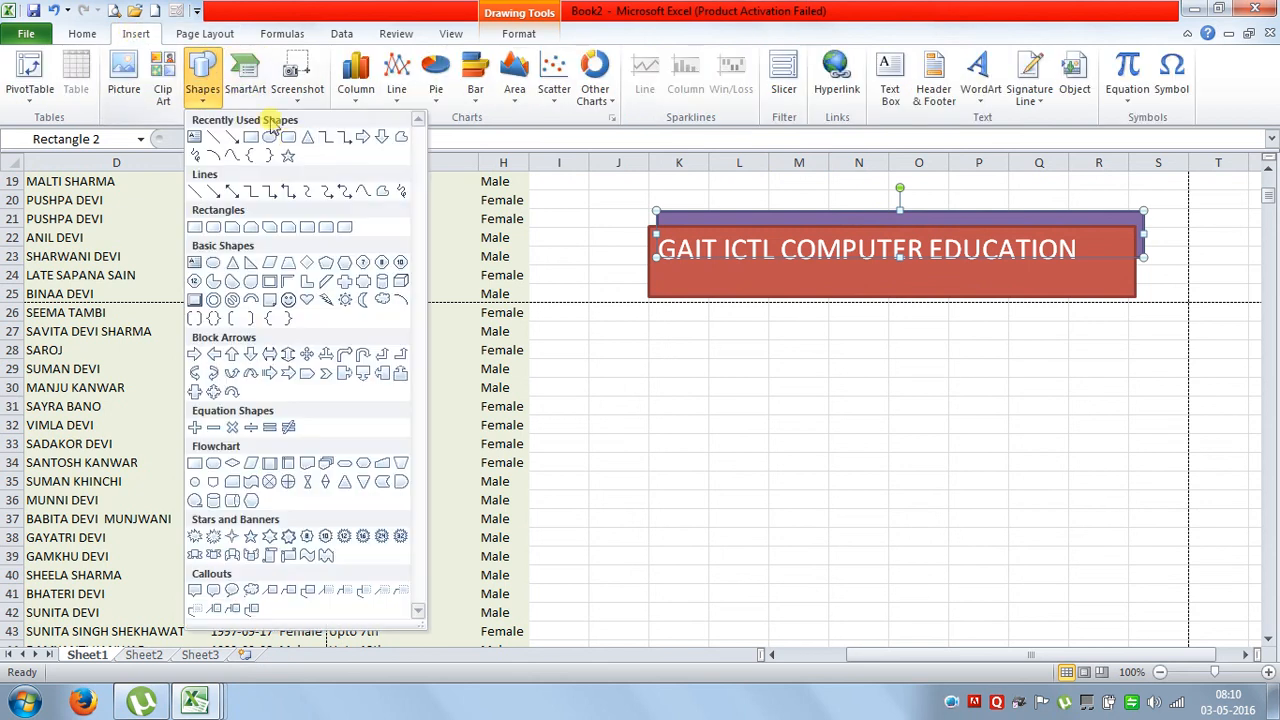
pyautogui.click(335, 146)
pyautogui.moveTo(1044, 196); pyautogui.dragTo(1179, 313)
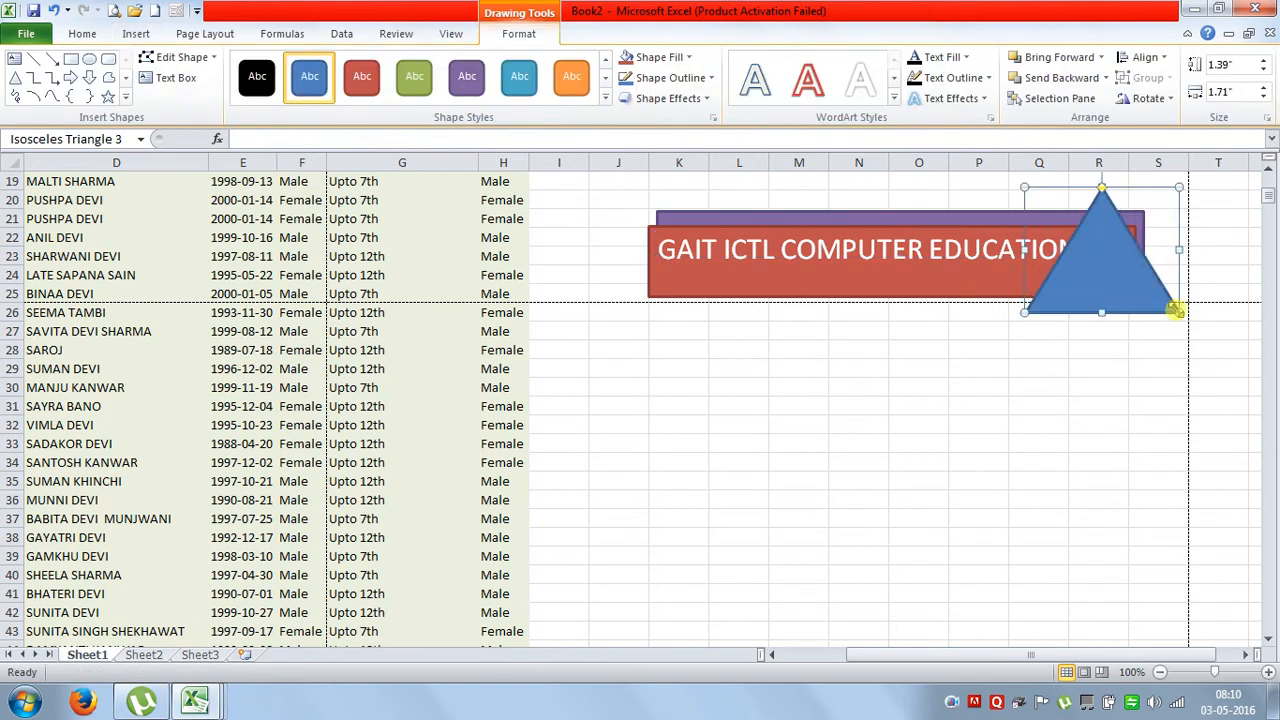
pyautogui.click(571, 76)
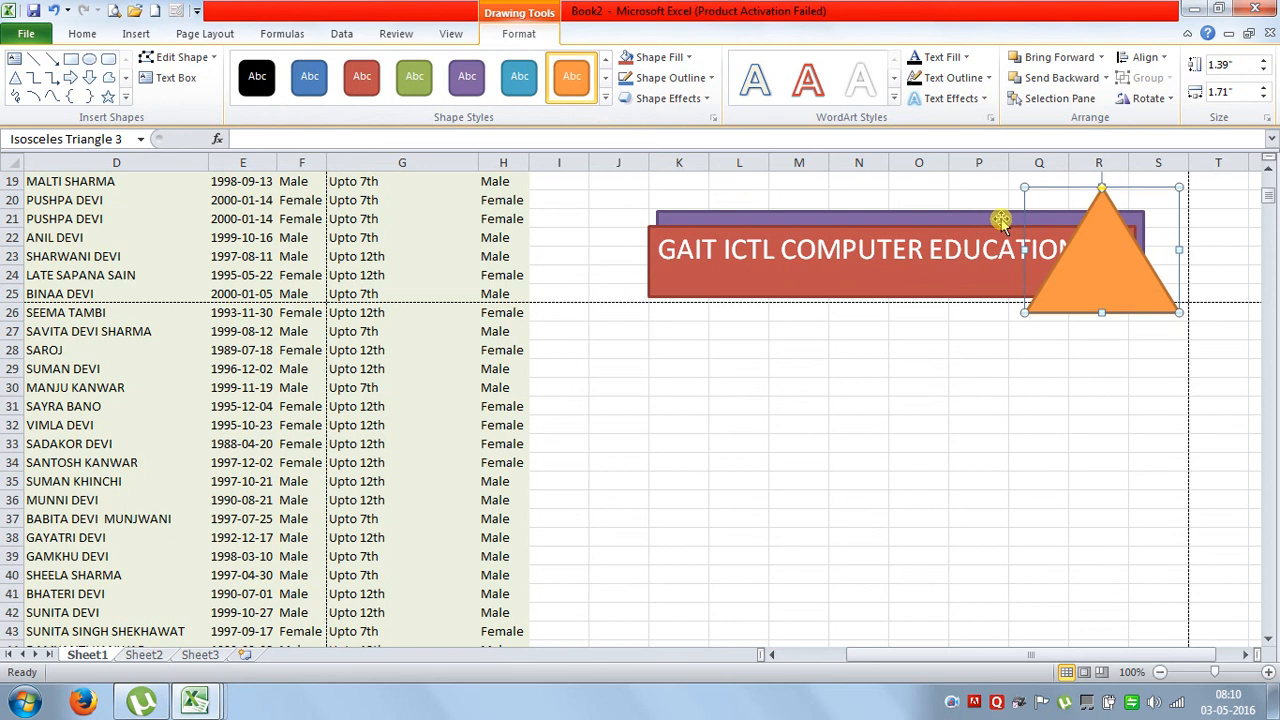
# Send the orange triangle to the back, behind both rectangles, and bring it to the front again
pyautogui.click(217, 35)
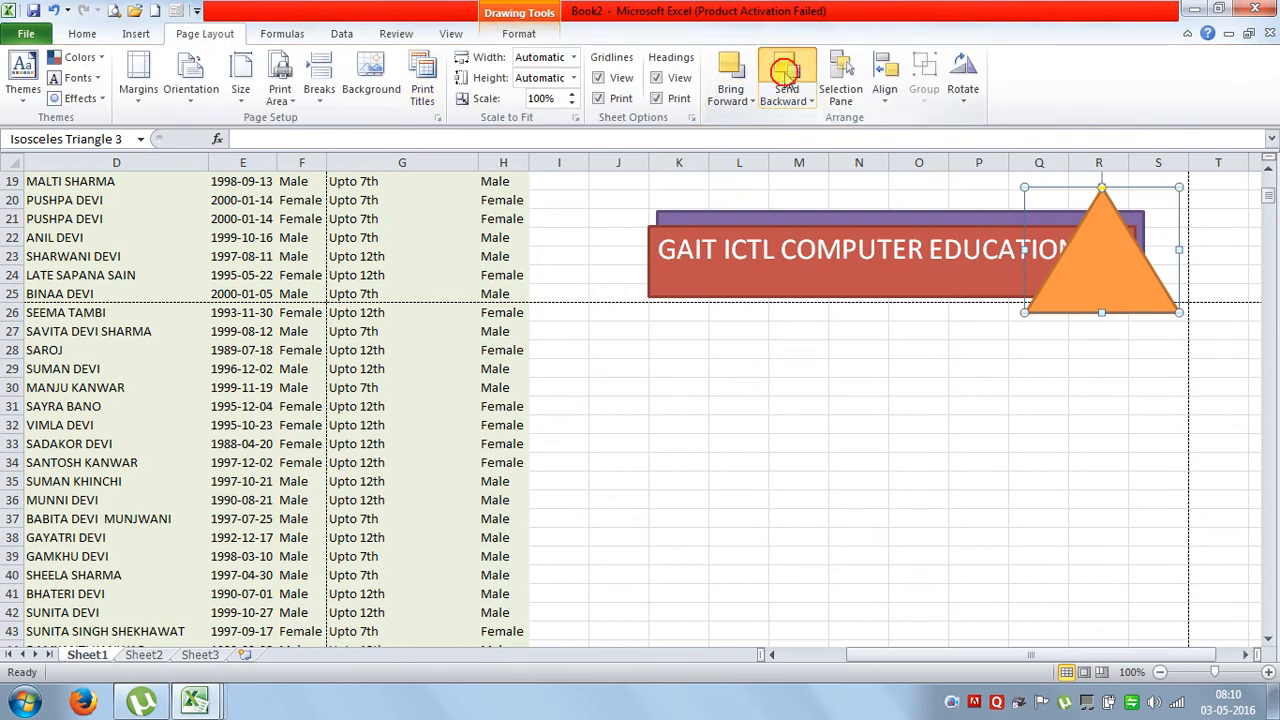
pyautogui.click(786, 72)
pyautogui.click(730, 70)
pyautogui.click(730, 70)
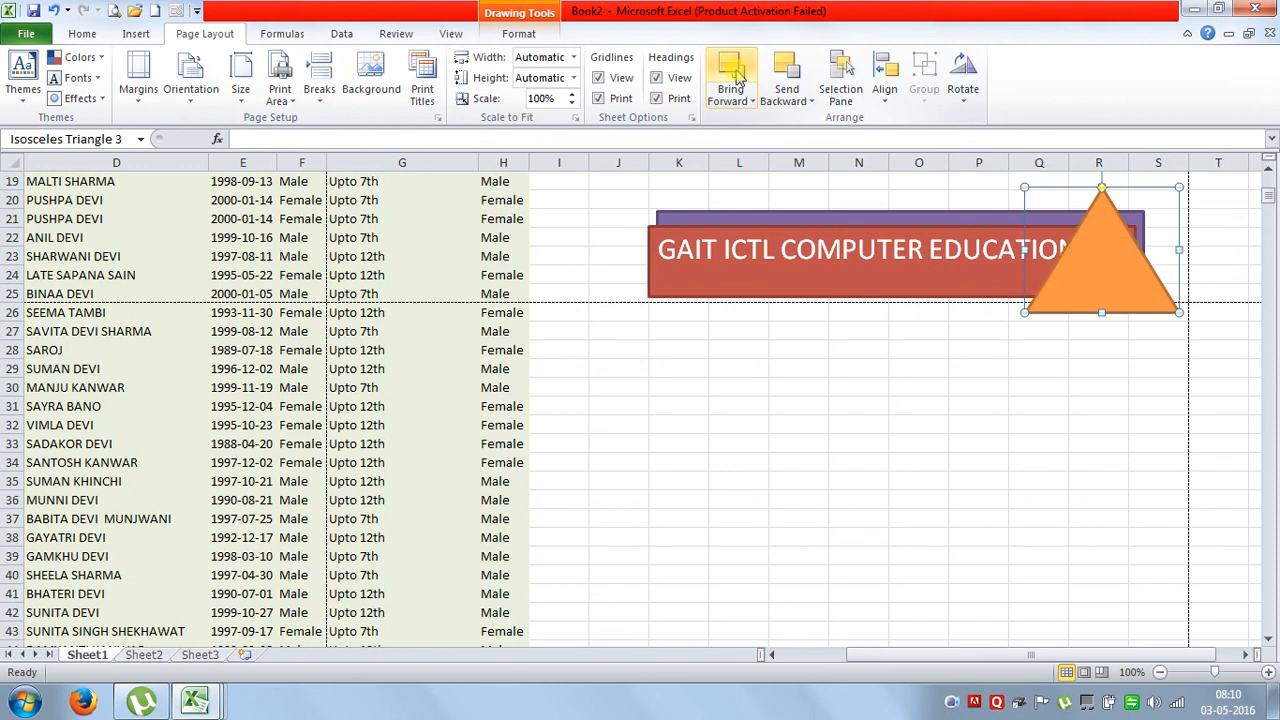
pyautogui.click(790, 104)
pyautogui.click(809, 141)
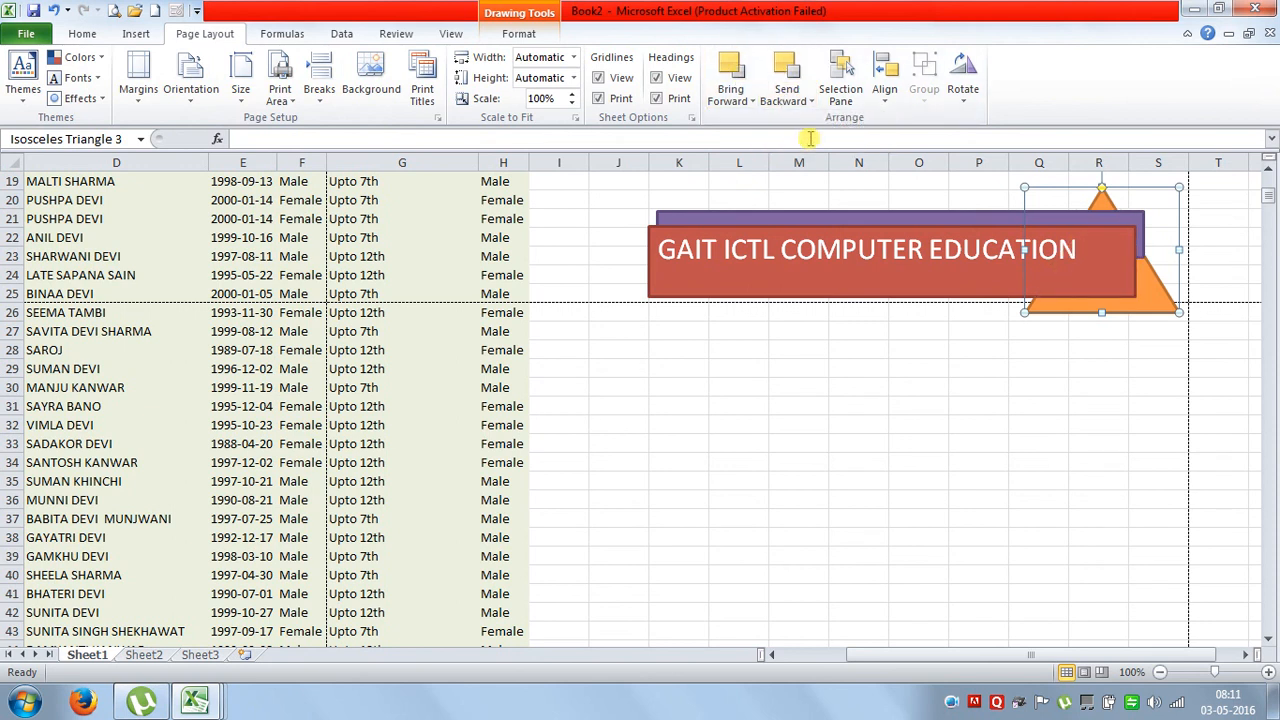
pyautogui.click(730, 98)
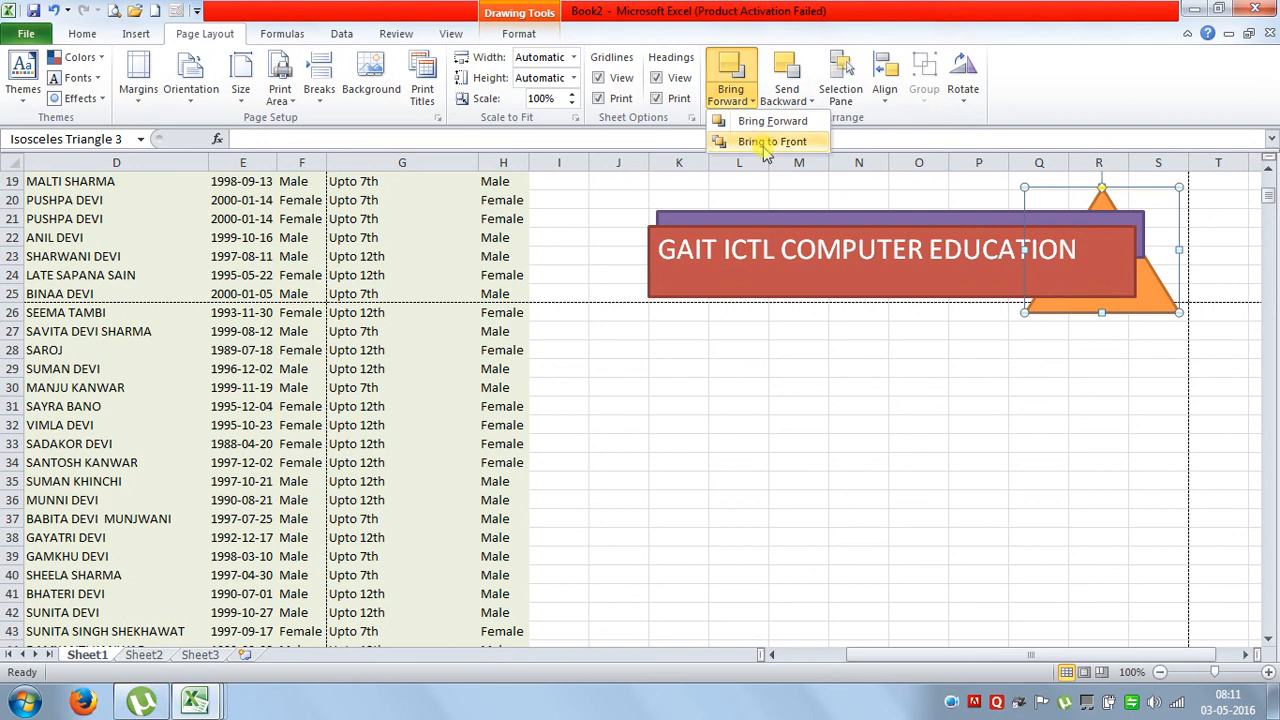
pyautogui.click(764, 141)
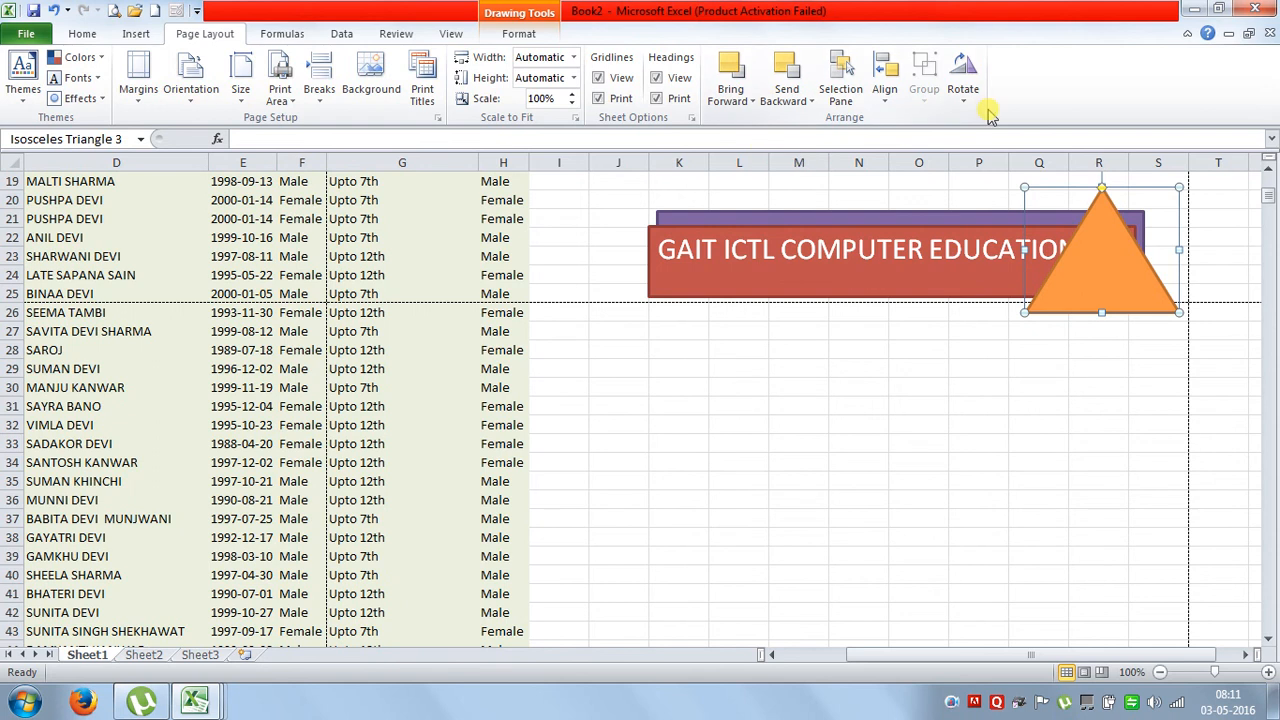
# Show the list of shapes on this sheet and select the comments, the triangle and both rectangles in it one after another
pyautogui.click(843, 82)
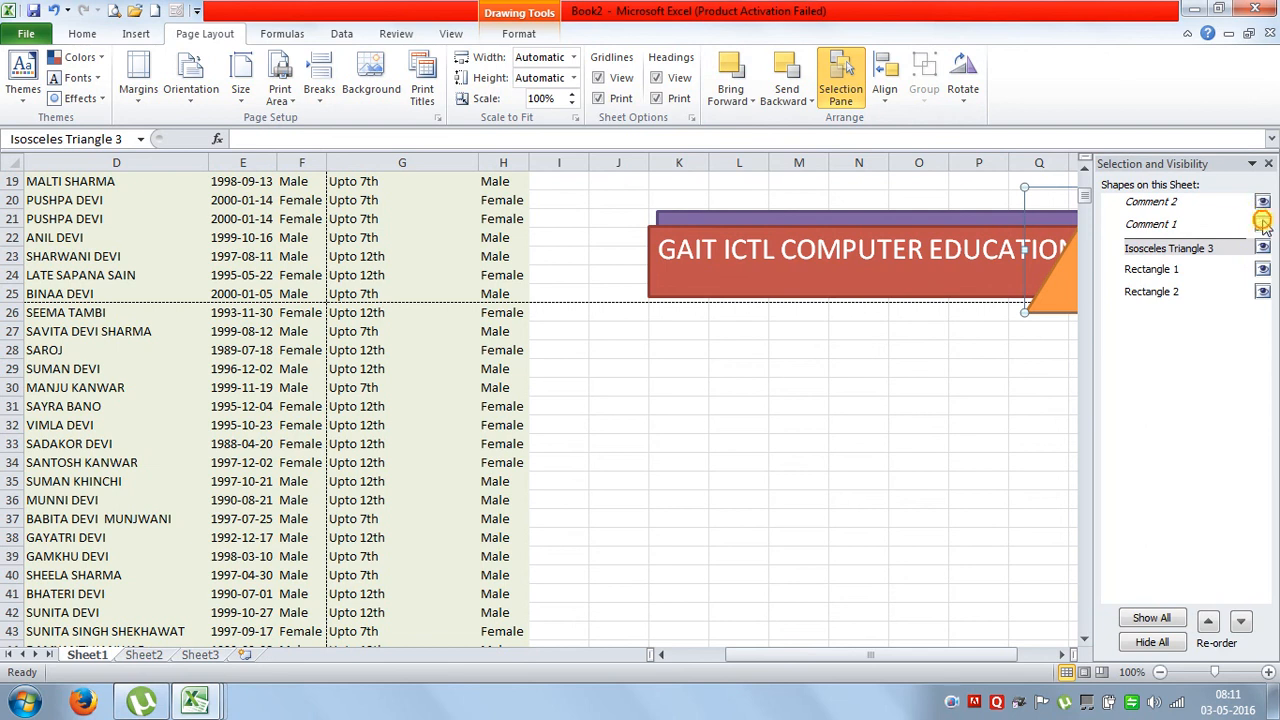
pyautogui.click(1262, 224)
pyautogui.click(1178, 225)
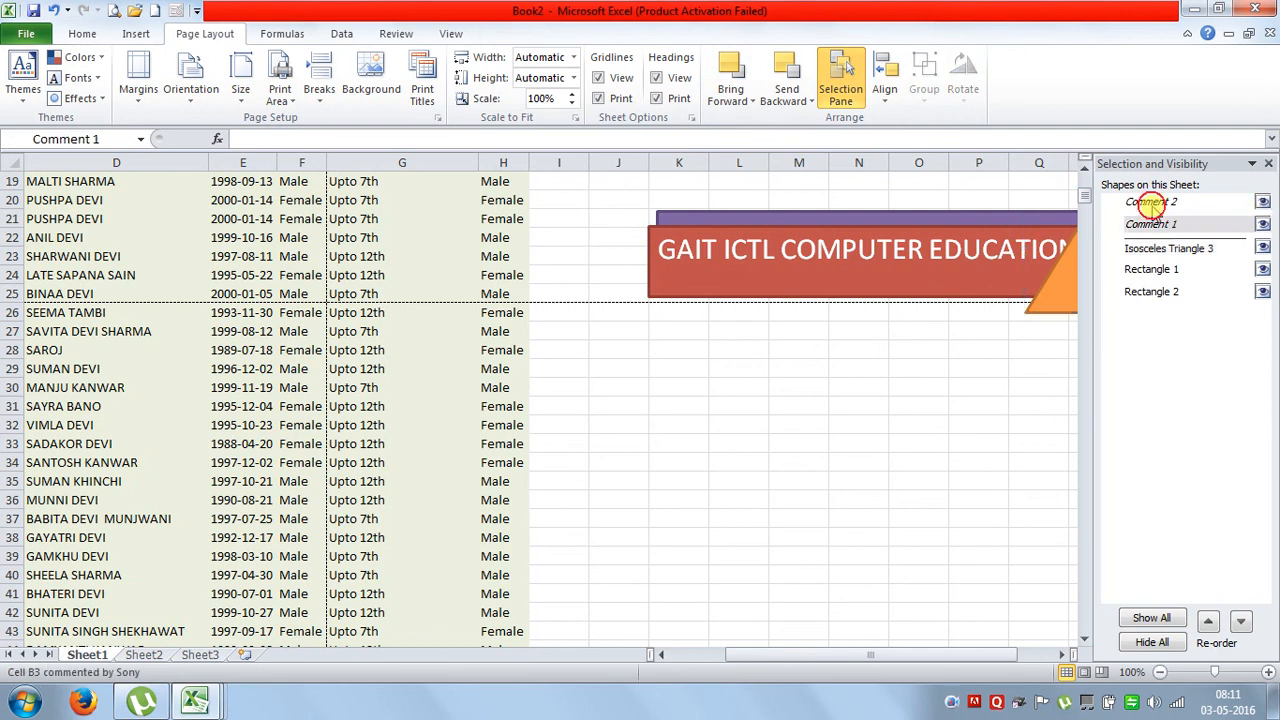
pyautogui.click(1152, 203)
pyautogui.click(1150, 248)
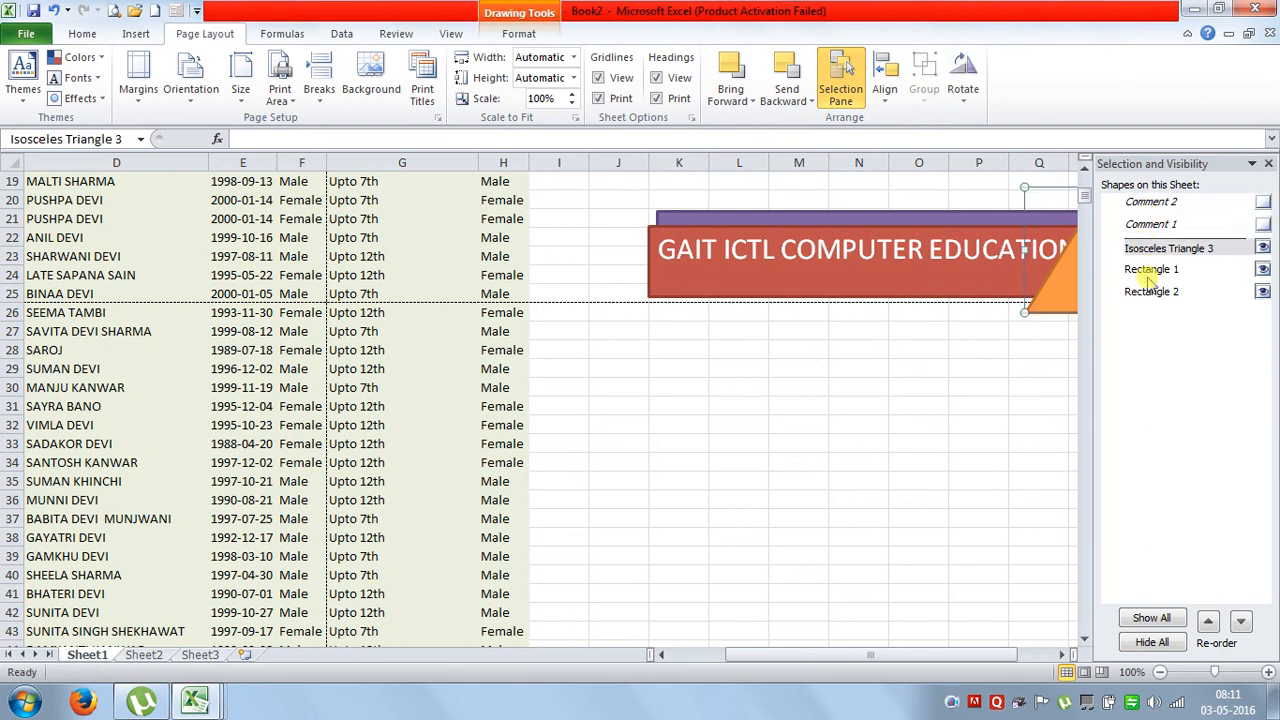
pyautogui.click(1150, 276)
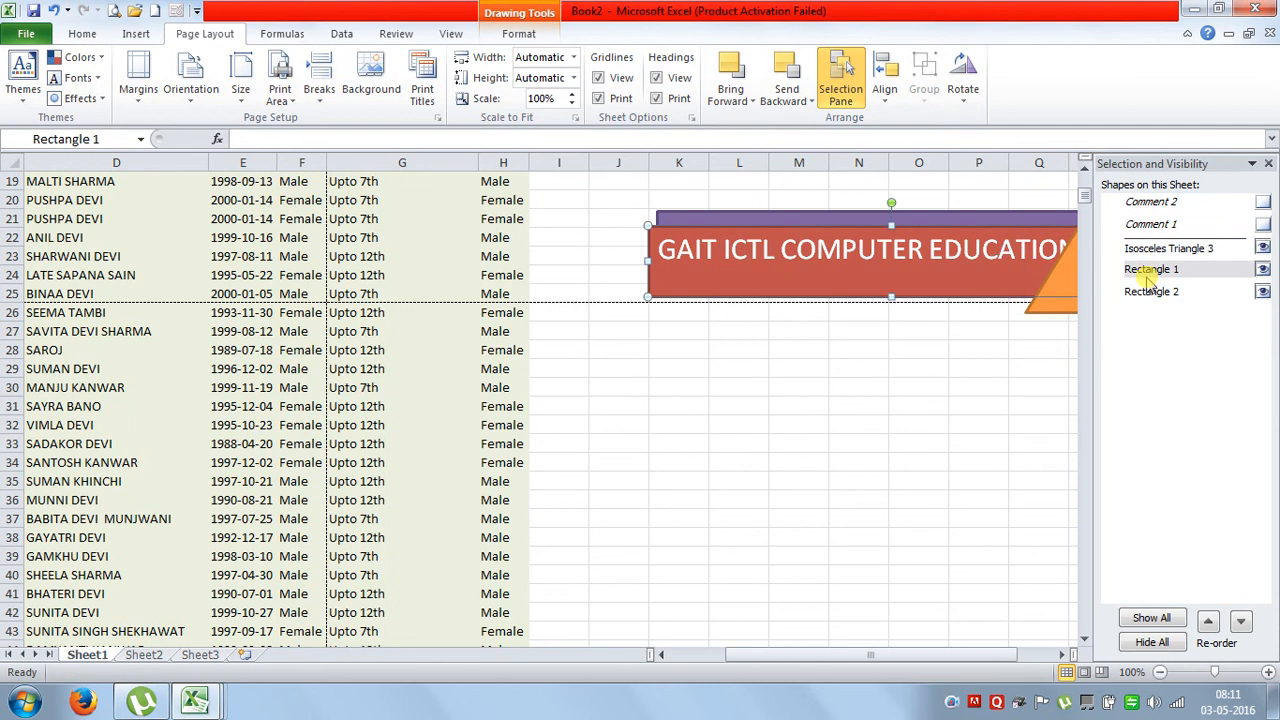
pyautogui.click(1140, 292)
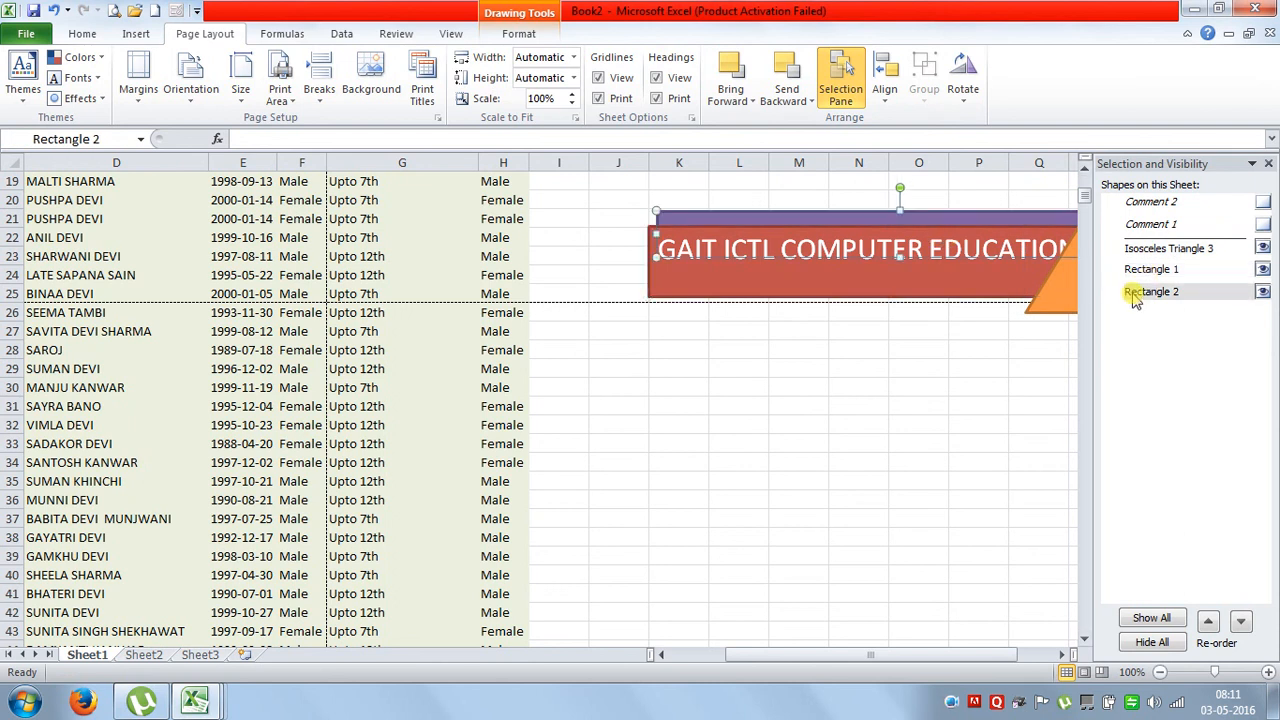
# Move the purple rectangle below the red one, delete the red rectangle, undo both changes and close the shape list
pyautogui.moveTo(857, 217); pyautogui.dragTo(902, 358)
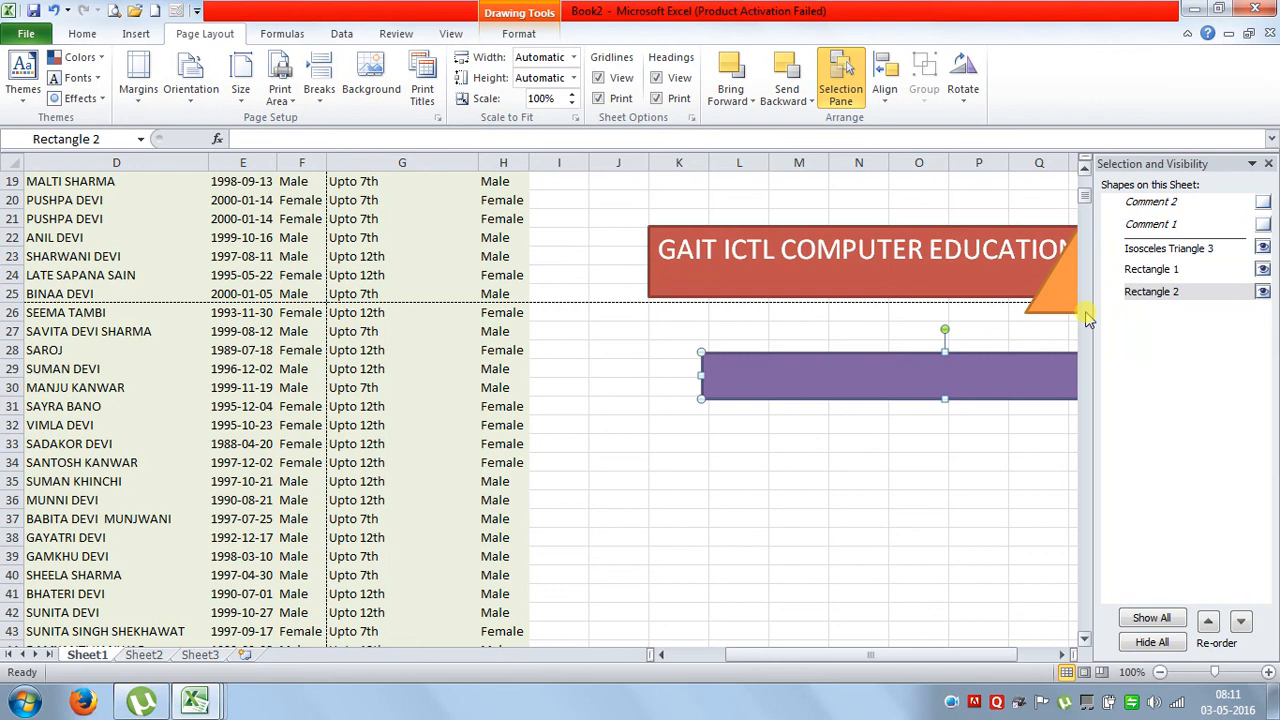
pyautogui.click(1134, 272)
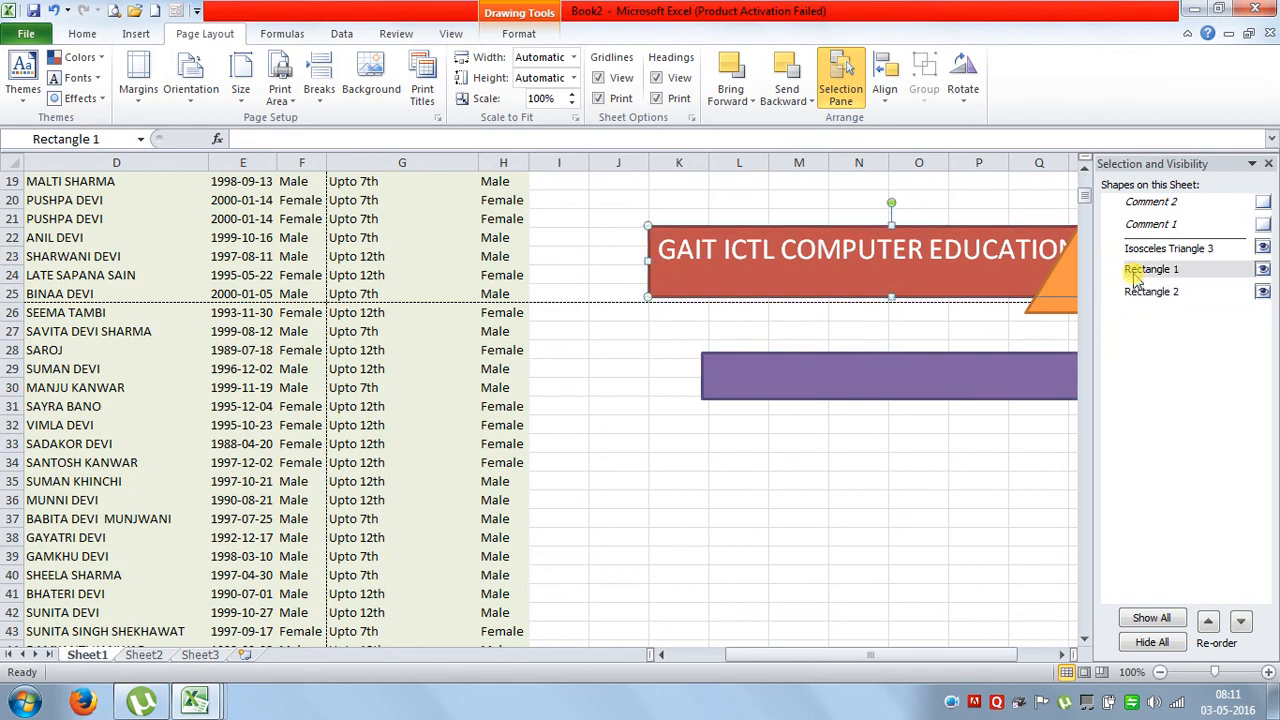
pyautogui.press('Delete')
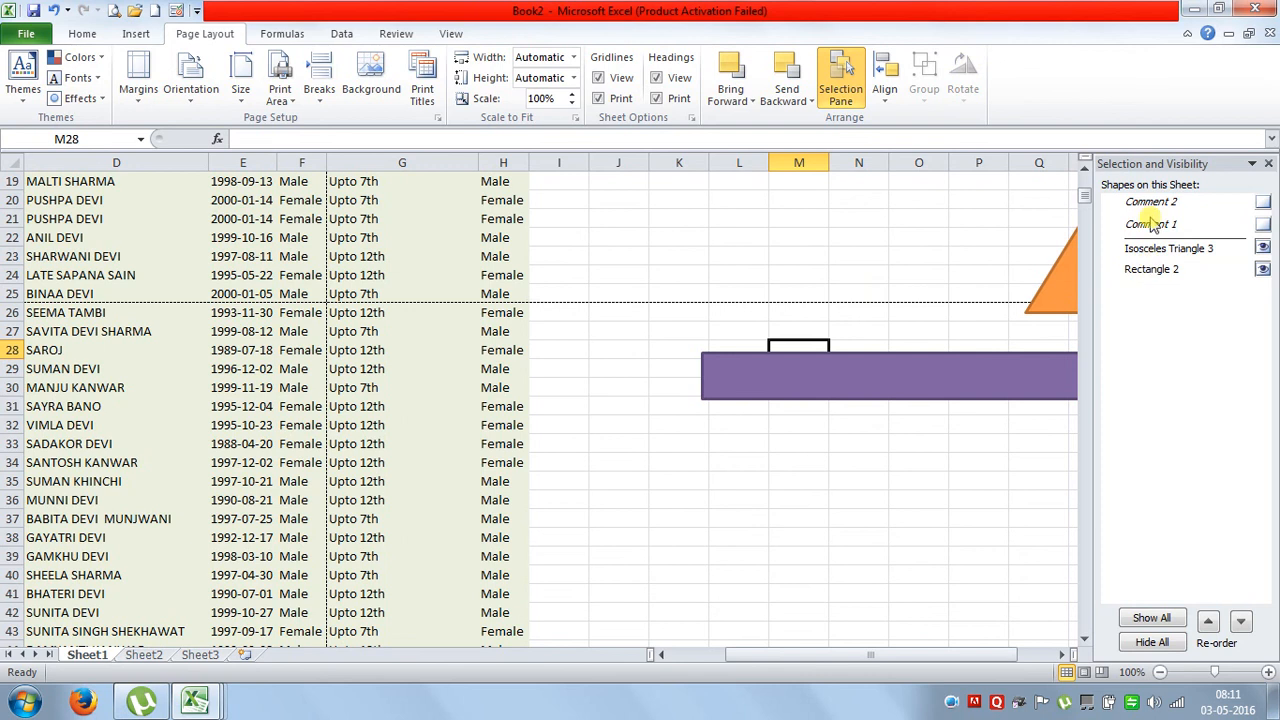
pyautogui.click(58, 10)
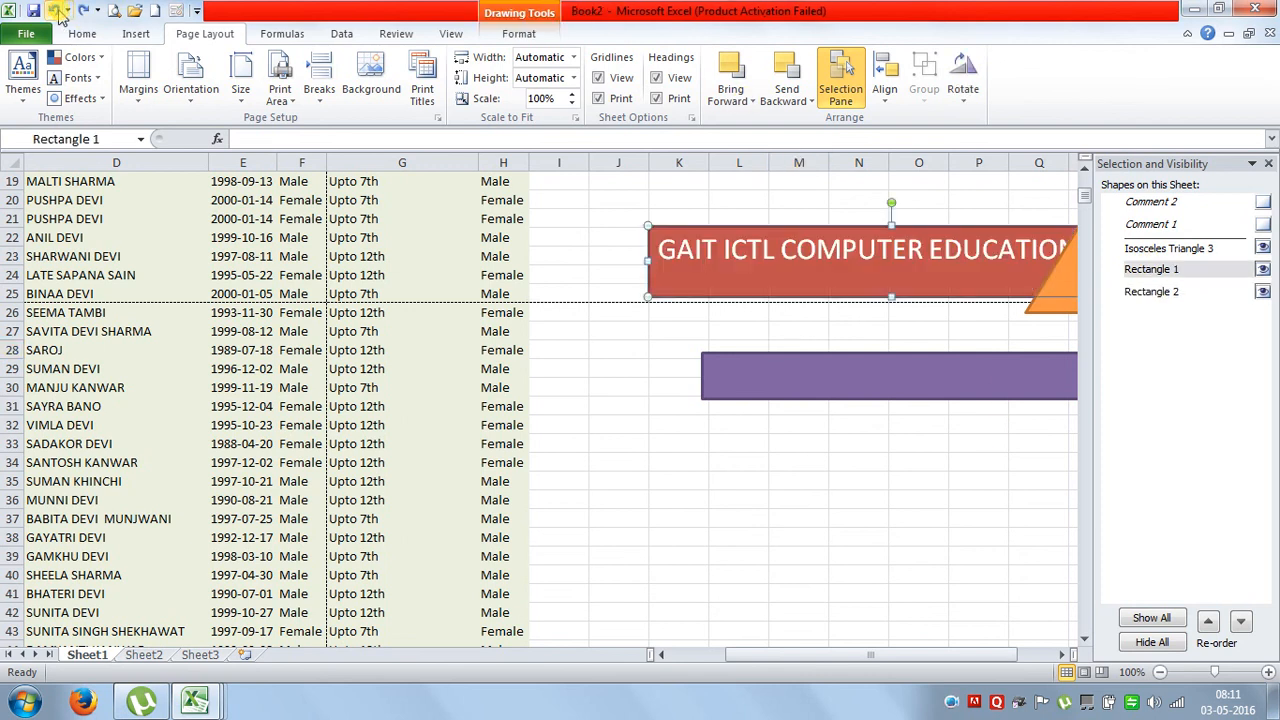
pyautogui.click(58, 10)
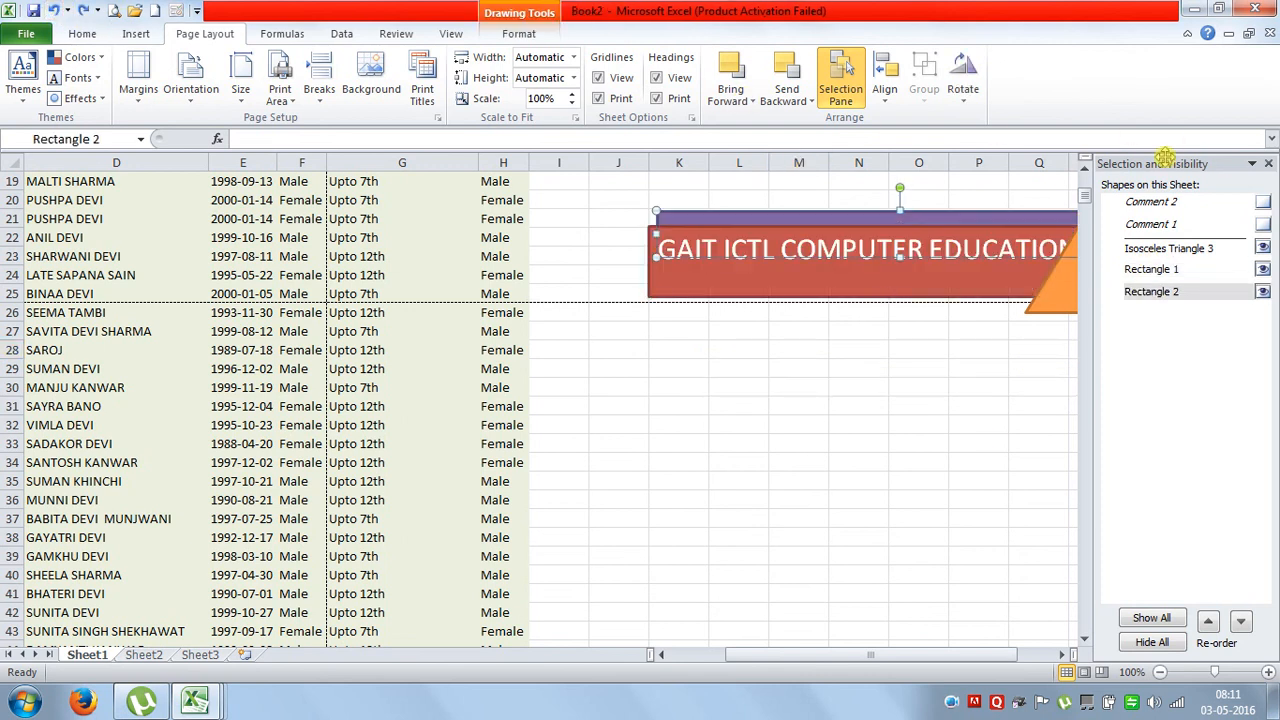
pyautogui.click(1268, 164)
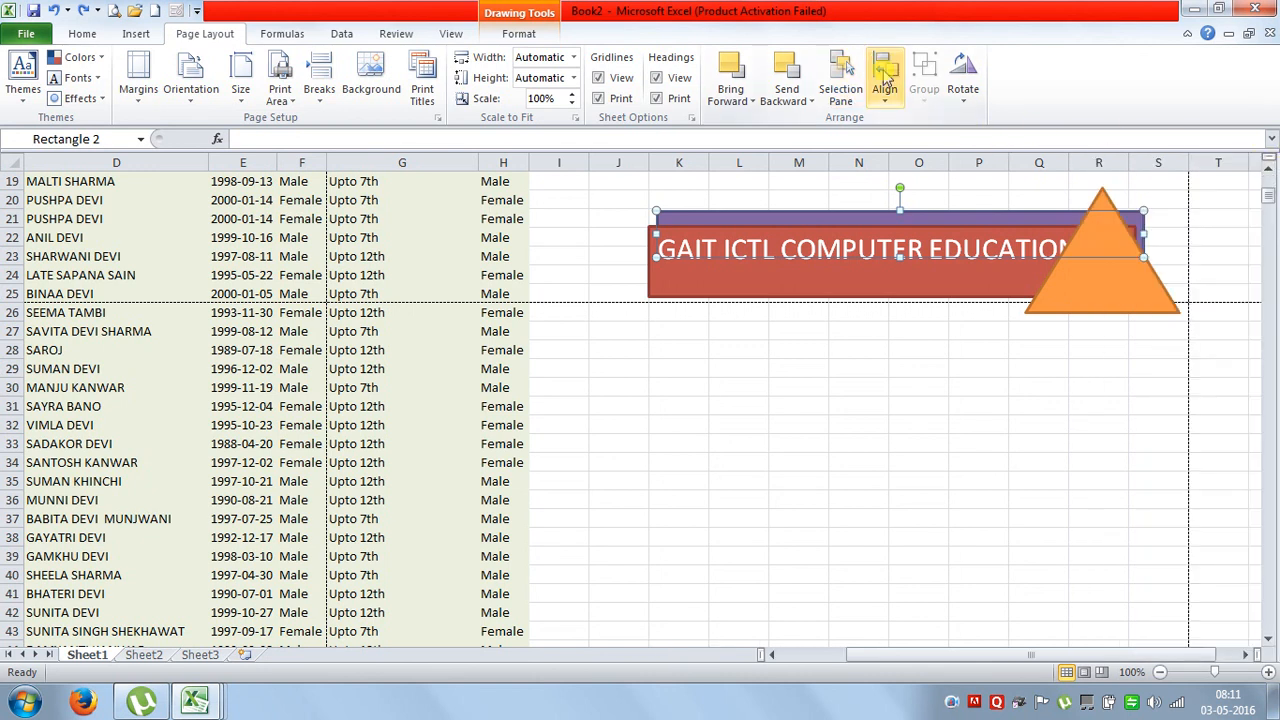
# Shrink the orange triangle and the red rectangle and spread them out in a staggered arrangement below the purple rectangle
pyautogui.moveTo(1100, 304); pyautogui.dragTo(1140, 405)
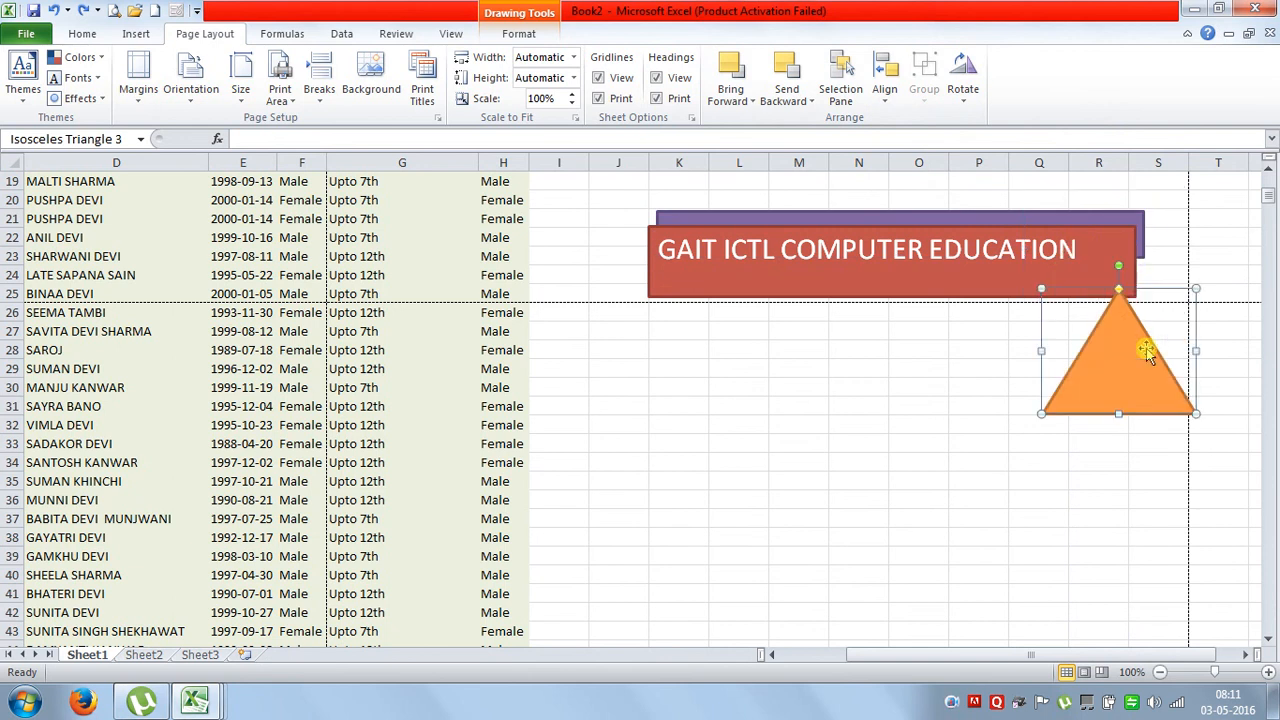
pyautogui.moveTo(1199, 290); pyautogui.dragTo(1176, 337)
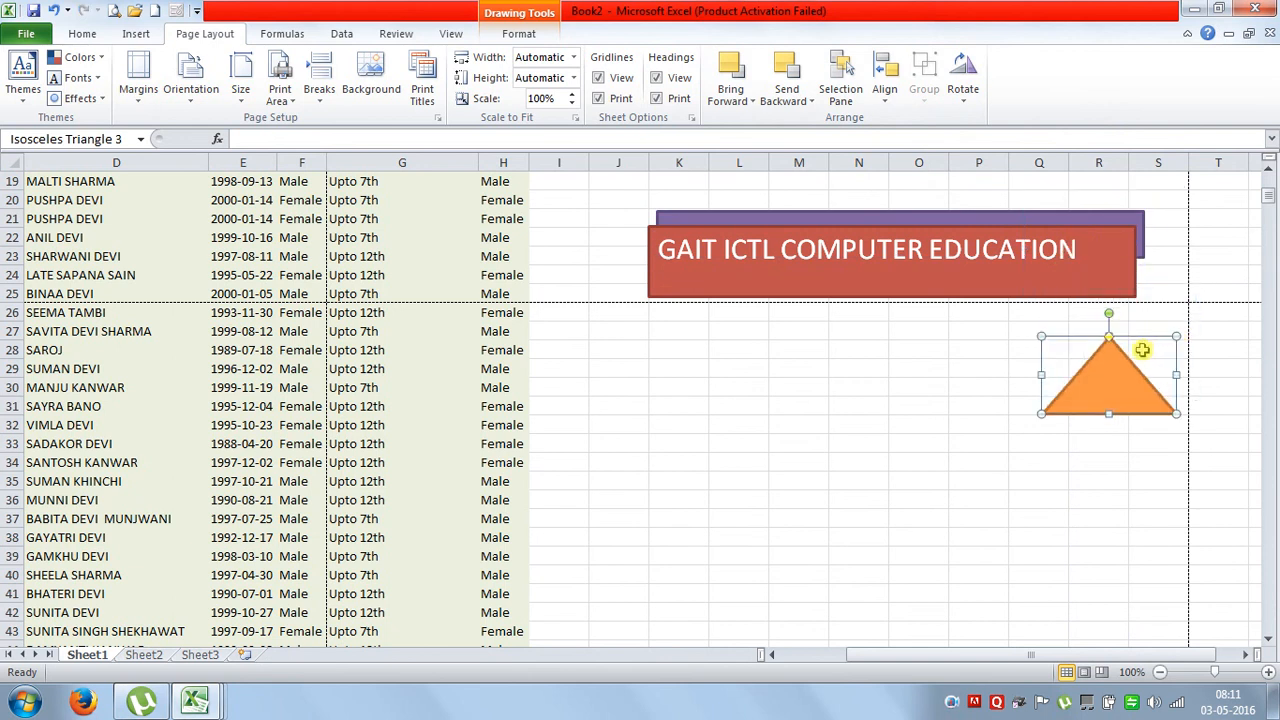
pyautogui.moveTo(973, 300); pyautogui.dragTo(971, 322)
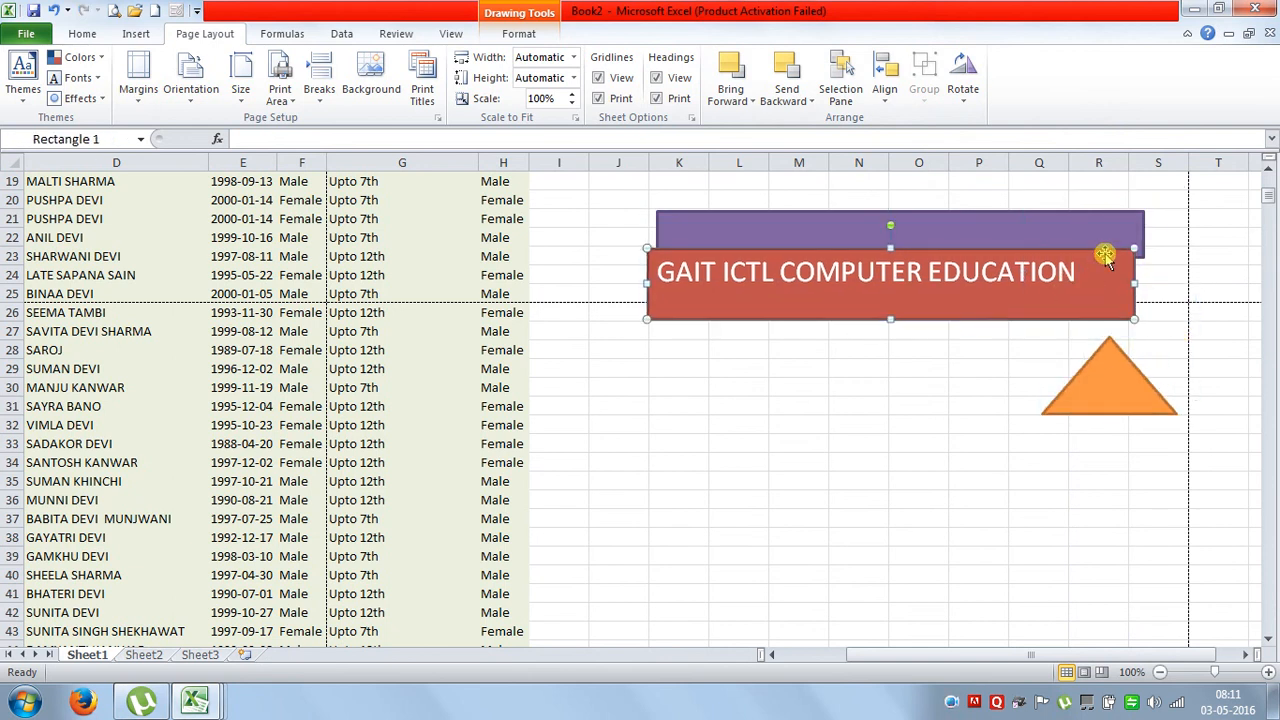
pyautogui.moveTo(1133, 249); pyautogui.dragTo(1031, 272)
pyautogui.moveTo(1003, 322); pyautogui.dragTo(1008, 352)
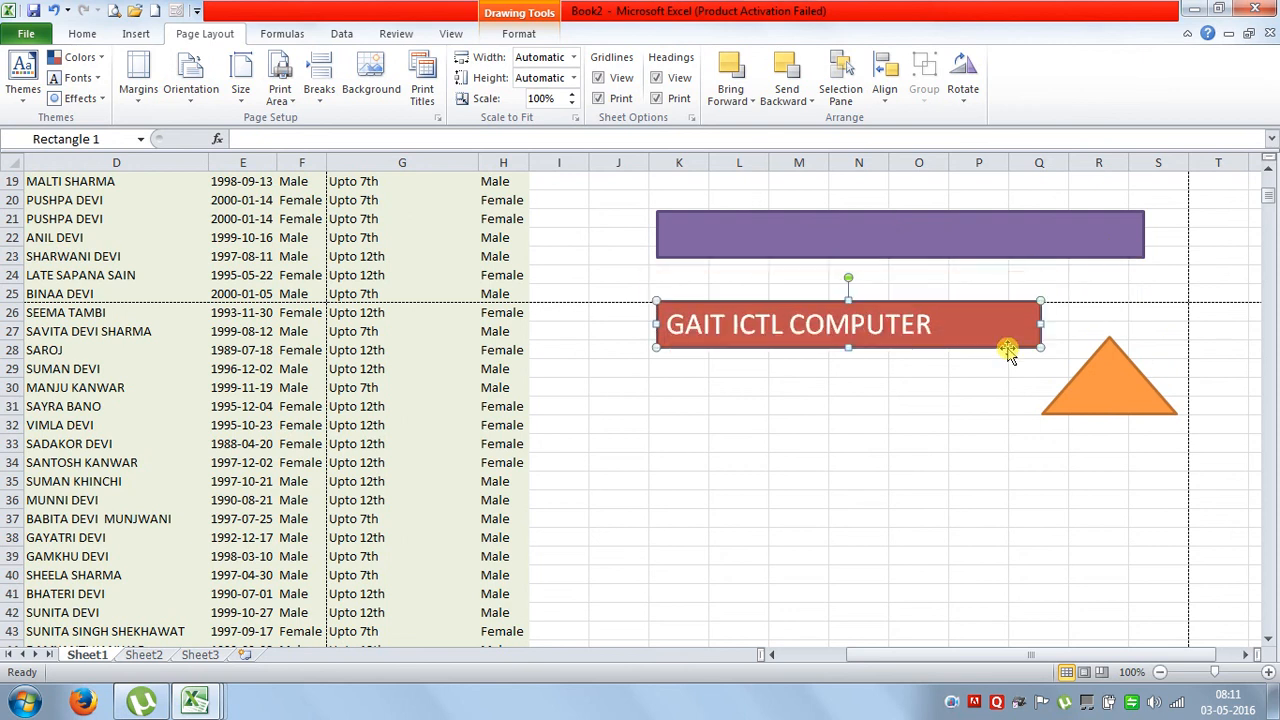
pyautogui.moveTo(1096, 395); pyautogui.dragTo(1123, 511)
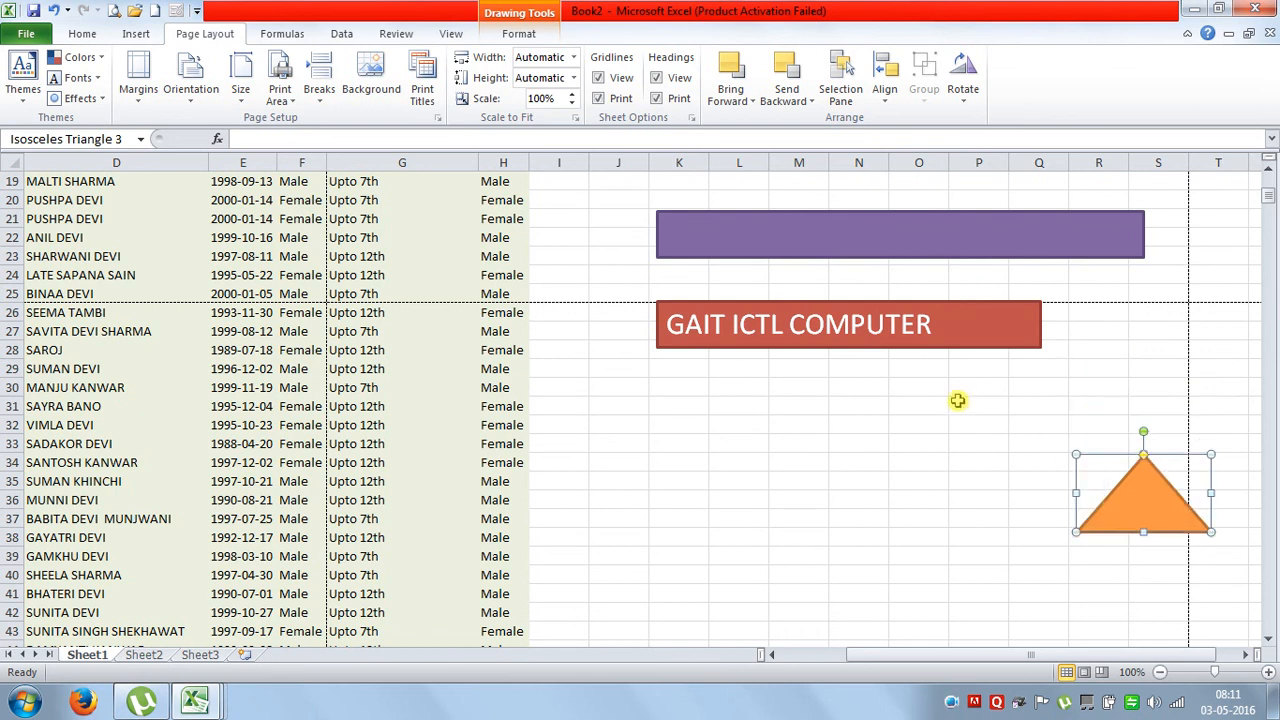
pyautogui.moveTo(933, 347); pyautogui.dragTo(1008, 392)
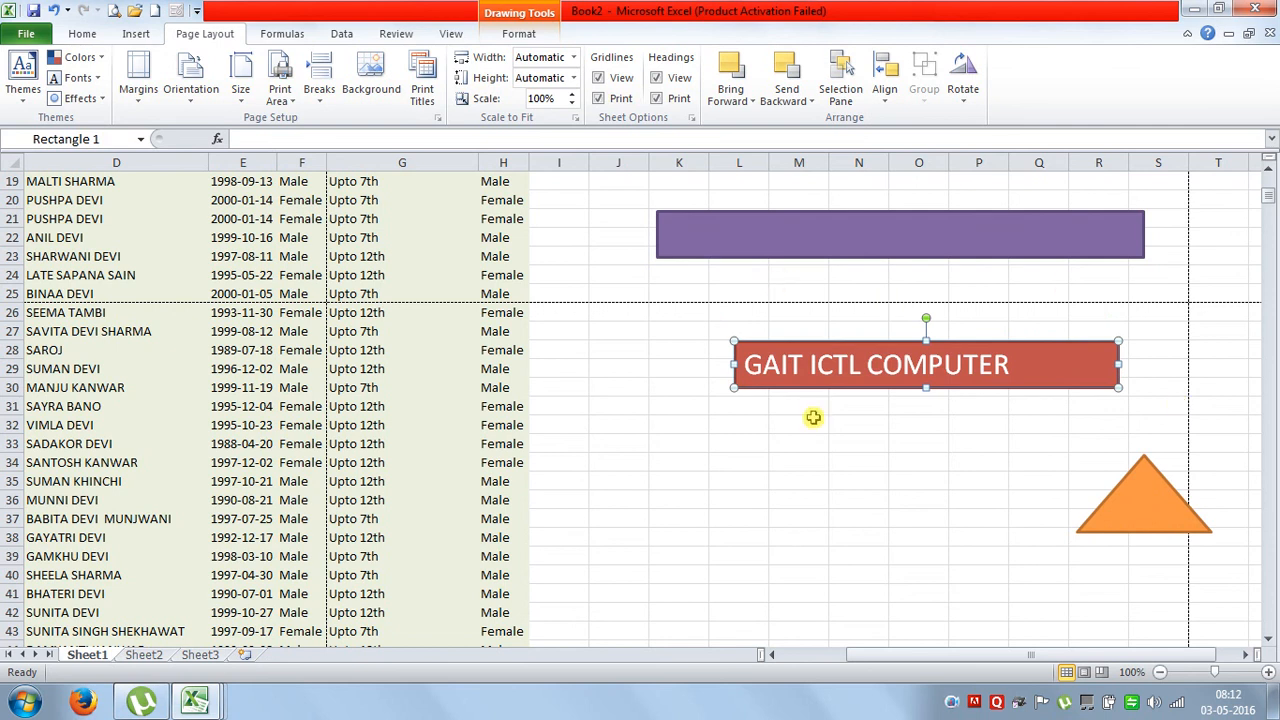
# Select both rectangles and the triangle together, align them by their left edges, and realign them by their right edges
pyautogui.keyDown('shift'); pyautogui.click(1140, 464); pyautogui.keyUp('shift')
pyautogui.keyDown('shift'); pyautogui.click(1068, 260); pyautogui.keyUp('shift')
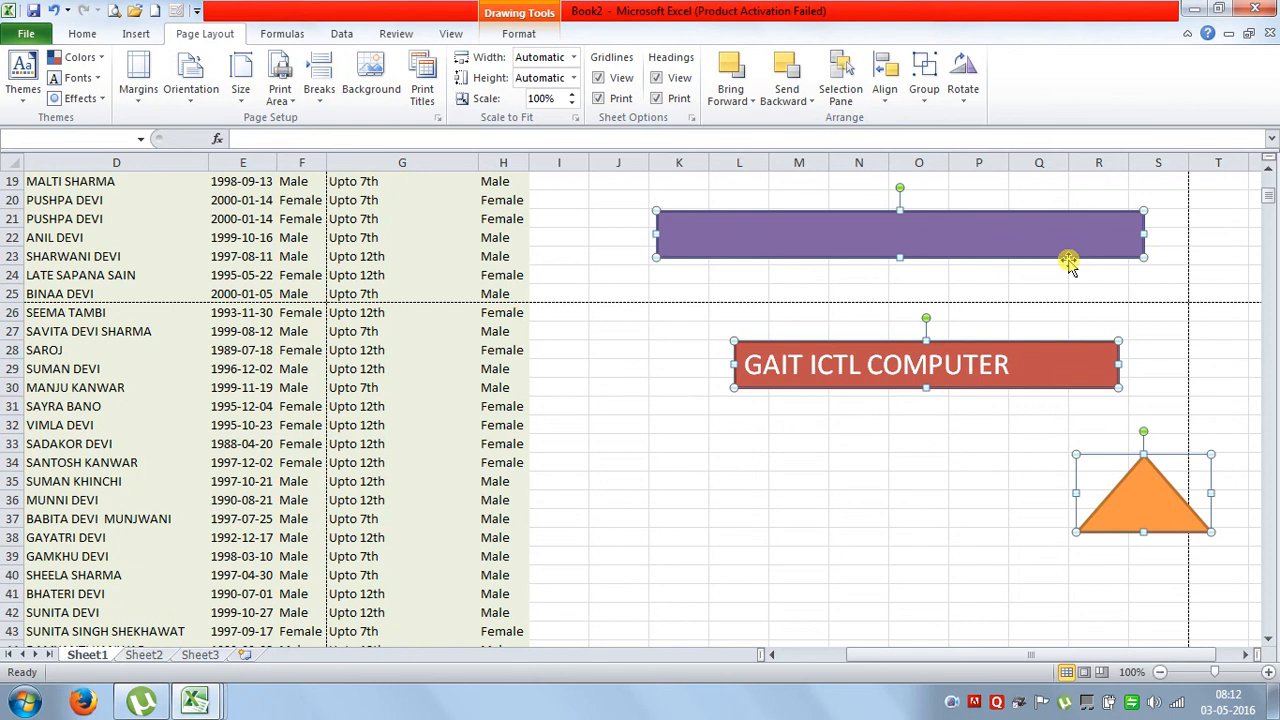
pyautogui.click(896, 108)
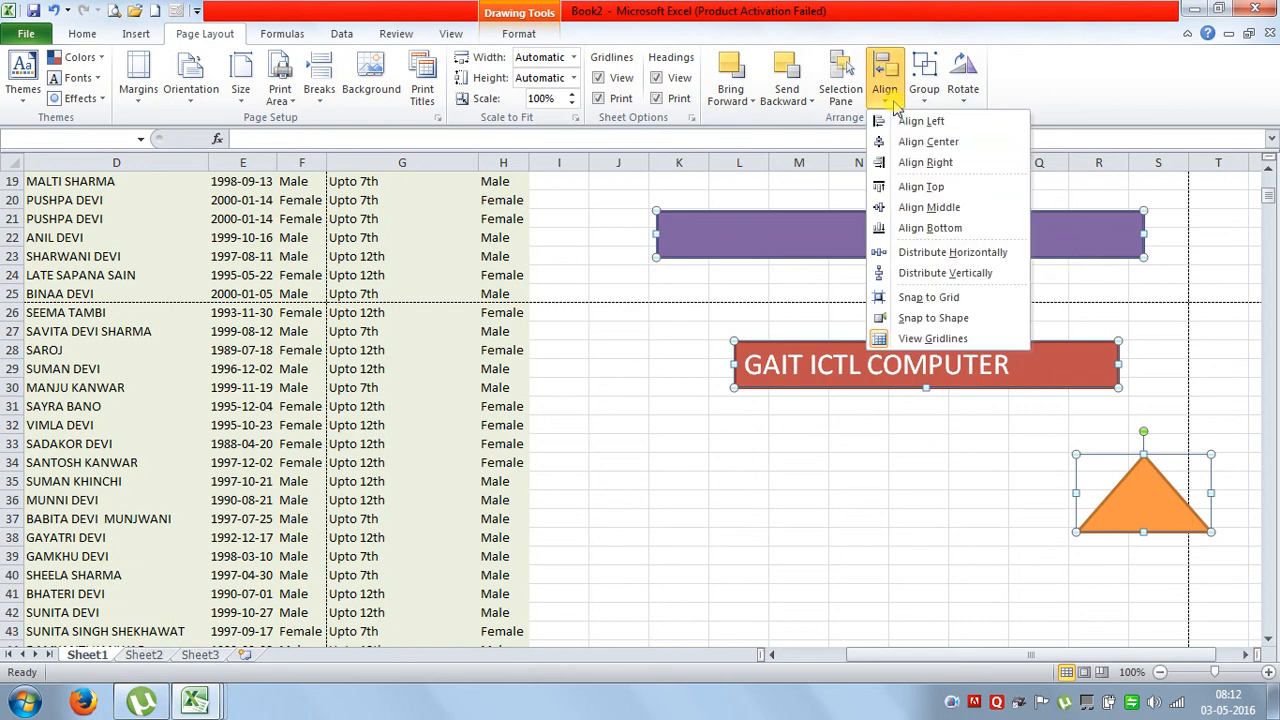
pyautogui.click(921, 121)
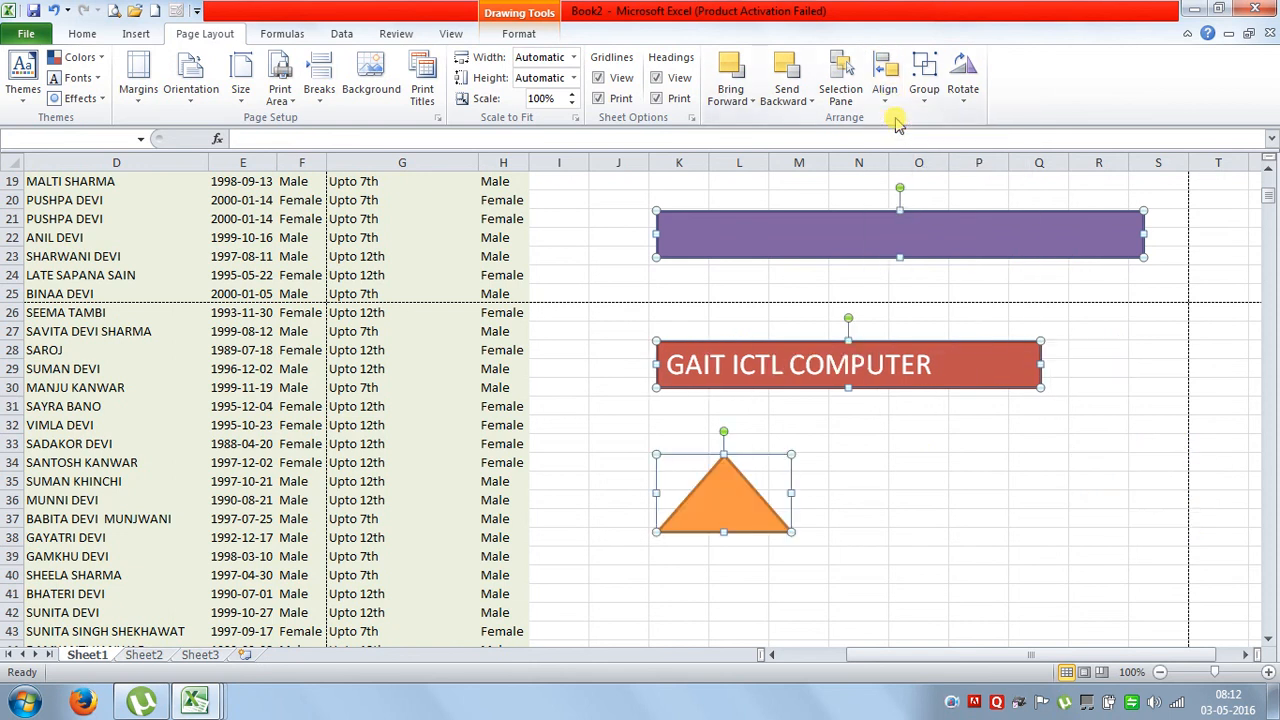
pyautogui.click(886, 98)
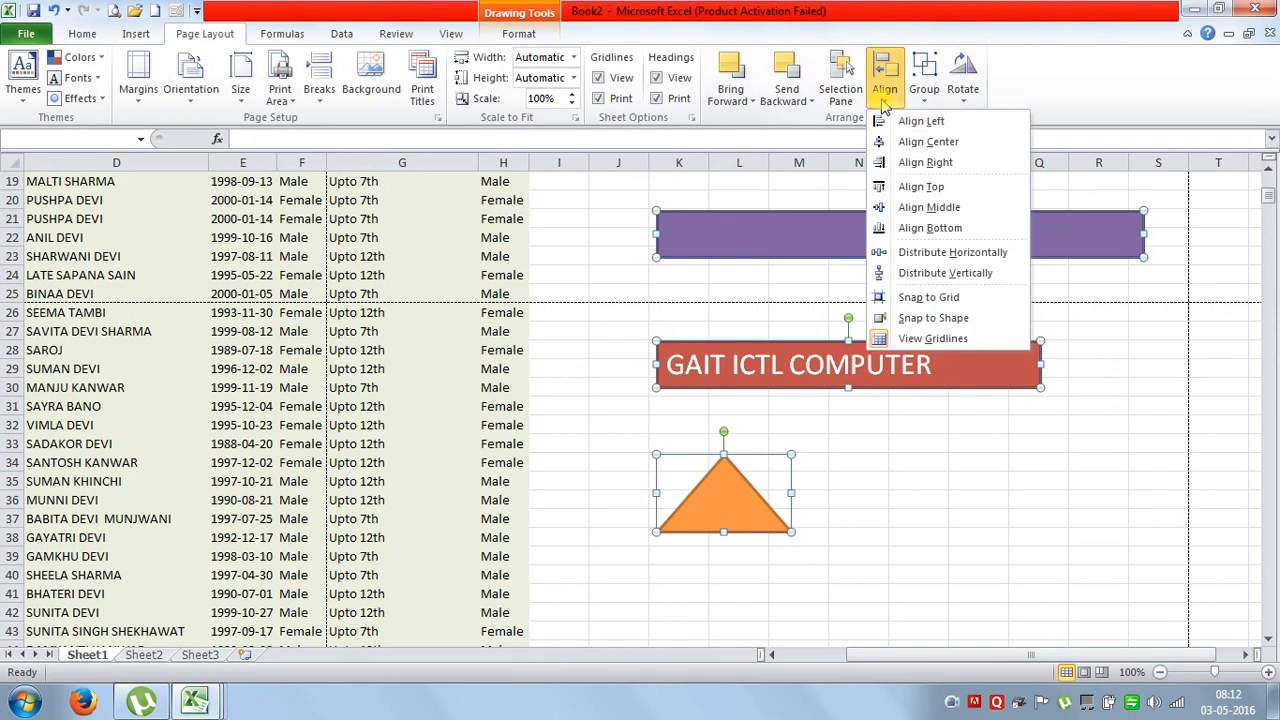
pyautogui.click(930, 166)
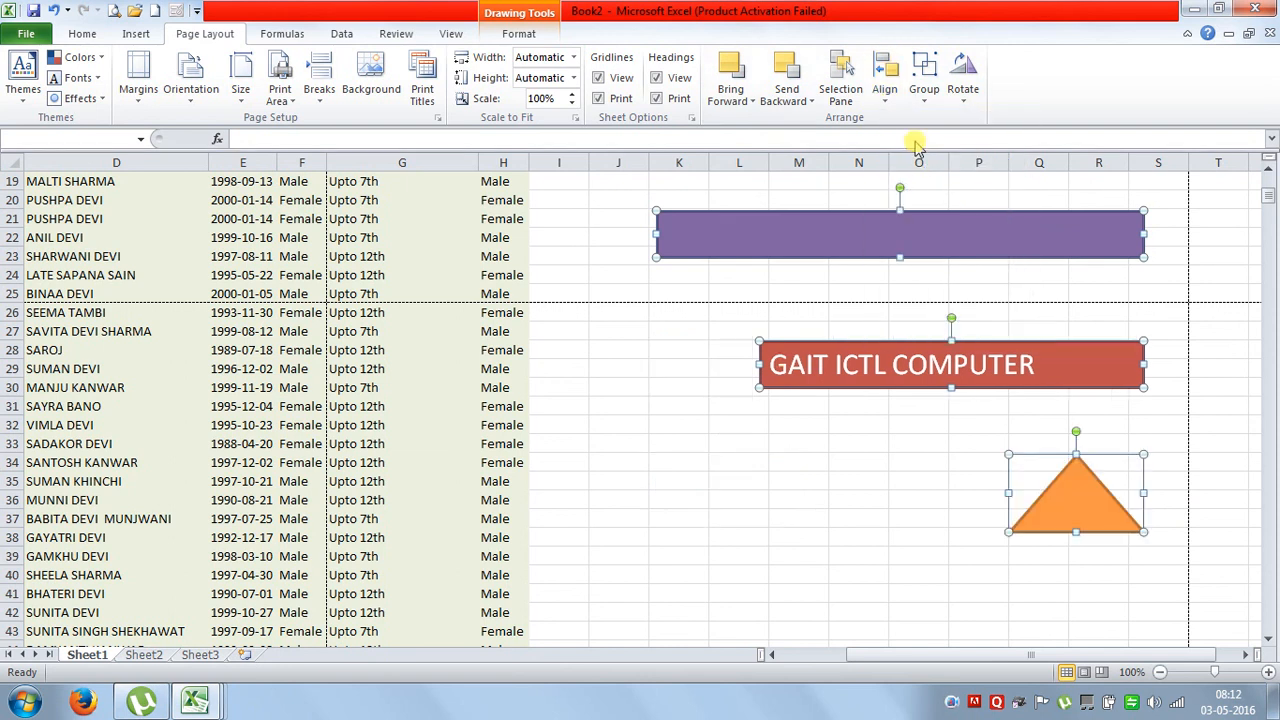
# Align the selected rectangles and triangle on their common horizontal centre with Align Center
pyautogui.click(890, 100)
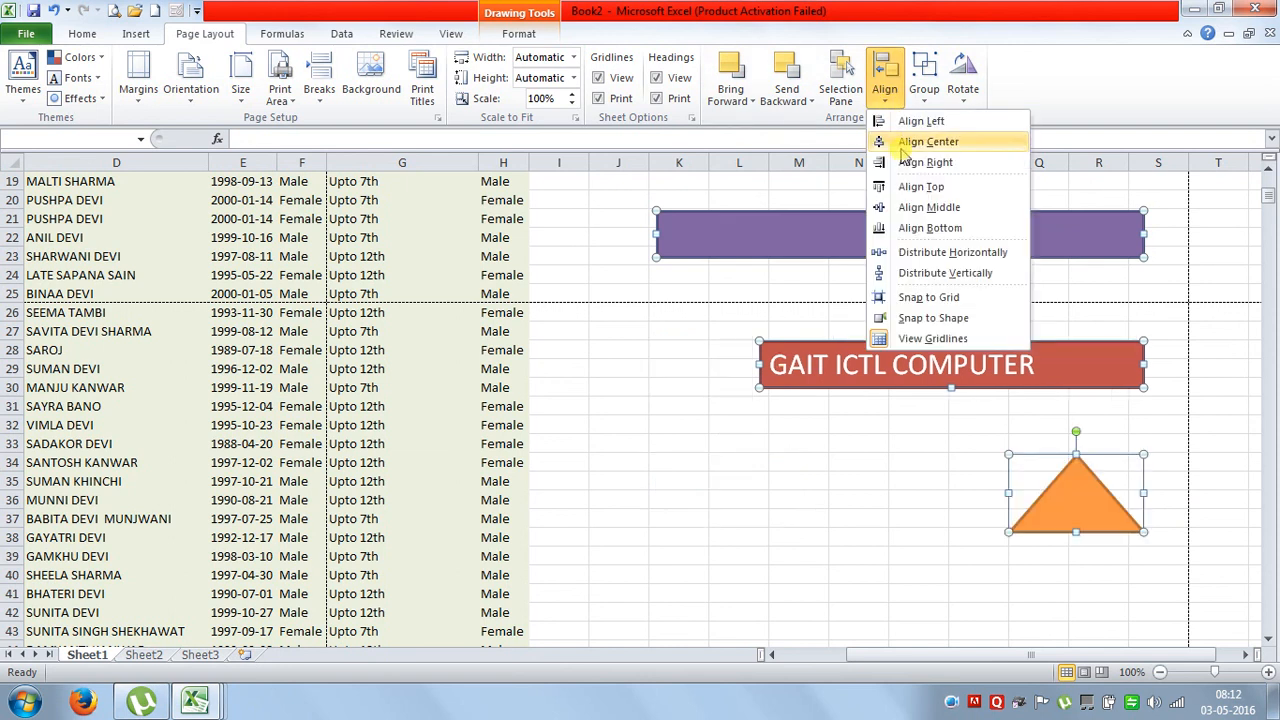
pyautogui.click(905, 143)
pyautogui.click(1050, 478)
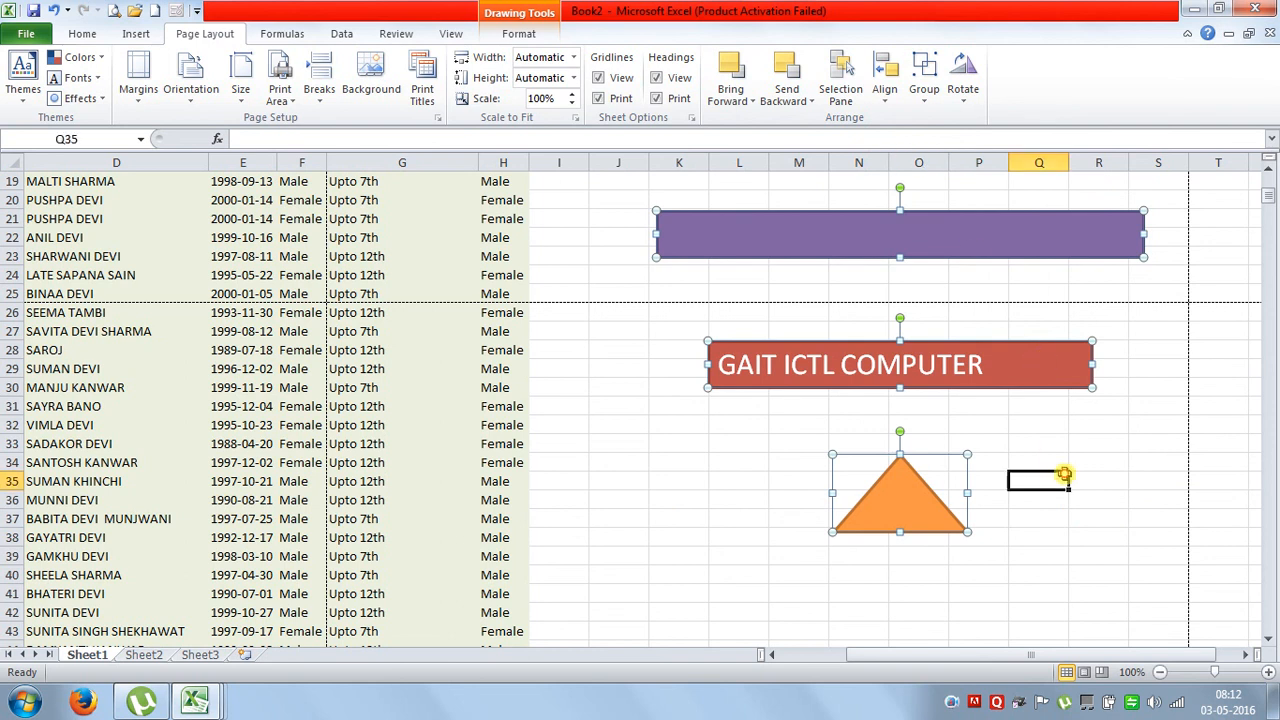
# Move the red rectangle closer to the purple one, select all three shapes and distribute them vertically
pyautogui.moveTo(920, 343); pyautogui.dragTo(928, 288)
pyautogui.click(928, 251)
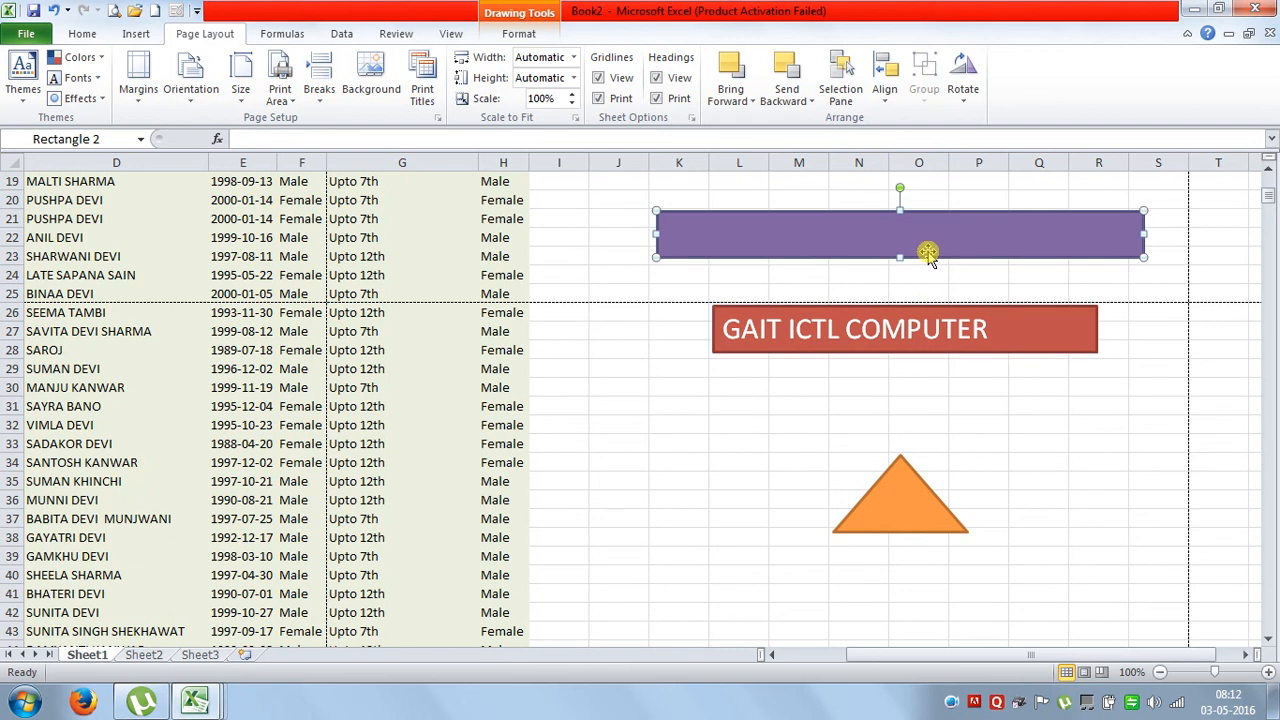
pyautogui.keyDown('ctrl'); pyautogui.click(943, 313); pyautogui.keyUp('ctrl')
pyautogui.keyDown('ctrl'); pyautogui.click(921, 480); pyautogui.keyUp('ctrl')
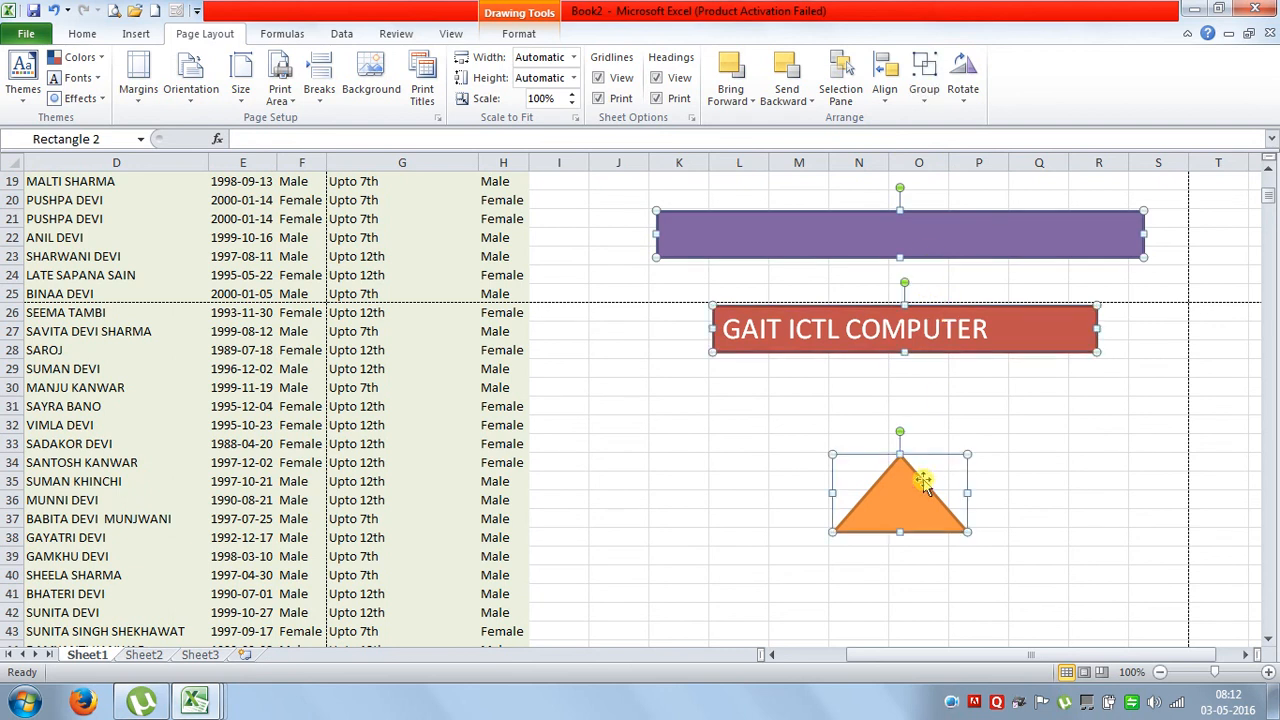
pyautogui.click(884, 100)
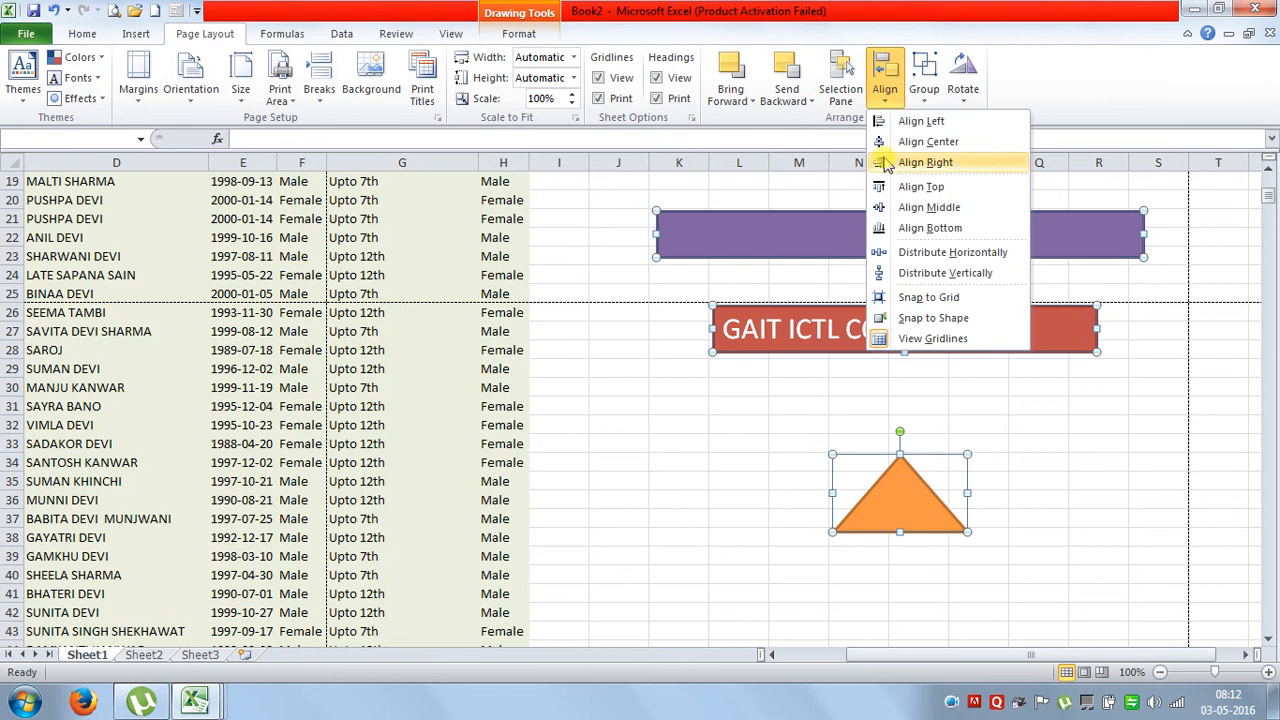
pyautogui.click(908, 278)
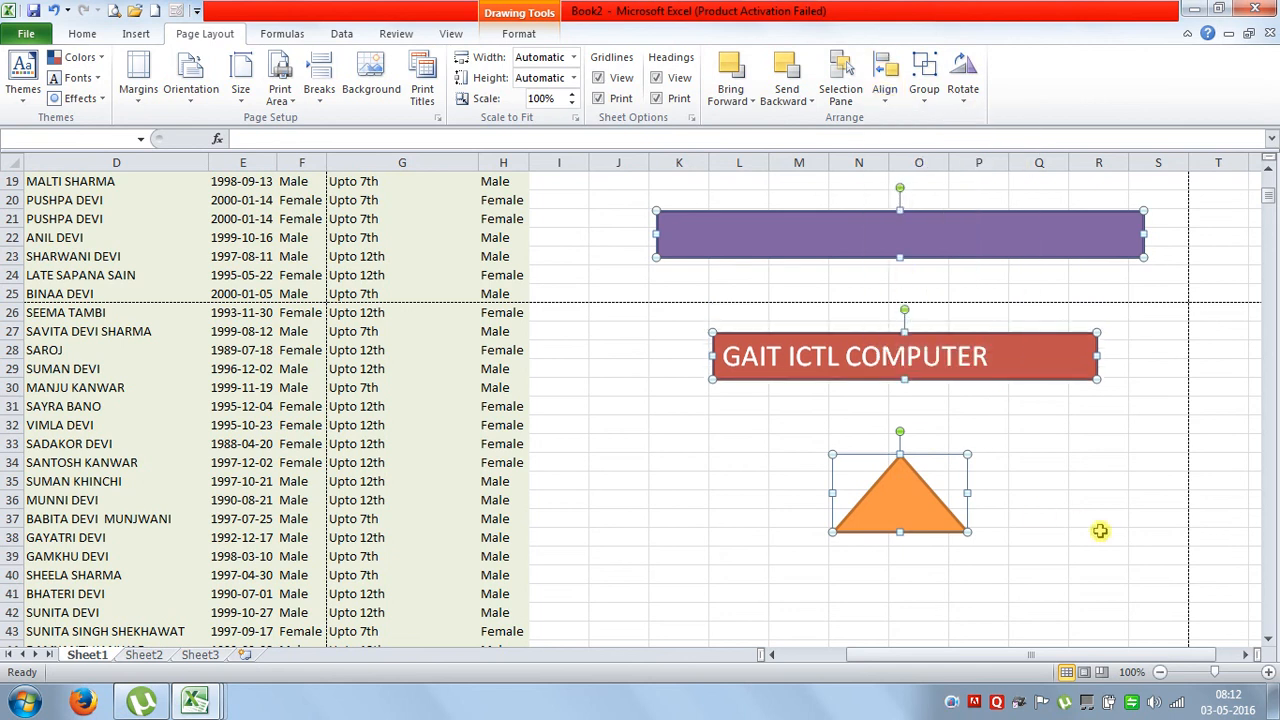
# Shift the orange triangle toward column S, then narrow the purple rectangle and place it around columns J and K
pyautogui.click(1244, 655)
pyautogui.click(1244, 655)
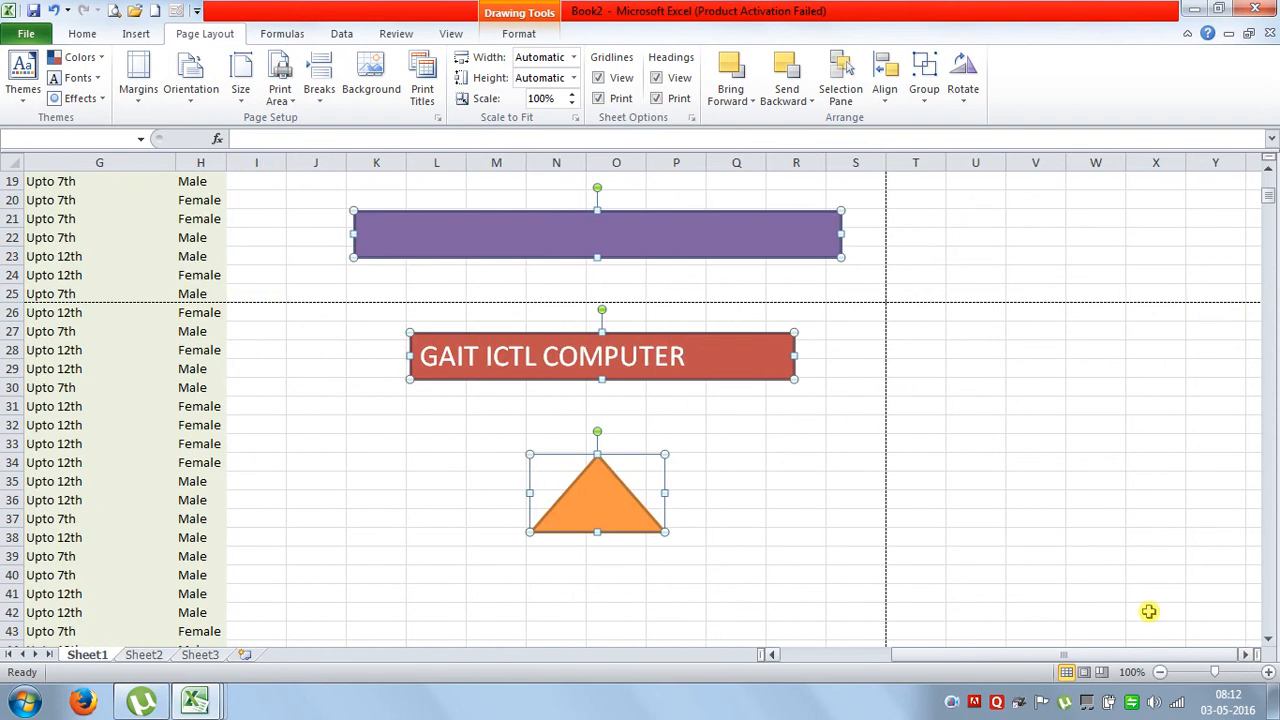
pyautogui.click(1097, 595)
pyautogui.click(628, 488)
pyautogui.moveTo(628, 488); pyautogui.dragTo(911, 467)
pyautogui.click(786, 366)
pyautogui.click(832, 237)
pyautogui.moveTo(843, 229); pyautogui.dragTo(387, 282)
# Move the red rectangle between the other two shapes and make it taller and narrower
pyautogui.click(525, 335)
pyautogui.moveTo(535, 333); pyautogui.dragTo(599, 290)
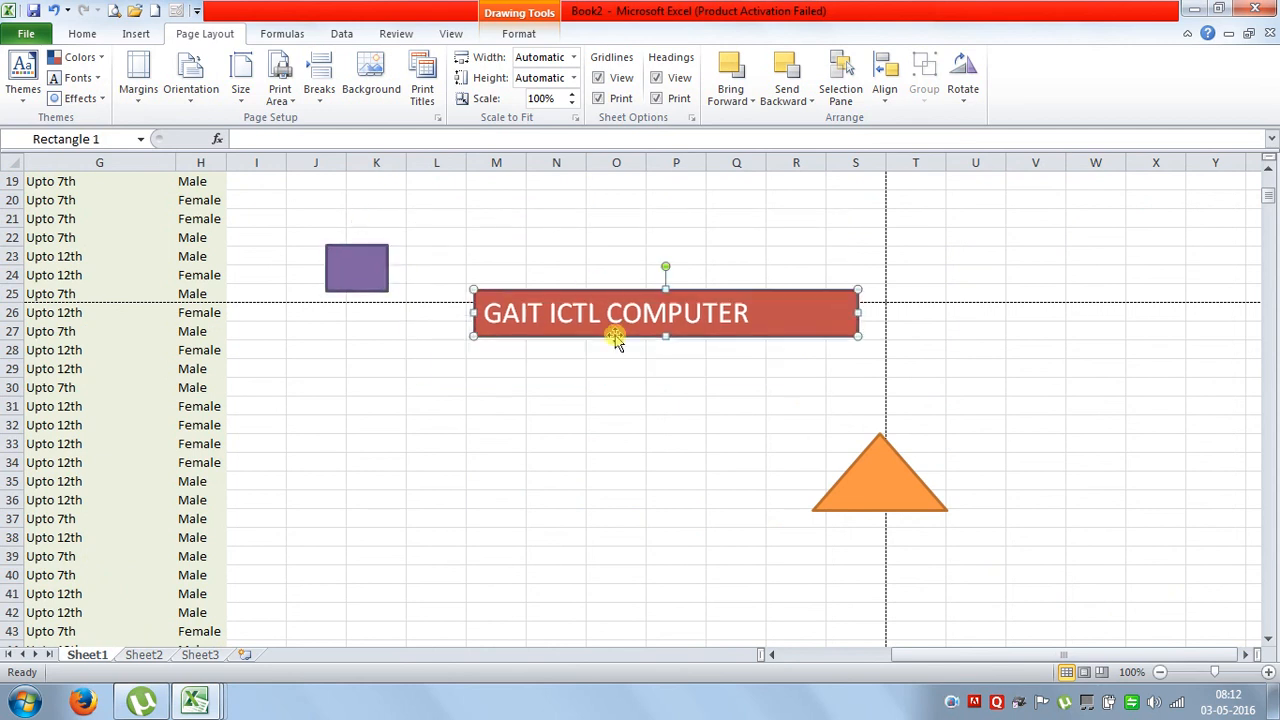
pyautogui.moveTo(664, 336); pyautogui.dragTo(666, 380)
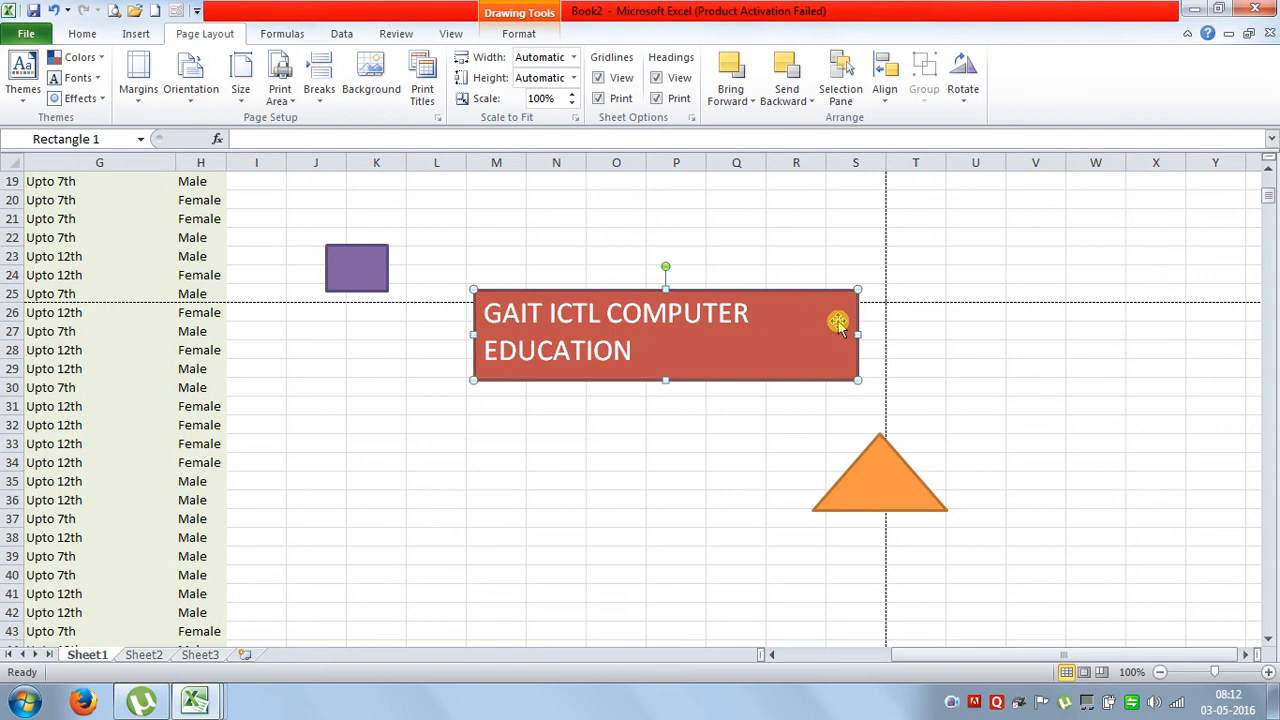
pyautogui.moveTo(780, 337); pyautogui.dragTo(714, 323)
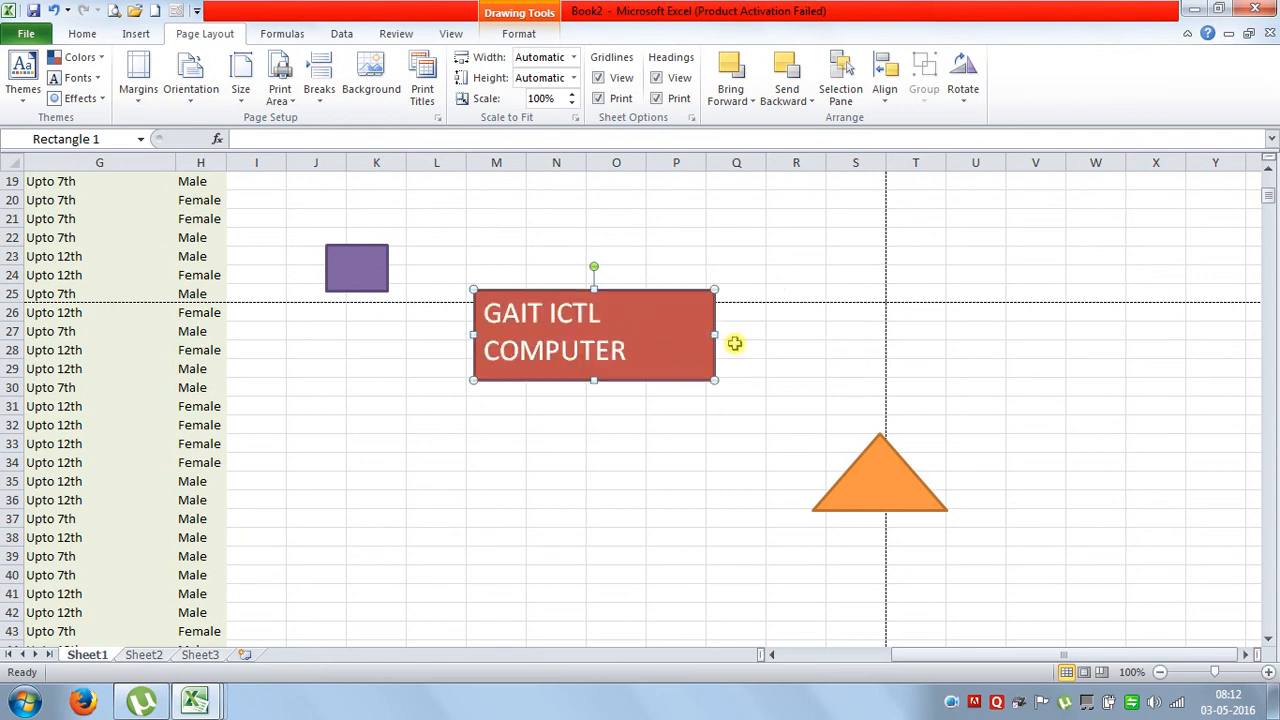
# Select the triangle and both rectangles together and align them by their top edges
pyautogui.click(876, 466)
pyautogui.keyDown('ctrl'); pyautogui.click(517, 317); pyautogui.keyUp('ctrl')
pyautogui.keyDown('ctrl'); pyautogui.click(377, 272); pyautogui.keyUp('ctrl')
pyautogui.keyDown('ctrl'); pyautogui.click(558, 288); pyautogui.keyUp('ctrl')
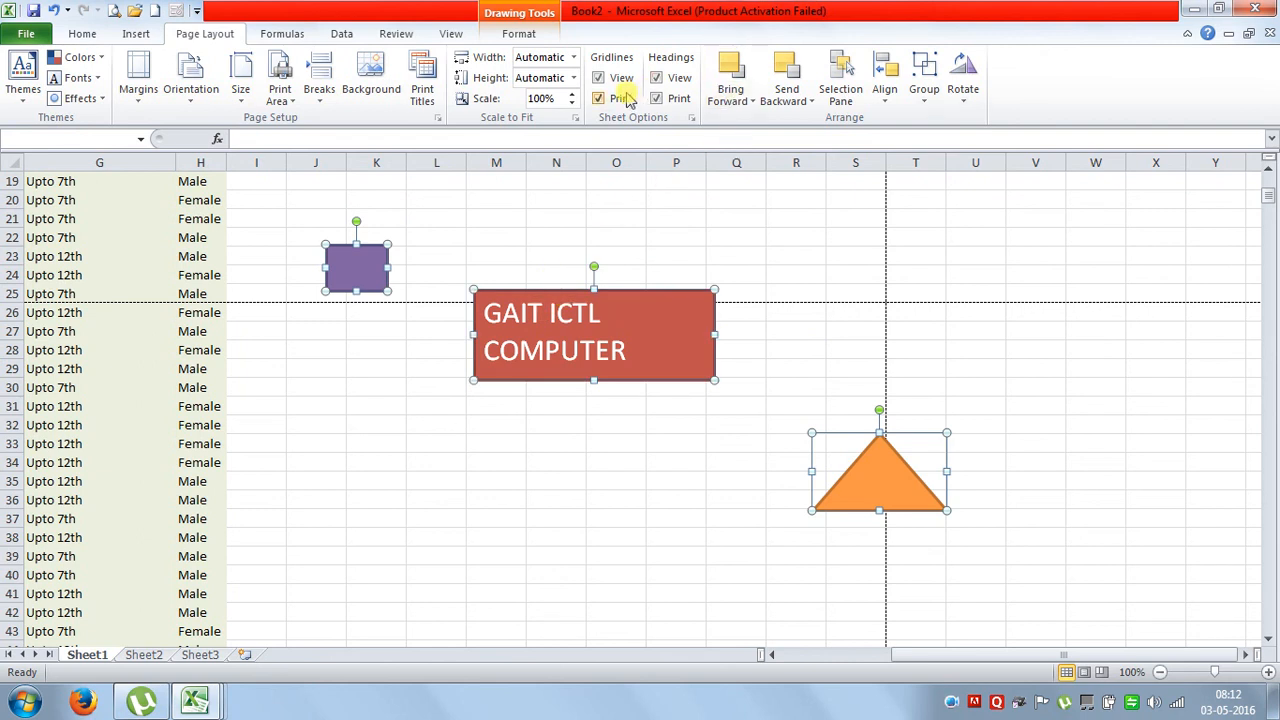
pyautogui.click(885, 95)
pyautogui.click(918, 187)
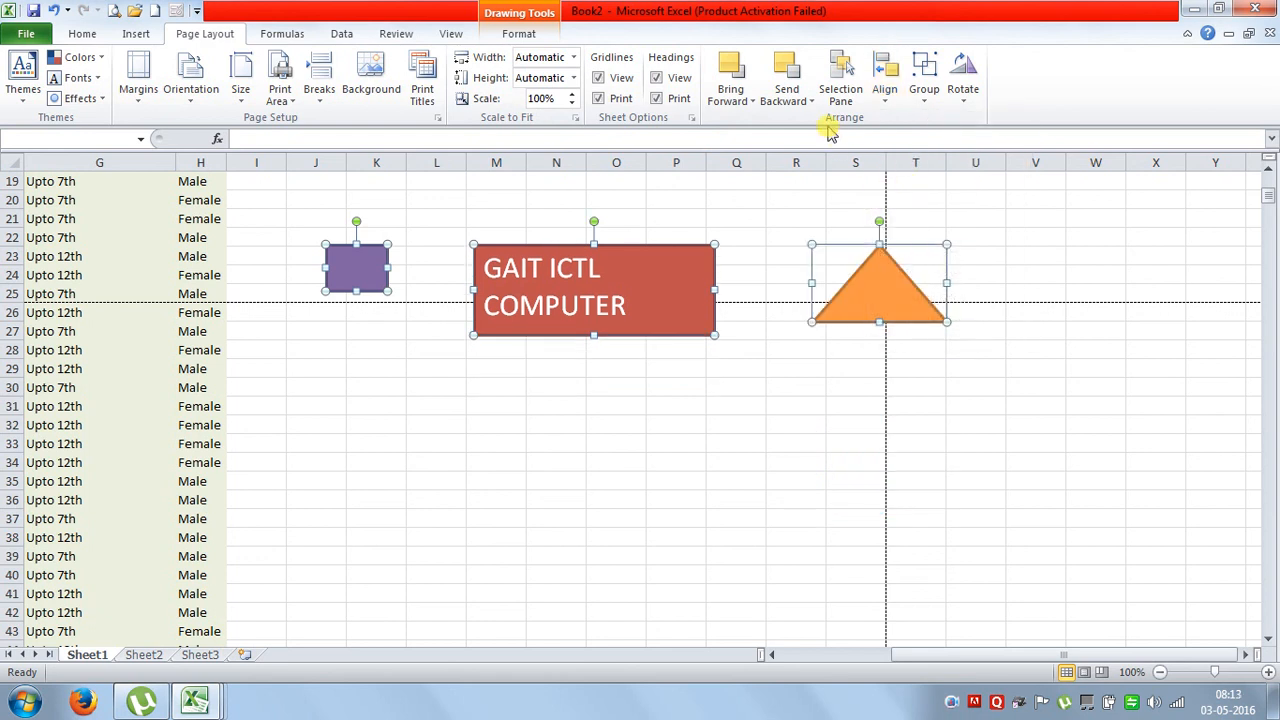
# Realign the three selected shapes by their bottom edges and distribute them horizontally
pyautogui.click(895, 105)
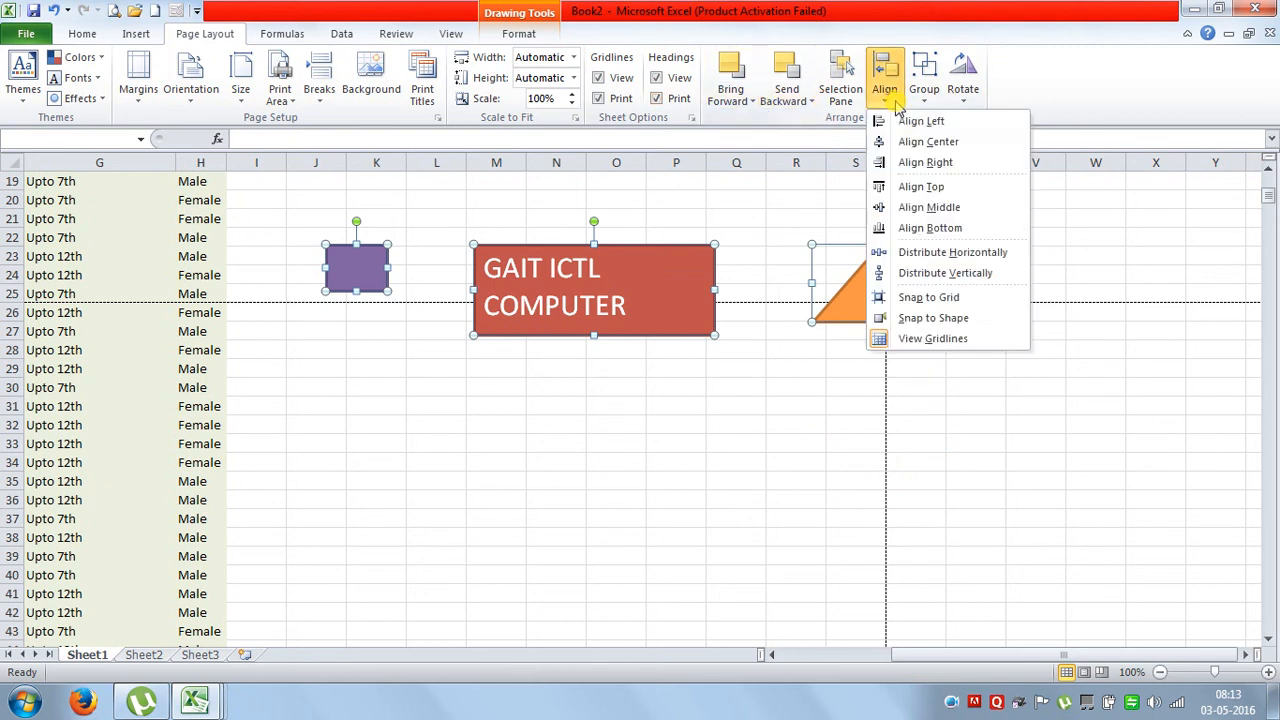
pyautogui.click(935, 229)
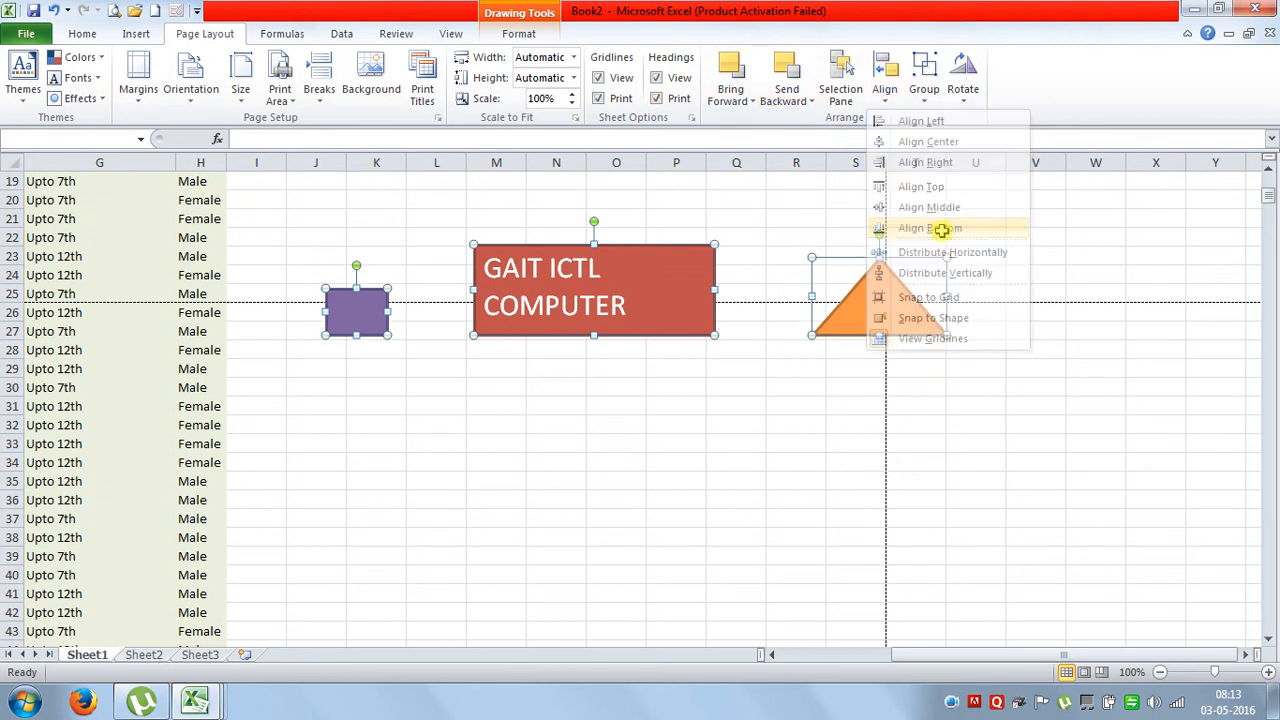
pyautogui.click(886, 98)
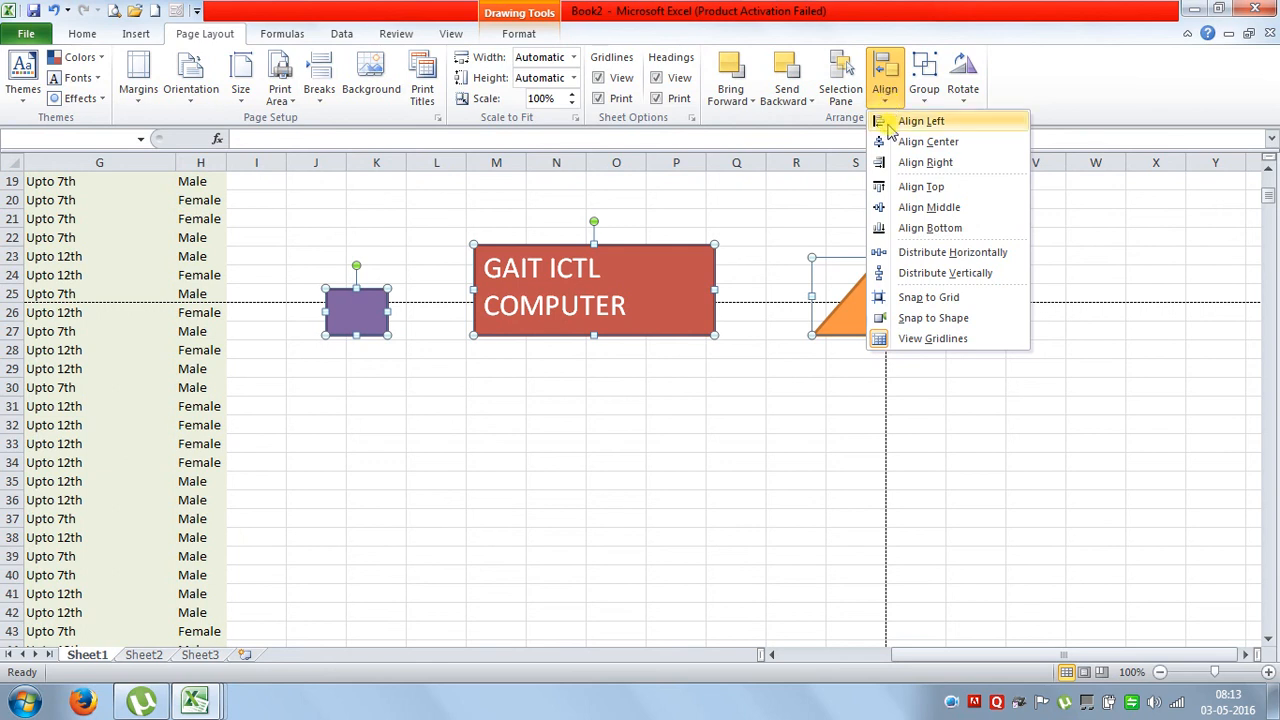
pyautogui.click(927, 254)
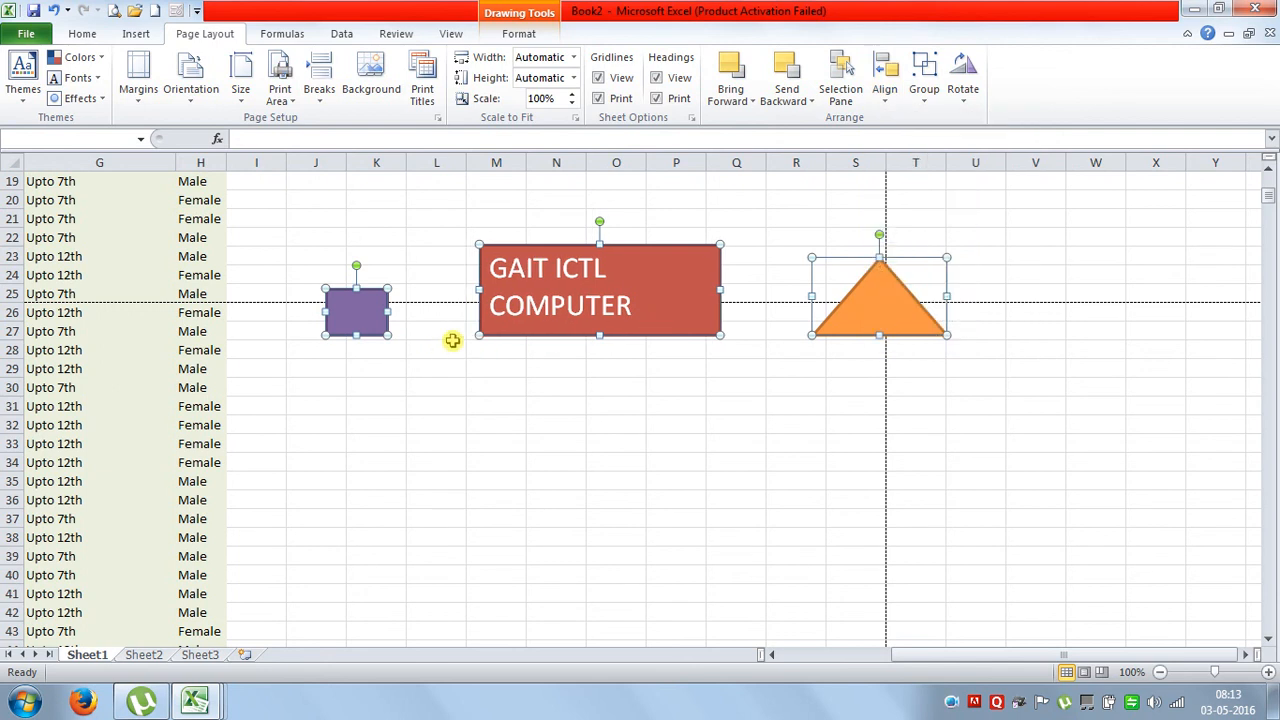
# Group the three selected shapes and move the group down to around rows 30 to 34
pyautogui.click(884, 97)
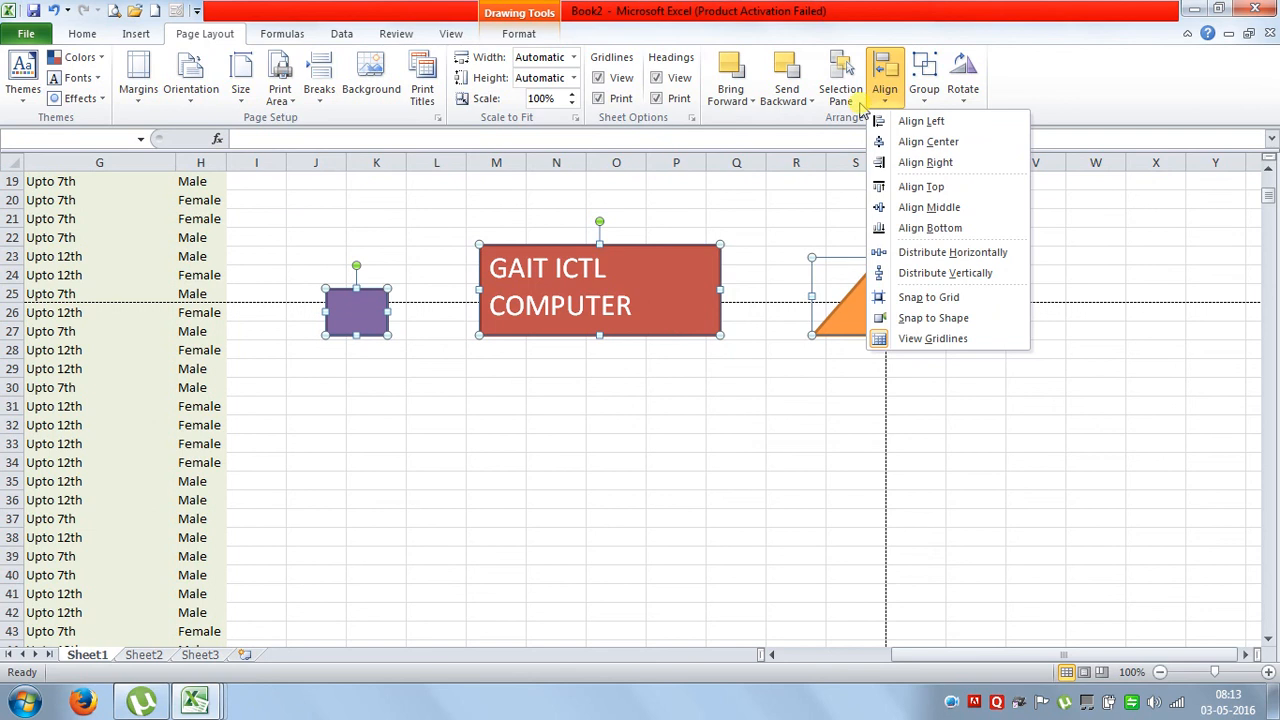
pyautogui.click(924, 97)
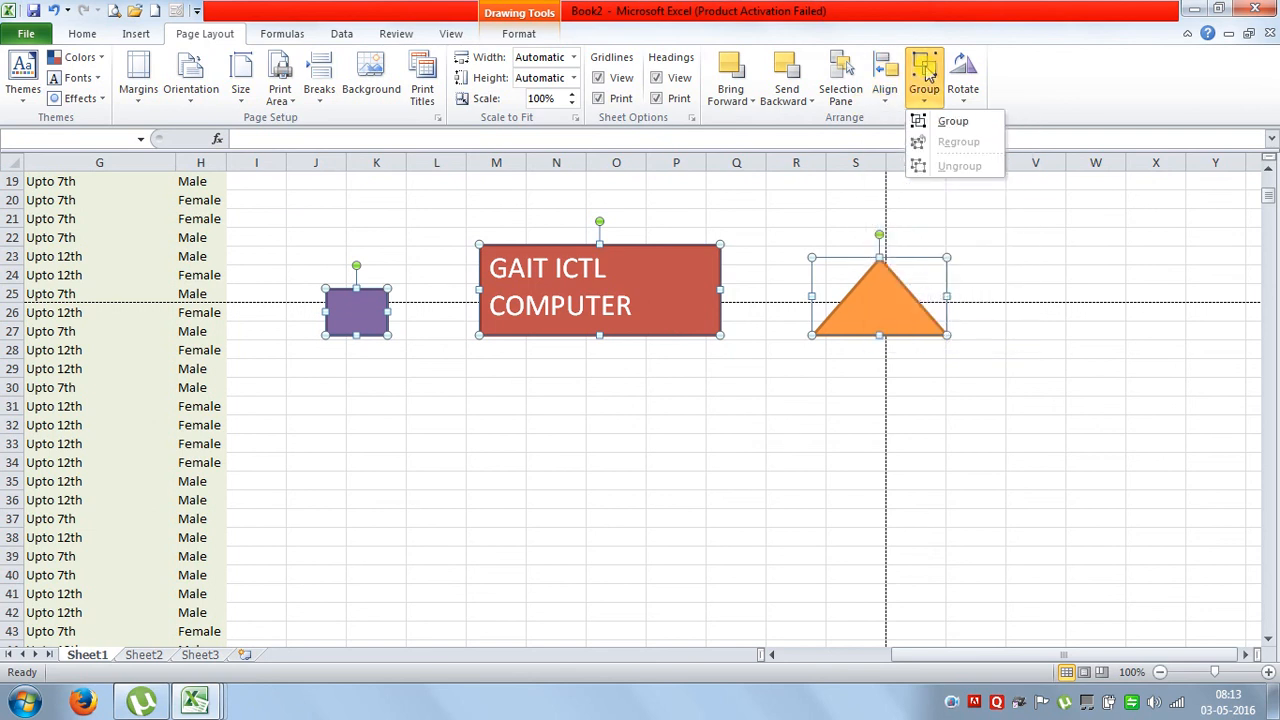
pyautogui.click(950, 121)
pyautogui.moveTo(700, 243); pyautogui.dragTo(754, 307)
pyautogui.click(800, 440)
pyautogui.moveTo(706, 372); pyautogui.dragTo(754, 469)
# Rotate the grouped shapes roughly a quarter turn clockwise, and undo the changes back to the horizontal layout
pyautogui.doubleClick(749, 443)
pyautogui.moveTo(747, 353); pyautogui.dragTo(766, 420)
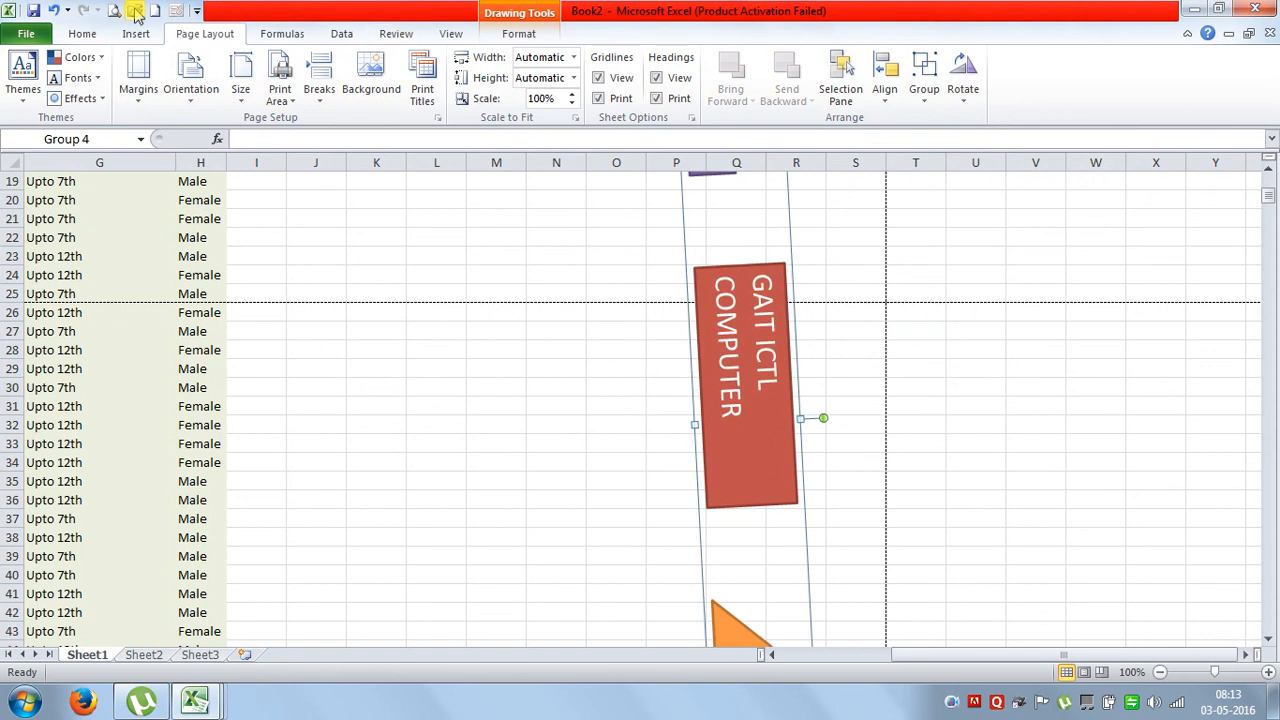
pyautogui.click(57, 10)
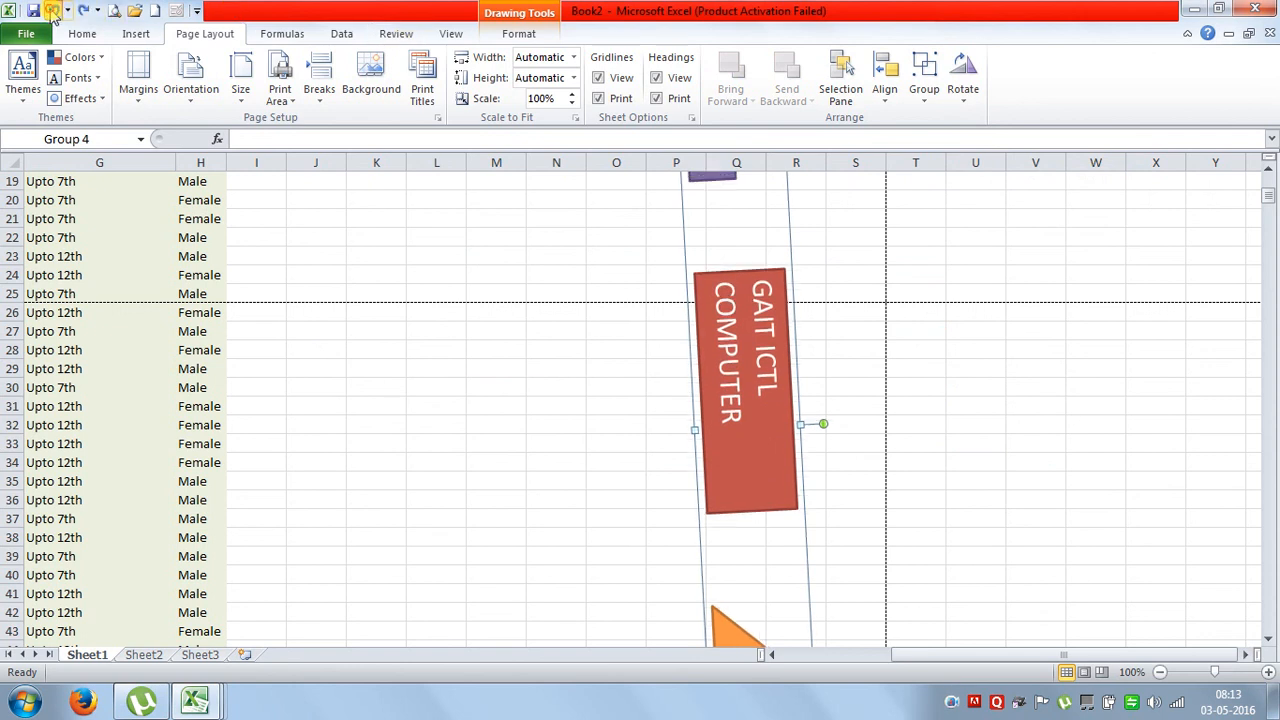
pyautogui.click(55, 10)
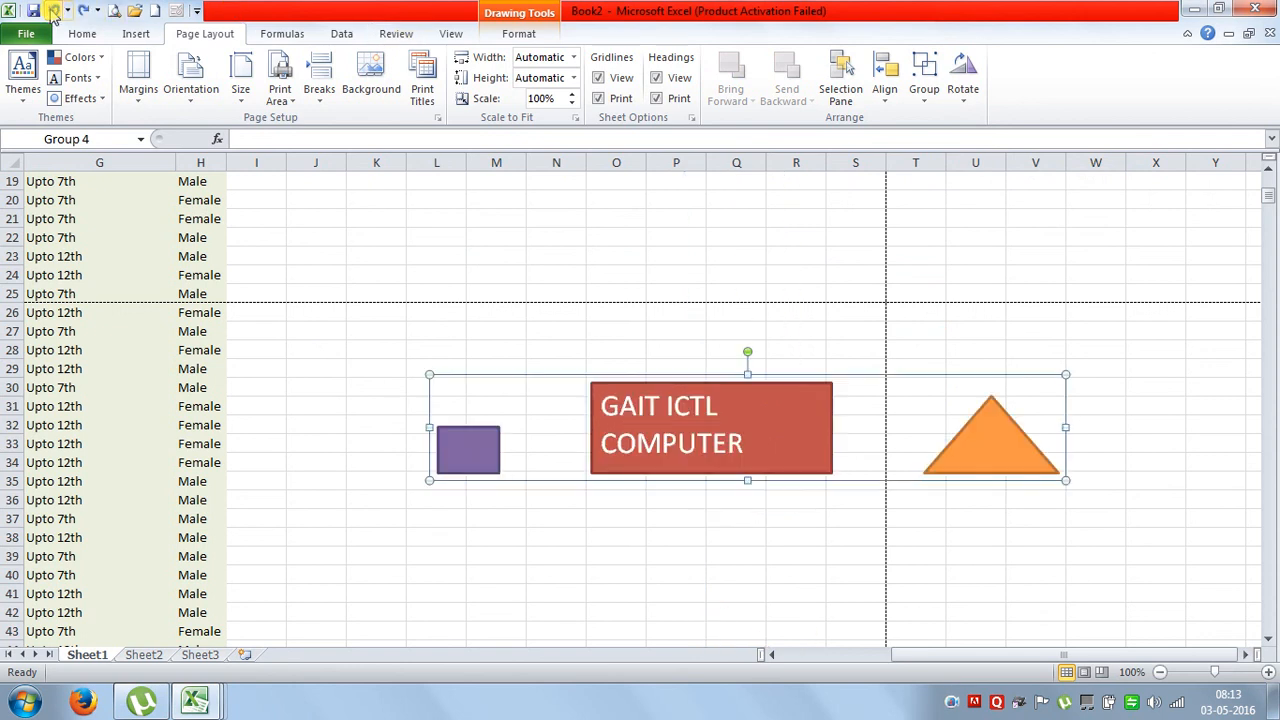
# Ungroup the shapes and rearrange the rectangles individually so the red one sits to the left of the purple one
pyautogui.click(917, 95)
pyautogui.click(925, 170)
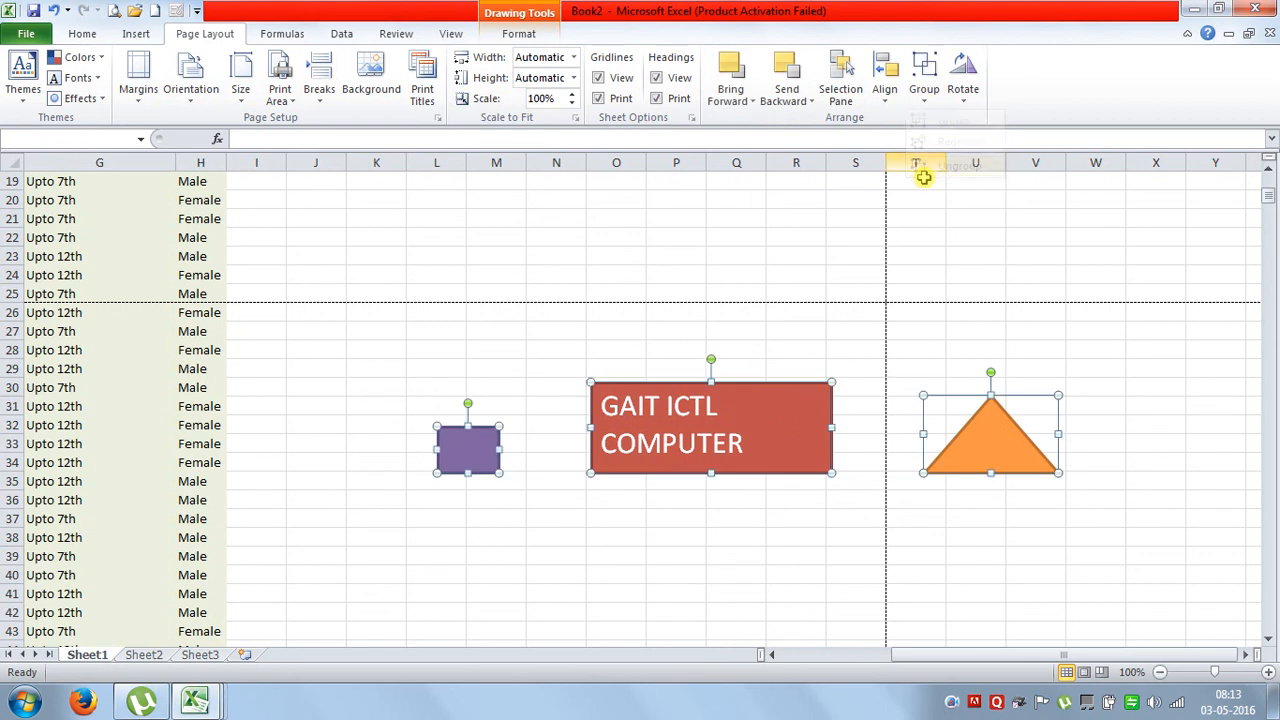
pyautogui.click(828, 241)
pyautogui.moveTo(765, 382); pyautogui.dragTo(731, 322)
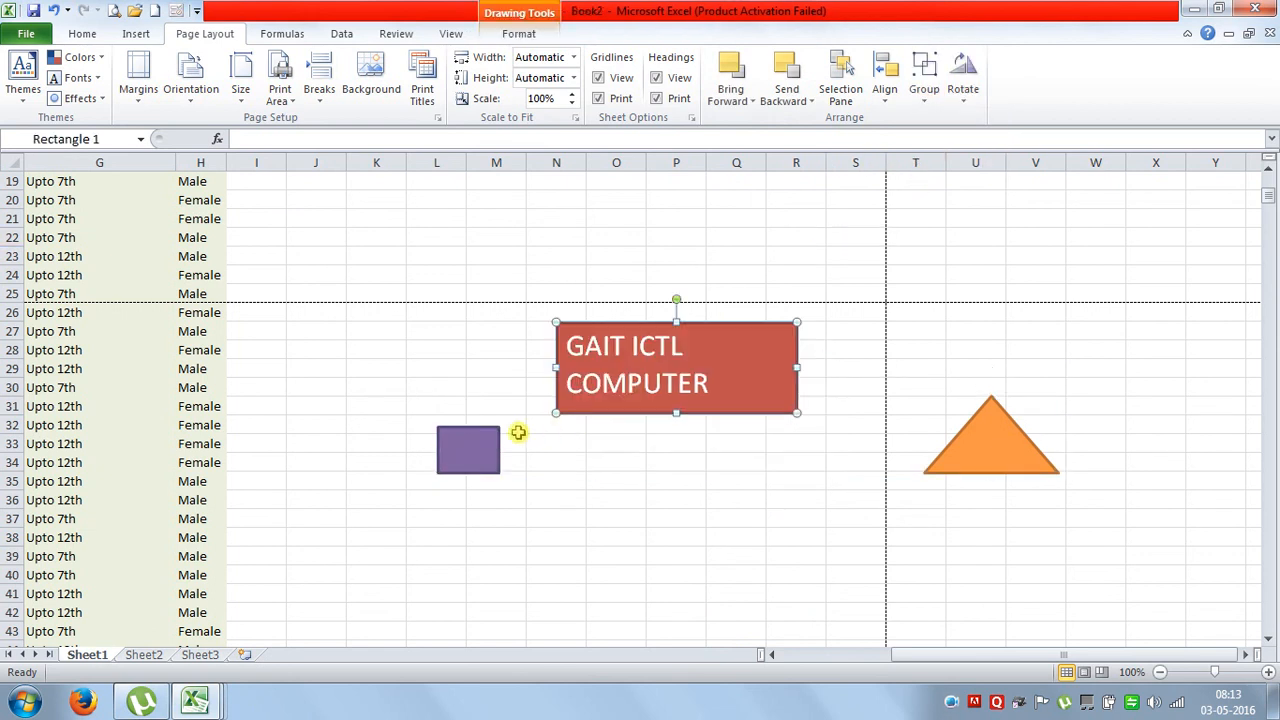
pyautogui.click(498, 432)
pyautogui.moveTo(499, 430); pyautogui.dragTo(765, 443)
pyautogui.moveTo(728, 403); pyautogui.dragTo(586, 486)
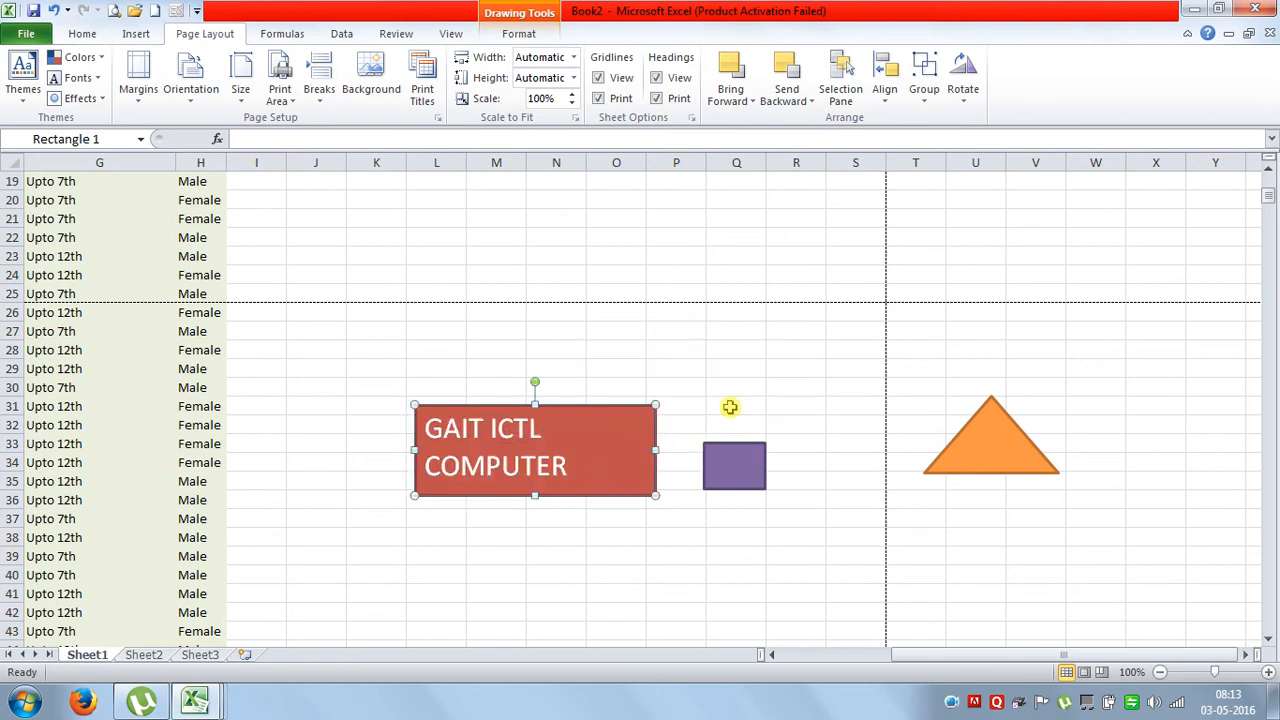
# Regroup the three shapes and move the group down and back up as one object
pyautogui.click(931, 106)
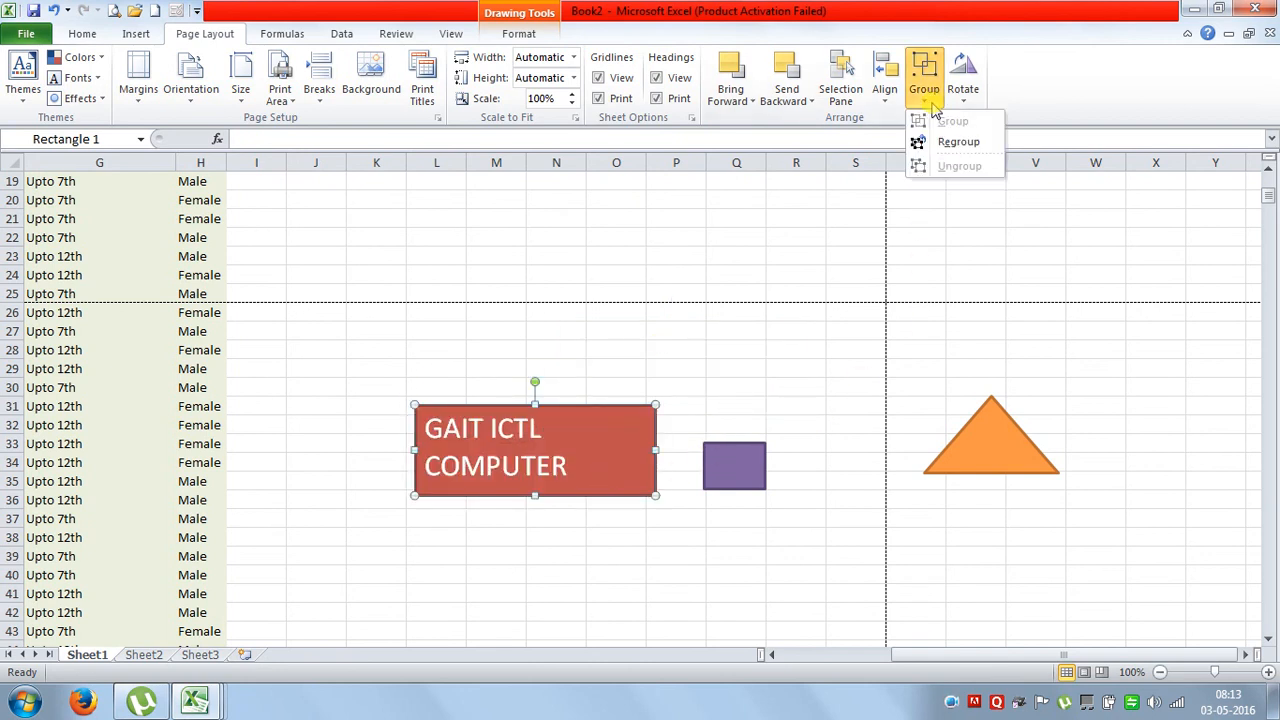
pyautogui.click(944, 143)
pyautogui.click(851, 280)
pyautogui.click(643, 415)
pyautogui.moveTo(645, 392); pyautogui.dragTo(655, 448)
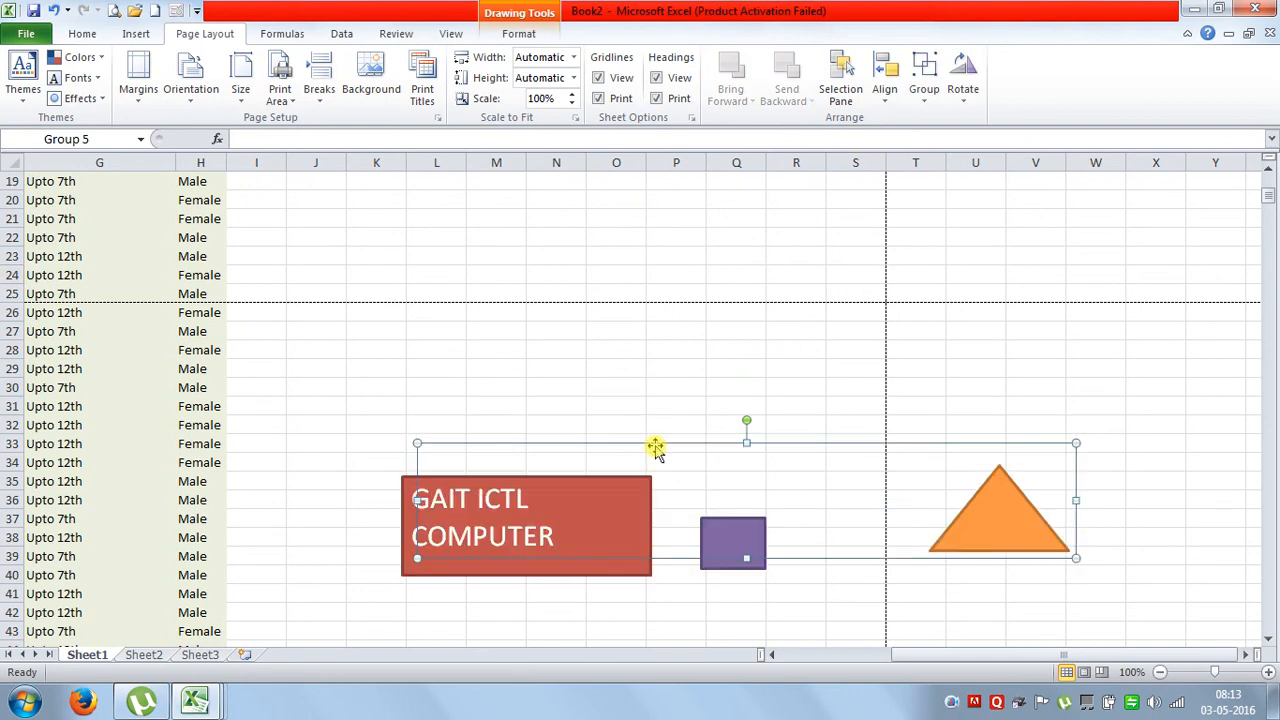
pyautogui.moveTo(655, 448); pyautogui.dragTo(654, 372)
pyautogui.click(610, 452)
pyautogui.moveTo(617, 441); pyautogui.dragTo(604, 347)
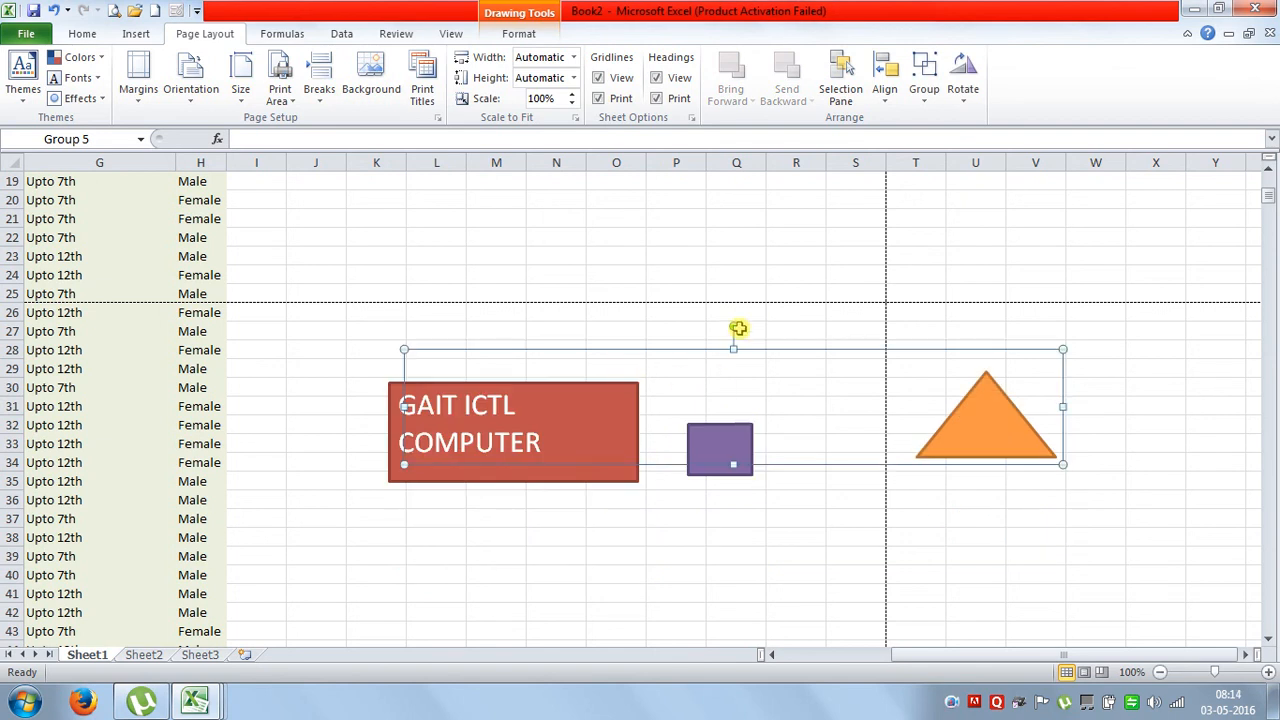
# Flip the group vertically, rotate it by about 180 degrees with its rotation handle and widen it slightly
pyautogui.click(962, 100)
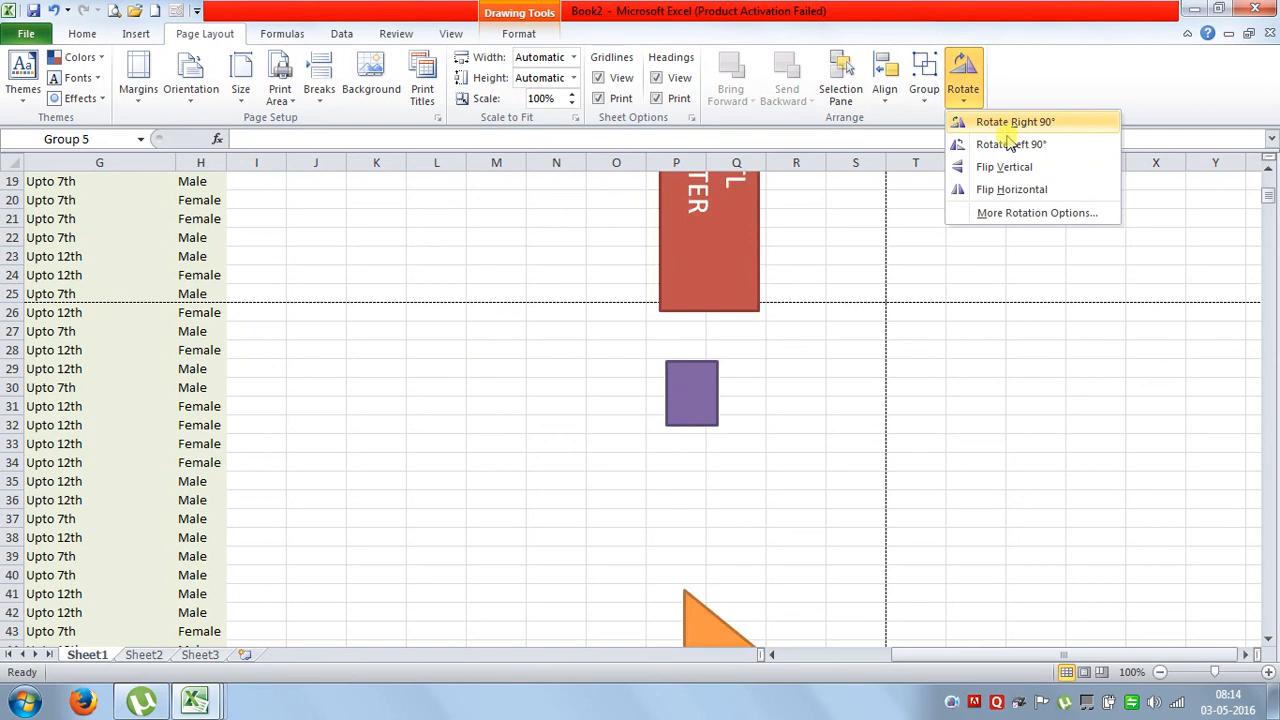
pyautogui.click(1018, 176)
pyautogui.click(988, 258)
pyautogui.click(764, 367)
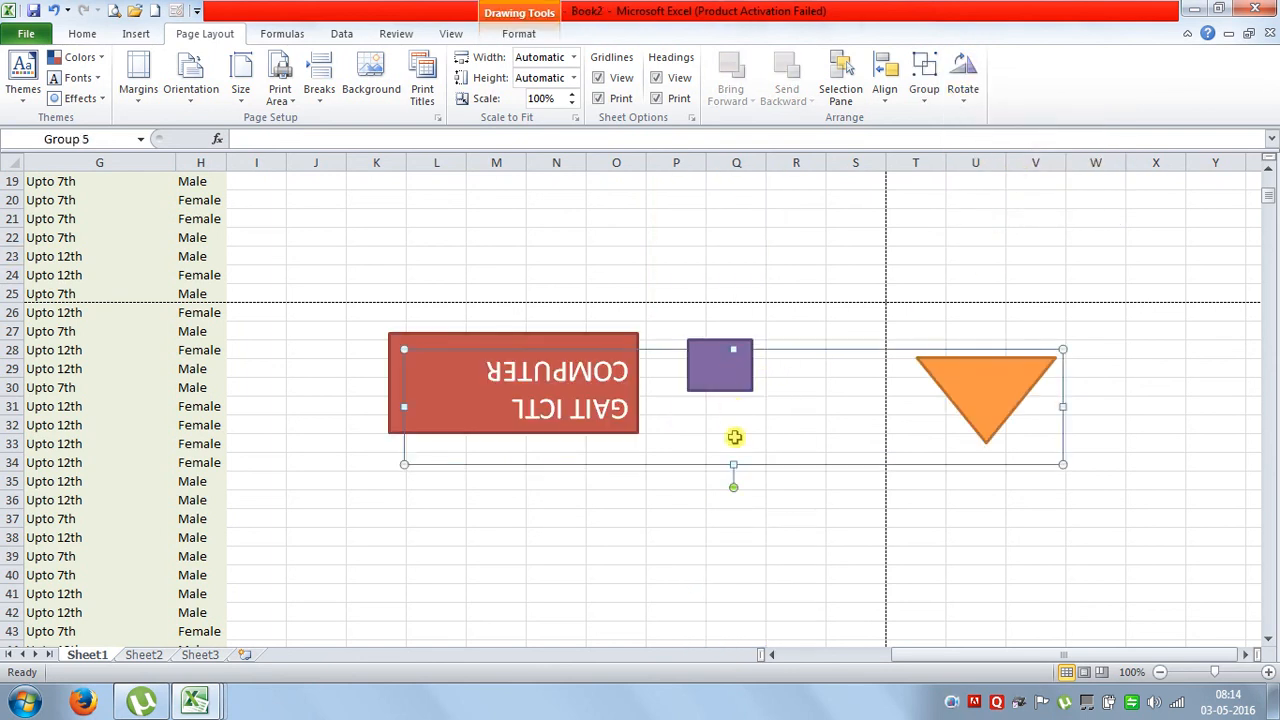
pyautogui.moveTo(734, 489); pyautogui.dragTo(739, 323)
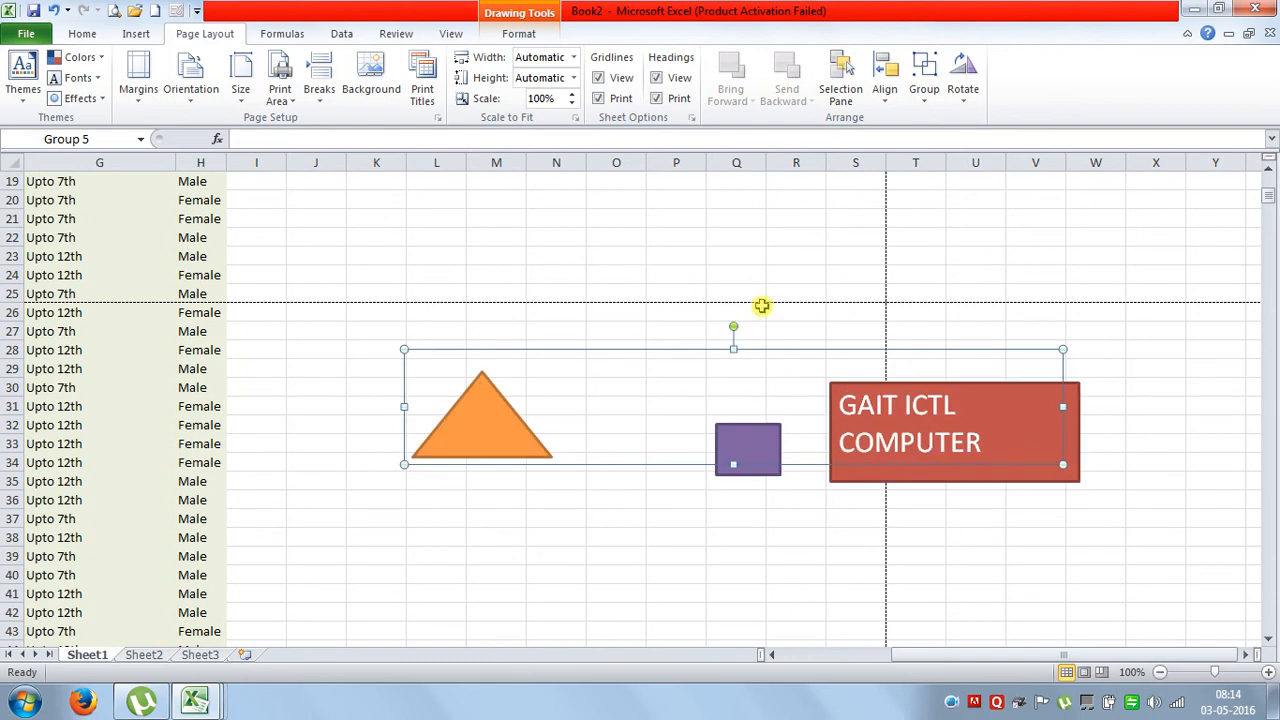
pyautogui.moveTo(1063, 407); pyautogui.dragTo(1100, 407)
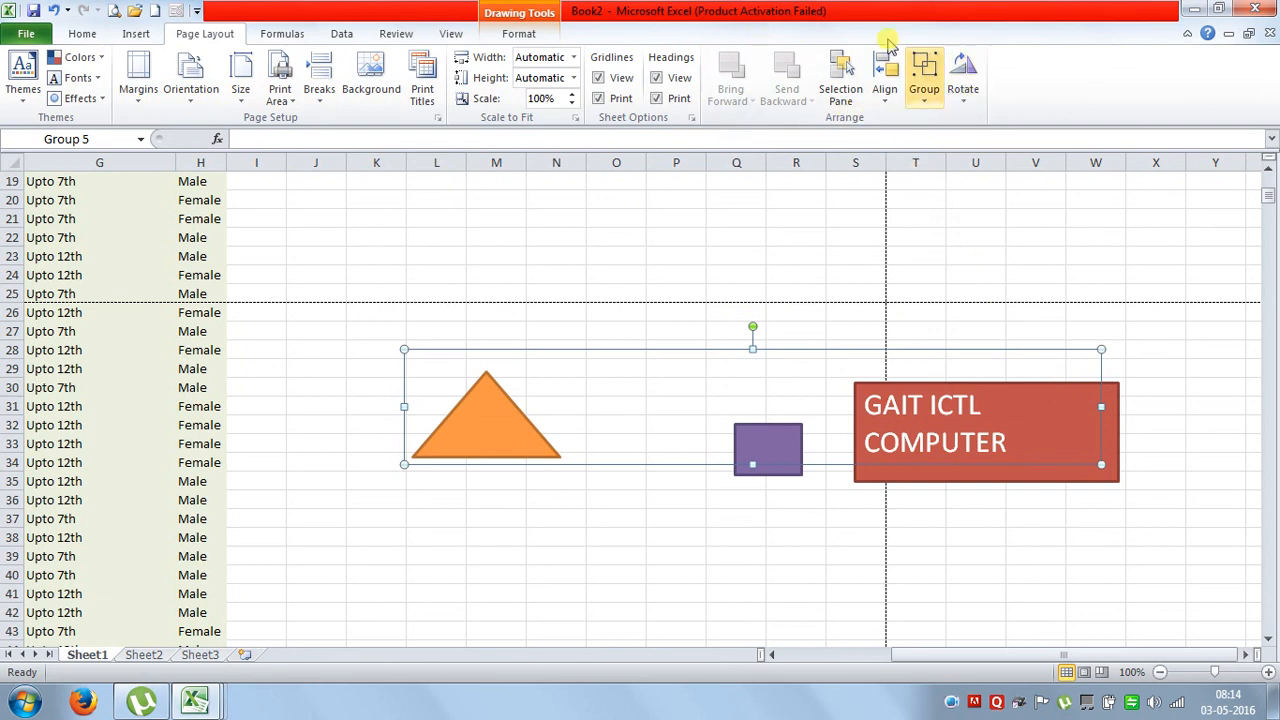
# Delete the grouped triangle and rectangles from the sheet
pyautogui.click(530, 213)
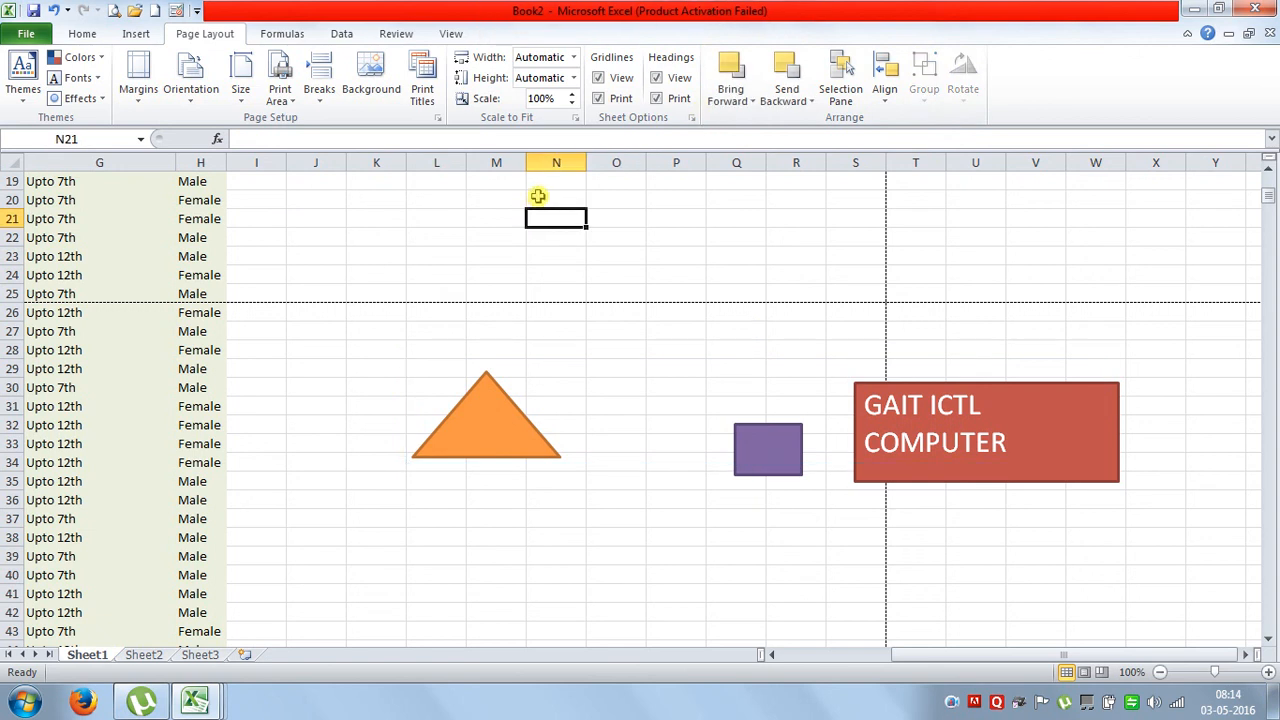
pyautogui.click(476, 402)
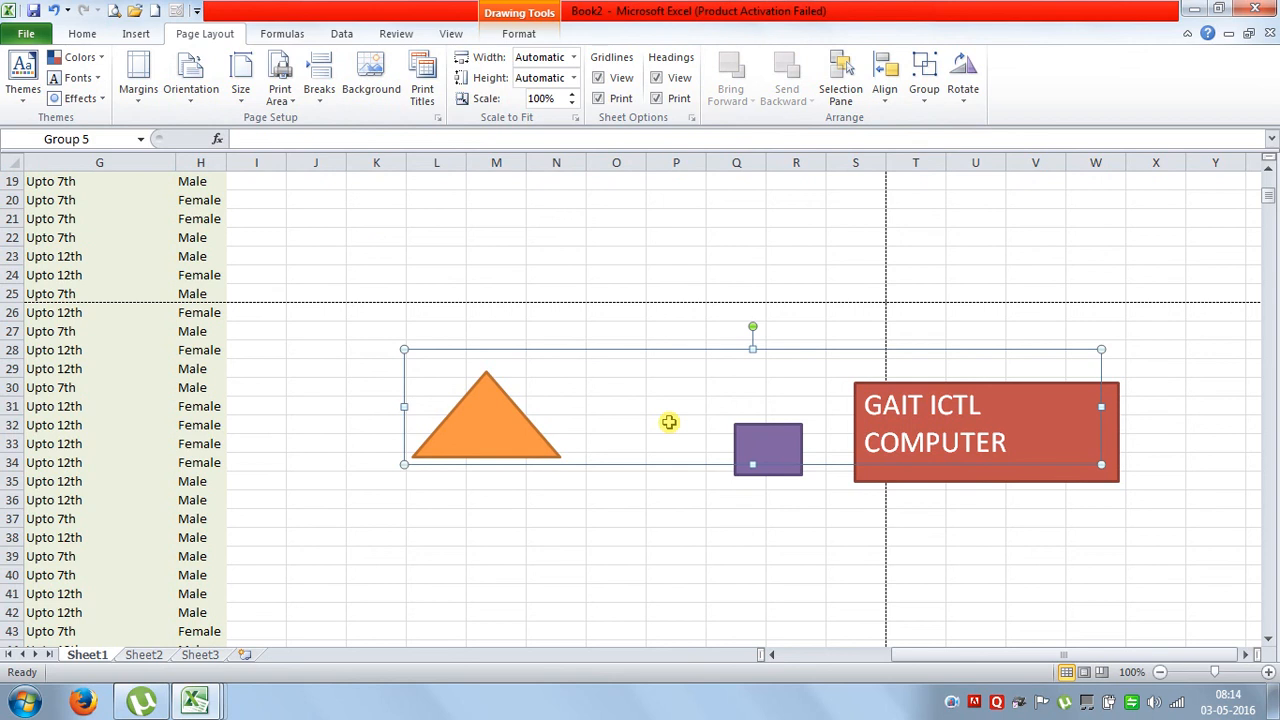
pyautogui.press('Delete')
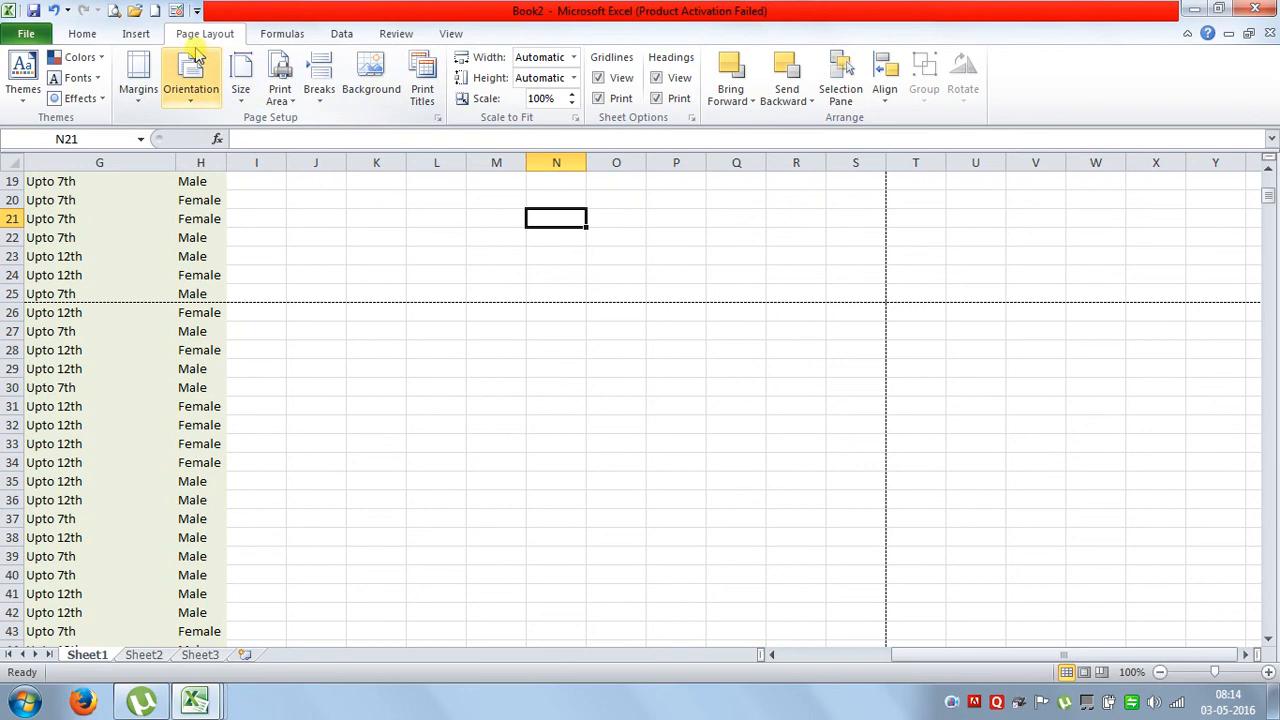
# Review the print titles settings and the orientation, paper size, print area and page break options without changing them
pyautogui.click(418, 95)
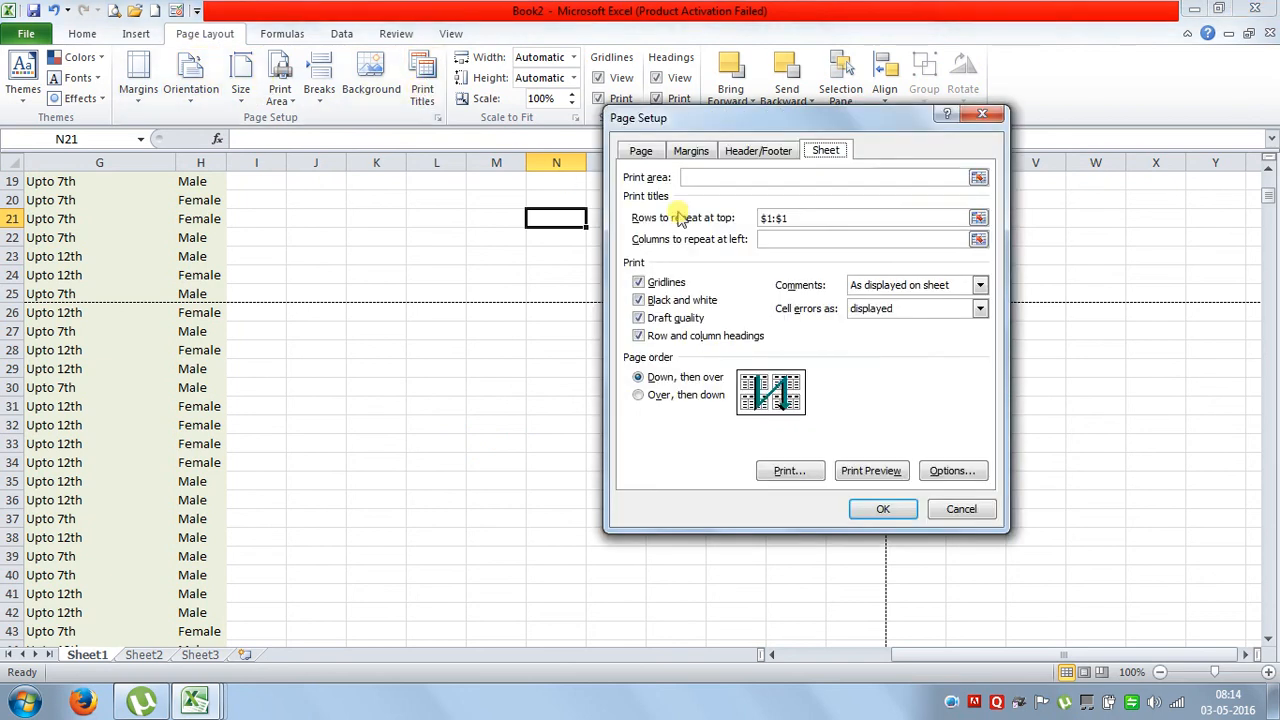
pyautogui.click(982, 114)
pyautogui.click(203, 104)
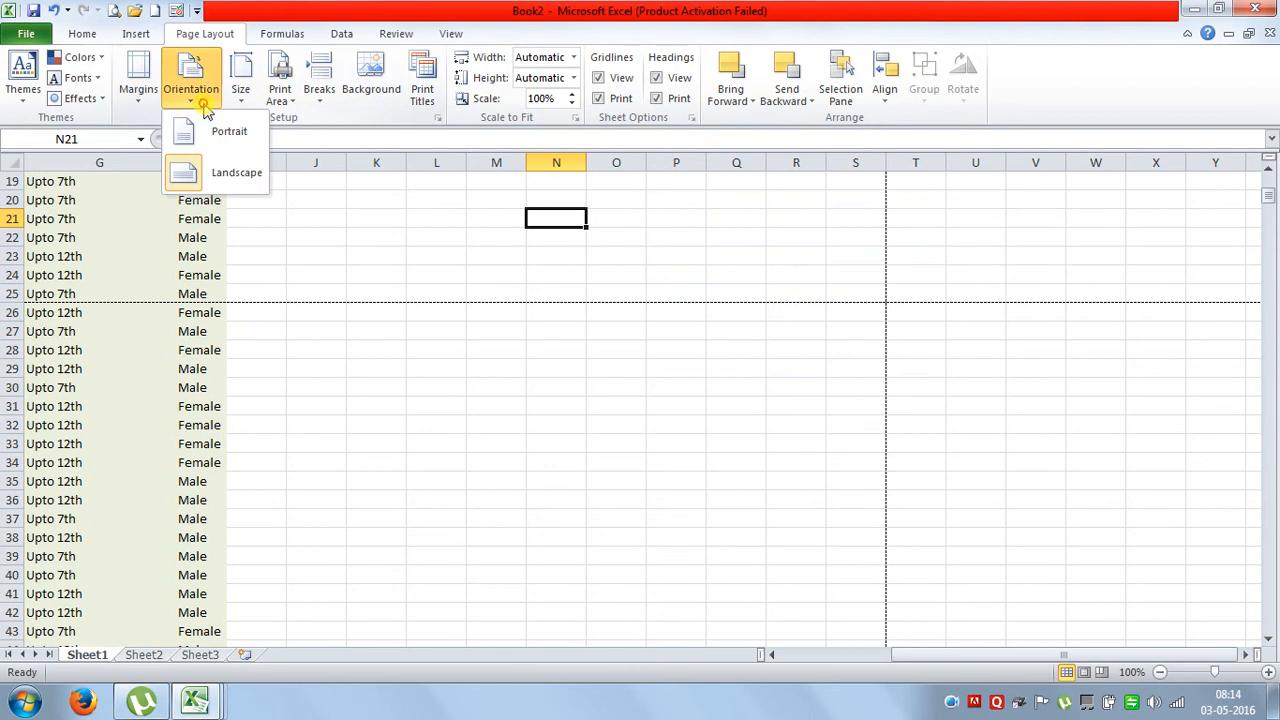
pyautogui.click(243, 102)
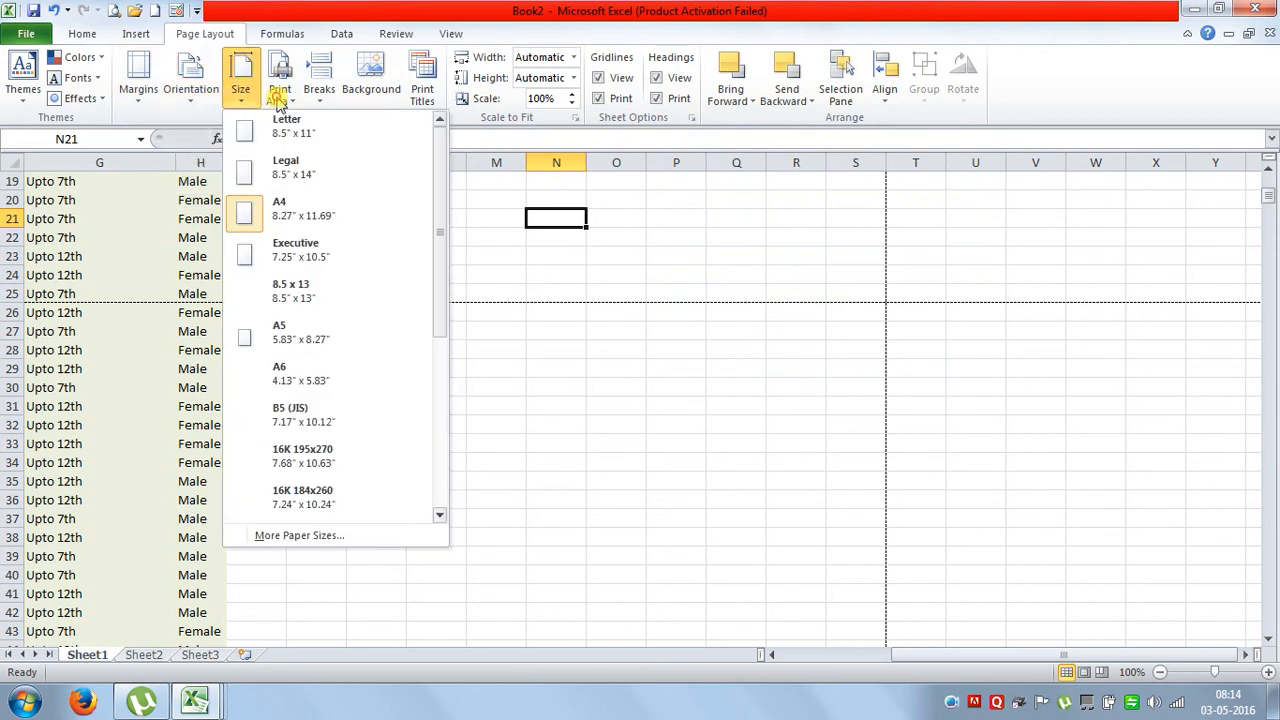
pyautogui.click(287, 102)
pyautogui.click(319, 97)
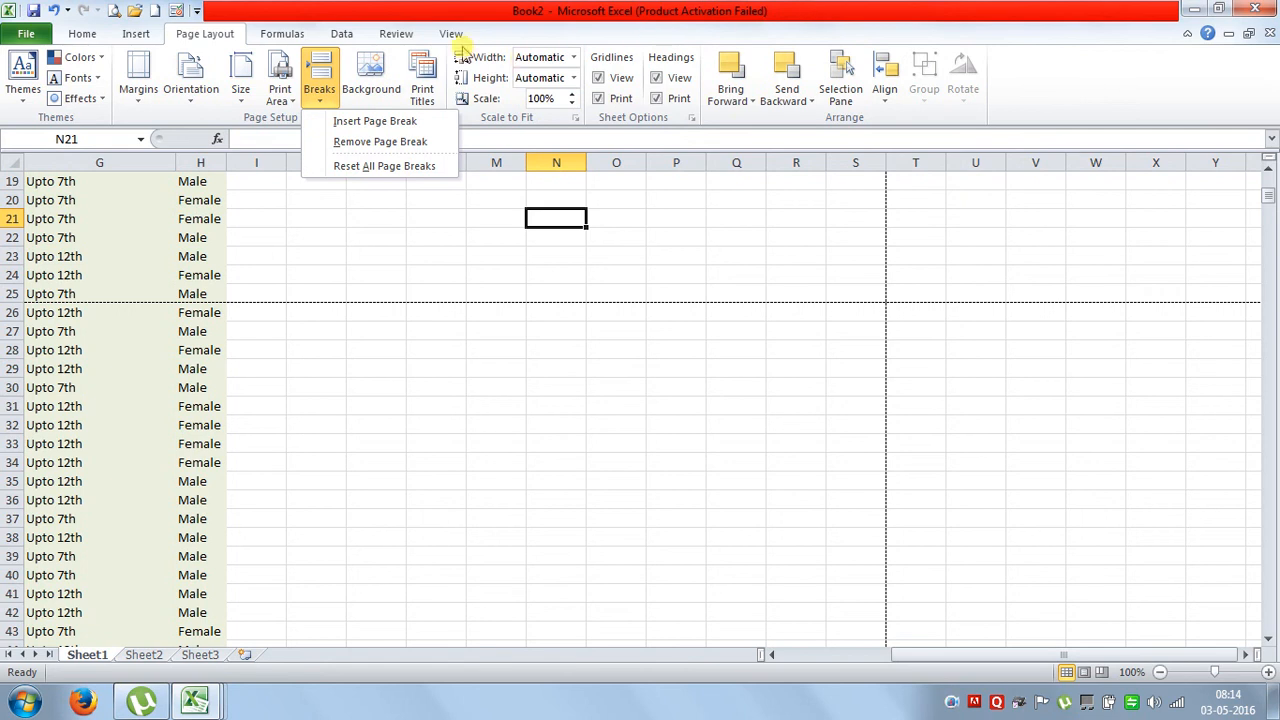
pyautogui.click(695, 515)
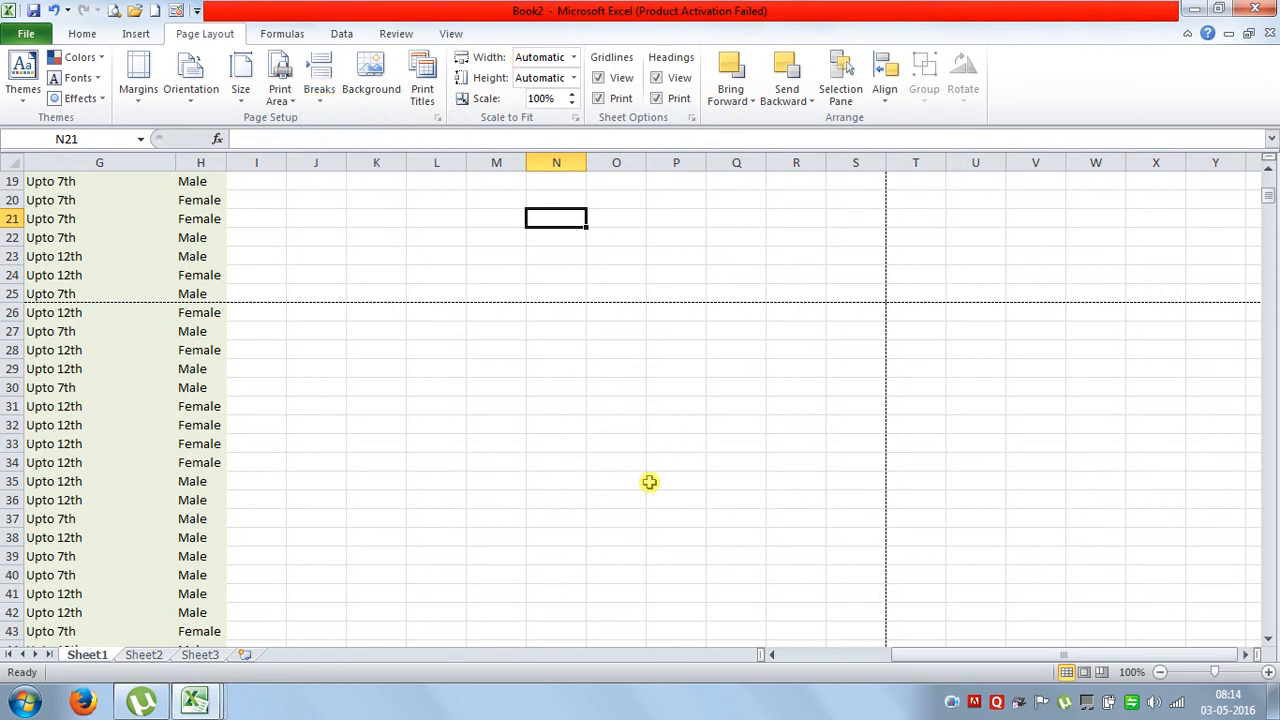
# Apply the built-in Composite theme to the student list and return to its header row
pyautogui.click(165, 404)
pyautogui.moveTo(893, 660); pyautogui.dragTo(908, 662)
pyautogui.click(436, 497)
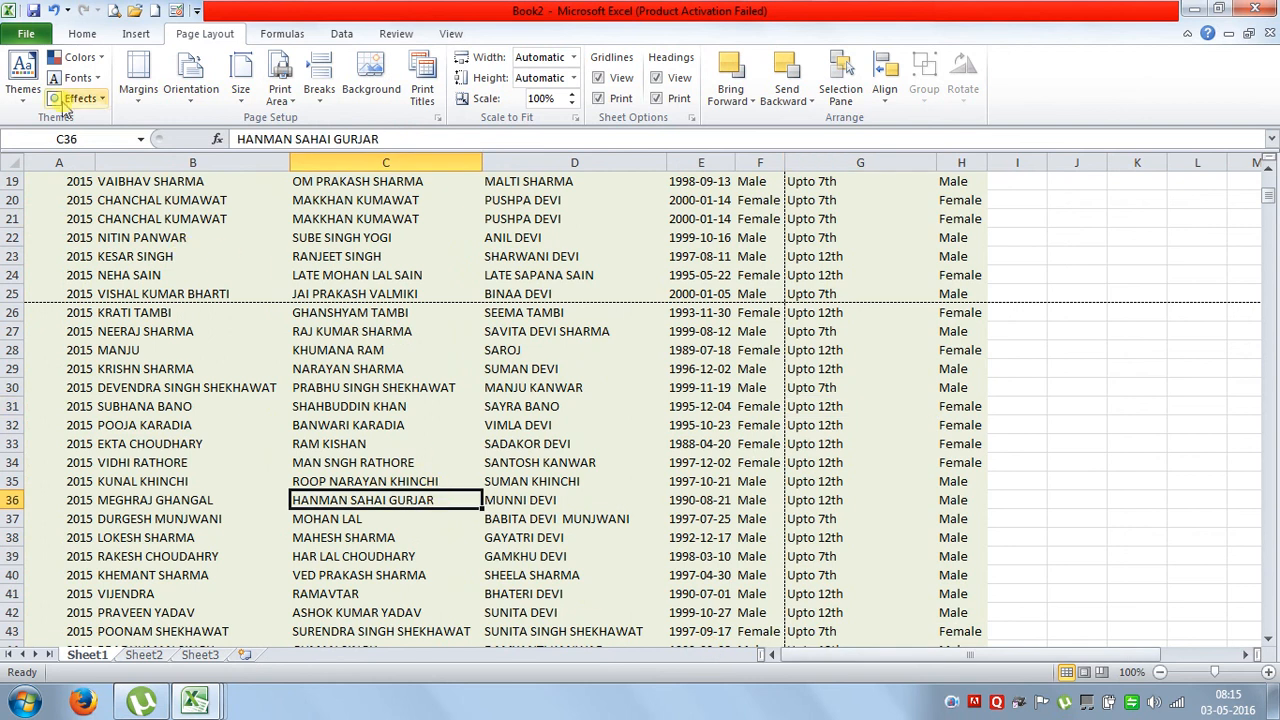
pyautogui.click(25, 88)
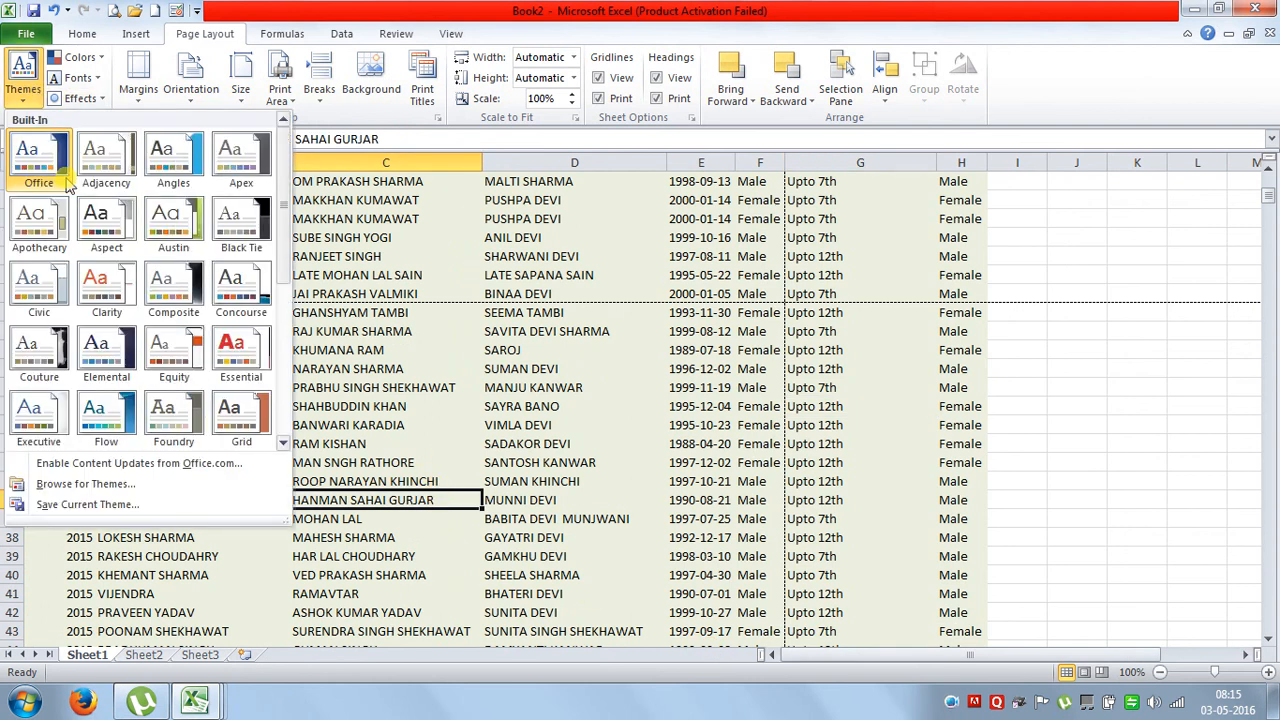
pyautogui.click(174, 298)
pyautogui.scroll(6, 249, 333)
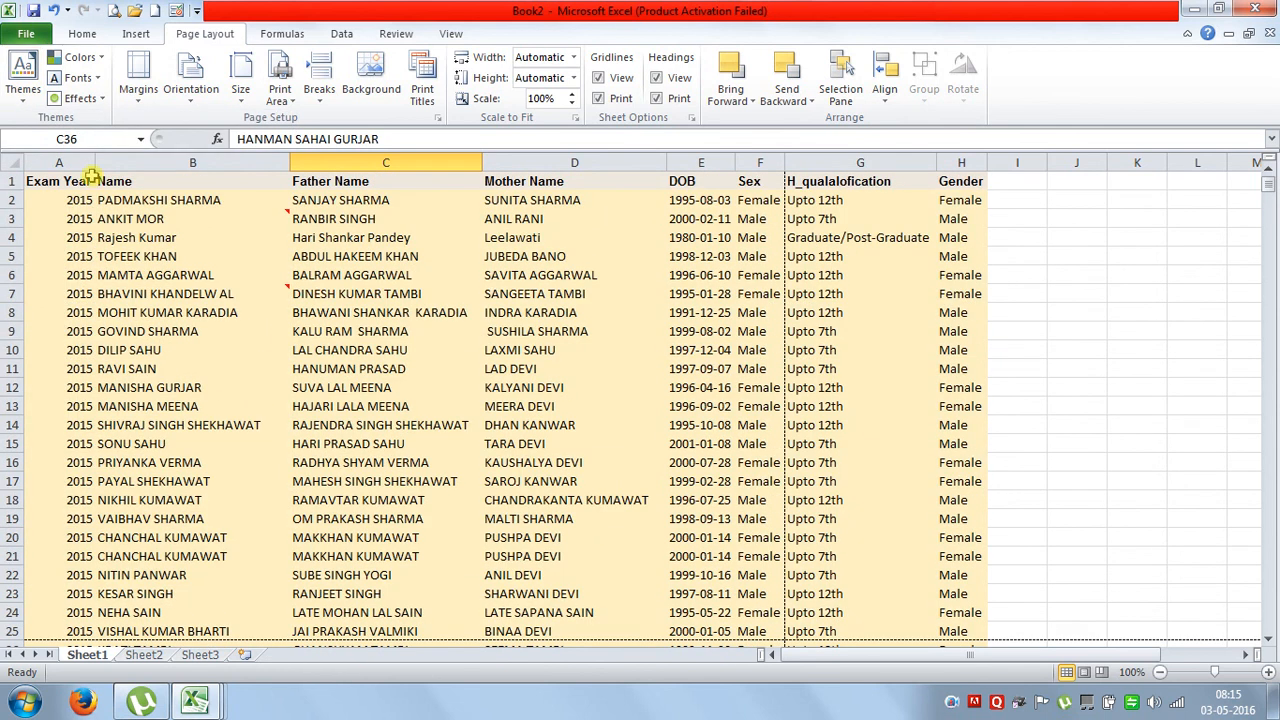
# Switch the workbook back to the Office theme
pyautogui.click(23, 78)
pyautogui.click(48, 155)
pyautogui.click(175, 272)
# Apply the built-in Grid theme to the workbook and check the student list in the print preview
pyautogui.click(23, 78)
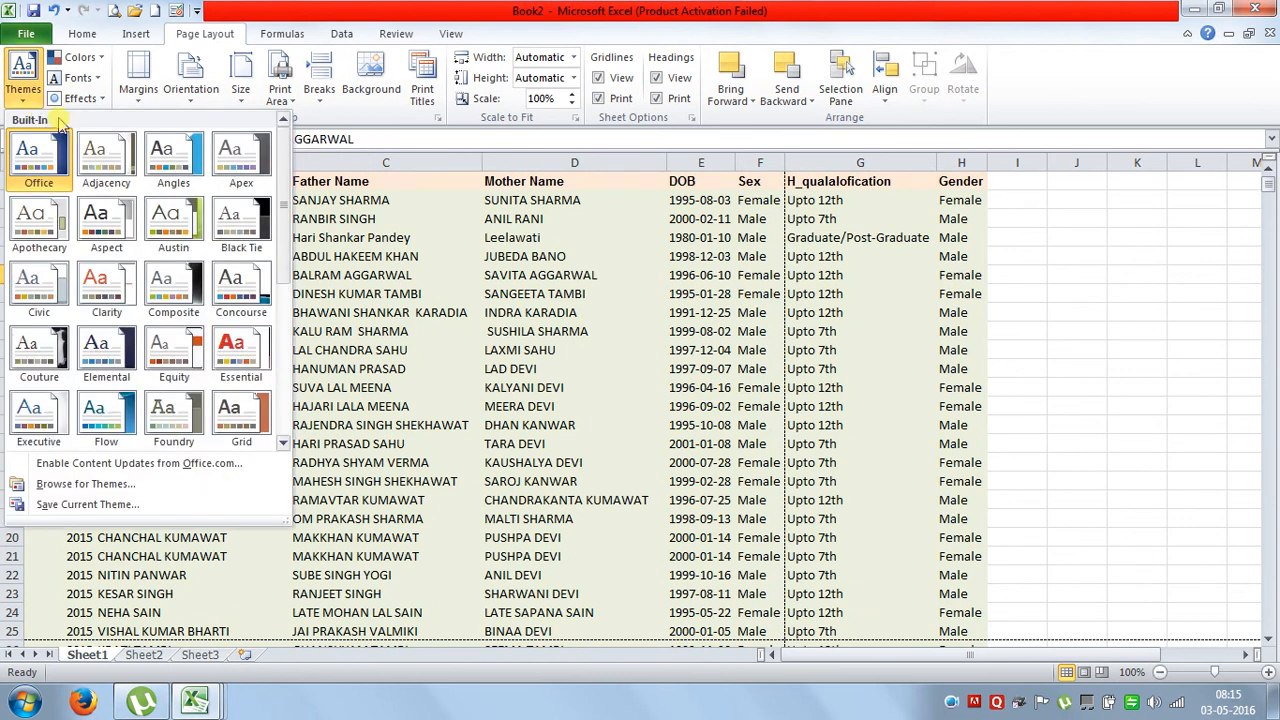
pyautogui.click(231, 397)
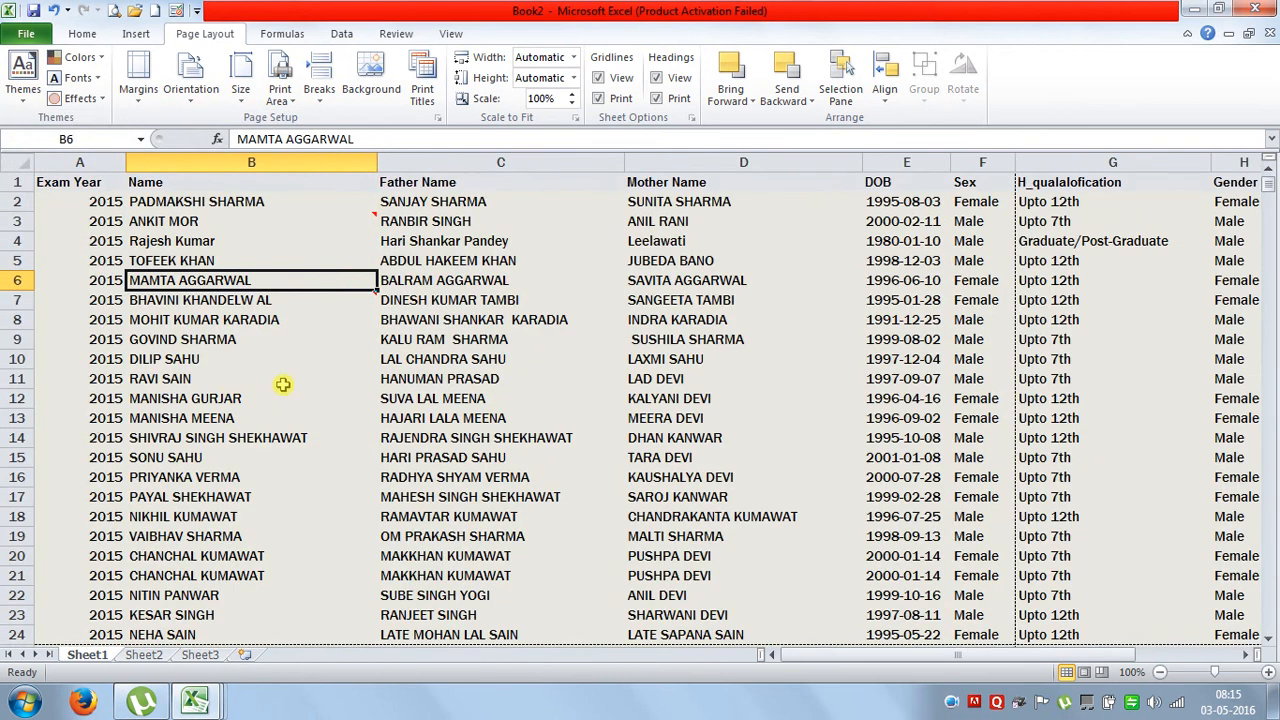
pyautogui.click(303, 396)
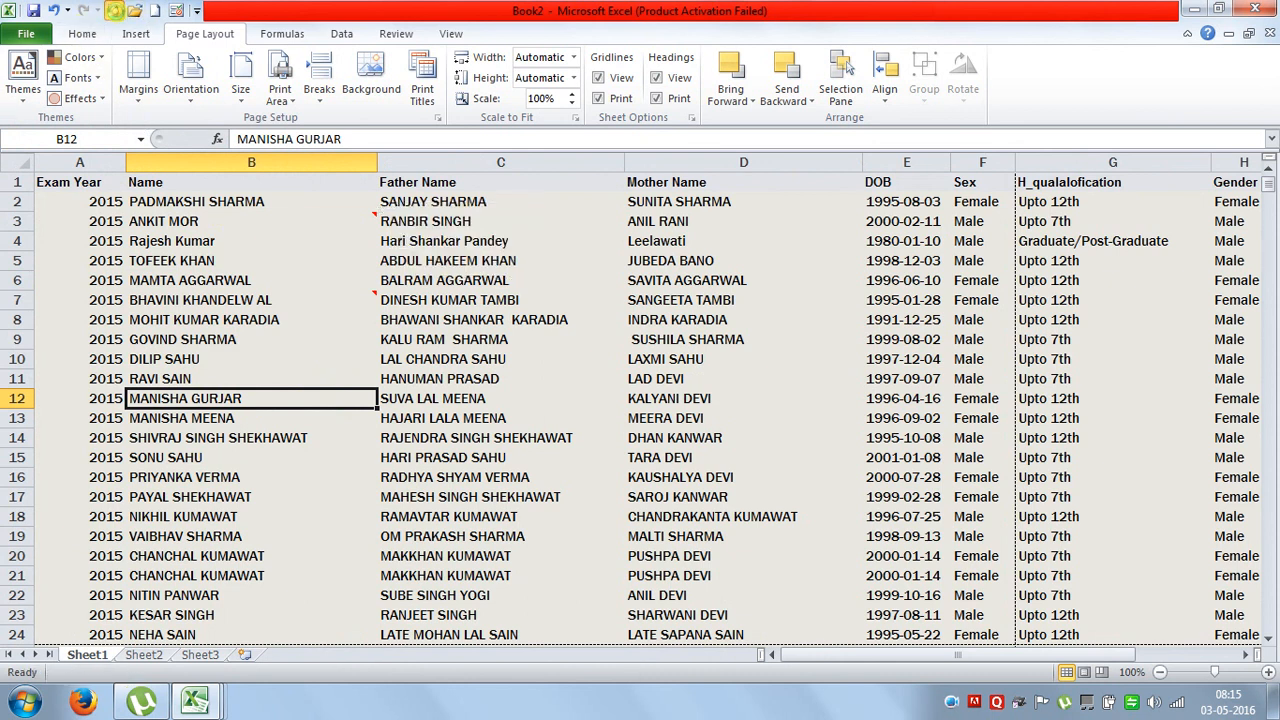
pyautogui.click(114, 12)
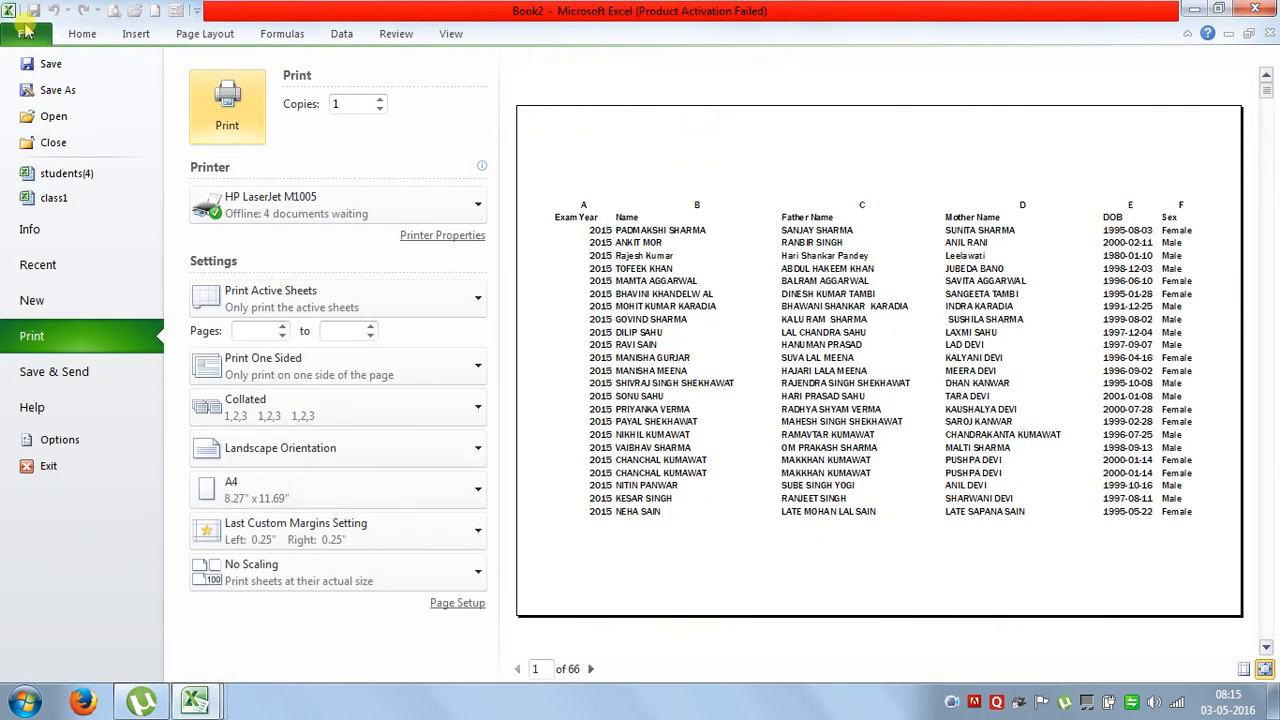
pyautogui.click(22, 36)
pyautogui.click(175, 220)
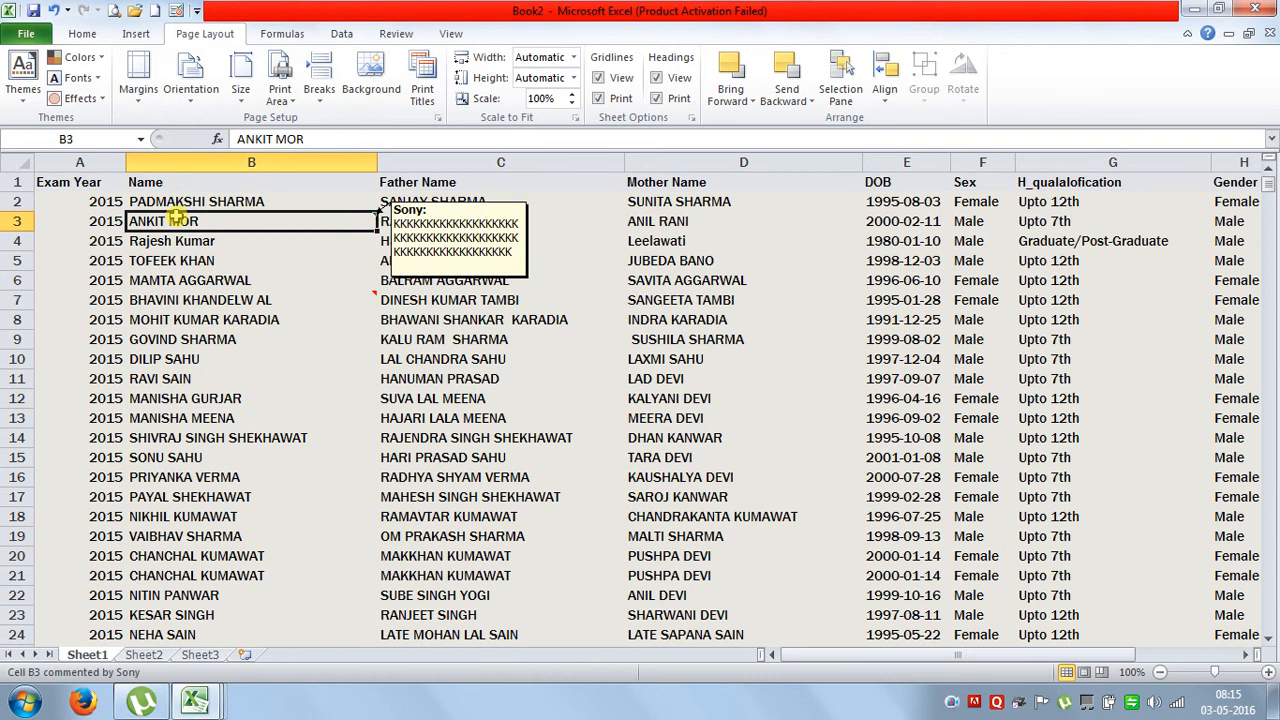
# Change the workbook's theme fonts to the second built-in font set
pyautogui.click(78, 78)
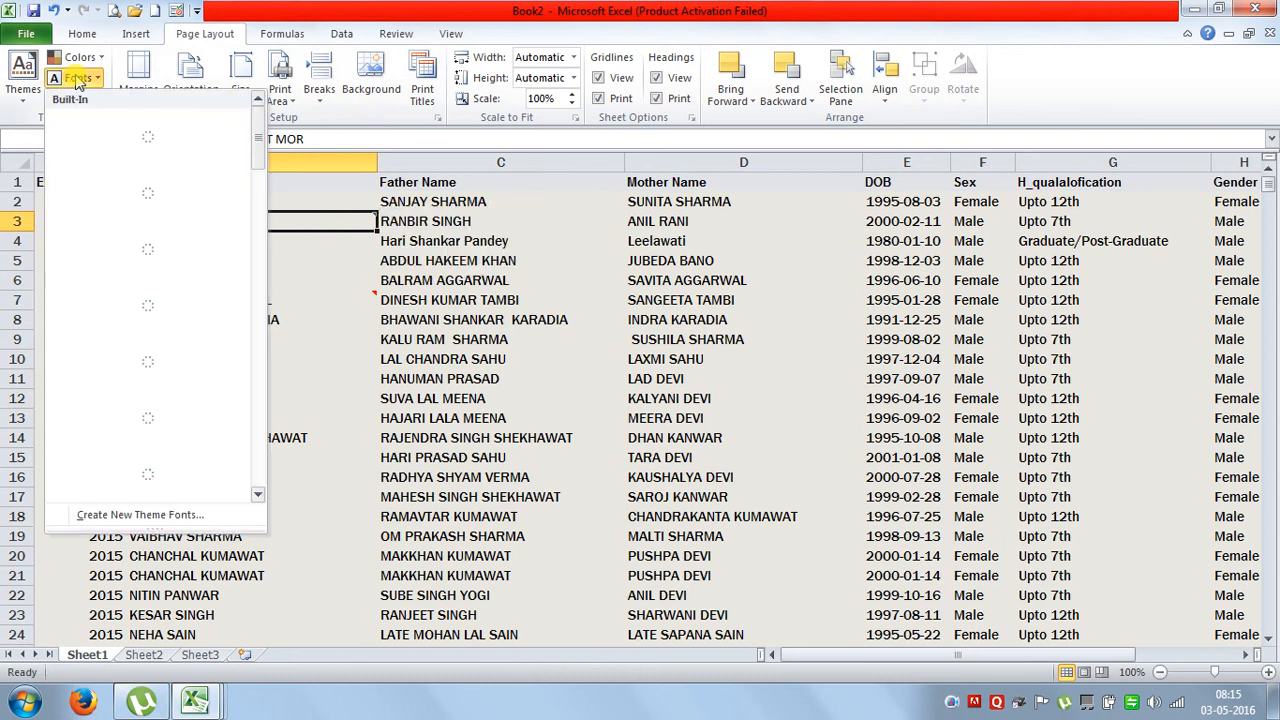
pyautogui.click(94, 193)
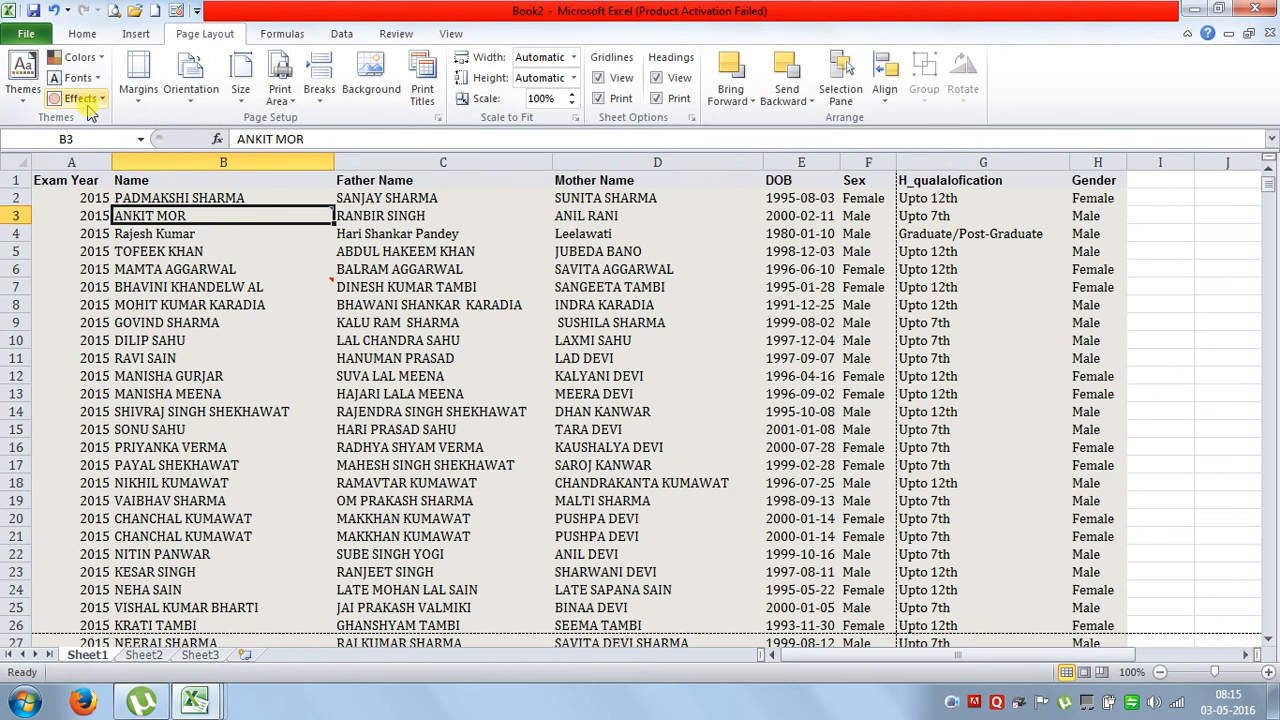
pyautogui.click(226, 352)
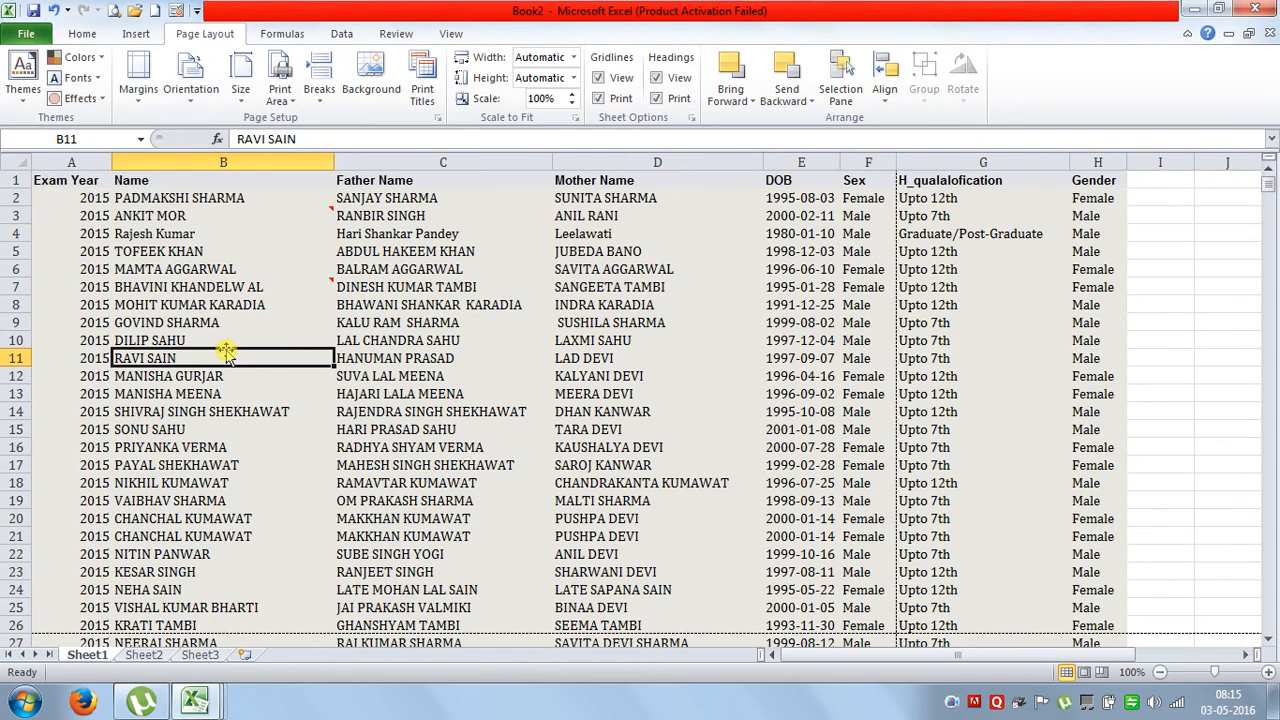